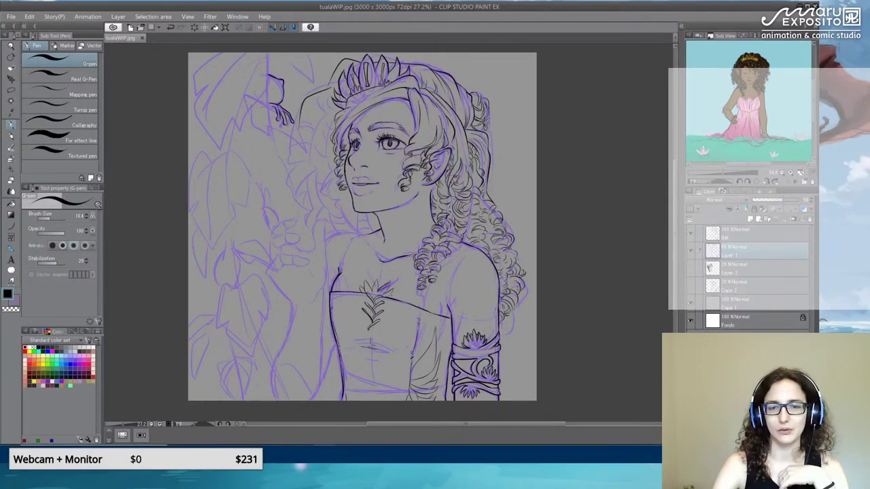
Compare the purple sketch with the ink line art by hiding and showing each layer, including a closer view of the face.
{"action": "left_click", "coordinate": [690, 252]}
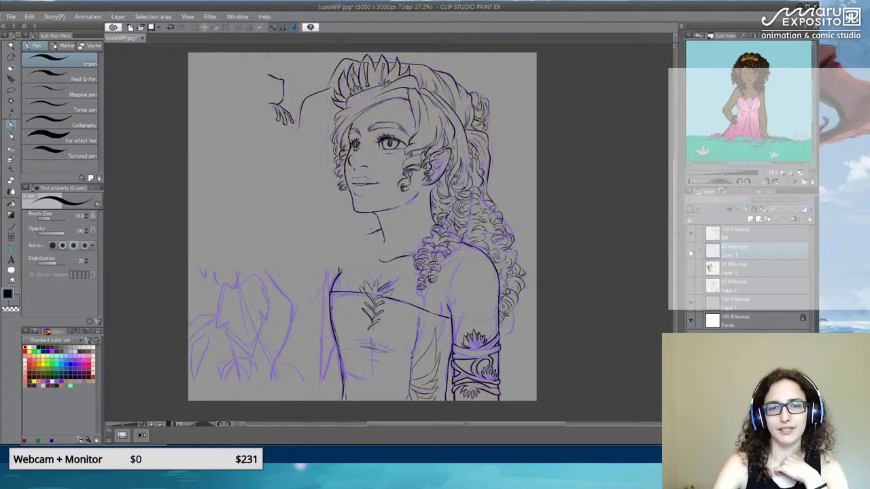
{"action": "left_click", "coordinate": [691, 252]}
{"action": "left_click", "coordinate": [691, 234]}
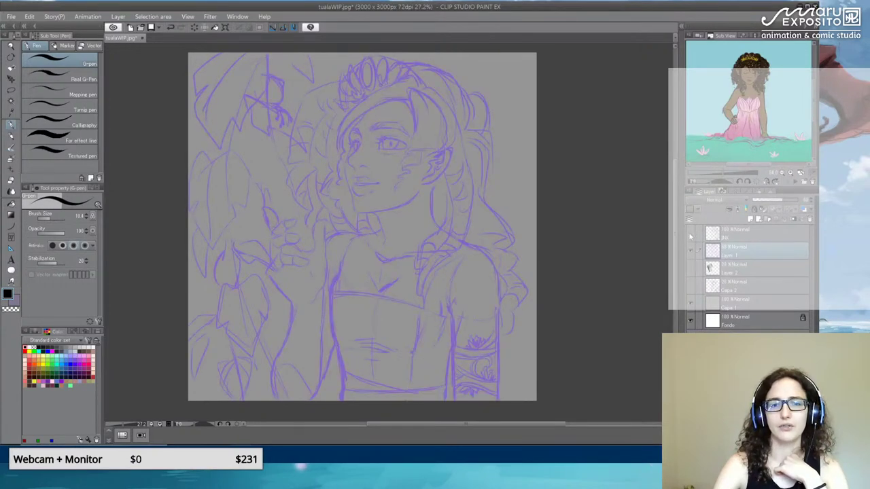
{"action": "left_click", "coordinate": [690, 234]}
{"action": "left_click", "coordinate": [690, 235]}
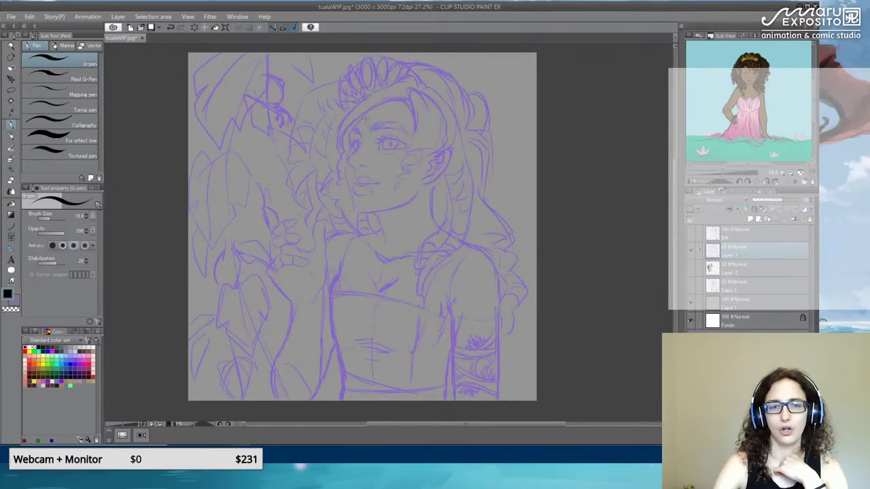
{"action": "scroll", "coordinate": [375, 127], "scroll_direction": "up", "scroll_amount": 3}
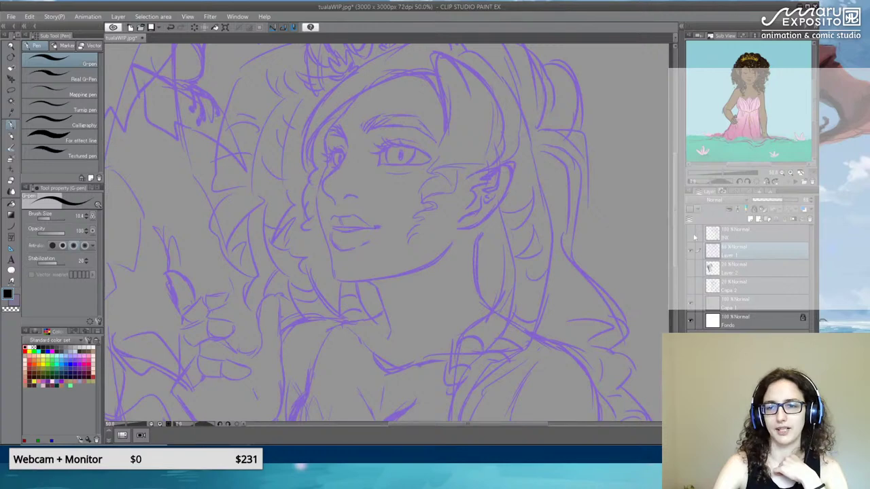
{"action": "left_click", "coordinate": [691, 233]}
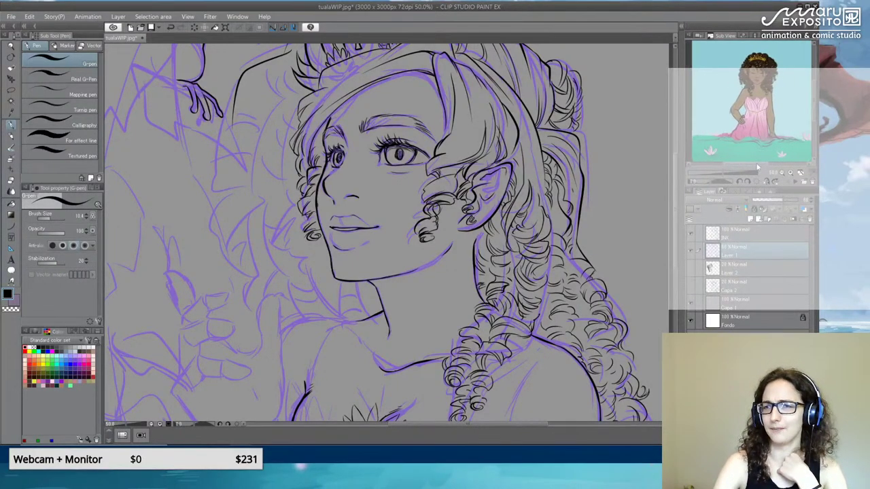
Switch the reference image to the blue-haired character painting and frame its face and raised hand.
{"action": "left_click", "coordinate": [796, 183]}
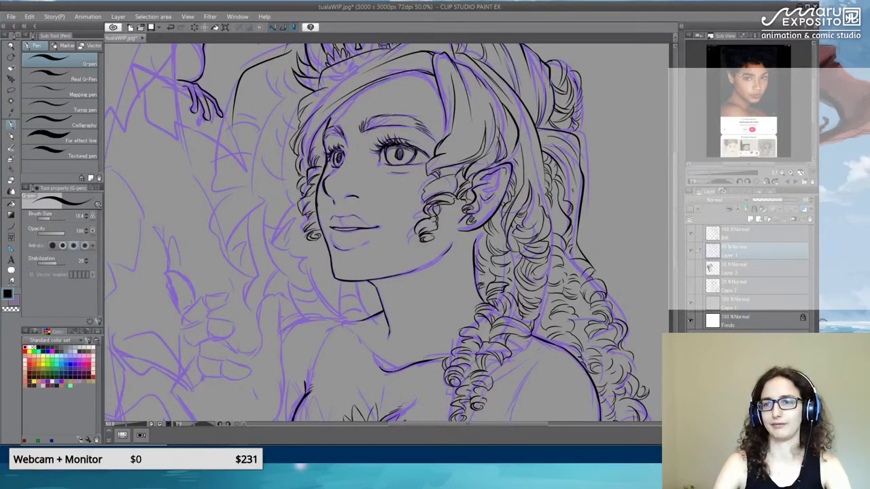
{"action": "scroll", "coordinate": [747, 63], "scroll_direction": "up", "scroll_amount": 3}
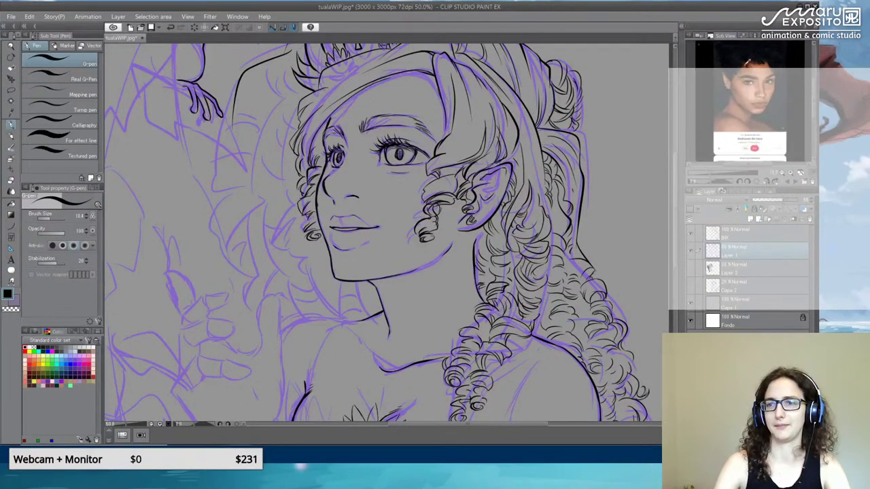
{"action": "left_click", "coordinate": [795, 184]}
{"action": "scroll", "coordinate": [741, 102], "scroll_direction": "up", "scroll_amount": 2}
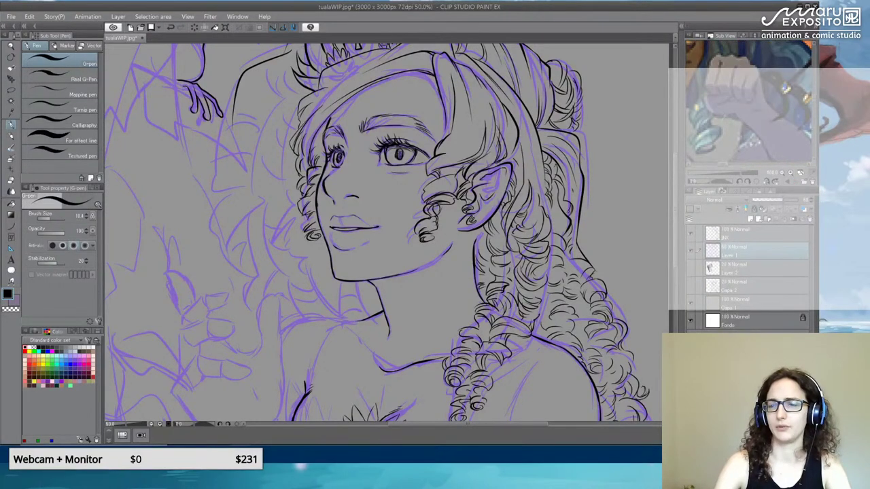
{"action": "left_click_drag", "start_coordinate": [747, 102], "coordinate": [723, 170]}
{"action": "left_click_drag", "start_coordinate": [816, 102], "coordinate": [815, 100]}
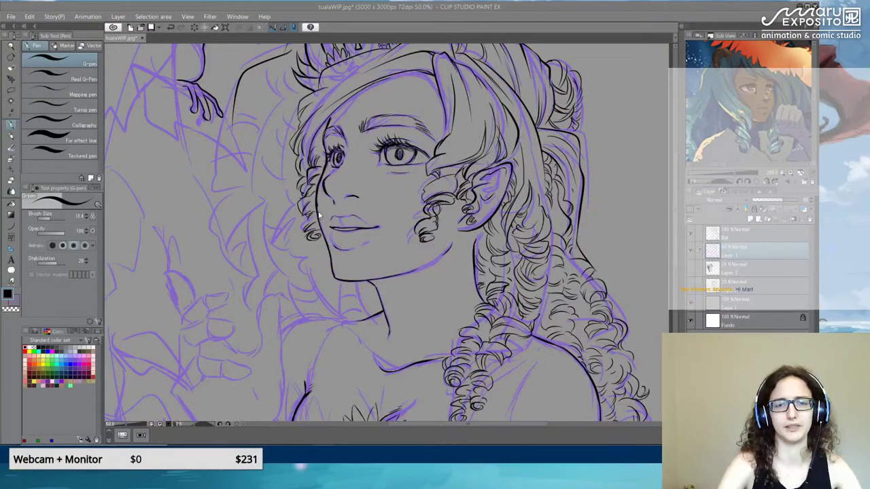
Check how the inked face follows the sketch by alternately hiding and showing the sketch and ink layers.
{"action": "left_click", "coordinate": [691, 254]}
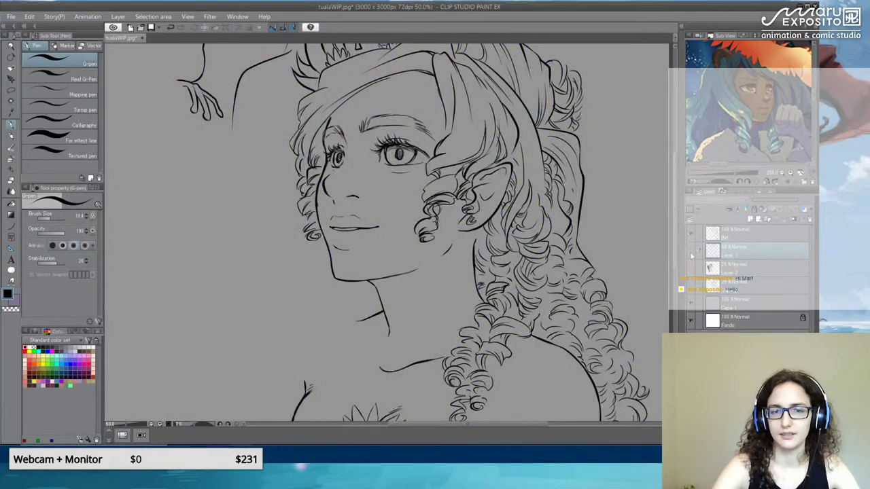
{"action": "left_click", "coordinate": [691, 253]}
{"action": "left_click", "coordinate": [691, 253]}
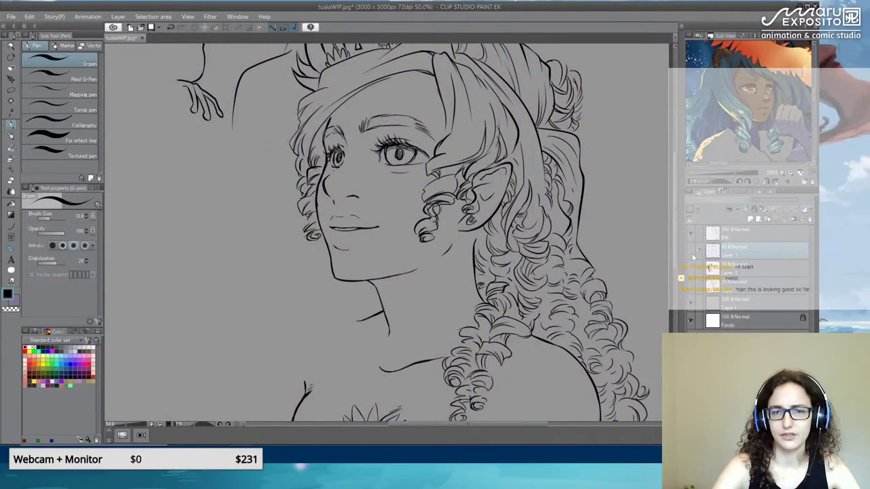
{"action": "left_click", "coordinate": [691, 254]}
{"action": "left_click", "coordinate": [691, 234]}
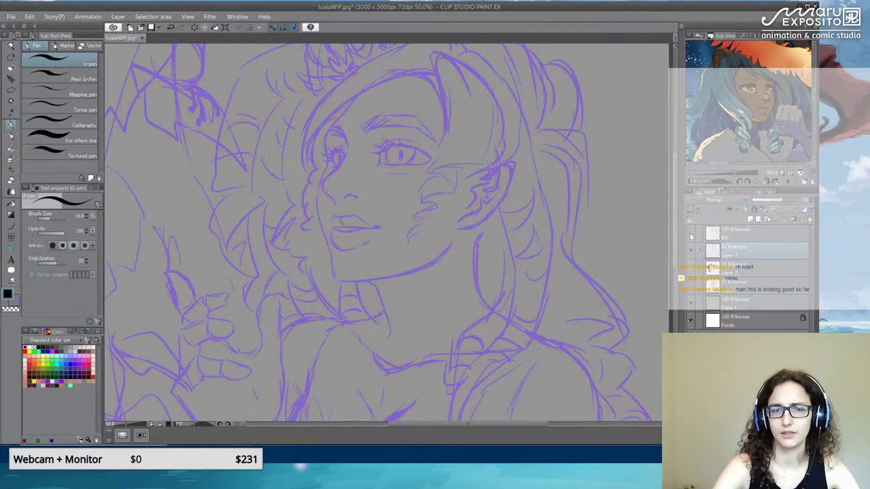
{"action": "left_click", "coordinate": [690, 235]}
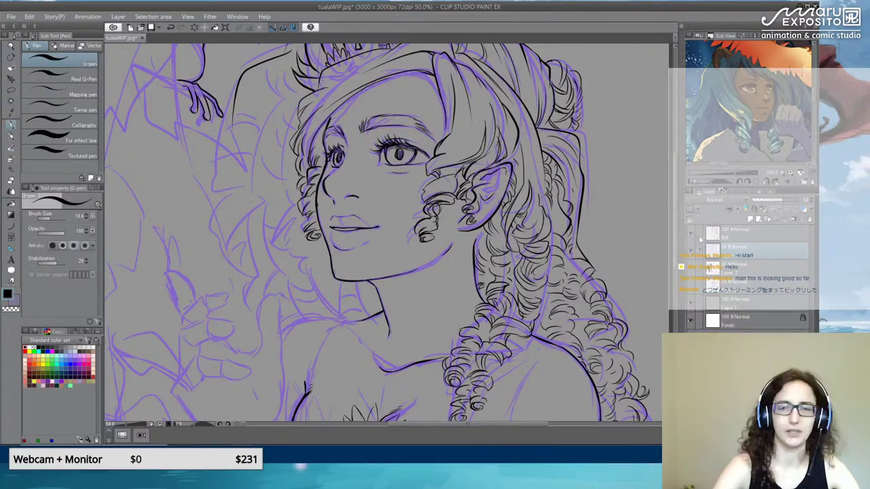
{"action": "left_click", "coordinate": [691, 234]}
{"action": "left_click", "coordinate": [691, 235]}
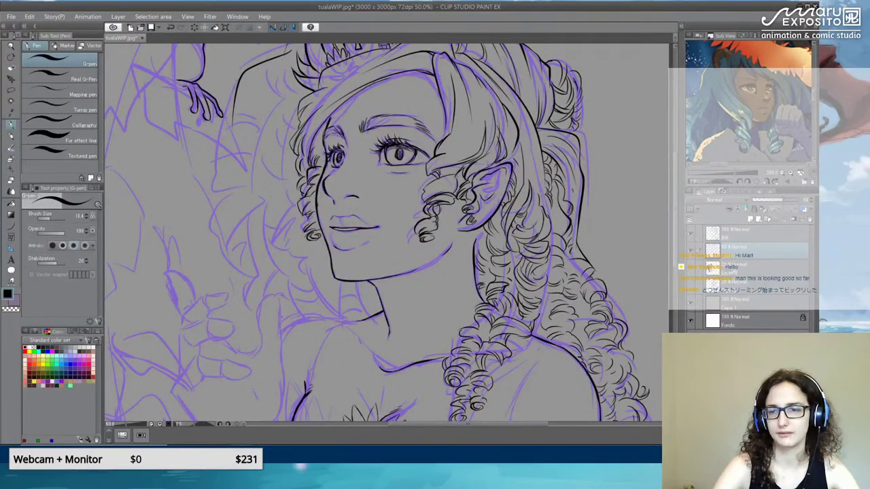
{"action": "left_click", "coordinate": [691, 253]}
{"action": "left_click", "coordinate": [691, 253]}
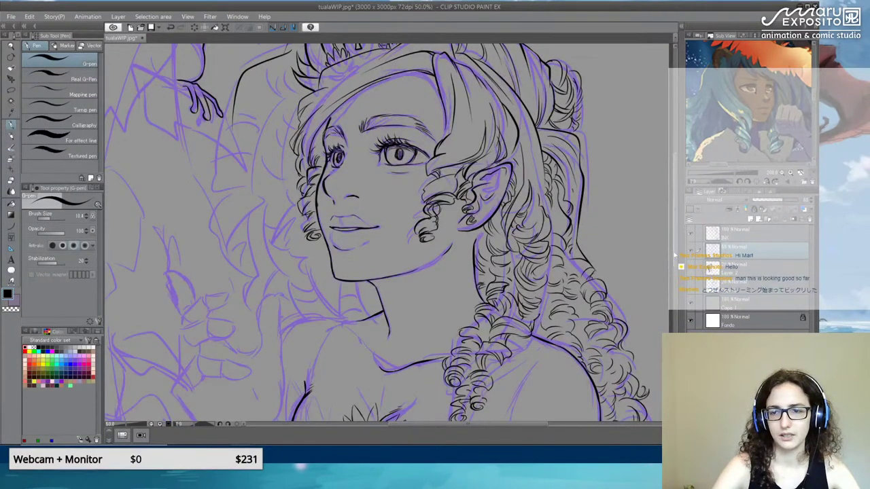
Lower the opacity of the ink layer and the sketch layer so both serve as faint guides.
{"action": "left_click_drag", "start_coordinate": [675, 255], "coordinate": [741, 243]}
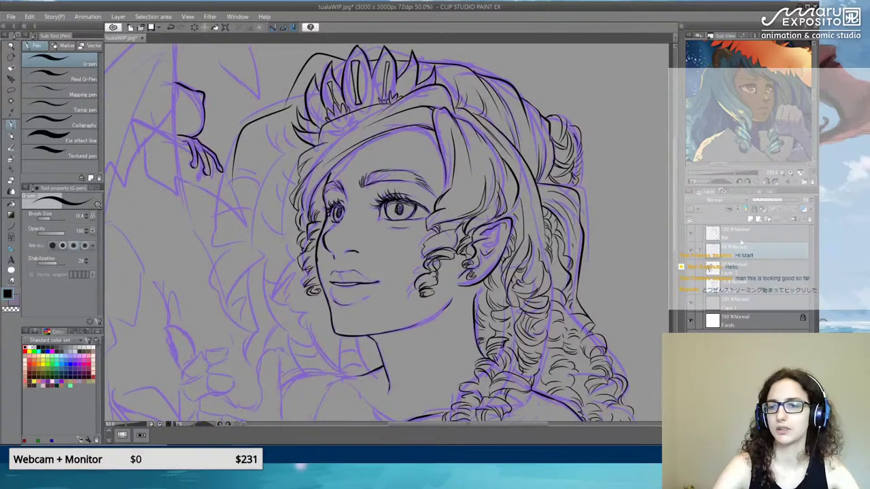
{"action": "left_click", "coordinate": [742, 236]}
{"action": "left_click", "coordinate": [771, 201]}
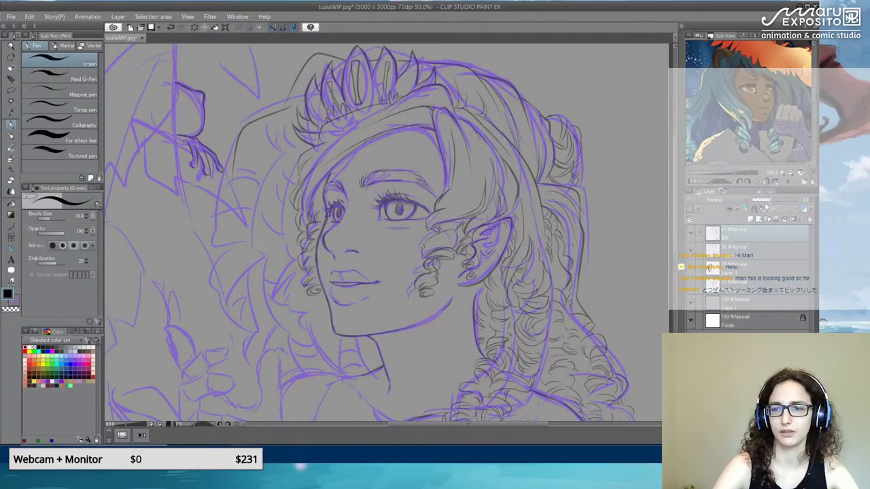
{"action": "left_click_drag", "start_coordinate": [765, 207], "coordinate": [764, 205]}
{"action": "left_click", "coordinate": [720, 257]}
{"action": "left_click", "coordinate": [760, 239]}
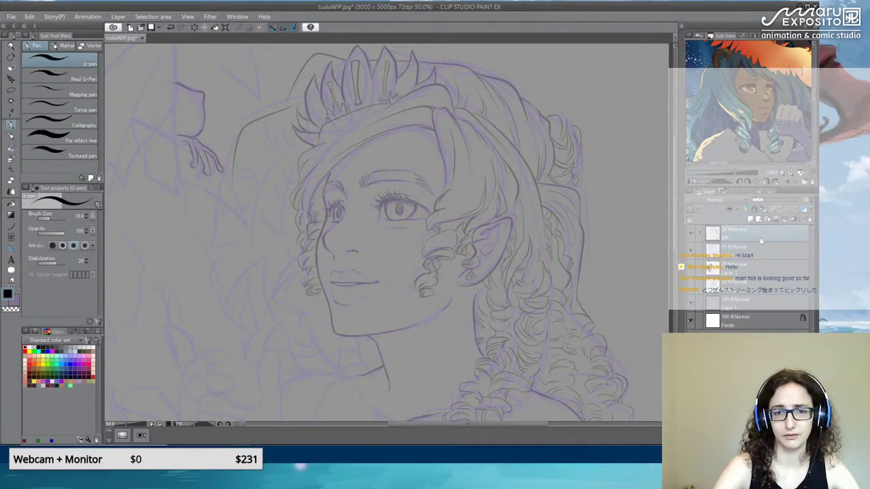
{"action": "left_click", "coordinate": [691, 234]}
{"action": "left_click", "coordinate": [693, 236]}
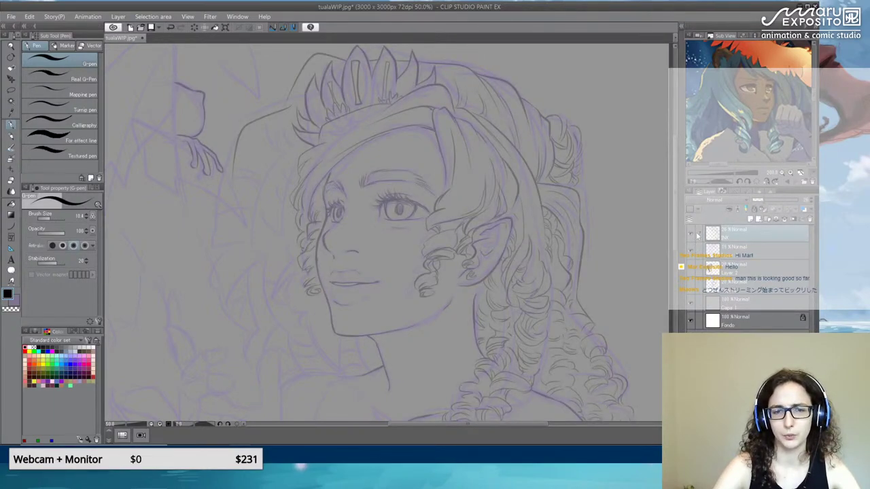
Flip the ink and sketch layers horizontally together and apply the transformation.
{"action": "left_click", "coordinate": [11, 16]}
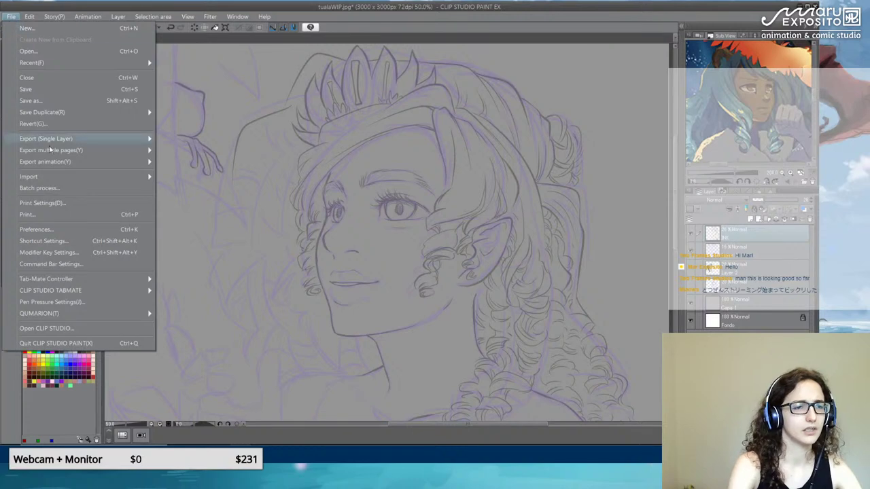
{"action": "left_click", "coordinate": [689, 233]}
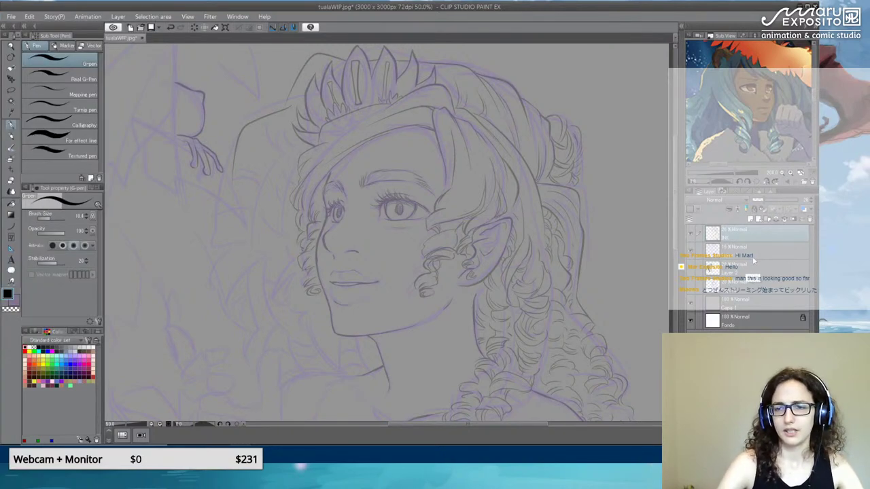
{"action": "left_click", "coordinate": [29, 16]}
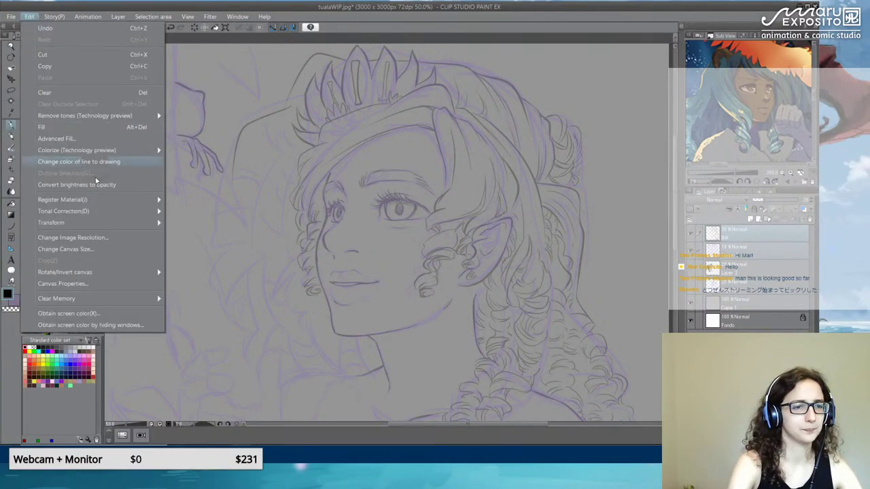
{"action": "mouse_move", "coordinate": [107, 221]}
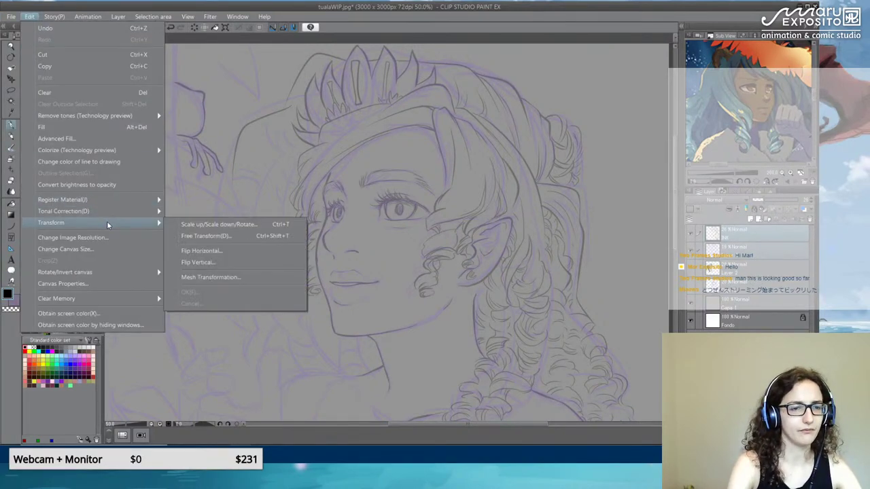
{"action": "left_click", "coordinate": [209, 251]}
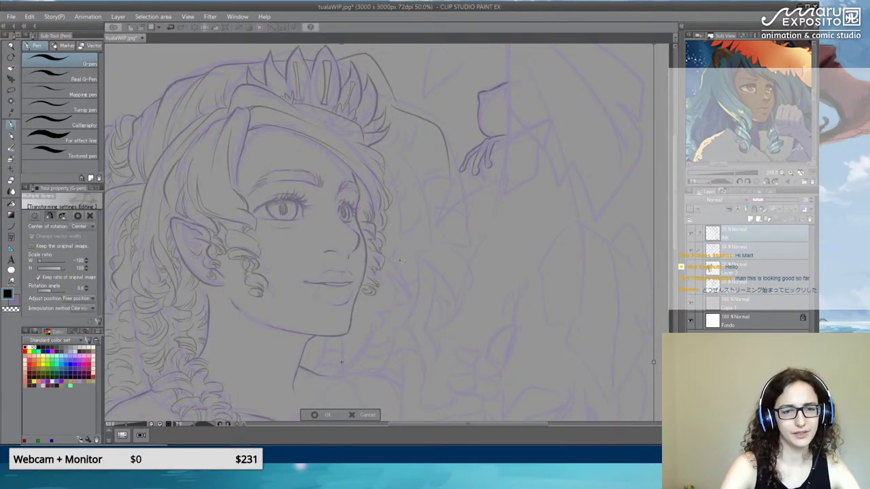
{"action": "left_click", "coordinate": [750, 247]}
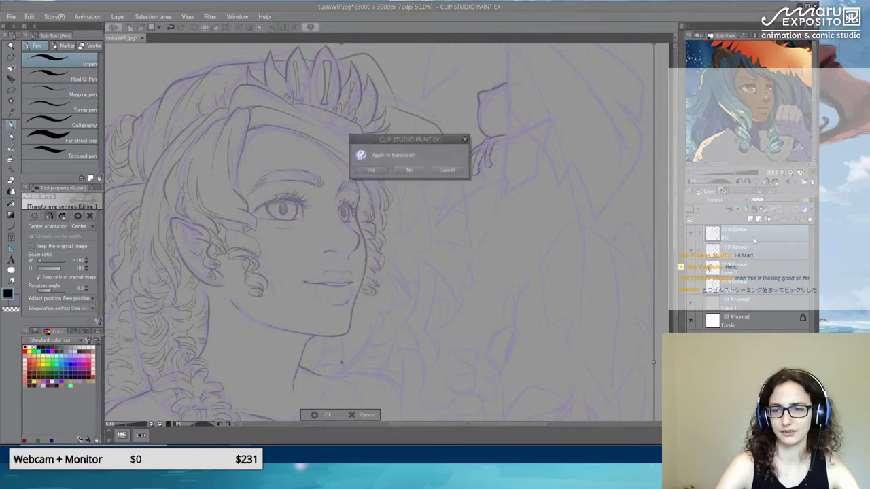
{"action": "left_click", "coordinate": [372, 170]}
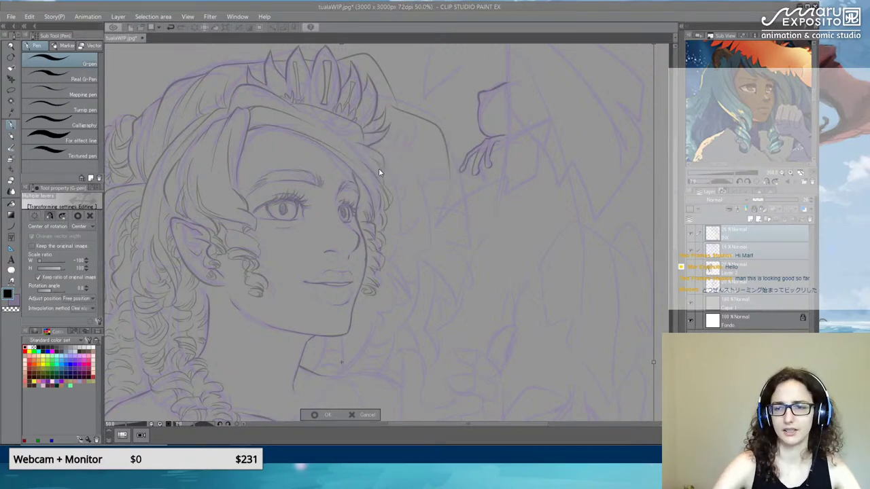
Add a new layer above the line art and choose a dark magenta-purple drawing colour.
{"action": "left_click", "coordinate": [750, 220]}
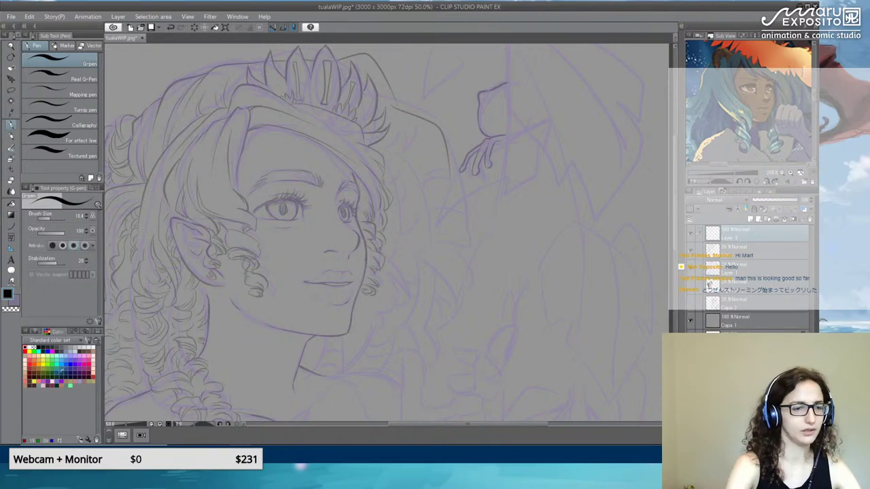
{"action": "left_click", "coordinate": [87, 363]}
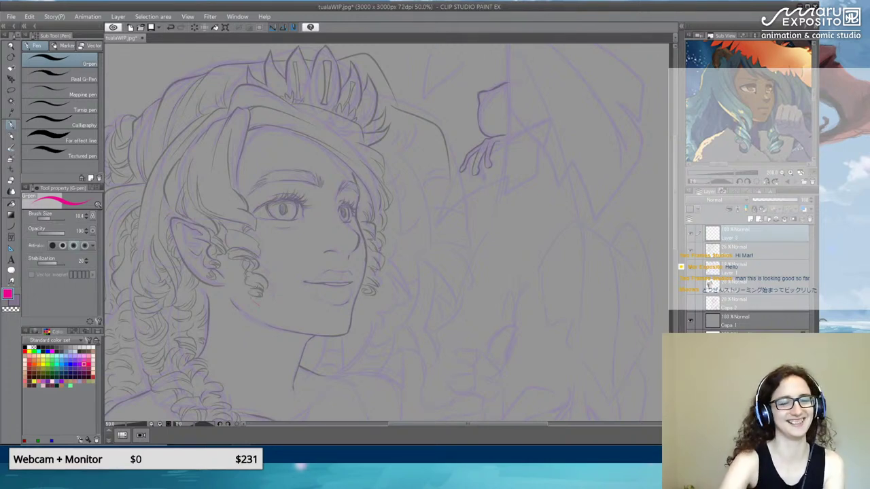
{"action": "left_click", "coordinate": [84, 369]}
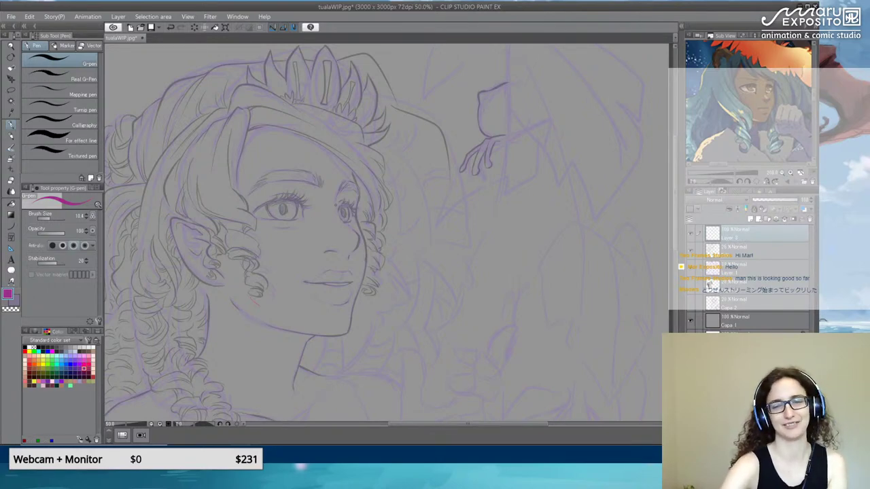
Redraw the forehead-to-cheek contour and the far eye's lashes and eyebrow with the G-pen, comparing with the correction layer hidden.
{"action": "scroll", "coordinate": [360, 200], "scroll_direction": "up", "scroll_amount": 5}
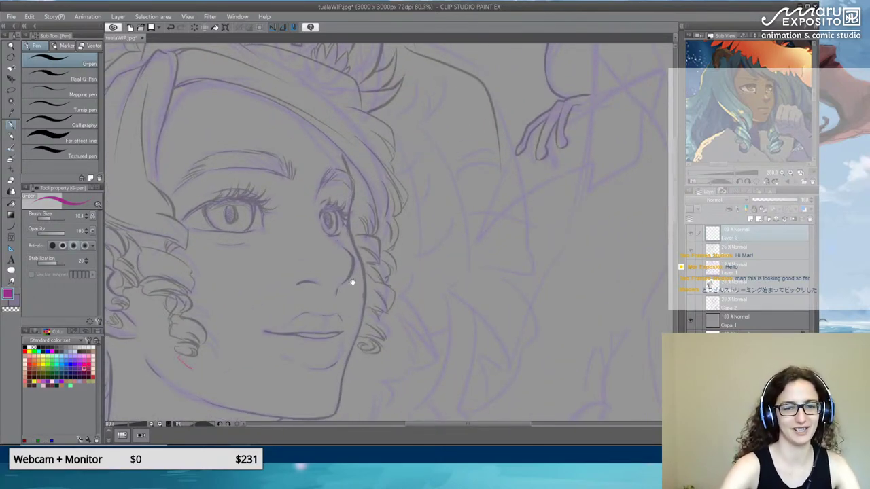
{"action": "left_click_drag", "start_coordinate": [352, 282], "coordinate": [483, 232]}
{"action": "left_click_drag", "start_coordinate": [455, 88], "coordinate": [476, 208]}
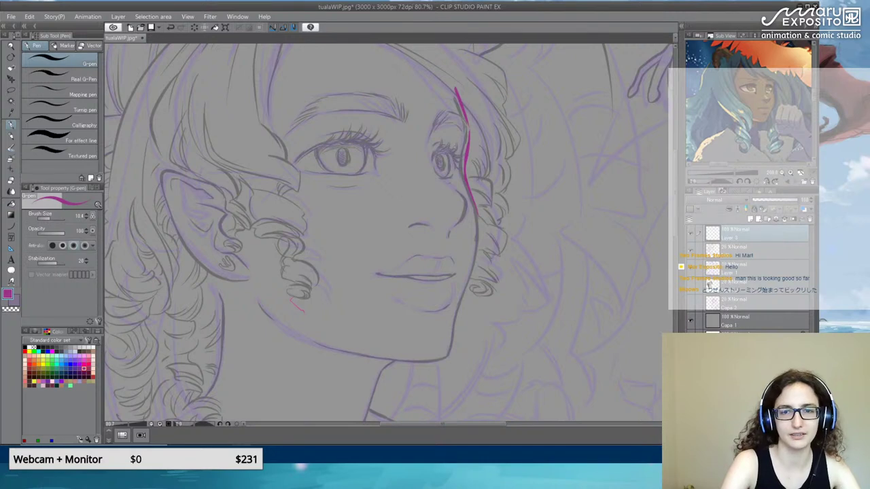
{"action": "left_click_drag", "start_coordinate": [452, 145], "coordinate": [457, 161]}
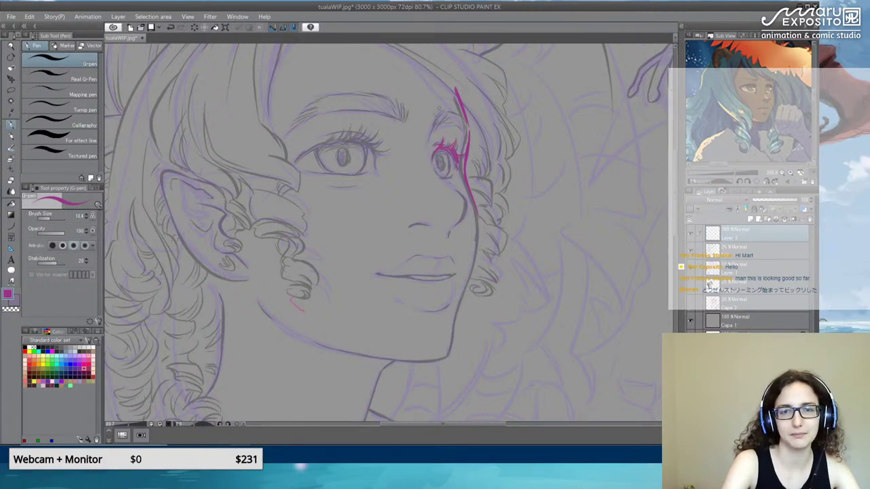
{"action": "mouse_move", "coordinate": [462, 122]}
{"action": "left_mouse_down"}
{"action": "mouse_move", "coordinate": [469, 129]}
{"action": "mouse_move", "coordinate": [449, 107]}
{"action": "mouse_move", "coordinate": [468, 131]}
{"action": "left_mouse_up"}
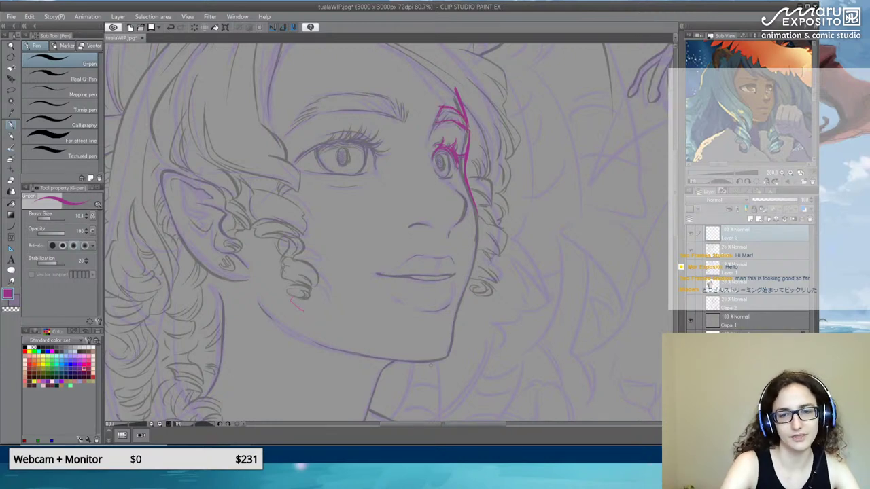
{"action": "mouse_move", "coordinate": [515, 176]}
{"action": "left_mouse_down"}
{"action": "mouse_move", "coordinate": [539, 239]}
{"action": "mouse_move", "coordinate": [534, 225]}
{"action": "left_mouse_up"}
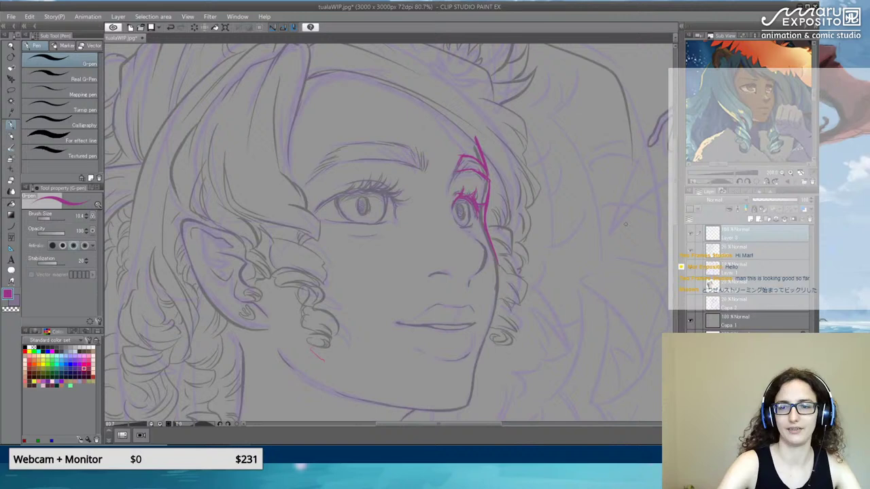
{"action": "left_click", "coordinate": [691, 235]}
{"action": "left_click", "coordinate": [691, 235]}
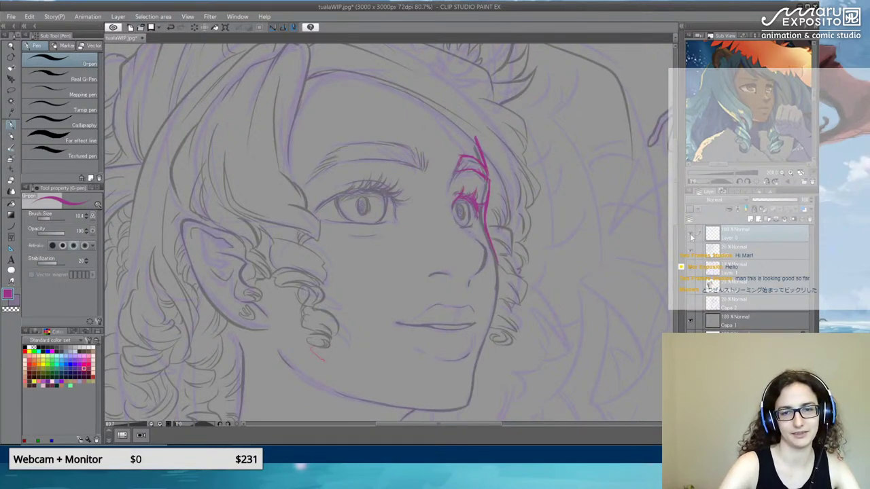
Check the face with the correction layer hidden and shown, and redraw the jaw contour just below the ear.
{"action": "left_click", "coordinate": [692, 235]}
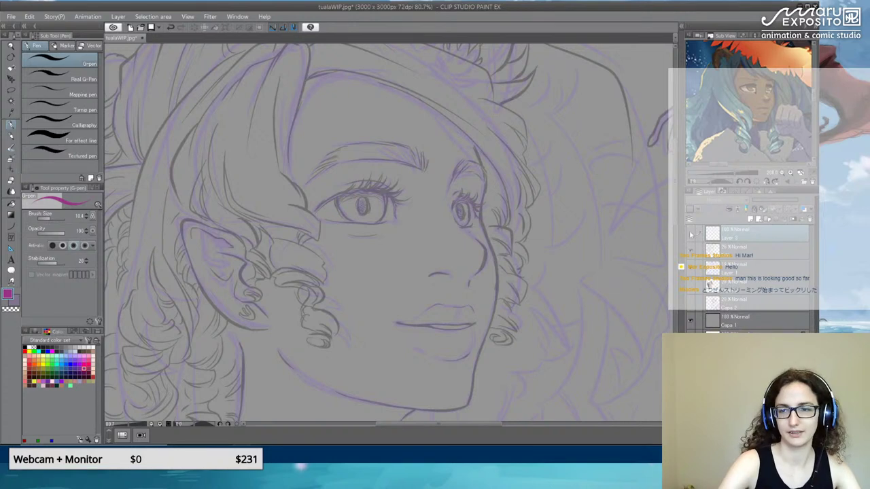
{"action": "left_click", "coordinate": [691, 235]}
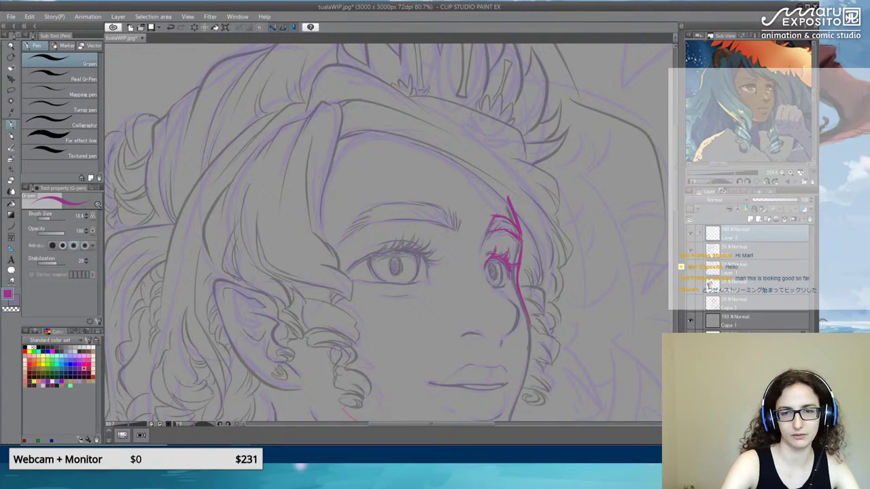
{"action": "mouse_move", "coordinate": [593, 261]}
{"action": "left_mouse_down"}
{"action": "mouse_move", "coordinate": [615, 183]}
{"action": "mouse_move", "coordinate": [578, 128]}
{"action": "mouse_move", "coordinate": [559, 138]}
{"action": "left_mouse_up"}
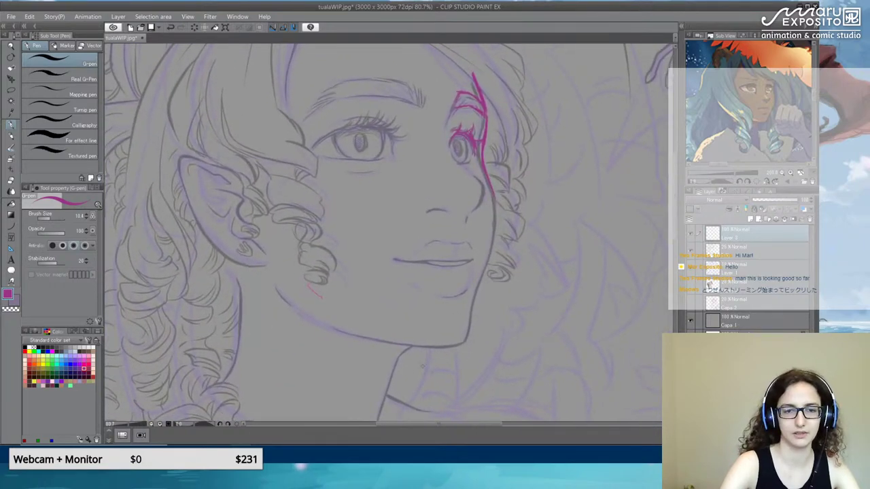
{"action": "left_click_drag", "start_coordinate": [273, 286], "coordinate": [307, 313]}
Redraw the near arm's inner contour from the shoulder down across the armband with the G-pen, and touch it up with the Rough eraser.
{"action": "mouse_move", "coordinate": [420, 350]}
{"action": "left_mouse_down"}
{"action": "mouse_move", "coordinate": [368, 185]}
{"action": "mouse_move", "coordinate": [388, 213]}
{"action": "mouse_move", "coordinate": [417, 145]}
{"action": "mouse_move", "coordinate": [421, 197]}
{"action": "mouse_move", "coordinate": [438, 200]}
{"action": "left_mouse_up"}
{"action": "scroll", "coordinate": [438, 200], "scroll_direction": "down", "scroll_amount": 4}
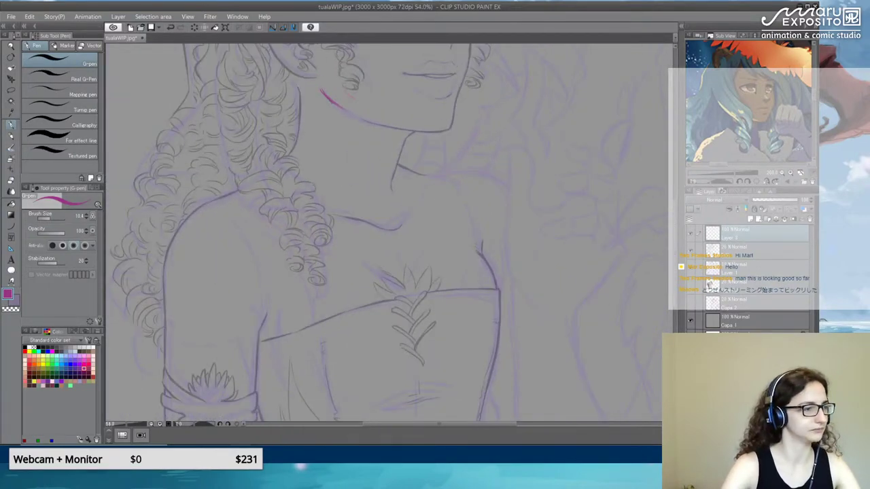
{"action": "left_click_drag", "start_coordinate": [339, 263], "coordinate": [414, 118]}
{"action": "scroll", "coordinate": [402, 171], "scroll_direction": "up", "scroll_amount": 1}
{"action": "left_click_drag", "start_coordinate": [414, 158], "coordinate": [364, 200]}
{"action": "scroll", "coordinate": [363, 199], "scroll_direction": "down", "scroll_amount": 4}
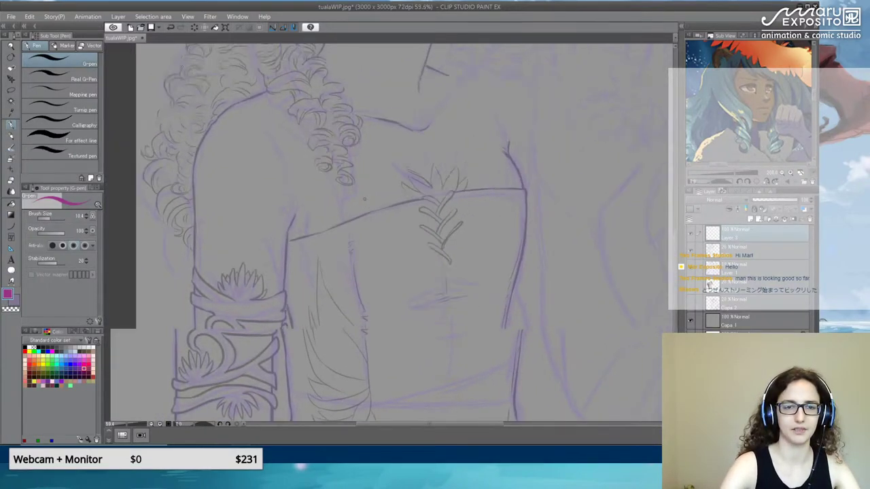
{"action": "scroll", "coordinate": [384, 160], "scroll_direction": "up", "scroll_amount": 1}
{"action": "mouse_move", "coordinate": [384, 160]}
{"action": "left_mouse_down"}
{"action": "mouse_move", "coordinate": [360, 200]}
{"action": "mouse_move", "coordinate": [343, 203]}
{"action": "left_mouse_up"}
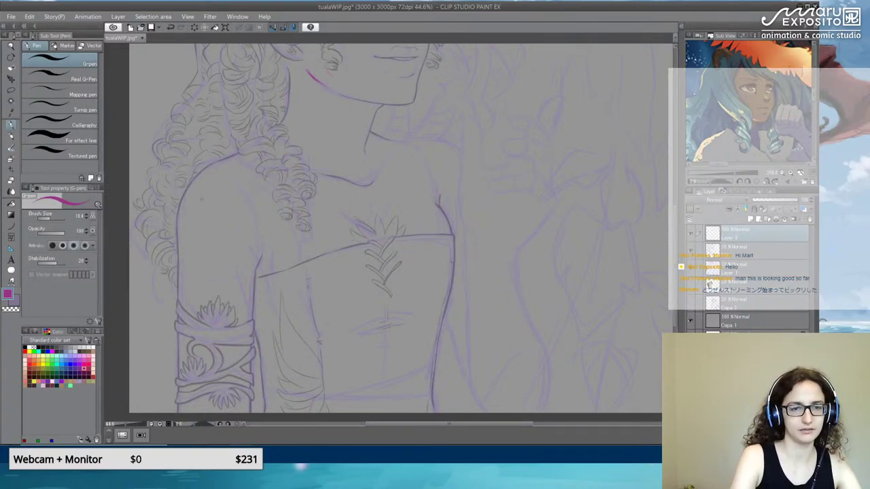
{"action": "mouse_move", "coordinate": [201, 184]}
{"action": "left_mouse_down"}
{"action": "mouse_move", "coordinate": [211, 254]}
{"action": "mouse_move", "coordinate": [249, 344]}
{"action": "mouse_move", "coordinate": [261, 410]}
{"action": "left_mouse_up"}
{"action": "key", "text": "ctrl+z"}
{"action": "left_click_drag", "start_coordinate": [300, 371], "coordinate": [293, 315]}
{"action": "key", "text": "e"}
{"action": "left_click_drag", "start_coordinate": [256, 341], "coordinate": [255, 331]}
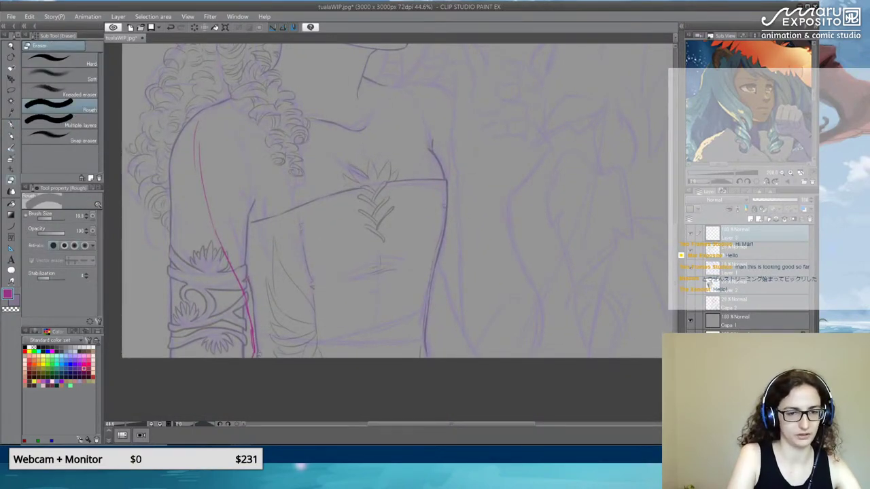
Redraw the torso's far-side contour with the G-pen from the armpit down towards the waist.
{"action": "left_click", "coordinate": [11, 125]}
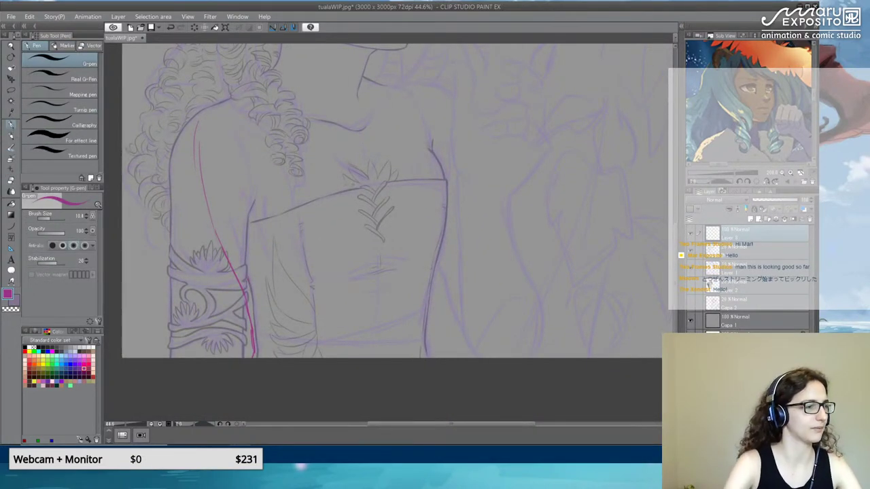
{"action": "mouse_move", "coordinate": [401, 153]}
{"action": "left_mouse_down"}
{"action": "mouse_move", "coordinate": [390, 181]}
{"action": "mouse_move", "coordinate": [374, 149]}
{"action": "mouse_move", "coordinate": [370, 164]}
{"action": "left_mouse_up"}
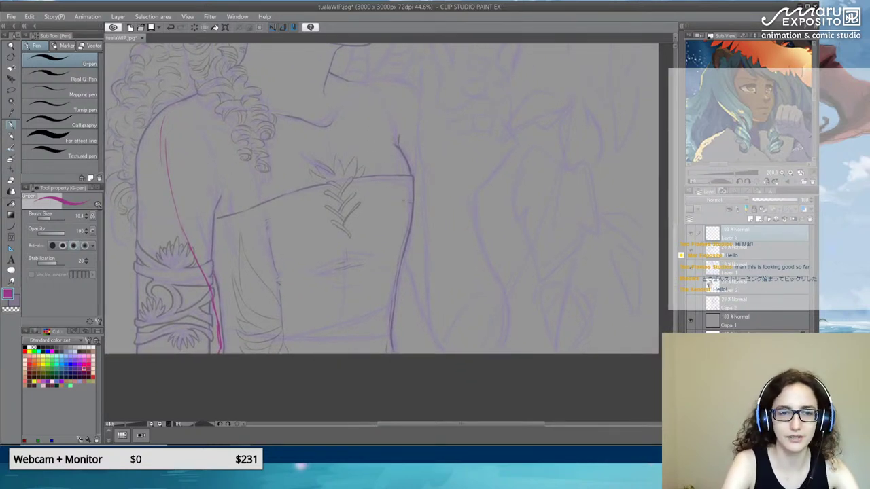
{"action": "left_click_drag", "start_coordinate": [400, 151], "coordinate": [410, 173]}
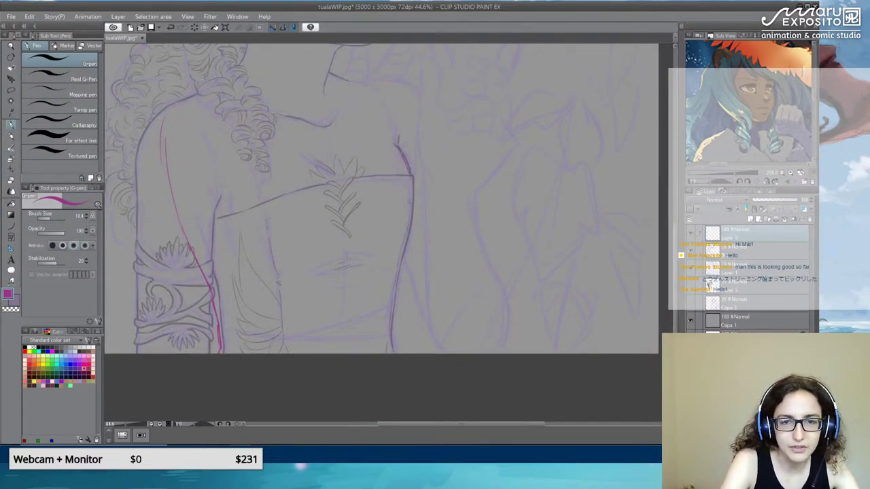
{"action": "left_click_drag", "start_coordinate": [404, 254], "coordinate": [400, 272]}
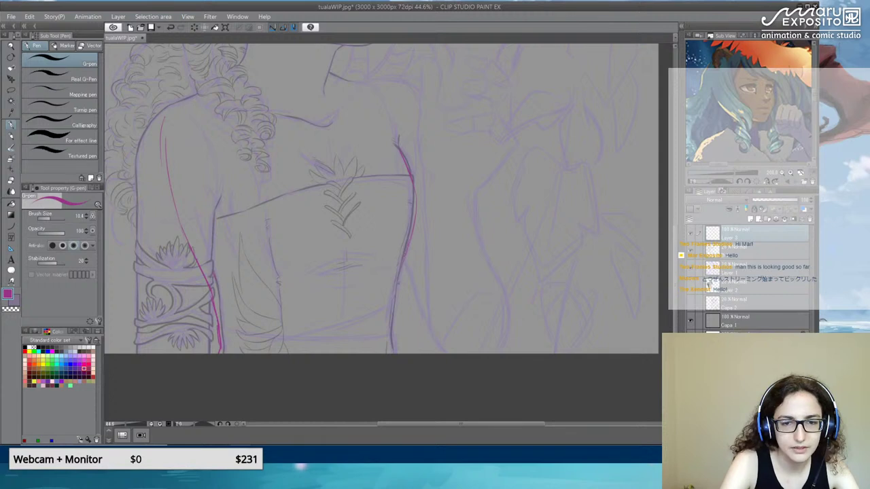
Redraw the torso's near-side contour from the chest to the canvas edge, and trace the dress's upper neckline edge.
{"action": "left_click_drag", "start_coordinate": [273, 198], "coordinate": [288, 326]}
{"action": "left_click_drag", "start_coordinate": [287, 292], "coordinate": [291, 353]}
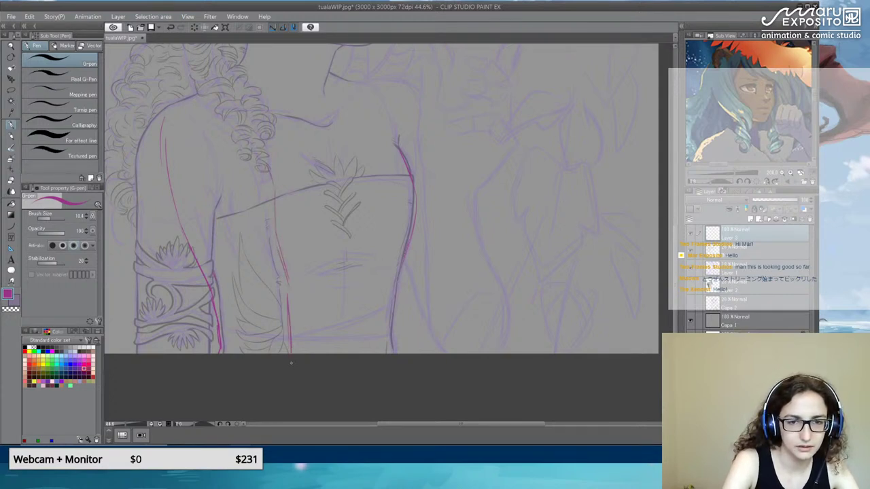
{"action": "left_click_drag", "start_coordinate": [276, 248], "coordinate": [290, 297]}
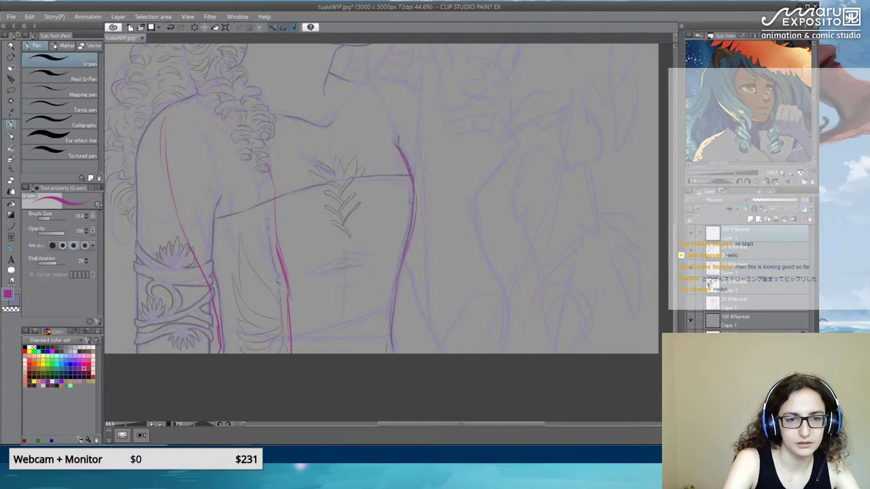
{"action": "left_click_drag", "start_coordinate": [275, 218], "coordinate": [276, 247]}
{"action": "mouse_move", "coordinate": [273, 197]}
{"action": "left_mouse_down"}
{"action": "mouse_move", "coordinate": [411, 175]}
{"action": "mouse_move", "coordinate": [287, 191]}
{"action": "mouse_move", "coordinate": [215, 225]}
{"action": "left_mouse_up"}
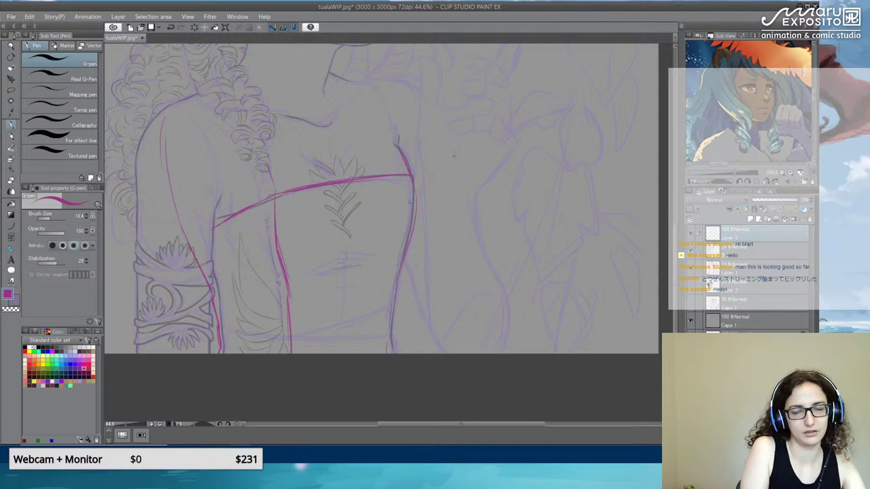
{"action": "left_click_drag", "start_coordinate": [432, 182], "coordinate": [460, 227]}
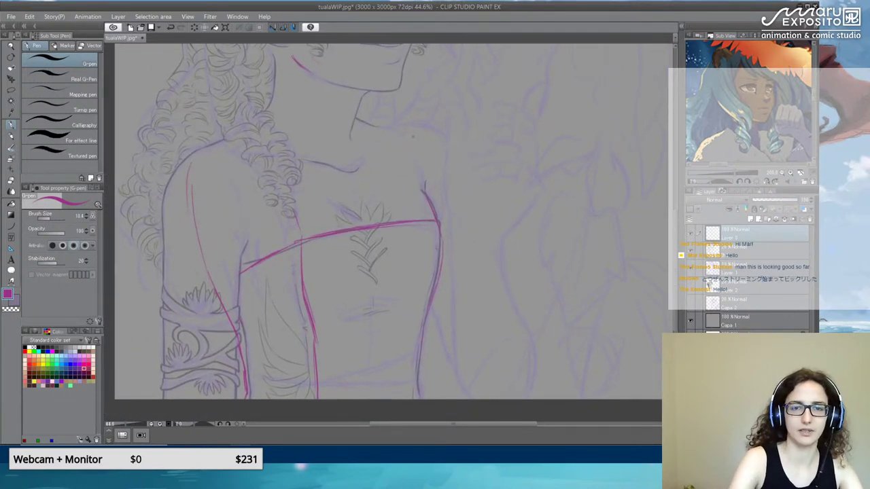
{"action": "mouse_move", "coordinate": [372, 125]}
{"action": "left_mouse_down"}
{"action": "mouse_move", "coordinate": [426, 131]}
{"action": "mouse_move", "coordinate": [447, 165]}
{"action": "mouse_move", "coordinate": [392, 126]}
{"action": "mouse_move", "coordinate": [432, 137]}
{"action": "left_mouse_up"}
{"action": "key", "text": "ctrl+z"}
{"action": "key", "text": "ctrl+z"}
{"action": "key", "text": "ctrl+z"}
{"action": "key", "text": "ctrl+z"}
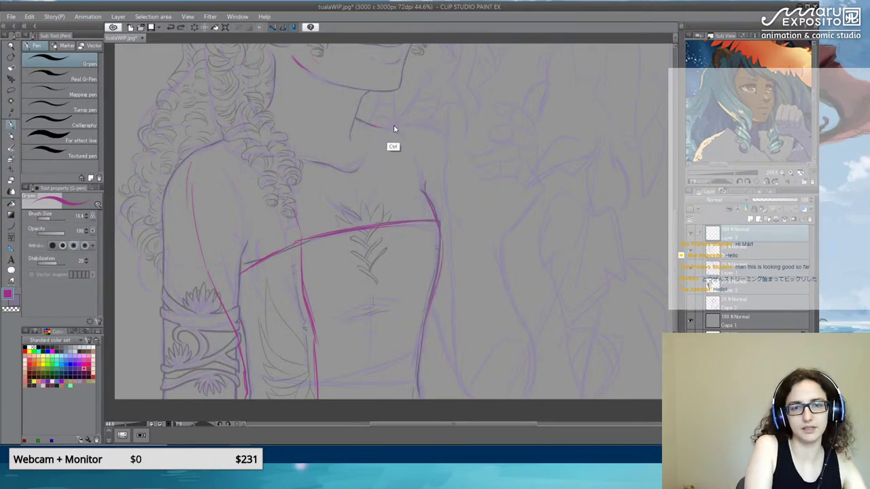
Draw the far shoulder curve with the arm's outer contour, and add the arm's inner line starting at the waist.
{"action": "mouse_move", "coordinate": [380, 125]}
{"action": "left_mouse_down"}
{"action": "mouse_move", "coordinate": [420, 130]}
{"action": "mouse_move", "coordinate": [444, 157]}
{"action": "mouse_move", "coordinate": [448, 188]}
{"action": "mouse_move", "coordinate": [497, 290]}
{"action": "left_mouse_up"}
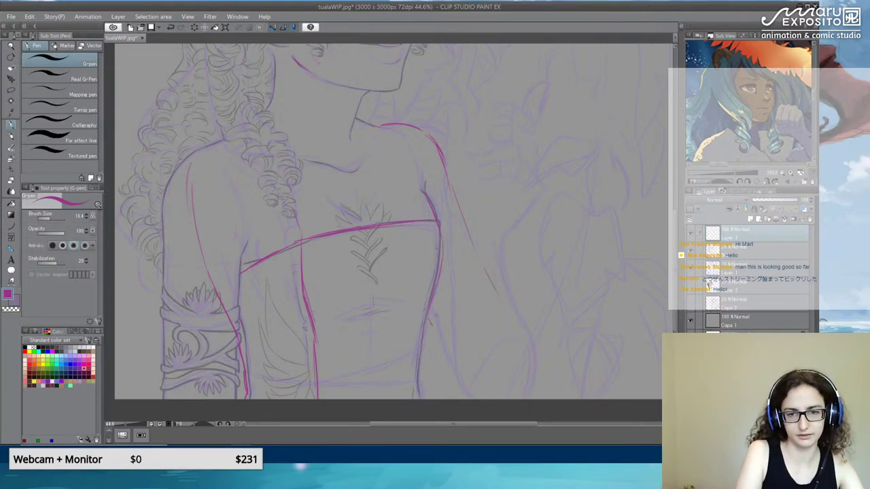
{"action": "left_click_drag", "start_coordinate": [428, 317], "coordinate": [474, 398]}
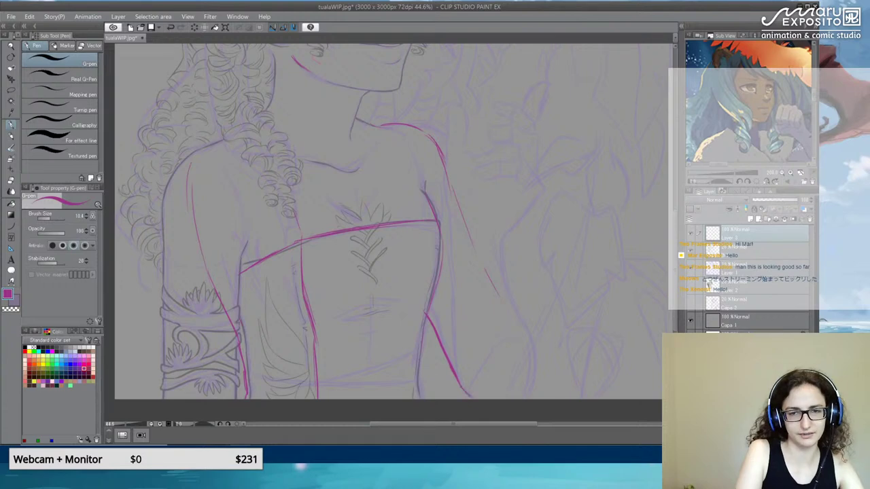
Examine the whole figure and compare the body and face with the correction layer hidden and shown.
{"action": "left_click_drag", "start_coordinate": [483, 197], "coordinate": [496, 374]}
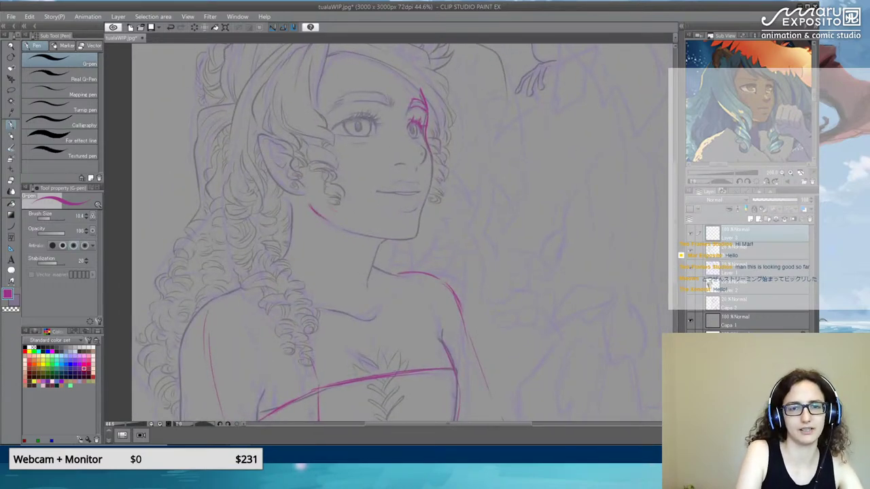
{"action": "left_click_drag", "start_coordinate": [525, 148], "coordinate": [530, 231]}
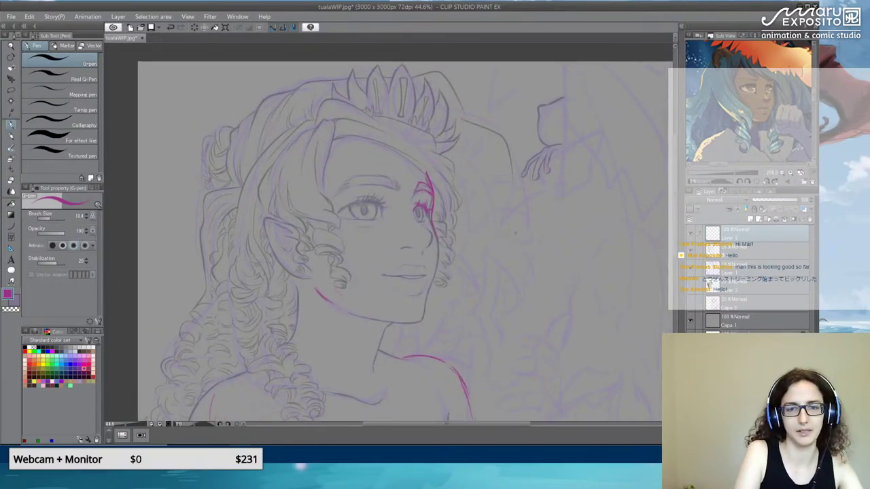
{"action": "left_click_drag", "start_coordinate": [523, 306], "coordinate": [529, 187]}
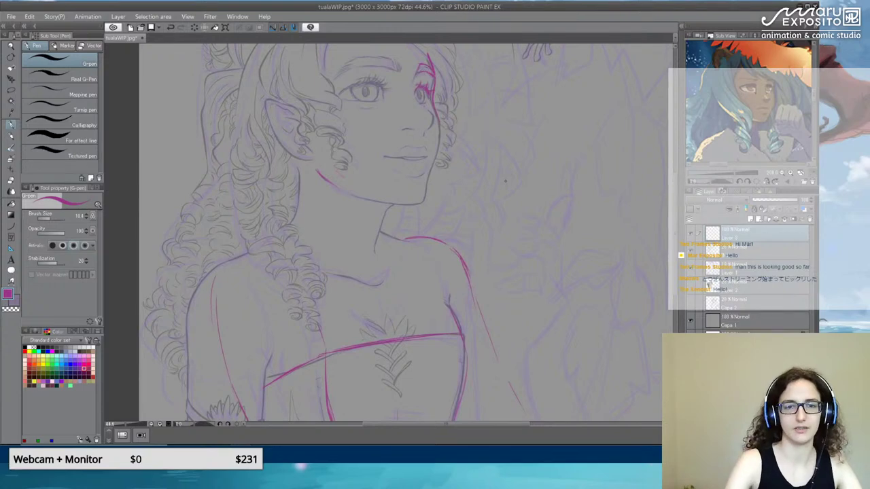
{"action": "scroll", "coordinate": [505, 181], "scroll_direction": "down", "scroll_amount": 3}
{"action": "scroll", "coordinate": [506, 180], "scroll_direction": "up", "scroll_amount": 2}
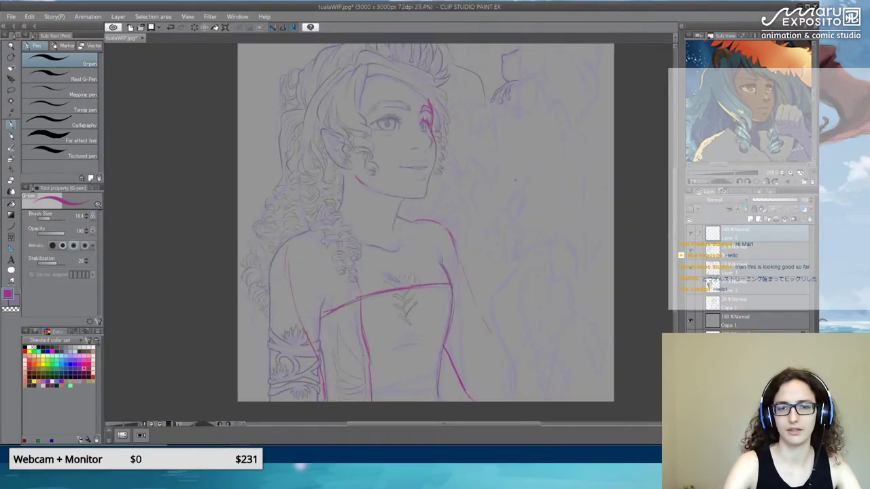
{"action": "left_click", "coordinate": [692, 236]}
{"action": "left_click", "coordinate": [692, 235]}
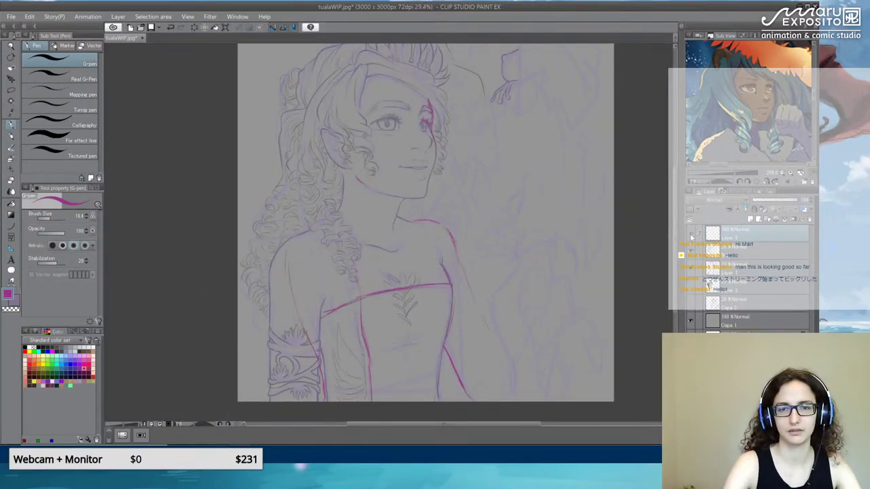
{"action": "left_click", "coordinate": [692, 236]}
{"action": "left_click", "coordinate": [691, 236]}
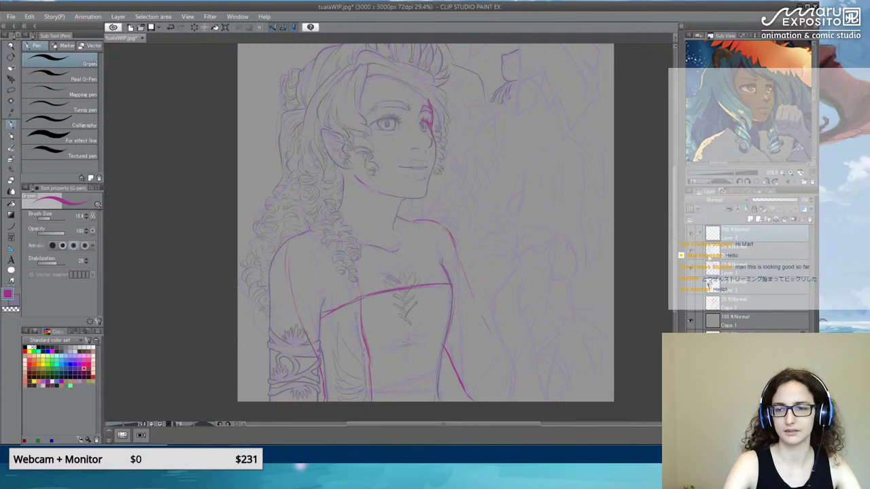
Rebalance the ink and sketch layers' opacity so the sketch is fainter, and move the ink layer above the correction layer.
{"action": "left_click", "coordinate": [738, 255]}
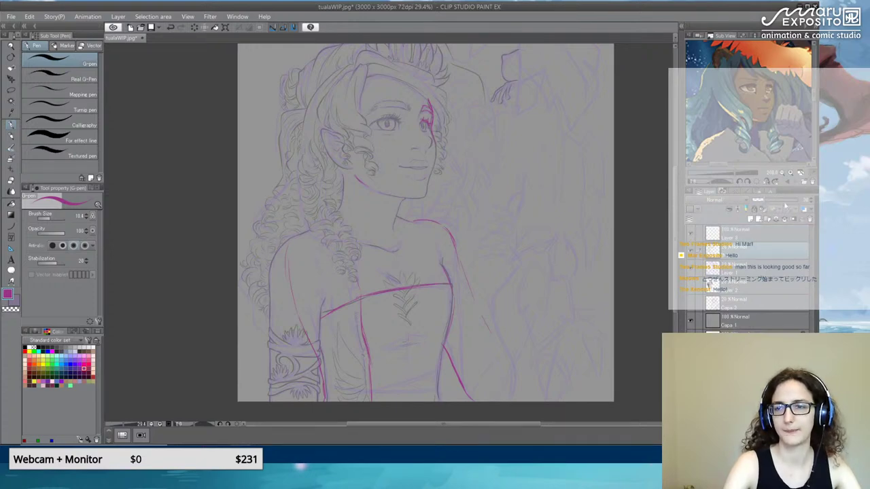
{"action": "left_click", "coordinate": [760, 201]}
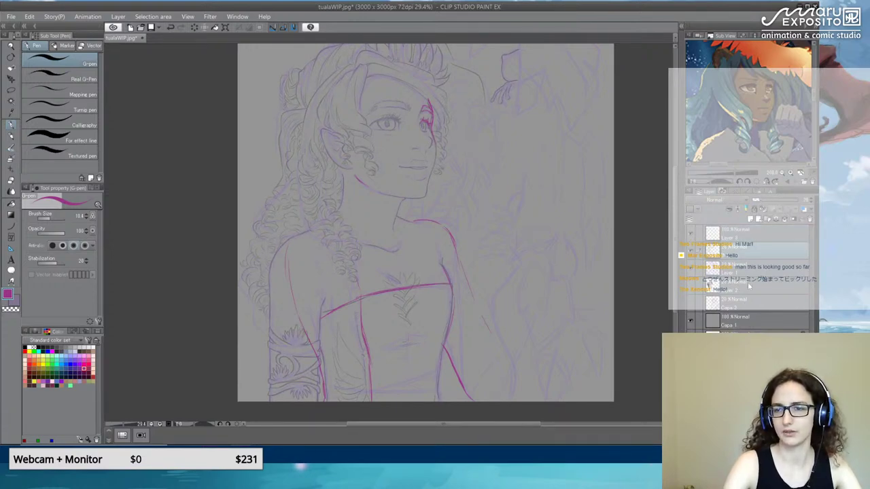
{"action": "left_click", "coordinate": [738, 269]}
{"action": "left_click", "coordinate": [756, 202]}
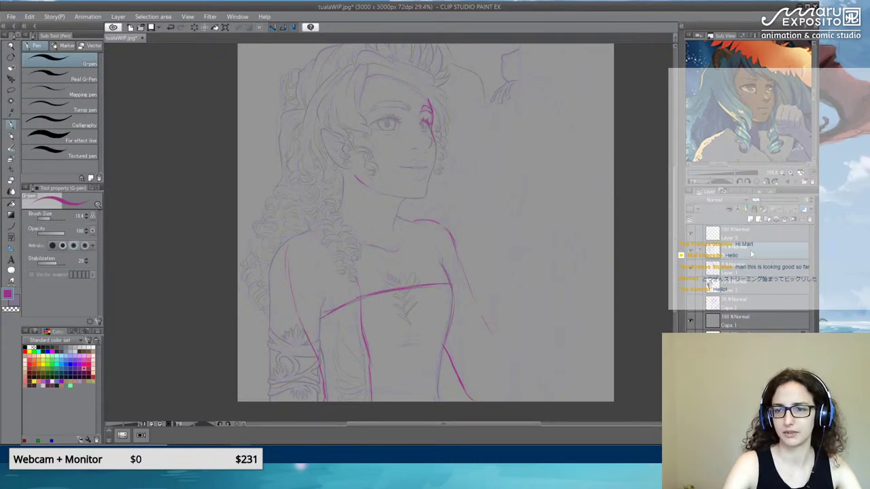
{"action": "left_click_drag", "start_coordinate": [773, 201], "coordinate": [763, 200]}
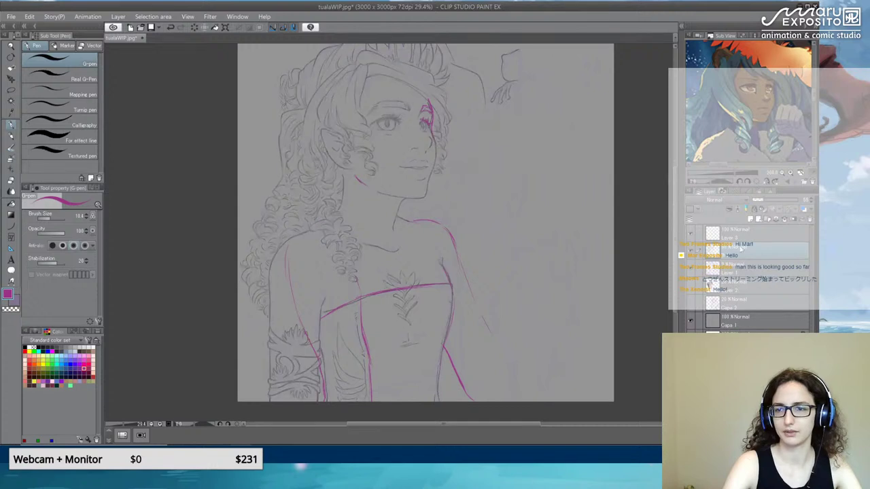
{"action": "left_click", "coordinate": [739, 231]}
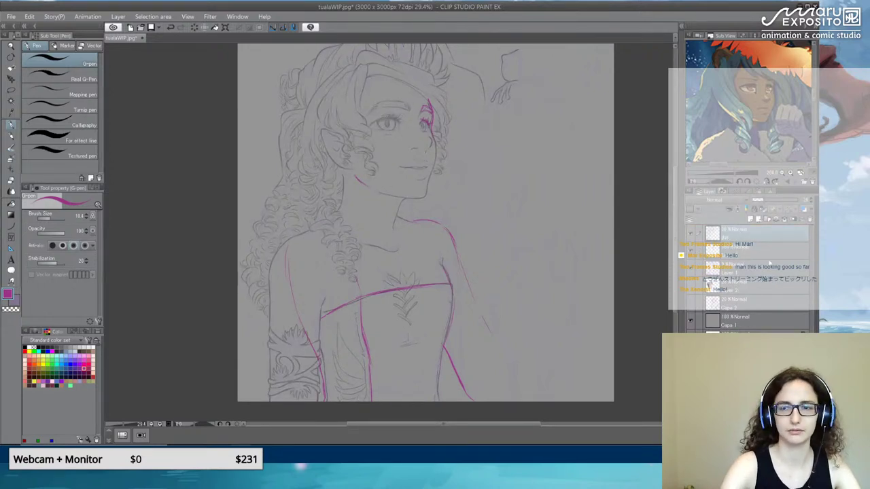
Flip the ink, correction and sketch layers horizontally together and apply the transformation.
{"action": "left_click", "coordinate": [31, 18]}
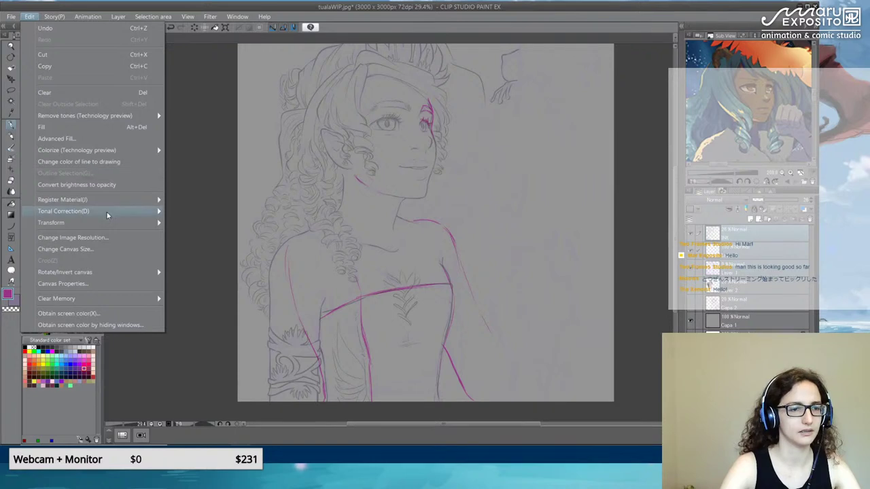
{"action": "mouse_move", "coordinate": [113, 224]}
{"action": "left_click", "coordinate": [218, 252]}
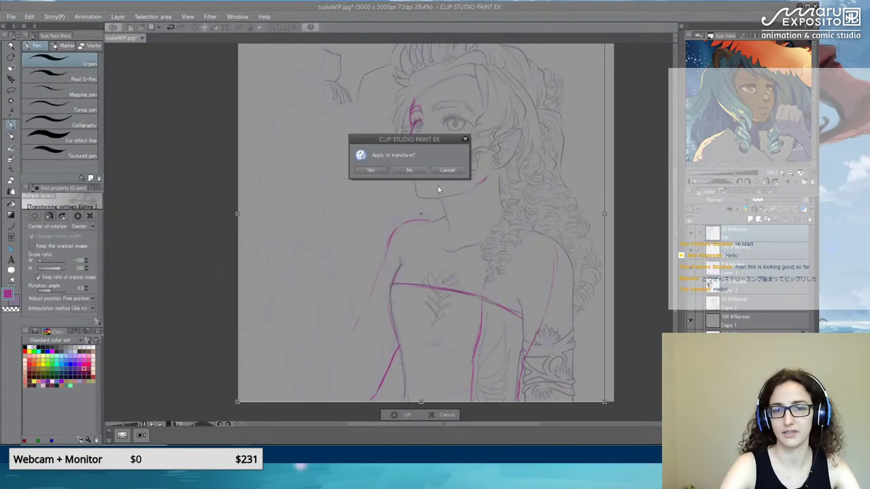
{"action": "key", "text": "Return"}
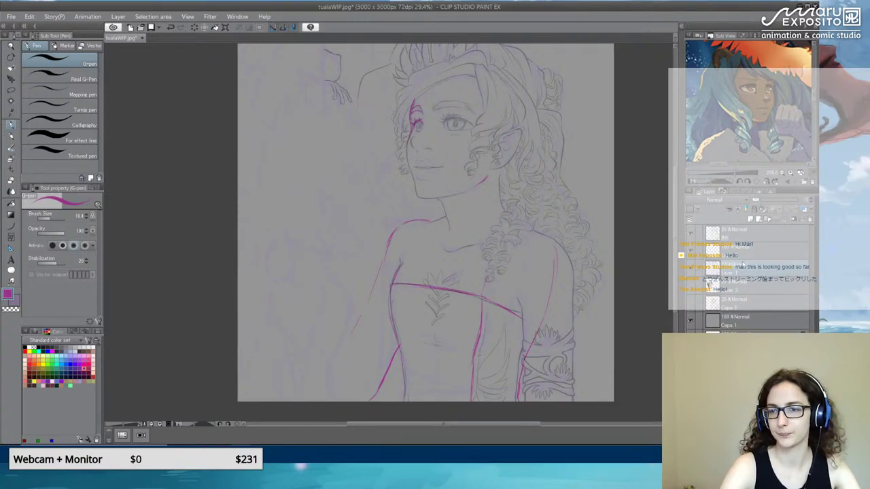
Raise the opacity of the sketch layer and the ink layer so the face lines read clearly beside the corrections.
{"action": "left_click", "coordinate": [744, 254]}
{"action": "left_click", "coordinate": [756, 234]}
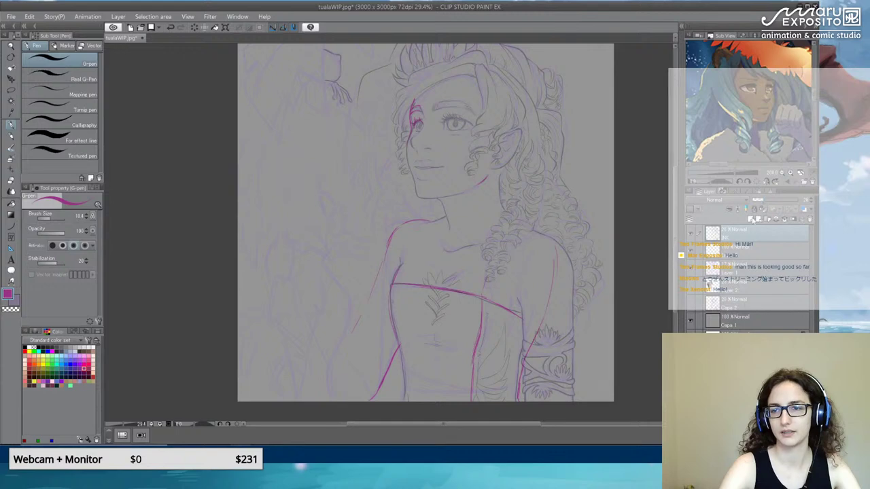
{"action": "scroll", "coordinate": [414, 109], "scroll_direction": "up", "scroll_amount": 5}
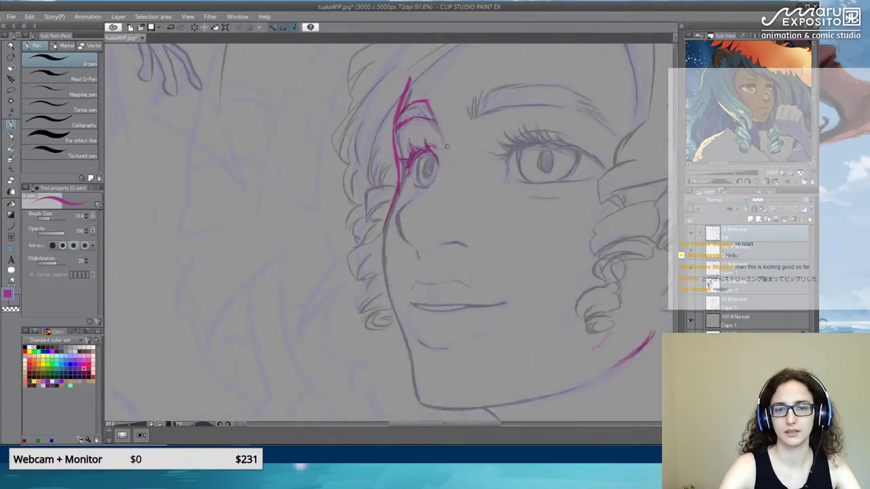
{"action": "scroll", "coordinate": [447, 145], "scroll_direction": "up", "scroll_amount": 1}
{"action": "left_click_drag", "start_coordinate": [777, 201], "coordinate": [779, 201]}
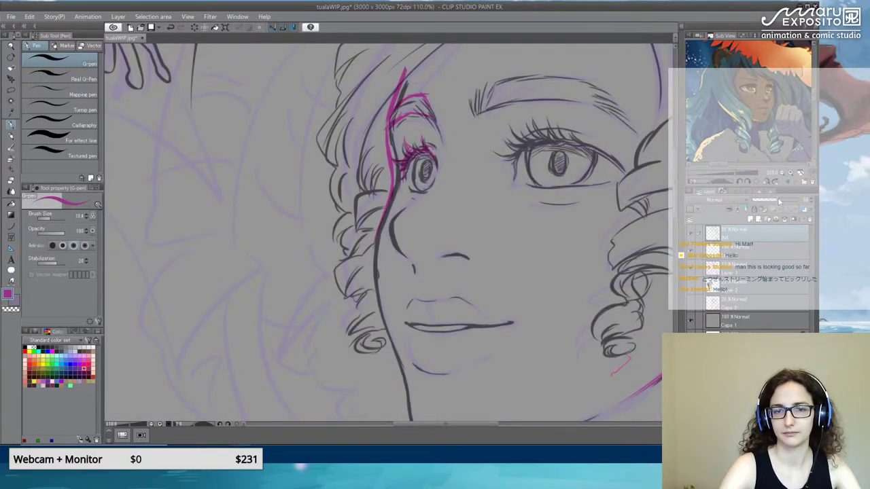
Erase the old ink of the far eyebrow and the forehead contour beside it with the Rough eraser, leaving the magenta corrections.
{"action": "scroll", "coordinate": [415, 108], "scroll_direction": "up", "scroll_amount": 1}
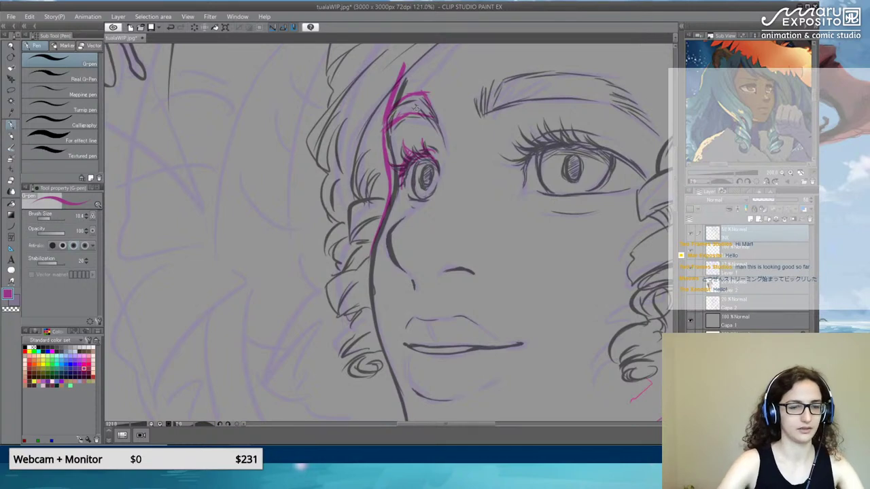
{"action": "key", "text": "e"}
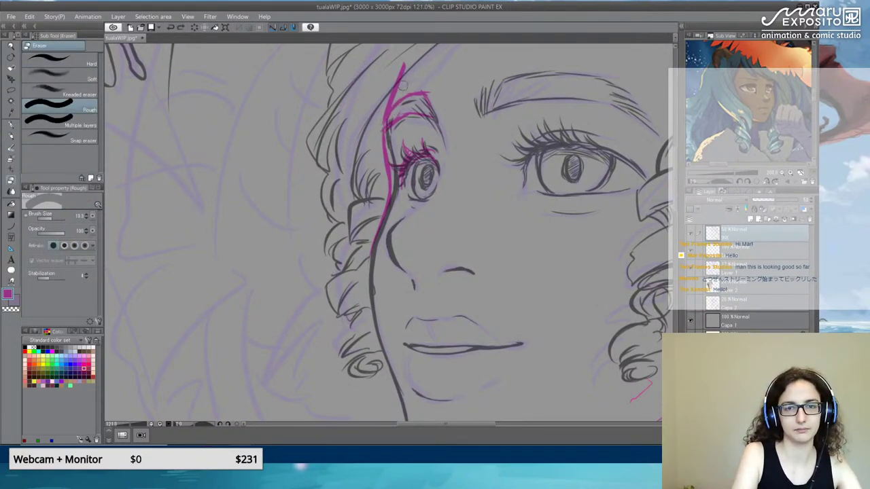
{"action": "left_click_drag", "start_coordinate": [388, 120], "coordinate": [388, 148]}
{"action": "left_click_drag", "start_coordinate": [410, 102], "coordinate": [406, 119]}
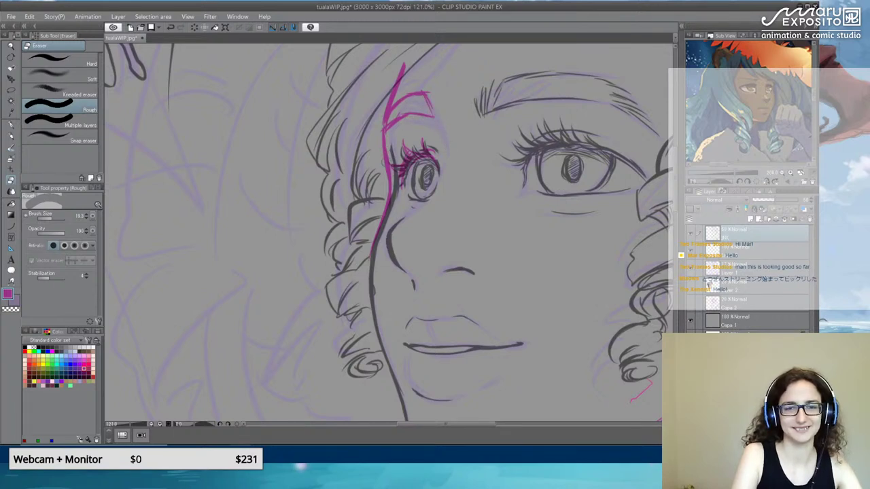
Reduce the eraser size and clear the leftover old contour ink between the far eye and the cheek along the magenta line.
{"action": "left_click", "coordinate": [47, 218]}
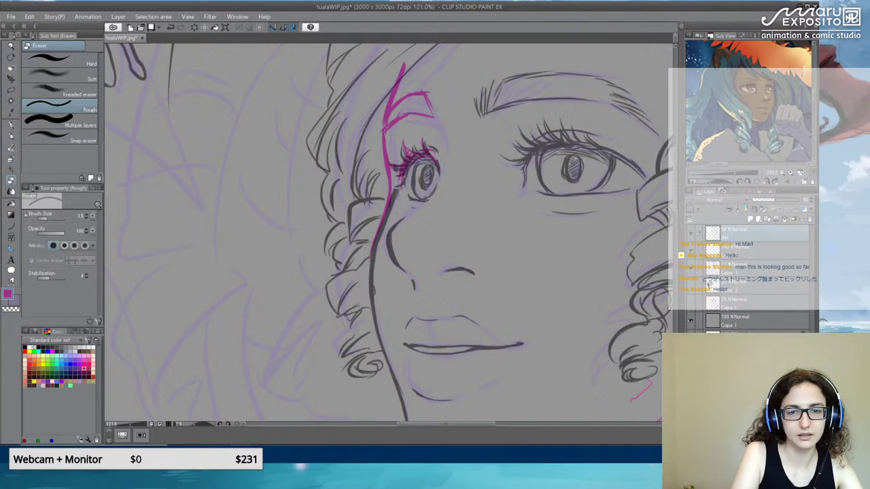
{"action": "mouse_move", "coordinate": [392, 209]}
{"action": "left_mouse_down"}
{"action": "mouse_move", "coordinate": [392, 196]}
{"action": "mouse_move", "coordinate": [382, 234]}
{"action": "left_mouse_up"}
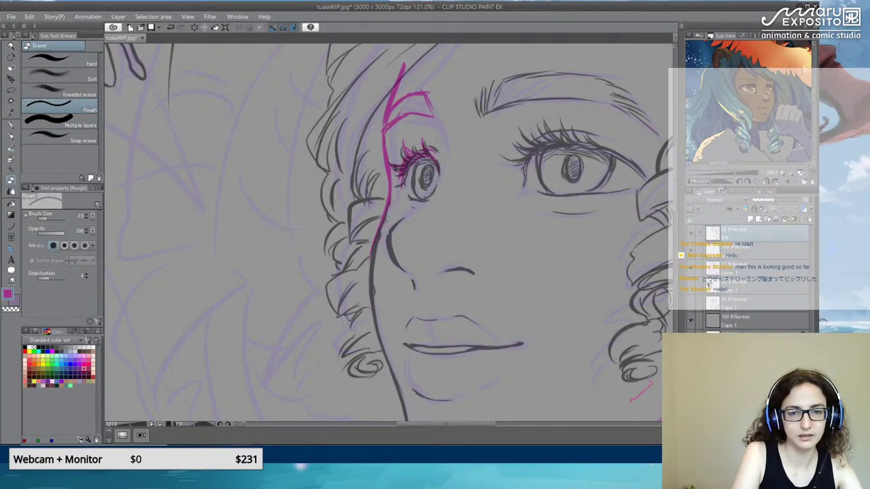
{"action": "key", "text": "ctrl+z"}
{"action": "key", "text": "ctrl+z"}
{"action": "left_click_drag", "start_coordinate": [393, 203], "coordinate": [385, 230]}
{"action": "mouse_move", "coordinate": [390, 197]}
{"action": "left_mouse_down"}
{"action": "mouse_move", "coordinate": [387, 217]}
{"action": "mouse_move", "coordinate": [392, 201]}
{"action": "left_mouse_up"}
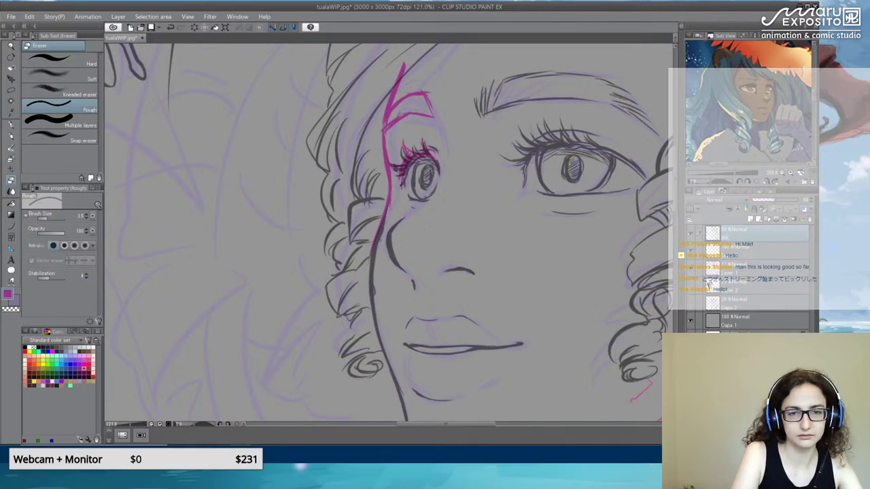
{"action": "left_click_drag", "start_coordinate": [387, 210], "coordinate": [381, 237]}
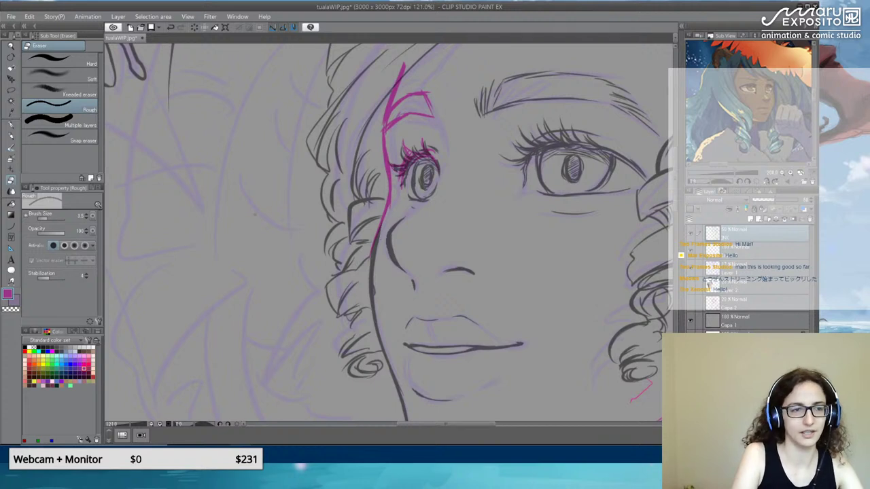
Ink the far side of the face in black with the G-pen, following the magenta correction from forehead to cheek.
{"action": "left_click", "coordinate": [11, 125]}
{"action": "left_click", "coordinate": [26, 348]}
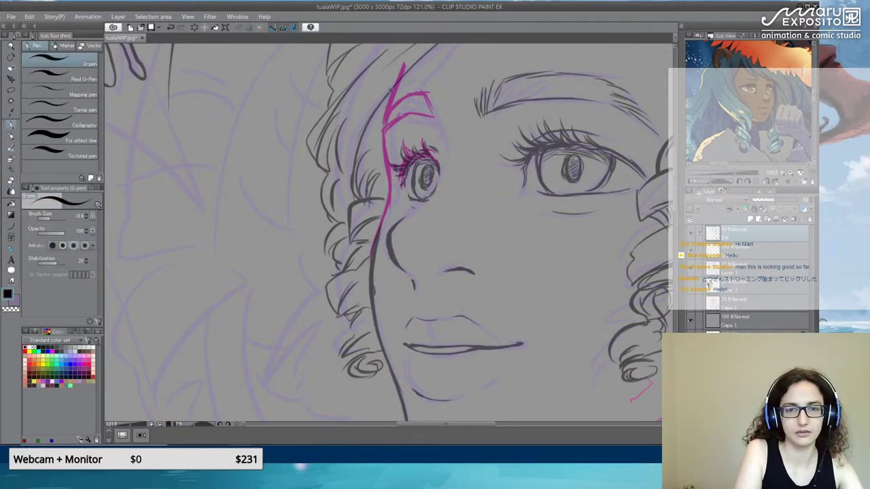
{"action": "left_click_drag", "start_coordinate": [393, 87], "coordinate": [382, 132]}
{"action": "mouse_move", "coordinate": [390, 95]}
{"action": "left_mouse_down"}
{"action": "mouse_move", "coordinate": [380, 146]}
{"action": "mouse_move", "coordinate": [387, 170]}
{"action": "left_mouse_up"}
{"action": "mouse_move", "coordinate": [383, 140]}
{"action": "left_mouse_down"}
{"action": "mouse_move", "coordinate": [390, 194]}
{"action": "mouse_move", "coordinate": [369, 256]}
{"action": "left_mouse_up"}
{"action": "left_click_drag", "start_coordinate": [388, 206], "coordinate": [370, 271]}
{"action": "left_click_drag", "start_coordinate": [373, 238], "coordinate": [371, 298]}
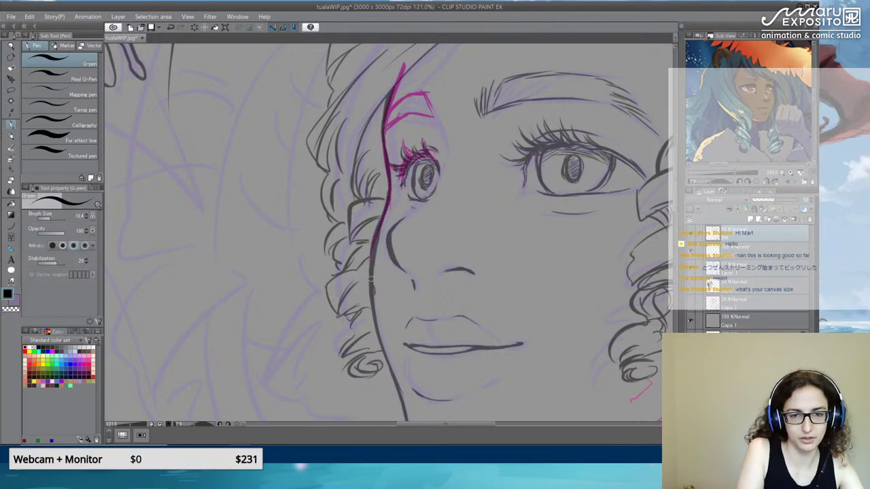
{"action": "left_click_drag", "start_coordinate": [371, 262], "coordinate": [370, 286]}
Lasso the inked far eye with its lashes and enlarge it slightly up toward the new face contour.
{"action": "scroll", "coordinate": [410, 122], "scroll_direction": "up", "scroll_amount": 2}
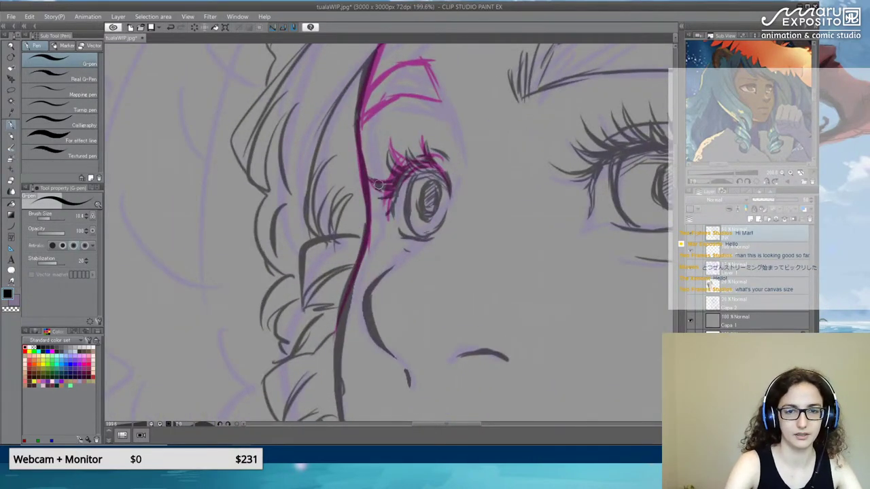
{"action": "key", "text": "m"}
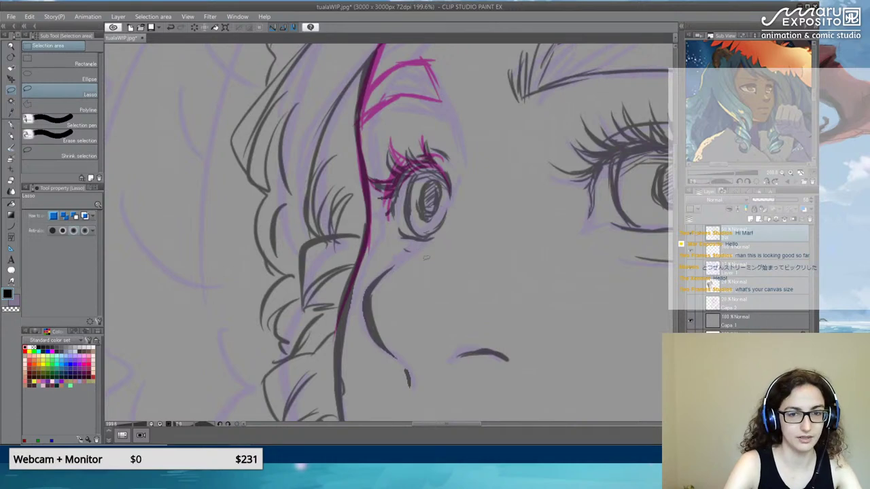
{"action": "mouse_move", "coordinate": [427, 257]}
{"action": "left_mouse_down"}
{"action": "mouse_move", "coordinate": [399, 259]}
{"action": "mouse_move", "coordinate": [374, 200]}
{"action": "left_mouse_up"}
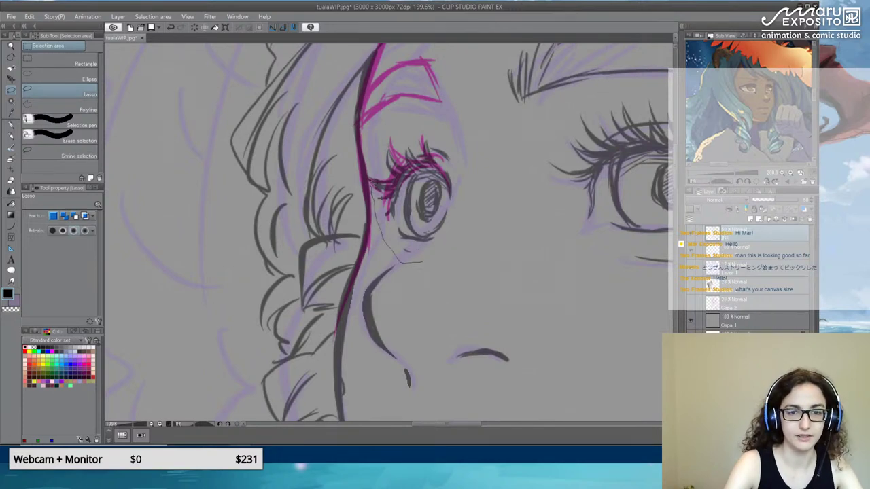
{"action": "mouse_move", "coordinate": [372, 170]}
{"action": "left_mouse_down"}
{"action": "mouse_move", "coordinate": [429, 114]}
{"action": "mouse_move", "coordinate": [473, 146]}
{"action": "mouse_move", "coordinate": [471, 213]}
{"action": "mouse_move", "coordinate": [450, 263]}
{"action": "left_mouse_up"}
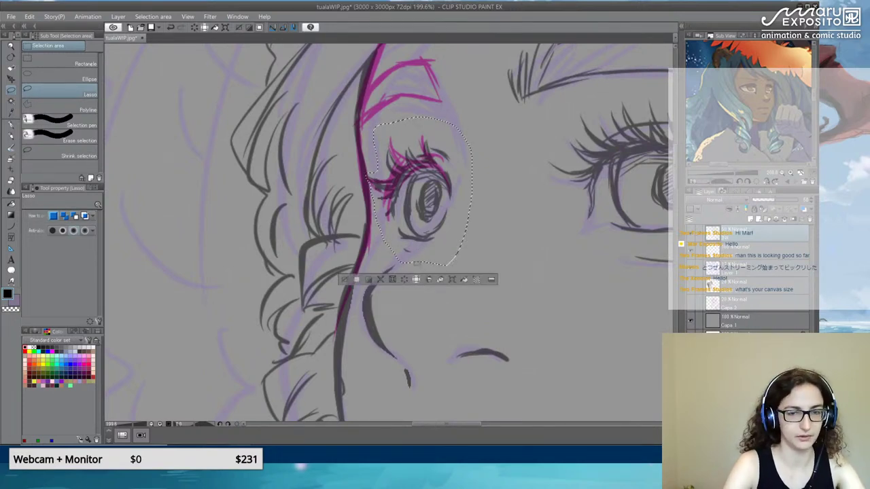
{"action": "key", "text": "ctrl+t"}
{"action": "left_click_drag", "start_coordinate": [365, 116], "coordinate": [356, 106]}
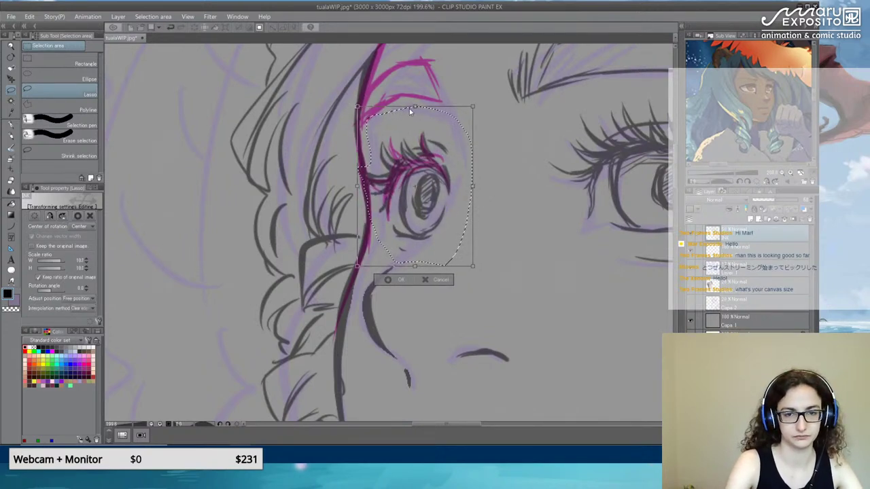
{"action": "key", "text": "Return"}
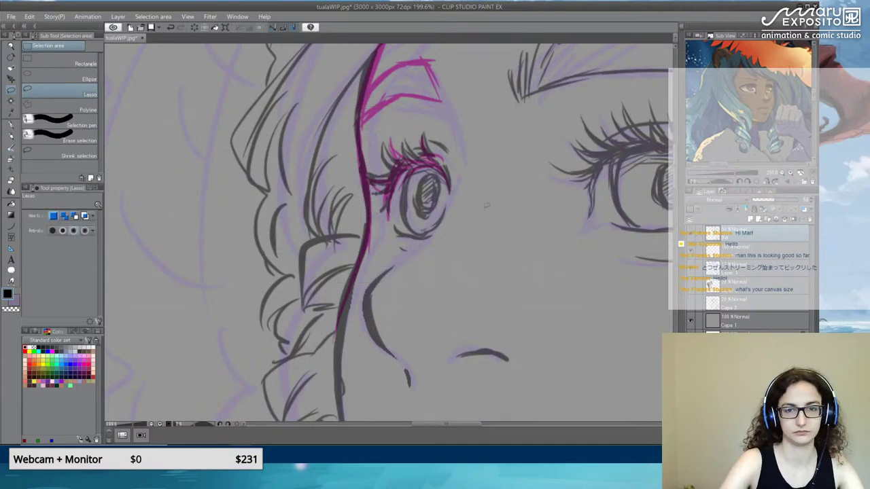
Lower the opacity of the magenta correction layer and make the ink layer active again for the pen.
{"action": "scroll", "coordinate": [488, 159], "scroll_direction": "down", "scroll_amount": 5}
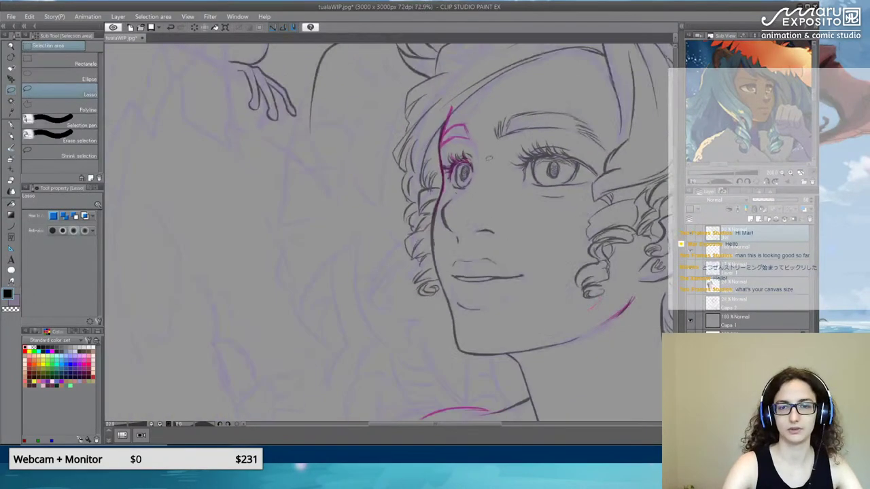
{"action": "scroll", "coordinate": [489, 159], "scroll_direction": "up", "scroll_amount": 4}
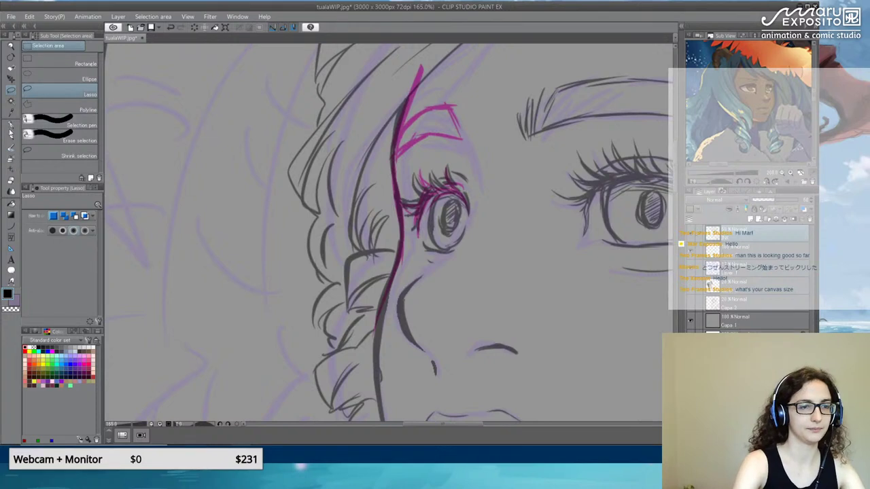
{"action": "left_click", "coordinate": [11, 124]}
{"action": "left_click", "coordinate": [769, 256]}
{"action": "left_click", "coordinate": [780, 200]}
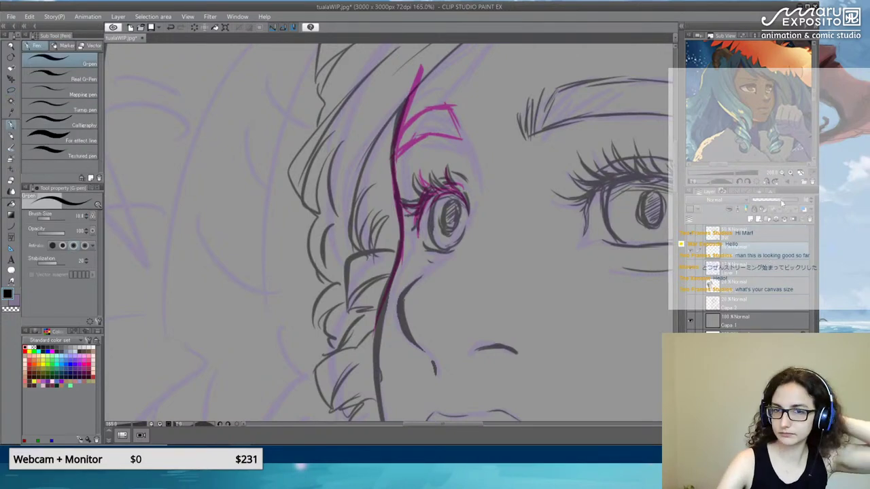
{"action": "left_click", "coordinate": [749, 234]}
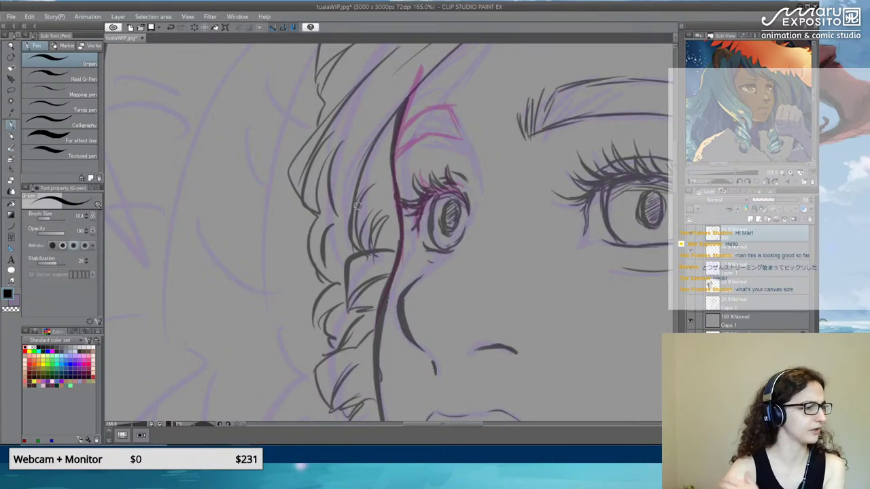
Start saving the drawing to the desktop (Escritorio) with Photoshop Document as the file type.
{"action": "scroll", "coordinate": [359, 199], "scroll_direction": "down", "scroll_amount": 8}
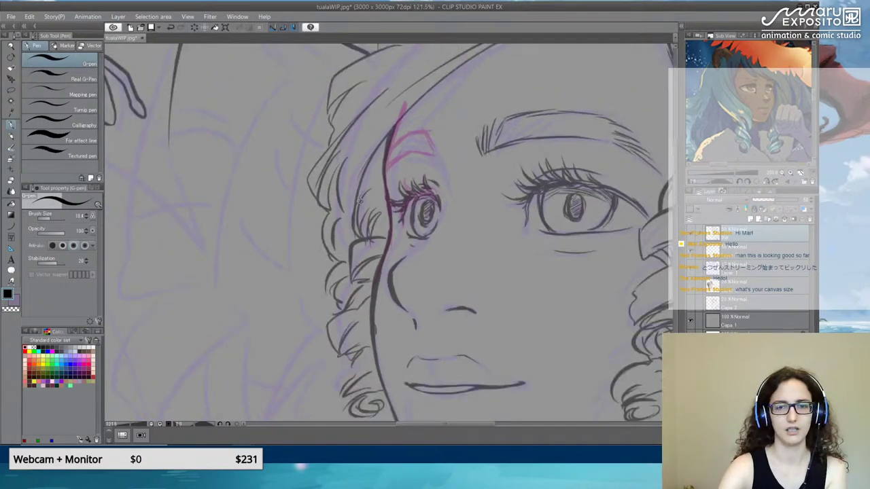
{"action": "left_click", "coordinate": [13, 16]}
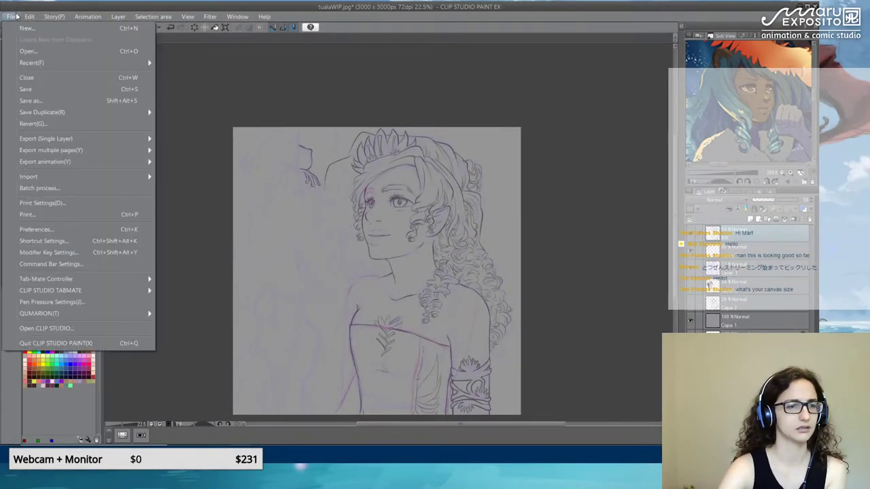
{"action": "left_click", "coordinate": [33, 89]}
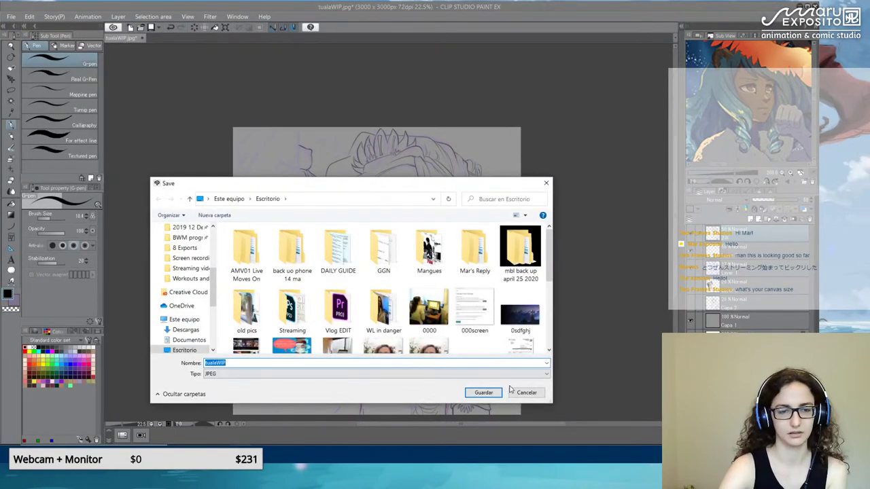
{"action": "left_click", "coordinate": [483, 374]}
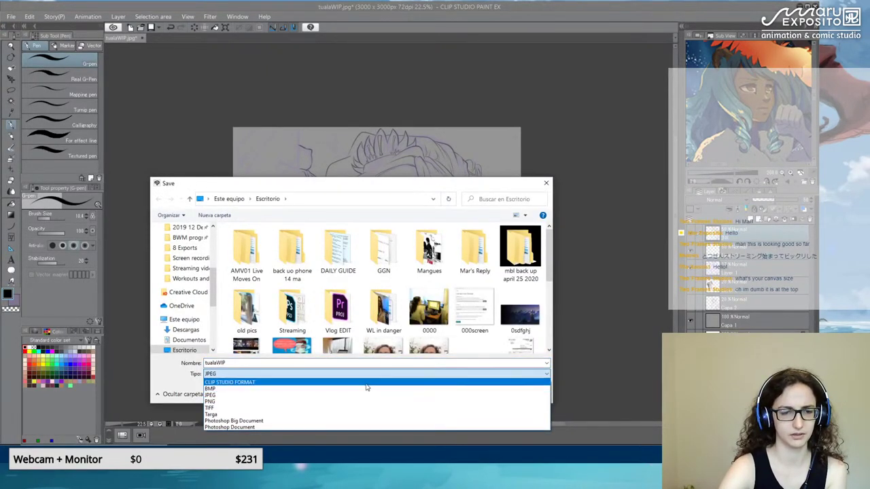
{"action": "left_click", "coordinate": [367, 382]}
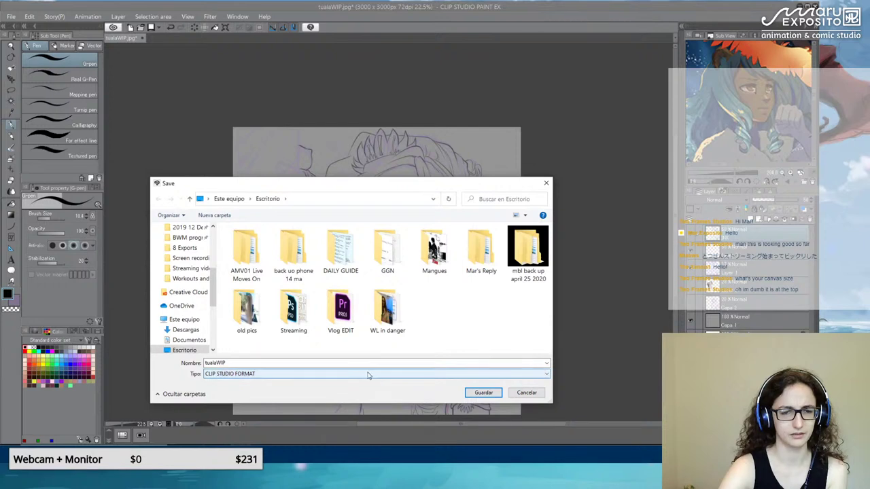
{"action": "left_click", "coordinate": [369, 375]}
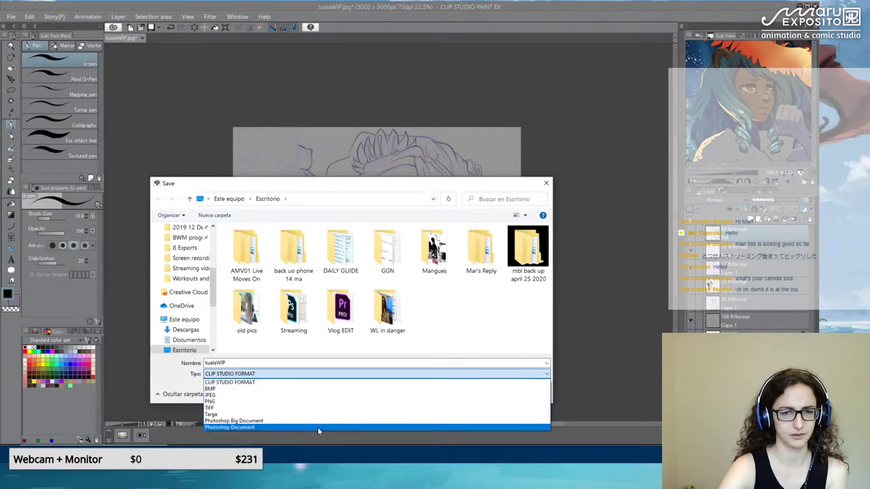
{"action": "left_click", "coordinate": [317, 426]}
{"action": "left_click", "coordinate": [185, 350]}
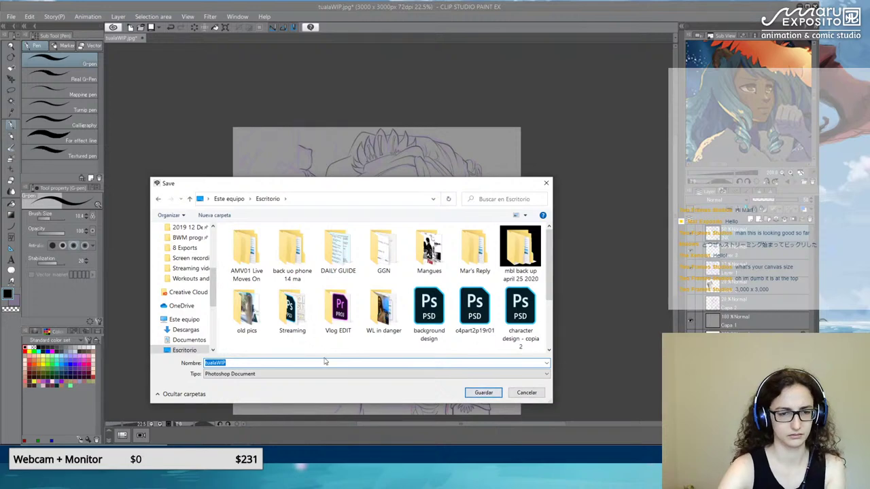
Name the file "tuala wip 2" and save it.
{"action": "type", "text": "2"}
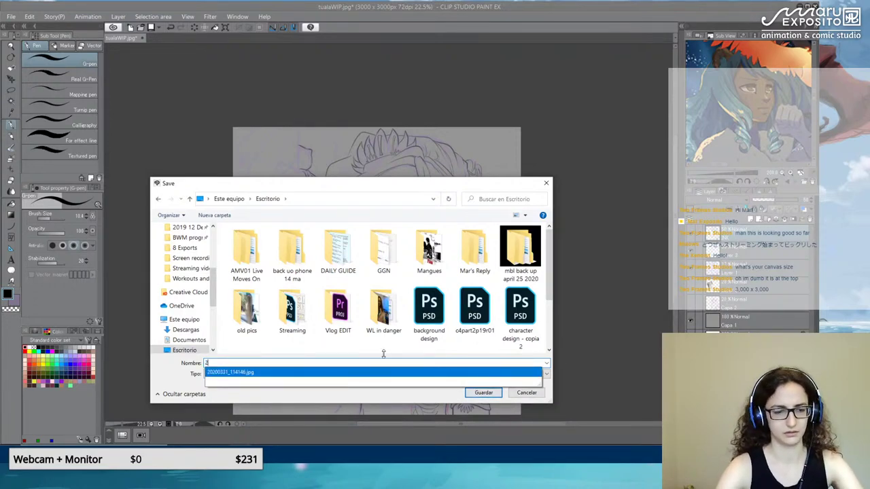
{"action": "left_click", "coordinate": [383, 353]}
{"action": "key", "text": "Home"}
{"action": "type", "text": "tuala wip"}
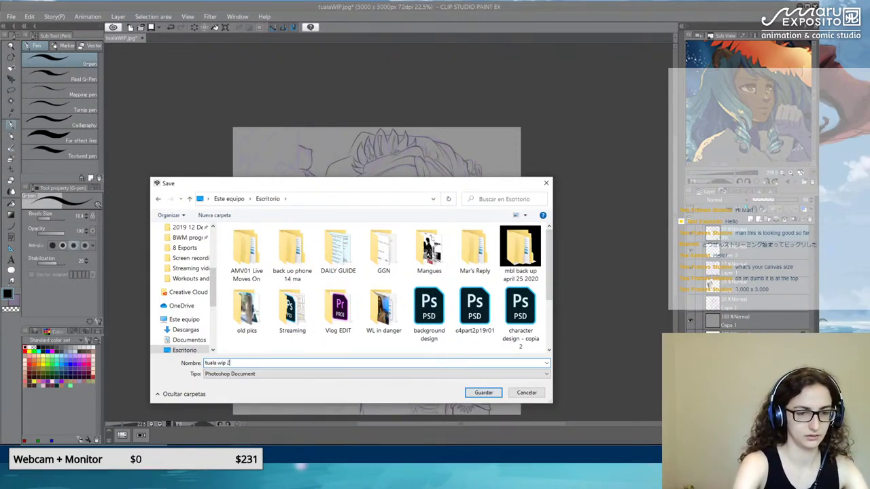
{"action": "key", "text": "Return"}
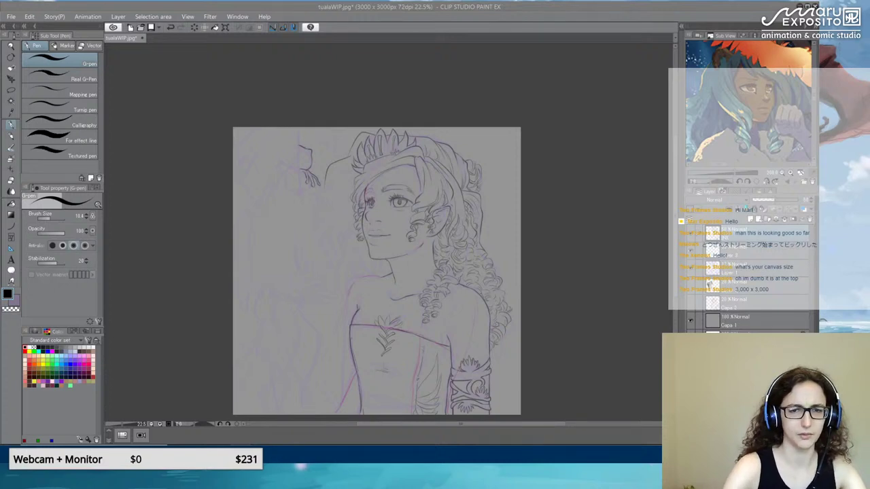
Check the drawing's canvas size and its image resolution settings, closing each dialog without entering anything.
{"action": "left_click", "coordinate": [31, 16]}
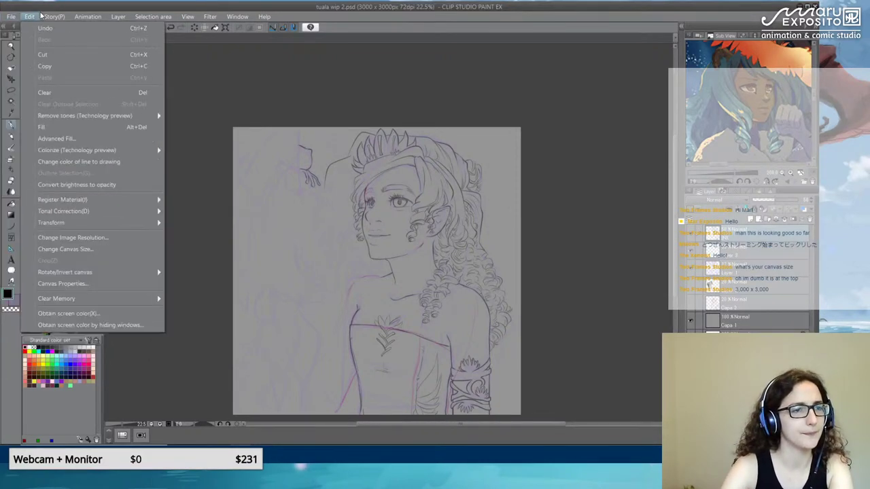
{"action": "left_click", "coordinate": [83, 249]}
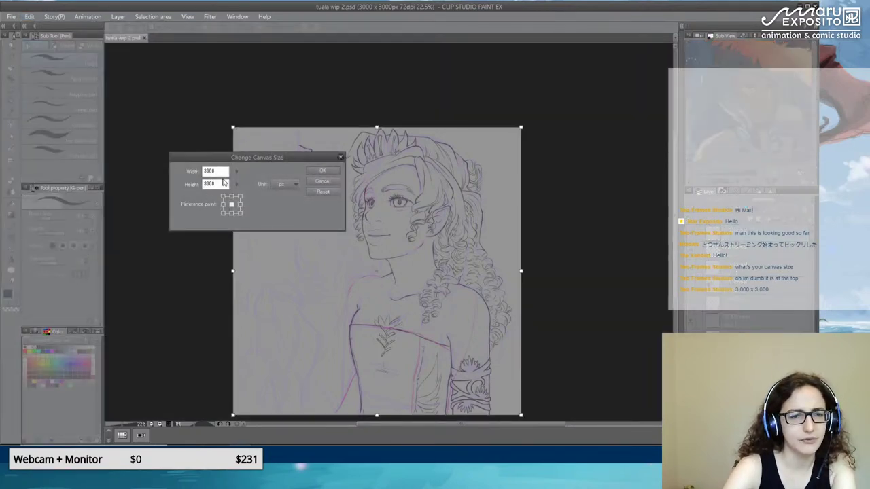
{"action": "left_click", "coordinate": [340, 157]}
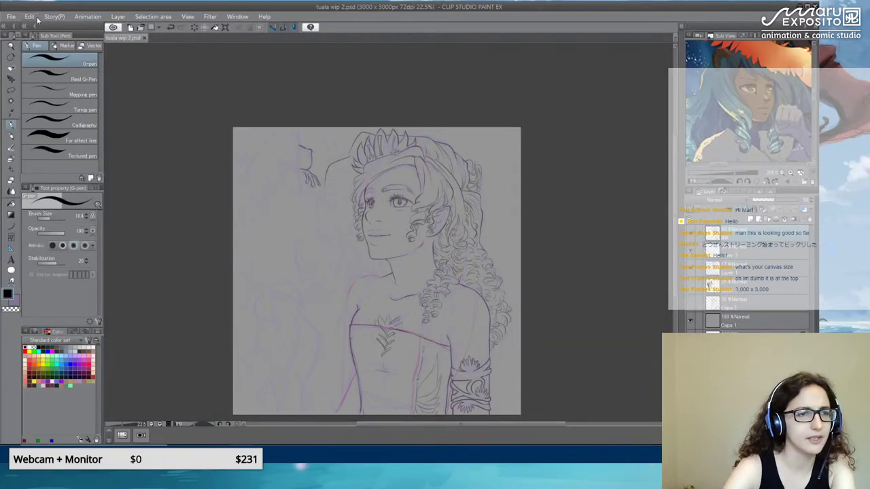
{"action": "left_click", "coordinate": [29, 16]}
{"action": "left_click", "coordinate": [95, 237]}
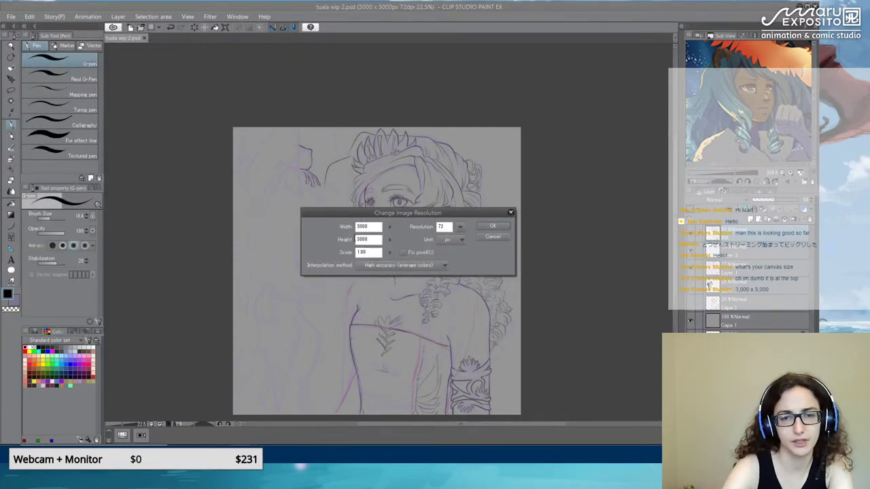
{"action": "left_click", "coordinate": [509, 212]}
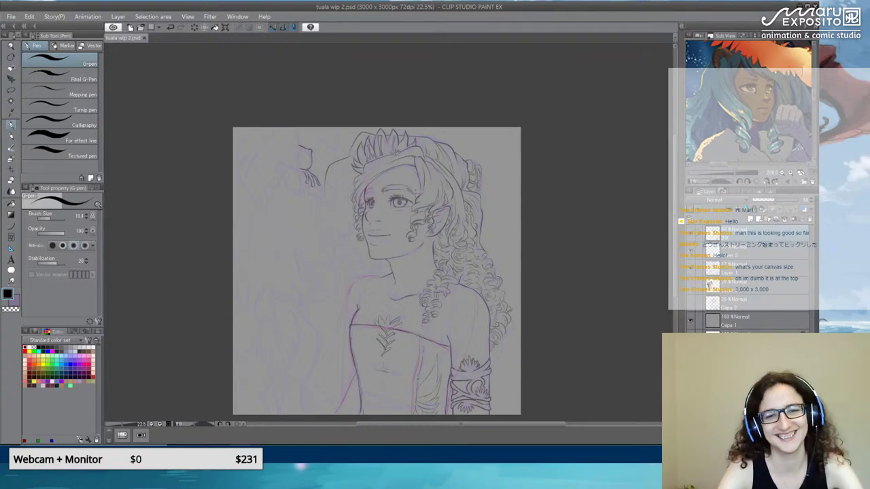
{"action": "scroll", "coordinate": [370, 194], "scroll_direction": "up", "scroll_amount": 8}
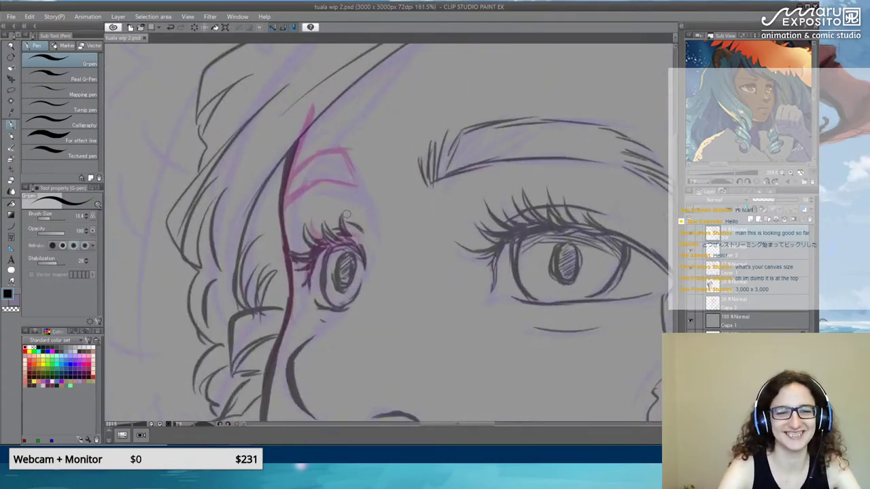
Ink the front edge and lower line of the far eyebrow along the magenta correction with the G-pen.
{"action": "scroll", "coordinate": [346, 215], "scroll_direction": "up", "scroll_amount": 1}
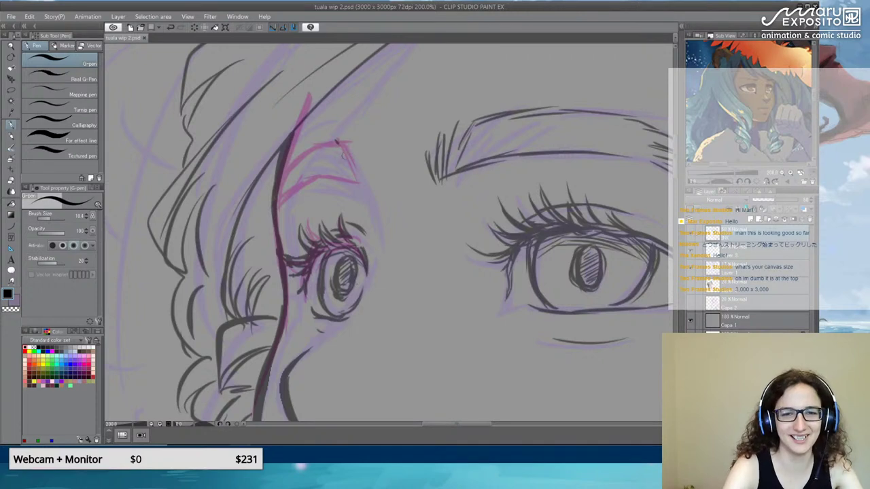
{"action": "mouse_move", "coordinate": [334, 140]}
{"action": "left_mouse_down"}
{"action": "mouse_move", "coordinate": [344, 132]}
{"action": "mouse_move", "coordinate": [360, 185]}
{"action": "mouse_move", "coordinate": [347, 159]}
{"action": "mouse_move", "coordinate": [379, 206]}
{"action": "left_mouse_up"}
{"action": "left_click_drag", "start_coordinate": [357, 171], "coordinate": [381, 225]}
{"action": "left_click_drag", "start_coordinate": [369, 194], "coordinate": [379, 218]}
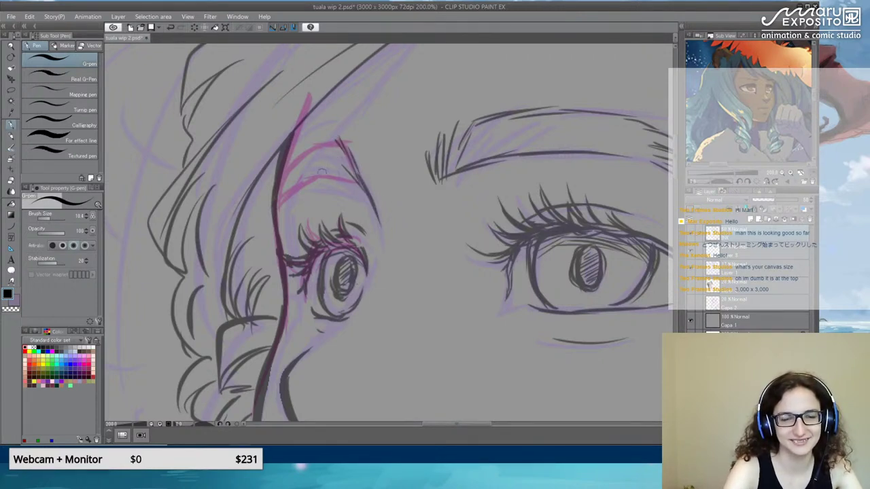
{"action": "left_click_drag", "start_coordinate": [323, 168], "coordinate": [347, 177]}
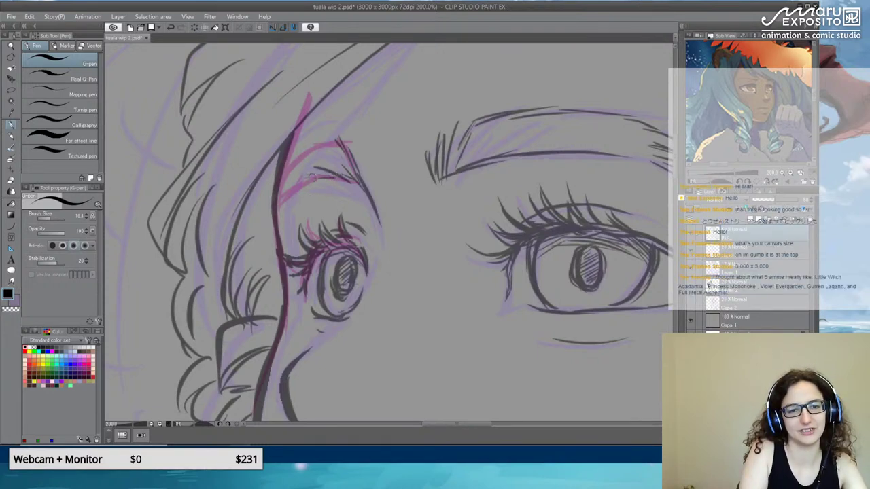
{"action": "left_click_drag", "start_coordinate": [314, 177], "coordinate": [285, 198]}
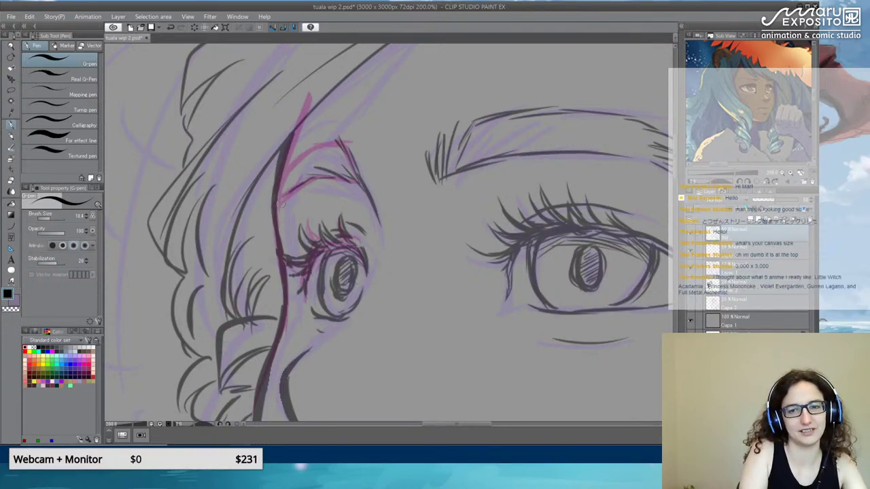
Switch the reference image to the face photo and ink the far eyebrow's lower and upper lines toward the face contour.
{"action": "left_click", "coordinate": [788, 184]}
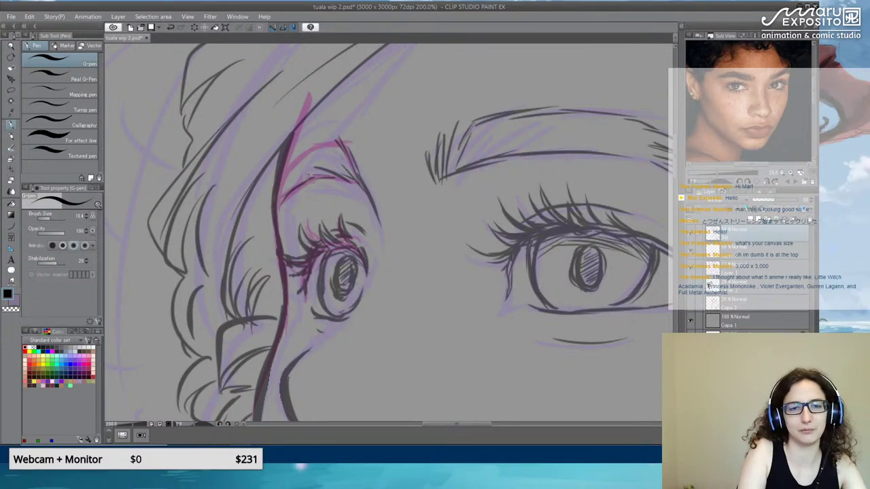
{"action": "left_click_drag", "start_coordinate": [312, 178], "coordinate": [274, 206]}
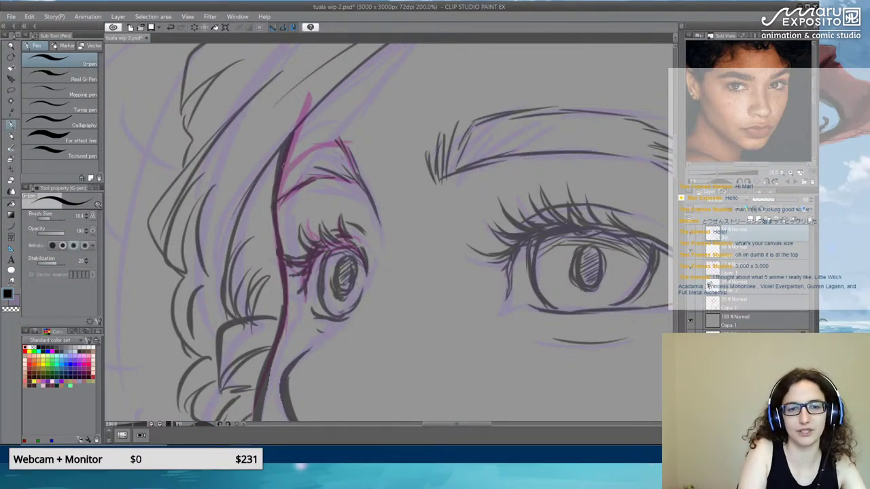
{"action": "mouse_move", "coordinate": [283, 167]}
{"action": "left_mouse_down"}
{"action": "mouse_move", "coordinate": [318, 150]}
{"action": "mouse_move", "coordinate": [314, 145]}
{"action": "left_mouse_up"}
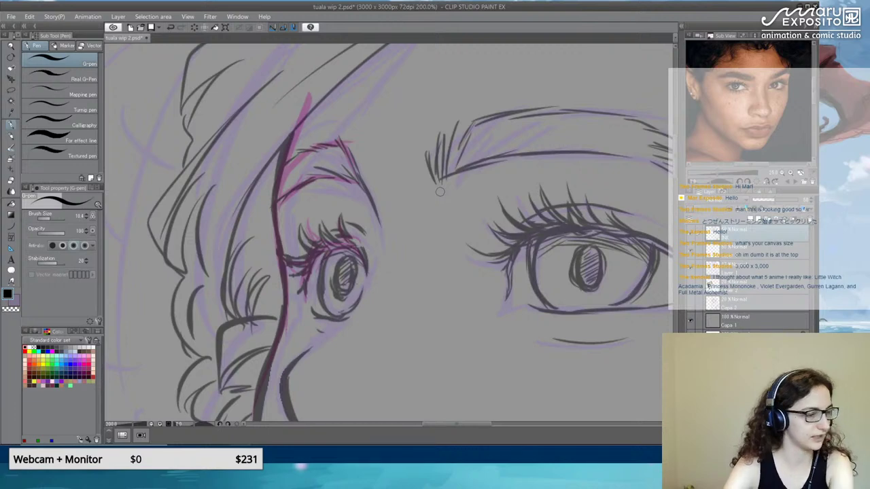
Ink a short curved line on the background sketch beside the princess's far shoulder, undoing and redrawing it until it is smooth.
{"action": "mouse_move", "coordinate": [439, 192]}
{"action": "left_mouse_down"}
{"action": "mouse_move", "coordinate": [517, 295]}
{"action": "mouse_move", "coordinate": [421, 209]}
{"action": "left_mouse_up"}
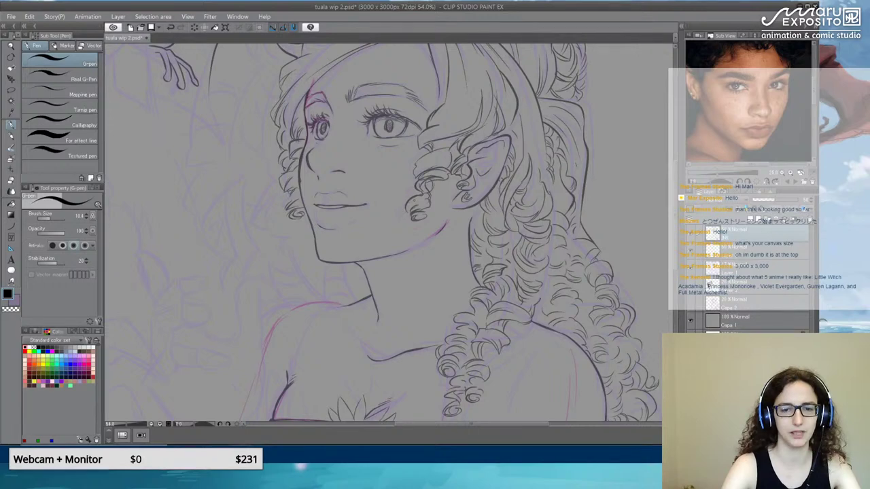
{"action": "scroll", "coordinate": [412, 202], "scroll_direction": "down", "scroll_amount": 2}
{"action": "left_click_drag", "start_coordinate": [380, 284], "coordinate": [367, 196]}
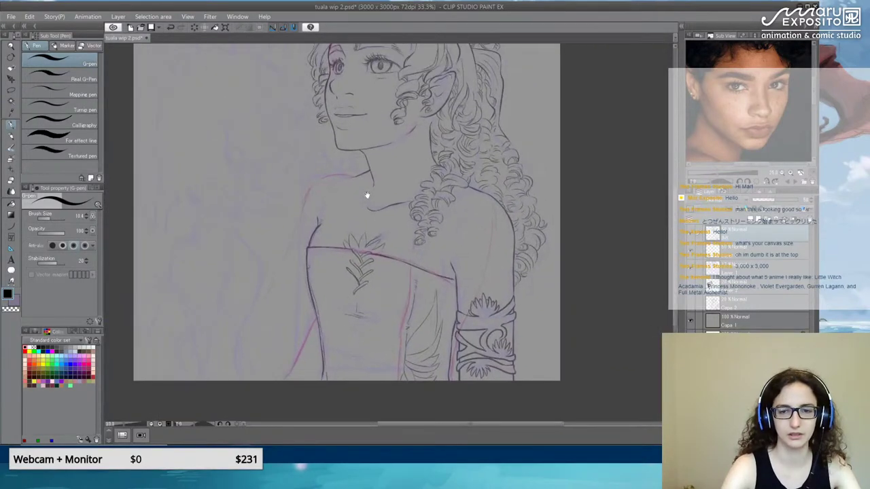
{"action": "scroll", "coordinate": [378, 117], "scroll_direction": "up", "scroll_amount": 4}
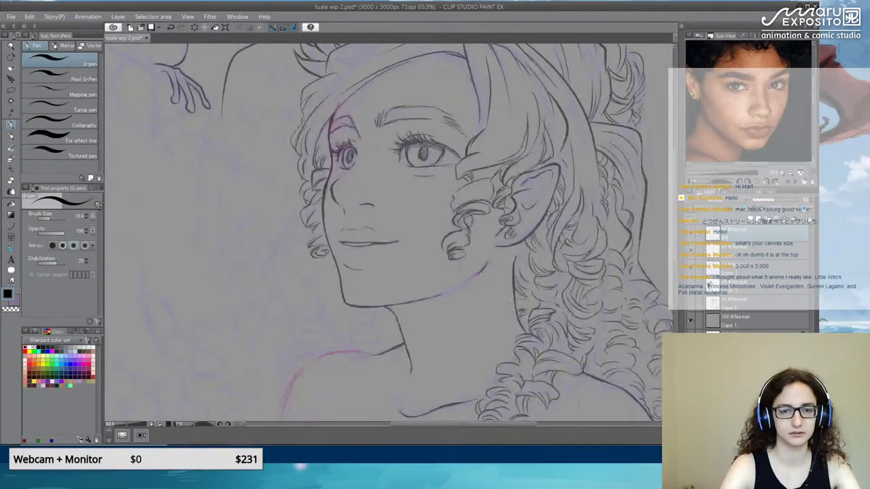
{"action": "left_click_drag", "start_coordinate": [406, 186], "coordinate": [407, 160]}
{"action": "scroll", "coordinate": [296, 246], "scroll_direction": "up", "scroll_amount": 2}
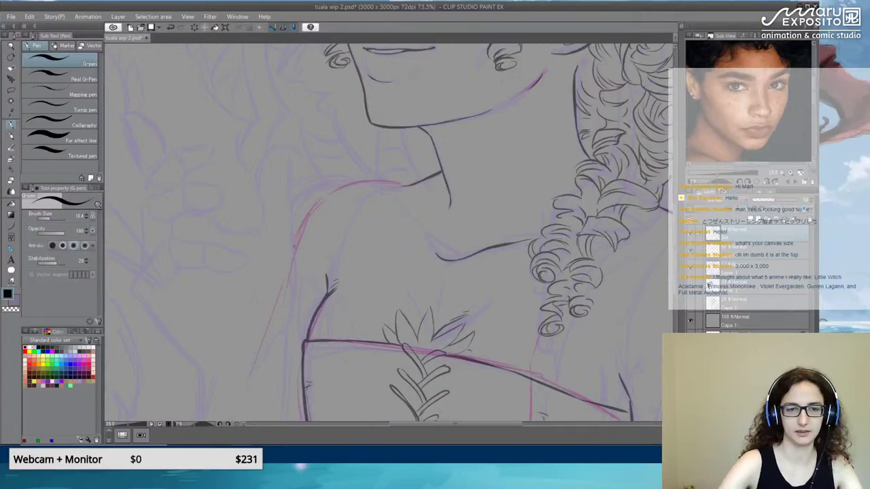
{"action": "scroll", "coordinate": [293, 246], "scroll_direction": "up", "scroll_amount": 2}
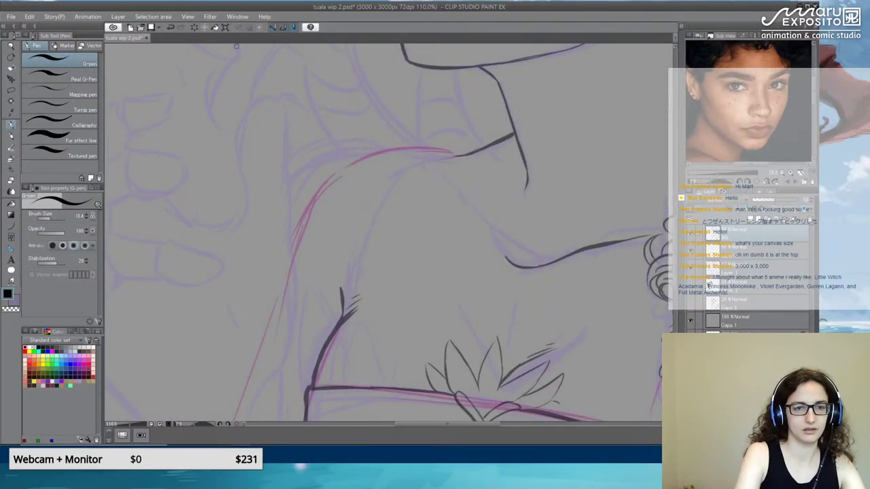
{"action": "left_click_drag", "start_coordinate": [252, 103], "coordinate": [237, 162]}
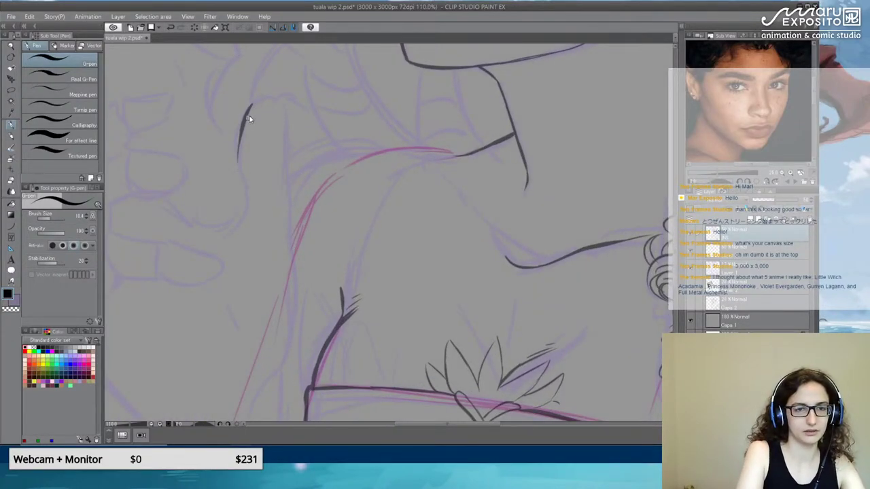
{"action": "key", "text": "ctrl+z"}
{"action": "left_click_drag", "start_coordinate": [254, 103], "coordinate": [242, 173]}
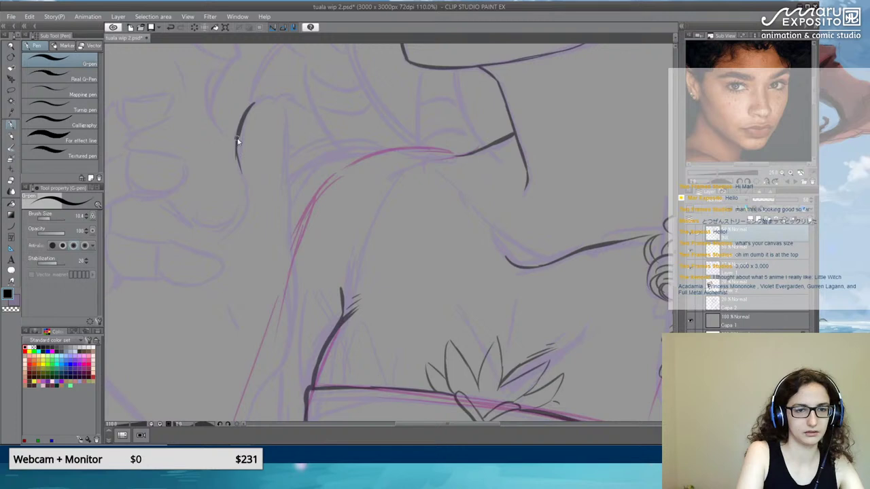
{"action": "key", "text": "ctrl+z"}
{"action": "left_click_drag", "start_coordinate": [237, 137], "coordinate": [240, 179]}
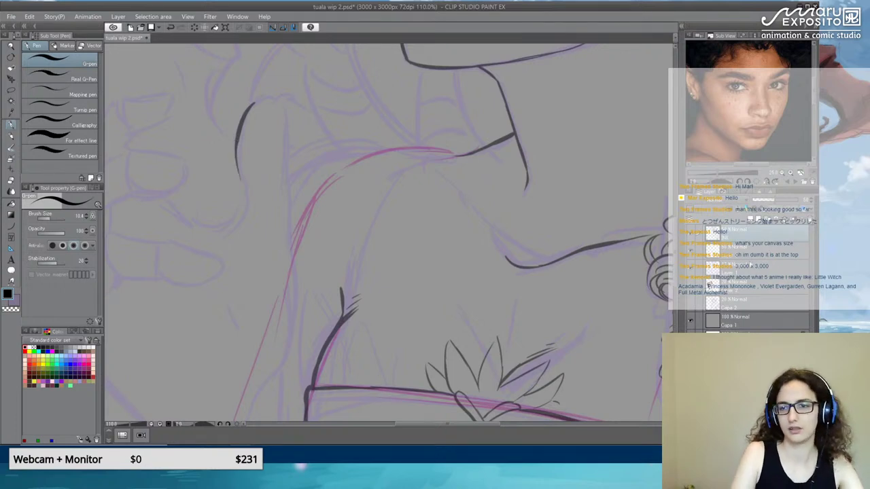
Raise the ink layer to full opacity and erase the short jaw stroke below the elf ear.
{"action": "left_click_drag", "start_coordinate": [789, 199], "coordinate": [813, 198]}
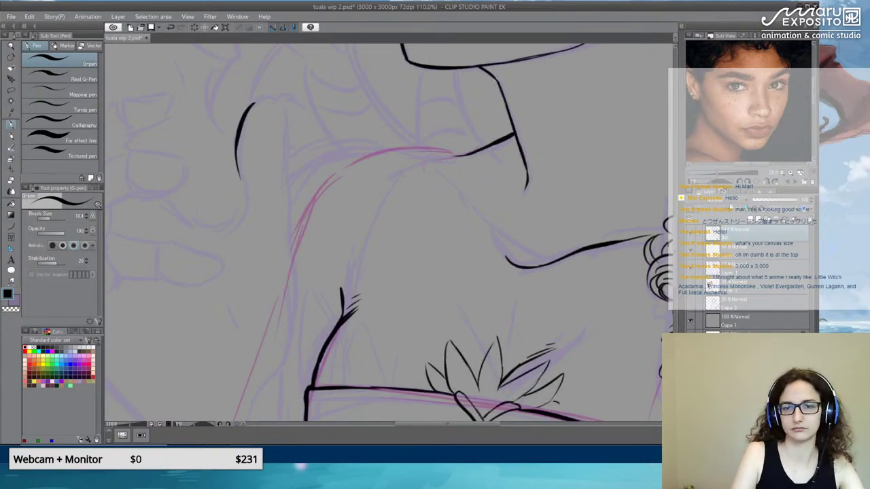
{"action": "left_click_drag", "start_coordinate": [444, 110], "coordinate": [365, 219]}
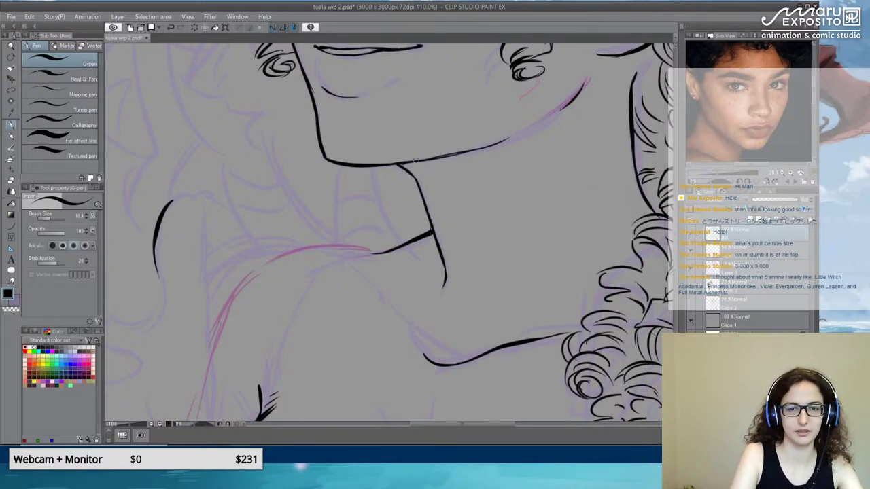
{"action": "mouse_move", "coordinate": [572, 110]}
{"action": "left_mouse_down"}
{"action": "mouse_move", "coordinate": [382, 290]}
{"action": "mouse_move", "coordinate": [458, 314]}
{"action": "mouse_move", "coordinate": [483, 259]}
{"action": "left_mouse_up"}
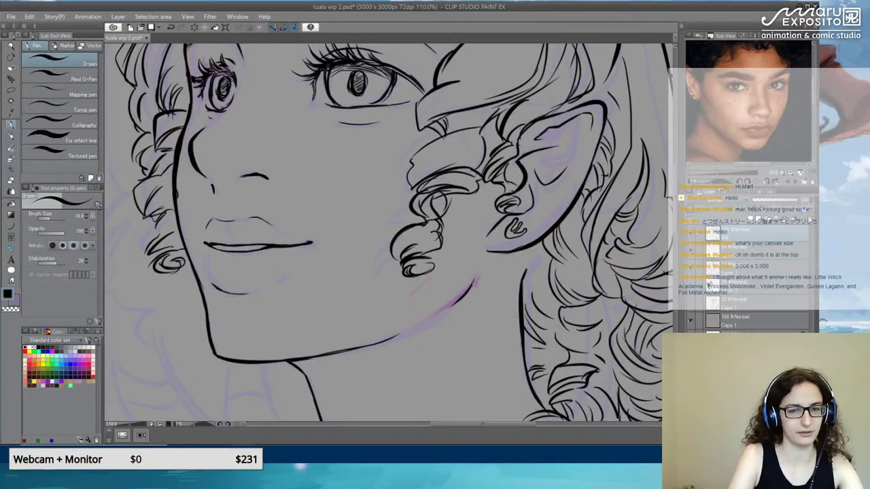
{"action": "key", "text": "e"}
{"action": "left_click_drag", "start_coordinate": [450, 307], "coordinate": [469, 291]}
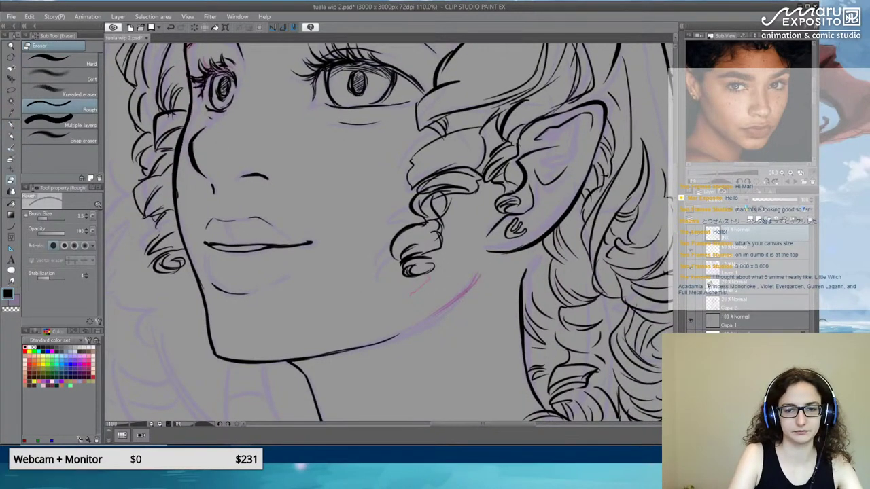
Redraw the jawline below the ear with the G-pen along the magenta guide, undoing and repeating the stroke until it fits.
{"action": "key", "text": "p"}
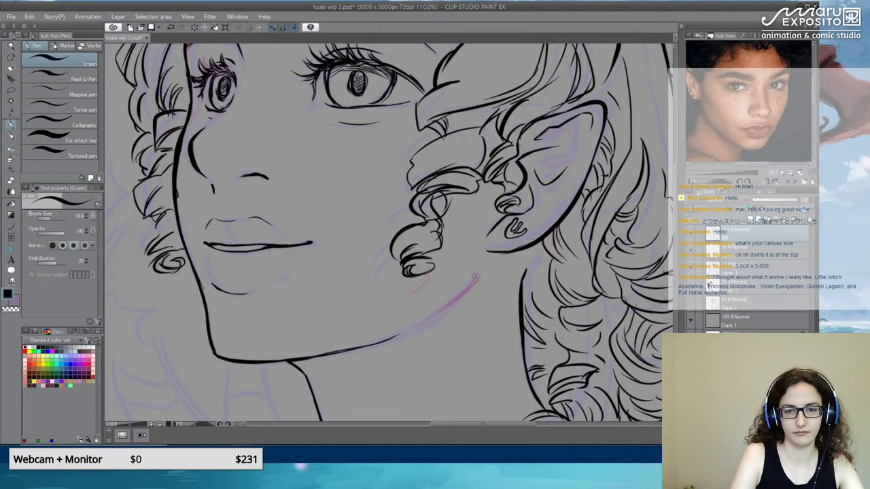
{"action": "key", "text": "ctrl+z"}
{"action": "left_click_drag", "start_coordinate": [480, 275], "coordinate": [417, 320]}
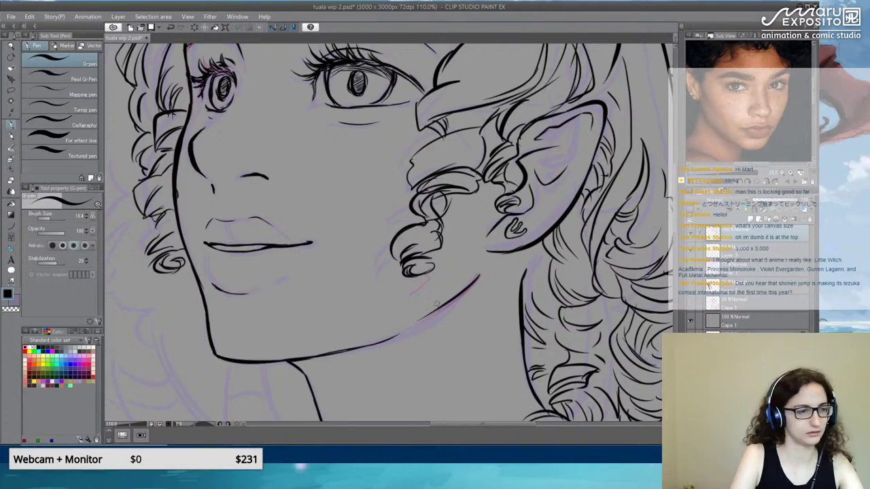
{"action": "key", "text": "ctrl+z"}
{"action": "left_click_drag", "start_coordinate": [479, 277], "coordinate": [426, 322]}
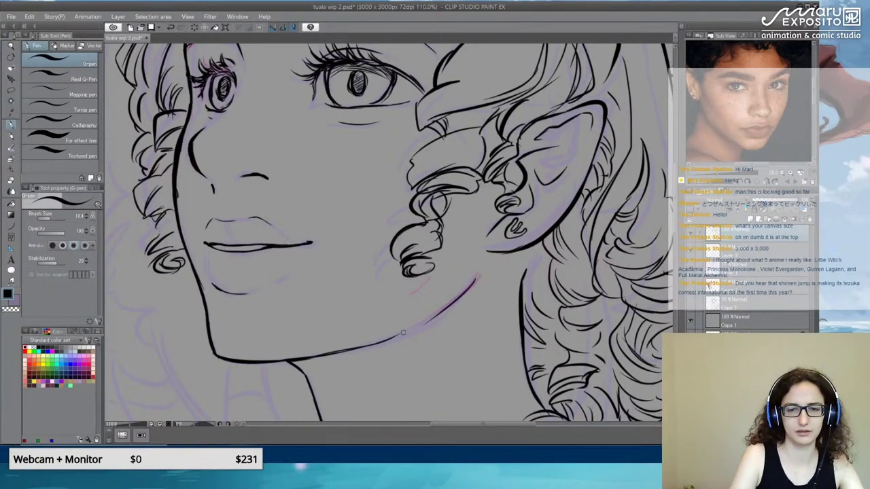
{"action": "key", "text": "ctrl+z"}
{"action": "left_click_drag", "start_coordinate": [477, 277], "coordinate": [405, 328]}
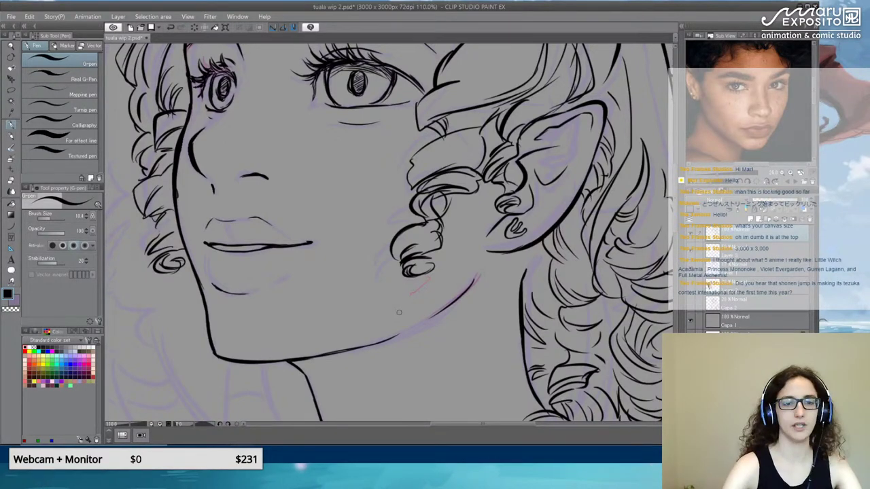
Erase the vertical ink contour between the dress and the patterned armband with the Rough eraser, enlarging its brush size.
{"action": "scroll", "coordinate": [399, 312], "scroll_direction": "down", "scroll_amount": 5}
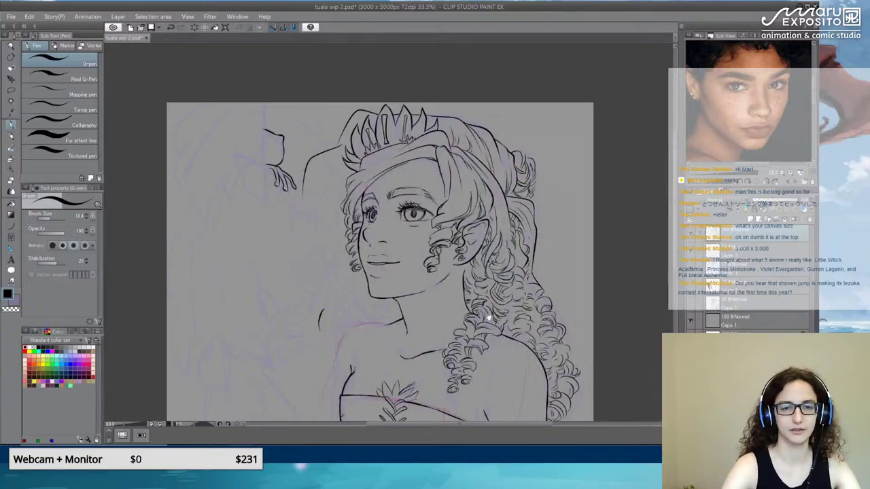
{"action": "left_click_drag", "start_coordinate": [488, 317], "coordinate": [399, 155]}
{"action": "scroll", "coordinate": [408, 326], "scroll_direction": "up", "scroll_amount": 4}
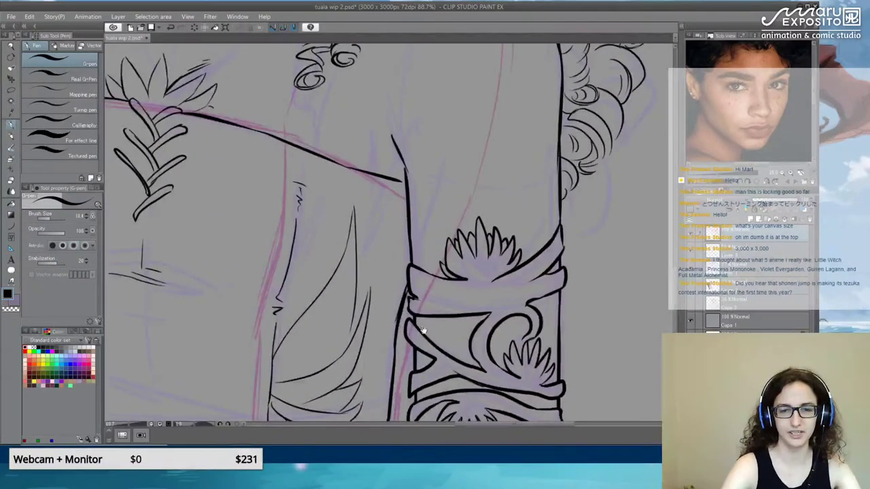
{"action": "key", "text": "e"}
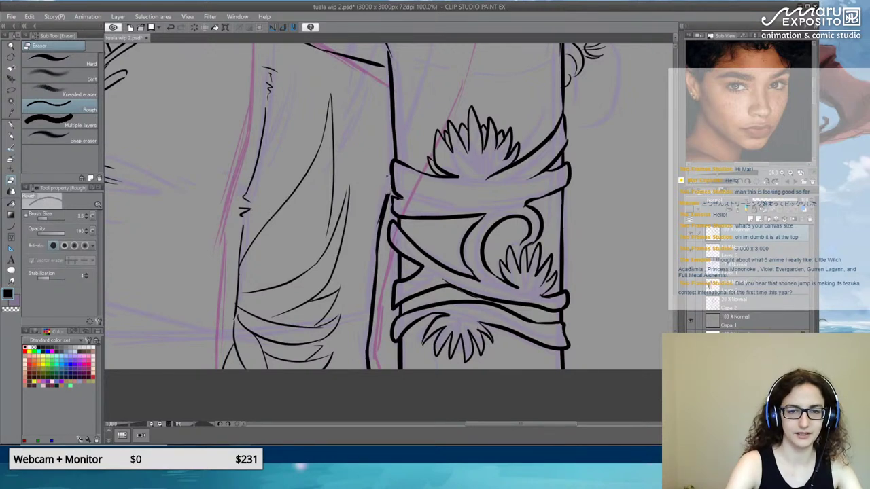
{"action": "left_click_drag", "start_coordinate": [385, 202], "coordinate": [379, 238]}
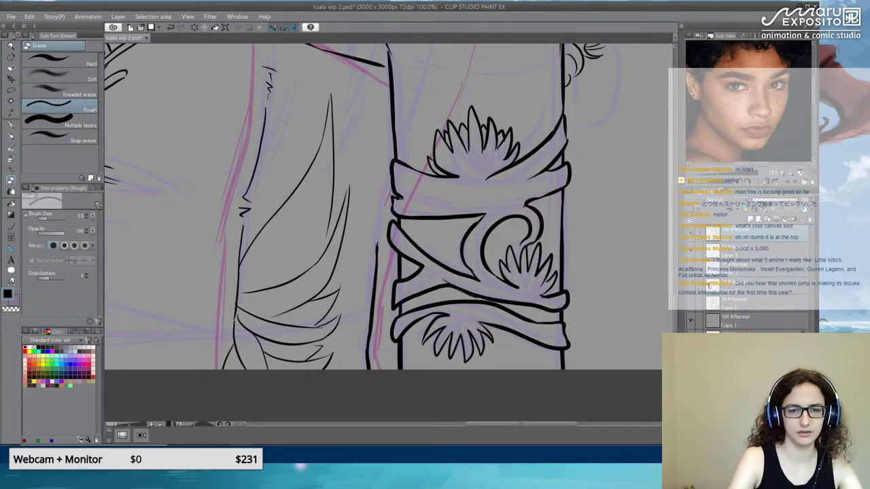
{"action": "left_click_drag", "start_coordinate": [377, 264], "coordinate": [378, 240]}
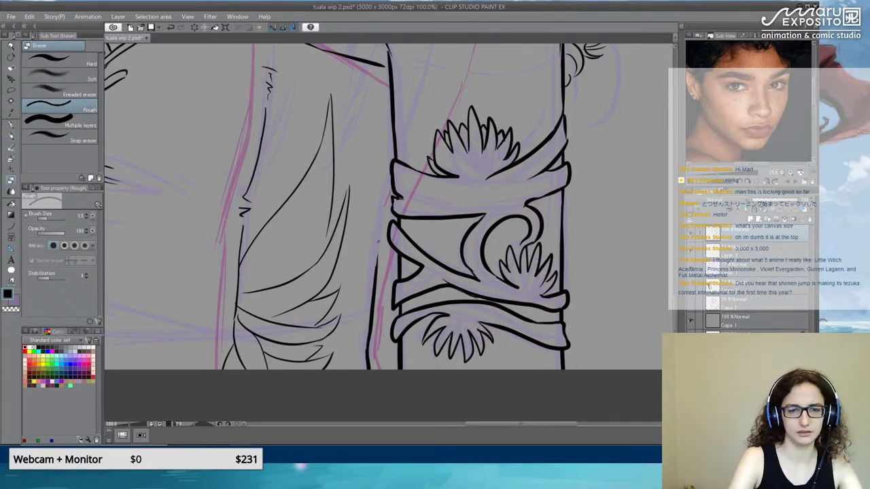
{"action": "left_click", "coordinate": [51, 217]}
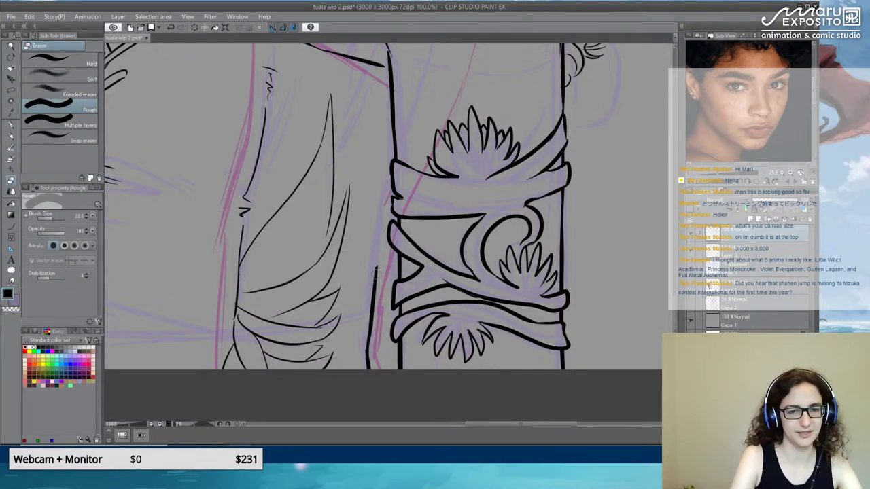
{"action": "left_click_drag", "start_coordinate": [376, 270], "coordinate": [364, 369]}
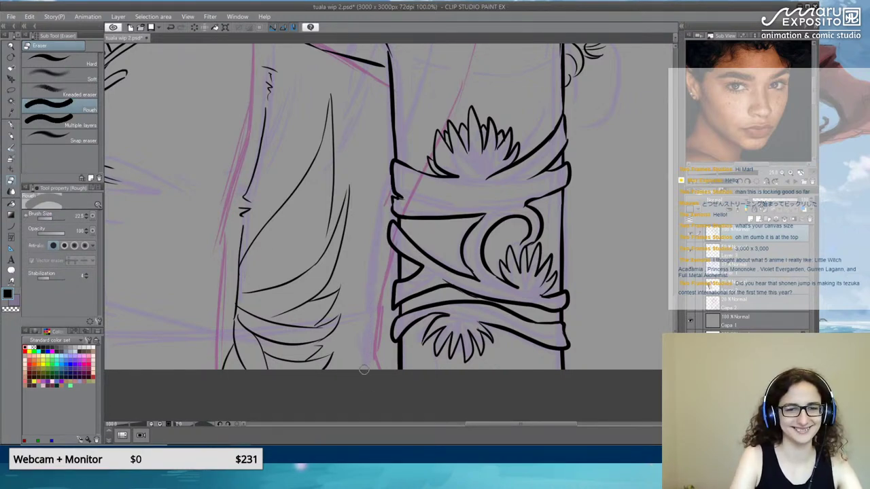
Re-ink the contour beside the patterned armband with the G-pen, following the magenta line down to the canvas edge.
{"action": "left_click", "coordinate": [11, 135]}
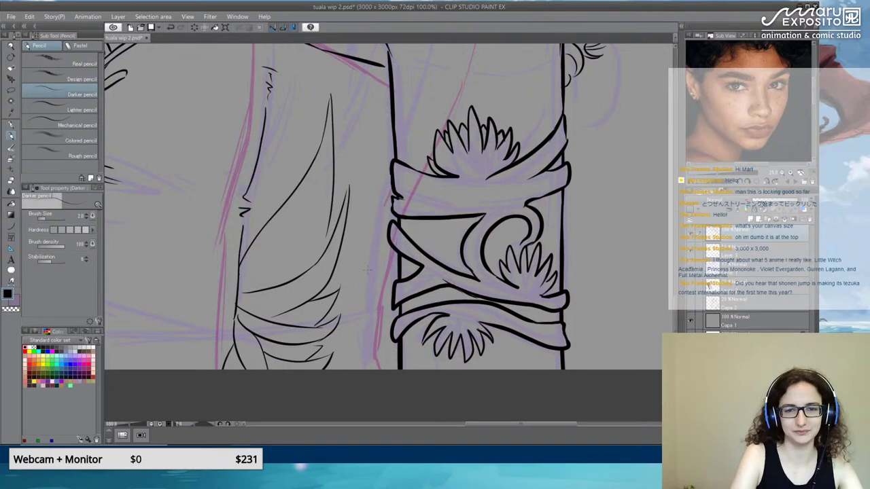
{"action": "left_click", "coordinate": [11, 124]}
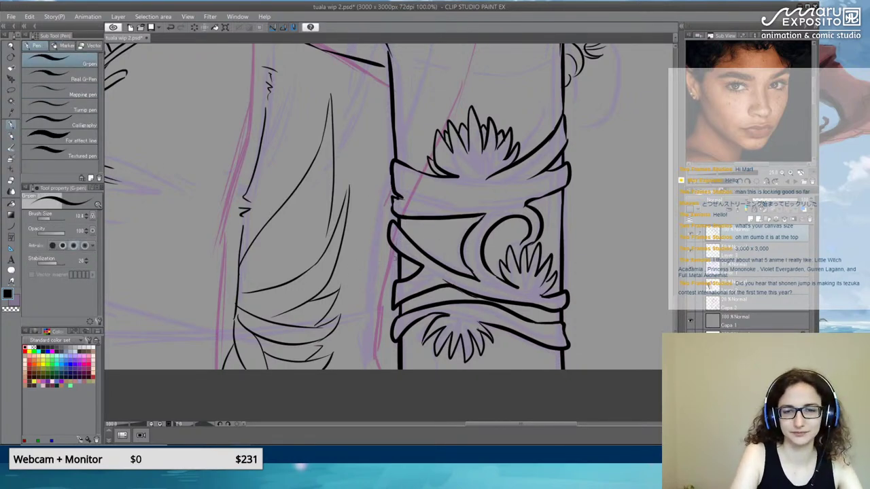
{"action": "left_click_drag", "start_coordinate": [394, 251], "coordinate": [376, 307]}
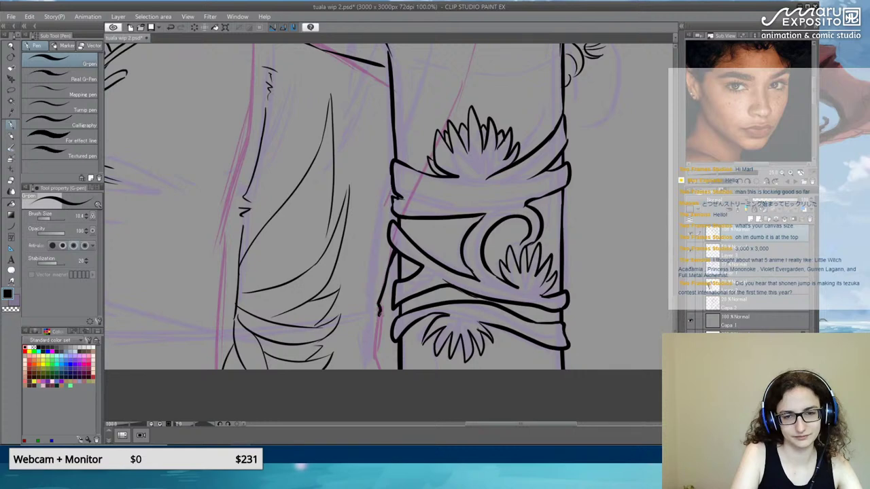
{"action": "left_click_drag", "start_coordinate": [376, 347], "coordinate": [382, 370]}
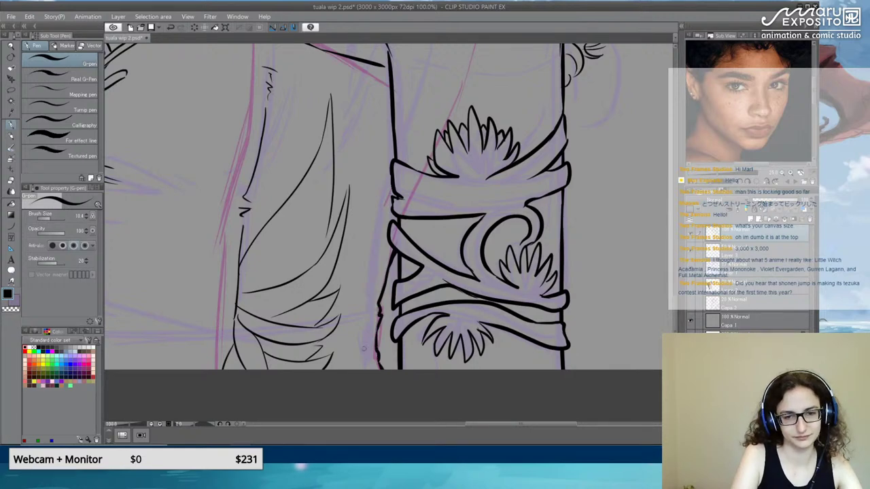
{"action": "mouse_move", "coordinate": [325, 203]}
{"action": "left_mouse_down"}
{"action": "mouse_move", "coordinate": [410, 221]}
{"action": "mouse_move", "coordinate": [474, 275]}
{"action": "mouse_move", "coordinate": [541, 238]}
{"action": "mouse_move", "coordinate": [493, 248]}
{"action": "mouse_move", "coordinate": [521, 353]}
{"action": "mouse_move", "coordinate": [484, 355]}
{"action": "mouse_move", "coordinate": [514, 311]}
{"action": "mouse_move", "coordinate": [518, 233]}
{"action": "mouse_move", "coordinate": [531, 325]}
{"action": "mouse_move", "coordinate": [526, 319]}
{"action": "left_mouse_up"}
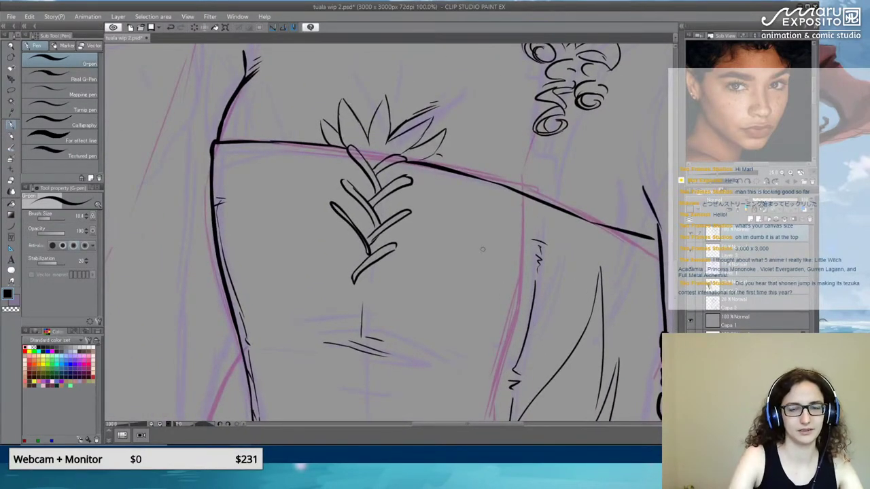
Erase the bodice's inked side contour opposite the armband, from the neckline corner down to the waist, with the Rough eraser.
{"action": "scroll", "coordinate": [482, 249], "scroll_direction": "down", "scroll_amount": 5}
{"action": "scroll", "coordinate": [479, 253], "scroll_direction": "up", "scroll_amount": 3}
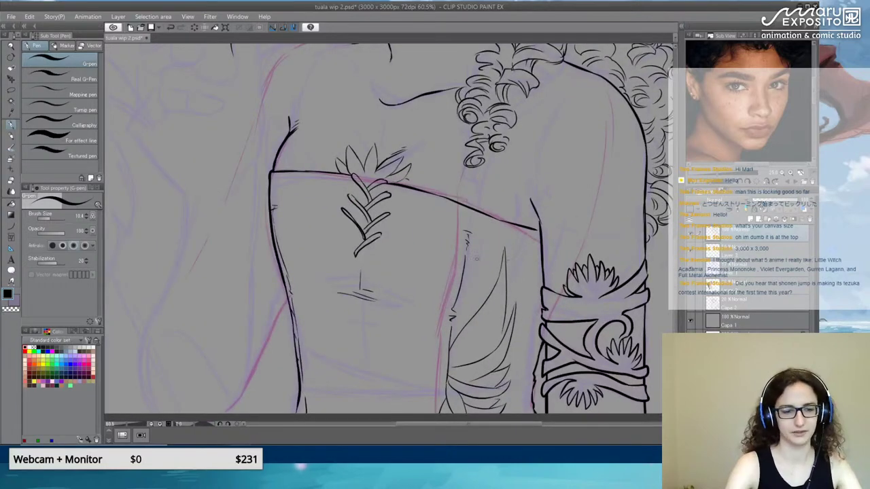
{"action": "key", "text": "e"}
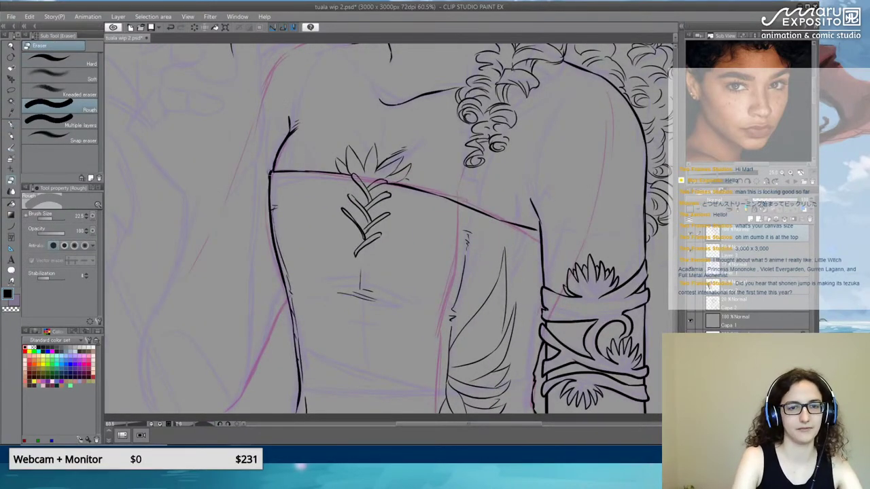
{"action": "left_click_drag", "start_coordinate": [267, 170], "coordinate": [291, 311]}
{"action": "mouse_move", "coordinate": [280, 253]}
{"action": "left_mouse_down"}
{"action": "mouse_move", "coordinate": [300, 333]}
{"action": "mouse_move", "coordinate": [303, 405]}
{"action": "mouse_move", "coordinate": [298, 390]}
{"action": "mouse_move", "coordinate": [309, 408]}
{"action": "left_mouse_up"}
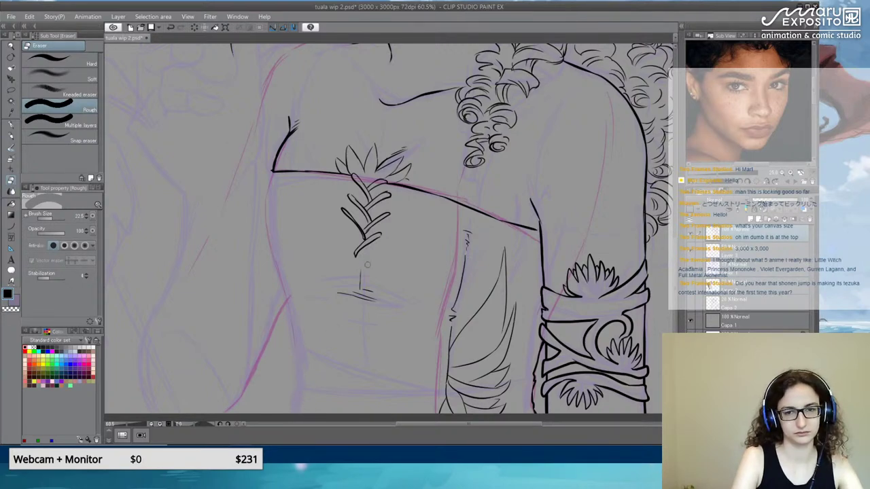
Re-ink the erased bodice side contour with the G-pen from the neckline corner down to the canvas edge, retrying strokes that miss the guide.
{"action": "left_click_drag", "start_coordinate": [361, 279], "coordinate": [352, 261]}
{"action": "left_click", "coordinate": [13, 126]}
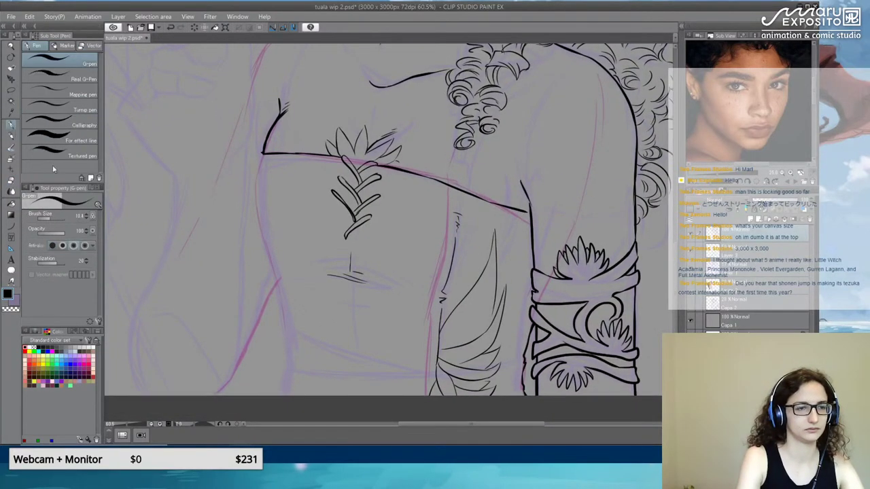
{"action": "scroll", "coordinate": [231, 173], "scroll_direction": "up", "scroll_amount": 3}
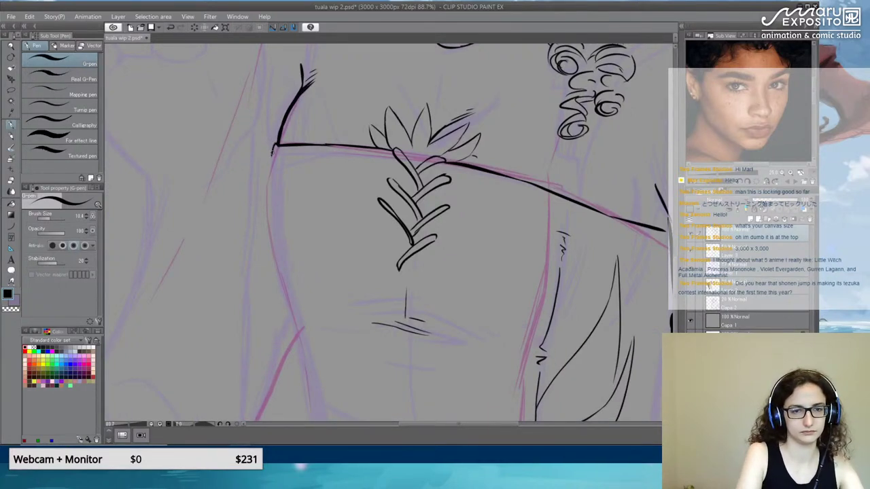
{"action": "left_click_drag", "start_coordinate": [271, 162], "coordinate": [265, 222]}
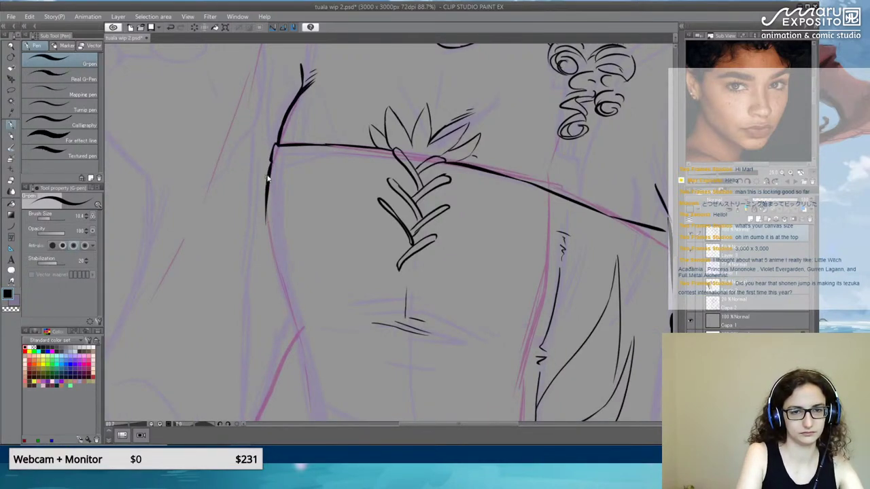
{"action": "key", "text": "ctrl+z"}
{"action": "left_click_drag", "start_coordinate": [272, 161], "coordinate": [267, 237]}
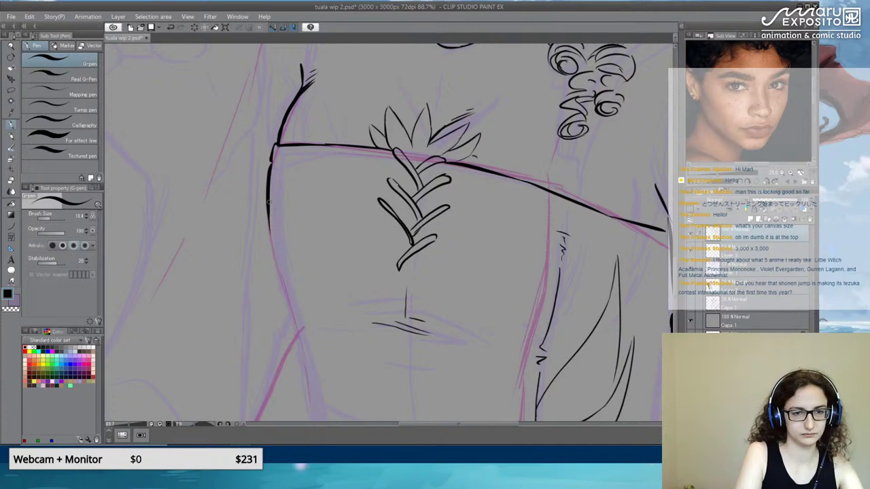
{"action": "mouse_move", "coordinate": [269, 198]}
{"action": "left_mouse_down"}
{"action": "mouse_move", "coordinate": [294, 329]}
{"action": "mouse_move", "coordinate": [275, 212]}
{"action": "left_mouse_up"}
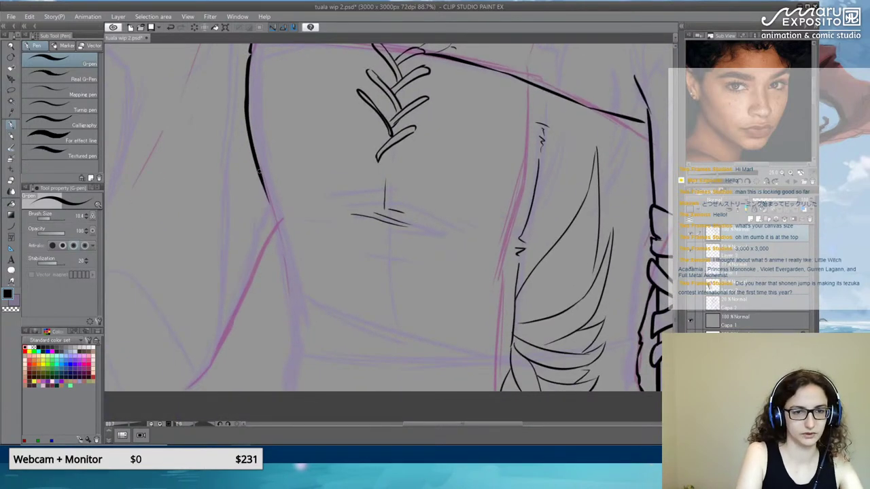
{"action": "left_click_drag", "start_coordinate": [260, 175], "coordinate": [292, 267]}
{"action": "key", "text": "ctrl+z"}
{"action": "left_click_drag", "start_coordinate": [260, 176], "coordinate": [283, 250]}
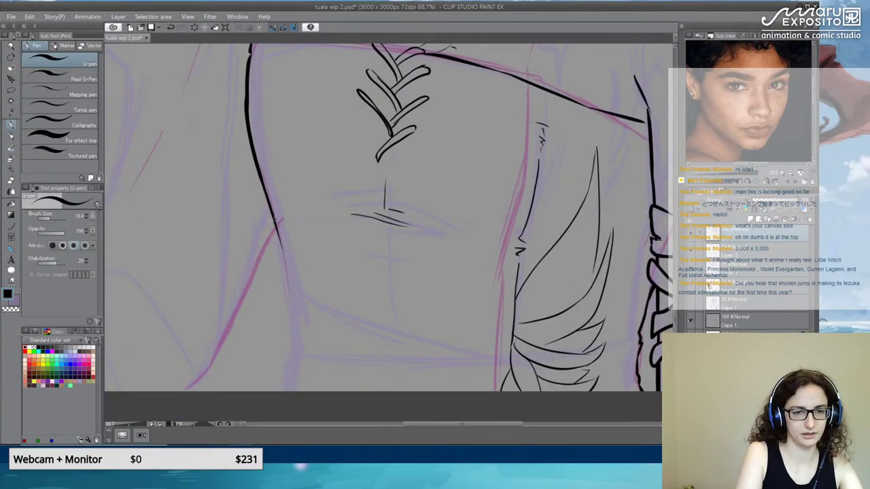
{"action": "mouse_move", "coordinate": [279, 218]}
{"action": "left_mouse_down"}
{"action": "mouse_move", "coordinate": [293, 324]}
{"action": "mouse_move", "coordinate": [281, 394]}
{"action": "left_mouse_up"}
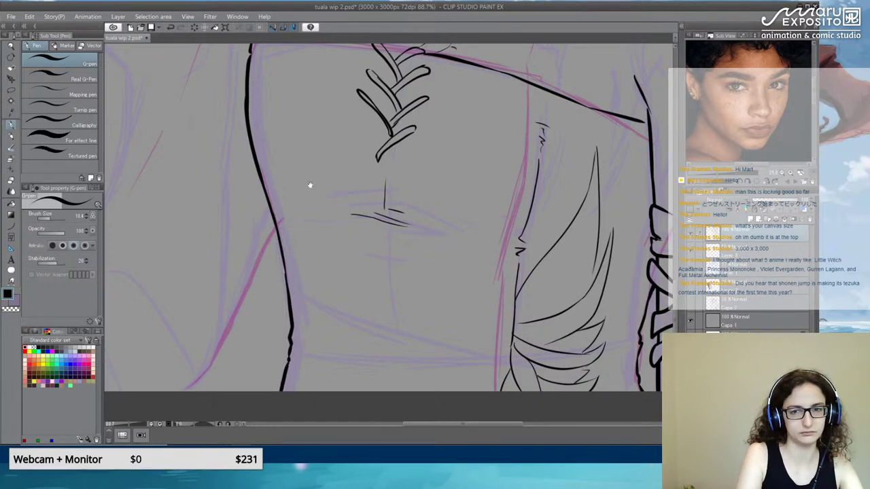
Ink a thin inner seam with small fold marks alongside the new bodice side contour, down to the canvas edge.
{"action": "scroll", "coordinate": [268, 165], "scroll_direction": "up", "scroll_amount": 3}
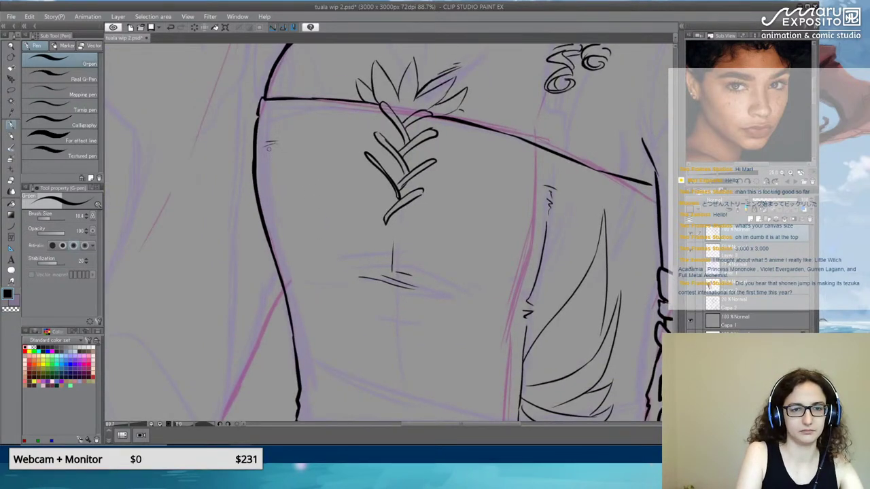
{"action": "left_click_drag", "start_coordinate": [271, 177], "coordinate": [300, 305]}
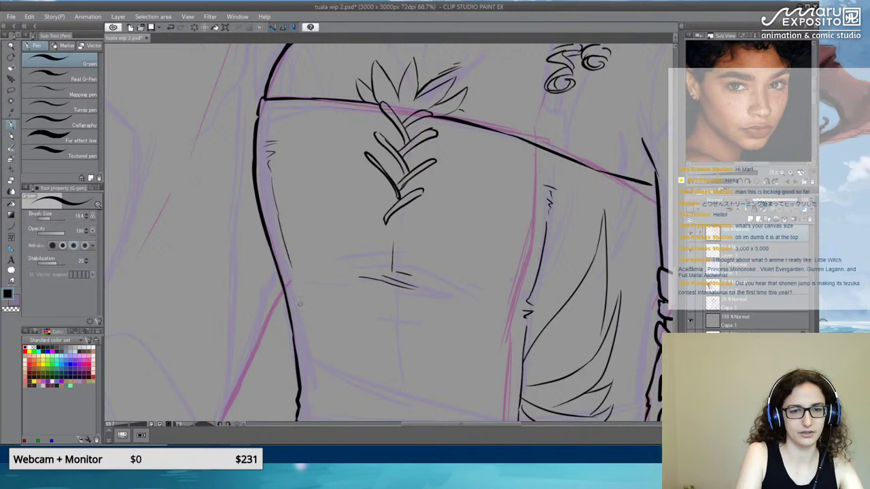
{"action": "scroll", "coordinate": [303, 255], "scroll_direction": "down", "scroll_amount": 3}
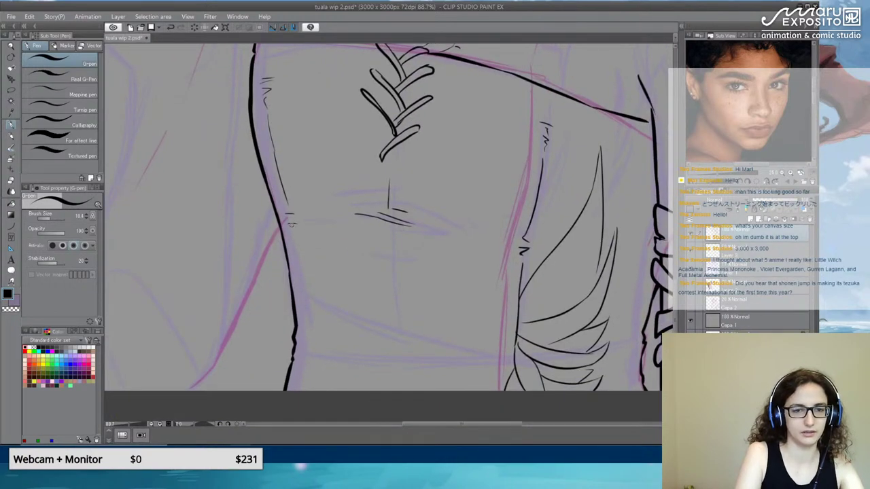
{"action": "left_click_drag", "start_coordinate": [291, 224], "coordinate": [303, 337]}
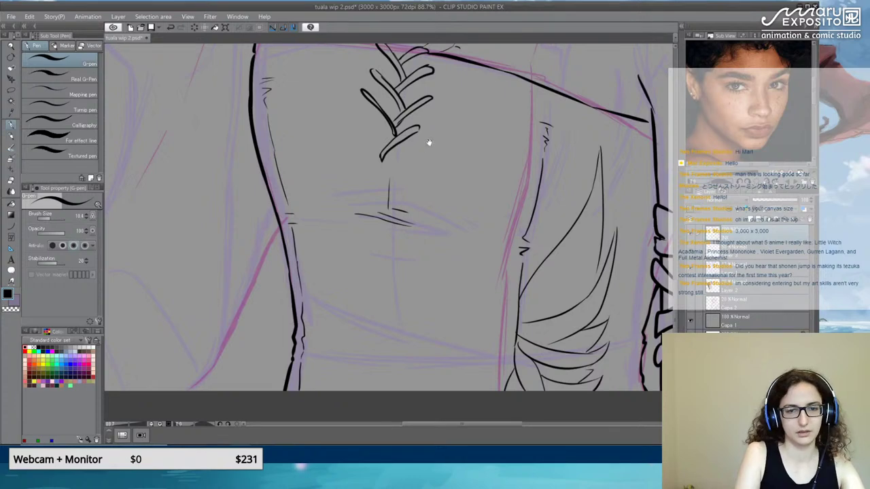
Erase the bodice neckline from beside the leaf ornament to the arm on the armband side with the Rough eraser.
{"action": "left_click_drag", "start_coordinate": [427, 150], "coordinate": [374, 315]}
{"action": "left_click_drag", "start_coordinate": [375, 225], "coordinate": [296, 222]}
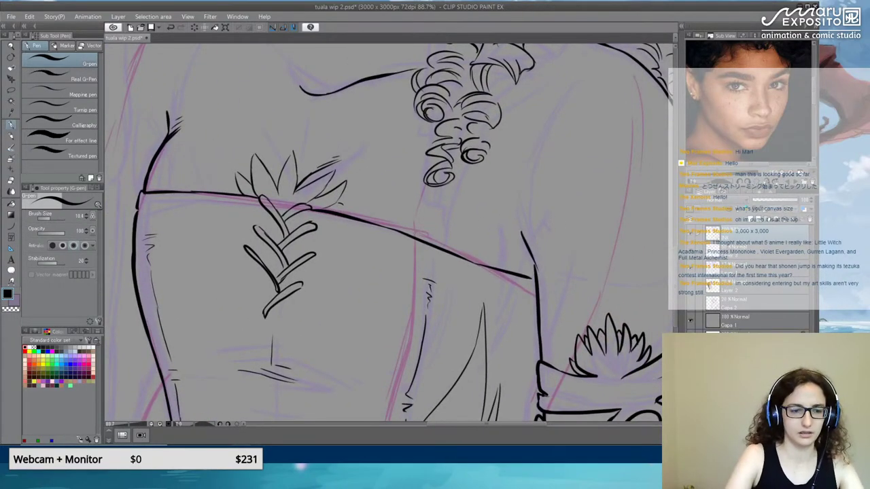
{"action": "key", "text": "e"}
{"action": "mouse_move", "coordinate": [377, 233]}
{"action": "left_mouse_down"}
{"action": "mouse_move", "coordinate": [408, 237]}
{"action": "mouse_move", "coordinate": [347, 220]}
{"action": "mouse_move", "coordinate": [474, 256]}
{"action": "mouse_move", "coordinate": [460, 249]}
{"action": "mouse_move", "coordinate": [458, 263]}
{"action": "mouse_move", "coordinate": [490, 260]}
{"action": "mouse_move", "coordinate": [526, 283]}
{"action": "left_mouse_up"}
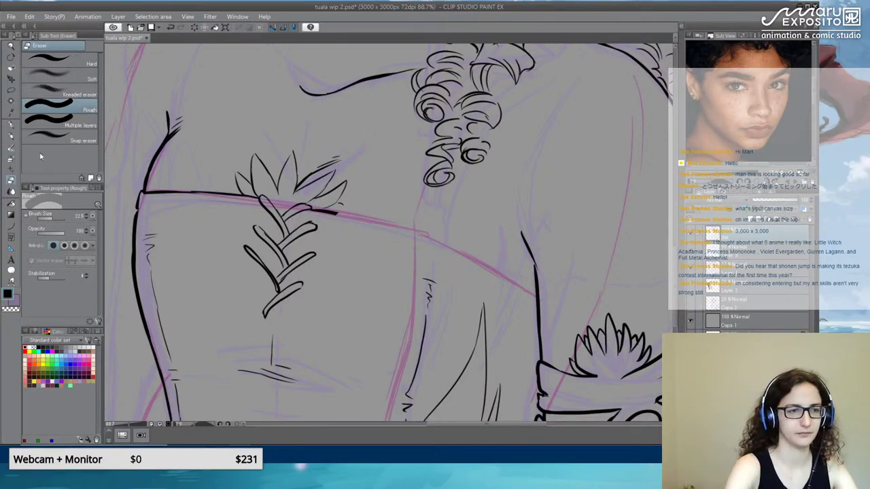
Re-ink the neckline with the G-pen from the leaf ornament to the arm, following the magenta curve and redoing strokes that miss.
{"action": "left_click", "coordinate": [14, 126]}
{"action": "left_click_drag", "start_coordinate": [327, 212], "coordinate": [395, 225]}
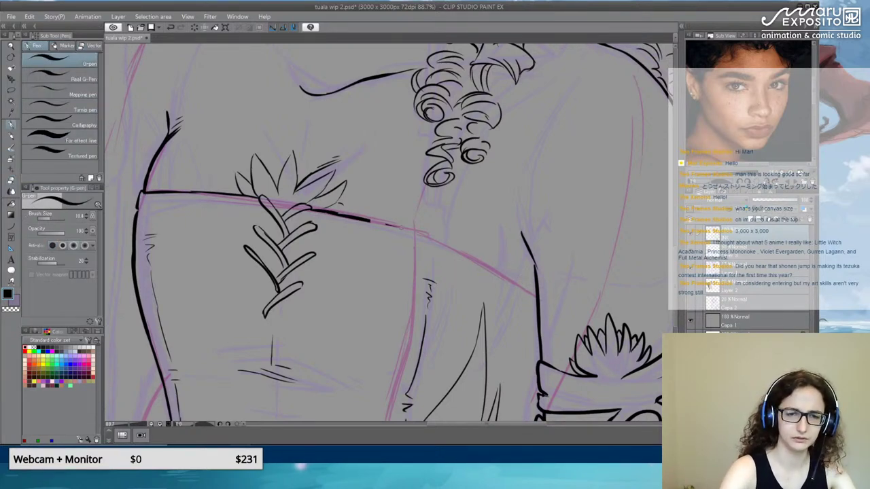
{"action": "key", "text": "ctrl+z"}
{"action": "left_click_drag", "start_coordinate": [329, 212], "coordinate": [423, 230]}
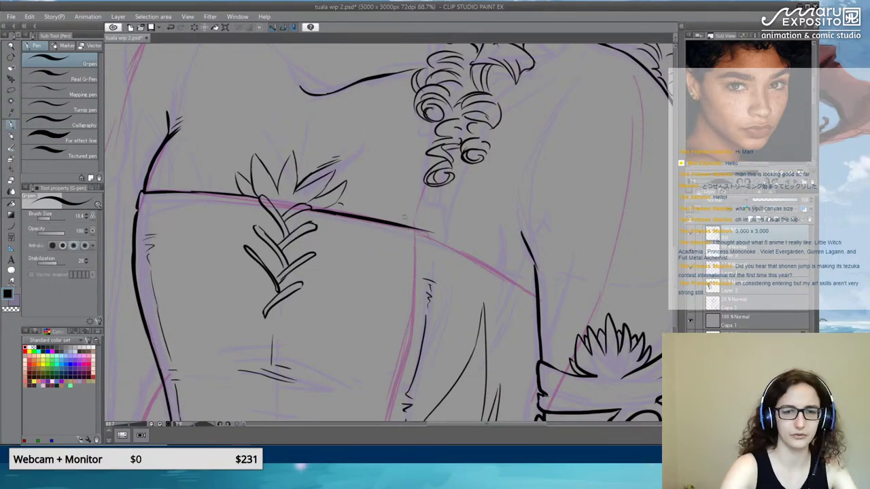
{"action": "mouse_move", "coordinate": [395, 225]}
{"action": "left_mouse_down"}
{"action": "mouse_move", "coordinate": [449, 240]}
{"action": "mouse_move", "coordinate": [474, 260]}
{"action": "left_mouse_up"}
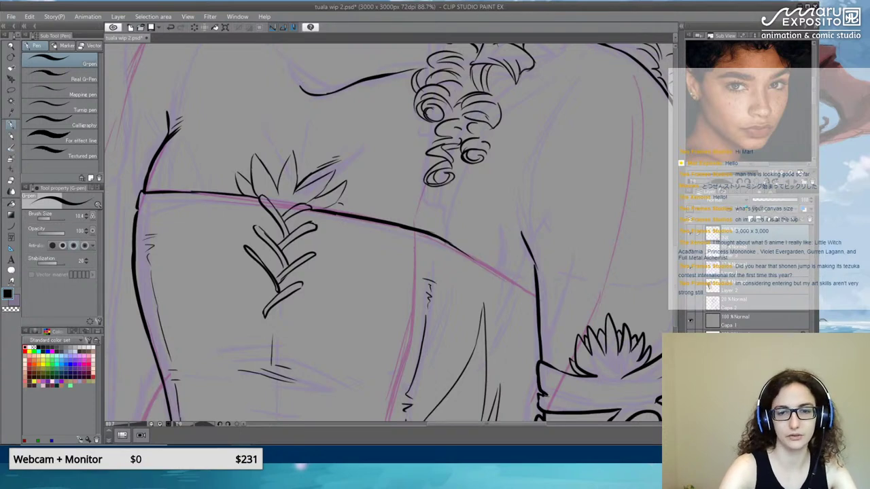
{"action": "key", "text": "ctrl+z"}
{"action": "left_click_drag", "start_coordinate": [423, 231], "coordinate": [534, 291]}
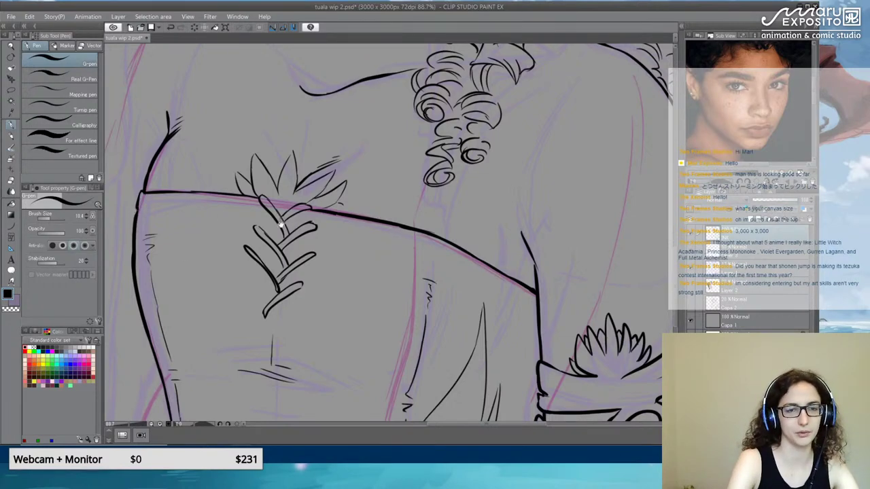
Add a short collarbone stroke and ink the bare shoulder from the neck down to the upper arm along the magenta guide.
{"action": "left_click_drag", "start_coordinate": [281, 224], "coordinate": [212, 368]}
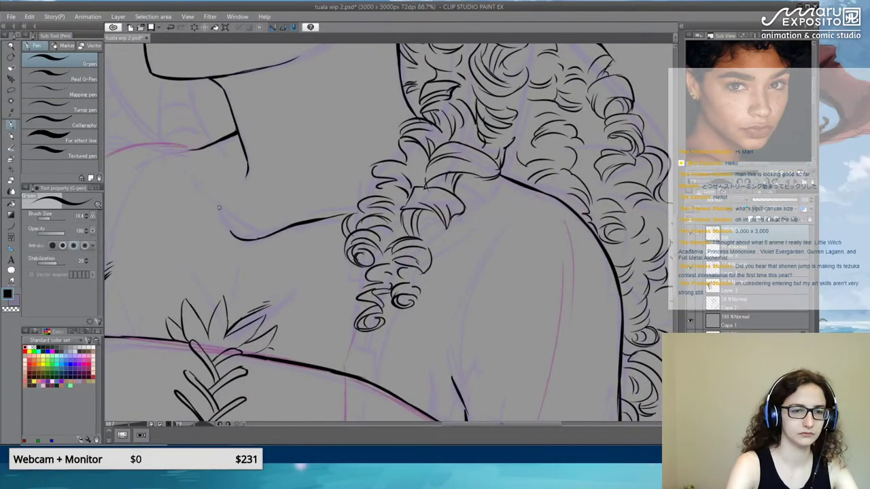
{"action": "left_click_drag", "start_coordinate": [219, 207], "coordinate": [311, 239]}
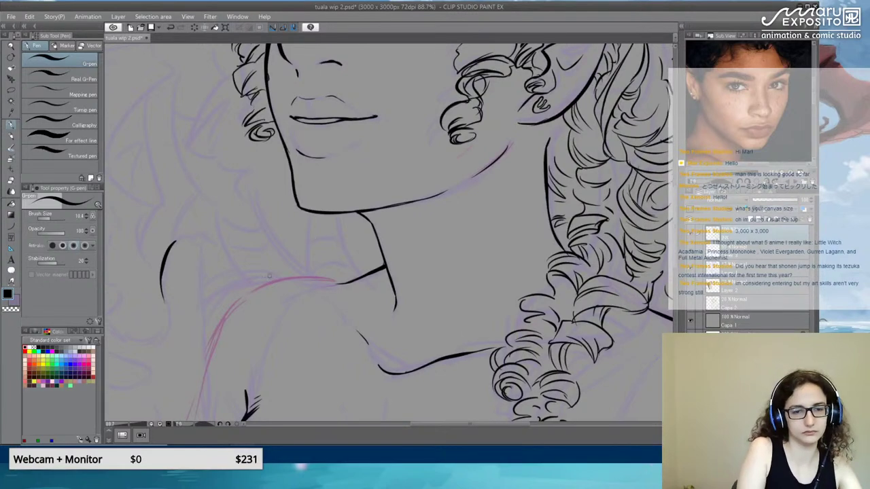
{"action": "mouse_move", "coordinate": [226, 311]}
{"action": "left_mouse_down"}
{"action": "mouse_move", "coordinate": [281, 280]}
{"action": "mouse_move", "coordinate": [337, 285]}
{"action": "left_mouse_up"}
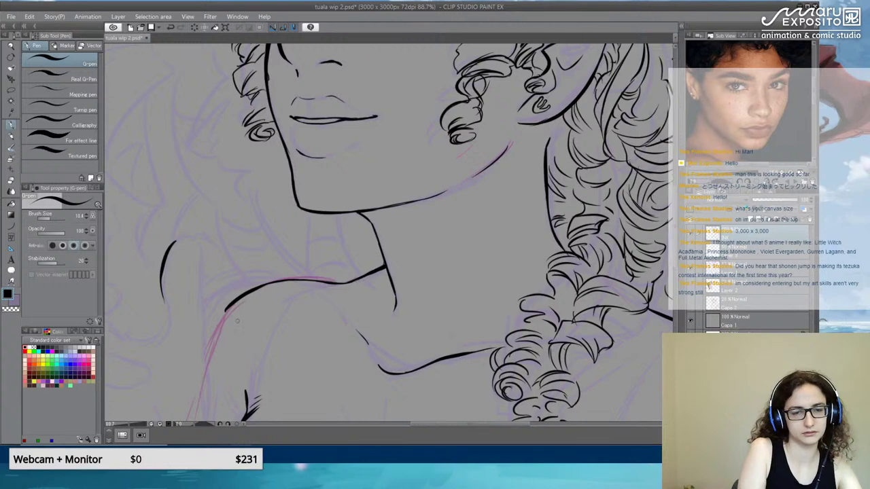
{"action": "mouse_move", "coordinate": [231, 341]}
{"action": "left_mouse_down"}
{"action": "mouse_move", "coordinate": [358, 188]}
{"action": "mouse_move", "coordinate": [359, 175]}
{"action": "left_mouse_up"}
{"action": "mouse_move", "coordinate": [350, 141]}
{"action": "left_mouse_down"}
{"action": "mouse_move", "coordinate": [336, 178]}
{"action": "mouse_move", "coordinate": [351, 147]}
{"action": "mouse_move", "coordinate": [333, 193]}
{"action": "left_mouse_up"}
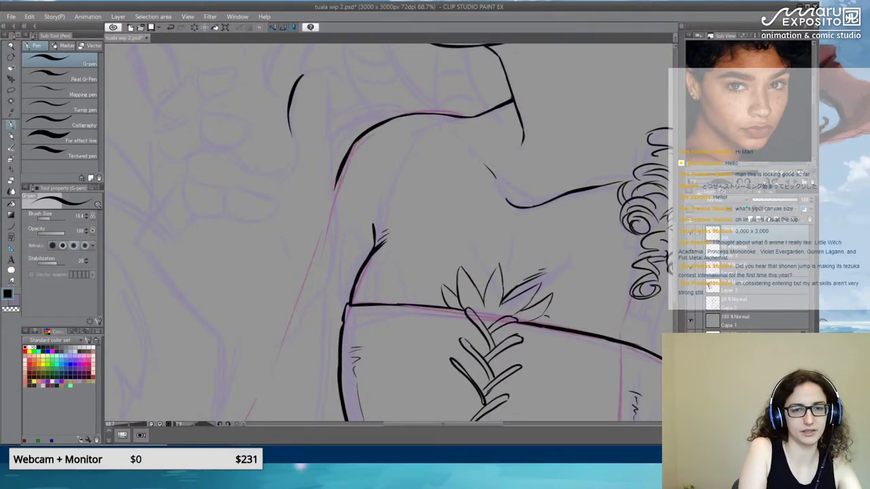
Ink the rounded tip and shoulder-side edge of the raised thumb over the violet sketch, undoing strokes that do not fit.
{"action": "mouse_move", "coordinate": [445, 91]}
{"action": "left_mouse_down"}
{"action": "mouse_move", "coordinate": [371, 365]}
{"action": "mouse_move", "coordinate": [480, 245]}
{"action": "mouse_move", "coordinate": [597, 232]}
{"action": "left_mouse_up"}
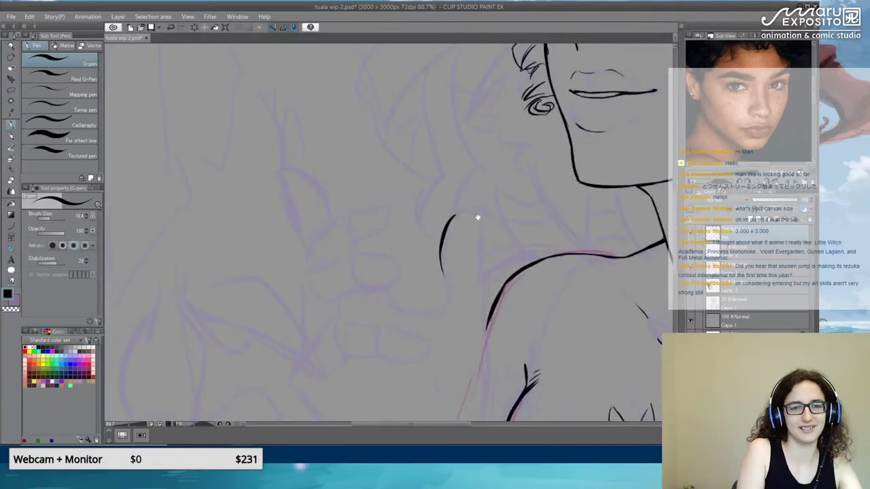
{"action": "left_click_drag", "start_coordinate": [398, 324], "coordinate": [369, 258]}
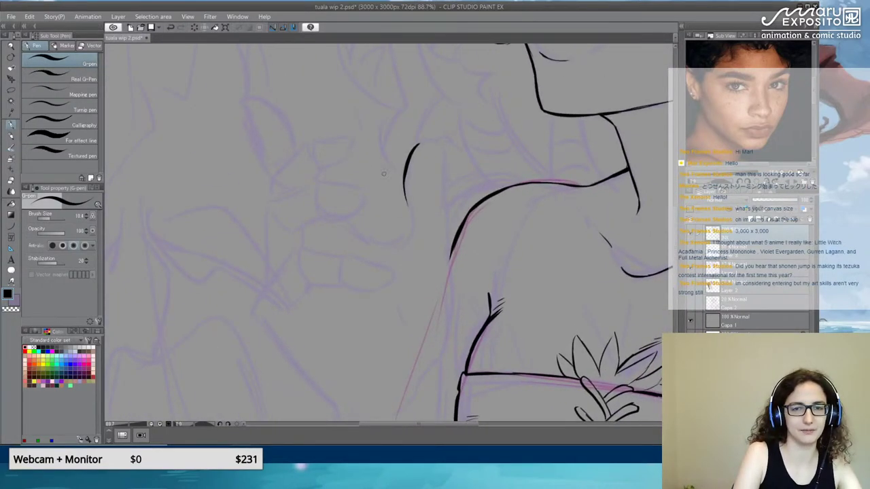
{"action": "scroll", "coordinate": [463, 163], "scroll_direction": "up", "scroll_amount": 6}
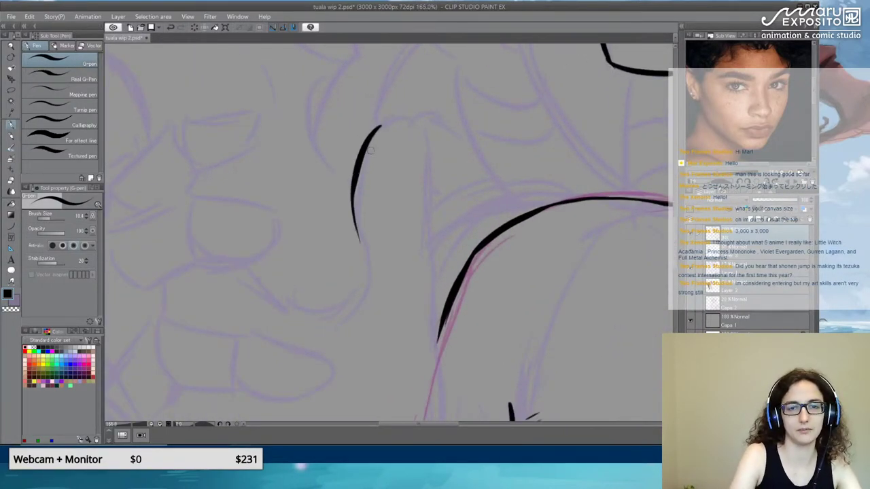
{"action": "mouse_move", "coordinate": [372, 129]}
{"action": "left_mouse_down"}
{"action": "mouse_move", "coordinate": [420, 131]}
{"action": "mouse_move", "coordinate": [404, 125]}
{"action": "mouse_move", "coordinate": [416, 139]}
{"action": "mouse_move", "coordinate": [408, 113]}
{"action": "mouse_move", "coordinate": [422, 129]}
{"action": "mouse_move", "coordinate": [446, 299]}
{"action": "left_mouse_up"}
{"action": "key", "text": "ctrl+z"}
{"action": "key", "text": "ctrl+z"}
{"action": "key", "text": "ctrl+z"}
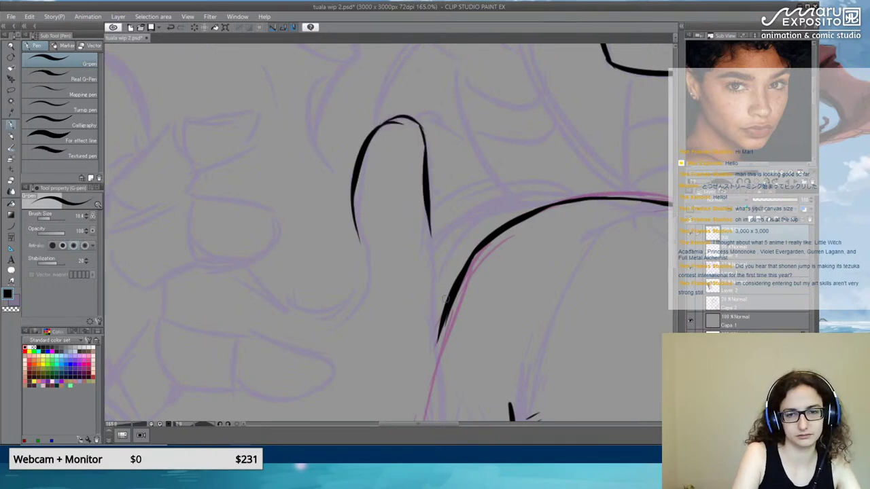
Extend the thumb's shoulder-side edge downward past the shoulder contour toward the bodice with connected G-pen strokes.
{"action": "left_click_drag", "start_coordinate": [440, 265], "coordinate": [431, 206]}
{"action": "mouse_move", "coordinate": [417, 143]}
{"action": "left_mouse_down"}
{"action": "mouse_move", "coordinate": [429, 291]}
{"action": "mouse_move", "coordinate": [444, 227]}
{"action": "left_mouse_up"}
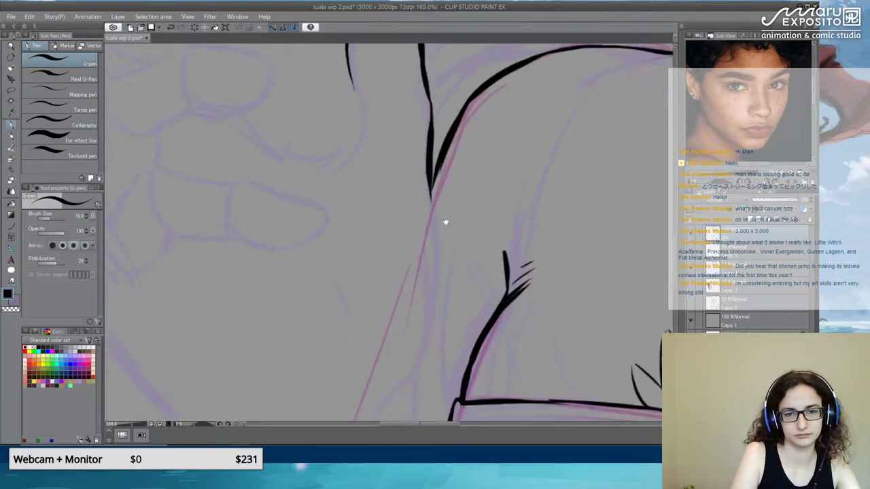
{"action": "left_click_drag", "start_coordinate": [428, 174], "coordinate": [441, 291]}
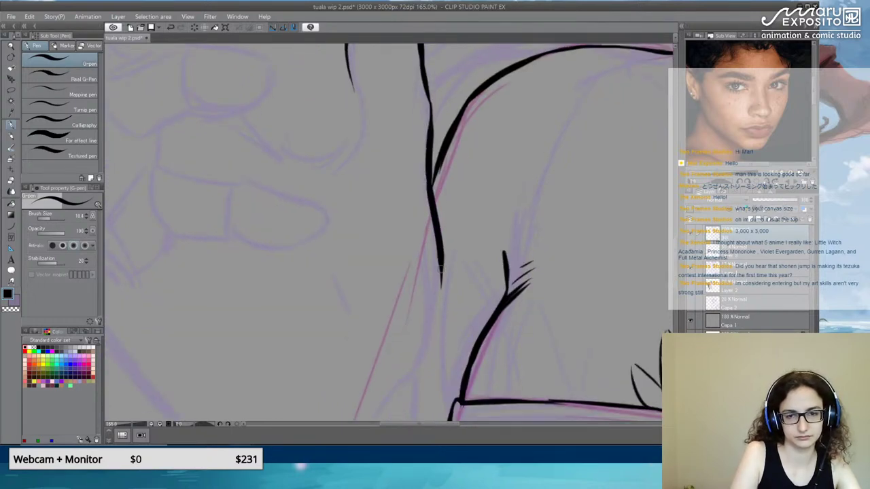
{"action": "mouse_move", "coordinate": [441, 253]}
{"action": "left_mouse_down"}
{"action": "mouse_move", "coordinate": [426, 347]}
{"action": "mouse_move", "coordinate": [406, 387]}
{"action": "left_mouse_up"}
Ink the thumb's inner edge curving down toward the sketched fingers, undoing and redrawing the stroke to fit the sketch.
{"action": "left_click_drag", "start_coordinate": [381, 232], "coordinate": [409, 360]}
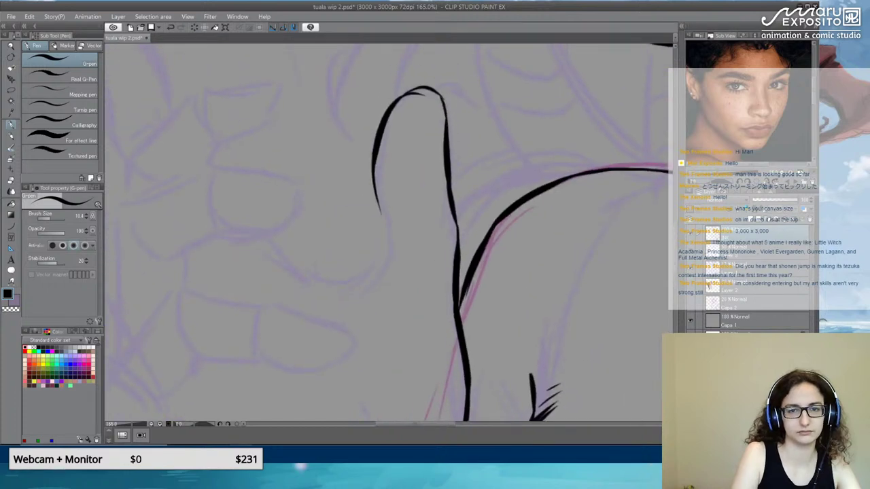
{"action": "mouse_move", "coordinate": [378, 203]}
{"action": "left_mouse_down"}
{"action": "mouse_move", "coordinate": [387, 244]}
{"action": "mouse_move", "coordinate": [383, 220]}
{"action": "mouse_move", "coordinate": [384, 235]}
{"action": "mouse_move", "coordinate": [358, 283]}
{"action": "left_mouse_up"}
{"action": "key", "text": "ctrl+z"}
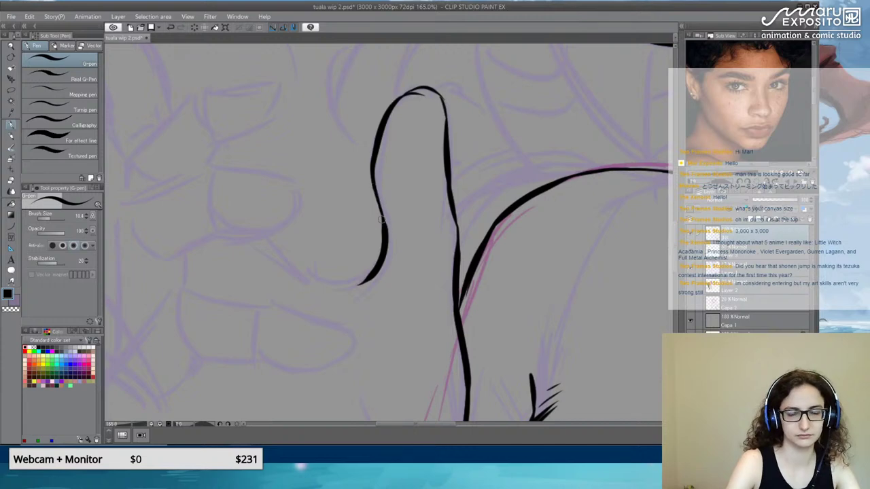
{"action": "scroll", "coordinate": [381, 219], "scroll_direction": "down", "scroll_amount": 8}
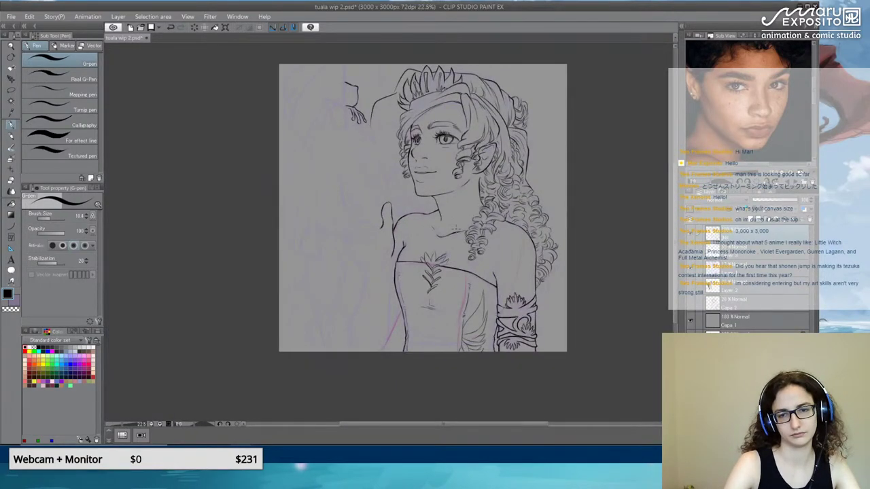
Set the G-pen brush size to 8 for inking around the hand.
{"action": "scroll", "coordinate": [401, 206], "scroll_direction": "up", "scroll_amount": 5}
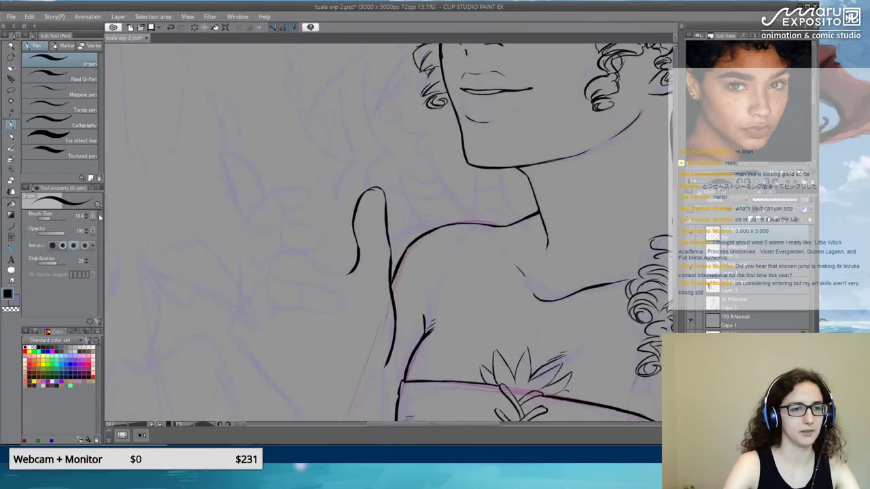
{"action": "left_click", "coordinate": [79, 215]}
{"action": "type", "text": "8"}
{"action": "key", "text": "Return"}
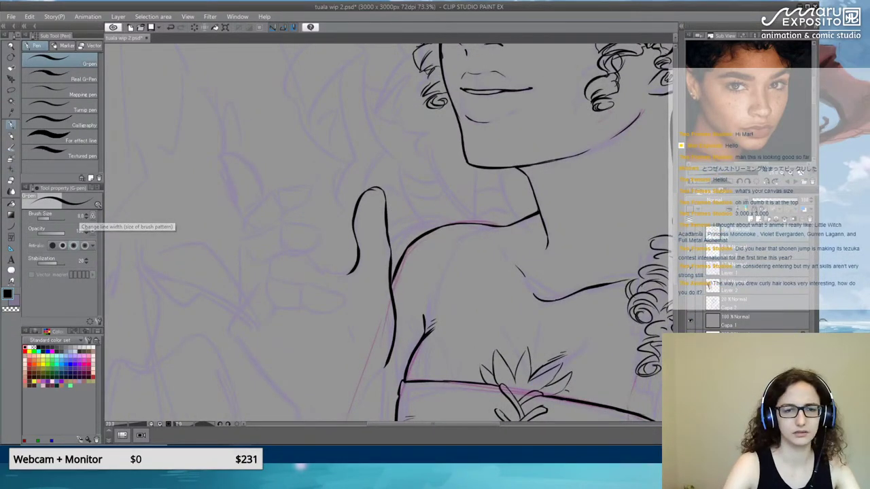
Ink the upper curled finger's top edge, rounded tip and underside over the violet sketch, undoing strokes that do not fit.
{"action": "scroll", "coordinate": [342, 256], "scroll_direction": "up", "scroll_amount": 4}
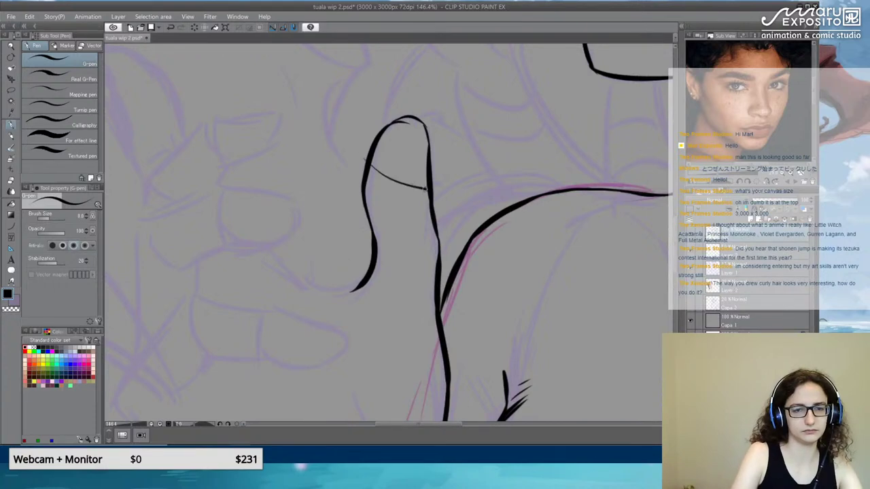
{"action": "left_click_drag", "start_coordinate": [199, 196], "coordinate": [270, 192]}
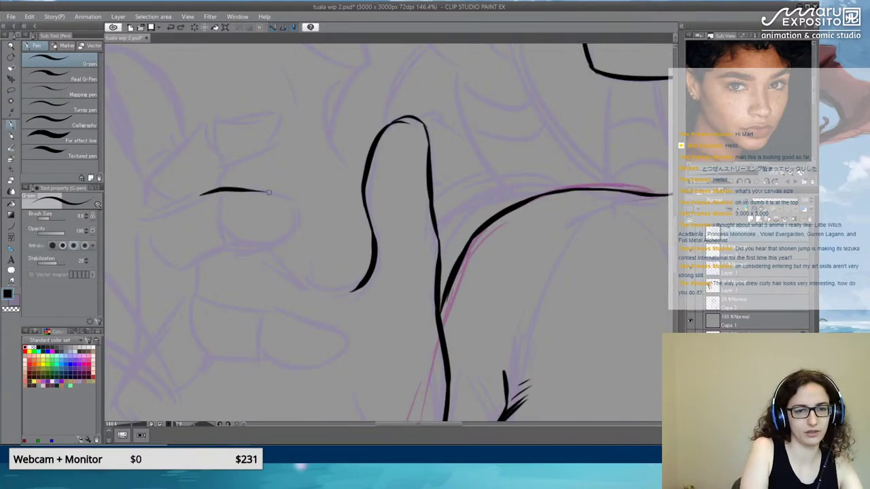
{"action": "key", "text": "ctrl+z"}
{"action": "mouse_move", "coordinate": [202, 195]}
{"action": "left_mouse_down"}
{"action": "mouse_move", "coordinate": [278, 196]}
{"action": "mouse_move", "coordinate": [300, 231]}
{"action": "left_mouse_up"}
{"action": "key", "text": "ctrl+z"}
{"action": "key", "text": "ctrl+z"}
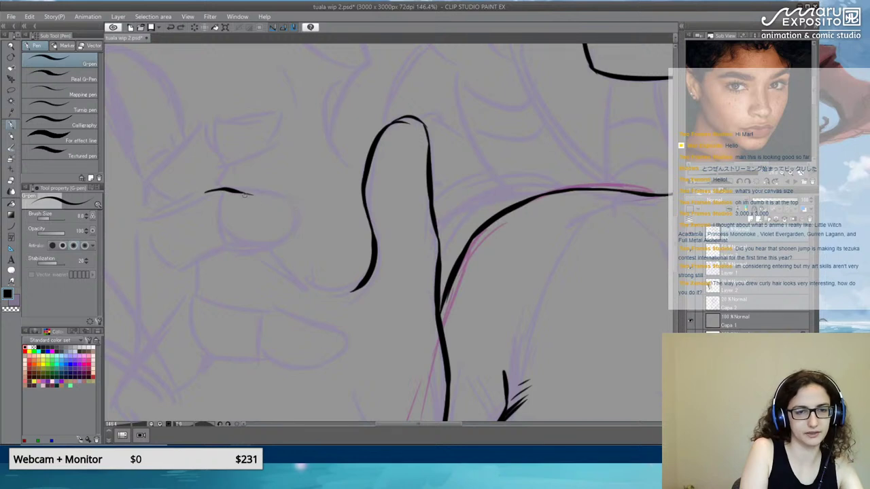
{"action": "mouse_move", "coordinate": [253, 195]}
{"action": "left_mouse_down"}
{"action": "mouse_move", "coordinate": [299, 209]}
{"action": "mouse_move", "coordinate": [277, 243]}
{"action": "left_mouse_up"}
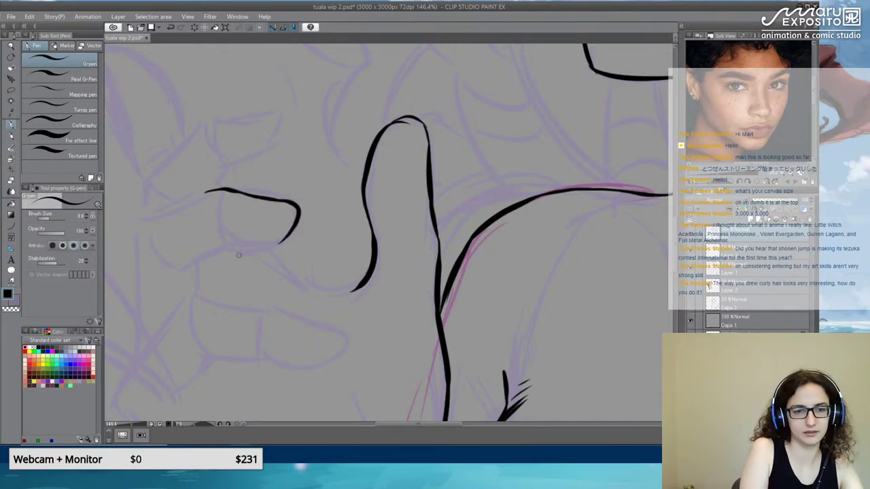
{"action": "mouse_move", "coordinate": [225, 243]}
{"action": "left_mouse_down"}
{"action": "mouse_move", "coordinate": [271, 243]}
{"action": "mouse_move", "coordinate": [269, 249]}
{"action": "mouse_move", "coordinate": [292, 234]}
{"action": "left_mouse_up"}
{"action": "key", "text": "ctrl+z"}
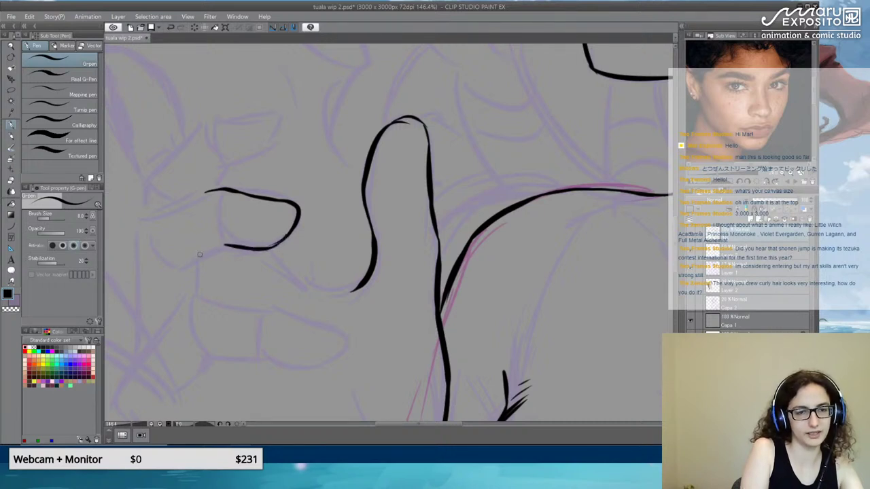
Ink the upper finger's inner bend, the short line below it, and its outer edge from the knuckle down the back of the hand.
{"action": "left_click_drag", "start_coordinate": [225, 246], "coordinate": [178, 270]}
{"action": "key", "text": "ctrl+z"}
{"action": "mouse_move", "coordinate": [225, 246]}
{"action": "left_mouse_down"}
{"action": "mouse_move", "coordinate": [173, 271]}
{"action": "mouse_move", "coordinate": [193, 295]}
{"action": "left_mouse_up"}
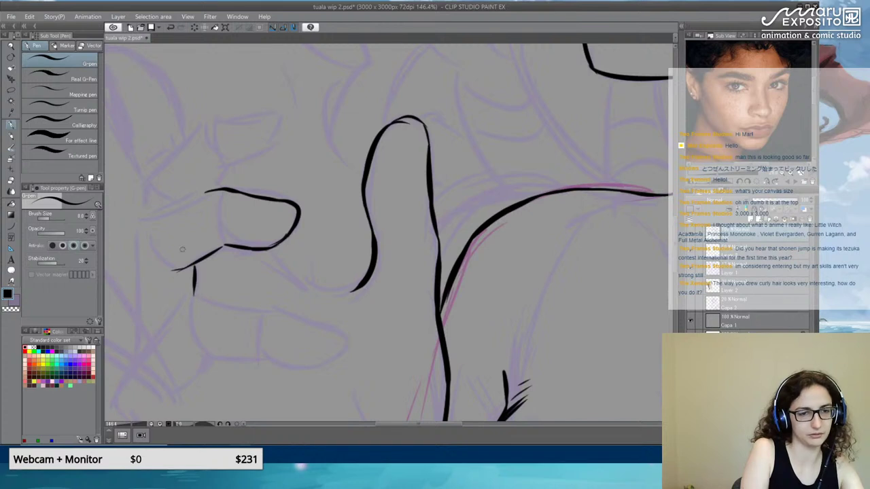
{"action": "mouse_move", "coordinate": [206, 191]}
{"action": "left_mouse_down"}
{"action": "mouse_move", "coordinate": [135, 232]}
{"action": "mouse_move", "coordinate": [140, 312]}
{"action": "left_mouse_up"}
{"action": "key", "text": "ctrl+z"}
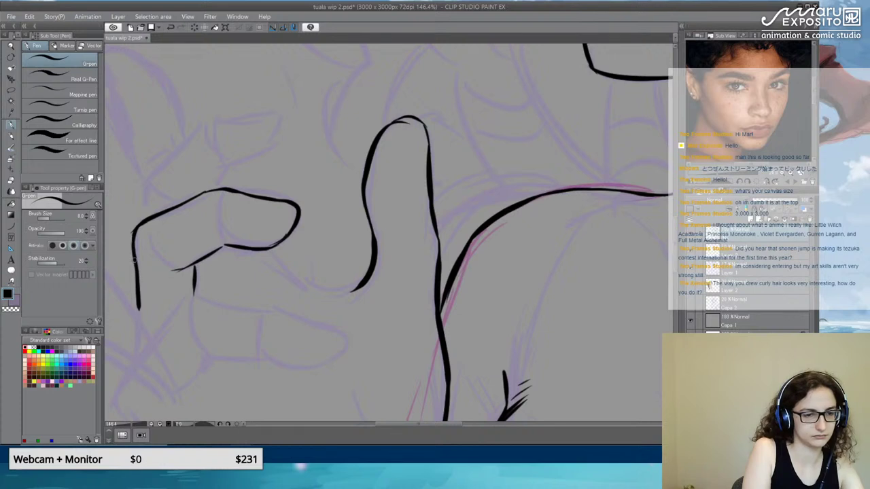
Ink the lower curled finger's bent knuckle and long top edge toward the fingertip, redrawing the last segment to fit the sketch.
{"action": "left_click_drag", "start_coordinate": [255, 316], "coordinate": [281, 235]}
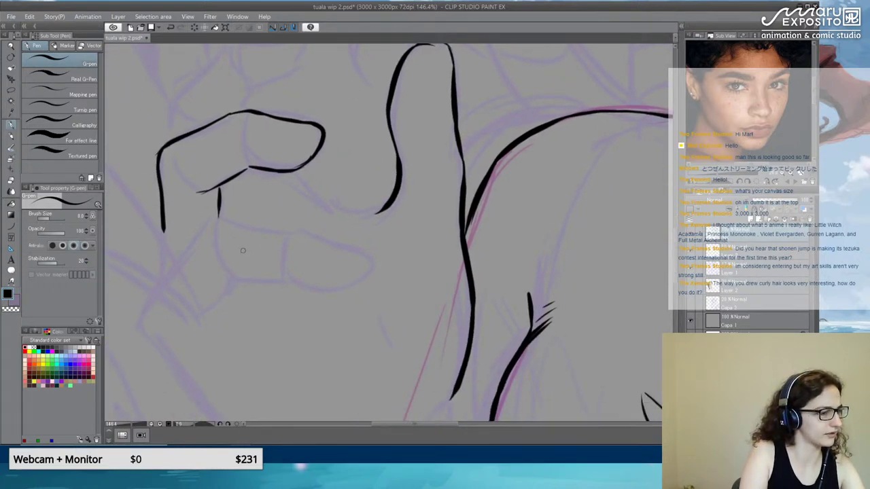
{"action": "left_click_drag", "start_coordinate": [224, 282], "coordinate": [284, 266]}
{"action": "left_click_drag", "start_coordinate": [277, 201], "coordinate": [235, 243]}
{"action": "mouse_move", "coordinate": [275, 201]}
{"action": "left_mouse_down"}
{"action": "mouse_move", "coordinate": [373, 216]}
{"action": "mouse_move", "coordinate": [396, 229]}
{"action": "left_mouse_up"}
{"action": "left_click_drag", "start_coordinate": [420, 235], "coordinate": [437, 249]}
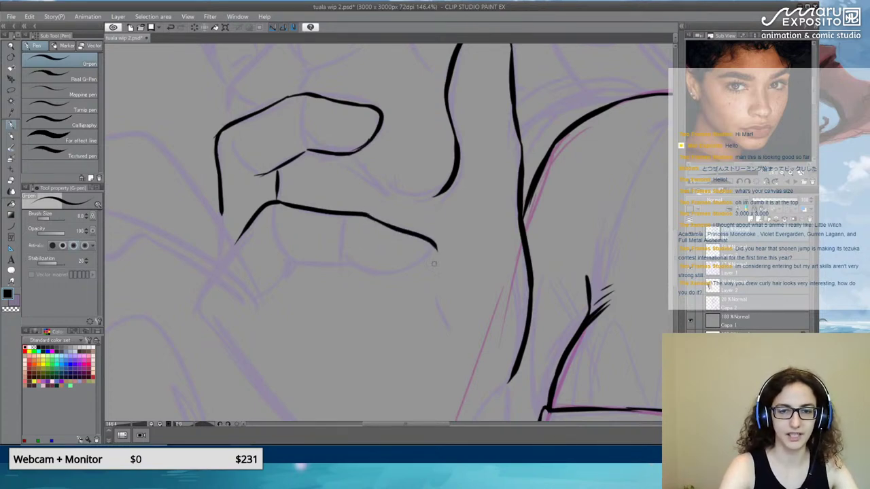
{"action": "key", "text": "ctrl+z"}
{"action": "left_click_drag", "start_coordinate": [392, 226], "coordinate": [420, 238]}
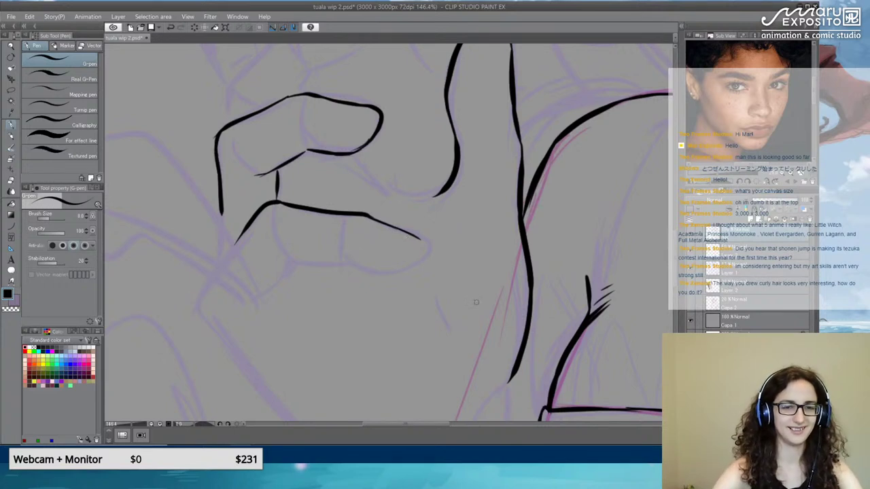
Ink the lower finger's rounded tip and the underside of its end segment, undoing and redrawing strokes to match the sketch.
{"action": "left_click_drag", "start_coordinate": [417, 236], "coordinate": [412, 266]}
{"action": "key", "text": "ctrl+z"}
{"action": "left_click_drag", "start_coordinate": [349, 264], "coordinate": [416, 272]}
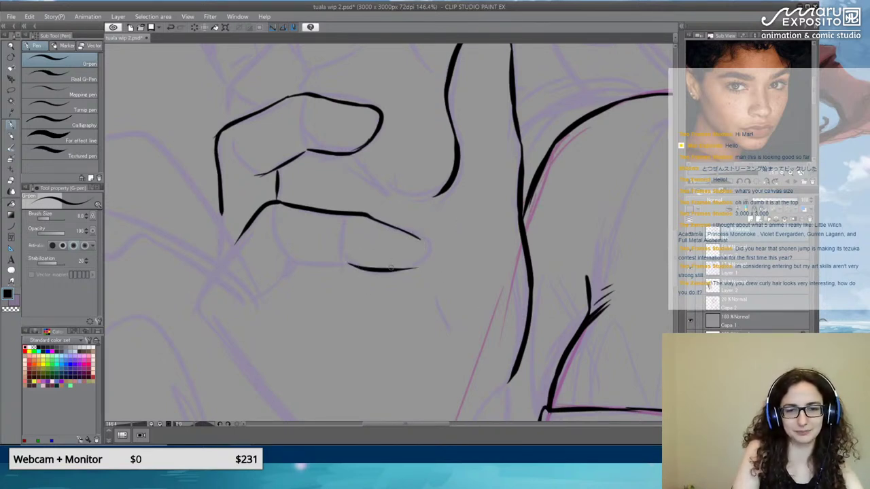
{"action": "key", "text": "ctrl+z"}
{"action": "mouse_move", "coordinate": [350, 262]}
{"action": "left_mouse_down"}
{"action": "mouse_move", "coordinate": [401, 273]}
{"action": "mouse_move", "coordinate": [420, 267]}
{"action": "left_mouse_up"}
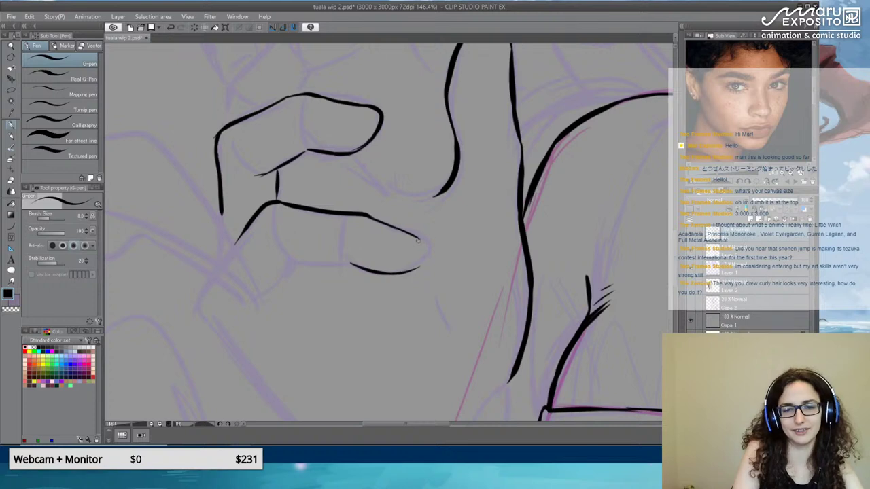
{"action": "mouse_move", "coordinate": [416, 236]}
{"action": "left_mouse_down"}
{"action": "mouse_move", "coordinate": [425, 254]}
{"action": "mouse_move", "coordinate": [411, 270]}
{"action": "left_mouse_up"}
{"action": "key", "text": "ctrl+z"}
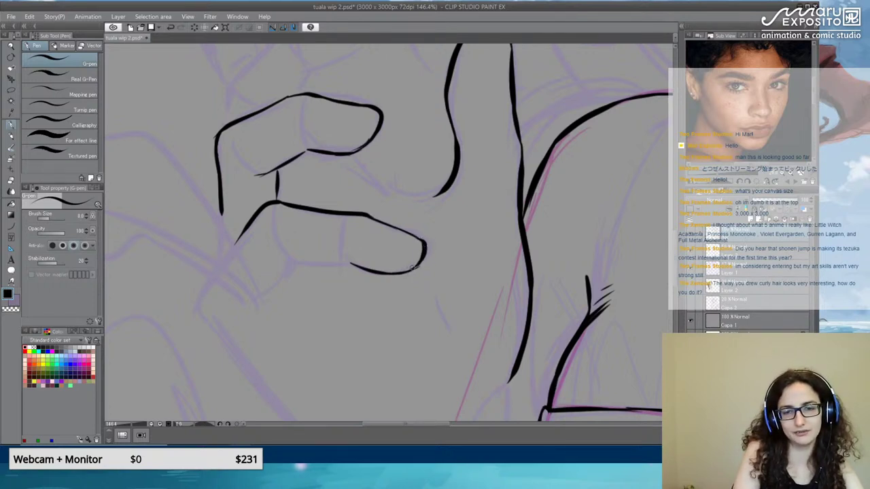
Extend the lower finger's underside back toward the palm and lengthen the upper finger's outer edge down to the lower knuckle.
{"action": "mouse_move", "coordinate": [294, 263]}
{"action": "left_mouse_down"}
{"action": "mouse_move", "coordinate": [346, 264]}
{"action": "mouse_move", "coordinate": [321, 264]}
{"action": "mouse_move", "coordinate": [354, 264]}
{"action": "left_mouse_up"}
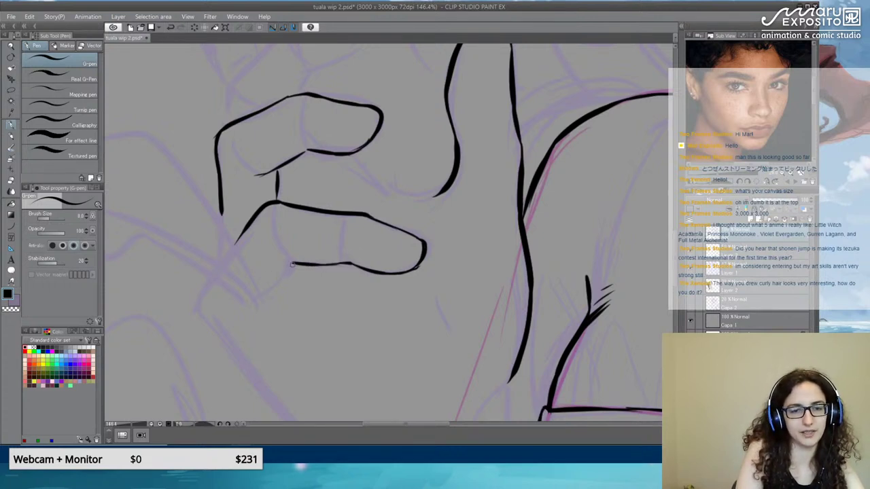
{"action": "left_click_drag", "start_coordinate": [291, 266], "coordinate": [264, 292]}
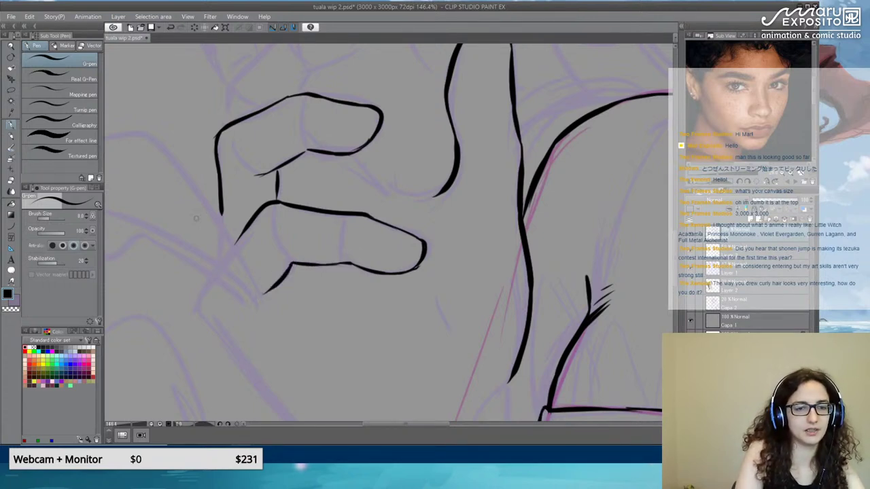
{"action": "mouse_move", "coordinate": [219, 202]}
{"action": "left_mouse_down"}
{"action": "mouse_move", "coordinate": [212, 276]}
{"action": "mouse_move", "coordinate": [216, 239]}
{"action": "mouse_move", "coordinate": [214, 269]}
{"action": "left_mouse_up"}
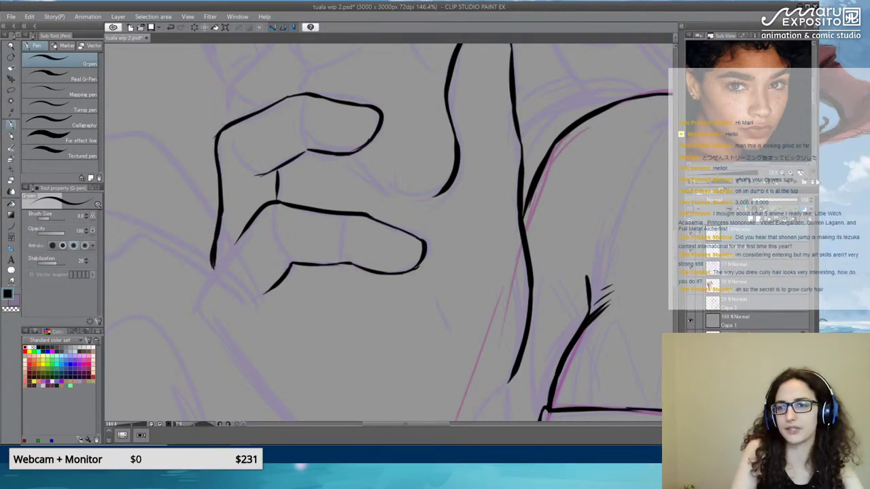
Switch the Sub View reference to the coloured princess illustration and frame it closely on her crowned head.
{"action": "left_click", "coordinate": [788, 185]}
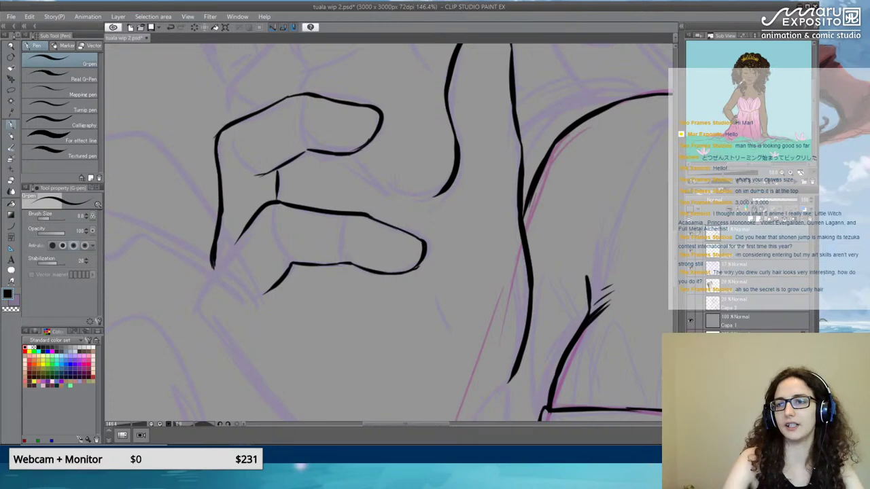
{"action": "scroll", "coordinate": [737, 68], "scroll_direction": "up", "scroll_amount": 4}
{"action": "left_click_drag", "start_coordinate": [758, 81], "coordinate": [739, 139]}
{"action": "scroll", "coordinate": [766, 113], "scroll_direction": "down", "scroll_amount": 2}
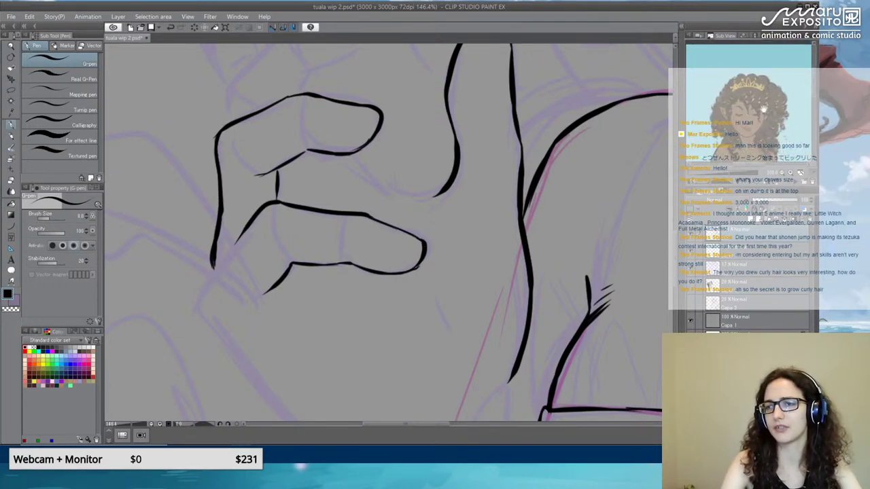
Review the inked hand, face, curly hair and bodice at a wider view of the canvas.
{"action": "scroll", "coordinate": [585, 136], "scroll_direction": "down", "scroll_amount": 4}
{"action": "left_click_drag", "start_coordinate": [594, 130], "coordinate": [260, 161]}
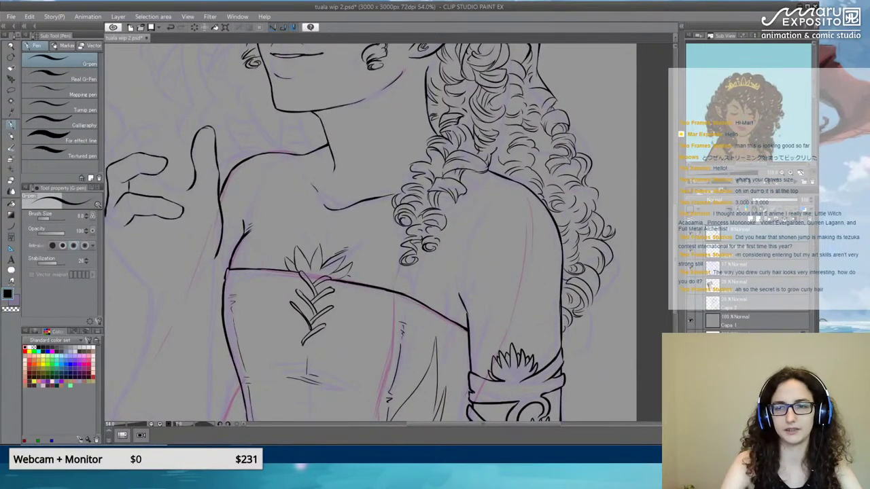
{"action": "left_click_drag", "start_coordinate": [425, 138], "coordinate": [417, 209]}
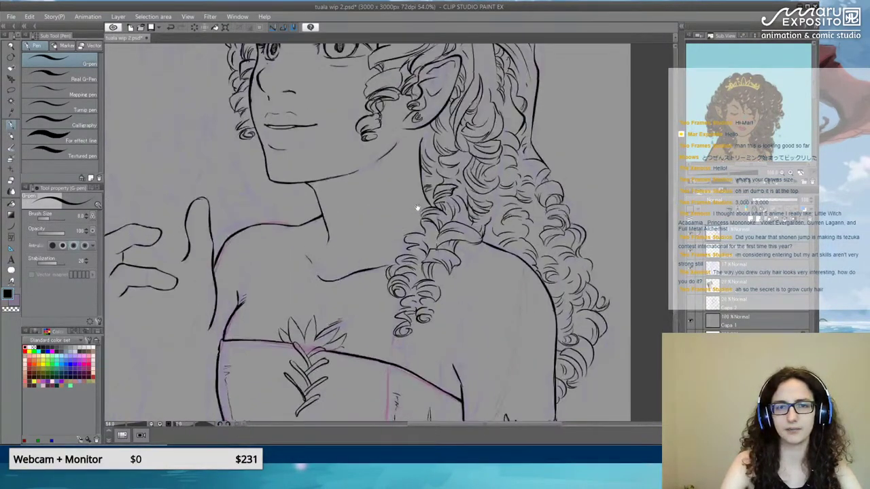
{"action": "left_click_drag", "start_coordinate": [401, 83], "coordinate": [390, 134]}
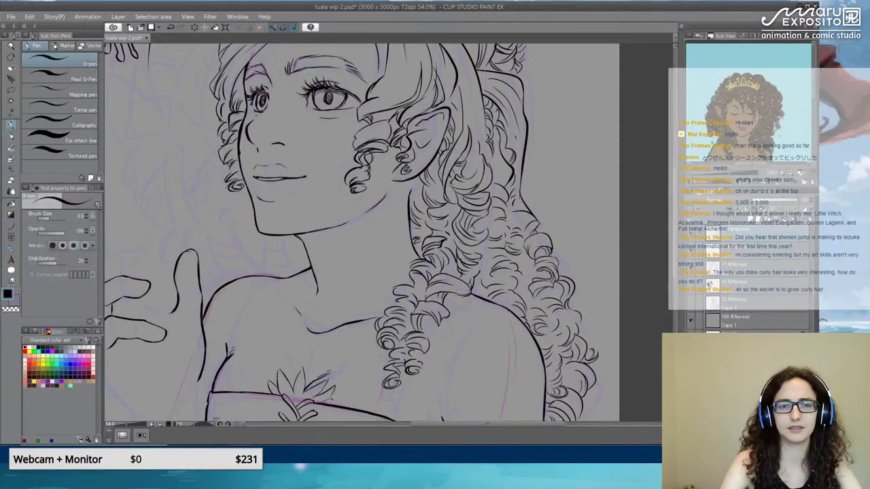
{"action": "left_click_drag", "start_coordinate": [457, 235], "coordinate": [350, 144]}
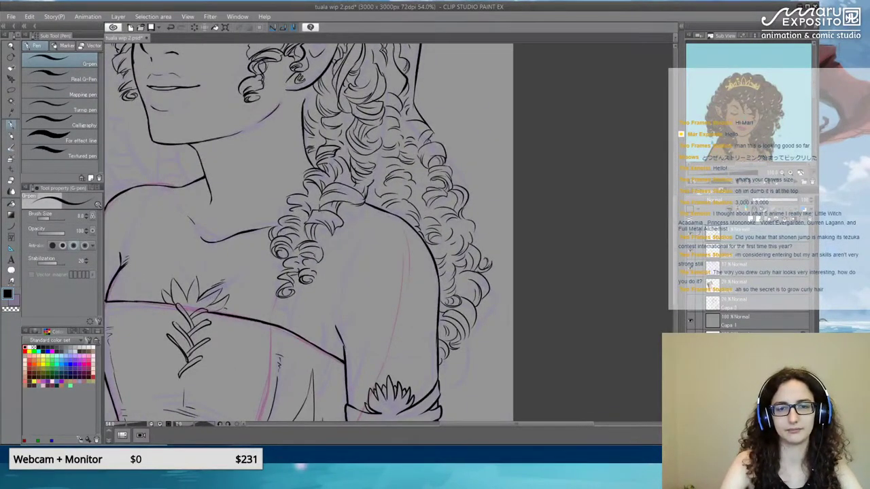
{"action": "left_click_drag", "start_coordinate": [289, 196], "coordinate": [466, 140]}
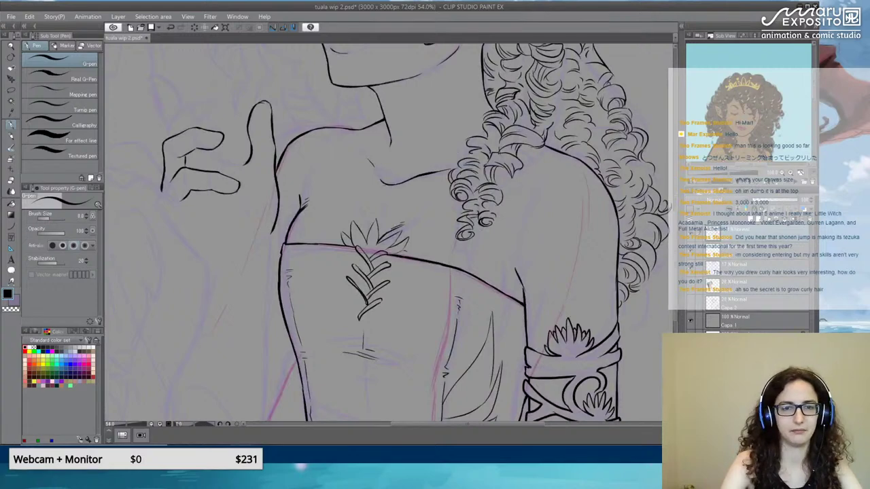
Ink the outer palm edge from the lower finger's base down to the wrist and join it to the finger's knuckle line.
{"action": "scroll", "coordinate": [241, 216], "scroll_direction": "up", "scroll_amount": 4}
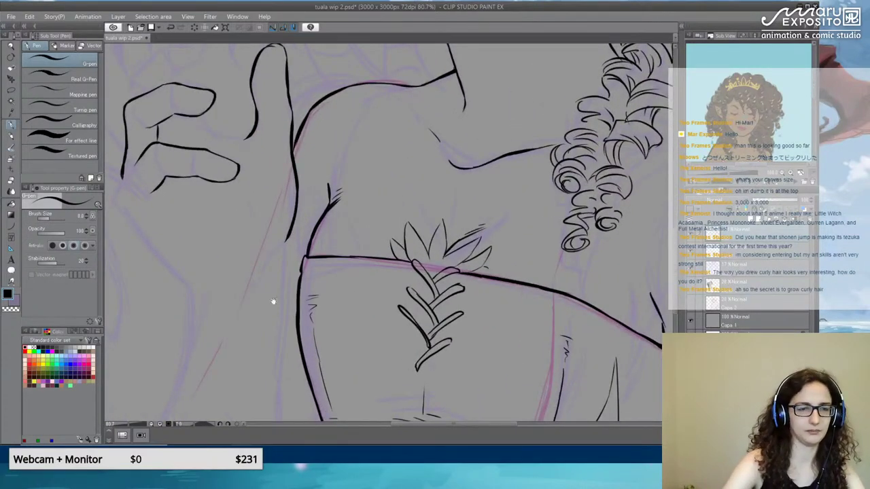
{"action": "scroll", "coordinate": [273, 300], "scroll_direction": "up", "scroll_amount": 1}
{"action": "scroll", "coordinate": [275, 201], "scroll_direction": "up", "scroll_amount": 1}
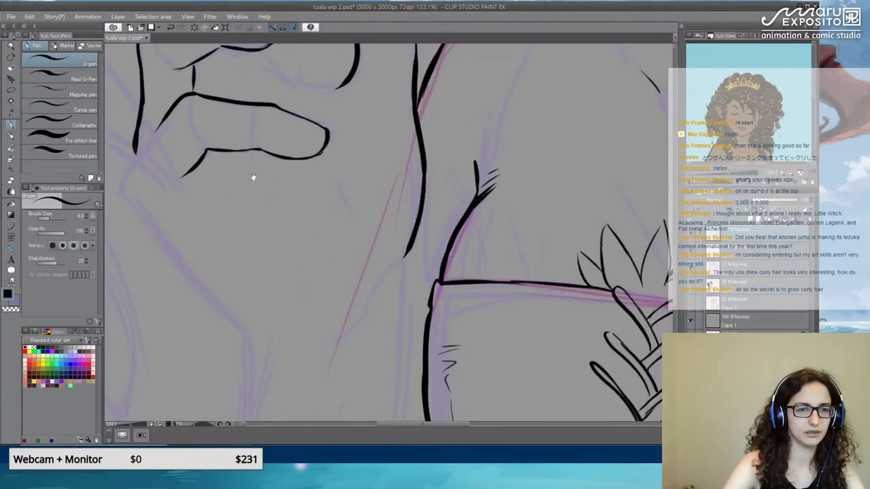
{"action": "left_click_drag", "start_coordinate": [253, 178], "coordinate": [350, 226]}
{"action": "mouse_move", "coordinate": [223, 223]}
{"action": "left_mouse_down"}
{"action": "mouse_move", "coordinate": [232, 260]}
{"action": "mouse_move", "coordinate": [251, 278]}
{"action": "left_mouse_up"}
{"action": "key", "text": "ctrl+z"}
{"action": "left_click_drag", "start_coordinate": [224, 246], "coordinate": [338, 375]}
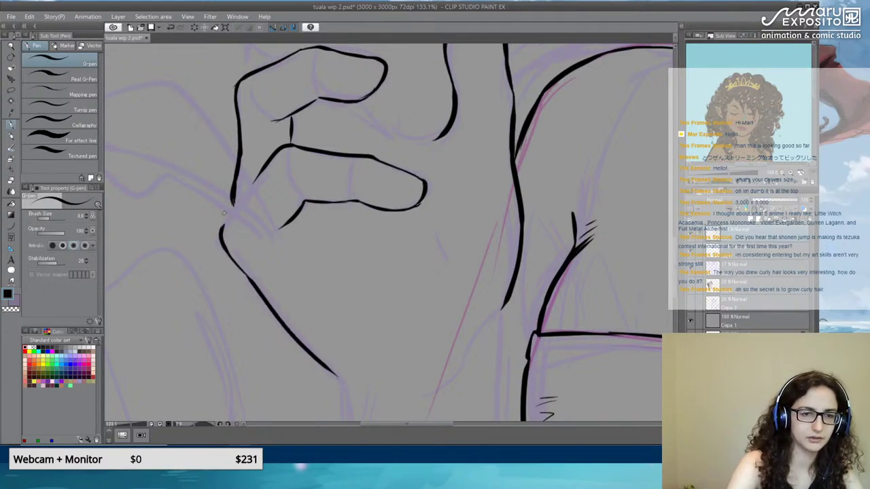
{"action": "left_click_drag", "start_coordinate": [221, 230], "coordinate": [270, 157]}
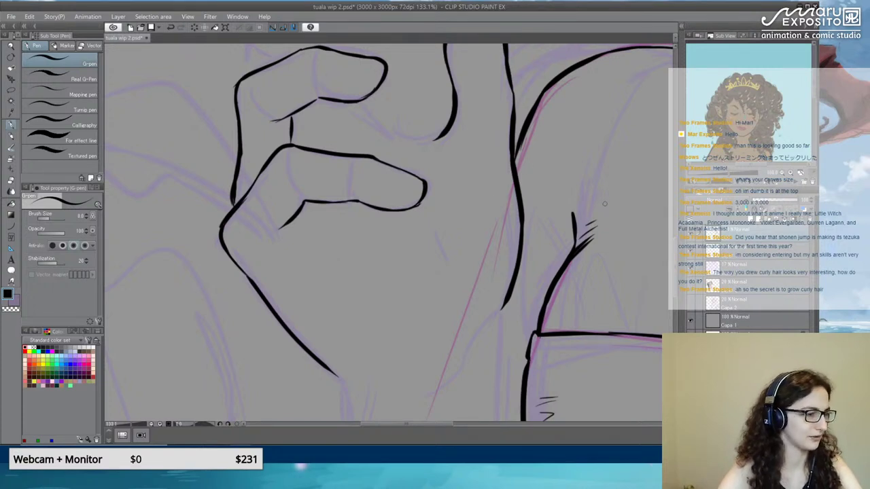
Ink a short line between the curled fingers and a curved palm edge connecting the upper finger's underside to the thumb's base.
{"action": "left_click_drag", "start_coordinate": [526, 138], "coordinate": [533, 299]}
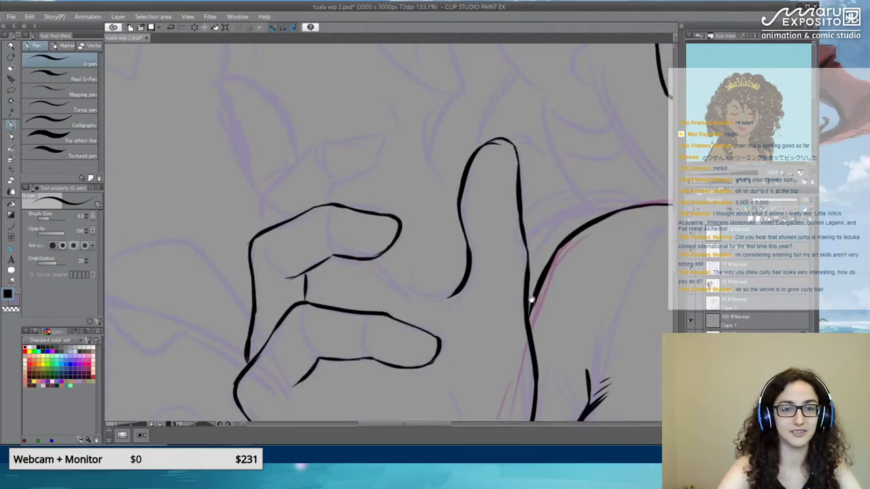
{"action": "left_click_drag", "start_coordinate": [319, 264], "coordinate": [317, 288]}
{"action": "key", "text": "ctrl+z"}
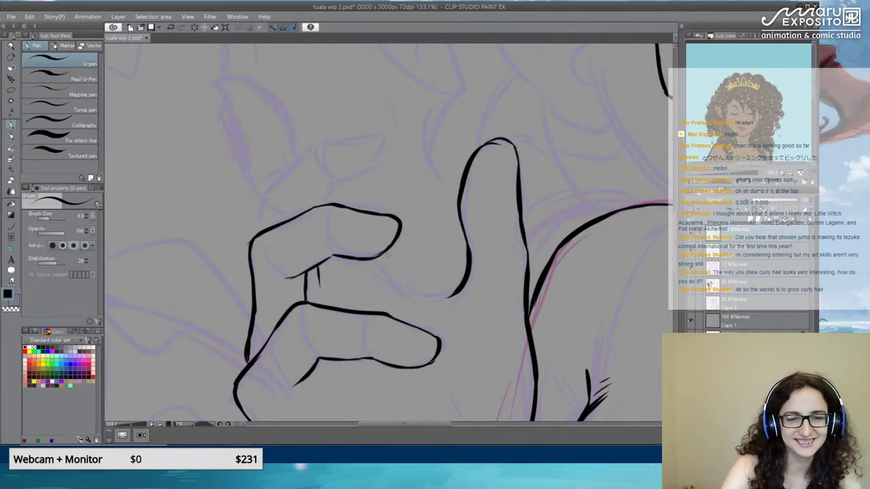
{"action": "left_click_drag", "start_coordinate": [418, 286], "coordinate": [363, 272]}
{"action": "left_click_drag", "start_coordinate": [314, 248], "coordinate": [343, 274]}
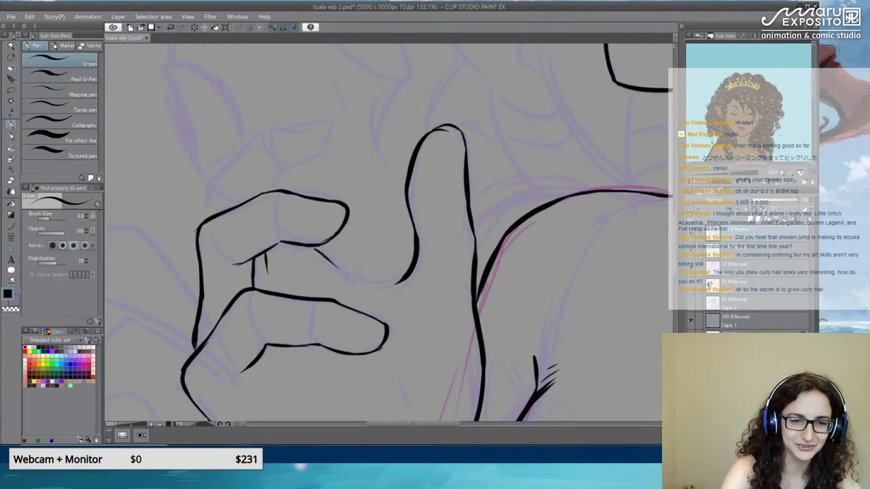
{"action": "key", "text": "ctrl+z"}
{"action": "mouse_move", "coordinate": [313, 247]}
{"action": "left_mouse_down"}
{"action": "mouse_move", "coordinate": [396, 290]}
{"action": "mouse_move", "coordinate": [403, 285]}
{"action": "mouse_move", "coordinate": [387, 285]}
{"action": "left_mouse_up"}
{"action": "key", "text": "ctrl+z"}
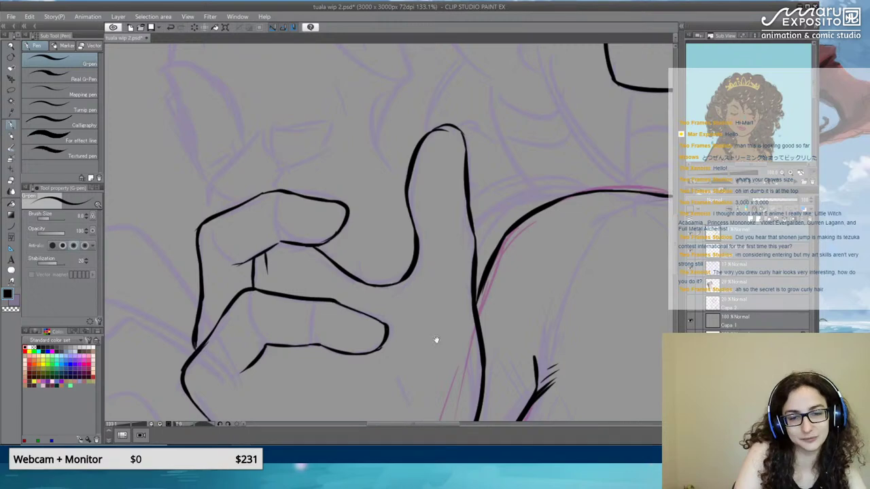
Ink a short curve for the heel of the thumb near the wrist beside the bodice, redrawing it once.
{"action": "mouse_move", "coordinate": [435, 341]}
{"action": "left_mouse_down"}
{"action": "mouse_move", "coordinate": [430, 295]}
{"action": "mouse_move", "coordinate": [381, 183]}
{"action": "left_mouse_up"}
{"action": "left_click_drag", "start_coordinate": [441, 129], "coordinate": [408, 156]}
{"action": "key", "text": "ctrl+z"}
{"action": "left_click_drag", "start_coordinate": [443, 127], "coordinate": [405, 152]}
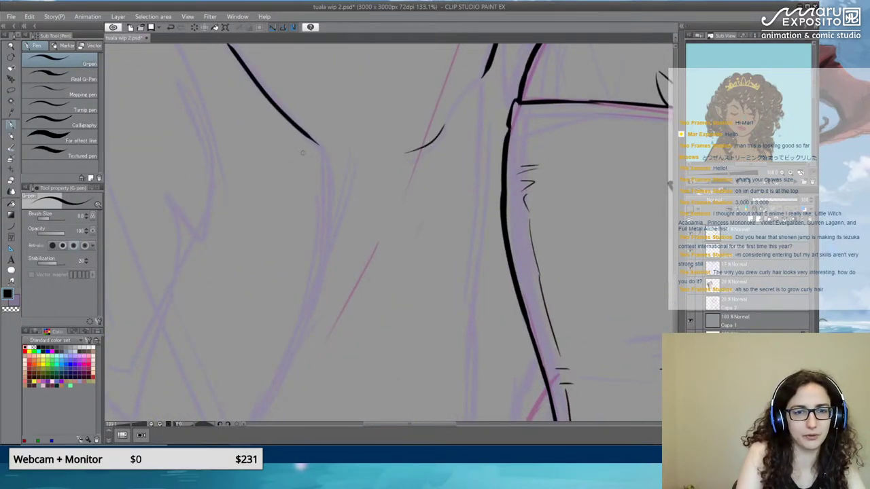
Ink the outer wrist line from the palm edge down toward the forearm, undoing the strokes that do not follow the sketch.
{"action": "left_click_drag", "start_coordinate": [318, 145], "coordinate": [329, 259]}
{"action": "key", "text": "ctrl+z"}
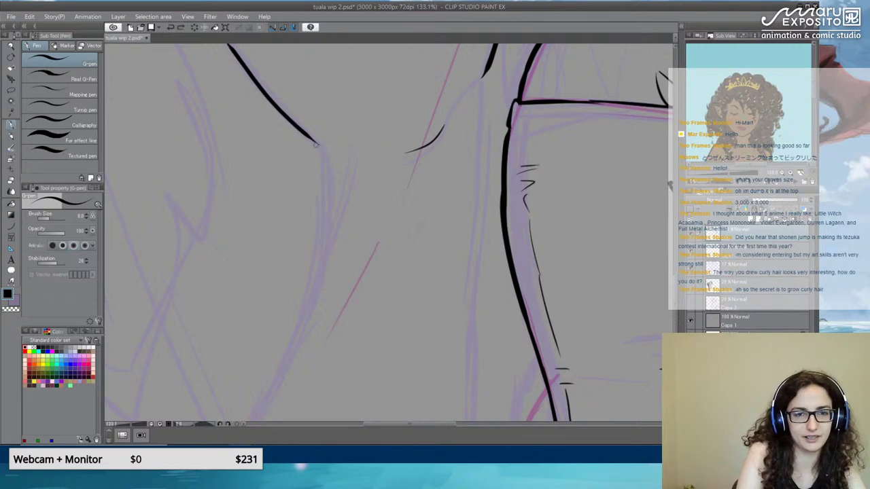
{"action": "left_click_drag", "start_coordinate": [318, 144], "coordinate": [296, 323]}
{"action": "key", "text": "ctrl+z"}
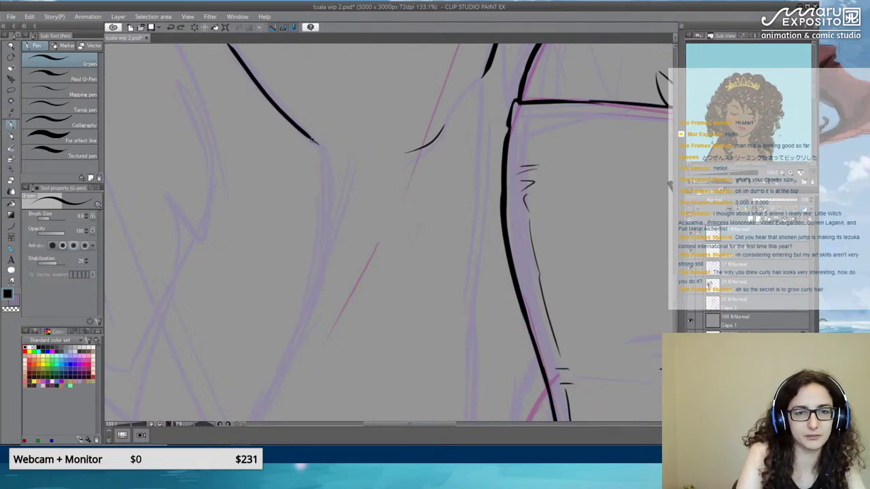
{"action": "left_click_drag", "start_coordinate": [311, 138], "coordinate": [322, 171]}
{"action": "left_click_drag", "start_coordinate": [314, 141], "coordinate": [319, 211]}
{"action": "scroll", "coordinate": [401, 226], "scroll_direction": "down", "scroll_amount": 4}
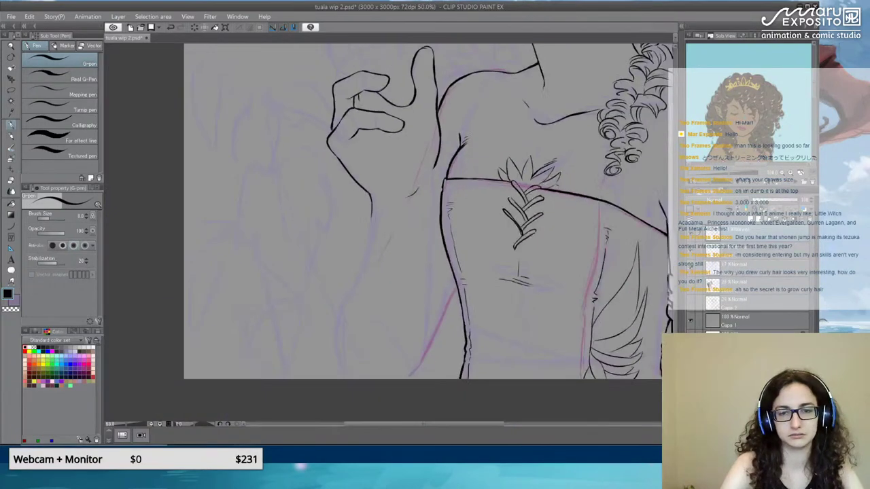
Ink the inner forearm line beside the bodice from the wrist down to the elbow, undoing the strokes that stray from the sketch.
{"action": "scroll", "coordinate": [431, 211], "scroll_direction": "up", "scroll_amount": 1}
{"action": "left_click_drag", "start_coordinate": [438, 204], "coordinate": [367, 209]}
{"action": "left_click_drag", "start_coordinate": [324, 83], "coordinate": [318, 225]}
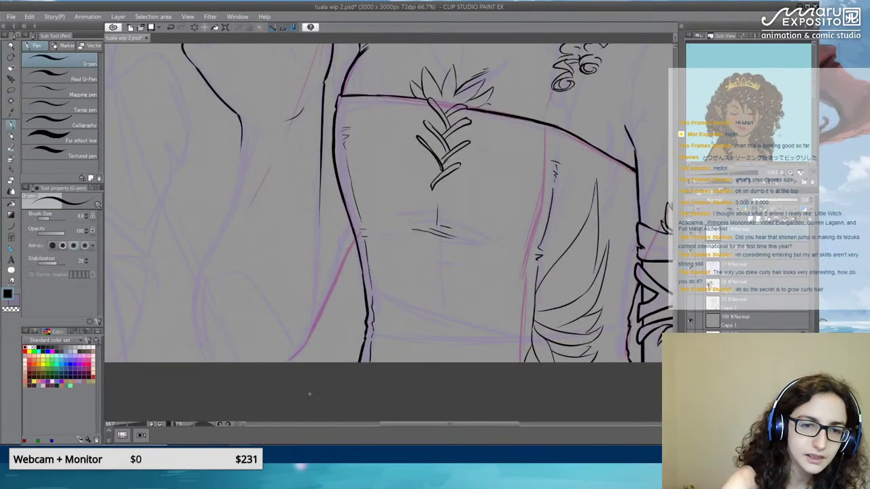
{"action": "left_click_drag", "start_coordinate": [320, 185], "coordinate": [307, 363]}
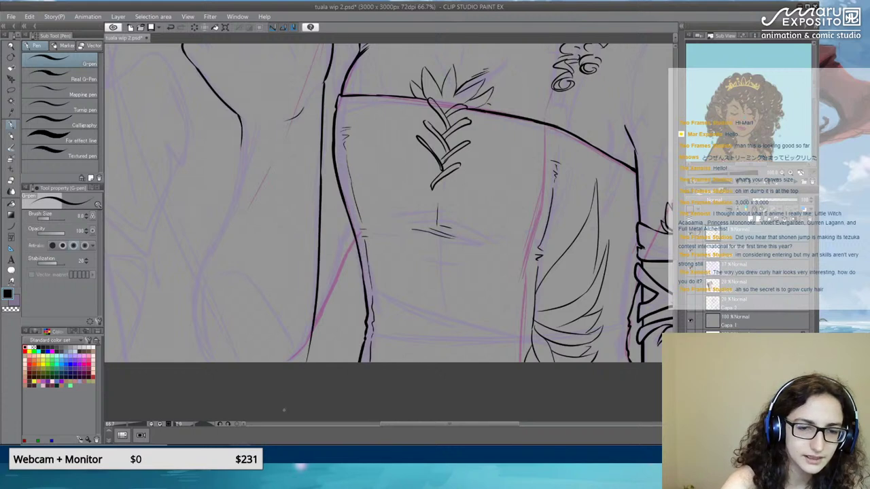
{"action": "key", "text": "ctrl+z"}
{"action": "left_click_drag", "start_coordinate": [321, 176], "coordinate": [307, 363]}
{"action": "key", "text": "ctrl+z"}
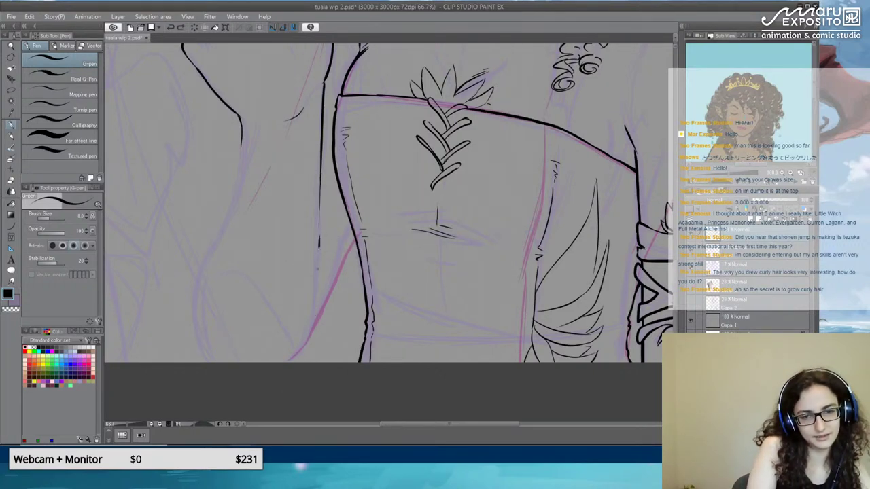
{"action": "left_click_drag", "start_coordinate": [317, 269], "coordinate": [288, 344]}
{"action": "key", "text": "ctrl+z"}
{"action": "left_click_drag", "start_coordinate": [319, 238], "coordinate": [305, 344]}
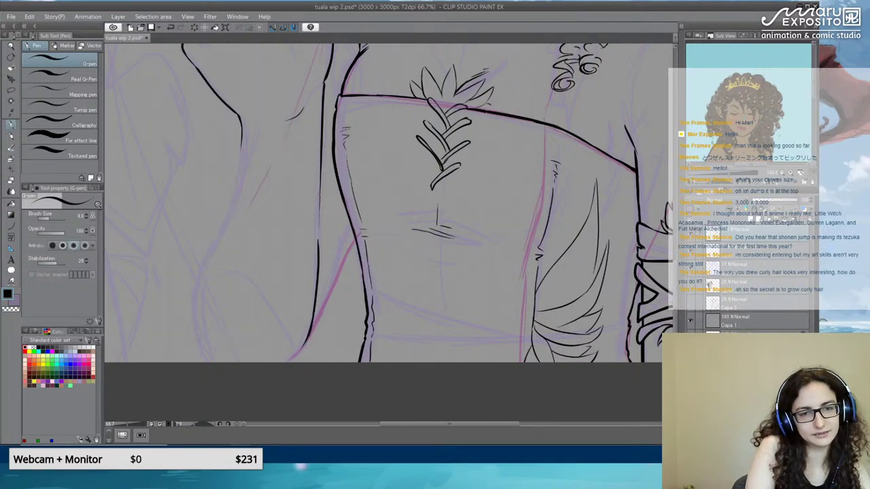
{"action": "key", "text": "ctrl+z"}
{"action": "mouse_move", "coordinate": [321, 190]}
{"action": "left_mouse_down"}
{"action": "mouse_move", "coordinate": [318, 250]}
{"action": "mouse_move", "coordinate": [329, 292]}
{"action": "left_mouse_up"}
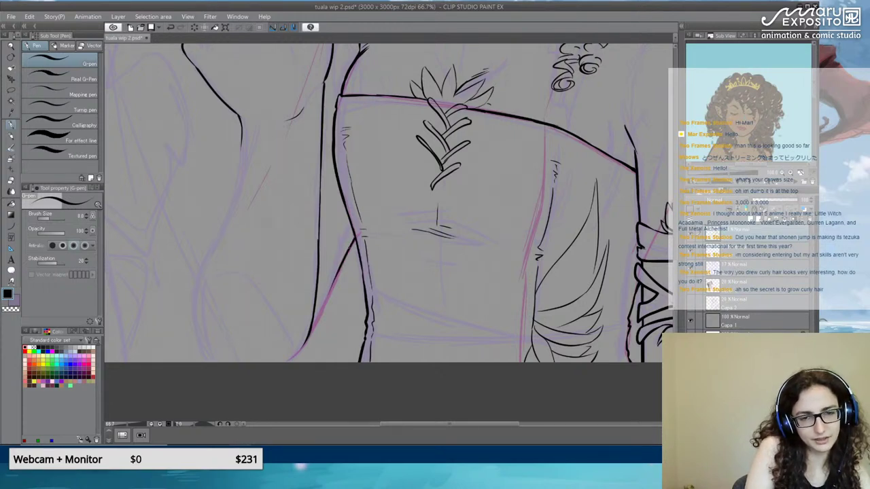
Ink the arm line from the bodice's side down to the elbow along the magenta correction, and the outer elbow curve at the canvas edge.
{"action": "mouse_move", "coordinate": [348, 245]}
{"action": "left_mouse_down"}
{"action": "mouse_move", "coordinate": [322, 315]}
{"action": "mouse_move", "coordinate": [290, 360]}
{"action": "left_mouse_up"}
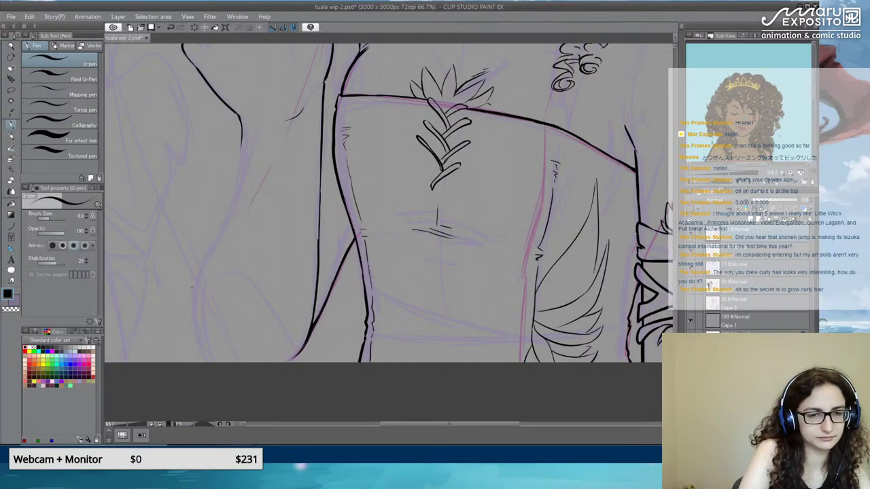
{"action": "left_click_drag", "start_coordinate": [194, 287], "coordinate": [209, 362]}
{"action": "key", "text": "ctrl+z"}
{"action": "left_click_drag", "start_coordinate": [193, 284], "coordinate": [207, 361]}
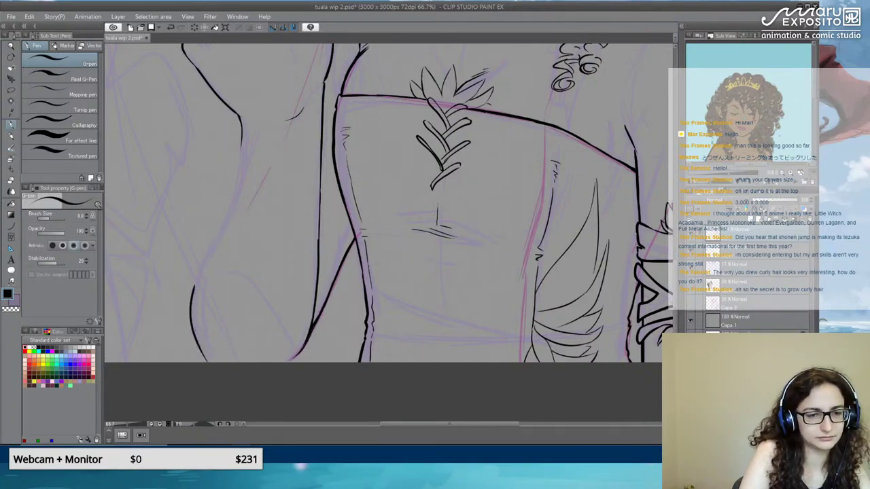
{"action": "left_click_drag", "start_coordinate": [193, 333], "coordinate": [207, 362]}
{"action": "key", "text": "ctrl+z"}
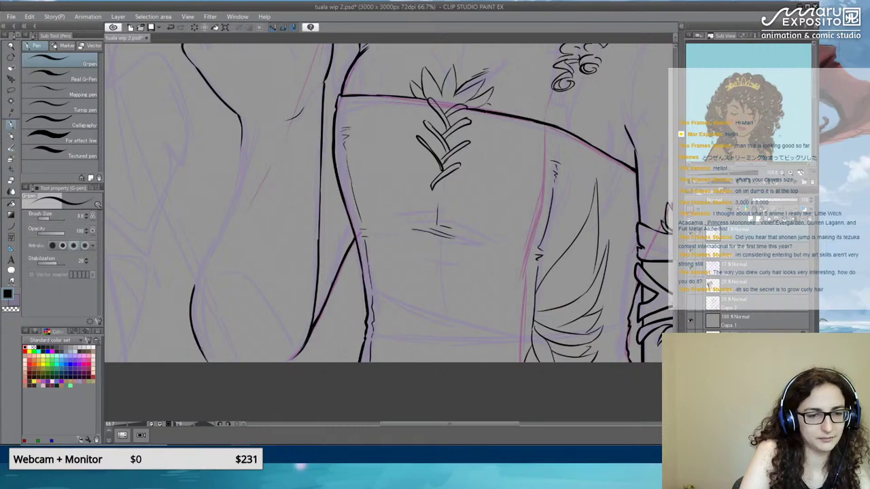
Ink the outer forearm line from the wrist down toward the elbow, redrawing it until it curves smoothly.
{"action": "scroll", "coordinate": [226, 236], "scroll_direction": "up", "scroll_amount": 12}
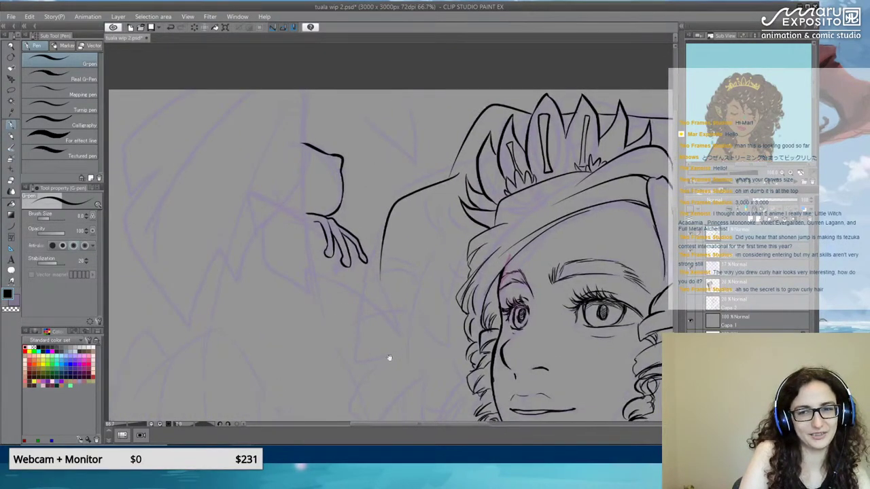
{"action": "left_click_drag", "start_coordinate": [390, 358], "coordinate": [355, 319]}
{"action": "left_click_drag", "start_coordinate": [371, 407], "coordinate": [324, 318]}
{"action": "scroll", "coordinate": [324, 318], "scroll_direction": "down", "scroll_amount": 8}
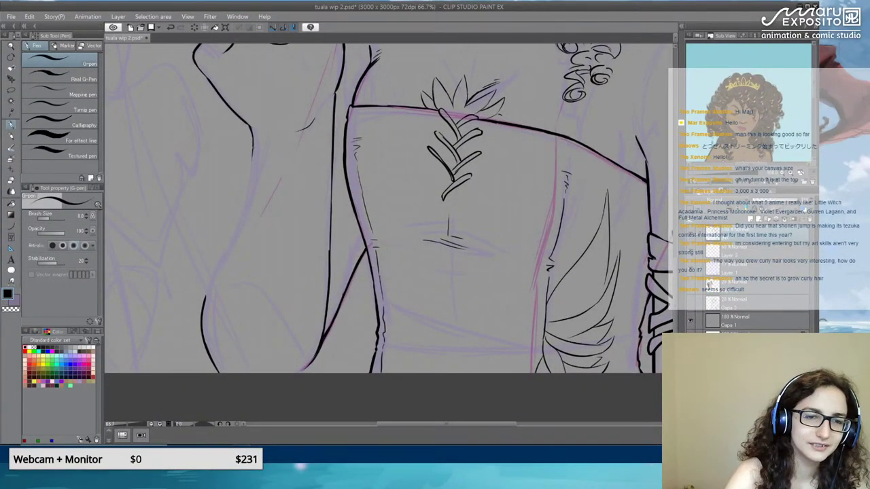
{"action": "left_click_drag", "start_coordinate": [252, 152], "coordinate": [229, 261]}
{"action": "key", "text": "ctrl+z"}
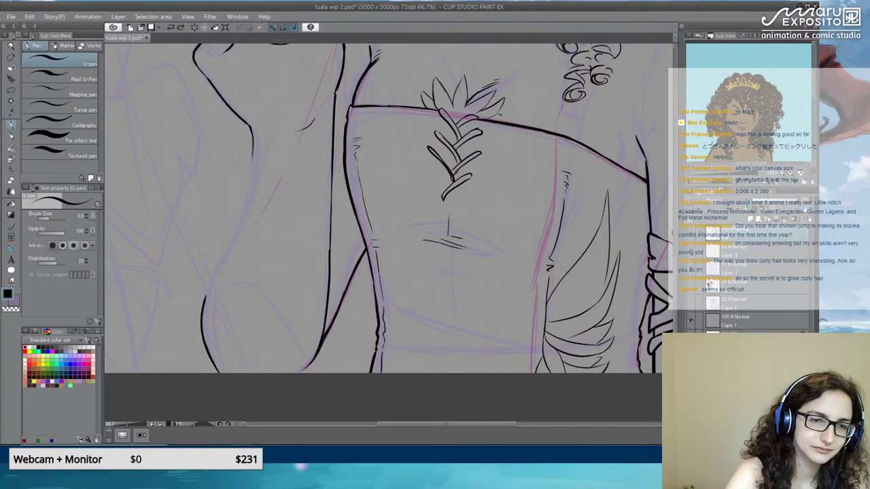
{"action": "left_click_drag", "start_coordinate": [253, 154], "coordinate": [228, 261]}
{"action": "key", "text": "ctrl+z"}
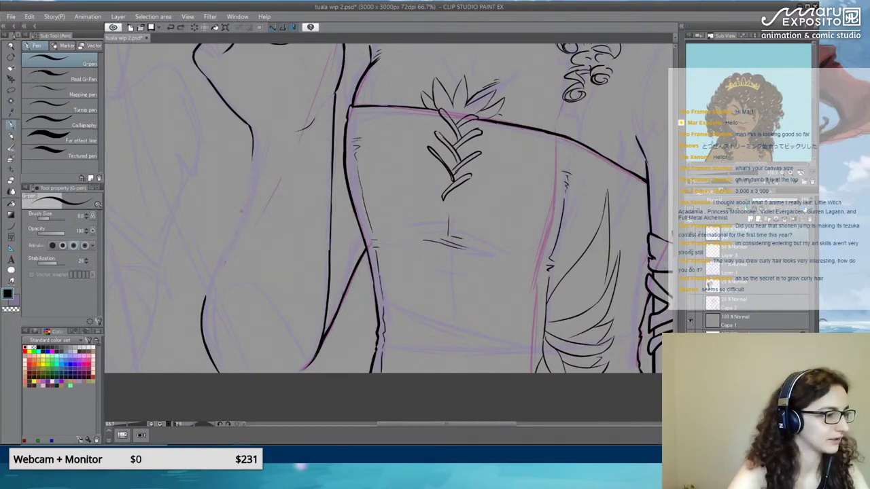
{"action": "left_click_drag", "start_coordinate": [253, 140], "coordinate": [222, 280]}
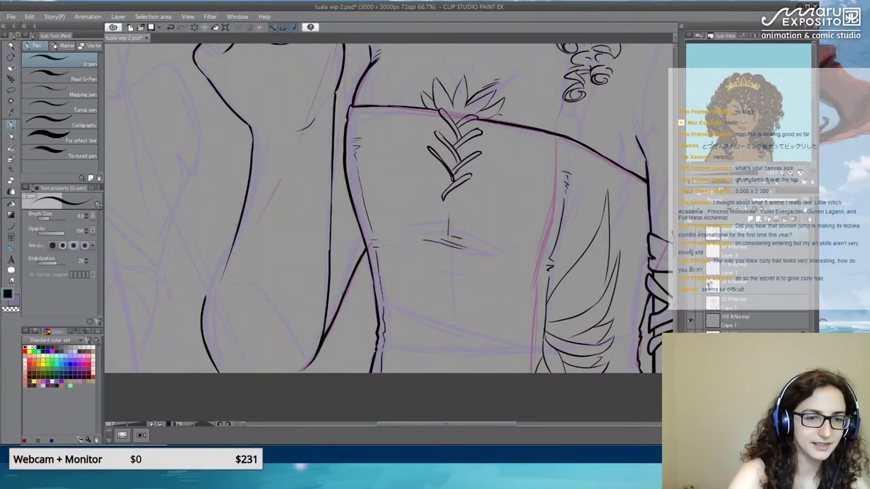
{"action": "key", "text": "ctrl+z"}
{"action": "left_click_drag", "start_coordinate": [253, 148], "coordinate": [231, 237]}
{"action": "key", "text": "ctrl+z"}
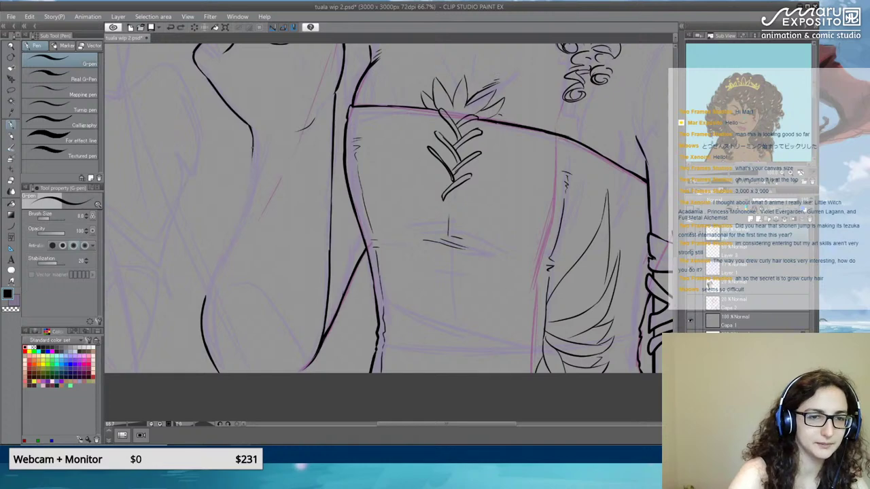
{"action": "left_click_drag", "start_coordinate": [254, 155], "coordinate": [228, 249]}
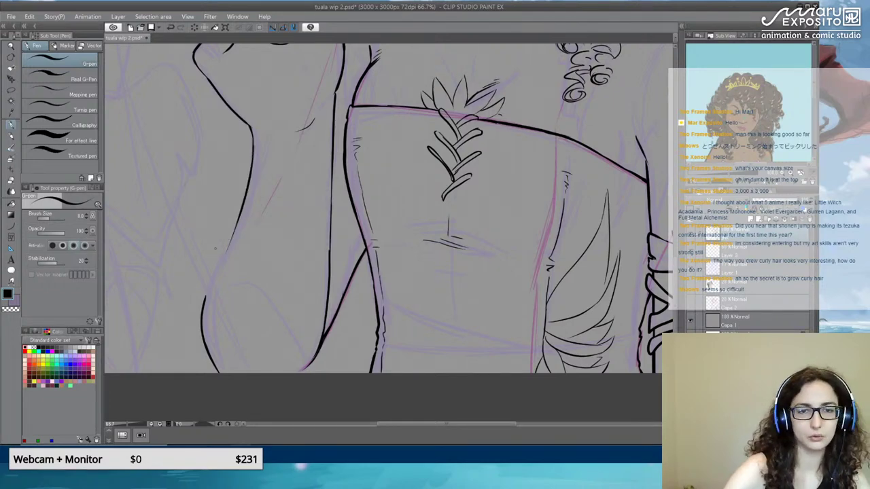
Join the outer forearm line to the elbow curve and build up the line weight across the junction.
{"action": "scroll", "coordinate": [214, 248], "scroll_direction": "up", "scroll_amount": 4}
{"action": "scroll", "coordinate": [216, 250], "scroll_direction": "up", "scroll_amount": 1}
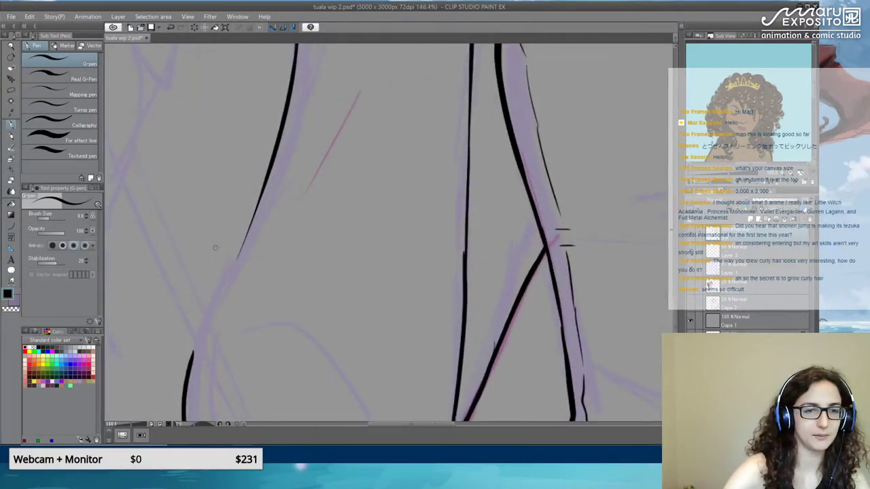
{"action": "scroll", "coordinate": [268, 255], "scroll_direction": "up", "scroll_amount": 1}
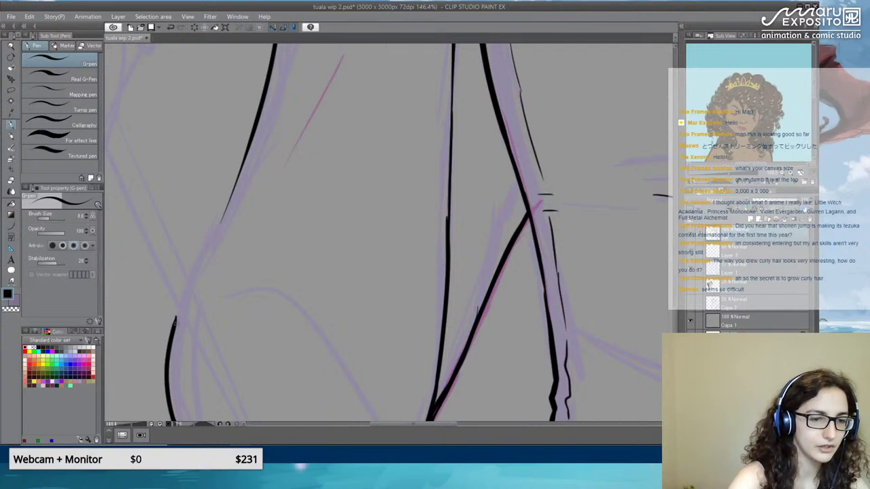
{"action": "left_click_drag", "start_coordinate": [171, 334], "coordinate": [212, 231]}
{"action": "key", "text": "ctrl+z"}
{"action": "left_click_drag", "start_coordinate": [172, 334], "coordinate": [209, 239]}
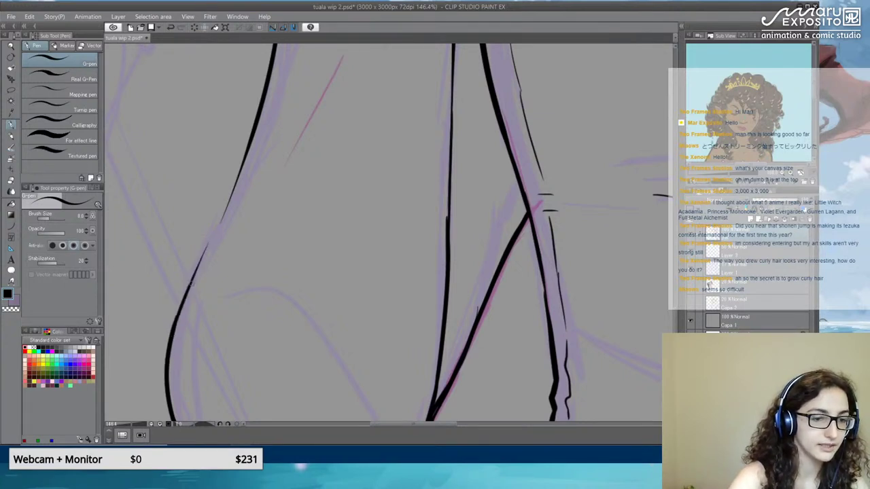
{"action": "left_click_drag", "start_coordinate": [174, 331], "coordinate": [210, 232]}
{"action": "left_click_drag", "start_coordinate": [180, 312], "coordinate": [212, 233]}
{"action": "left_click_drag", "start_coordinate": [192, 283], "coordinate": [219, 223]}
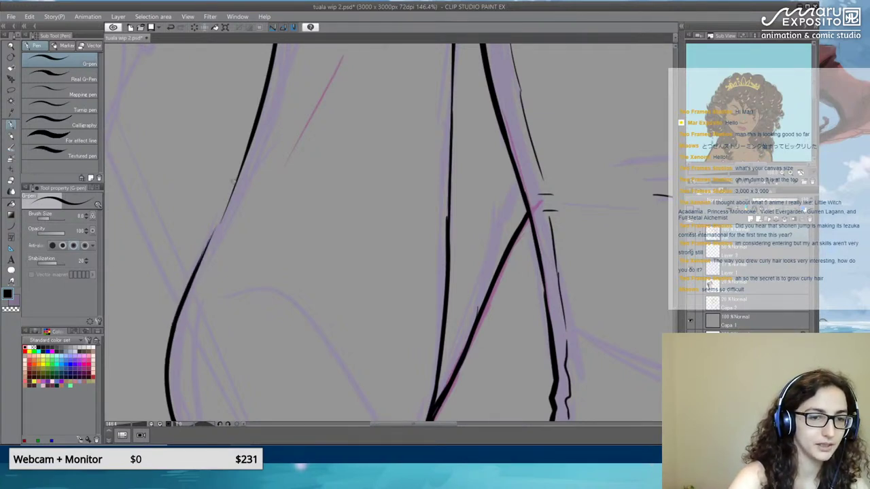
{"action": "left_click_drag", "start_coordinate": [191, 282], "coordinate": [222, 213]}
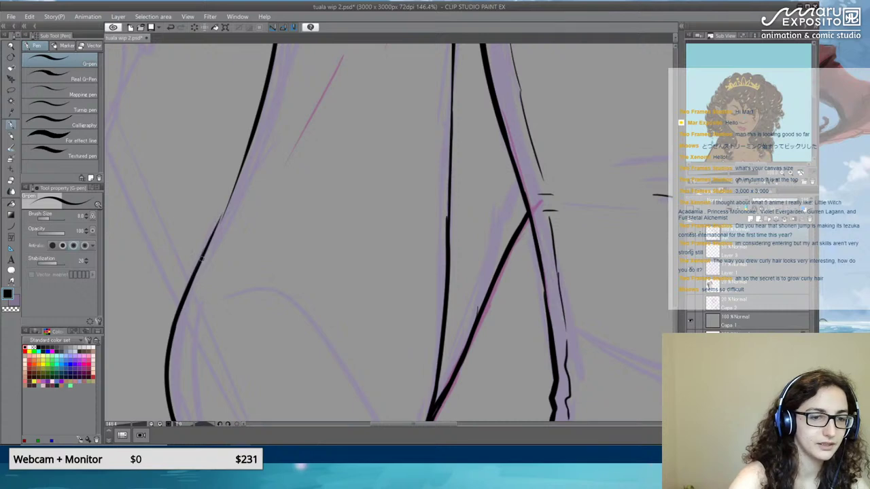
{"action": "left_click_drag", "start_coordinate": [201, 259], "coordinate": [232, 193]}
{"action": "left_click_drag", "start_coordinate": [208, 244], "coordinate": [245, 151]}
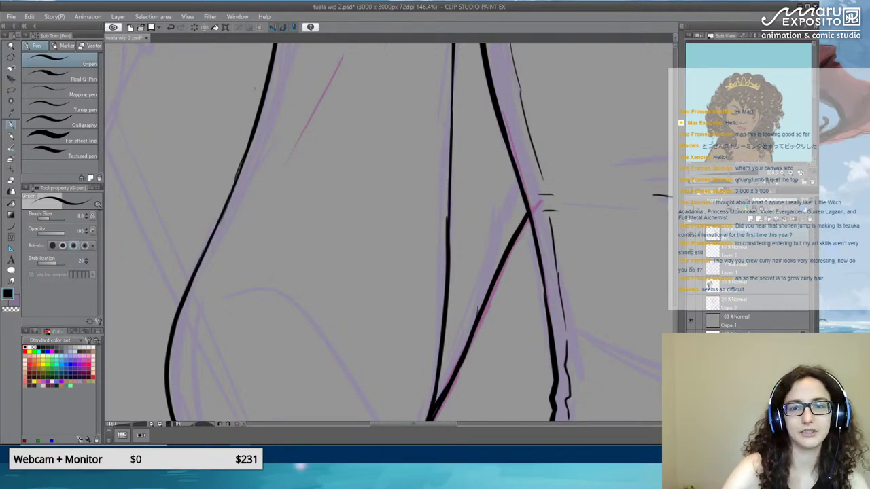
Extend the inner arm line at the elbow down to the canvas's lower edge over the magenta correction.
{"action": "scroll", "coordinate": [346, 88], "scroll_direction": "down", "scroll_amount": 10}
{"action": "scroll", "coordinate": [411, 134], "scroll_direction": "up", "scroll_amount": 7}
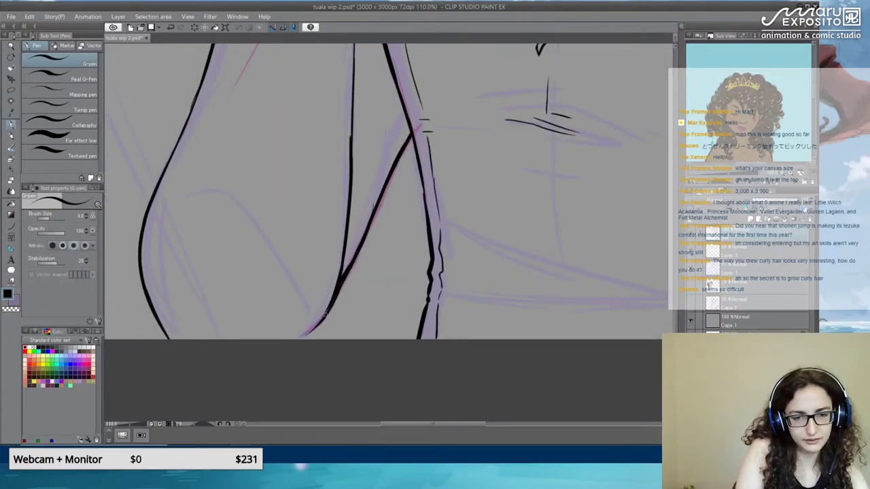
{"action": "left_click_drag", "start_coordinate": [325, 314], "coordinate": [298, 345]}
{"action": "key", "text": "ctrl+z"}
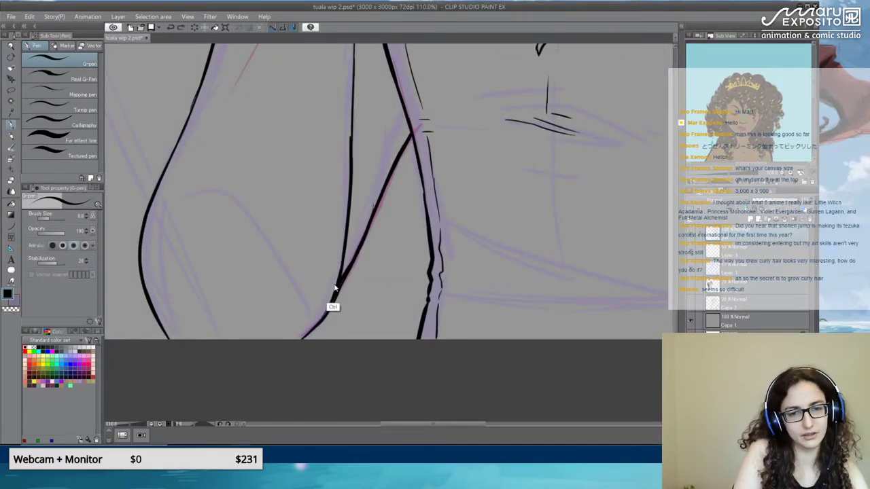
Ink the underside of the third finger above the two curled fingers, undoing the misplaced strokes.
{"action": "left_click_drag", "start_coordinate": [363, 209], "coordinate": [303, 416]}
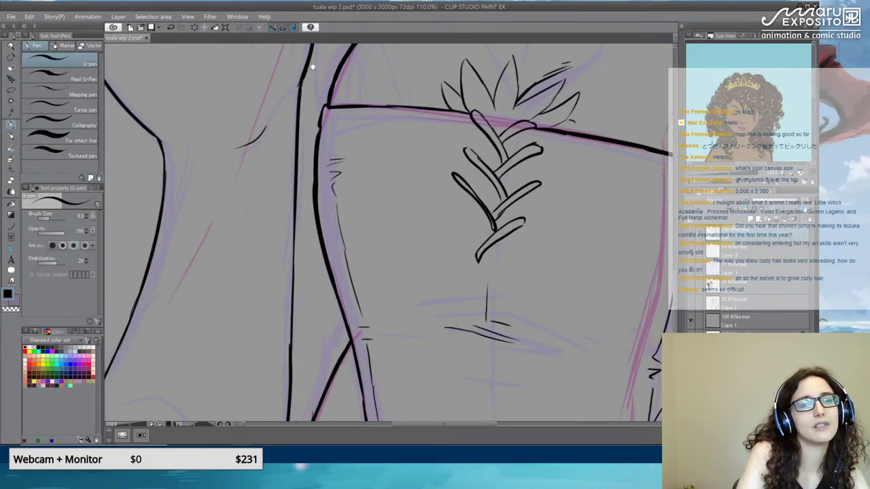
{"action": "left_click_drag", "start_coordinate": [312, 65], "coordinate": [276, 199]}
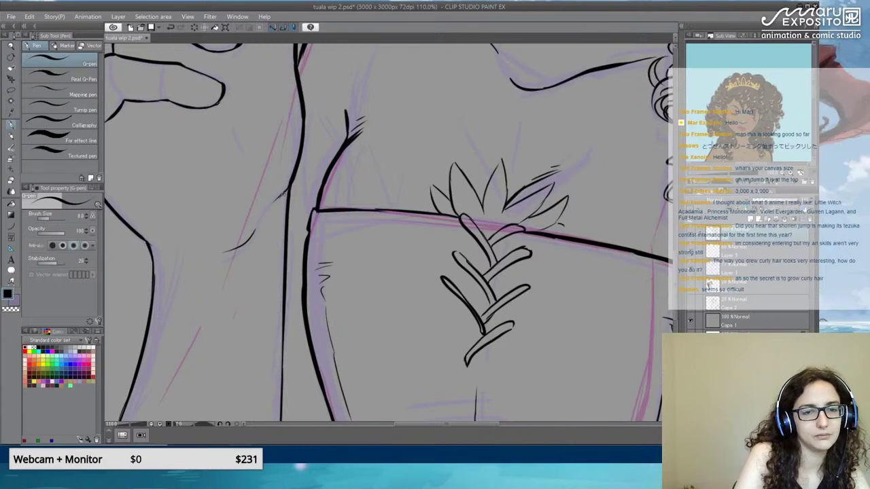
{"action": "left_click_drag", "start_coordinate": [300, 101], "coordinate": [360, 267]}
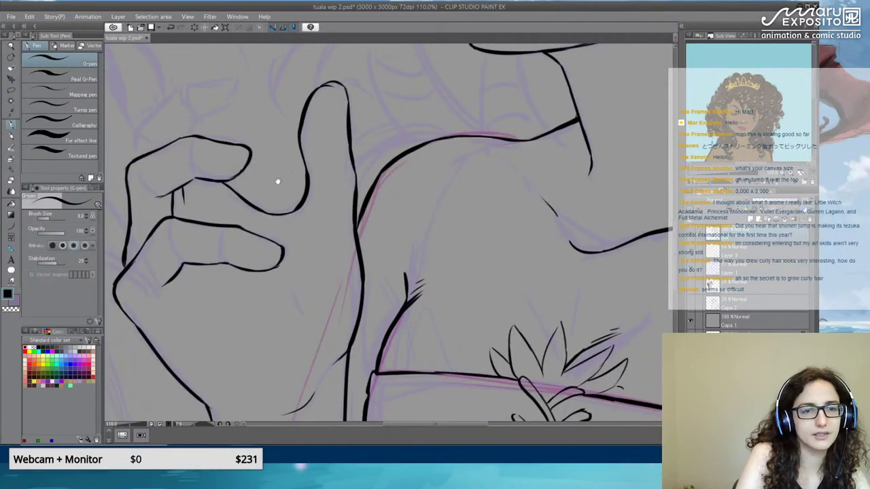
{"action": "mouse_move", "coordinate": [226, 138]}
{"action": "left_mouse_down"}
{"action": "mouse_move", "coordinate": [263, 208]}
{"action": "mouse_move", "coordinate": [221, 210]}
{"action": "mouse_move", "coordinate": [270, 176]}
{"action": "mouse_move", "coordinate": [232, 198]}
{"action": "mouse_move", "coordinate": [275, 162]}
{"action": "mouse_move", "coordinate": [270, 176]}
{"action": "left_mouse_up"}
{"action": "key", "text": "ctrl+z"}
{"action": "key", "text": "ctrl+z"}
{"action": "key", "text": "ctrl+z"}
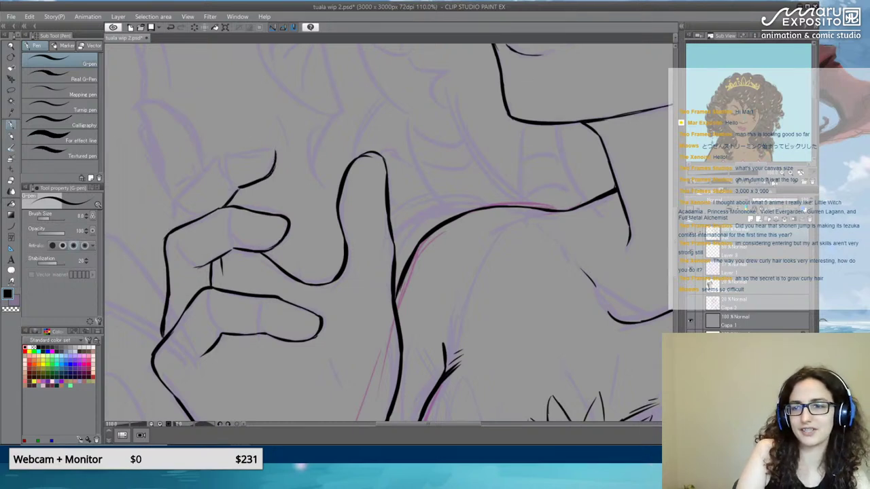
Switch the reference to the curly-haired princess in the pink dress and ink the third finger's upper contour from knuckle to fingertip.
{"action": "left_click", "coordinate": [793, 183]}
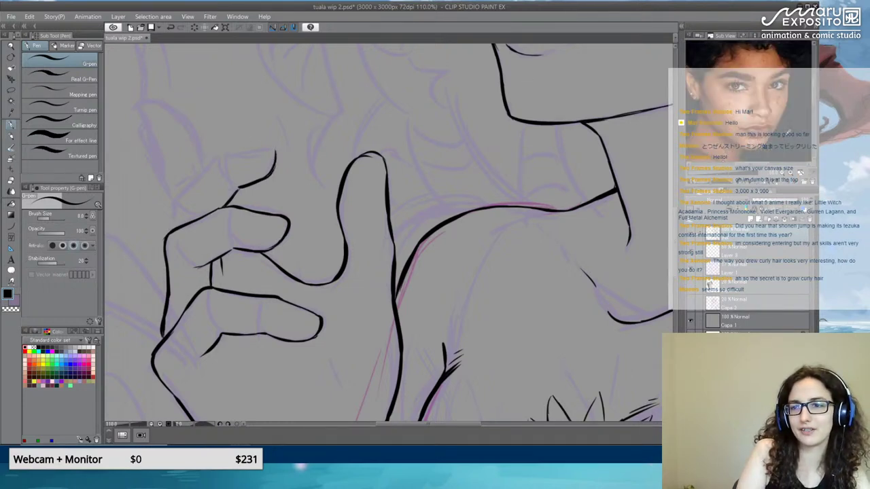
{"action": "left_click", "coordinate": [790, 182]}
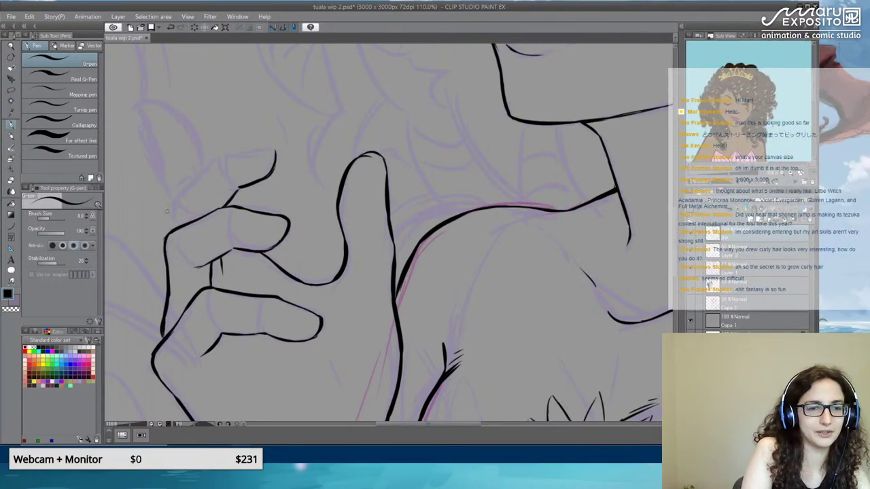
{"action": "mouse_move", "coordinate": [172, 223]}
{"action": "left_mouse_down"}
{"action": "mouse_move", "coordinate": [172, 231]}
{"action": "mouse_move", "coordinate": [190, 180]}
{"action": "left_mouse_up"}
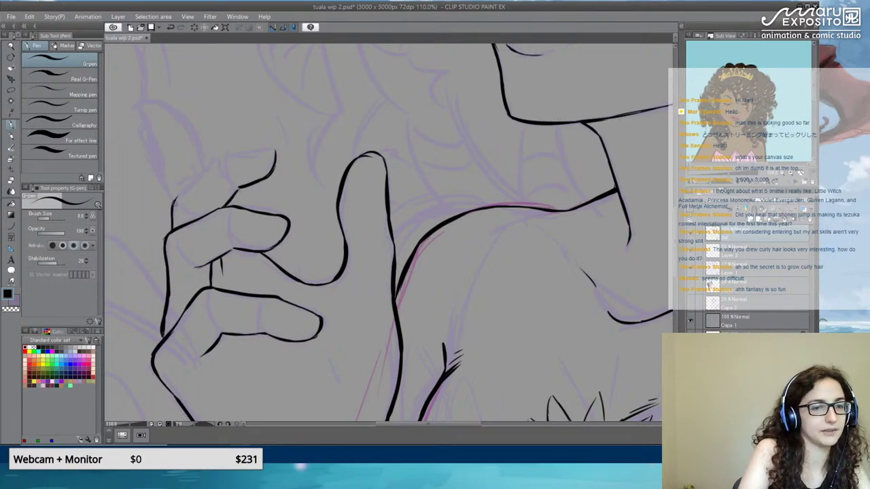
{"action": "mouse_move", "coordinate": [172, 209]}
{"action": "left_mouse_down"}
{"action": "mouse_move", "coordinate": [222, 156]}
{"action": "mouse_move", "coordinate": [275, 148]}
{"action": "mouse_move", "coordinate": [276, 160]}
{"action": "left_mouse_up"}
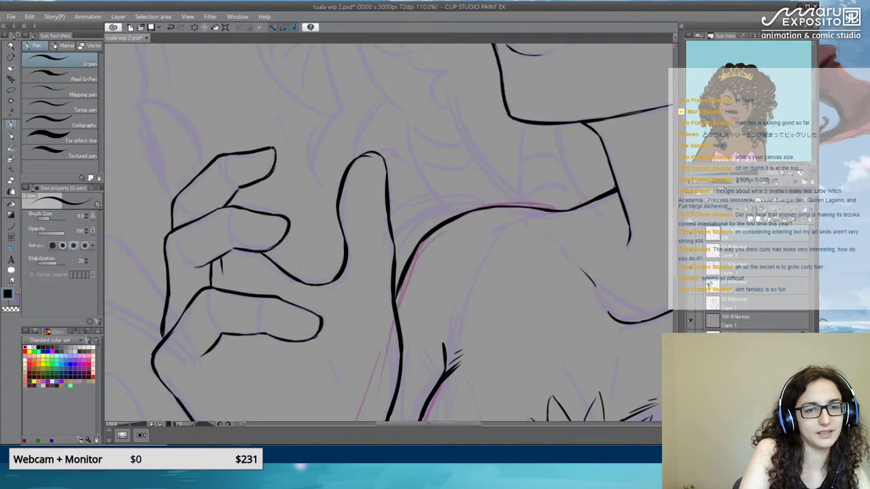
Ink both sides and the rounded tip of the raised finger above the curled fingers, and check the hand against the whole figure.
{"action": "left_click_drag", "start_coordinate": [180, 137], "coordinate": [198, 178]}
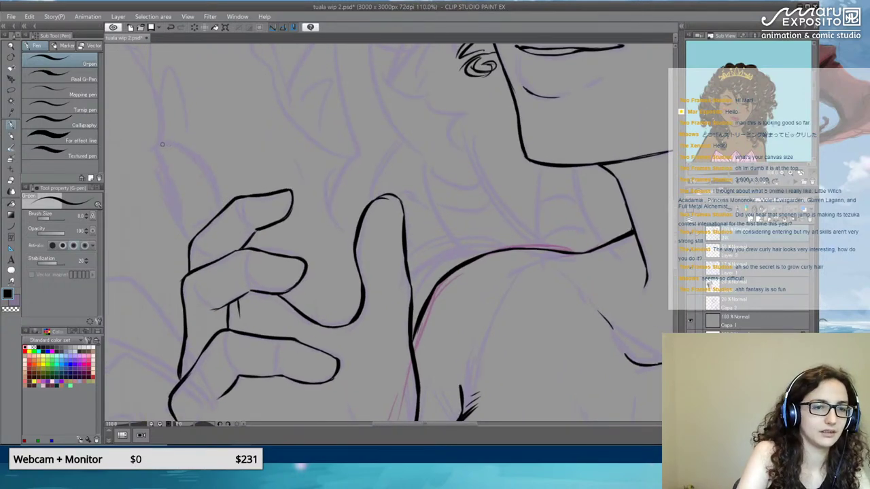
{"action": "mouse_move", "coordinate": [161, 144]}
{"action": "left_mouse_down"}
{"action": "mouse_move", "coordinate": [183, 142]}
{"action": "mouse_move", "coordinate": [194, 155]}
{"action": "mouse_move", "coordinate": [219, 210]}
{"action": "left_mouse_up"}
{"action": "left_click_drag", "start_coordinate": [204, 168], "coordinate": [212, 191]}
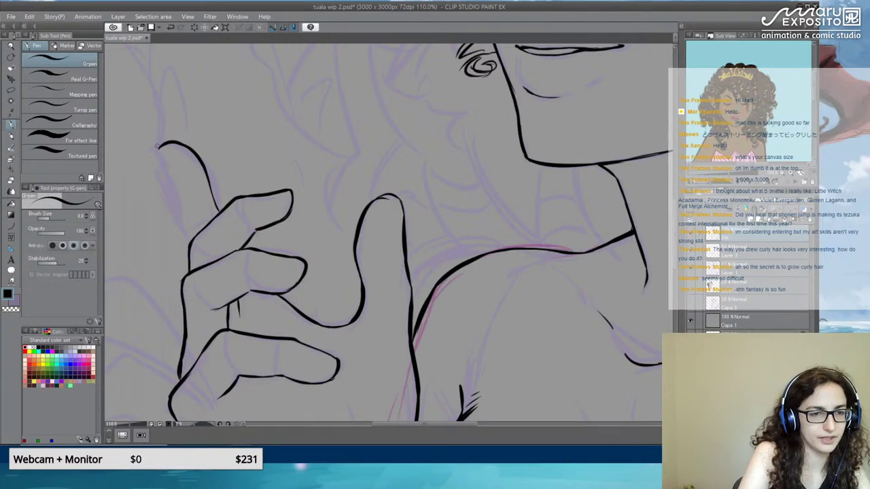
{"action": "left_click_drag", "start_coordinate": [159, 147], "coordinate": [191, 246]}
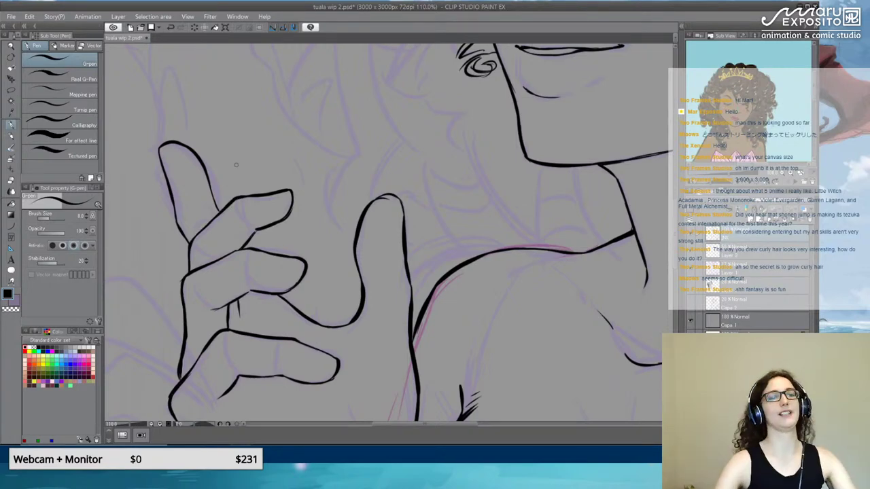
{"action": "scroll", "coordinate": [235, 165], "scroll_direction": "down", "scroll_amount": 6}
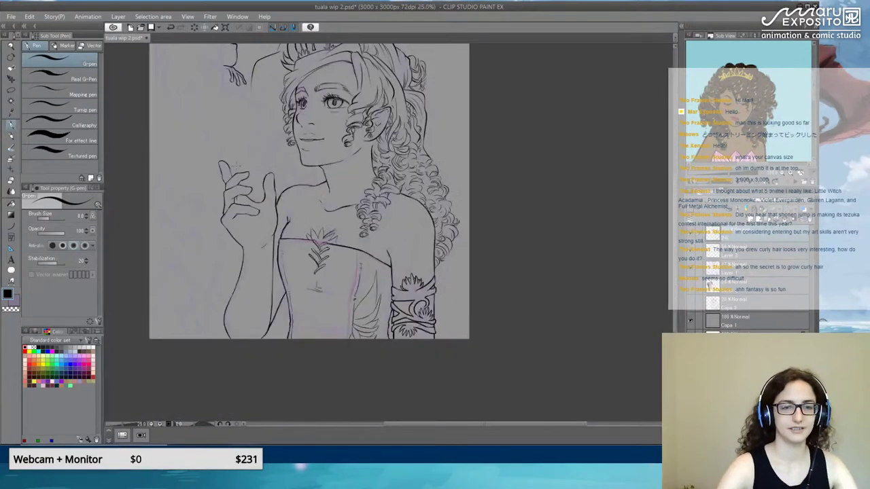
Examine the inked hand against the whole figure and the underlying photo reference, leaving the photo hidden.
{"action": "scroll", "coordinate": [264, 220], "scroll_direction": "up", "scroll_amount": 2}
{"action": "left_click_drag", "start_coordinate": [373, 167], "coordinate": [356, 198]}
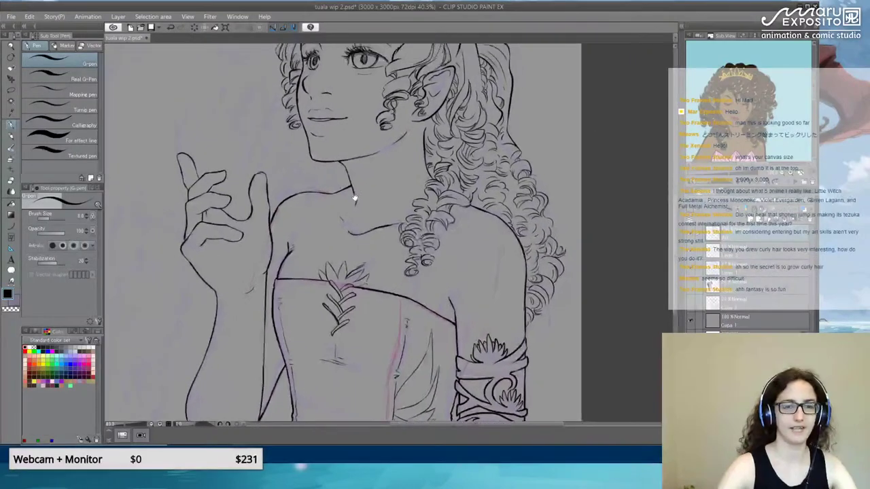
{"action": "scroll", "coordinate": [356, 198], "scroll_direction": "down", "scroll_amount": 2}
{"action": "scroll", "coordinate": [337, 208], "scroll_direction": "up", "scroll_amount": 1}
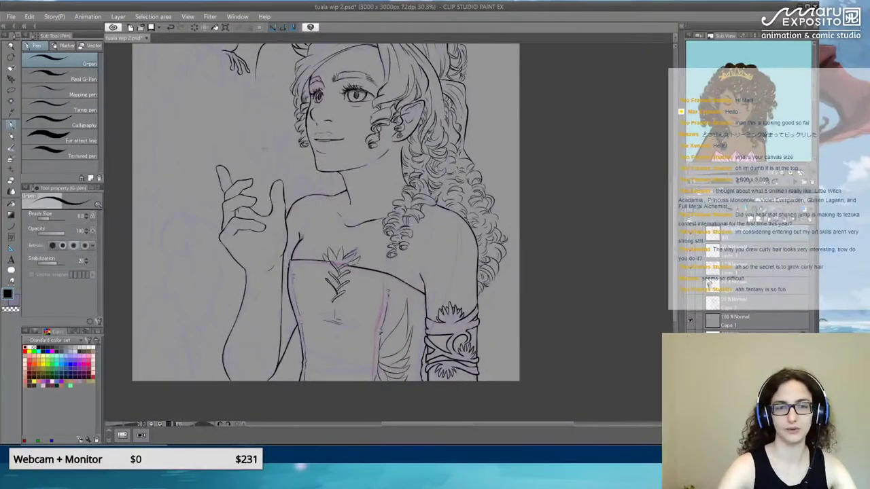
{"action": "left_click_drag", "start_coordinate": [268, 162], "coordinate": [305, 218]}
{"action": "scroll", "coordinate": [305, 223], "scroll_direction": "up", "scroll_amount": 6}
{"action": "scroll", "coordinate": [305, 226], "scroll_direction": "down", "scroll_amount": 5}
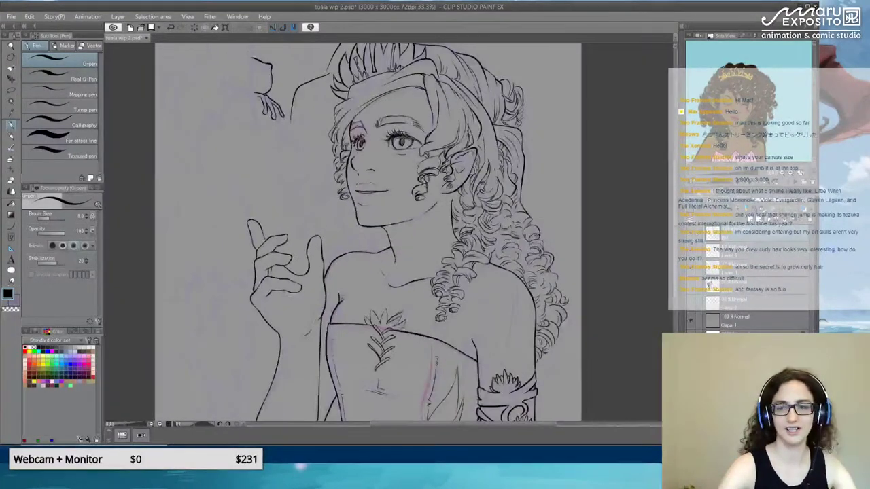
{"action": "left_click", "coordinate": [689, 290]}
{"action": "left_click", "coordinate": [689, 291]}
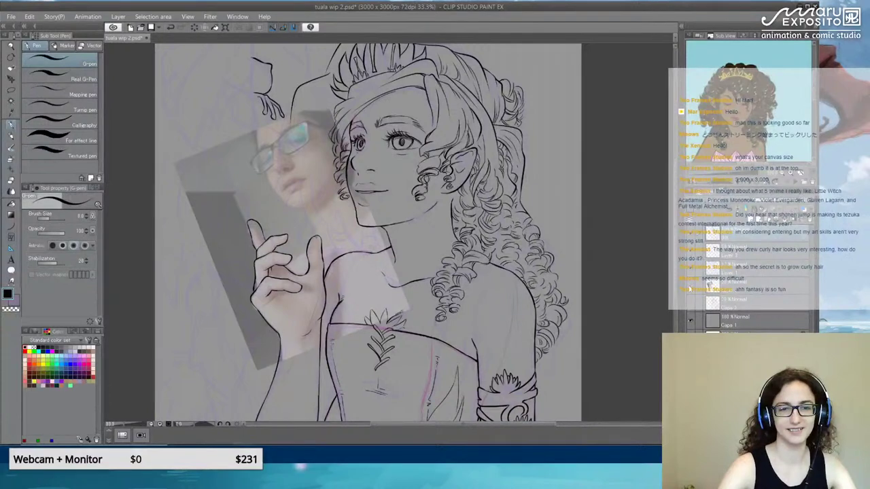
{"action": "left_click", "coordinate": [690, 290]}
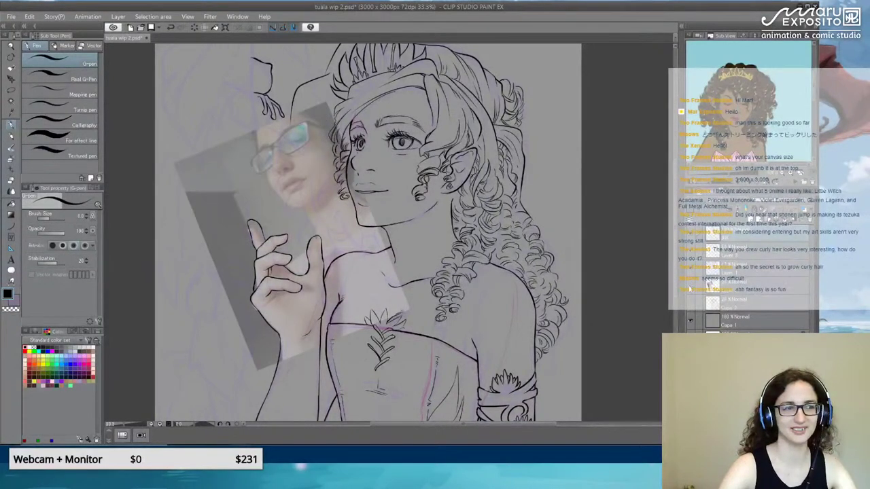
{"action": "left_click", "coordinate": [690, 292]}
{"action": "left_click", "coordinate": [690, 292]}
{"action": "left_click", "coordinate": [690, 293]}
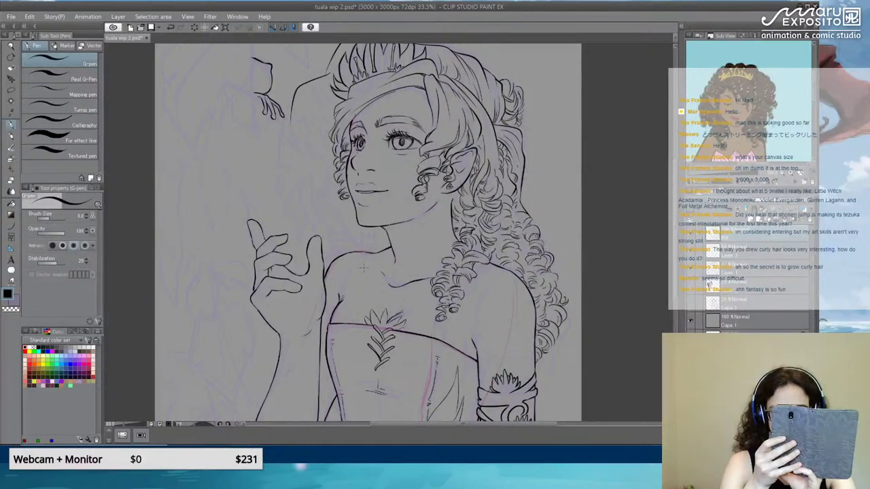
Select the purple sketch layer and raise its opacity so the sketch shows strongly beneath the ink.
{"action": "left_click", "coordinate": [776, 264]}
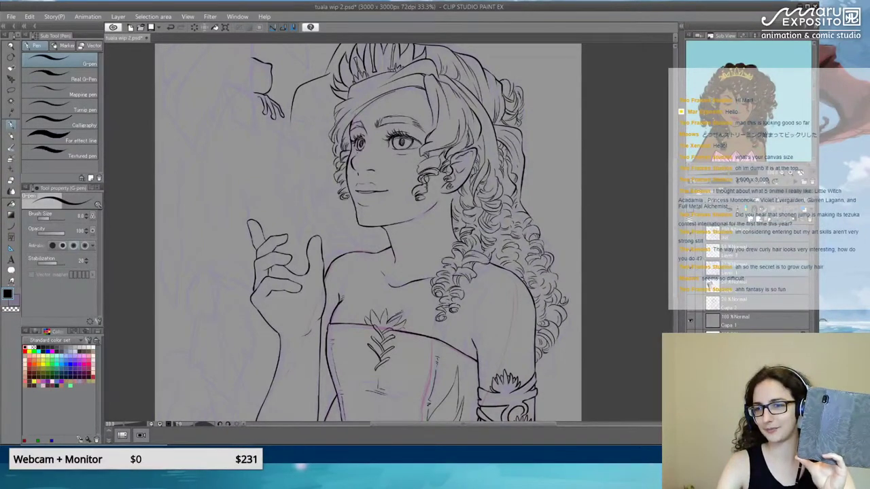
{"action": "left_click", "coordinate": [775, 203]}
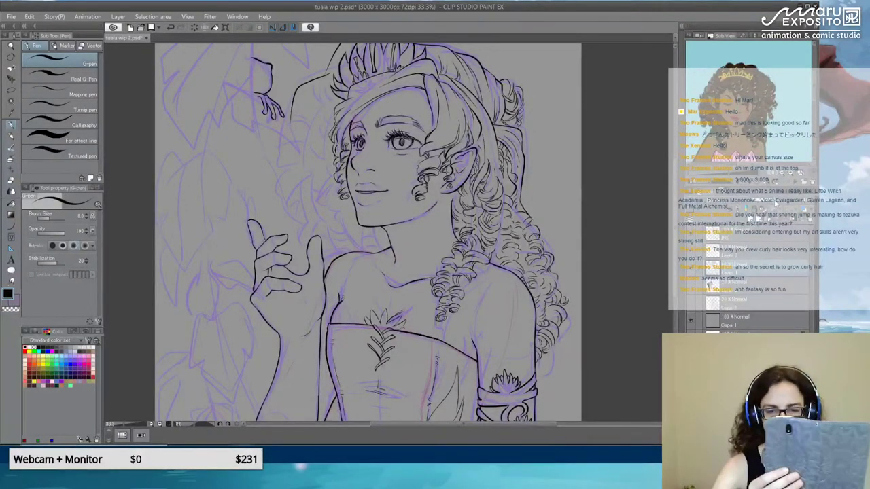
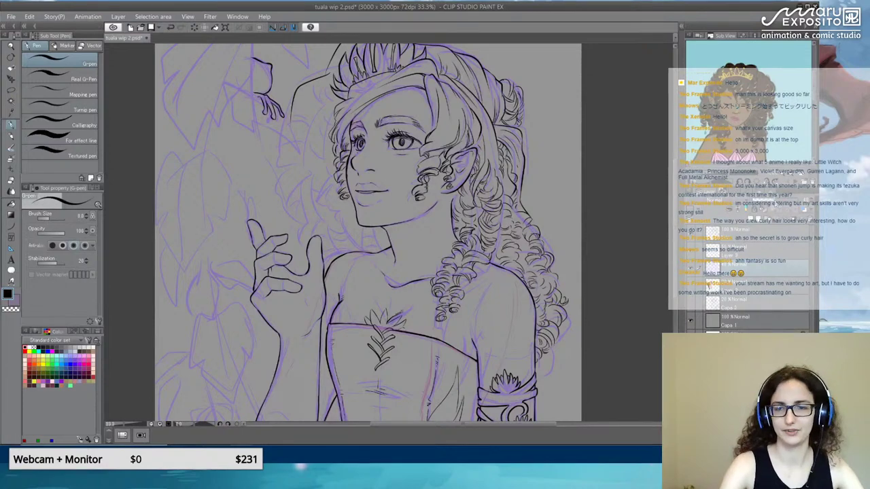
Find and hide the layer holding the magenta corrections, keep the purple sketch visible, and save the drawing.
{"action": "key", "text": "ctrl+minus"}
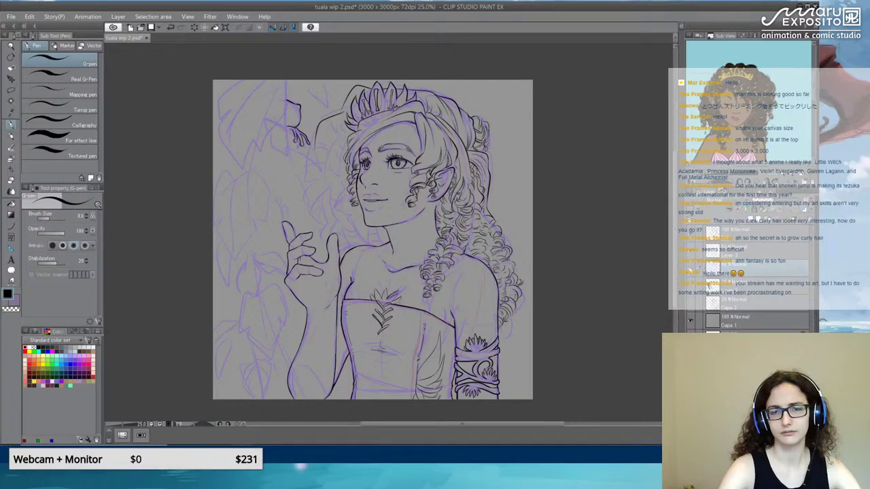
{"action": "left_click", "coordinate": [690, 270]}
{"action": "left_click", "coordinate": [690, 270]}
{"action": "left_click", "coordinate": [690, 254]}
{"action": "left_click", "coordinate": [690, 254]}
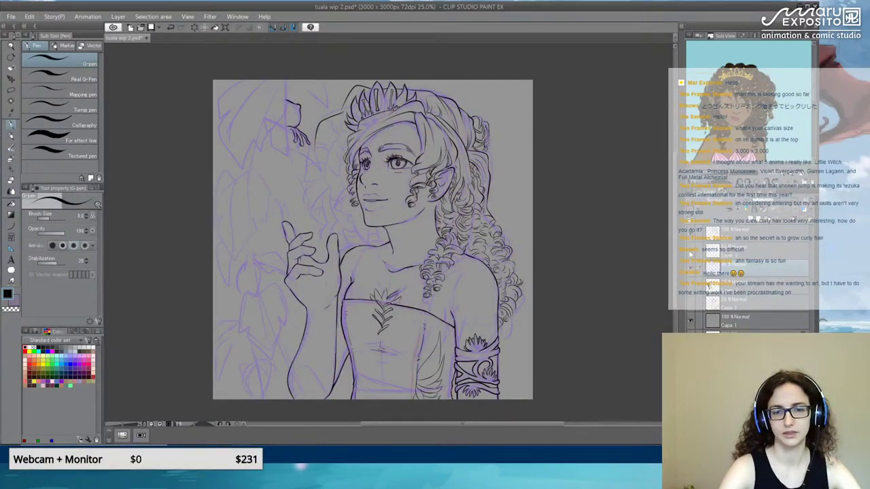
{"action": "left_click", "coordinate": [690, 254]}
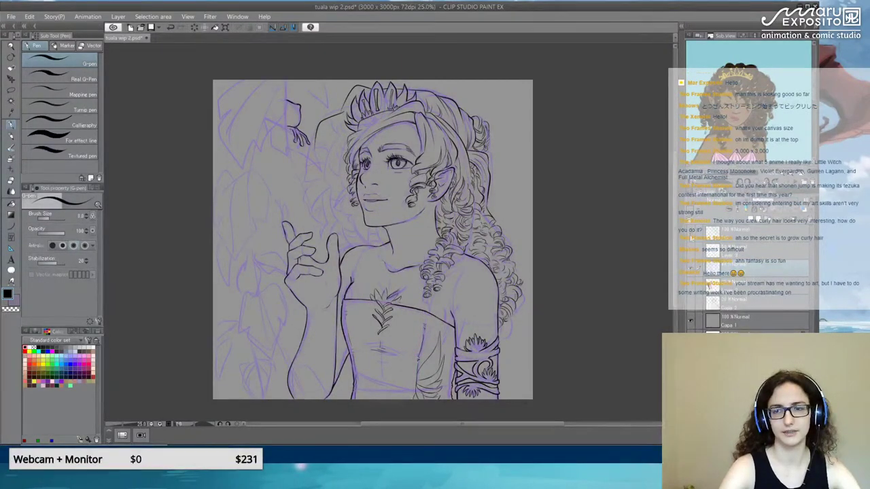
{"action": "left_click", "coordinate": [691, 253]}
{"action": "left_click", "coordinate": [691, 254]}
{"action": "key", "text": "ctrl+s"}
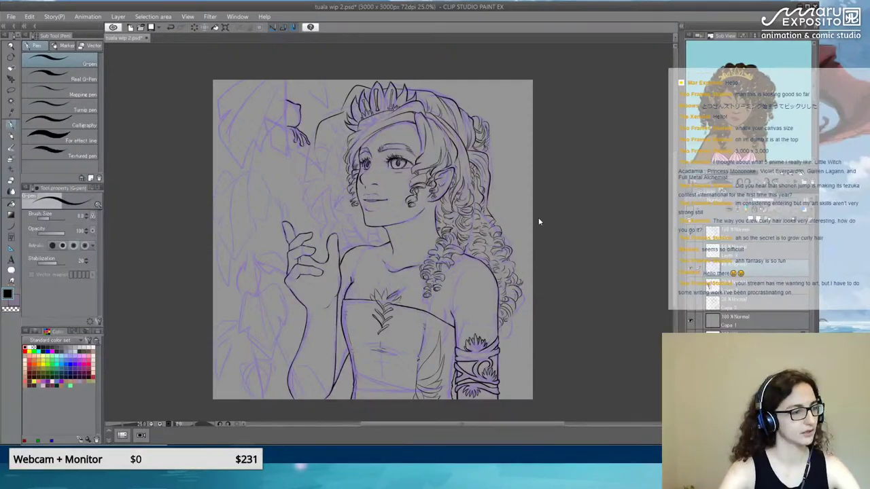
Ink short hair strands where the hair outline meets the outer base of the crown on the frog's side.
{"action": "scroll", "coordinate": [371, 136], "scroll_direction": "up", "scroll_amount": 2}
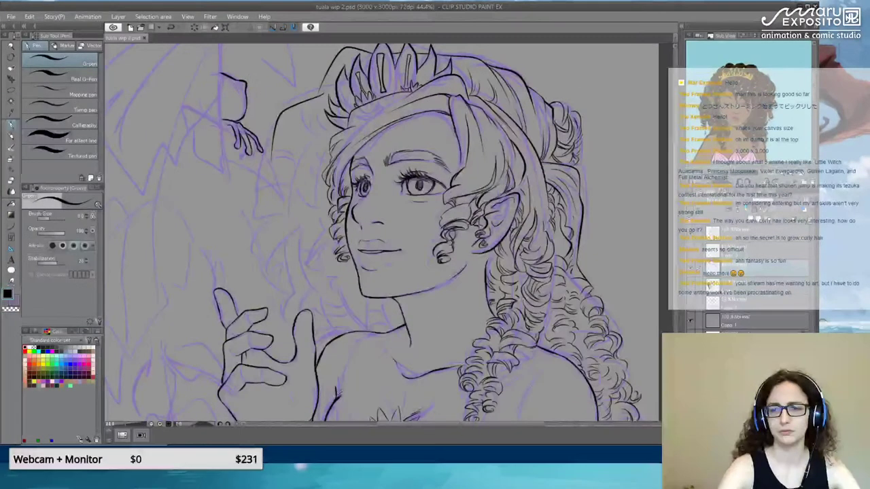
{"action": "scroll", "coordinate": [347, 252], "scroll_direction": "up", "scroll_amount": 3}
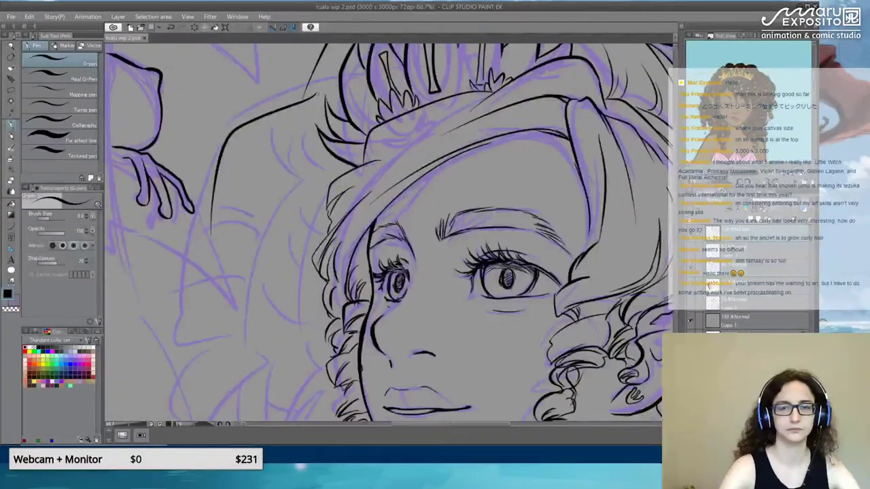
{"action": "scroll", "coordinate": [347, 252], "scroll_direction": "up", "scroll_amount": 2}
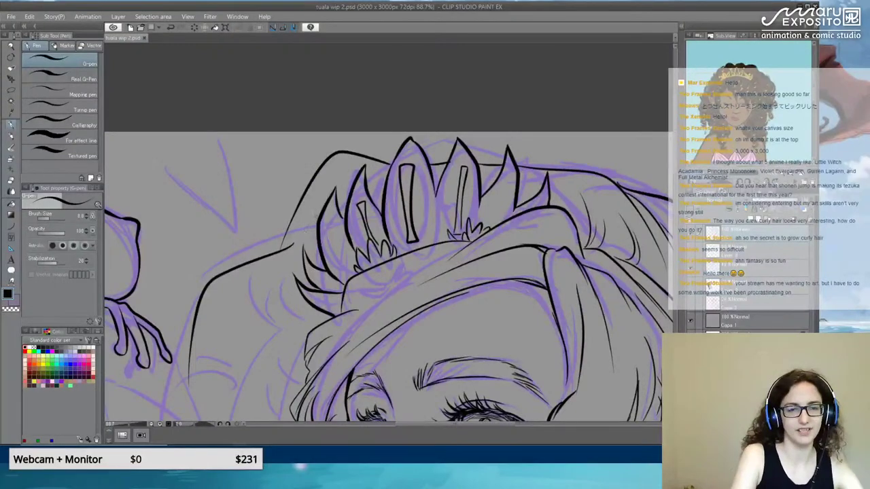
{"action": "left_click_drag", "start_coordinate": [316, 218], "coordinate": [291, 239]}
{"action": "mouse_move", "coordinate": [294, 235]}
{"action": "left_mouse_down"}
{"action": "mouse_move", "coordinate": [283, 252]}
{"action": "mouse_move", "coordinate": [310, 237]}
{"action": "left_mouse_up"}
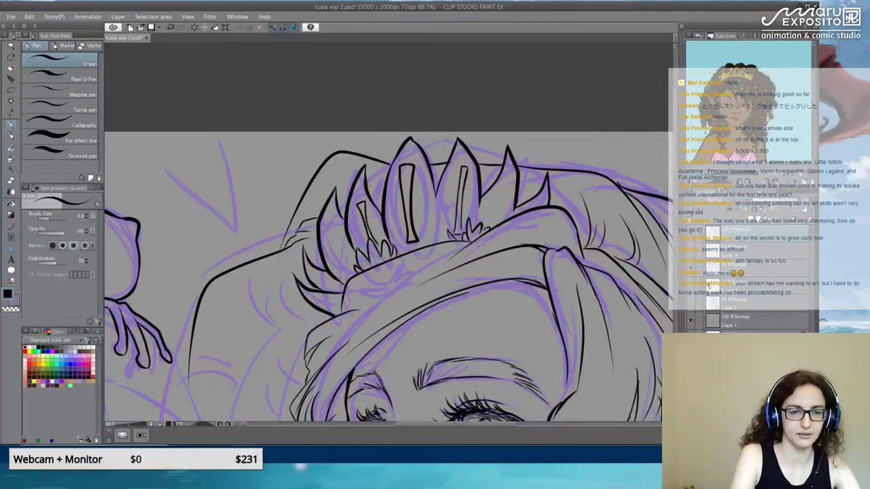
{"action": "key", "text": "ctrl+z"}
{"action": "left_click_drag", "start_coordinate": [278, 253], "coordinate": [284, 246]}
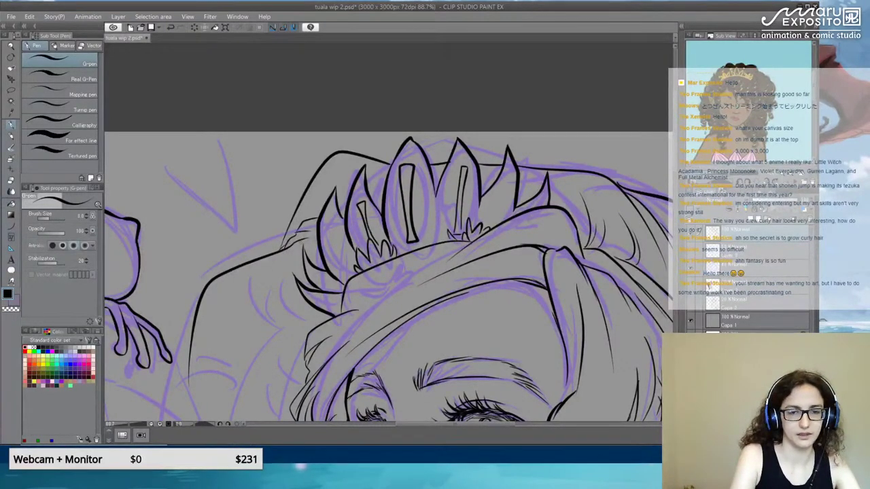
Ink hair strands between the crown spikes farthest from the frog, and an inner strand line in the hair mass between the frog and the face.
{"action": "left_click_drag", "start_coordinate": [603, 251], "coordinate": [435, 243]}
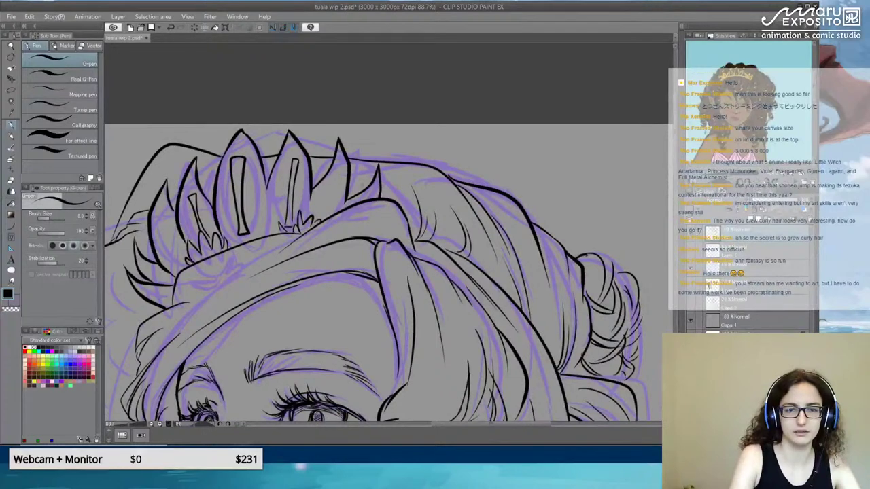
{"action": "mouse_move", "coordinate": [367, 189]}
{"action": "left_mouse_down"}
{"action": "mouse_move", "coordinate": [311, 180]}
{"action": "mouse_move", "coordinate": [327, 182]}
{"action": "left_mouse_up"}
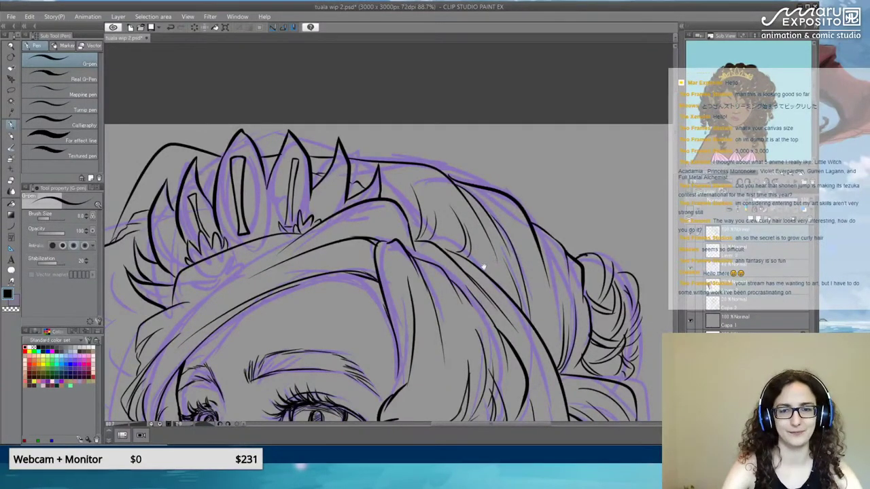
{"action": "left_click_drag", "start_coordinate": [484, 266], "coordinate": [469, 190]}
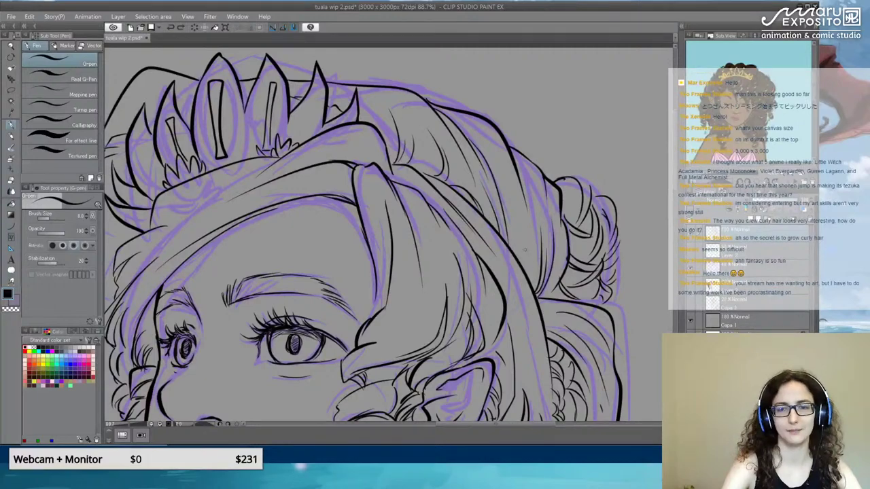
{"action": "left_click_drag", "start_coordinate": [342, 366], "coordinate": [569, 316]}
{"action": "mouse_move", "coordinate": [338, 132]}
{"action": "left_mouse_down"}
{"action": "mouse_move", "coordinate": [294, 129]}
{"action": "mouse_move", "coordinate": [272, 154]}
{"action": "mouse_move", "coordinate": [283, 143]}
{"action": "mouse_move", "coordinate": [256, 155]}
{"action": "mouse_move", "coordinate": [250, 180]}
{"action": "left_mouse_up"}
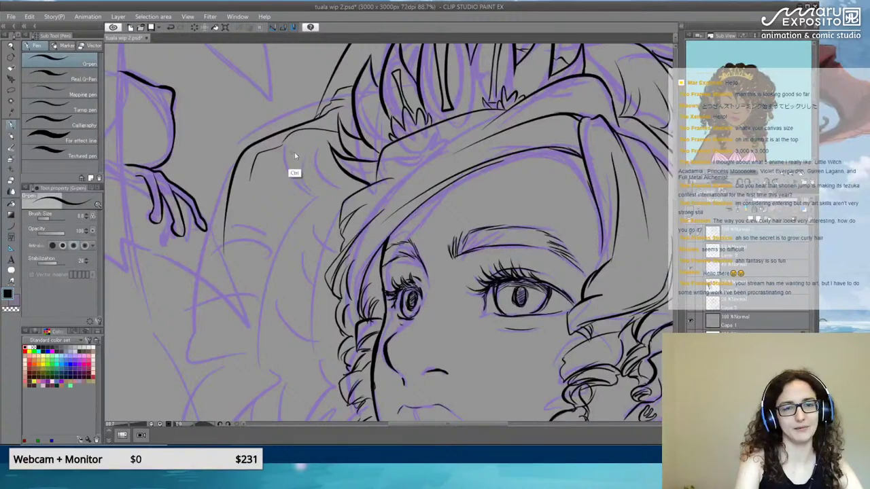
Undo the last inner strands drawn inside the outer hair outline beside the crown.
{"action": "key", "text": "ctrl+z"}
{"action": "key", "text": "ctrl+z"}
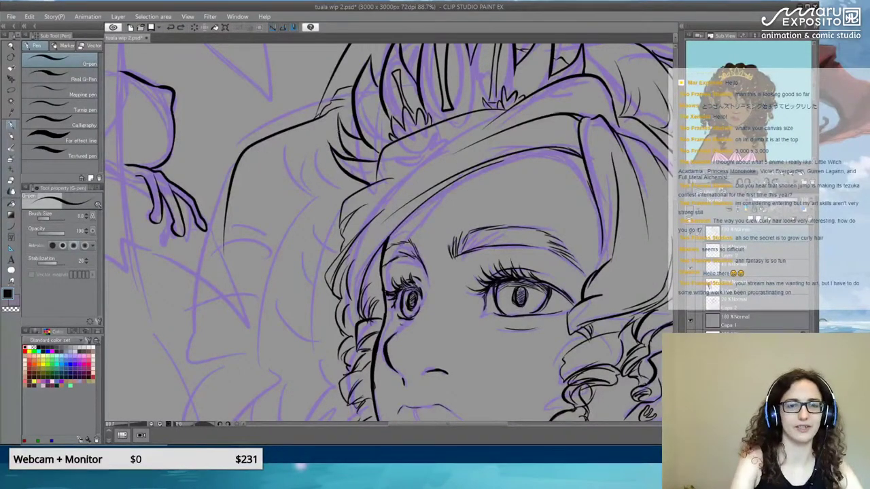
{"action": "mouse_move", "coordinate": [340, 123]}
{"action": "left_mouse_down"}
{"action": "mouse_move", "coordinate": [338, 115]}
{"action": "mouse_move", "coordinate": [343, 134]}
{"action": "left_mouse_up"}
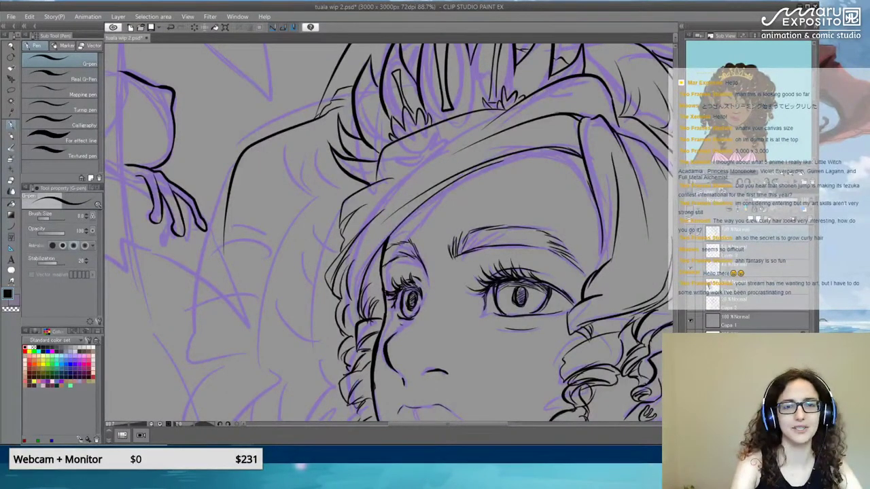
Ink the first curl of a hanging ringlet at the lower end of the outer hair outline, with short strands above it.
{"action": "left_click_drag", "start_coordinate": [409, 88], "coordinate": [406, 141]}
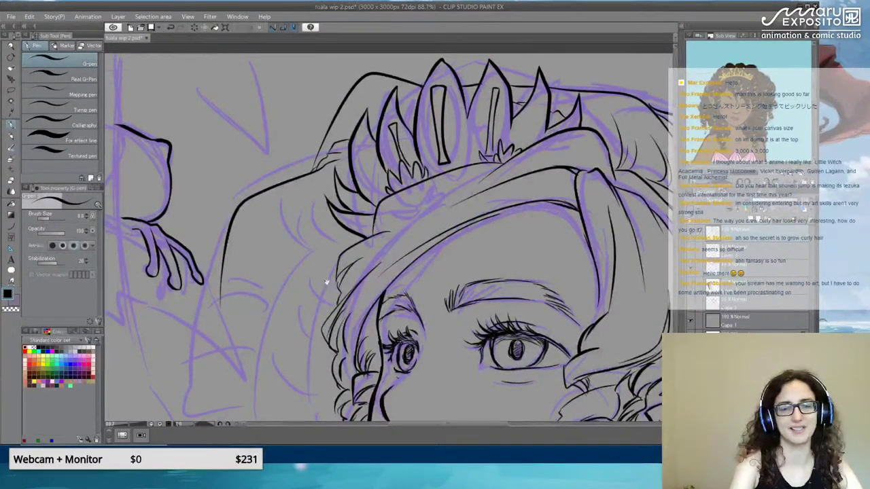
{"action": "left_click_drag", "start_coordinate": [326, 280], "coordinate": [409, 173]}
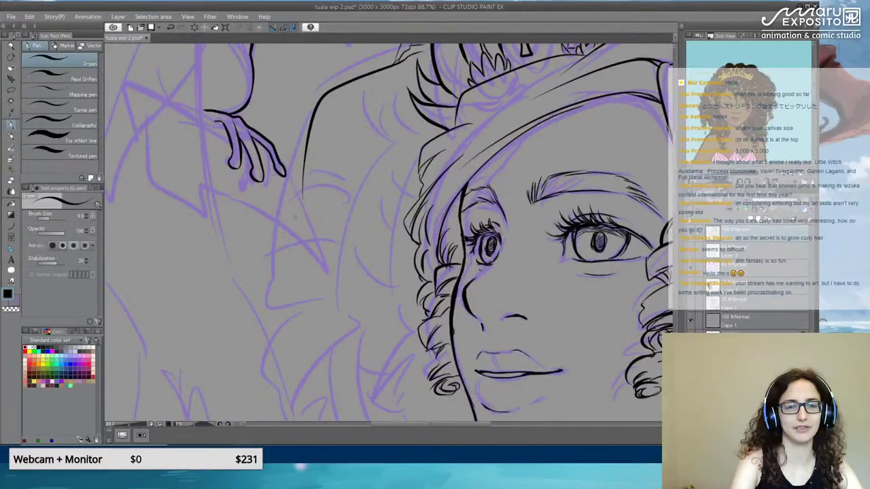
{"action": "mouse_move", "coordinate": [306, 199]}
{"action": "left_mouse_down"}
{"action": "mouse_move", "coordinate": [289, 220]}
{"action": "mouse_move", "coordinate": [324, 194]}
{"action": "mouse_move", "coordinate": [292, 216]}
{"action": "left_mouse_up"}
{"action": "mouse_move", "coordinate": [293, 215]}
{"action": "left_mouse_down"}
{"action": "mouse_move", "coordinate": [291, 232]}
{"action": "mouse_move", "coordinate": [331, 236]}
{"action": "mouse_move", "coordinate": [322, 202]}
{"action": "left_mouse_up"}
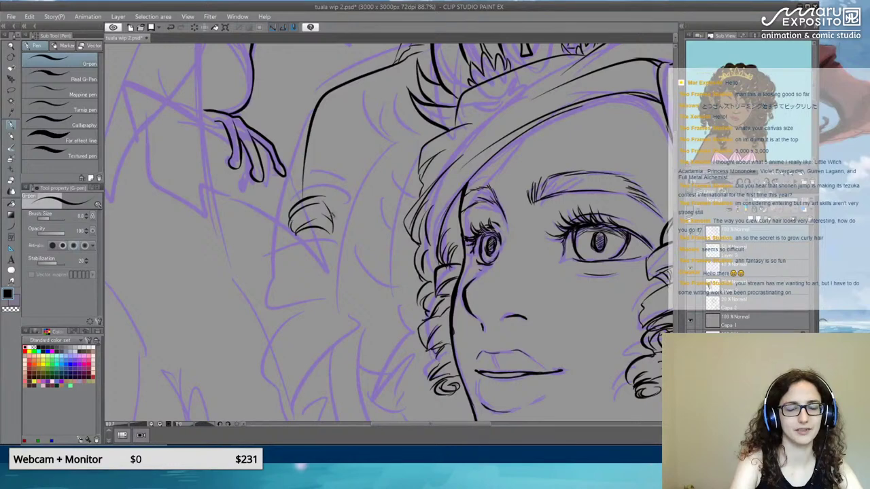
{"action": "mouse_move", "coordinate": [309, 196]}
{"action": "left_mouse_down"}
{"action": "mouse_move", "coordinate": [344, 166]}
{"action": "mouse_move", "coordinate": [328, 181]}
{"action": "left_mouse_up"}
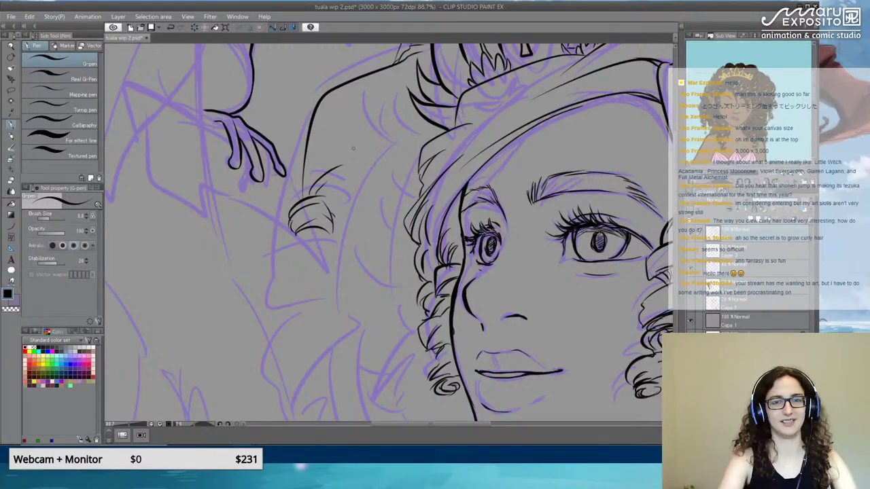
Extend the ringlet beside the face downward with a second shaded curl and the opening strokes of a third.
{"action": "scroll", "coordinate": [472, 169], "scroll_direction": "down", "scroll_amount": 3}
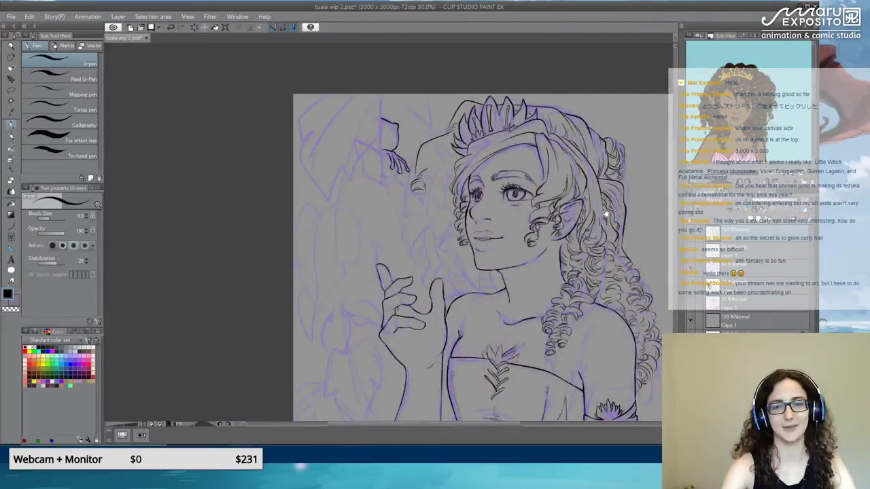
{"action": "left_click_drag", "start_coordinate": [608, 213], "coordinate": [446, 184]}
{"action": "scroll", "coordinate": [442, 153], "scroll_direction": "up", "scroll_amount": 2}
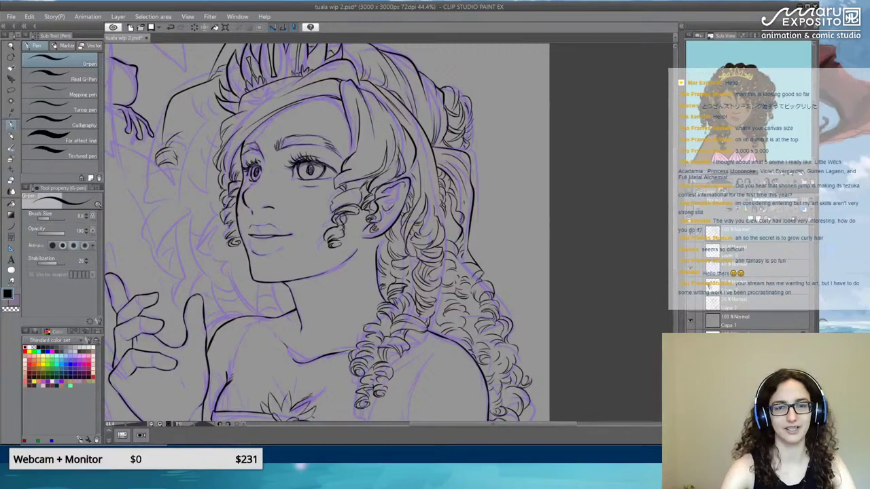
{"action": "scroll", "coordinate": [182, 115], "scroll_direction": "up", "scroll_amount": 3}
{"action": "left_click_drag", "start_coordinate": [591, 137], "coordinate": [541, 174]}
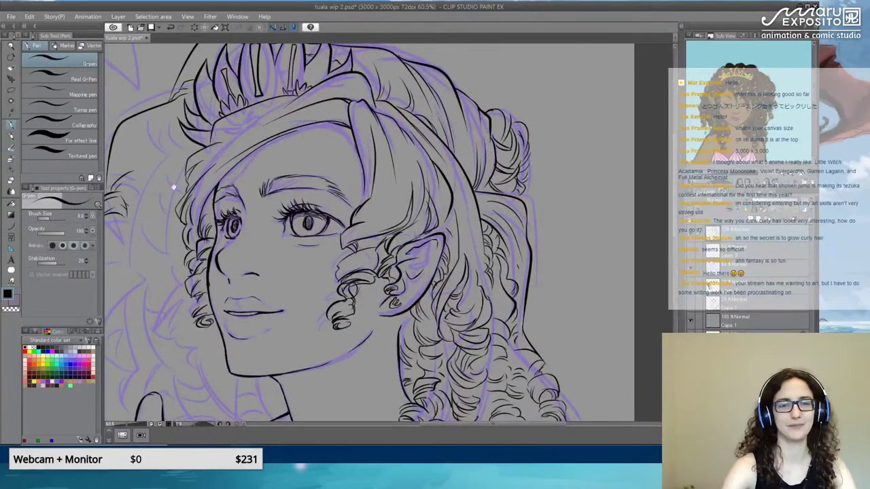
{"action": "left_click_drag", "start_coordinate": [237, 210], "coordinate": [422, 168]}
{"action": "scroll", "coordinate": [421, 168], "scroll_direction": "up", "scroll_amount": 2}
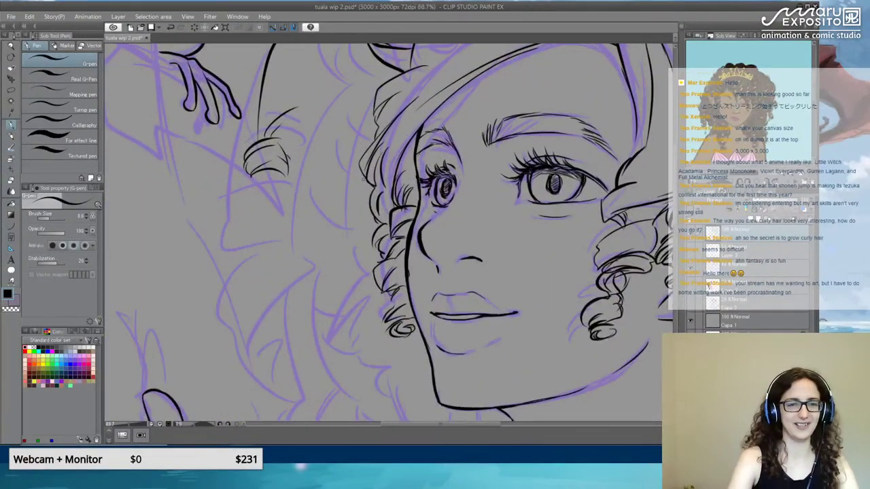
{"action": "mouse_move", "coordinate": [254, 172]}
{"action": "left_mouse_down"}
{"action": "mouse_move", "coordinate": [256, 187]}
{"action": "mouse_move", "coordinate": [235, 220]}
{"action": "mouse_move", "coordinate": [258, 208]}
{"action": "mouse_move", "coordinate": [238, 231]}
{"action": "mouse_move", "coordinate": [277, 216]}
{"action": "left_mouse_up"}
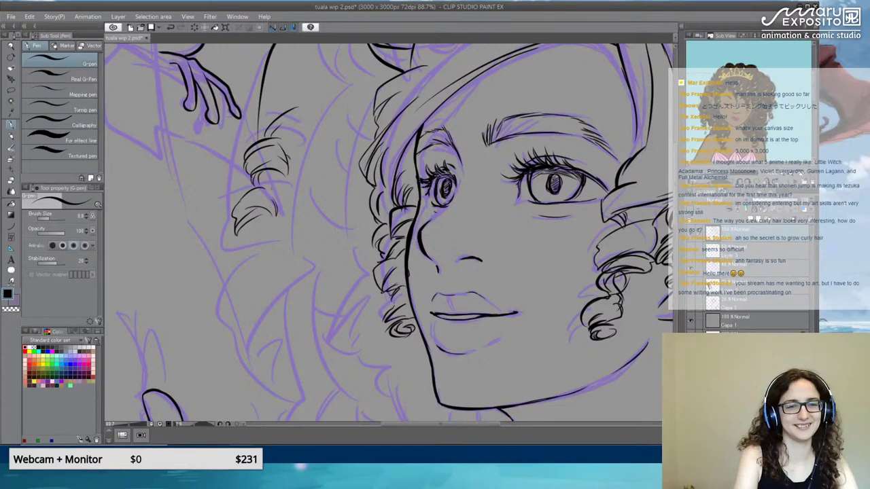
{"action": "mouse_move", "coordinate": [281, 171]}
{"action": "left_mouse_down"}
{"action": "mouse_move", "coordinate": [269, 187]}
{"action": "mouse_move", "coordinate": [282, 212]}
{"action": "left_mouse_up"}
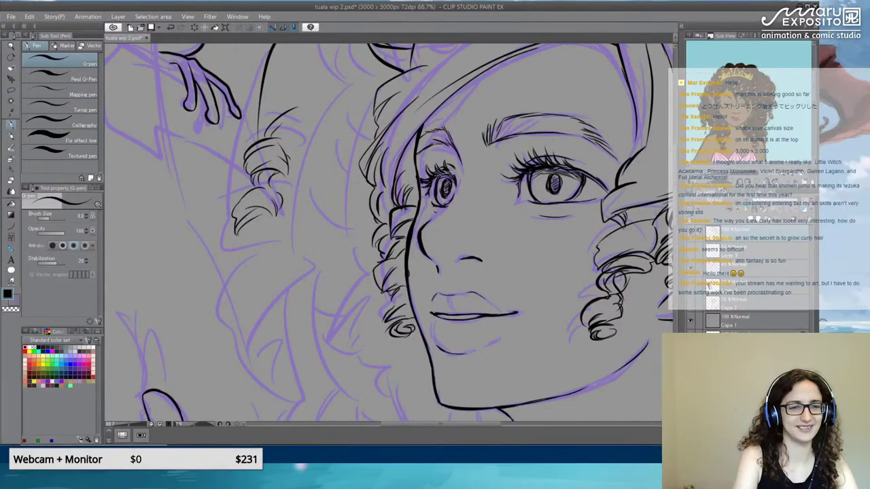
{"action": "mouse_move", "coordinate": [237, 234]}
{"action": "left_mouse_down"}
{"action": "mouse_move", "coordinate": [261, 221]}
{"action": "mouse_move", "coordinate": [247, 227]}
{"action": "mouse_move", "coordinate": [257, 231]}
{"action": "mouse_move", "coordinate": [247, 264]}
{"action": "left_mouse_up"}
{"action": "mouse_move", "coordinate": [239, 250]}
{"action": "left_mouse_down"}
{"action": "mouse_move", "coordinate": [262, 247]}
{"action": "mouse_move", "coordinate": [277, 313]}
{"action": "mouse_move", "coordinate": [300, 284]}
{"action": "mouse_move", "coordinate": [250, 311]}
{"action": "mouse_move", "coordinate": [306, 315]}
{"action": "mouse_move", "coordinate": [260, 332]}
{"action": "mouse_move", "coordinate": [307, 362]}
{"action": "mouse_move", "coordinate": [278, 367]}
{"action": "mouse_move", "coordinate": [295, 419]}
{"action": "left_mouse_up"}
Sketch a spring-like spiral below the ringlet and build its loops up with repeated curved hair strokes.
{"action": "scroll", "coordinate": [367, 326], "scroll_direction": "down", "scroll_amount": 3}
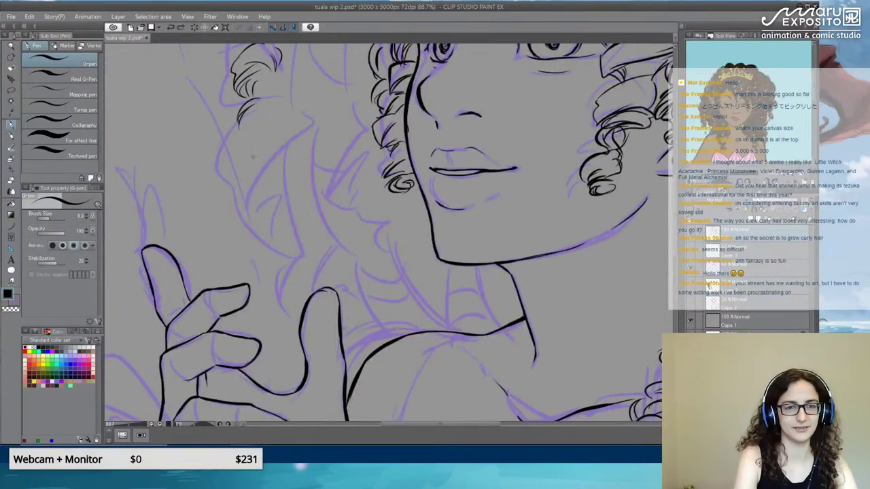
{"action": "mouse_move", "coordinate": [237, 155]}
{"action": "left_mouse_down"}
{"action": "mouse_move", "coordinate": [240, 228]}
{"action": "mouse_move", "coordinate": [297, 265]}
{"action": "mouse_move", "coordinate": [287, 313]}
{"action": "left_mouse_up"}
{"action": "mouse_move", "coordinate": [237, 185]}
{"action": "left_mouse_down"}
{"action": "mouse_move", "coordinate": [233, 203]}
{"action": "mouse_move", "coordinate": [264, 191]}
{"action": "mouse_move", "coordinate": [290, 204]}
{"action": "mouse_move", "coordinate": [289, 215]}
{"action": "left_mouse_up"}
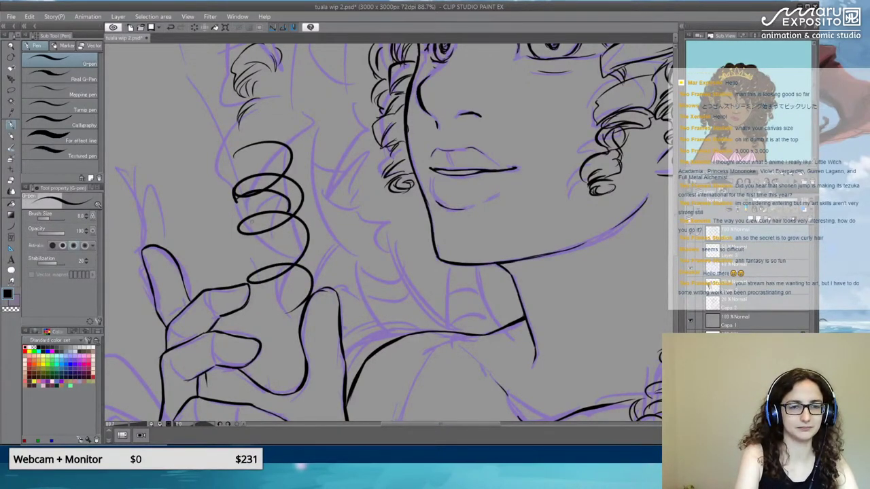
{"action": "mouse_move", "coordinate": [236, 226]}
{"action": "left_mouse_down"}
{"action": "mouse_move", "coordinate": [242, 244]}
{"action": "mouse_move", "coordinate": [272, 239]}
{"action": "mouse_move", "coordinate": [296, 262]}
{"action": "left_mouse_up"}
{"action": "mouse_move", "coordinate": [259, 217]}
{"action": "left_mouse_down"}
{"action": "mouse_move", "coordinate": [238, 235]}
{"action": "mouse_move", "coordinate": [255, 242]}
{"action": "mouse_move", "coordinate": [281, 221]}
{"action": "mouse_move", "coordinate": [299, 253]}
{"action": "mouse_move", "coordinate": [276, 262]}
{"action": "mouse_move", "coordinate": [293, 258]}
{"action": "mouse_move", "coordinate": [290, 268]}
{"action": "mouse_move", "coordinate": [245, 267]}
{"action": "mouse_move", "coordinate": [310, 264]}
{"action": "mouse_move", "coordinate": [290, 265]}
{"action": "left_mouse_up"}
{"action": "mouse_move", "coordinate": [252, 274]}
{"action": "left_mouse_down"}
{"action": "mouse_move", "coordinate": [296, 280]}
{"action": "mouse_move", "coordinate": [295, 312]}
{"action": "left_mouse_up"}
{"action": "left_click_drag", "start_coordinate": [296, 271], "coordinate": [306, 303]}
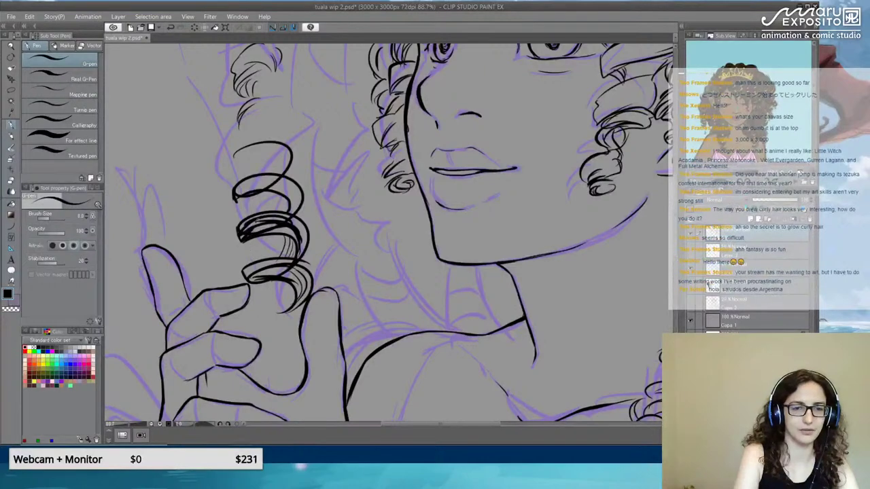
{"action": "mouse_move", "coordinate": [245, 238]}
{"action": "left_mouse_down"}
{"action": "mouse_move", "coordinate": [237, 258]}
{"action": "mouse_move", "coordinate": [309, 289]}
{"action": "mouse_move", "coordinate": [272, 297]}
{"action": "mouse_move", "coordinate": [304, 328]}
{"action": "left_mouse_up"}
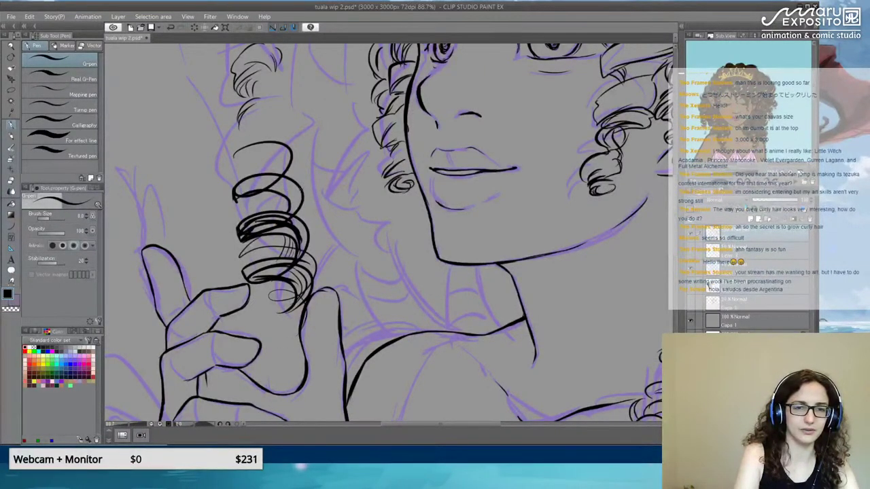
{"action": "left_click_drag", "start_coordinate": [306, 188], "coordinate": [307, 227]}
{"action": "left_click_drag", "start_coordinate": [251, 190], "coordinate": [266, 169]}
{"action": "left_click_drag", "start_coordinate": [253, 170], "coordinate": [271, 156]}
Undo the spring-like spiral and all of its hair strokes below the ringlet.
{"action": "key", "text": "ctrl+z"}
{"action": "key", "text": "ctrl+z"}
{"action": "key", "text": "ctrl+z"}
{"action": "key", "text": "ctrl+z"}
{"action": "key", "text": "ctrl+z"}
{"action": "key", "text": "ctrl+z"}
{"action": "key", "text": "ctrl+z"}
{"action": "key", "text": "ctrl+z"}
{"action": "key", "text": "ctrl+z"}
{"action": "key", "text": "ctrl+z"}
{"action": "key", "text": "ctrl+z"}
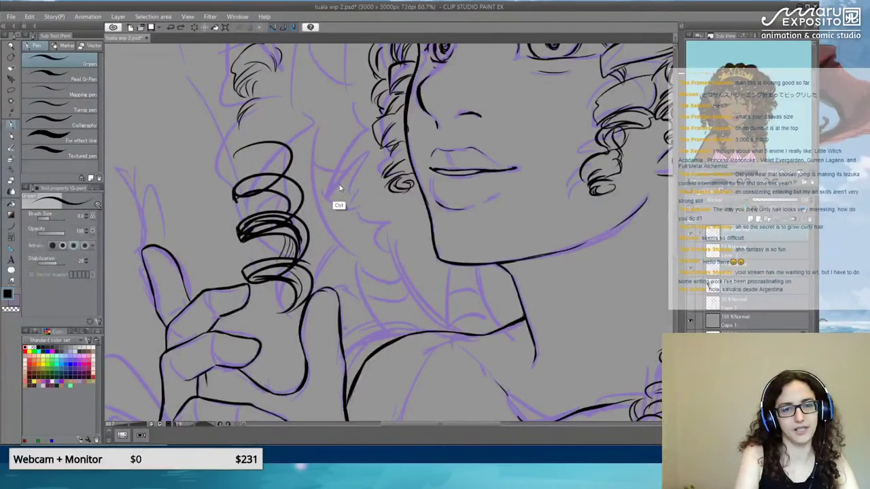
{"action": "key", "text": "ctrl+z"}
{"action": "key", "text": "ctrl+z"}
{"action": "key", "text": "ctrl+z"}
{"action": "key", "text": "ctrl+z"}
{"action": "key", "text": "ctrl+z"}
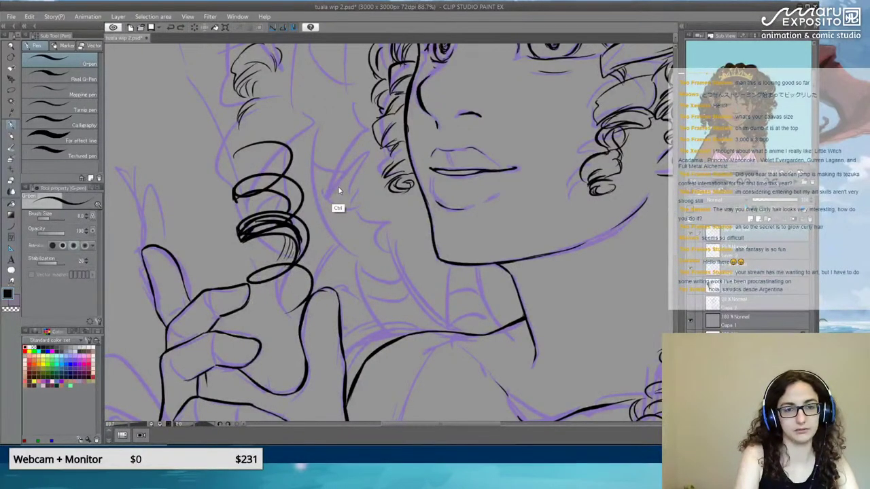
{"action": "key", "text": "ctrl+z"}
{"action": "key", "text": "ctrl+z"}
{"action": "key", "text": "ctrl+z"}
{"action": "key", "text": "ctrl+z"}
{"action": "key", "text": "ctrl+z"}
{"action": "key", "text": "ctrl+z"}
{"action": "key", "text": "ctrl+z"}
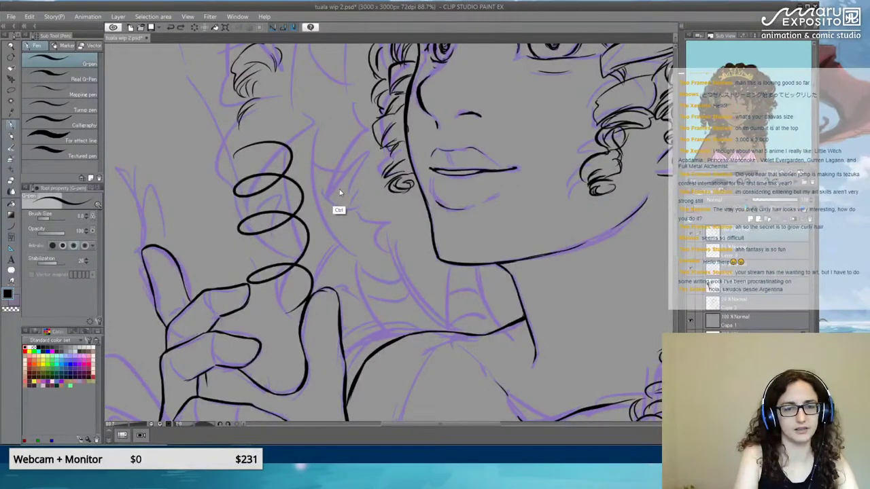
{"action": "key", "text": "ctrl+z"}
Ink curly strands in the hair beside the crown's lower tips and touch up the ringlet's second curl.
{"action": "scroll", "coordinate": [389, 233], "scroll_direction": "up", "scroll_amount": 5}
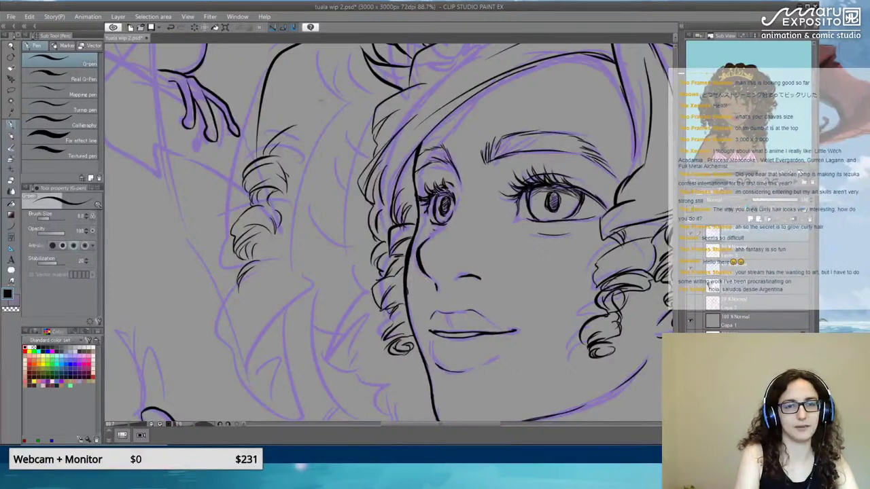
{"action": "mouse_move", "coordinate": [331, 87]}
{"action": "left_mouse_down"}
{"action": "mouse_move", "coordinate": [302, 104]}
{"action": "mouse_move", "coordinate": [298, 125]}
{"action": "left_mouse_up"}
{"action": "mouse_move", "coordinate": [357, 62]}
{"action": "left_mouse_down"}
{"action": "mouse_move", "coordinate": [339, 70]}
{"action": "mouse_move", "coordinate": [331, 103]}
{"action": "left_mouse_up"}
{"action": "mouse_move", "coordinate": [331, 103]}
{"action": "left_mouse_down"}
{"action": "mouse_move", "coordinate": [360, 78]}
{"action": "mouse_move", "coordinate": [328, 116]}
{"action": "left_mouse_up"}
{"action": "left_click_drag", "start_coordinate": [332, 285], "coordinate": [359, 172]}
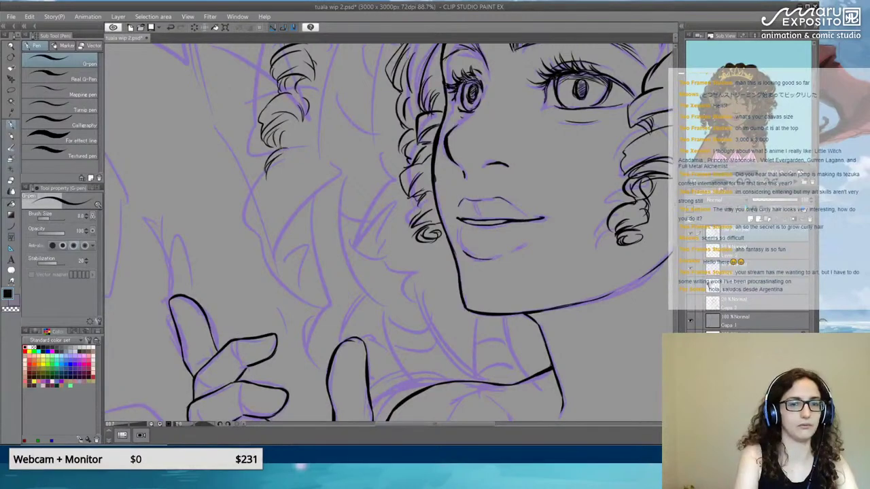
{"action": "mouse_move", "coordinate": [282, 149]}
{"action": "left_mouse_down"}
{"action": "mouse_move", "coordinate": [303, 148]}
{"action": "mouse_move", "coordinate": [294, 123]}
{"action": "mouse_move", "coordinate": [291, 132]}
{"action": "left_mouse_up"}
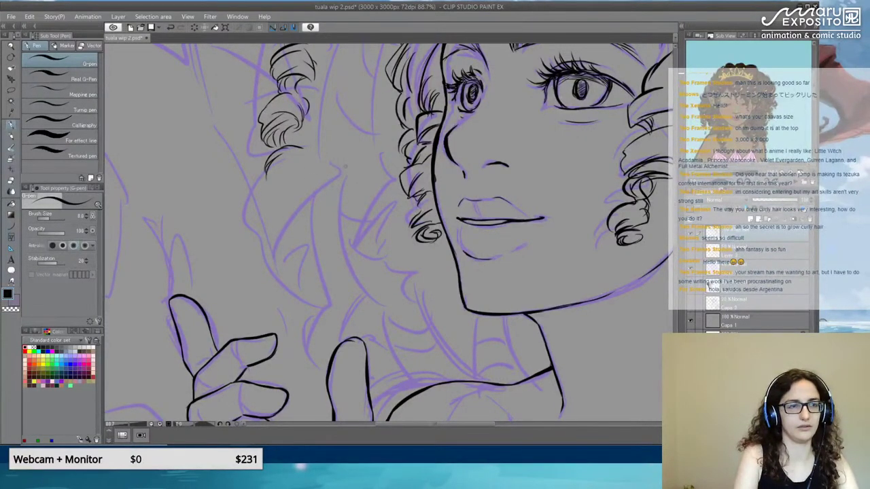
Try two loose spiral curl guides between the ringlet and the chin, and undo them.
{"action": "mouse_move", "coordinate": [334, 165]}
{"action": "left_mouse_down"}
{"action": "mouse_move", "coordinate": [293, 196]}
{"action": "mouse_move", "coordinate": [317, 221]}
{"action": "mouse_move", "coordinate": [344, 213]}
{"action": "mouse_move", "coordinate": [321, 214]}
{"action": "mouse_move", "coordinate": [311, 249]}
{"action": "mouse_move", "coordinate": [334, 243]}
{"action": "mouse_move", "coordinate": [334, 273]}
{"action": "left_mouse_up"}
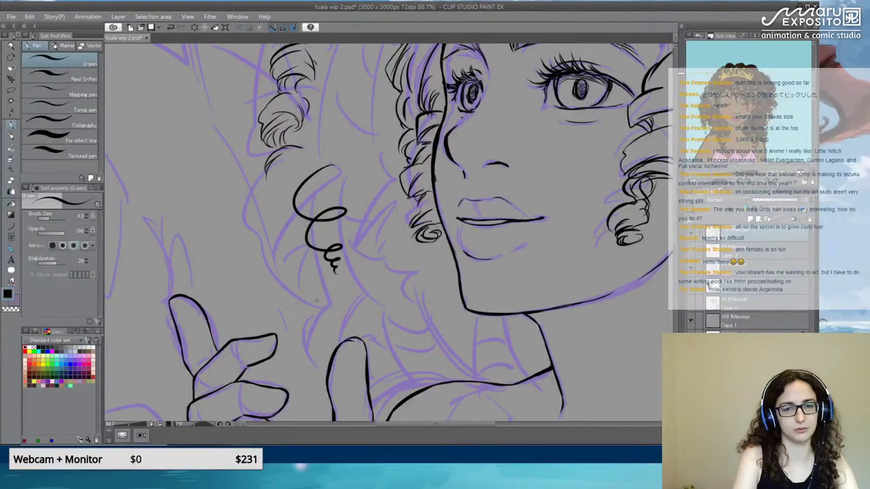
{"action": "mouse_move", "coordinate": [391, 231]}
{"action": "left_mouse_down"}
{"action": "mouse_move", "coordinate": [393, 253]}
{"action": "mouse_move", "coordinate": [367, 284]}
{"action": "mouse_move", "coordinate": [389, 275]}
{"action": "mouse_move", "coordinate": [337, 297]}
{"action": "mouse_move", "coordinate": [329, 322]}
{"action": "mouse_move", "coordinate": [364, 316]}
{"action": "mouse_move", "coordinate": [387, 261]}
{"action": "left_mouse_up"}
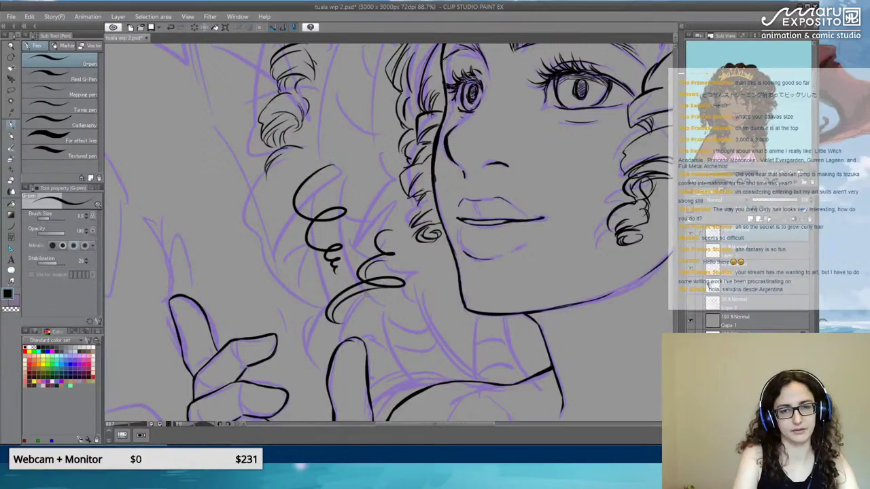
{"action": "key", "text": "ctrl+z"}
{"action": "key", "text": "ctrl+z"}
{"action": "key", "text": "ctrl+z"}
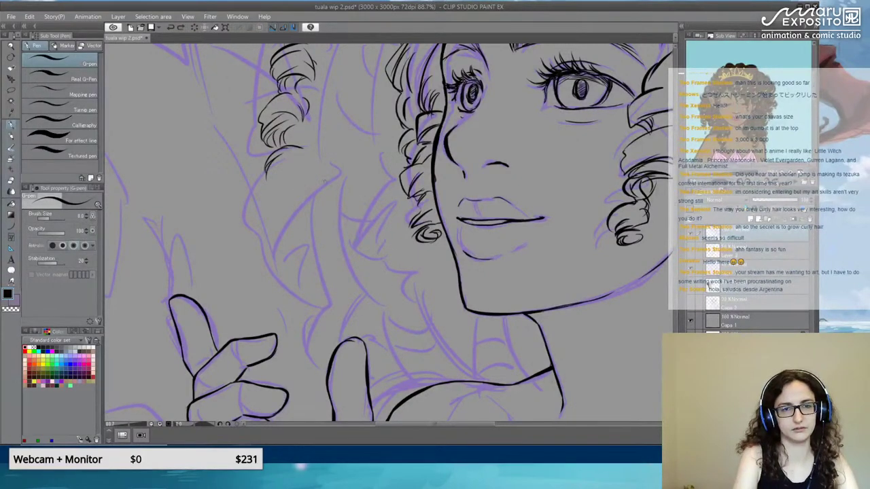
Try a long wavy spiral guide running down to the raised thumb, and undo it.
{"action": "left_click_drag", "start_coordinate": [266, 181], "coordinate": [288, 163]}
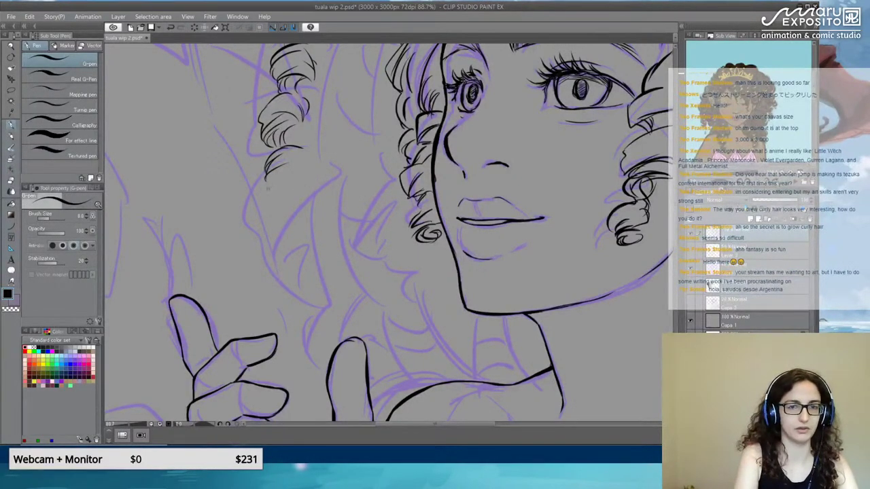
{"action": "left_click_drag", "start_coordinate": [474, 185], "coordinate": [266, 274]}
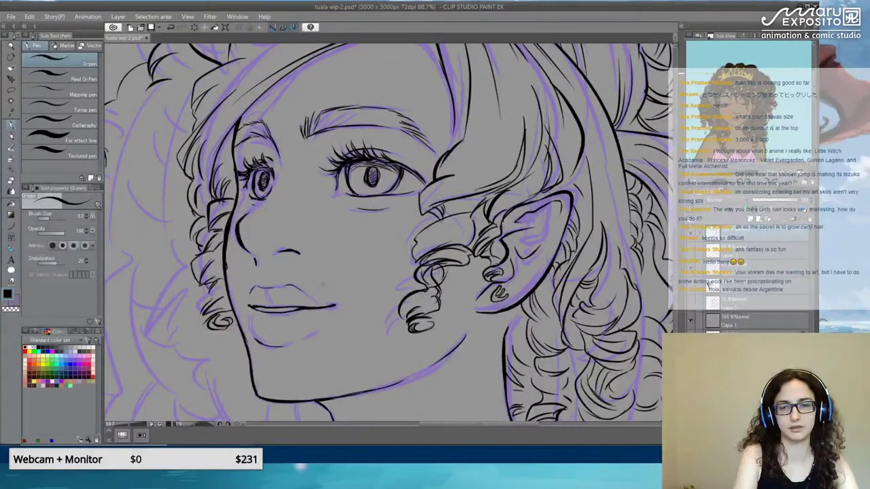
{"action": "left_click_drag", "start_coordinate": [314, 281], "coordinate": [371, 81]}
{"action": "left_click_drag", "start_coordinate": [395, 230], "coordinate": [442, 252]}
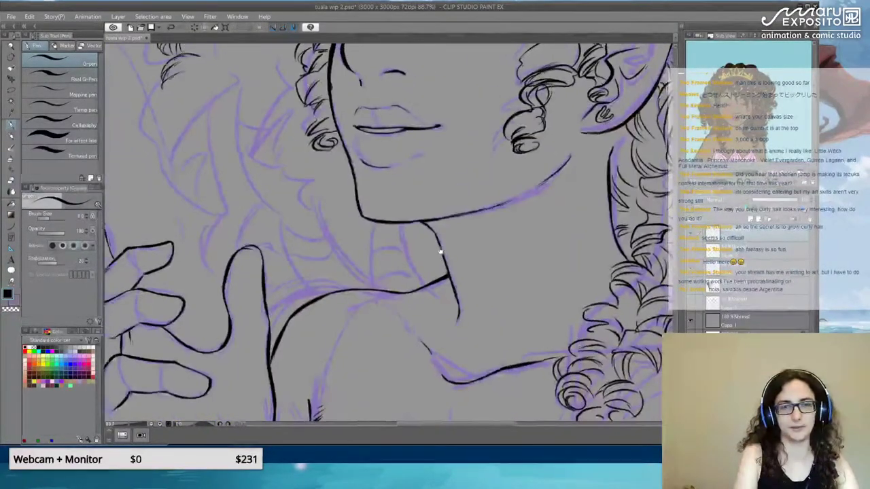
{"action": "left_click_drag", "start_coordinate": [316, 163], "coordinate": [339, 264]}
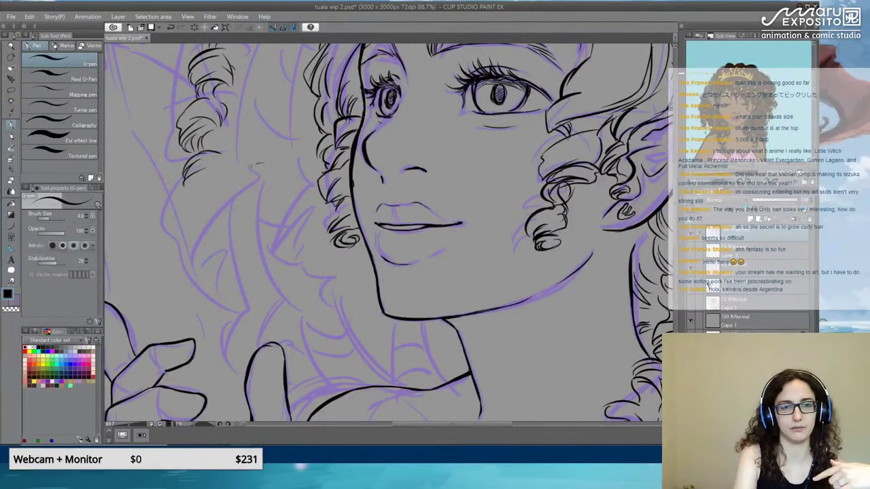
{"action": "mouse_move", "coordinate": [257, 165]}
{"action": "left_mouse_down"}
{"action": "mouse_move", "coordinate": [265, 204]}
{"action": "mouse_move", "coordinate": [237, 224]}
{"action": "mouse_move", "coordinate": [274, 240]}
{"action": "mouse_move", "coordinate": [243, 282]}
{"action": "mouse_move", "coordinate": [263, 292]}
{"action": "mouse_move", "coordinate": [239, 358]}
{"action": "left_mouse_up"}
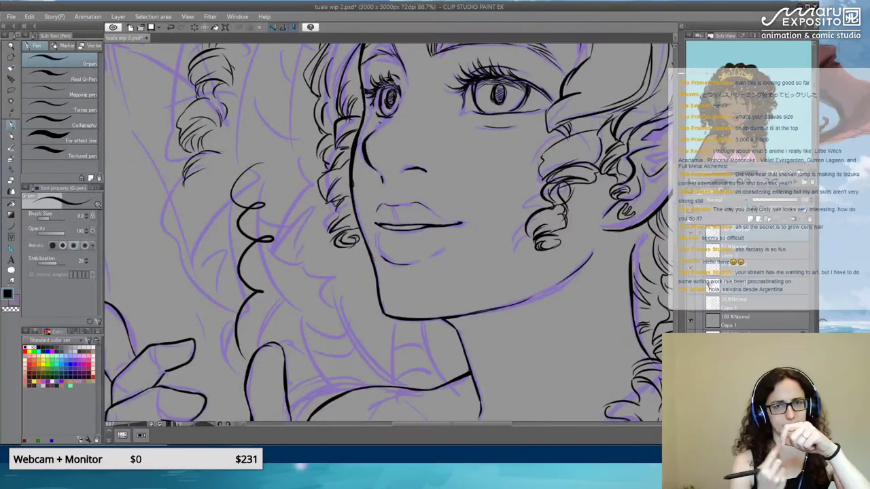
{"action": "key", "text": "ctrl+z"}
{"action": "key", "text": "ctrl+z"}
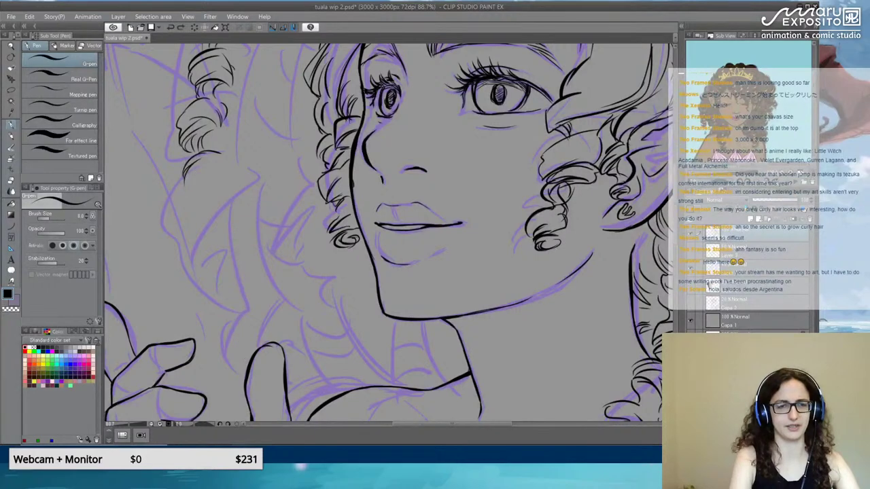
Complete the ringlet beside the face with further shaded curls and a rolled, spiral tip at its lower end.
{"action": "left_click_drag", "start_coordinate": [186, 187], "coordinate": [192, 176]}
{"action": "mouse_move", "coordinate": [206, 180]}
{"action": "left_mouse_down"}
{"action": "mouse_move", "coordinate": [222, 170]}
{"action": "mouse_move", "coordinate": [199, 161]}
{"action": "mouse_move", "coordinate": [223, 161]}
{"action": "mouse_move", "coordinate": [194, 190]}
{"action": "left_mouse_up"}
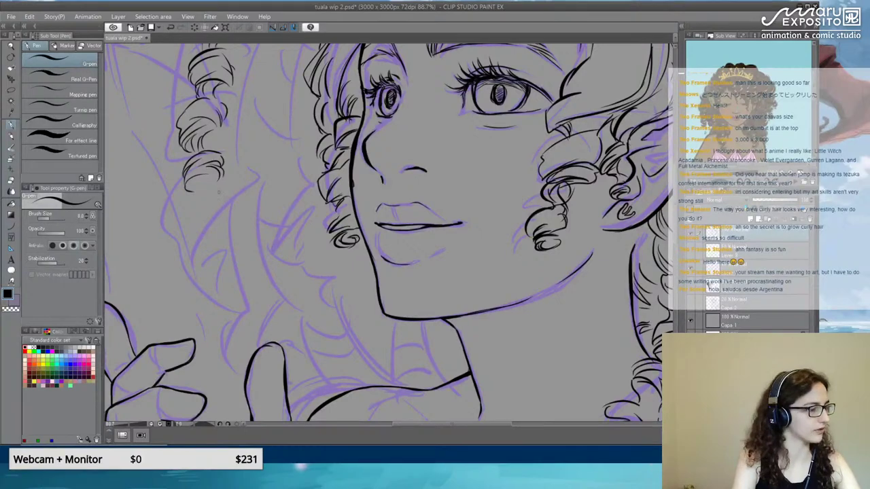
{"action": "left_click_drag", "start_coordinate": [251, 235], "coordinate": [258, 286]}
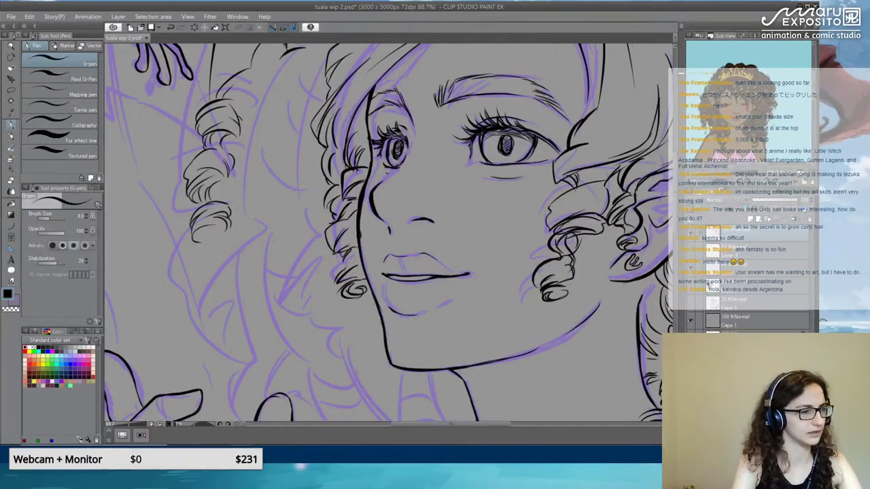
{"action": "mouse_move", "coordinate": [201, 243]}
{"action": "left_mouse_down"}
{"action": "mouse_move", "coordinate": [197, 266]}
{"action": "mouse_move", "coordinate": [216, 299]}
{"action": "mouse_move", "coordinate": [239, 264]}
{"action": "mouse_move", "coordinate": [211, 275]}
{"action": "mouse_move", "coordinate": [235, 257]}
{"action": "mouse_move", "coordinate": [209, 267]}
{"action": "mouse_move", "coordinate": [215, 251]}
{"action": "left_mouse_up"}
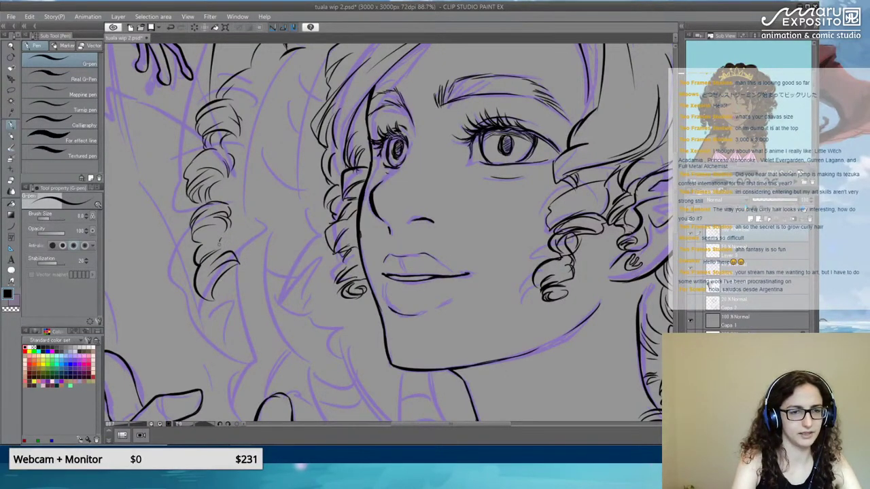
{"action": "mouse_move", "coordinate": [228, 296]}
{"action": "left_mouse_down"}
{"action": "mouse_move", "coordinate": [206, 329]}
{"action": "mouse_move", "coordinate": [221, 309]}
{"action": "mouse_move", "coordinate": [211, 330]}
{"action": "mouse_move", "coordinate": [234, 325]}
{"action": "mouse_move", "coordinate": [224, 325]}
{"action": "mouse_move", "coordinate": [238, 307]}
{"action": "mouse_move", "coordinate": [218, 327]}
{"action": "mouse_move", "coordinate": [232, 307]}
{"action": "mouse_move", "coordinate": [231, 321]}
{"action": "mouse_move", "coordinate": [223, 296]}
{"action": "left_mouse_up"}
{"action": "key", "text": "ctrl+z"}
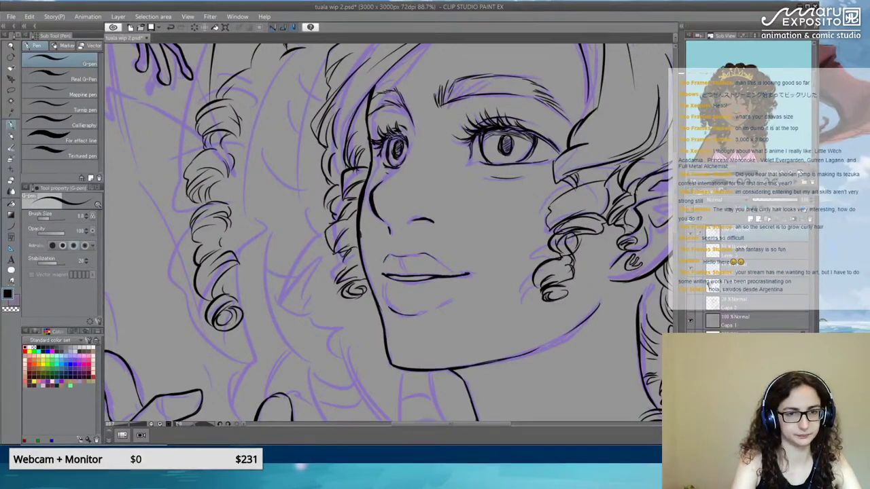
Extend the outer ringlet below its rolled spiral tip with further curved strands heading down to the raised thumb.
{"action": "left_click_drag", "start_coordinate": [287, 294], "coordinate": [318, 199]}
{"action": "mouse_move", "coordinate": [259, 241]}
{"action": "left_mouse_down"}
{"action": "mouse_move", "coordinate": [261, 286]}
{"action": "mouse_move", "coordinate": [268, 265]}
{"action": "mouse_move", "coordinate": [258, 318]}
{"action": "left_mouse_up"}
{"action": "mouse_move", "coordinate": [283, 288]}
{"action": "left_mouse_down"}
{"action": "mouse_move", "coordinate": [264, 324]}
{"action": "mouse_move", "coordinate": [276, 334]}
{"action": "left_mouse_up"}
{"action": "mouse_move", "coordinate": [342, 189]}
{"action": "left_mouse_down"}
{"action": "mouse_move", "coordinate": [274, 299]}
{"action": "mouse_move", "coordinate": [270, 335]}
{"action": "left_mouse_up"}
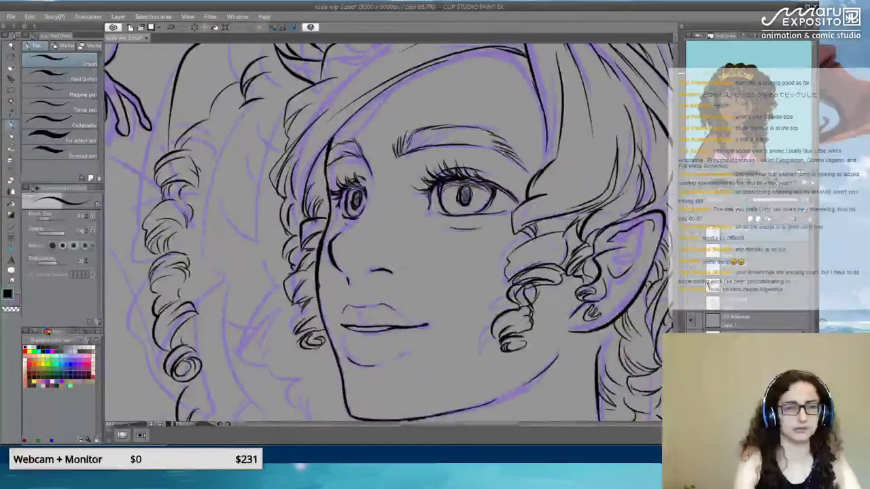
Ink the curved contour where the shoulder meets the arm, try a spiral curl guide running down from it, and undo the guide.
{"action": "scroll", "coordinate": [380, 231], "scroll_direction": "down", "scroll_amount": 2}
{"action": "scroll", "coordinate": [380, 231], "scroll_direction": "down", "scroll_amount": 4}
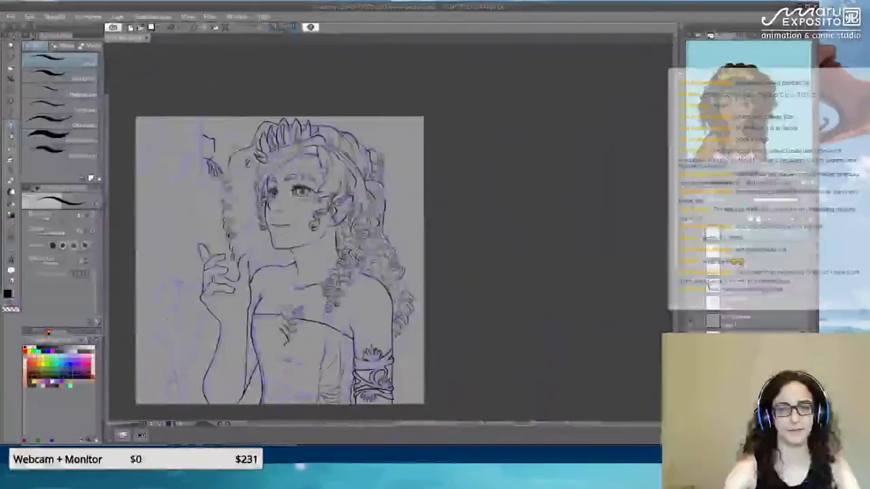
{"action": "scroll", "coordinate": [339, 285], "scroll_direction": "up", "scroll_amount": 4}
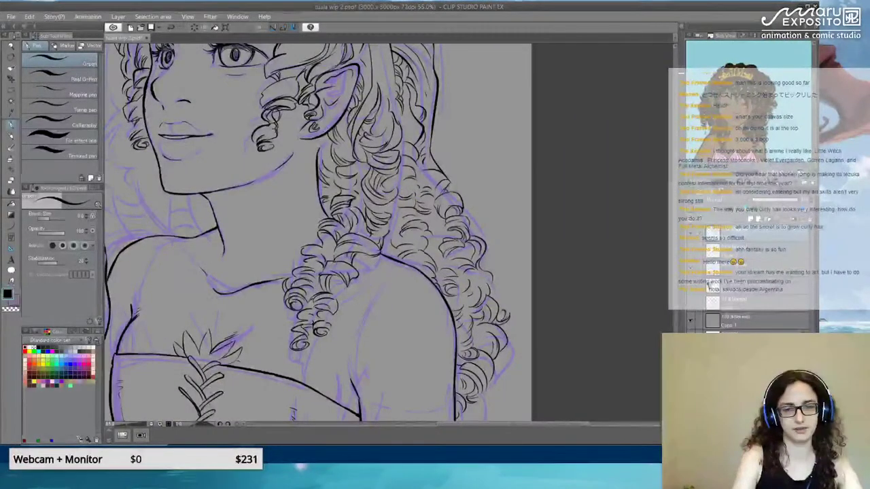
{"action": "left_click_drag", "start_coordinate": [392, 273], "coordinate": [355, 331]}
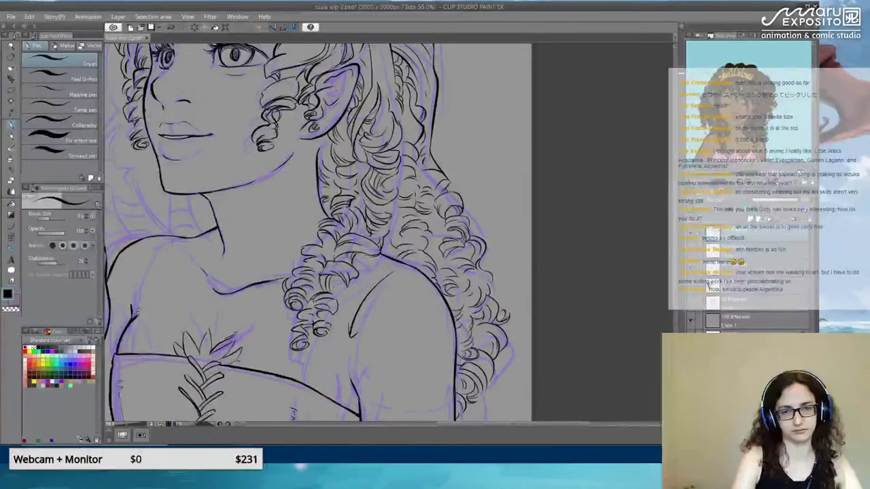
{"action": "mouse_move", "coordinate": [380, 265]}
{"action": "left_mouse_down"}
{"action": "mouse_move", "coordinate": [370, 291]}
{"action": "mouse_move", "coordinate": [347, 307]}
{"action": "mouse_move", "coordinate": [340, 333]}
{"action": "mouse_move", "coordinate": [338, 345]}
{"action": "mouse_move", "coordinate": [350, 342]}
{"action": "mouse_move", "coordinate": [338, 367]}
{"action": "mouse_move", "coordinate": [347, 396]}
{"action": "left_mouse_up"}
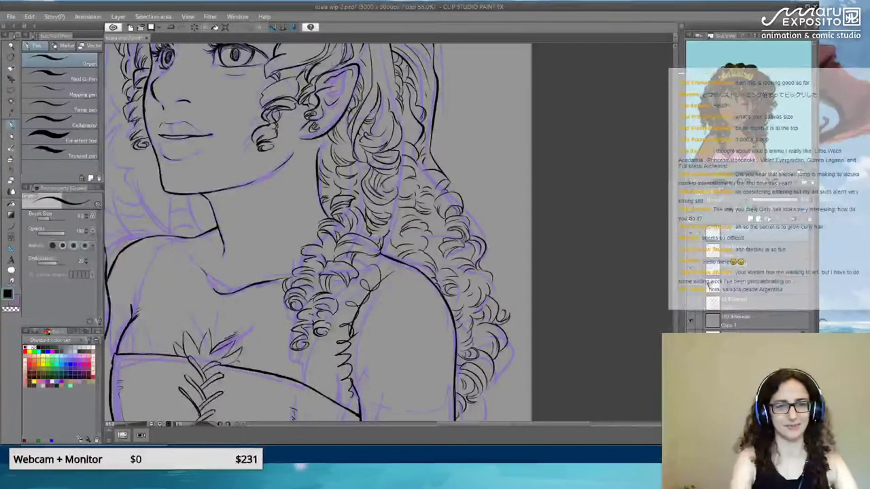
{"action": "key", "text": "ctrl+z"}
Ink a second ringlet between the outer ringlet and the face, stacking short curved strands from the crown down to mouth level.
{"action": "left_click_drag", "start_coordinate": [320, 164], "coordinate": [400, 241]}
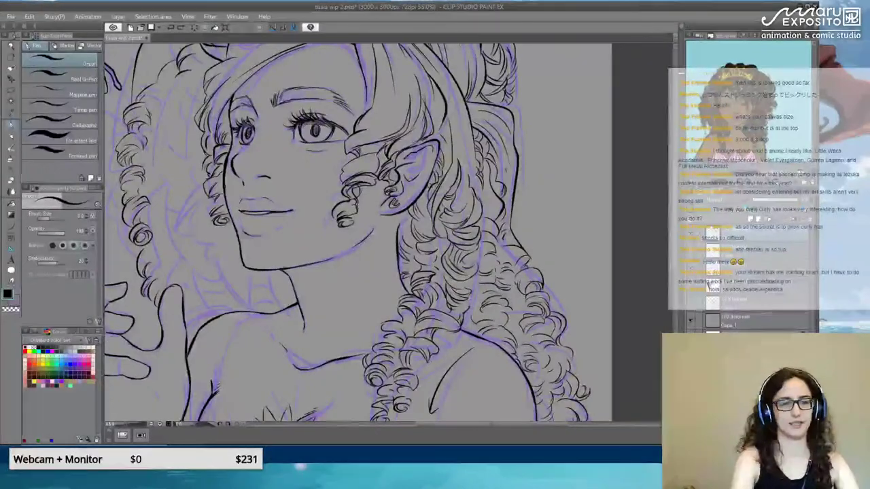
{"action": "left_click_drag", "start_coordinate": [367, 204], "coordinate": [388, 286]}
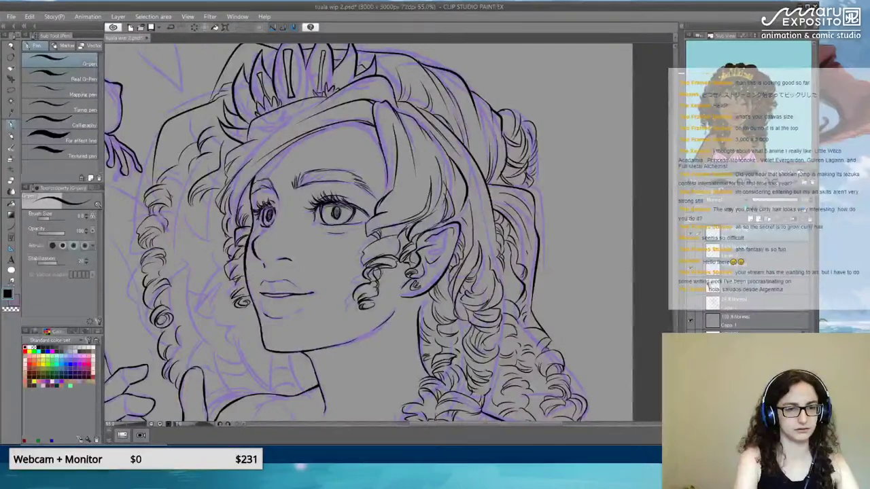
{"action": "left_click_drag", "start_coordinate": [339, 331], "coordinate": [433, 99]}
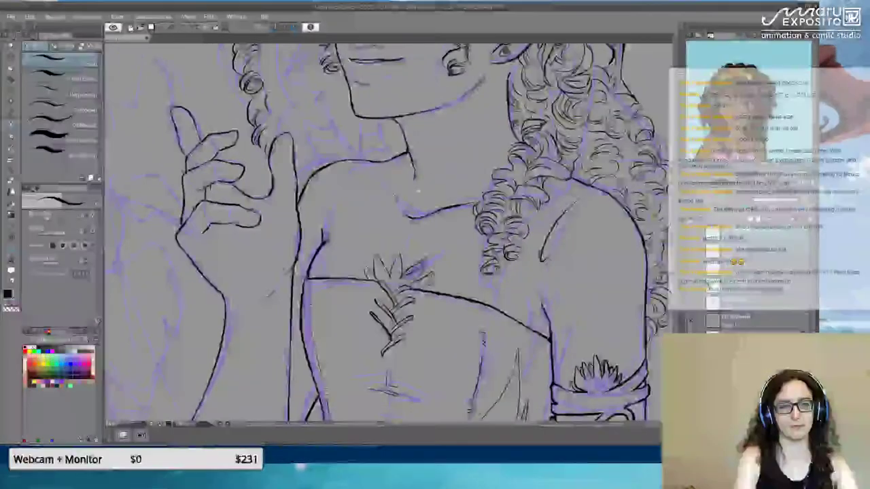
{"action": "left_click_drag", "start_coordinate": [417, 190], "coordinate": [406, 246]}
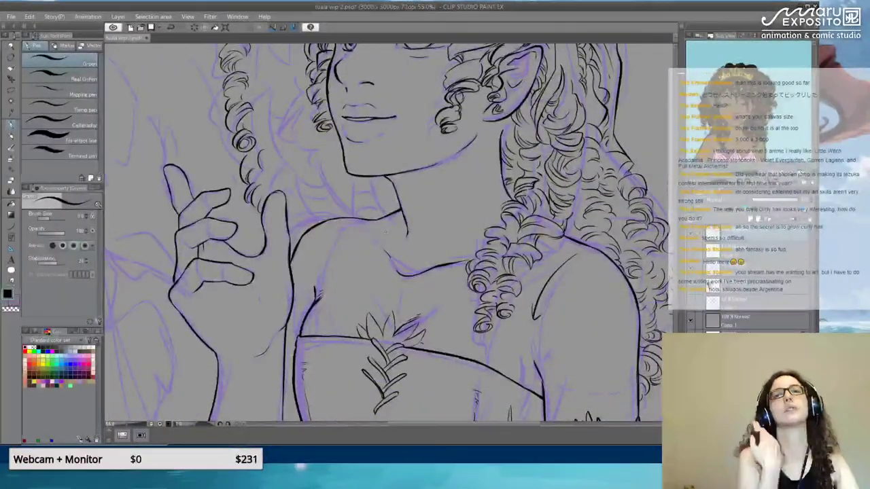
{"action": "left_click_drag", "start_coordinate": [279, 225], "coordinate": [359, 370]}
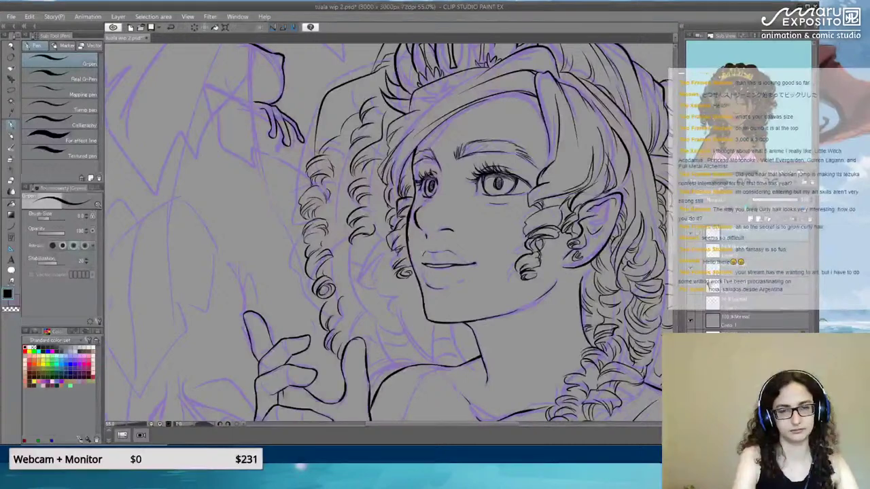
{"action": "left_click_drag", "start_coordinate": [347, 245], "coordinate": [364, 255]}
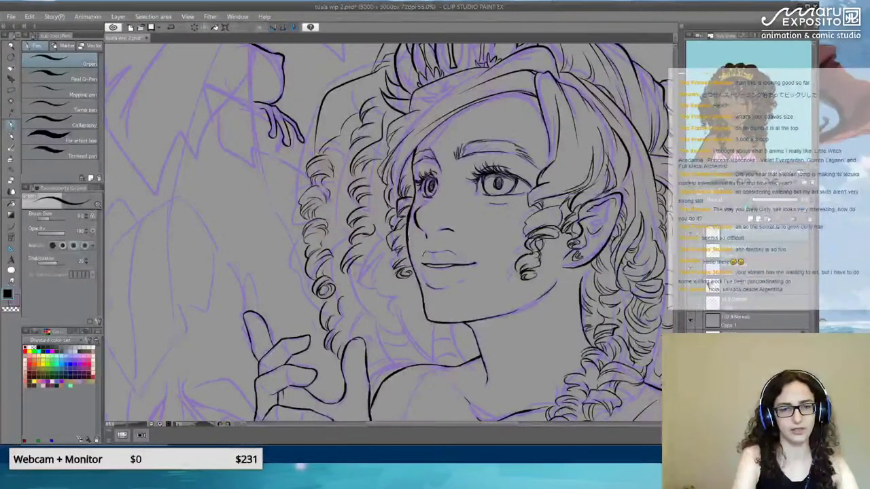
{"action": "left_click_drag", "start_coordinate": [345, 283], "coordinate": [359, 269]}
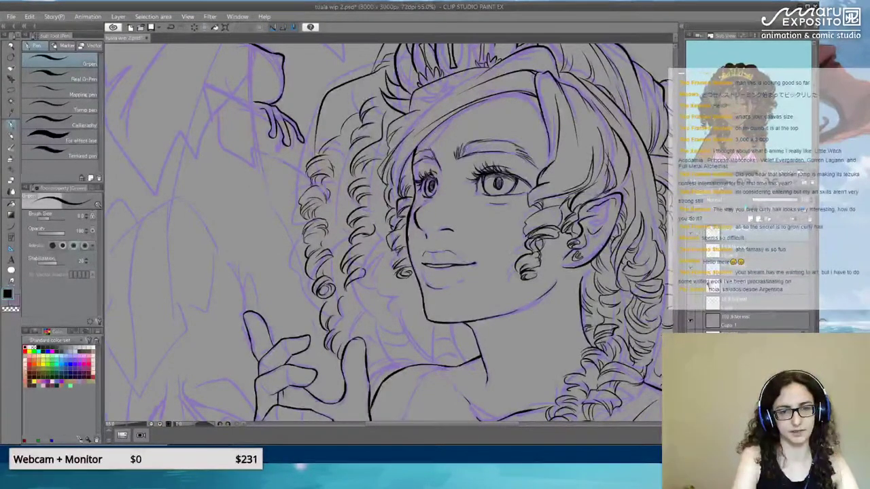
{"action": "left_click_drag", "start_coordinate": [364, 257], "coordinate": [368, 237]}
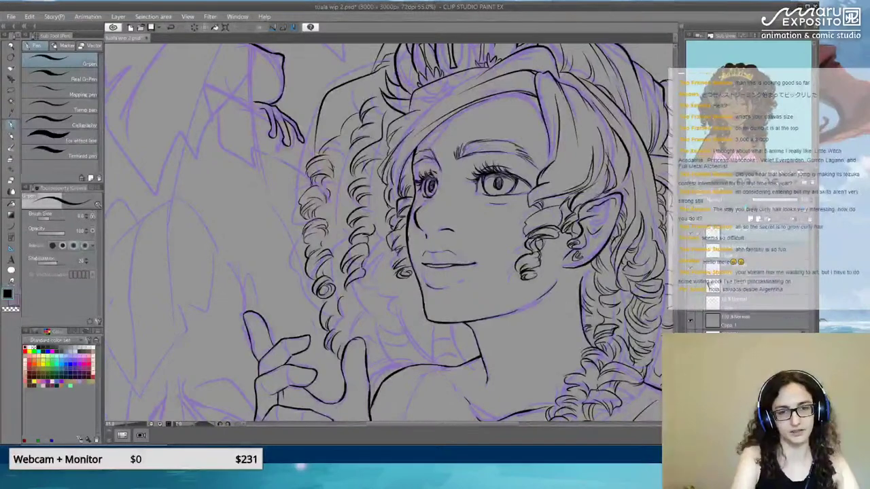
Fill the gaps between the ringlets and the face with more small curls, continuing down to the far shoulder.
{"action": "left_click_drag", "start_coordinate": [369, 285], "coordinate": [362, 301]}
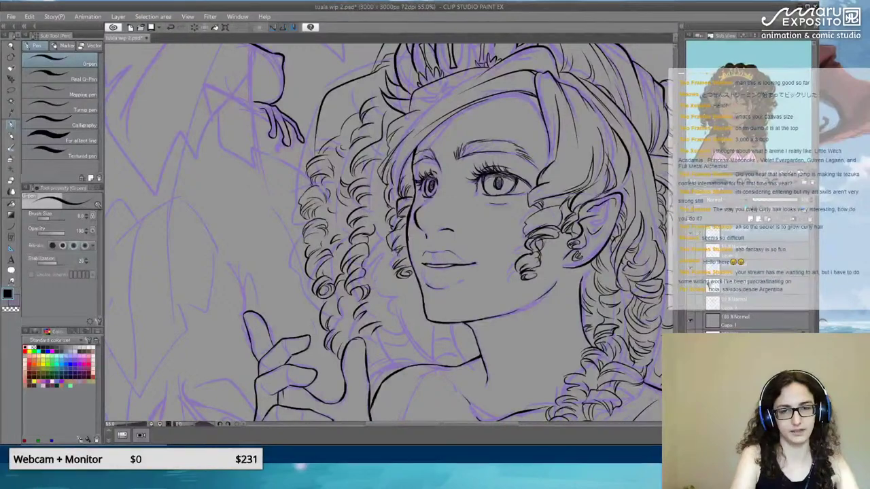
{"action": "mouse_move", "coordinate": [355, 305]}
{"action": "left_mouse_down"}
{"action": "mouse_move", "coordinate": [349, 338]}
{"action": "mouse_move", "coordinate": [379, 350]}
{"action": "left_mouse_up"}
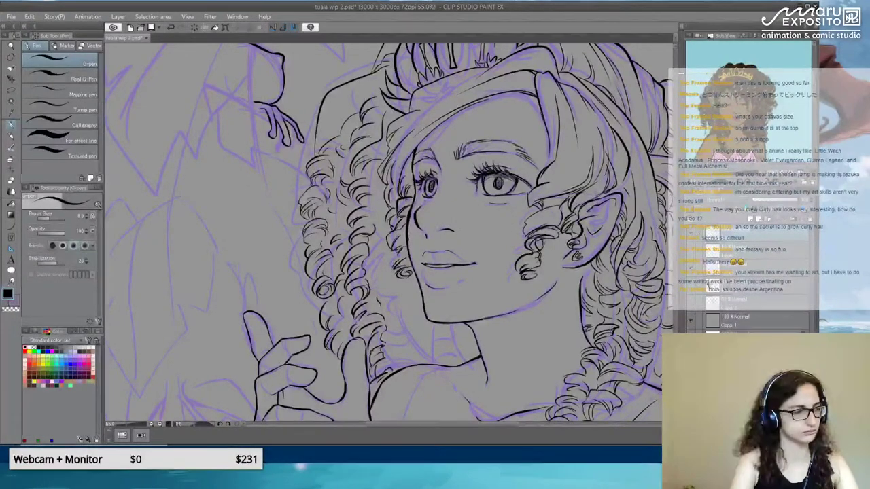
{"action": "left_click_drag", "start_coordinate": [423, 308], "coordinate": [364, 315]}
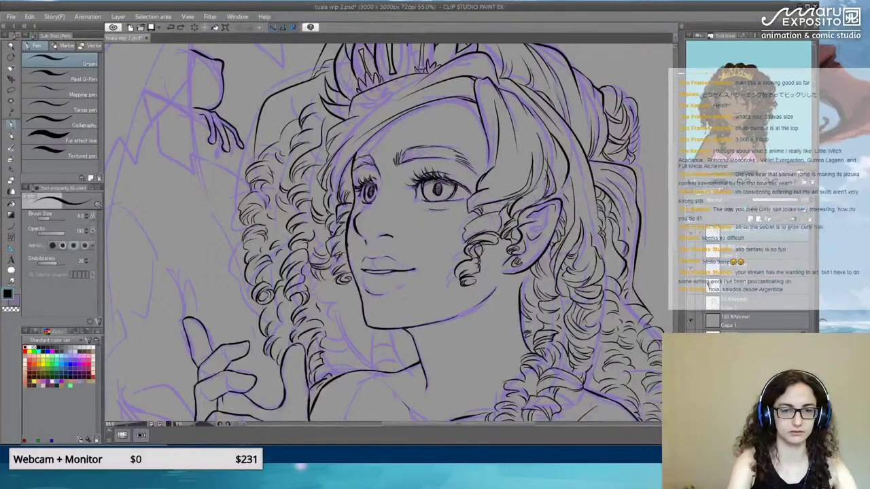
{"action": "left_click_drag", "start_coordinate": [325, 270], "coordinate": [332, 292]}
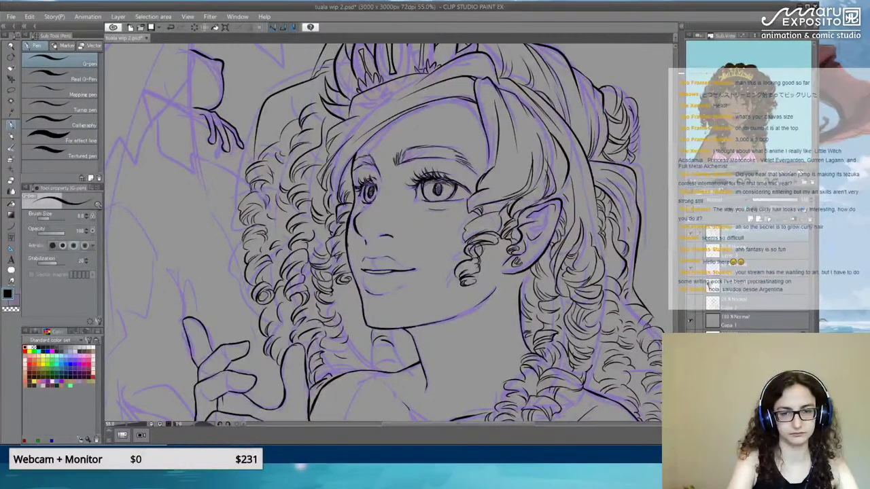
Ink small spiral curls behind the neck, between the jaw and the far shoulder.
{"action": "mouse_move", "coordinate": [375, 344]}
{"action": "left_mouse_down"}
{"action": "mouse_move", "coordinate": [394, 346]}
{"action": "mouse_move", "coordinate": [391, 358]}
{"action": "mouse_move", "coordinate": [380, 357]}
{"action": "mouse_move", "coordinate": [375, 342]}
{"action": "mouse_move", "coordinate": [391, 335]}
{"action": "left_mouse_up"}
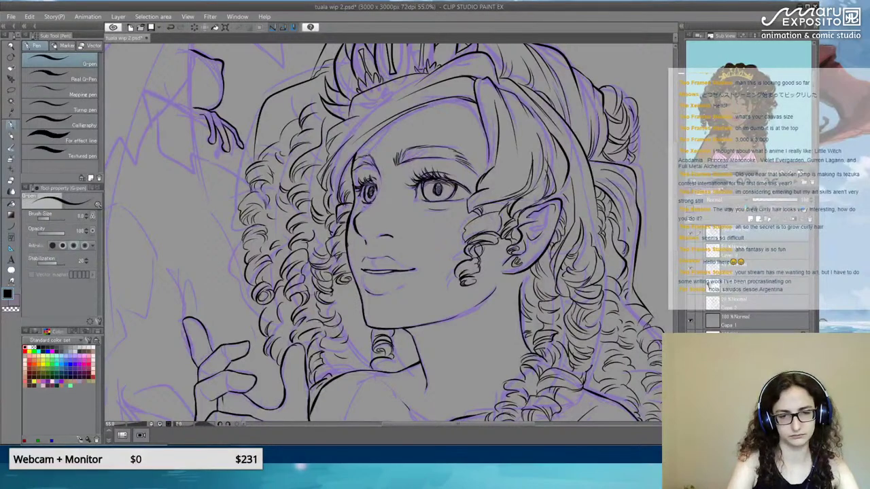
{"action": "left_click_drag", "start_coordinate": [375, 363], "coordinate": [397, 370]}
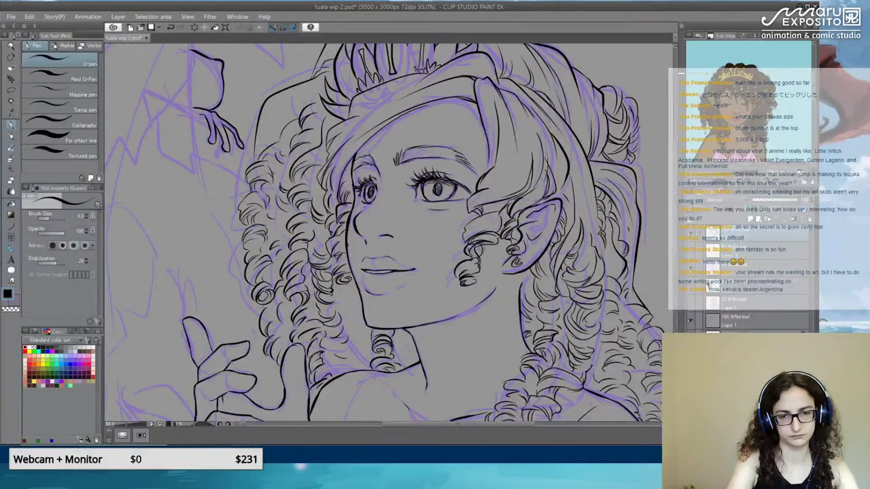
{"action": "mouse_move", "coordinate": [398, 339]}
{"action": "left_mouse_down"}
{"action": "mouse_move", "coordinate": [413, 347]}
{"action": "mouse_move", "coordinate": [405, 357]}
{"action": "mouse_move", "coordinate": [415, 358]}
{"action": "mouse_move", "coordinate": [398, 365]}
{"action": "left_mouse_up"}
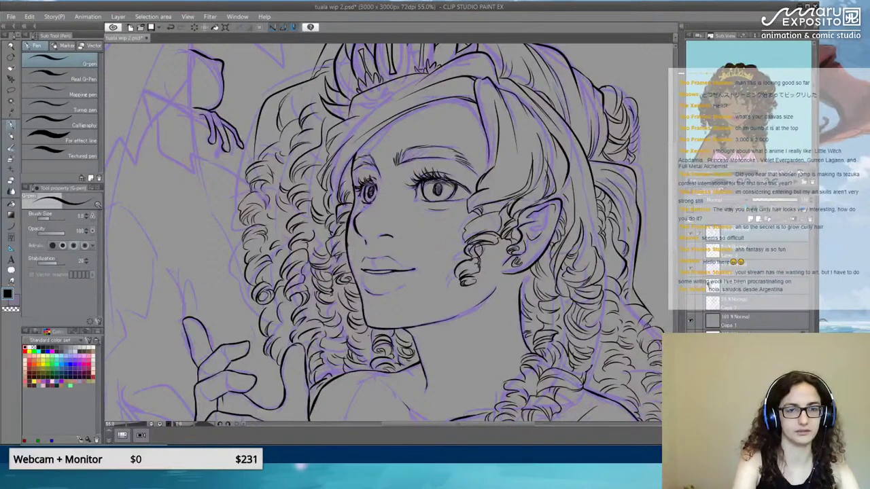
Undo the last stroke, then ink loose curls along the outer edge of the hair and a curled tip beside the raised thumb.
{"action": "key", "text": "ctrl+z"}
{"action": "mouse_move", "coordinate": [287, 106]}
{"action": "left_mouse_down"}
{"action": "mouse_move", "coordinate": [284, 126]}
{"action": "mouse_move", "coordinate": [324, 88]}
{"action": "mouse_move", "coordinate": [303, 108]}
{"action": "mouse_move", "coordinate": [289, 100]}
{"action": "mouse_move", "coordinate": [259, 146]}
{"action": "mouse_move", "coordinate": [272, 125]}
{"action": "left_mouse_up"}
{"action": "mouse_move", "coordinate": [401, 141]}
{"action": "left_mouse_down"}
{"action": "mouse_move", "coordinate": [387, 182]}
{"action": "mouse_move", "coordinate": [400, 150]}
{"action": "left_mouse_up"}
{"action": "left_click_drag", "start_coordinate": [344, 301], "coordinate": [338, 255]}
{"action": "scroll", "coordinate": [338, 255], "scroll_direction": "down", "scroll_amount": 2}
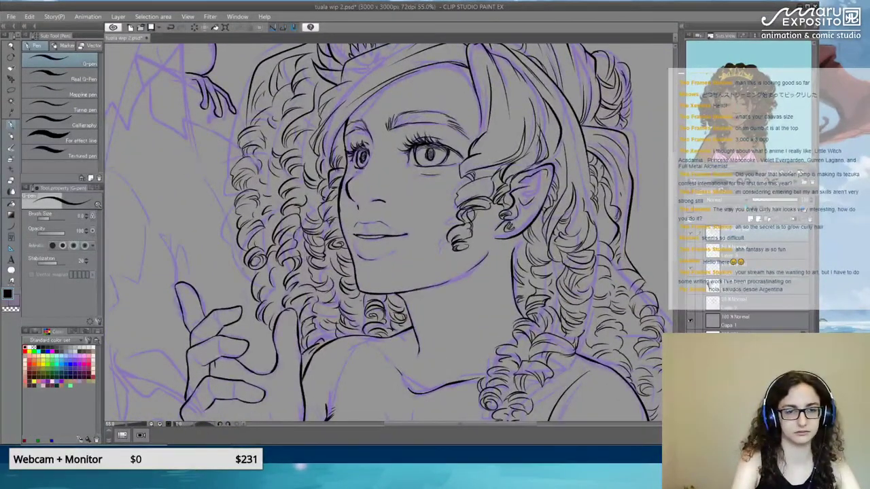
{"action": "left_click_drag", "start_coordinate": [248, 265], "coordinate": [236, 300]}
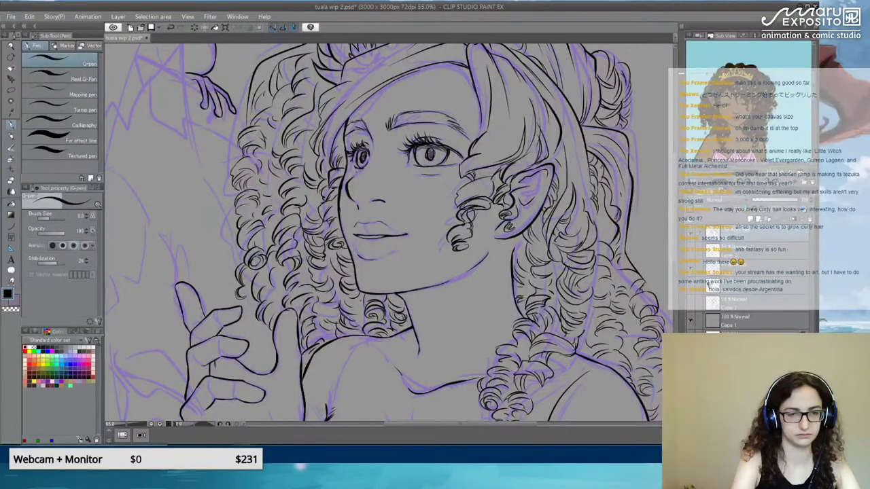
{"action": "left_click_drag", "start_coordinate": [264, 326], "coordinate": [267, 354]}
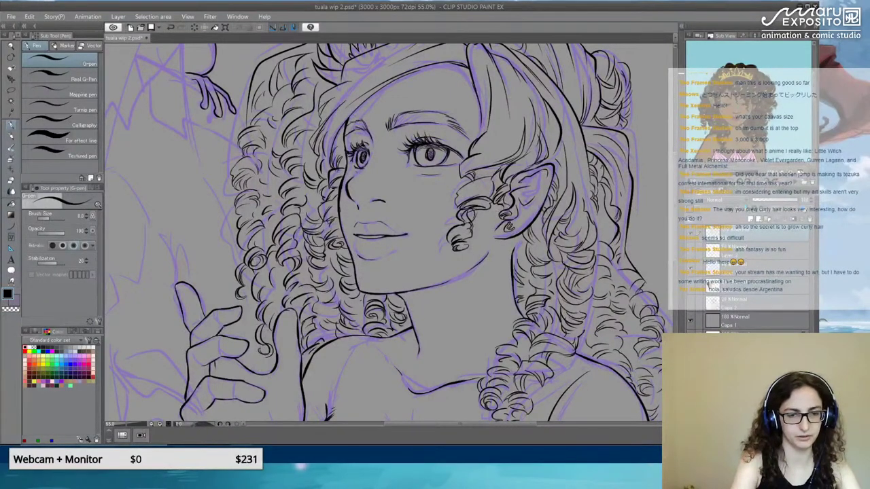
{"action": "left_click_drag", "start_coordinate": [223, 228], "coordinate": [236, 246]}
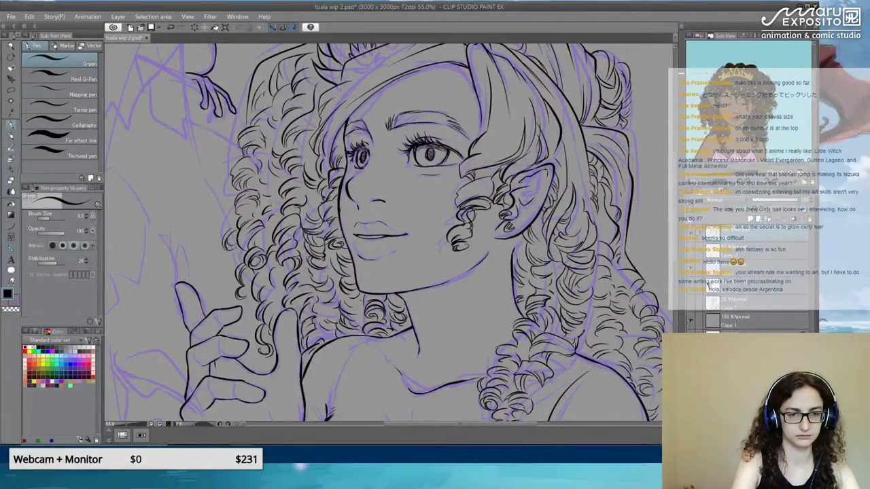
Ink a short curved crease line in the palm of the raised hand.
{"action": "left_click_drag", "start_coordinate": [413, 174], "coordinate": [278, 253]}
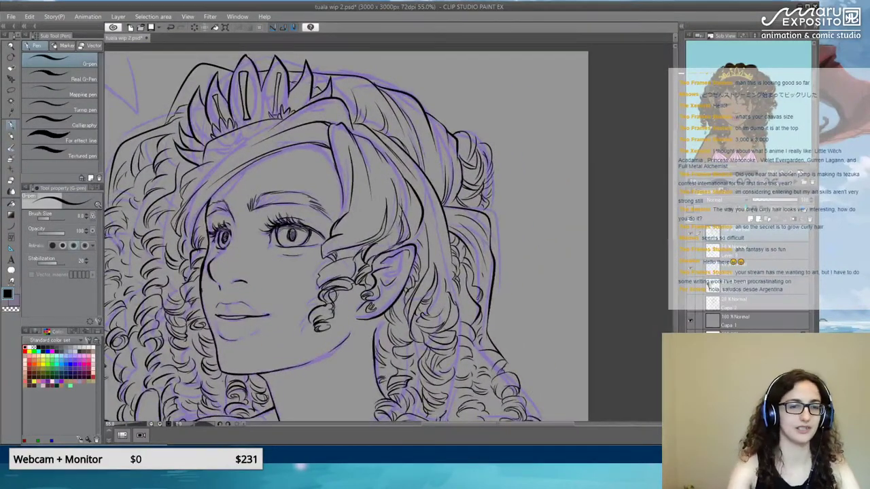
{"action": "scroll", "coordinate": [288, 216], "scroll_direction": "down", "scroll_amount": 6}
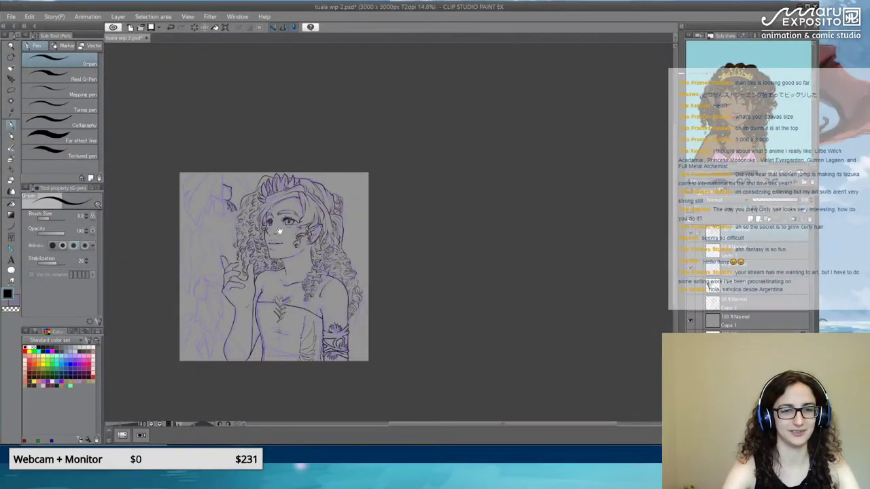
{"action": "left_click_drag", "start_coordinate": [279, 231], "coordinate": [323, 205]}
{"action": "scroll", "coordinate": [322, 205], "scroll_direction": "up", "scroll_amount": 2}
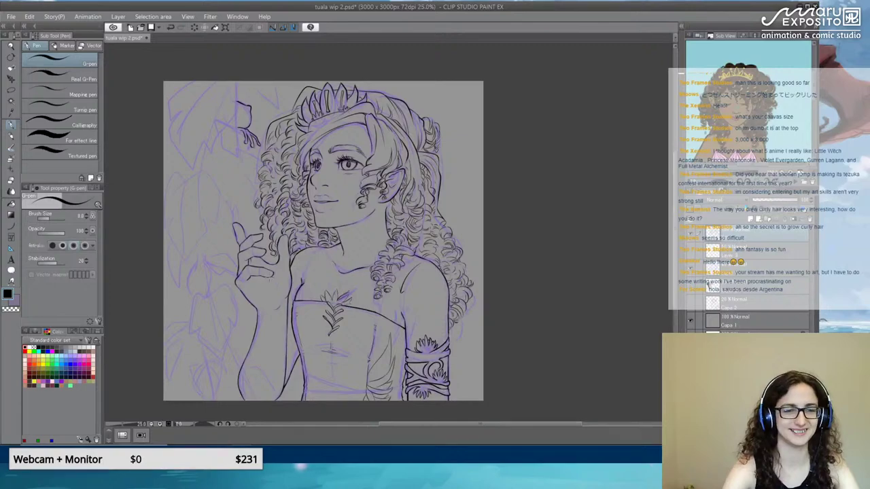
{"action": "scroll", "coordinate": [272, 284], "scroll_direction": "up", "scroll_amount": 3}
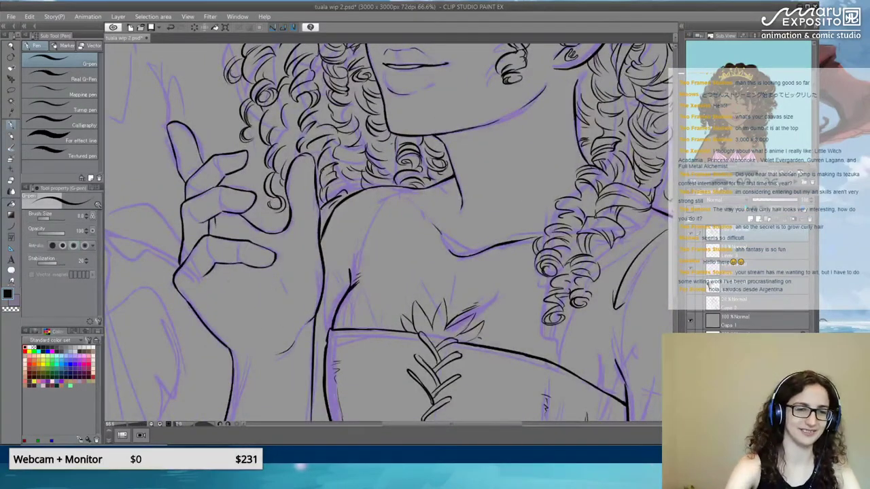
{"action": "left_click_drag", "start_coordinate": [249, 280], "coordinate": [281, 295]}
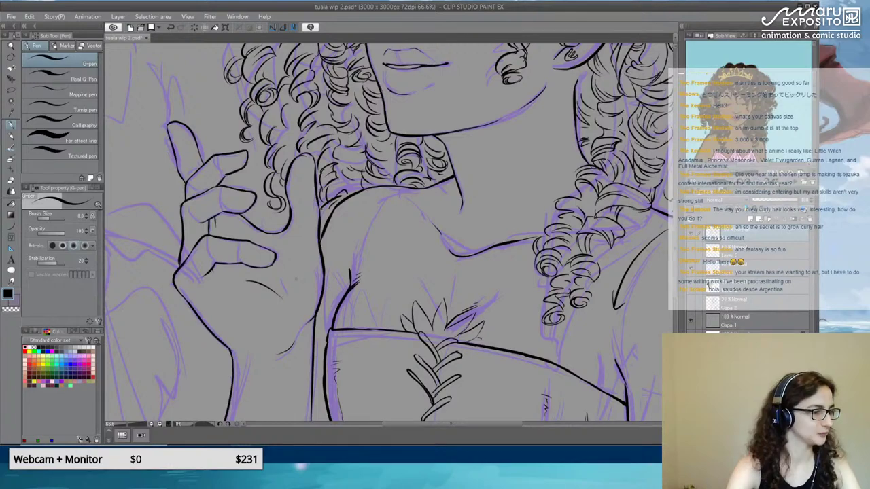
Add a new layer above the line art and lower the opacity of the woman's line-art layer, leaving the new layer active.
{"action": "left_click_drag", "start_coordinate": [306, 204], "coordinate": [414, 324]}
{"action": "left_click_drag", "start_coordinate": [319, 224], "coordinate": [407, 346]}
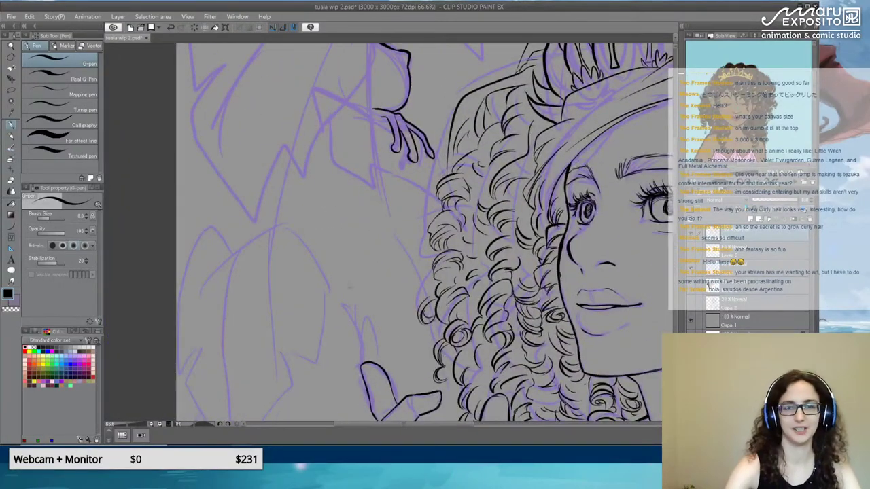
{"action": "scroll", "coordinate": [462, 204], "scroll_direction": "down", "scroll_amount": 2}
{"action": "left_click_drag", "start_coordinate": [568, 249], "coordinate": [331, 194]}
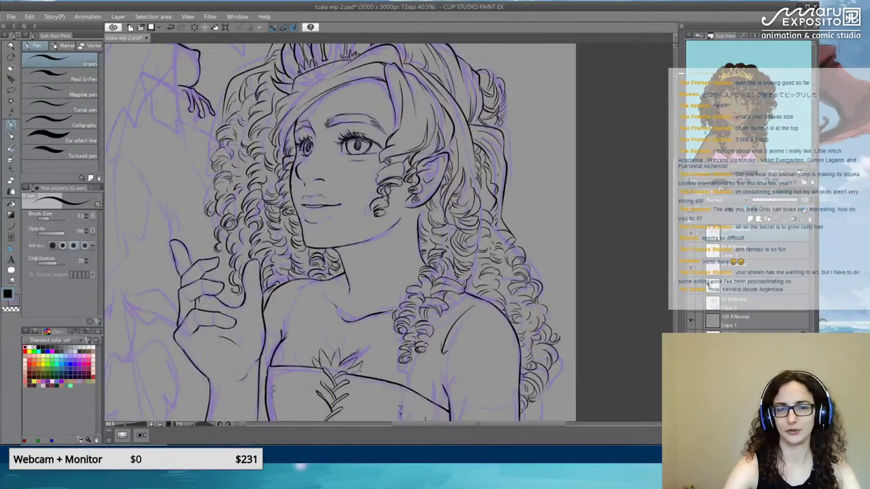
{"action": "left_click", "coordinate": [752, 220]}
{"action": "left_click", "coordinate": [753, 249]}
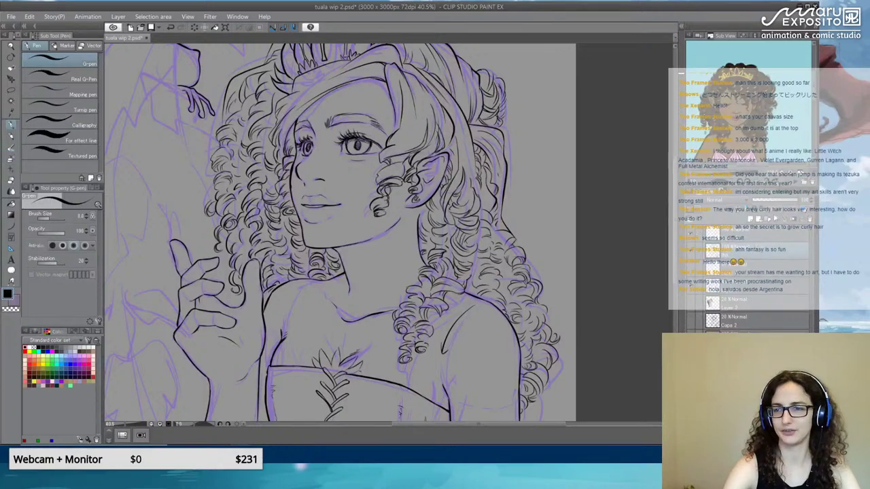
{"action": "left_click", "coordinate": [781, 201]}
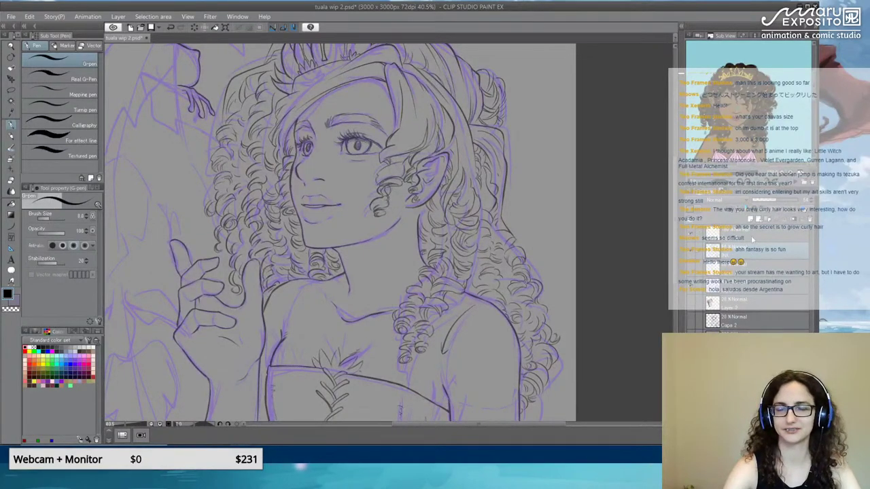
{"action": "left_click", "coordinate": [754, 237]}
Ink the pointed, overlapping leaves beneath the small figure's hand, reaching toward the woman's curls.
{"action": "scroll", "coordinate": [174, 98], "scroll_direction": "up", "scroll_amount": 4}
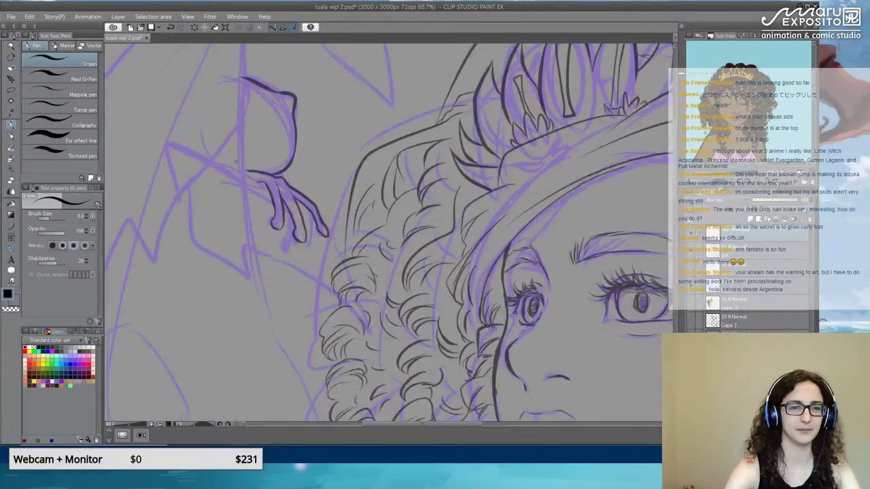
{"action": "mouse_move", "coordinate": [187, 181]}
{"action": "left_mouse_down"}
{"action": "mouse_move", "coordinate": [189, 202]}
{"action": "mouse_move", "coordinate": [224, 260]}
{"action": "mouse_move", "coordinate": [278, 292]}
{"action": "mouse_move", "coordinate": [248, 239]}
{"action": "mouse_move", "coordinate": [317, 274]}
{"action": "mouse_move", "coordinate": [369, 324]}
{"action": "mouse_move", "coordinate": [349, 266]}
{"action": "left_mouse_up"}
{"action": "left_click_drag", "start_coordinate": [329, 233], "coordinate": [357, 278]}
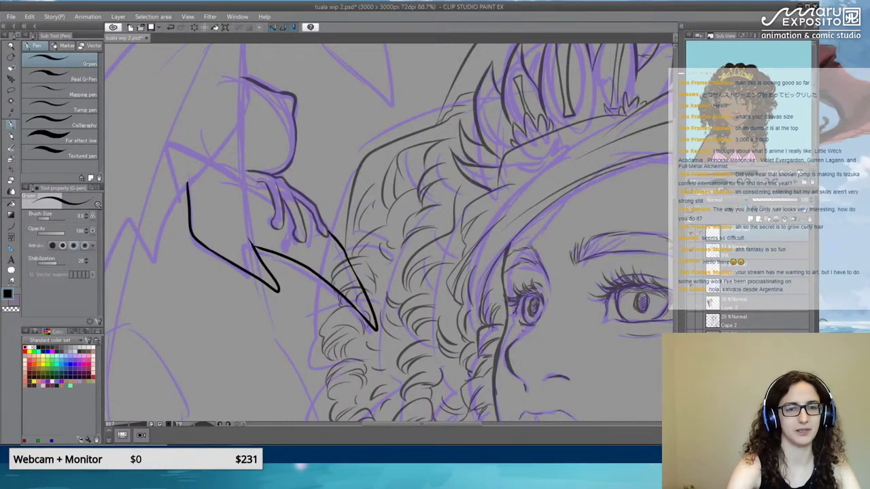
{"action": "left_click_drag", "start_coordinate": [223, 165], "coordinate": [267, 186]}
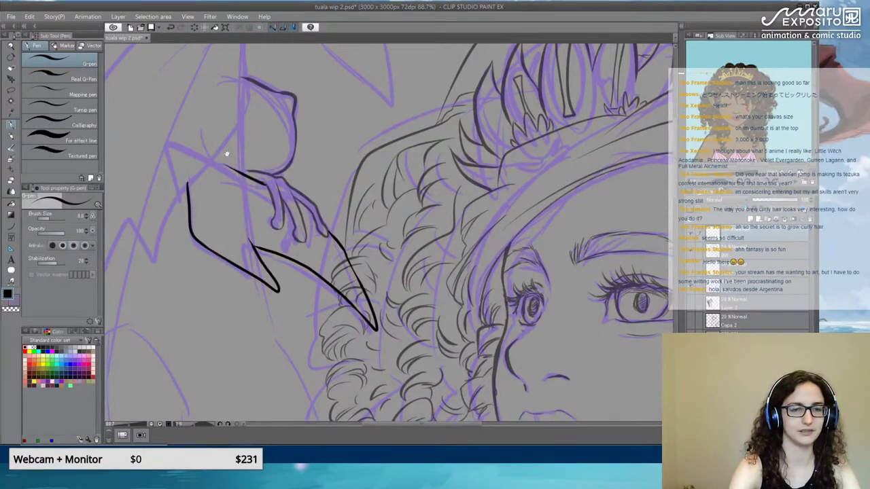
{"action": "mouse_move", "coordinate": [227, 153]}
{"action": "left_mouse_down"}
{"action": "mouse_move", "coordinate": [313, 217]}
{"action": "mouse_move", "coordinate": [283, 141]}
{"action": "left_mouse_up"}
{"action": "mouse_move", "coordinate": [226, 198]}
{"action": "left_mouse_down"}
{"action": "mouse_move", "coordinate": [233, 234]}
{"action": "mouse_move", "coordinate": [269, 266]}
{"action": "mouse_move", "coordinate": [329, 249]}
{"action": "mouse_move", "coordinate": [372, 265]}
{"action": "left_mouse_up"}
{"action": "key", "text": "ctrl+z"}
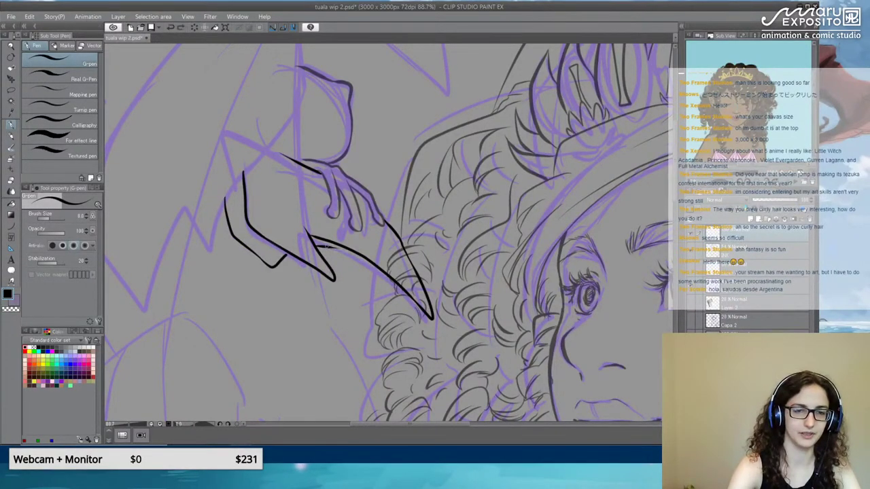
{"action": "left_click_drag", "start_coordinate": [322, 245], "coordinate": [354, 254]}
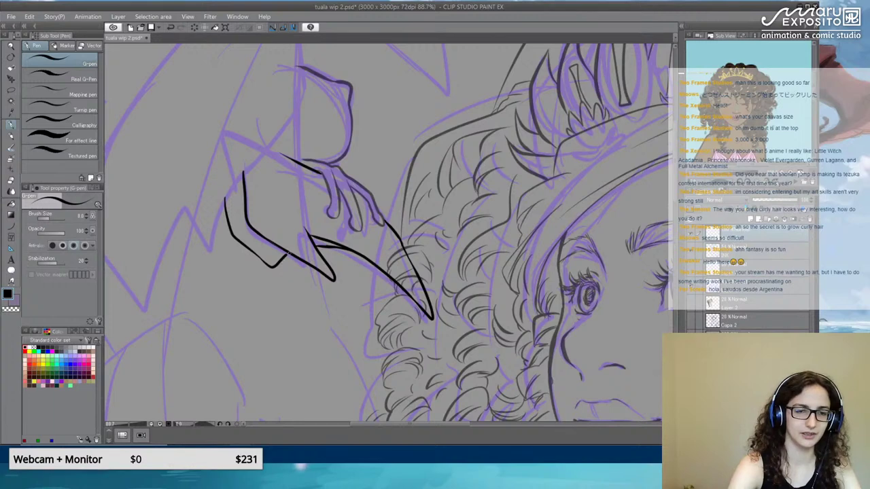
{"action": "scroll", "coordinate": [309, 239], "scroll_direction": "down", "scroll_amount": 11}
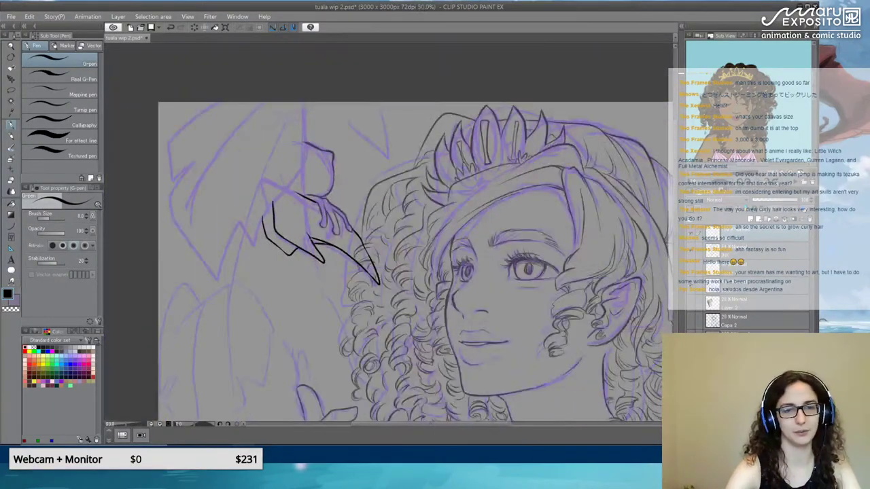
Ink the outline of the large hanging leaf in front of the small figure, with a jagged lower edge and an inner fold line.
{"action": "scroll", "coordinate": [337, 213], "scroll_direction": "up", "scroll_amount": 7}
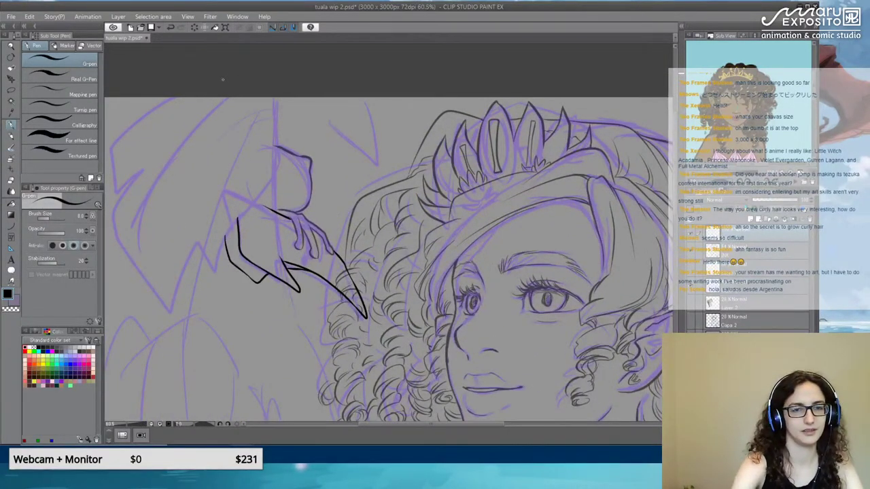
{"action": "mouse_move", "coordinate": [264, 99]}
{"action": "left_mouse_down"}
{"action": "mouse_move", "coordinate": [276, 174]}
{"action": "mouse_move", "coordinate": [217, 253]}
{"action": "mouse_move", "coordinate": [193, 247]}
{"action": "mouse_move", "coordinate": [178, 307]}
{"action": "left_mouse_up"}
{"action": "key", "text": "ctrl+z"}
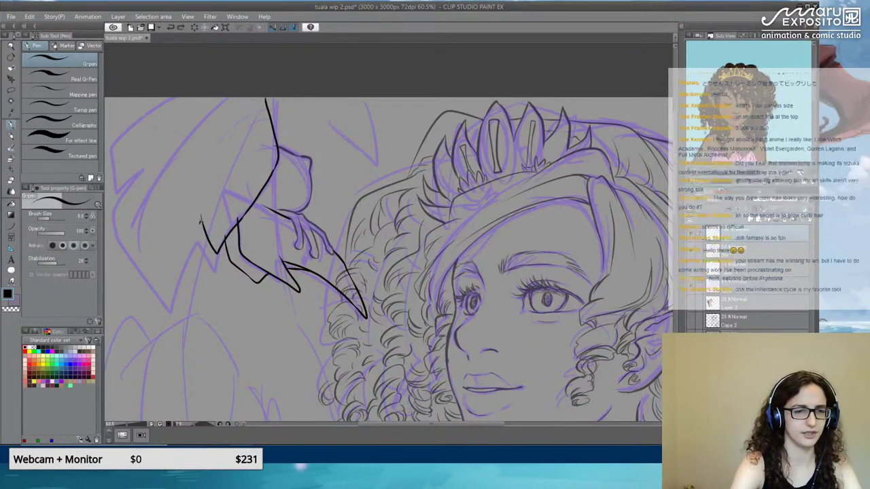
{"action": "mouse_move", "coordinate": [201, 220]}
{"action": "left_mouse_down"}
{"action": "mouse_move", "coordinate": [145, 312]}
{"action": "mouse_move", "coordinate": [113, 237]}
{"action": "mouse_move", "coordinate": [118, 192]}
{"action": "mouse_move", "coordinate": [144, 140]}
{"action": "left_mouse_up"}
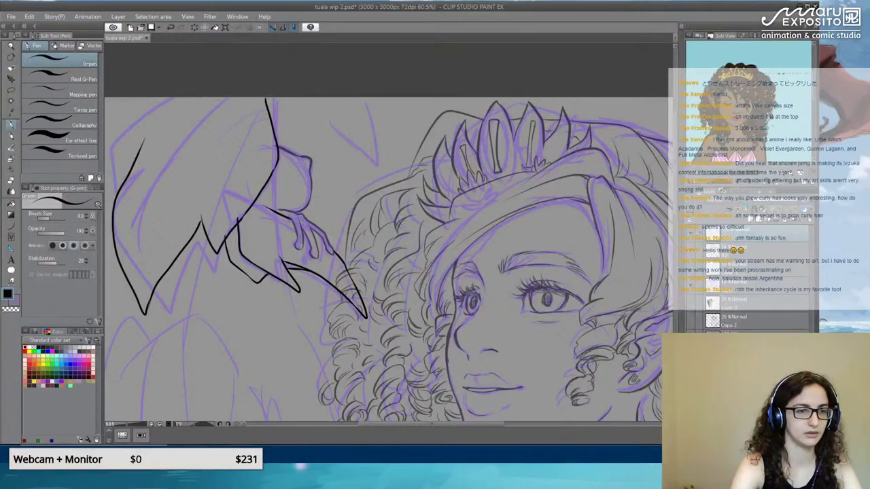
{"action": "mouse_move", "coordinate": [127, 175]}
{"action": "left_mouse_down"}
{"action": "mouse_move", "coordinate": [113, 171]}
{"action": "mouse_move", "coordinate": [125, 121]}
{"action": "mouse_move", "coordinate": [176, 98]}
{"action": "left_mouse_up"}
{"action": "key", "text": "ctrl+z"}
{"action": "mouse_move", "coordinate": [142, 142]}
{"action": "left_mouse_down"}
{"action": "mouse_move", "coordinate": [201, 98]}
{"action": "mouse_move", "coordinate": [136, 206]}
{"action": "mouse_move", "coordinate": [131, 251]}
{"action": "left_mouse_up"}
{"action": "key", "text": "e"}
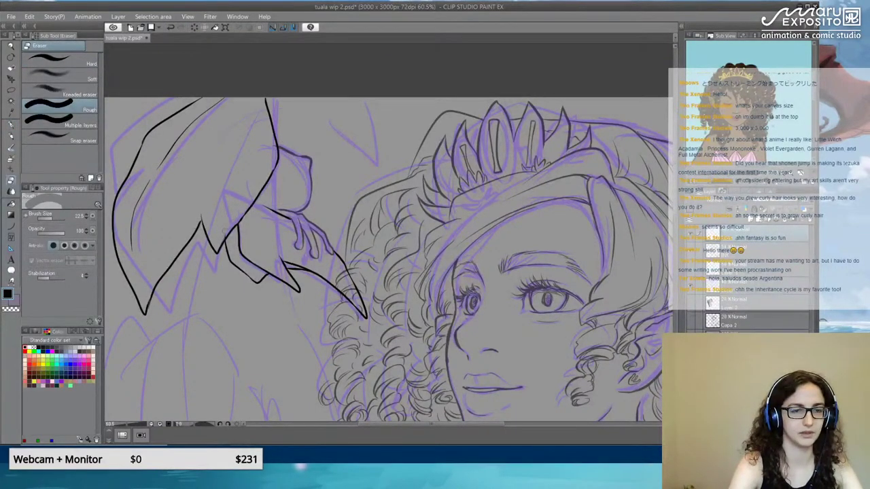
{"action": "key", "text": "p"}
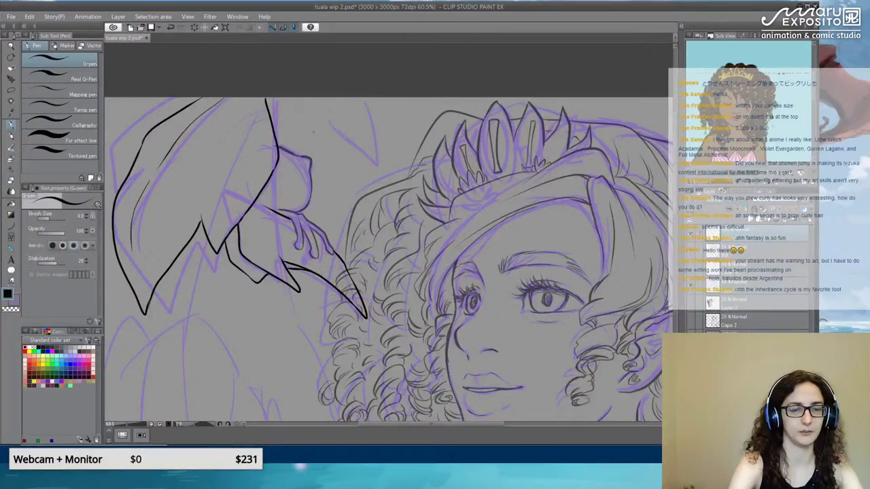
Ink a notched leaf tip hanging from the canvas's upper edge near the crown and the outer leaf edge in the upper-left corner.
{"action": "mouse_move", "coordinate": [305, 95]}
{"action": "left_mouse_down"}
{"action": "mouse_move", "coordinate": [328, 132]}
{"action": "mouse_move", "coordinate": [362, 156]}
{"action": "mouse_move", "coordinate": [381, 158]}
{"action": "mouse_move", "coordinate": [372, 102]}
{"action": "left_mouse_up"}
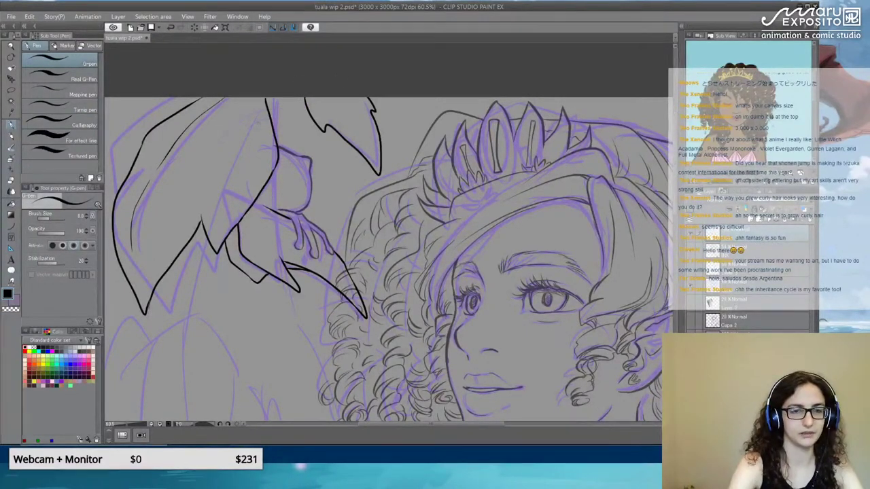
{"action": "left_click_drag", "start_coordinate": [245, 211], "coordinate": [427, 203]}
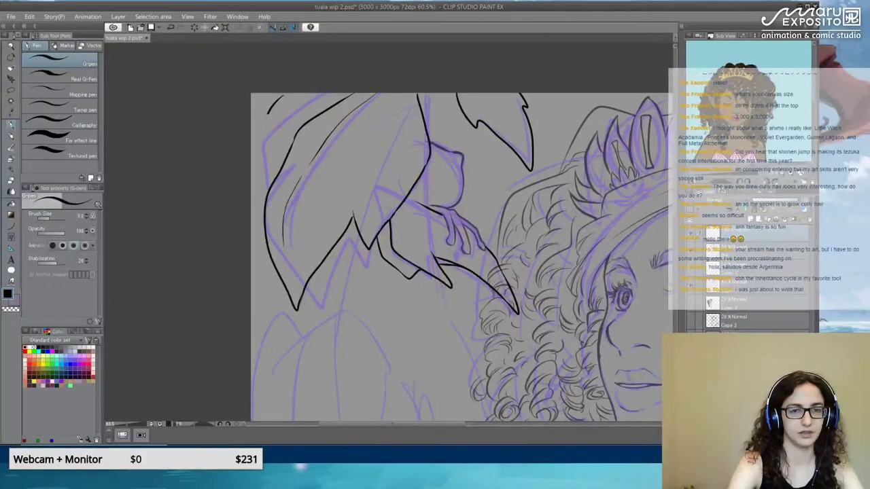
{"action": "mouse_move", "coordinate": [268, 114]}
{"action": "left_mouse_down"}
{"action": "mouse_move", "coordinate": [269, 169]}
{"action": "mouse_move", "coordinate": [267, 161]}
{"action": "left_mouse_up"}
Ink the second large hanging leaf along the canvas's left edge, with side points, a long lower tip and a crease line.
{"action": "left_click_drag", "start_coordinate": [311, 266], "coordinate": [287, 112]}
{"action": "mouse_move", "coordinate": [273, 171]}
{"action": "left_mouse_down"}
{"action": "mouse_move", "coordinate": [254, 162]}
{"action": "mouse_move", "coordinate": [304, 165]}
{"action": "mouse_move", "coordinate": [357, 199]}
{"action": "mouse_move", "coordinate": [349, 285]}
{"action": "left_mouse_up"}
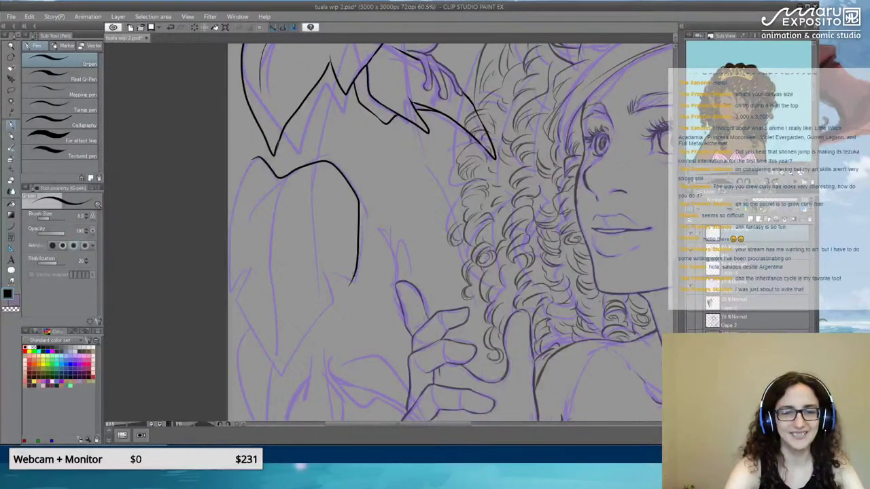
{"action": "mouse_move", "coordinate": [355, 271]}
{"action": "left_mouse_down"}
{"action": "mouse_move", "coordinate": [348, 286]}
{"action": "mouse_move", "coordinate": [319, 261]}
{"action": "mouse_move", "coordinate": [314, 307]}
{"action": "mouse_move", "coordinate": [275, 380]}
{"action": "mouse_move", "coordinate": [254, 348]}
{"action": "mouse_move", "coordinate": [238, 291]}
{"action": "mouse_move", "coordinate": [241, 242]}
{"action": "mouse_move", "coordinate": [233, 277]}
{"action": "left_mouse_up"}
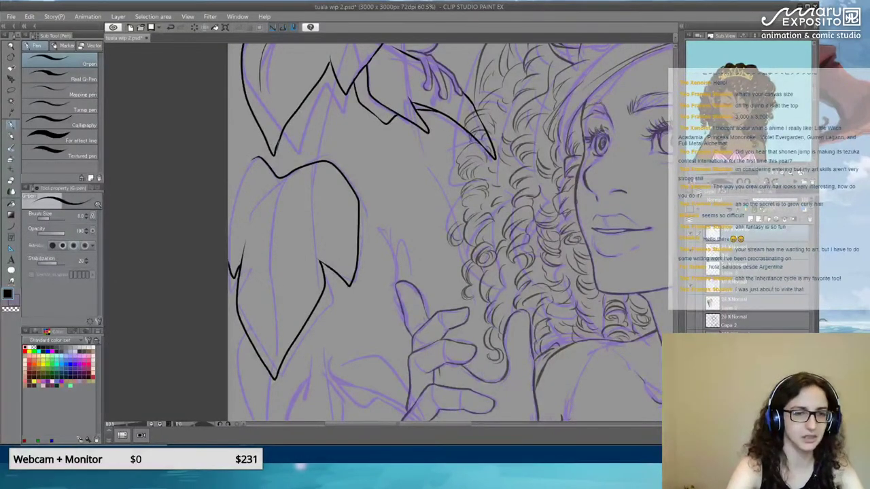
{"action": "left_click_drag", "start_coordinate": [250, 162], "coordinate": [228, 179]}
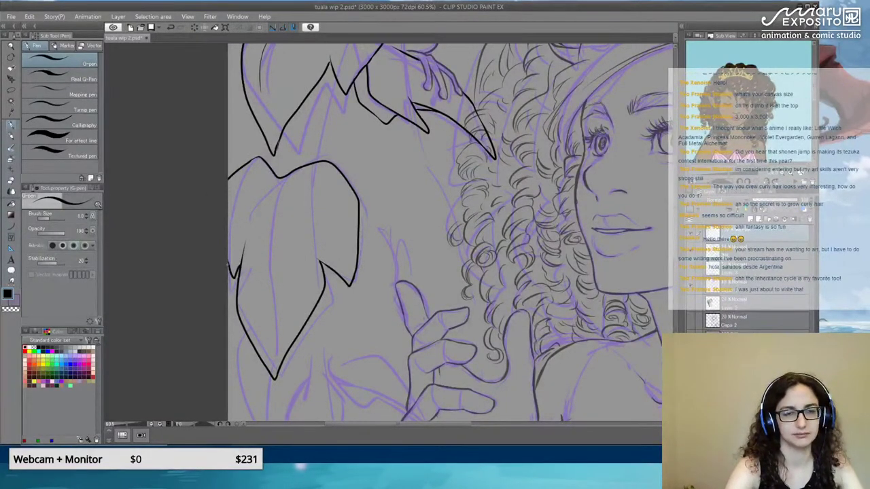
{"action": "left_click_drag", "start_coordinate": [276, 184], "coordinate": [260, 296]}
Ink the narrow drooping leaf between the two large leaves and the thin stem joining them.
{"action": "left_click_drag", "start_coordinate": [309, 199], "coordinate": [283, 315]}
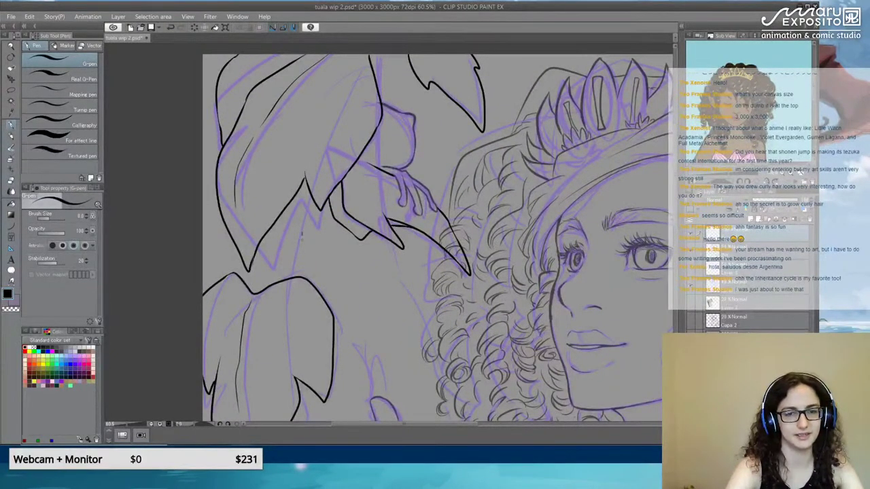
{"action": "mouse_move", "coordinate": [302, 233]}
{"action": "left_mouse_down"}
{"action": "mouse_move", "coordinate": [316, 266]}
{"action": "mouse_move", "coordinate": [382, 336]}
{"action": "mouse_move", "coordinate": [392, 365]}
{"action": "mouse_move", "coordinate": [338, 307]}
{"action": "mouse_move", "coordinate": [330, 317]}
{"action": "left_mouse_up"}
{"action": "mouse_move", "coordinate": [303, 227]}
{"action": "left_mouse_down"}
{"action": "mouse_move", "coordinate": [336, 259]}
{"action": "mouse_move", "coordinate": [373, 320]}
{"action": "left_mouse_up"}
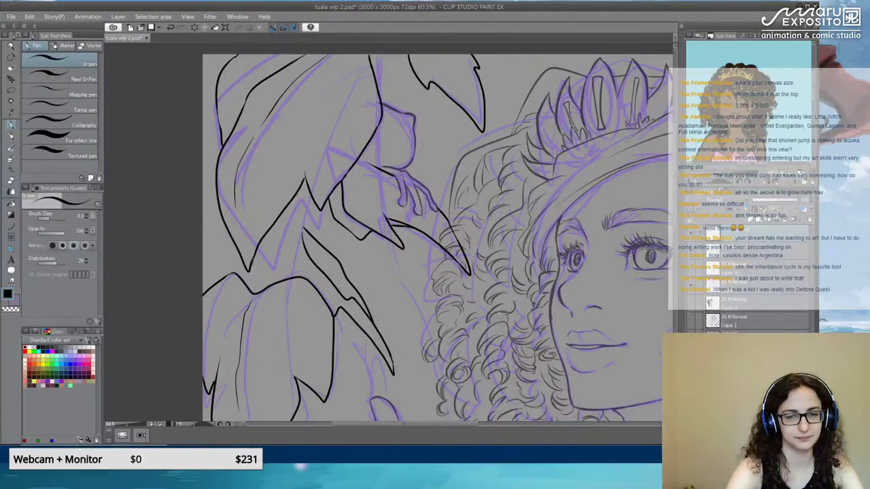
{"action": "mouse_move", "coordinate": [301, 279]}
{"action": "left_mouse_down"}
{"action": "mouse_move", "coordinate": [299, 208]}
{"action": "mouse_move", "coordinate": [290, 212]}
{"action": "mouse_move", "coordinate": [282, 277]}
{"action": "mouse_move", "coordinate": [252, 293]}
{"action": "left_mouse_up"}
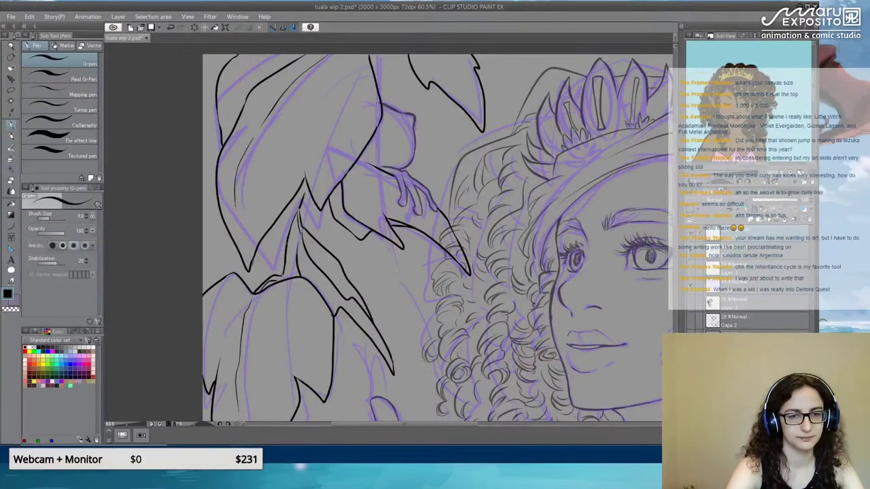
{"action": "left_click_drag", "start_coordinate": [278, 275], "coordinate": [292, 202]}
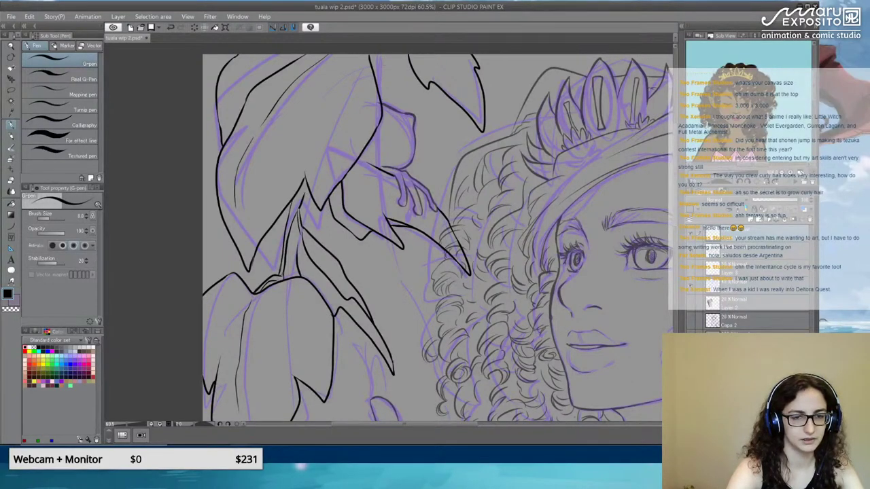
Ink the stem below the second large leaf and the narrow pointed leaf that reaches the raised hand.
{"action": "mouse_move", "coordinate": [355, 335]}
{"action": "left_mouse_down"}
{"action": "mouse_move", "coordinate": [369, 145]}
{"action": "mouse_move", "coordinate": [340, 127]}
{"action": "mouse_move", "coordinate": [330, 141]}
{"action": "mouse_move", "coordinate": [362, 311]}
{"action": "mouse_move", "coordinate": [341, 409]}
{"action": "mouse_move", "coordinate": [386, 349]}
{"action": "left_mouse_up"}
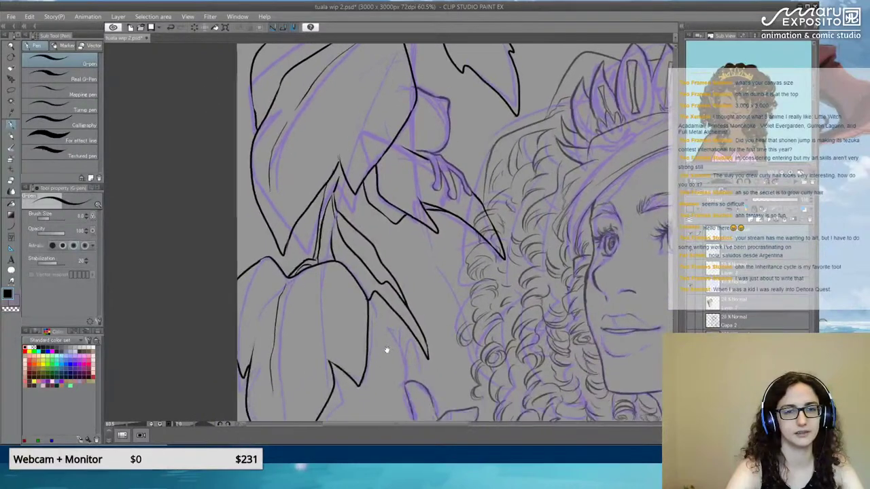
{"action": "left_click_drag", "start_coordinate": [292, 301], "coordinate": [330, 291]}
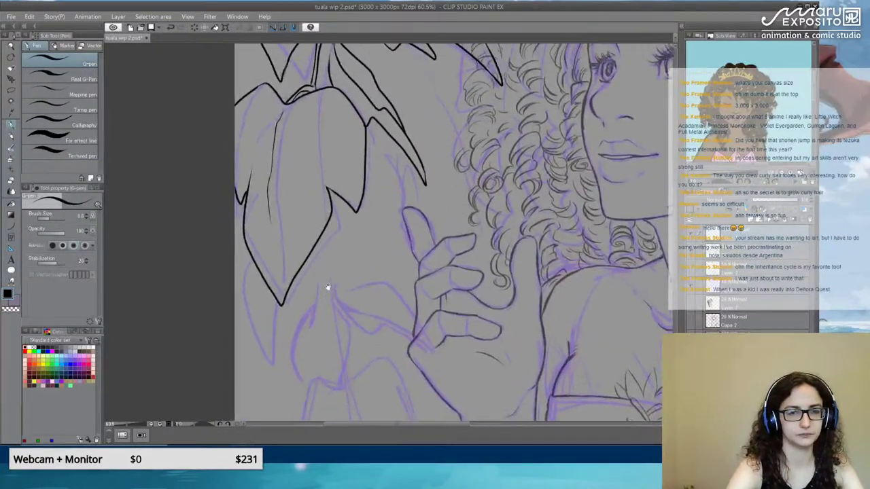
{"action": "left_click_drag", "start_coordinate": [321, 233], "coordinate": [327, 289]}
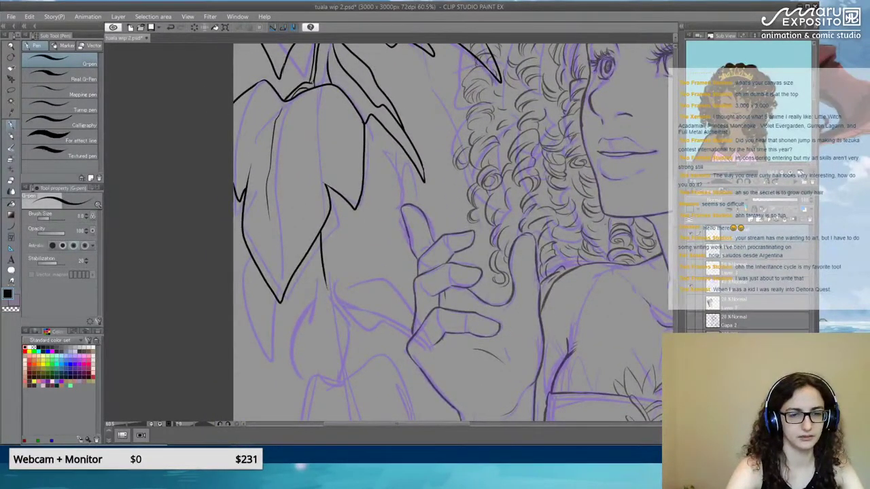
{"action": "mouse_move", "coordinate": [316, 236]}
{"action": "left_mouse_down"}
{"action": "mouse_move", "coordinate": [320, 266]}
{"action": "mouse_move", "coordinate": [369, 280]}
{"action": "mouse_move", "coordinate": [412, 325]}
{"action": "left_mouse_up"}
{"action": "mouse_move", "coordinate": [326, 287]}
{"action": "left_mouse_down"}
{"action": "mouse_move", "coordinate": [392, 332]}
{"action": "mouse_move", "coordinate": [394, 315]}
{"action": "mouse_move", "coordinate": [427, 350]}
{"action": "mouse_move", "coordinate": [404, 318]}
{"action": "left_mouse_up"}
{"action": "mouse_move", "coordinate": [332, 300]}
{"action": "left_mouse_down"}
{"action": "mouse_move", "coordinate": [367, 314]}
{"action": "mouse_move", "coordinate": [399, 262]}
{"action": "left_mouse_up"}
Ink the rounded leaf with a pointed tip below the stem and the partly hidden leaf behind it at the canvas's left edge.
{"action": "mouse_move", "coordinate": [356, 227]}
{"action": "left_mouse_down"}
{"action": "mouse_move", "coordinate": [373, 240]}
{"action": "mouse_move", "coordinate": [375, 297]}
{"action": "mouse_move", "coordinate": [363, 327]}
{"action": "mouse_move", "coordinate": [337, 315]}
{"action": "mouse_move", "coordinate": [311, 370]}
{"action": "mouse_move", "coordinate": [292, 354]}
{"action": "mouse_move", "coordinate": [276, 296]}
{"action": "mouse_move", "coordinate": [297, 254]}
{"action": "mouse_move", "coordinate": [340, 229]}
{"action": "mouse_move", "coordinate": [345, 241]}
{"action": "mouse_move", "coordinate": [307, 289]}
{"action": "left_mouse_up"}
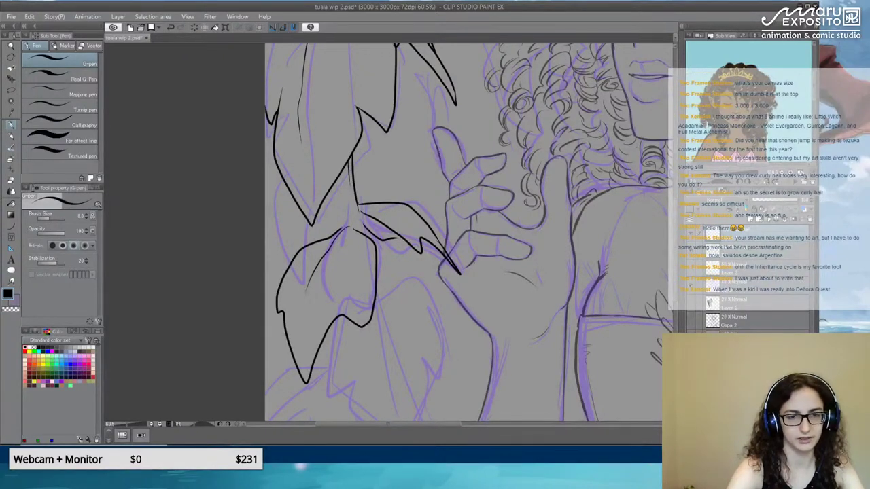
{"action": "left_click_drag", "start_coordinate": [355, 214], "coordinate": [352, 227]}
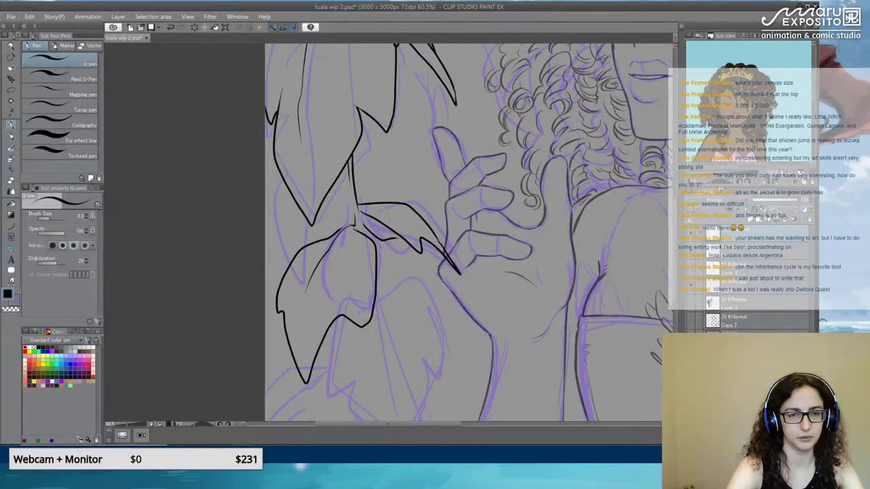
{"action": "mouse_move", "coordinate": [303, 213]}
{"action": "left_mouse_down"}
{"action": "mouse_move", "coordinate": [297, 250]}
{"action": "mouse_move", "coordinate": [283, 252]}
{"action": "mouse_move", "coordinate": [265, 202]}
{"action": "left_mouse_up"}
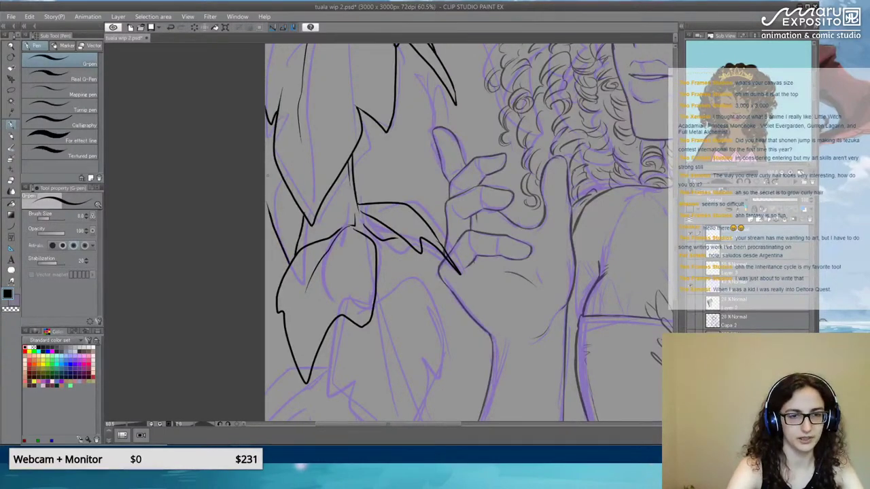
{"action": "left_click_drag", "start_coordinate": [277, 164], "coordinate": [265, 182]}
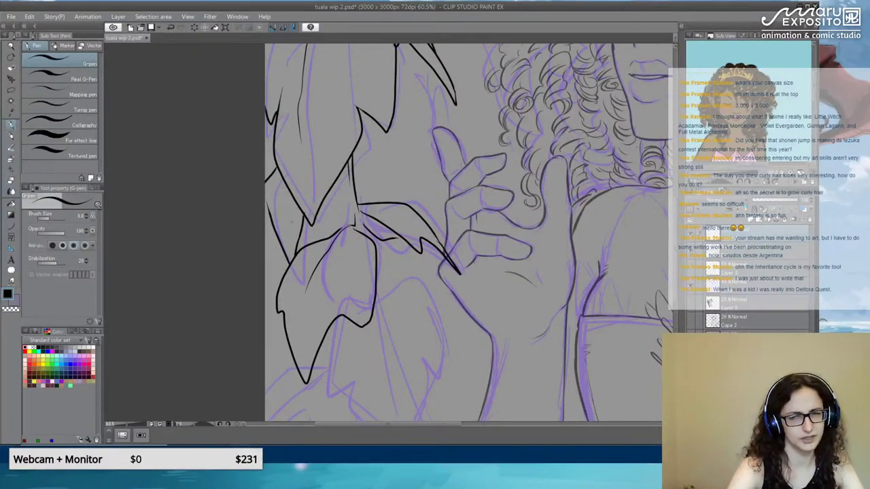
Ink the broad notched leaf beside the forearm with its central vein, then a small creased leaf running off the canvas's lower edge.
{"action": "mouse_move", "coordinate": [368, 295]}
{"action": "left_mouse_down"}
{"action": "mouse_move", "coordinate": [362, 183]}
{"action": "mouse_move", "coordinate": [397, 178]}
{"action": "mouse_move", "coordinate": [435, 201]}
{"action": "mouse_move", "coordinate": [436, 248]}
{"action": "mouse_move", "coordinate": [420, 259]}
{"action": "mouse_move", "coordinate": [415, 310]}
{"action": "mouse_move", "coordinate": [399, 343]}
{"action": "mouse_move", "coordinate": [349, 295]}
{"action": "mouse_move", "coordinate": [342, 269]}
{"action": "mouse_move", "coordinate": [325, 271]}
{"action": "mouse_move", "coordinate": [318, 222]}
{"action": "left_mouse_up"}
{"action": "left_click_drag", "start_coordinate": [378, 196], "coordinate": [391, 262]}
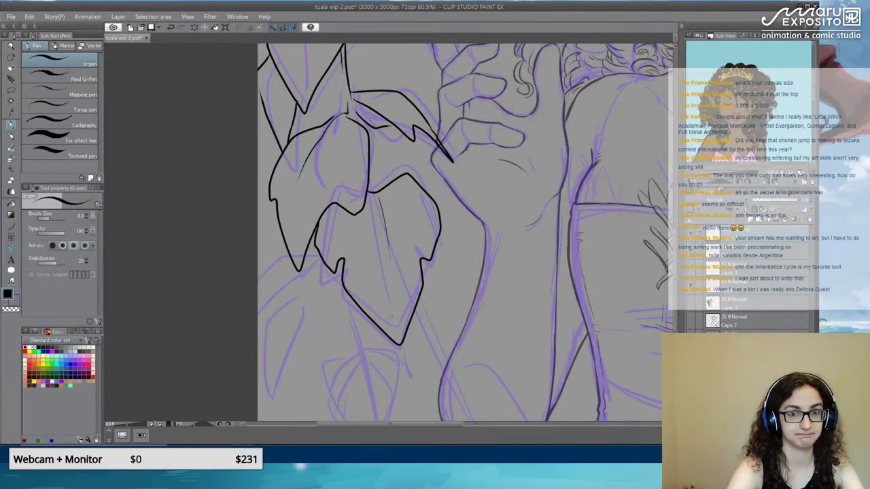
{"action": "mouse_move", "coordinate": [399, 312]}
{"action": "left_mouse_down"}
{"action": "mouse_move", "coordinate": [402, 254]}
{"action": "mouse_move", "coordinate": [422, 173]}
{"action": "left_mouse_up"}
{"action": "mouse_move", "coordinate": [362, 216]}
{"action": "left_mouse_down"}
{"action": "mouse_move", "coordinate": [397, 214]}
{"action": "mouse_move", "coordinate": [411, 251]}
{"action": "mouse_move", "coordinate": [396, 271]}
{"action": "left_mouse_up"}
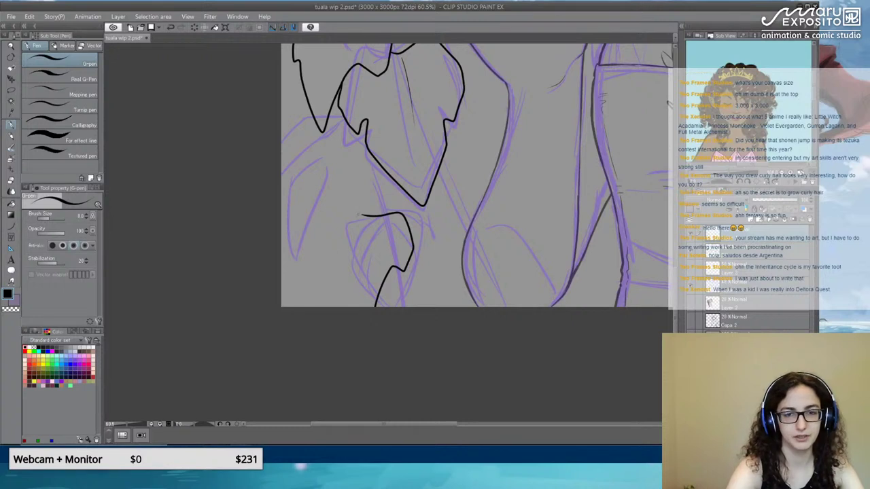
{"action": "mouse_move", "coordinate": [360, 218]}
{"action": "left_mouse_down"}
{"action": "mouse_move", "coordinate": [336, 257]}
{"action": "mouse_move", "coordinate": [352, 307]}
{"action": "left_mouse_up"}
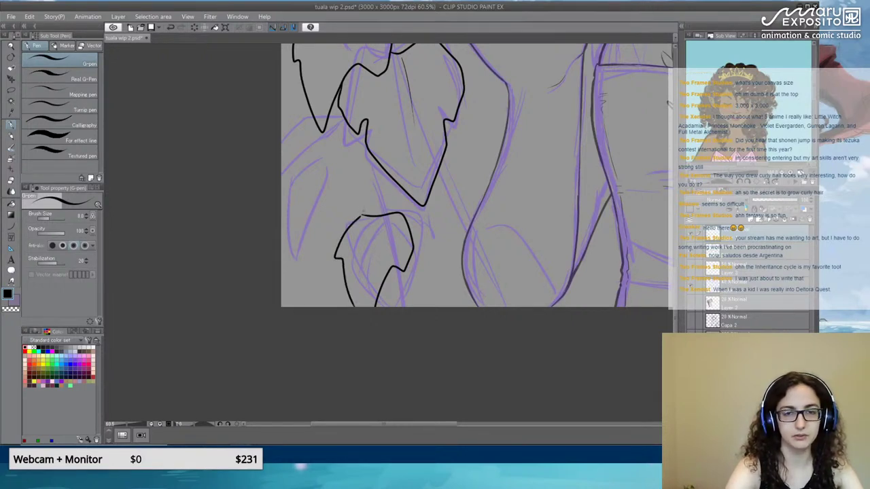
{"action": "left_click_drag", "start_coordinate": [372, 218], "coordinate": [363, 278]}
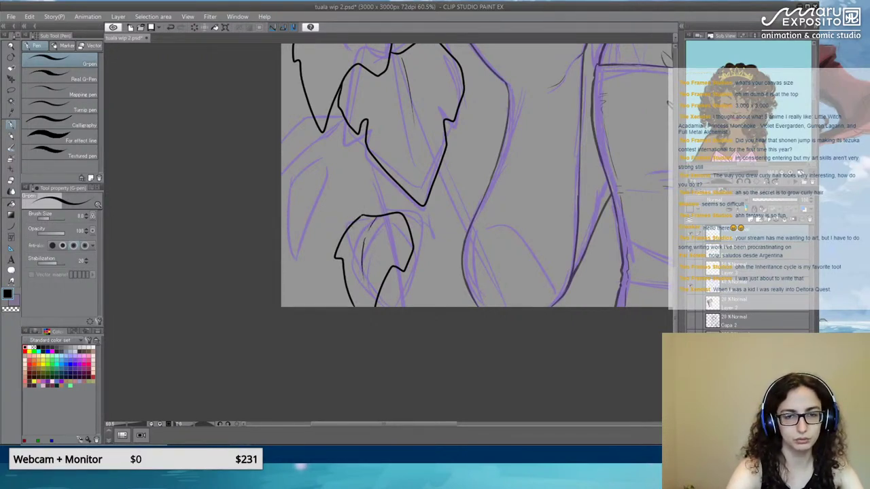
Ink the slender leaf at the canvas's left edge, its branching stem and the small leaf behind the lowest one, undoing stray strokes.
{"action": "mouse_move", "coordinate": [327, 157]}
{"action": "left_mouse_down"}
{"action": "mouse_move", "coordinate": [320, 198]}
{"action": "mouse_move", "coordinate": [291, 266]}
{"action": "mouse_move", "coordinate": [285, 202]}
{"action": "mouse_move", "coordinate": [299, 175]}
{"action": "left_mouse_up"}
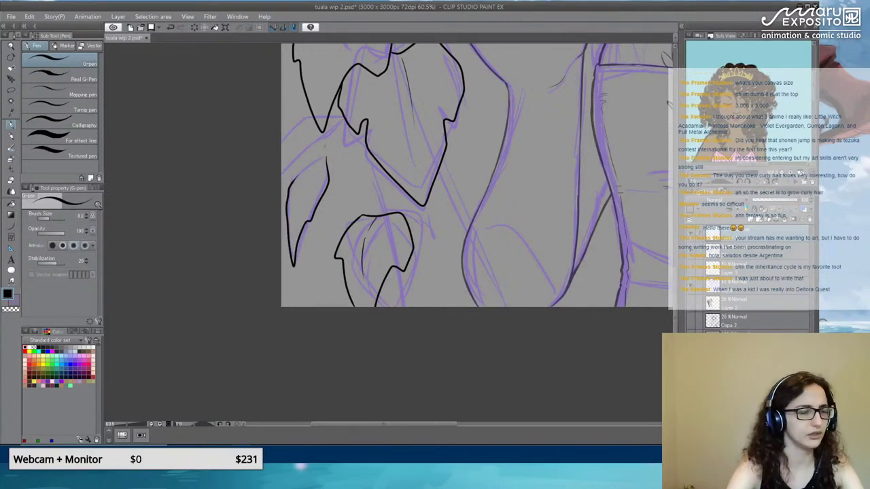
{"action": "mouse_move", "coordinate": [299, 175]}
{"action": "left_mouse_down"}
{"action": "mouse_move", "coordinate": [330, 151]}
{"action": "mouse_move", "coordinate": [306, 176]}
{"action": "mouse_move", "coordinate": [324, 166]}
{"action": "mouse_move", "coordinate": [349, 130]}
{"action": "mouse_move", "coordinate": [356, 267]}
{"action": "mouse_move", "coordinate": [355, 256]}
{"action": "mouse_move", "coordinate": [333, 341]}
{"action": "mouse_move", "coordinate": [336, 313]}
{"action": "mouse_move", "coordinate": [345, 310]}
{"action": "mouse_move", "coordinate": [374, 311]}
{"action": "mouse_move", "coordinate": [382, 337]}
{"action": "left_mouse_up"}
{"action": "key", "text": "ctrl+z"}
{"action": "key", "text": "ctrl+z"}
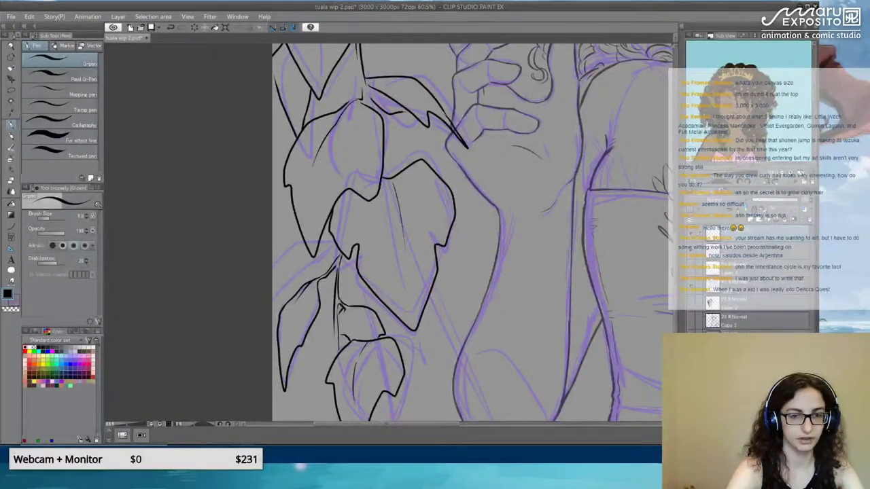
Ink a curved leaf branching from the lowest stem and running off the canvas's lower edge.
{"action": "mouse_move", "coordinate": [336, 348]}
{"action": "left_mouse_down"}
{"action": "mouse_move", "coordinate": [362, 259]}
{"action": "mouse_move", "coordinate": [325, 325]}
{"action": "left_mouse_up"}
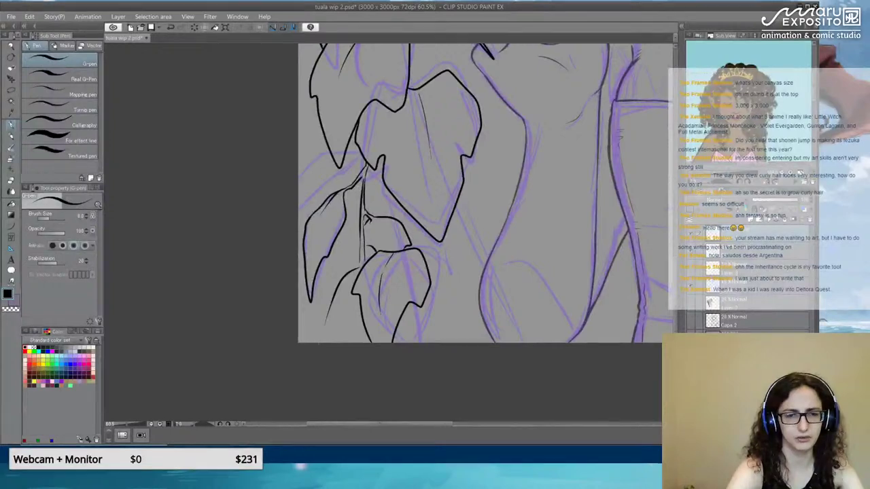
{"action": "mouse_move", "coordinate": [360, 295]}
{"action": "left_mouse_down"}
{"action": "mouse_move", "coordinate": [359, 318]}
{"action": "mouse_move", "coordinate": [334, 354]}
{"action": "left_mouse_up"}
{"action": "left_click_drag", "start_coordinate": [327, 314], "coordinate": [321, 347]}
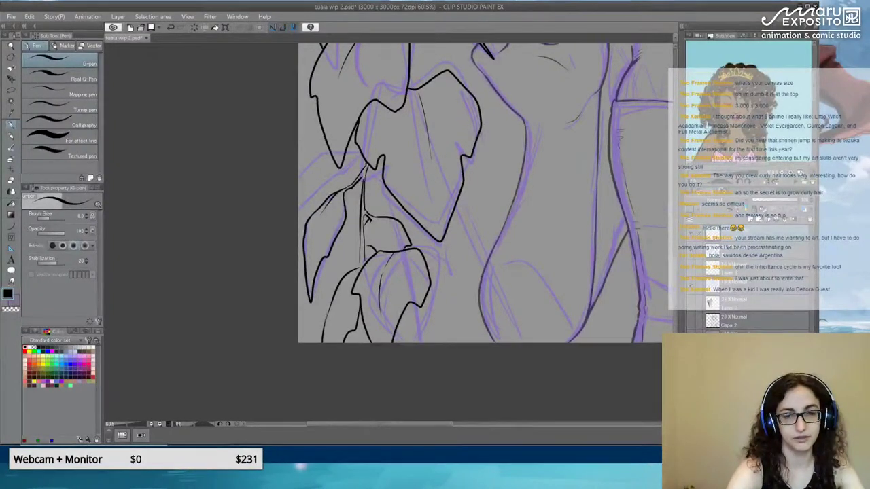
Ink the partly hidden notched leaf between the lowest leaves and the forearm, running off the canvas's lower edge.
{"action": "mouse_move", "coordinate": [405, 214]}
{"action": "left_mouse_down"}
{"action": "mouse_move", "coordinate": [330, 262]}
{"action": "mouse_move", "coordinate": [390, 271]}
{"action": "mouse_move", "coordinate": [411, 337]}
{"action": "mouse_move", "coordinate": [398, 392]}
{"action": "mouse_move", "coordinate": [342, 364]}
{"action": "mouse_move", "coordinate": [331, 375]}
{"action": "mouse_move", "coordinate": [330, 365]}
{"action": "left_mouse_up"}
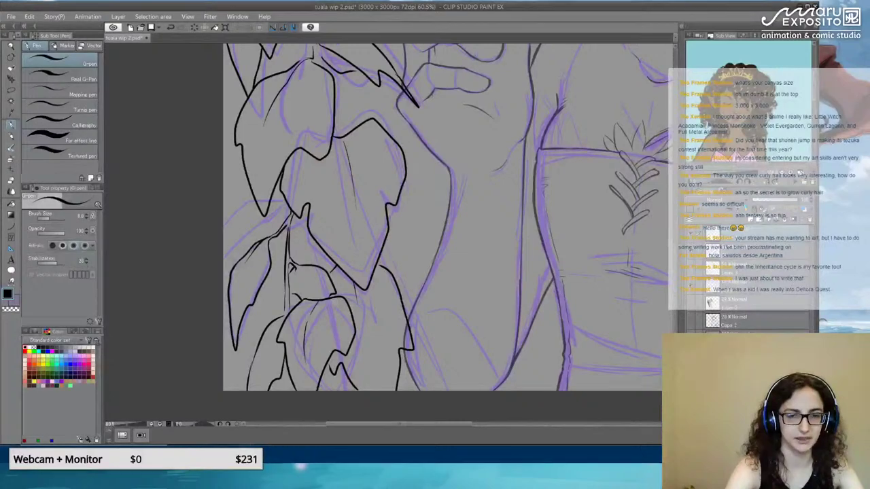
{"action": "key", "text": "e"}
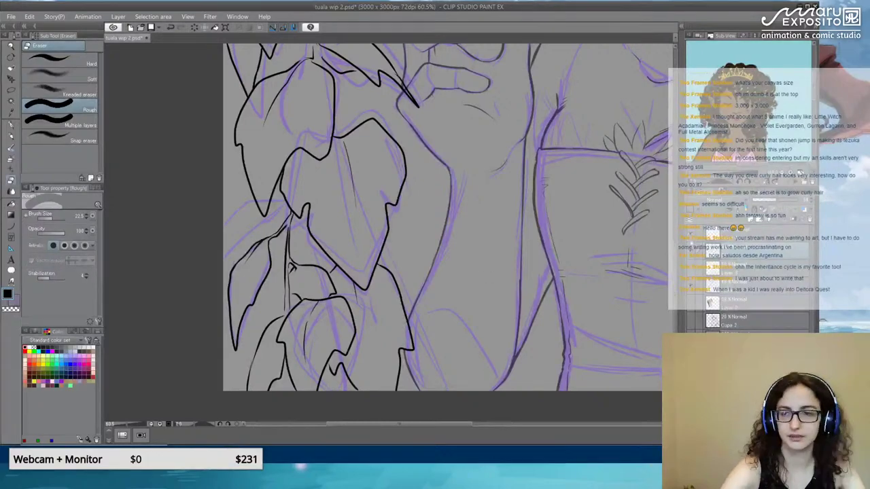
{"action": "left_click_drag", "start_coordinate": [538, 144], "coordinate": [498, 146]}
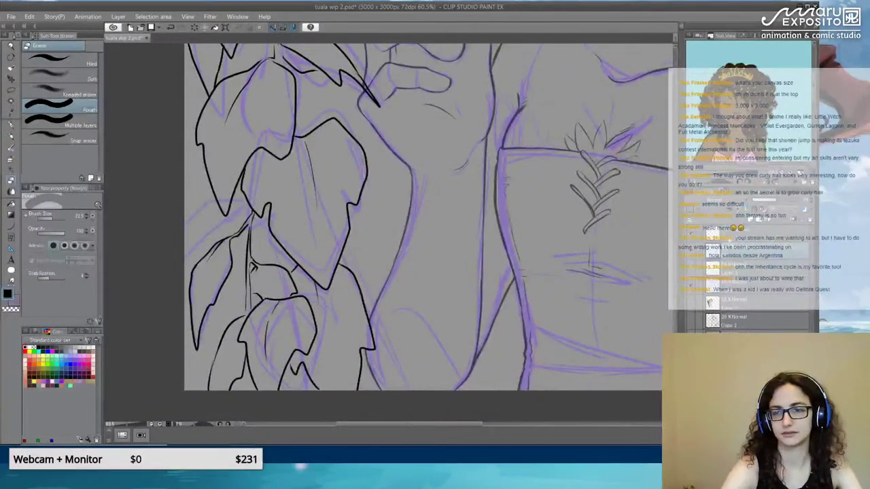
{"action": "left_click", "coordinate": [747, 232]}
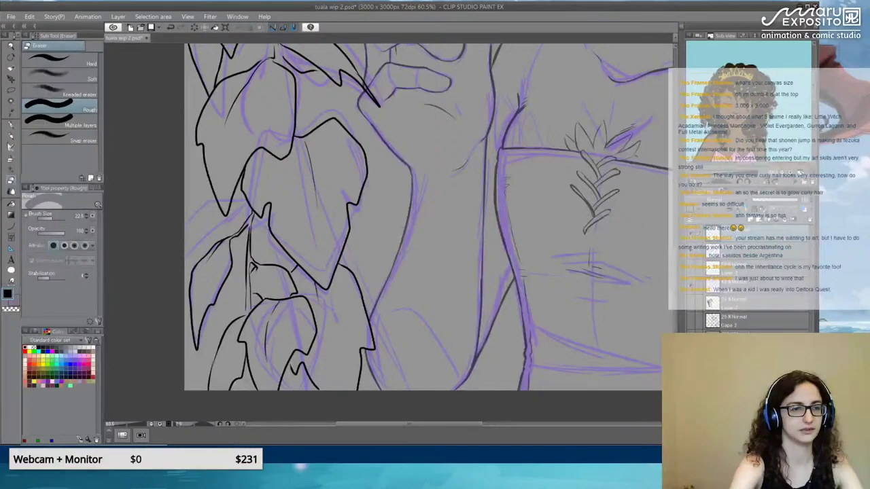
{"action": "left_click", "coordinate": [10, 129]}
Review the inked leaves from the lower edge up to the crown, comparing the drawing with the leaf layer hidden and shown.
{"action": "left_click_drag", "start_coordinate": [305, 231], "coordinate": [326, 345]}
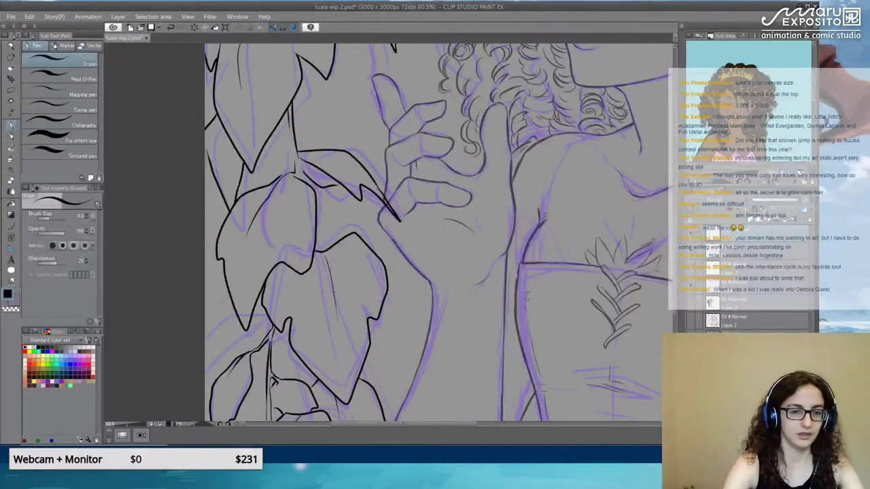
{"action": "mouse_move", "coordinate": [212, 264]}
{"action": "left_mouse_down"}
{"action": "mouse_move", "coordinate": [229, 307]}
{"action": "mouse_move", "coordinate": [223, 367]}
{"action": "left_mouse_up"}
{"action": "left_click_drag", "start_coordinate": [394, 163], "coordinate": [303, 371]}
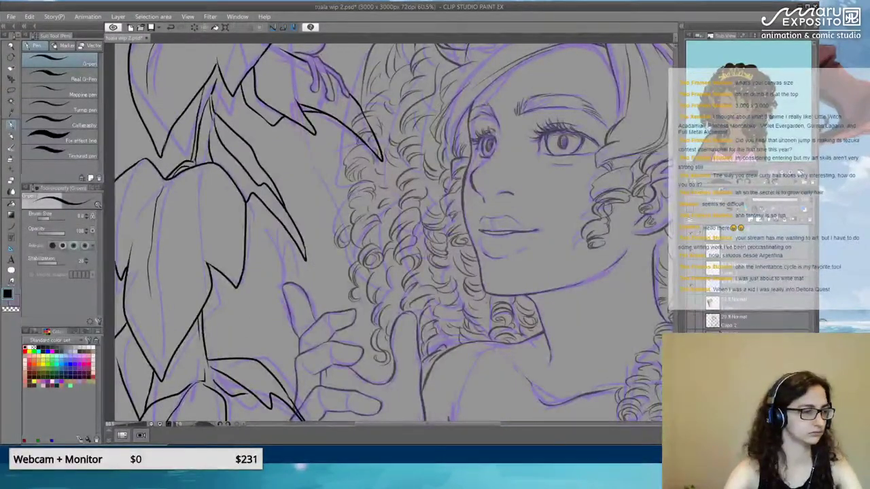
{"action": "scroll", "coordinate": [274, 285], "scroll_direction": "down", "scroll_amount": 3}
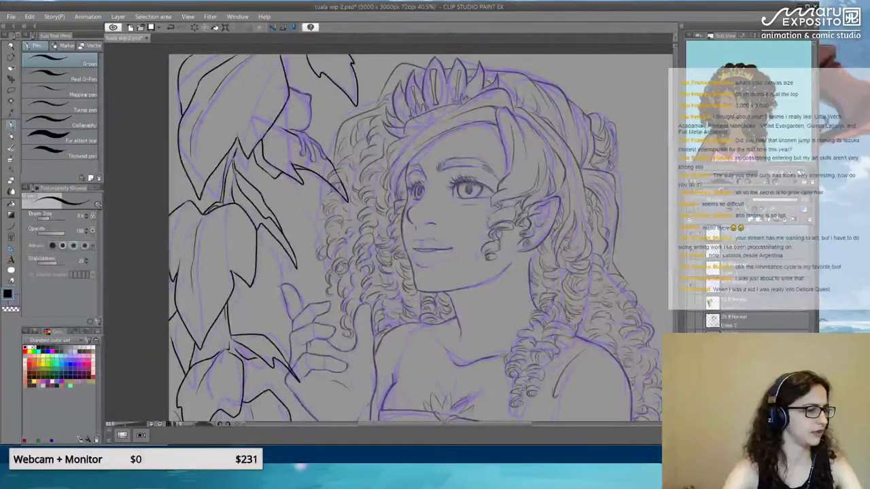
{"action": "key", "text": "ctrl+minus"}
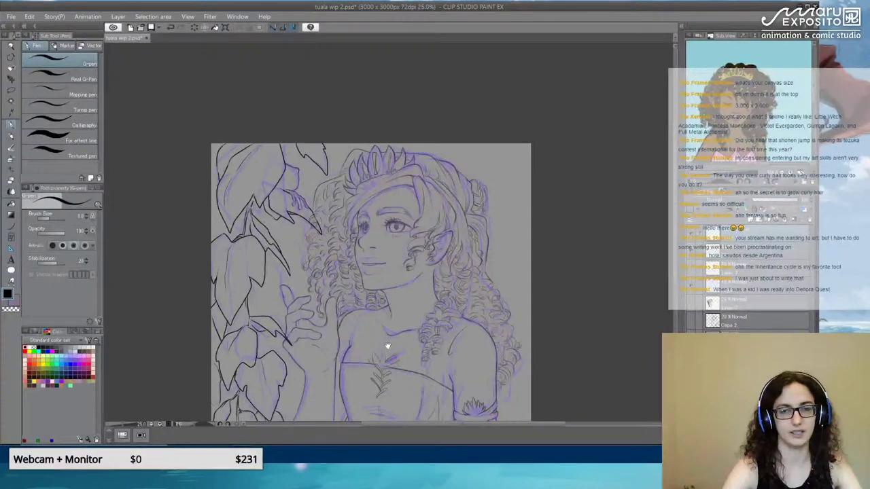
{"action": "left_click_drag", "start_coordinate": [388, 346], "coordinate": [367, 273]}
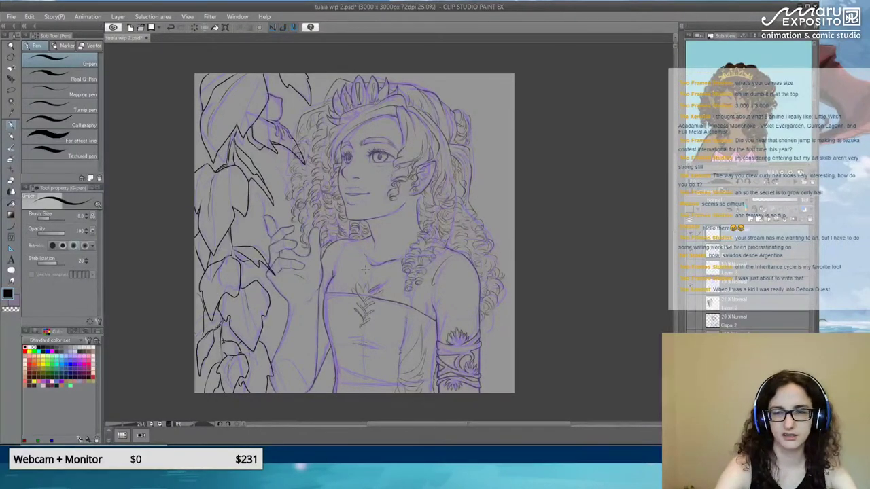
{"action": "left_click", "coordinate": [690, 235]}
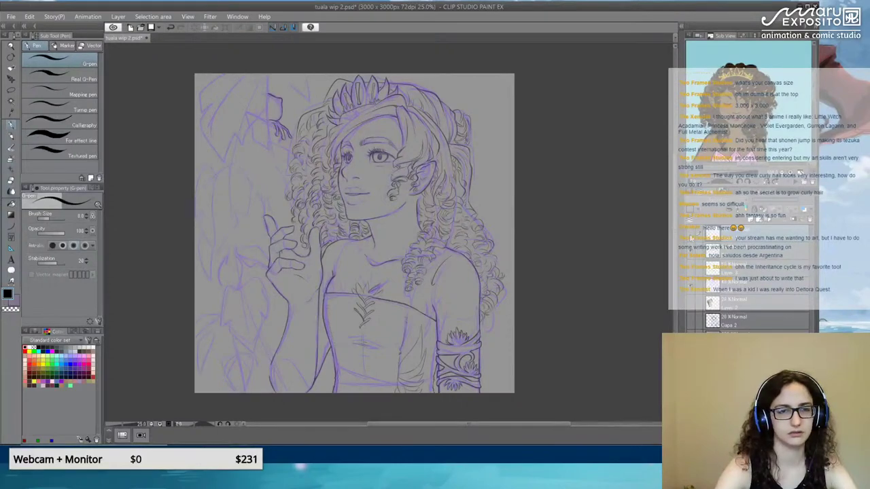
{"action": "left_click", "coordinate": [691, 234]}
{"action": "left_click_drag", "start_coordinate": [125, 137], "coordinate": [193, 137]}
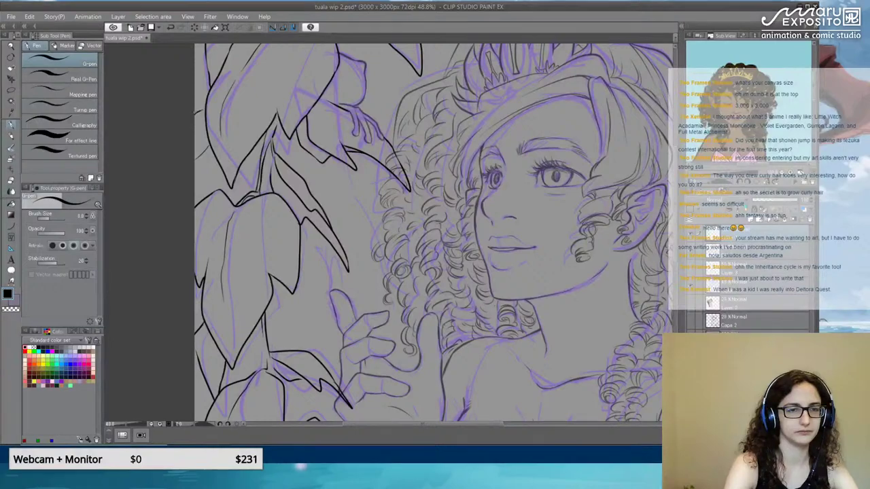
{"action": "left_click_drag", "start_coordinate": [255, 107], "coordinate": [128, 141]}
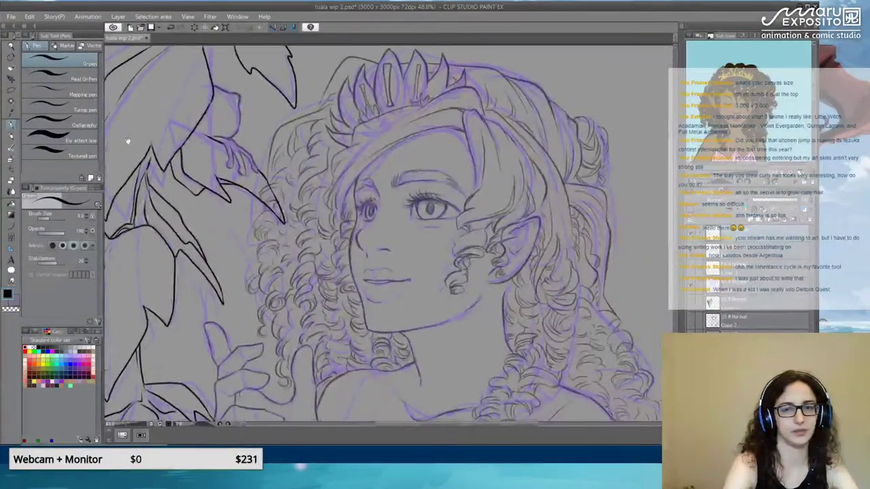
{"action": "left_click_drag", "start_coordinate": [245, 167], "coordinate": [341, 177]}
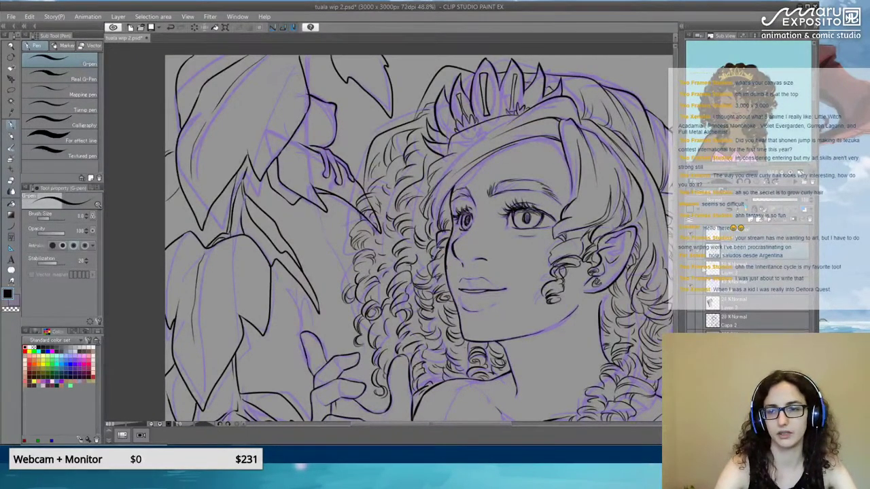
Hide the purple sketch layer so only the line art shows, and save the drawing.
{"action": "left_click", "coordinate": [691, 288]}
{"action": "scroll", "coordinate": [458, 242], "scroll_direction": "down", "scroll_amount": 4}
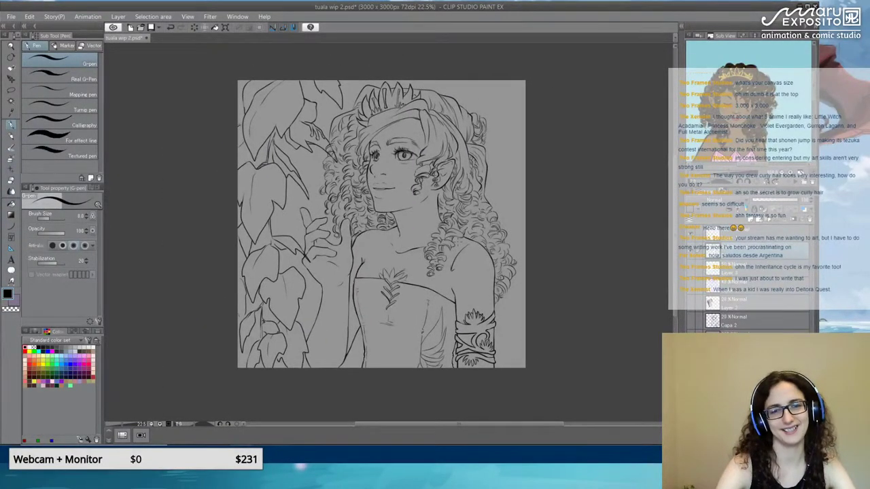
{"action": "scroll", "coordinate": [449, 234], "scroll_direction": "up", "scroll_amount": 1}
{"action": "scroll", "coordinate": [458, 235], "scroll_direction": "up", "scroll_amount": 1}
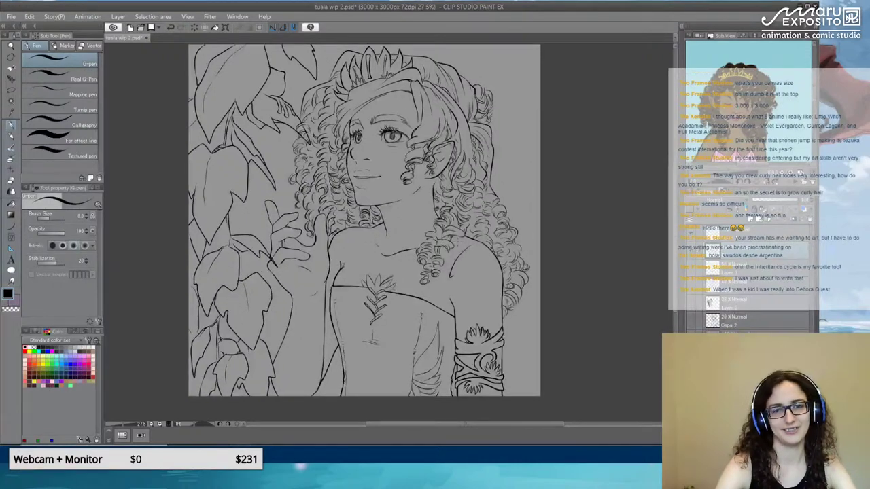
{"action": "left_click", "coordinate": [9, 17]}
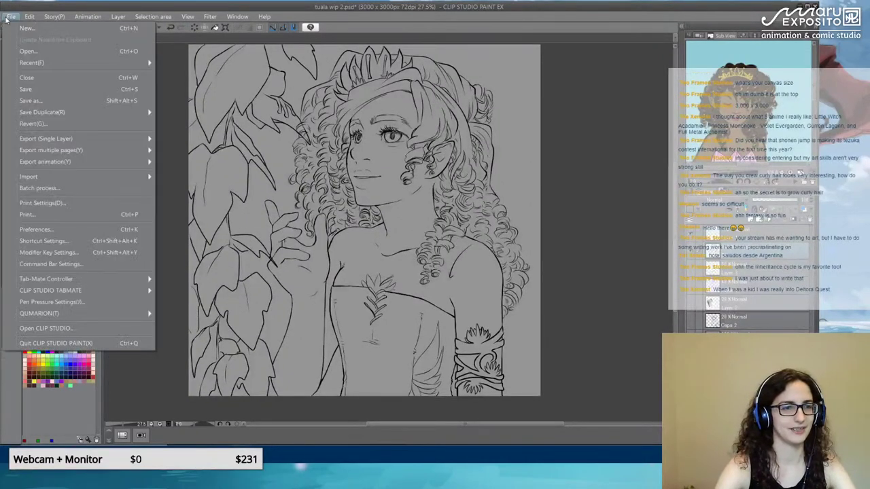
{"action": "left_click", "coordinate": [42, 89]}
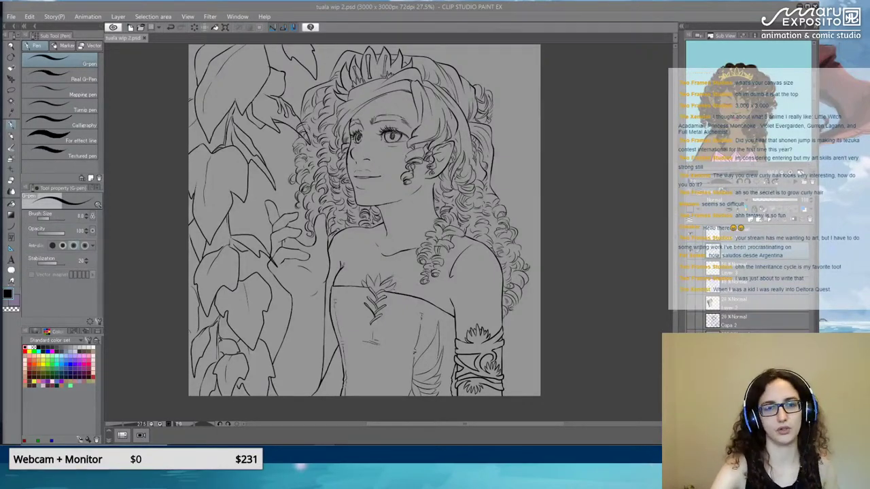
Ink extra lines along the stem joining the large upper leaf to the leaf below it.
{"action": "scroll", "coordinate": [243, 100], "scroll_direction": "up", "scroll_amount": 10}
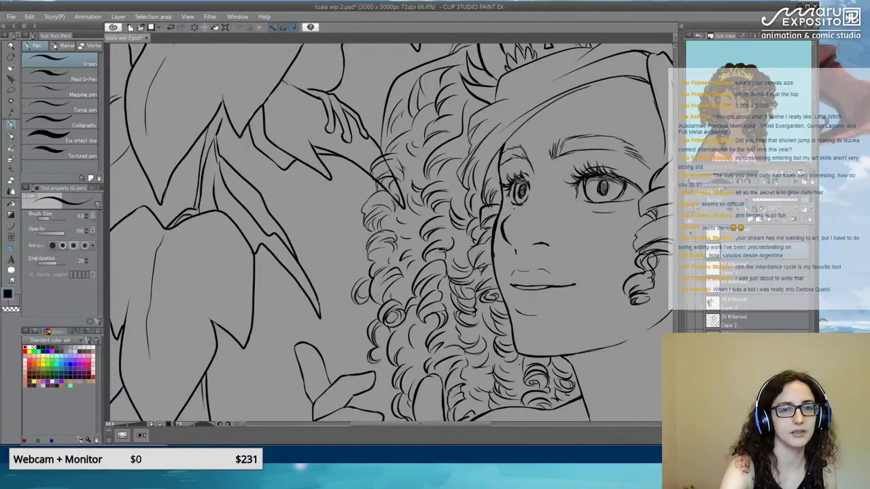
{"action": "left_click_drag", "start_coordinate": [282, 81], "coordinate": [297, 88]}
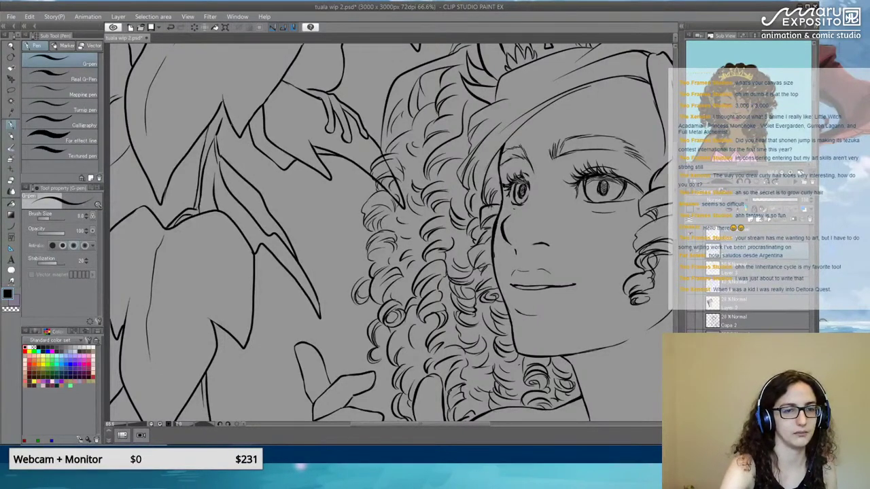
{"action": "left_click_drag", "start_coordinate": [234, 130], "coordinate": [228, 161]}
{"action": "mouse_move", "coordinate": [212, 196]}
{"action": "left_mouse_down"}
{"action": "mouse_move", "coordinate": [207, 207]}
{"action": "mouse_move", "coordinate": [176, 169]}
{"action": "left_mouse_up"}
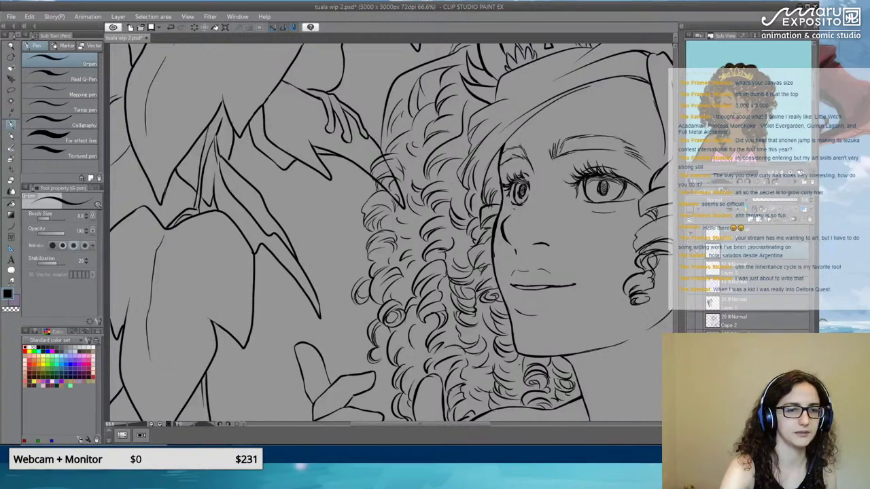
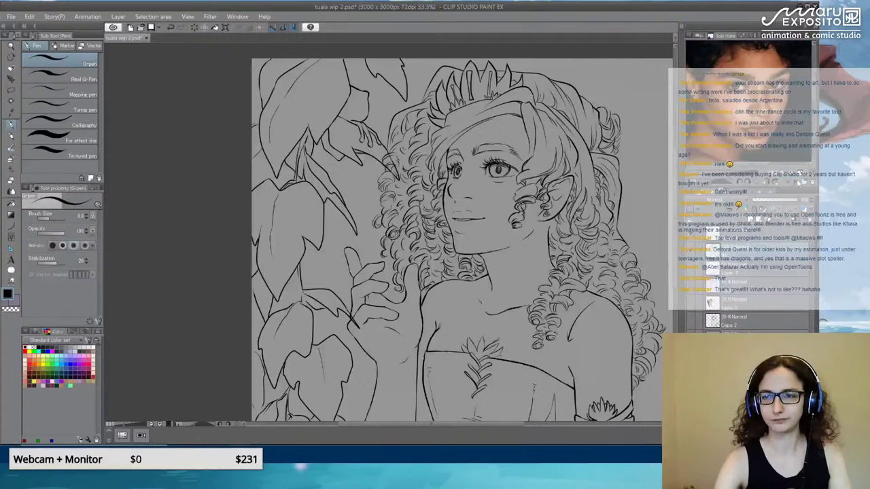
Switch to another reference image and toggle the woman's line art layer to check which strokes are separate from the leaves.
{"action": "left_click", "coordinate": [800, 182]}
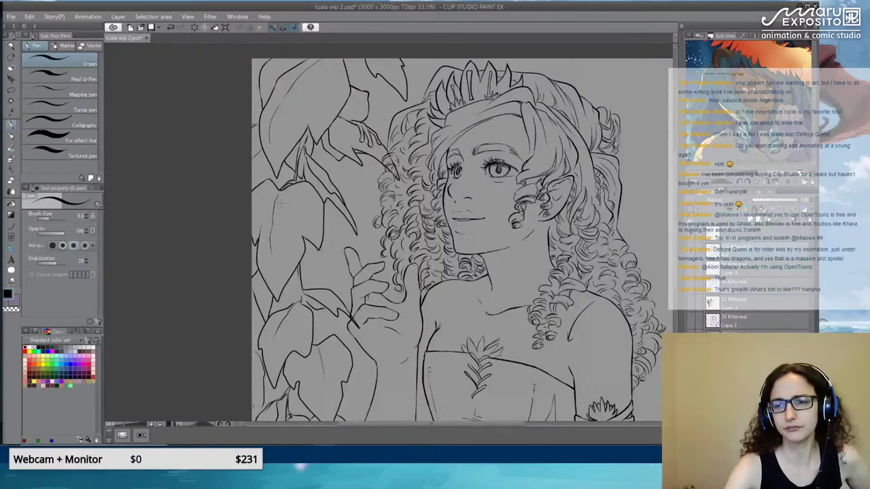
{"action": "left_click", "coordinate": [691, 252]}
{"action": "left_click", "coordinate": [691, 252]}
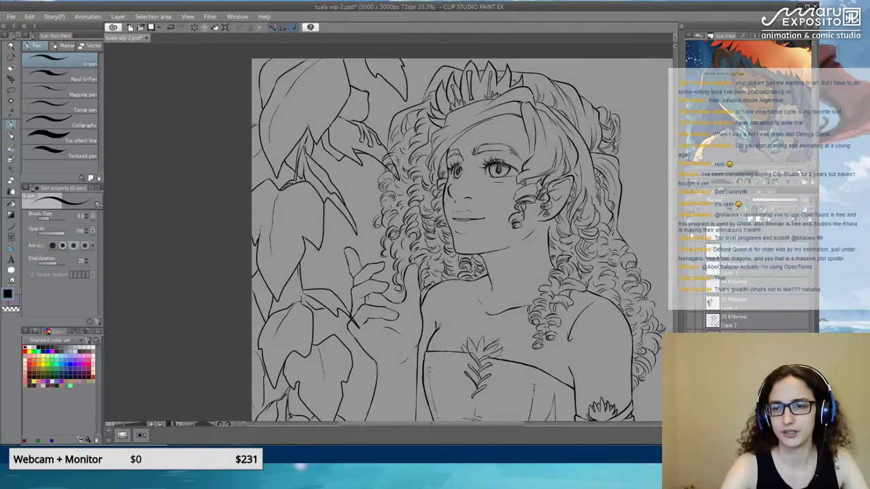
{"action": "left_click", "coordinate": [692, 239]}
{"action": "left_click", "coordinate": [692, 241]}
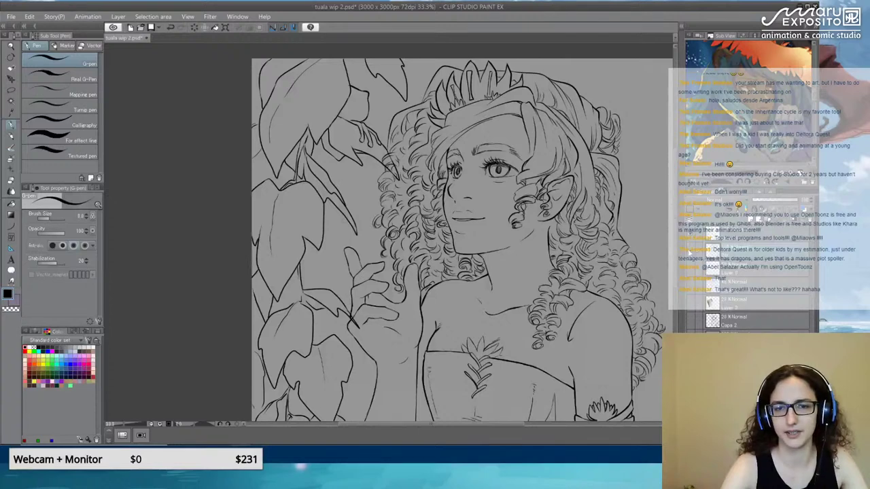
{"action": "left_click", "coordinate": [691, 253]}
{"action": "left_click", "coordinate": [690, 253]}
{"action": "left_click", "coordinate": [690, 253]}
{"action": "left_click", "coordinate": [691, 253]}
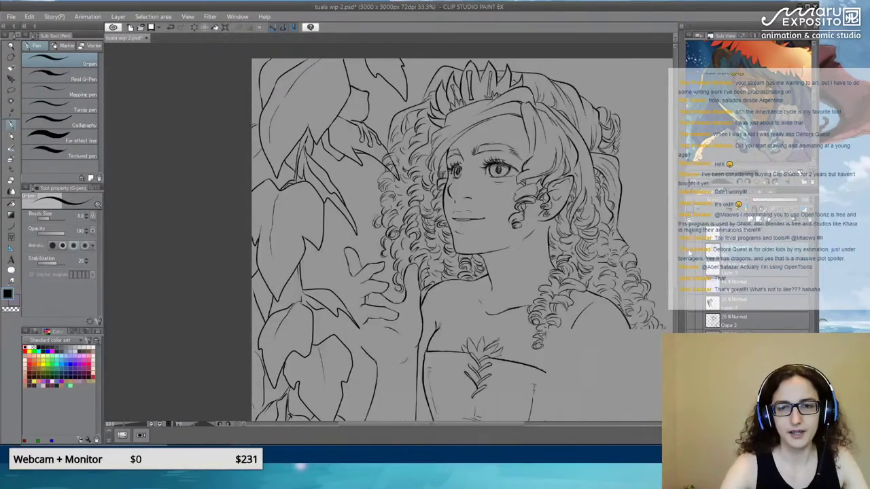
{"action": "left_click", "coordinate": [691, 252]}
{"action": "left_click", "coordinate": [691, 253]}
{"action": "key", "text": "ctrl+minus"}
{"action": "key", "text": "ctrl+minus"}
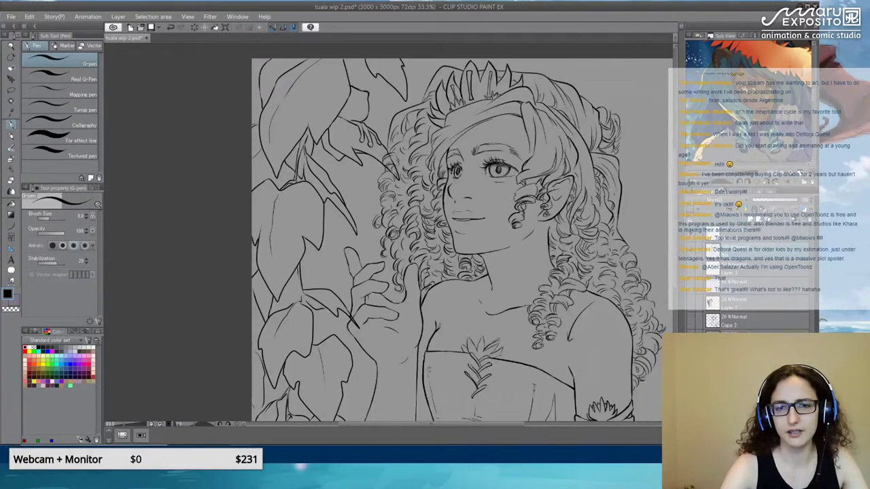
{"action": "left_click", "coordinate": [691, 253]}
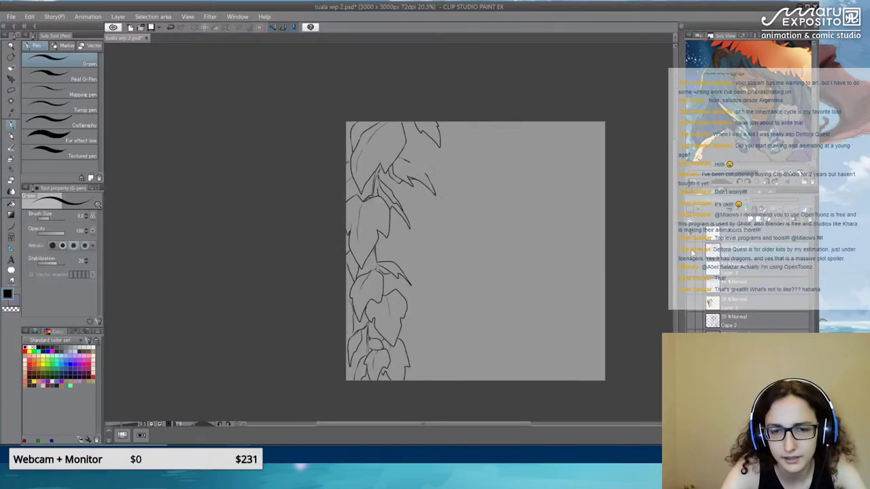
{"action": "left_click", "coordinate": [691, 252]}
{"action": "left_click", "coordinate": [691, 253]}
{"action": "left_click", "coordinate": [691, 253]}
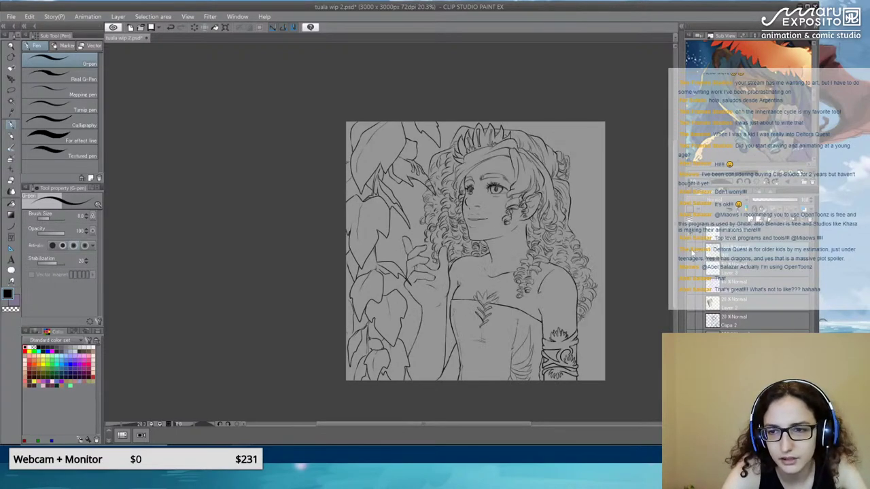
Lasso the far hand among the upper leaves, cut it from the woman's line art and paste it on its own layer.
{"action": "scroll", "coordinate": [467, 154], "scroll_direction": "up", "scroll_amount": 2}
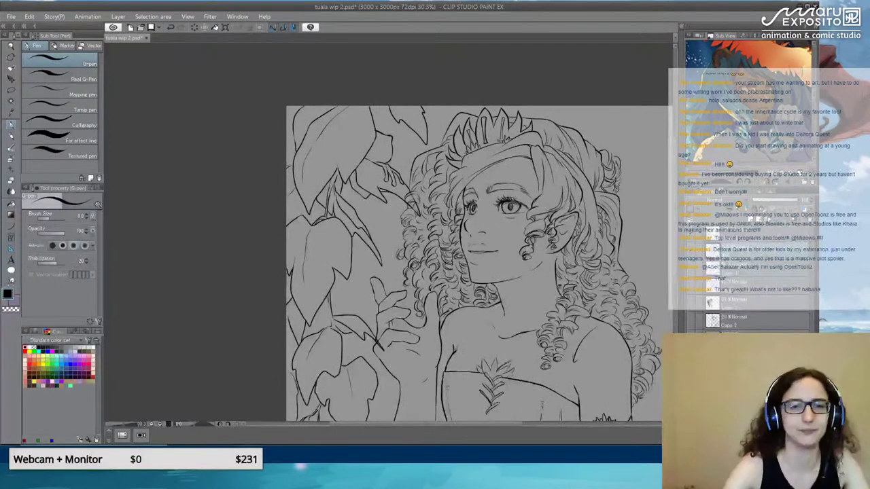
{"action": "left_click", "coordinate": [12, 90]}
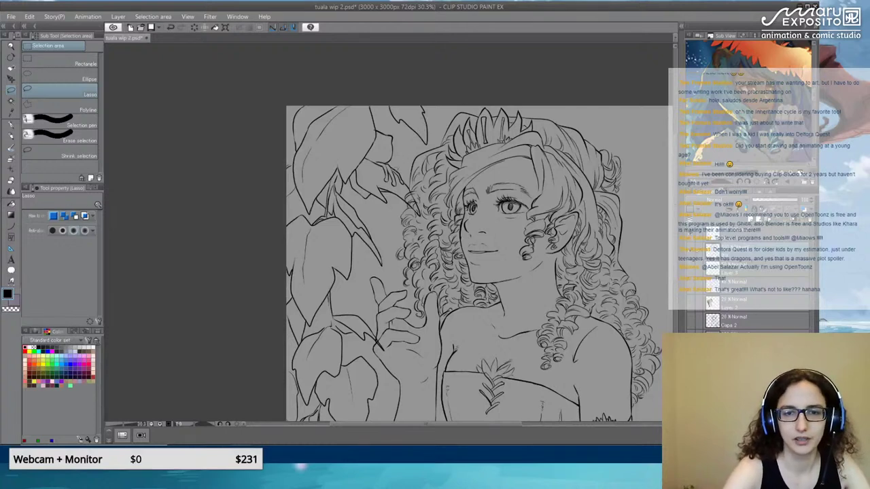
{"action": "mouse_move", "coordinate": [443, 97]}
{"action": "left_mouse_down"}
{"action": "mouse_move", "coordinate": [440, 129]}
{"action": "mouse_move", "coordinate": [406, 168]}
{"action": "mouse_move", "coordinate": [387, 228]}
{"action": "mouse_move", "coordinate": [276, 283]}
{"action": "mouse_move", "coordinate": [305, 58]}
{"action": "mouse_move", "coordinate": [407, 85]}
{"action": "left_mouse_up"}
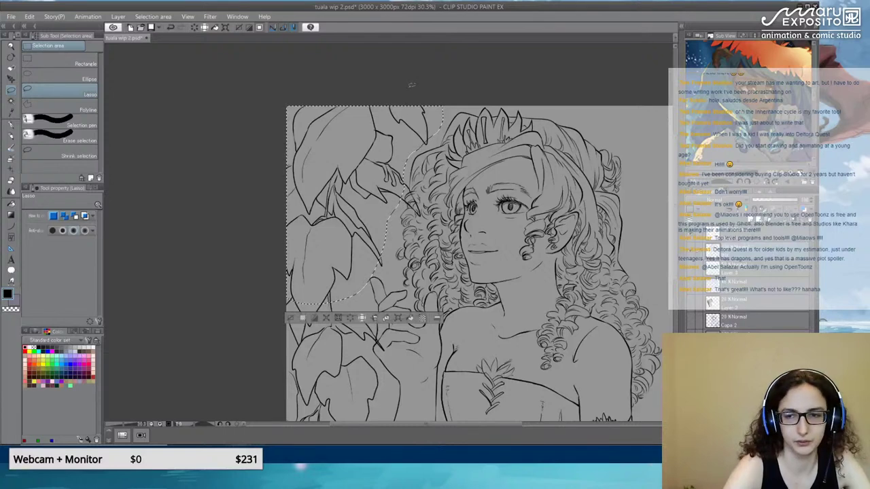
{"action": "key", "text": "ctrl"}
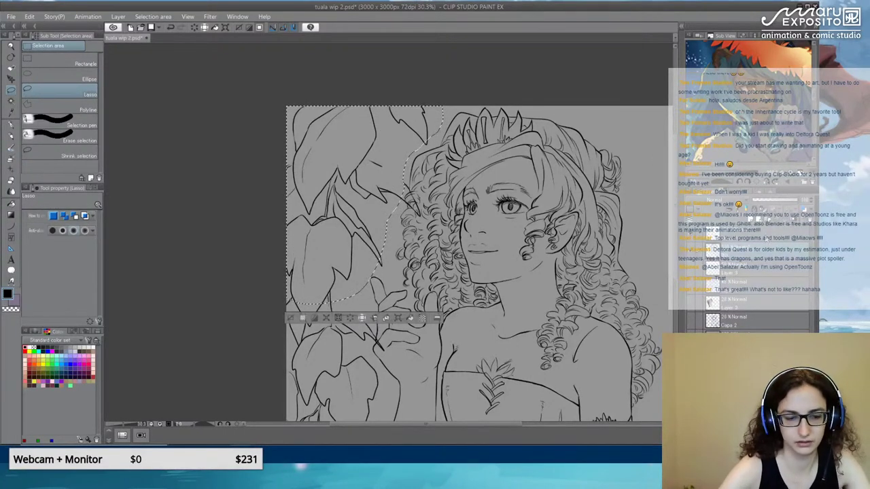
{"action": "key", "text": "ctrl+v"}
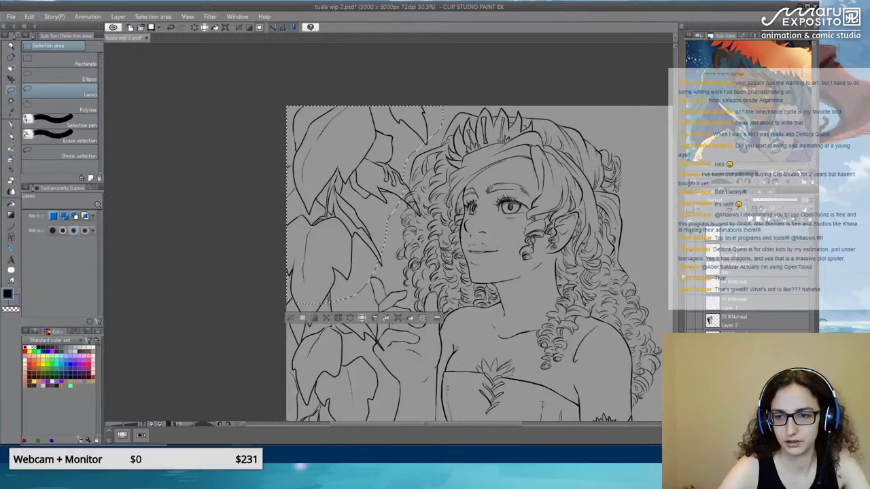
Clear the selection and merge the pasted hand into the leaf layer, hiding the woman's line art and the leaves to check.
{"action": "left_click", "coordinate": [690, 251]}
{"action": "key", "text": "ctrl+d"}
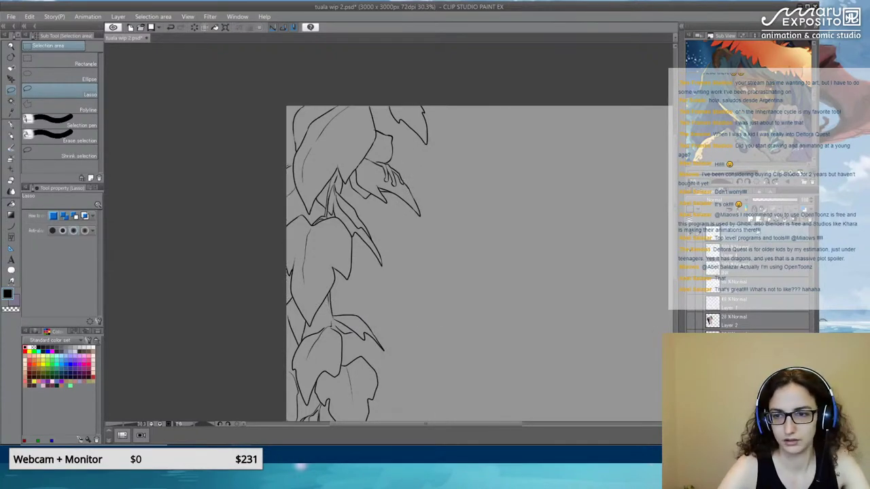
{"action": "left_click", "coordinate": [784, 221]}
{"action": "left_click", "coordinate": [690, 235]}
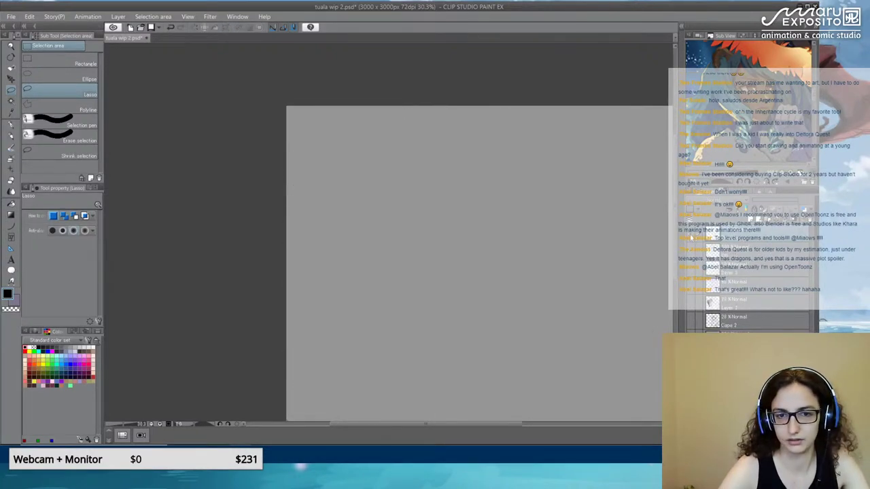
Show the leaf layer and the woman's line art layer again so the full drawing is displayed.
{"action": "left_click", "coordinate": [691, 236]}
{"action": "scroll", "coordinate": [598, 212], "scroll_direction": "down", "scroll_amount": 2}
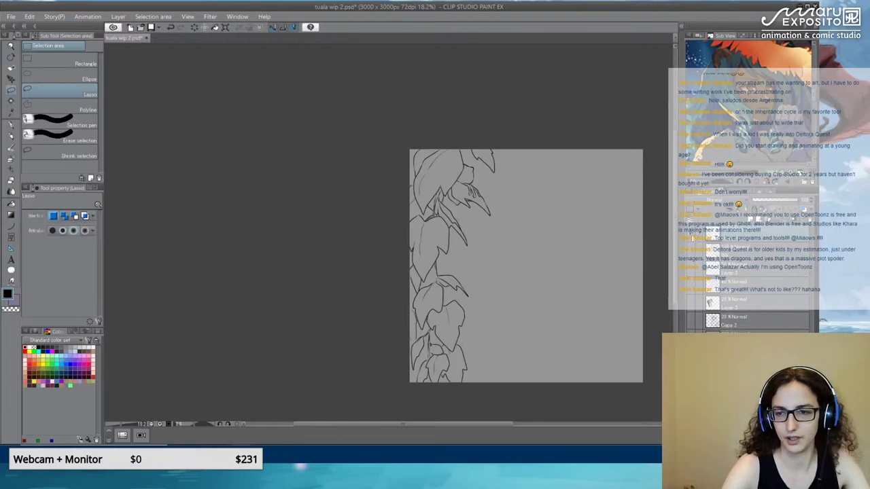
{"action": "left_click", "coordinate": [691, 237]}
{"action": "left_click", "coordinate": [691, 238]}
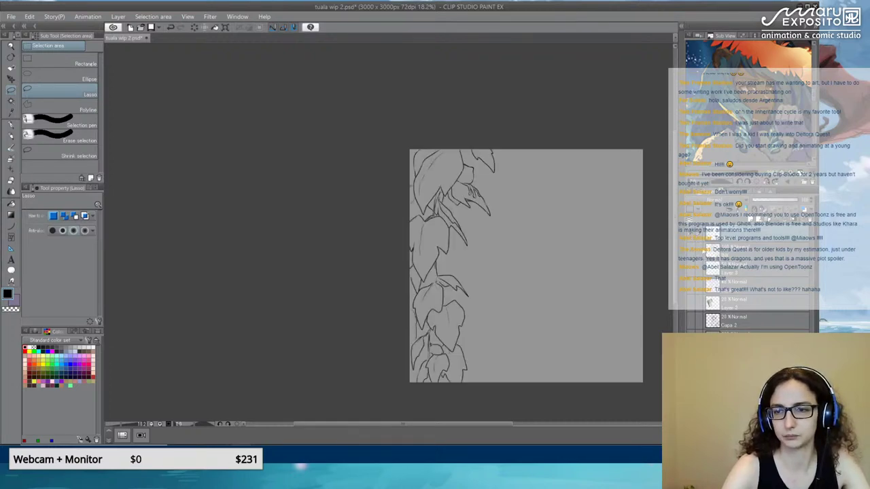
{"action": "left_click", "coordinate": [691, 252]}
Rename the woman's line art layer as LINE TUALA, and give the leaf line art layer its own name.
{"action": "double_click", "coordinate": [728, 240]}
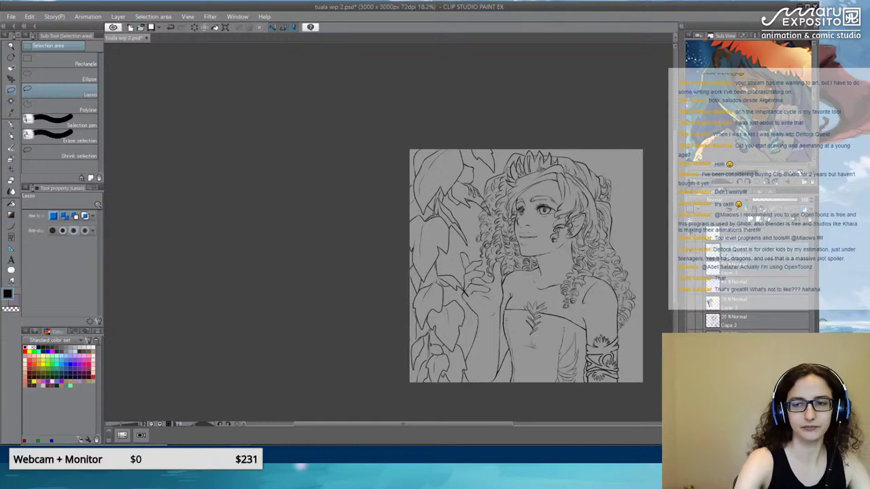
{"action": "double_click", "coordinate": [743, 255]}
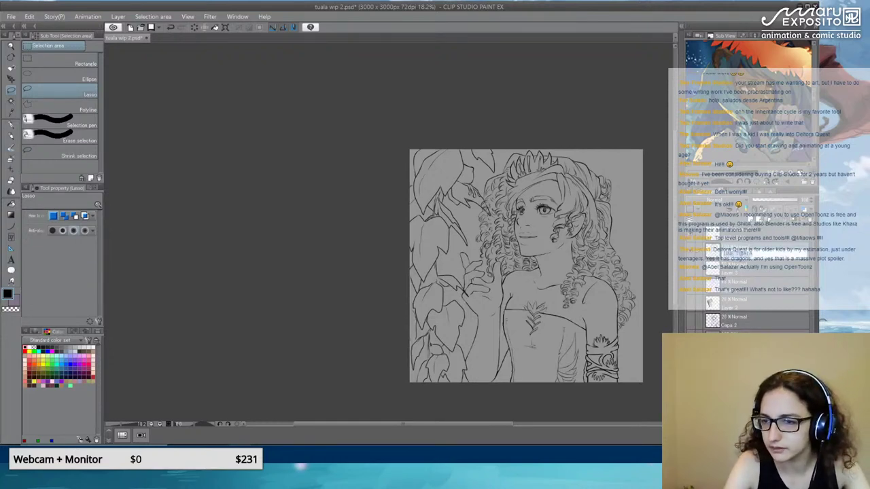
{"action": "left_click", "coordinate": [769, 253]}
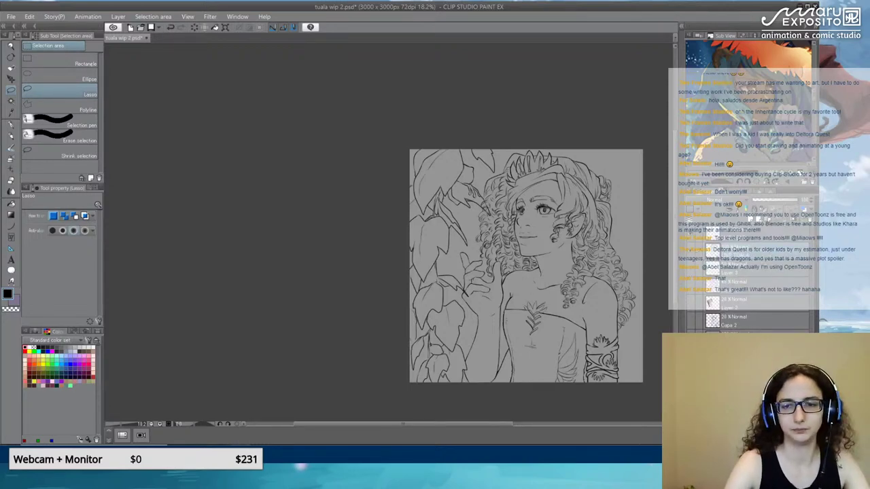
Toggle the woman's line art layer and examine the whole drawing to check how the figure and leaves are separated.
{"action": "scroll", "coordinate": [586, 286], "scroll_direction": "up", "scroll_amount": 4}
{"action": "left_click_drag", "start_coordinate": [551, 248], "coordinate": [469, 229]}
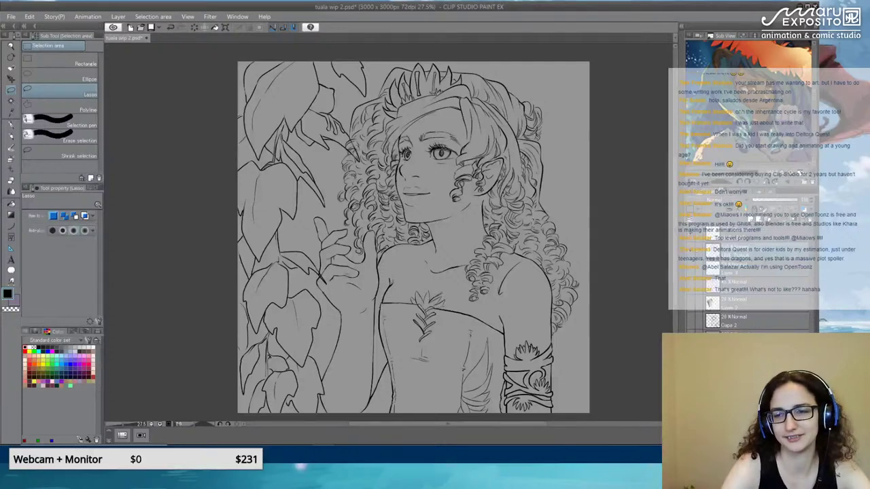
{"action": "left_click", "coordinate": [692, 251]}
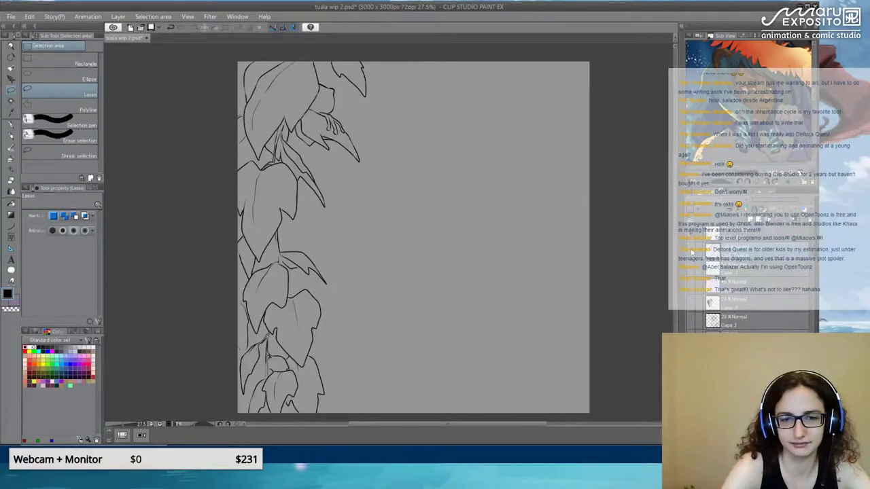
{"action": "left_click", "coordinate": [692, 252]}
{"action": "left_click", "coordinate": [691, 252]}
{"action": "left_click", "coordinate": [691, 251]}
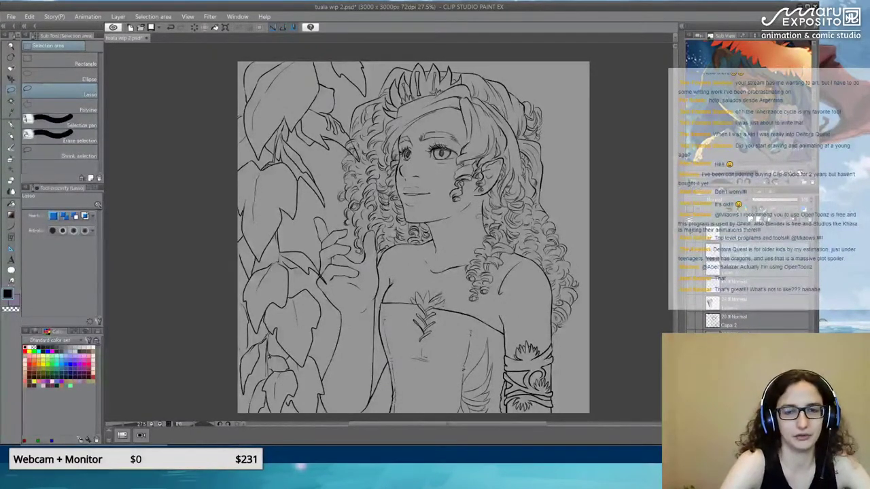
{"action": "scroll", "coordinate": [474, 210], "scroll_direction": "up", "scroll_amount": 2}
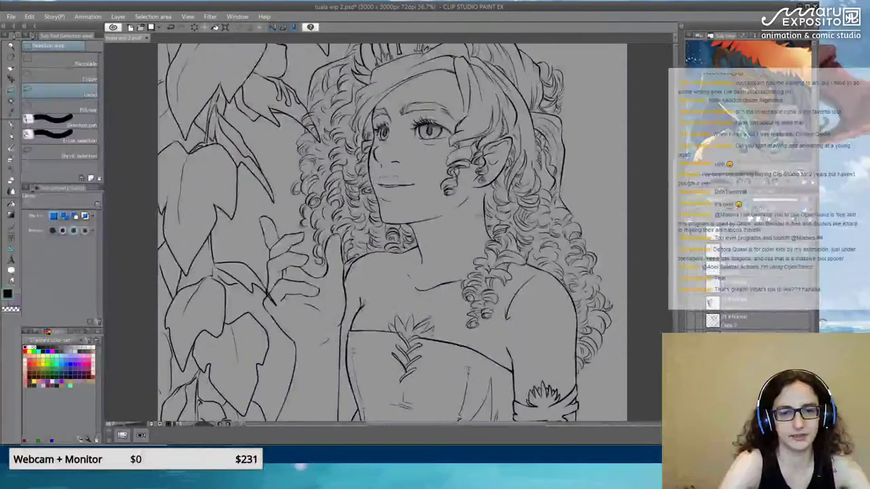
{"action": "scroll", "coordinate": [475, 210], "scroll_direction": "down", "scroll_amount": 2}
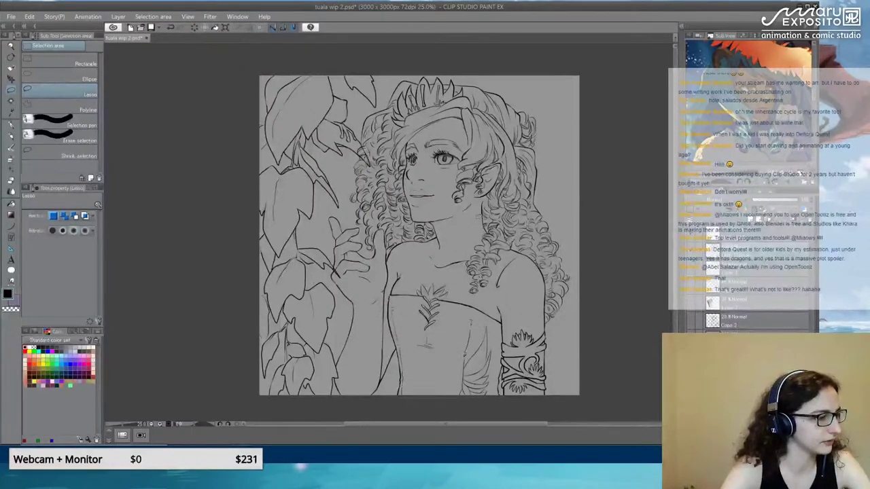
{"action": "scroll", "coordinate": [480, 195], "scroll_direction": "up", "scroll_amount": 1}
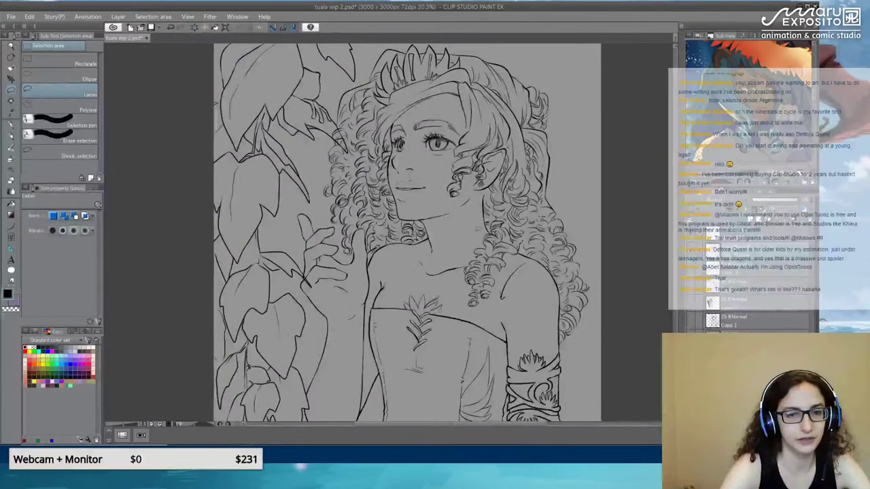
{"action": "left_click_drag", "start_coordinate": [481, 195], "coordinate": [454, 210]}
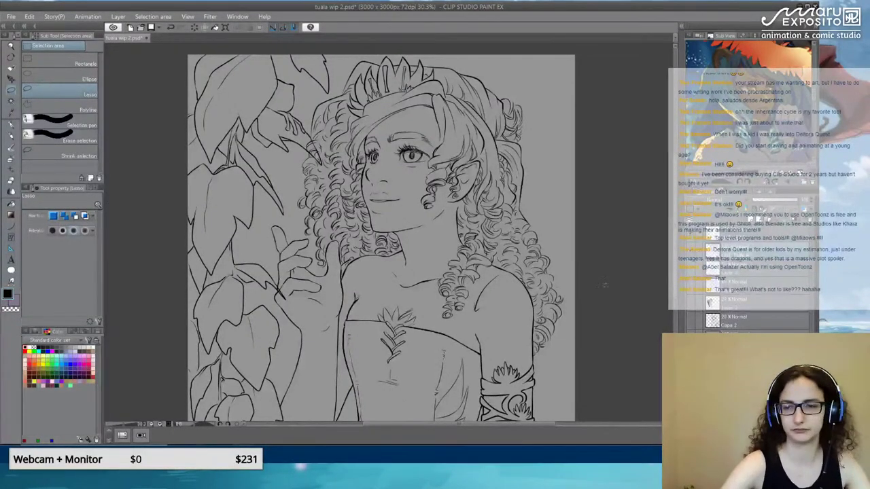
{"action": "left_click", "coordinate": [691, 252]}
{"action": "left_click", "coordinate": [691, 252]}
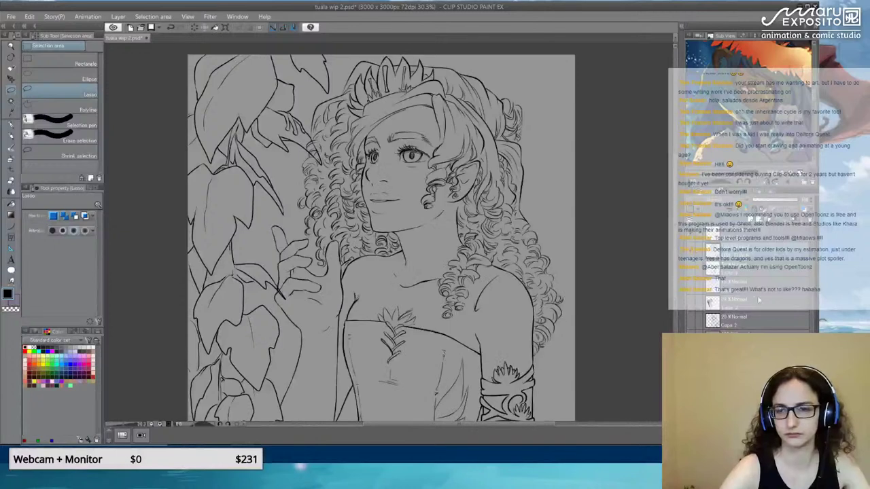
Add a folder with a new layer for colour below the line art, and create another folder above the sketch layers.
{"action": "left_click", "coordinate": [761, 325]}
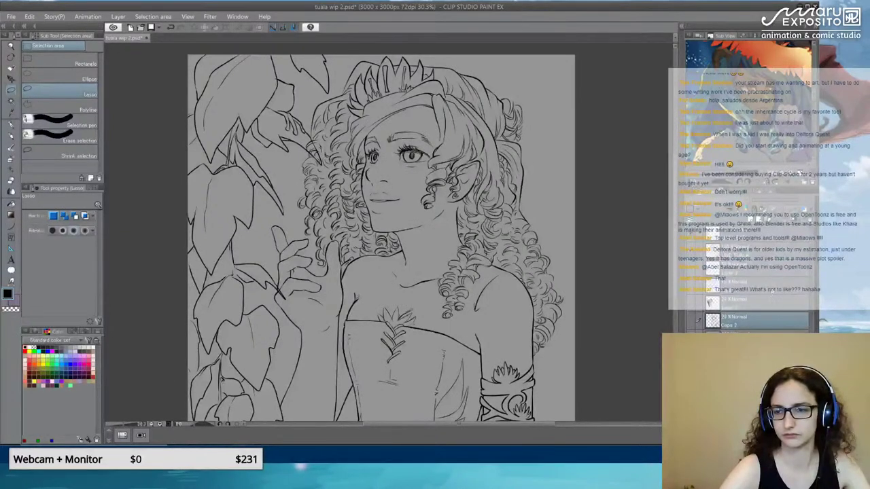
{"action": "left_click", "coordinate": [738, 269]}
{"action": "left_click", "coordinate": [770, 221]}
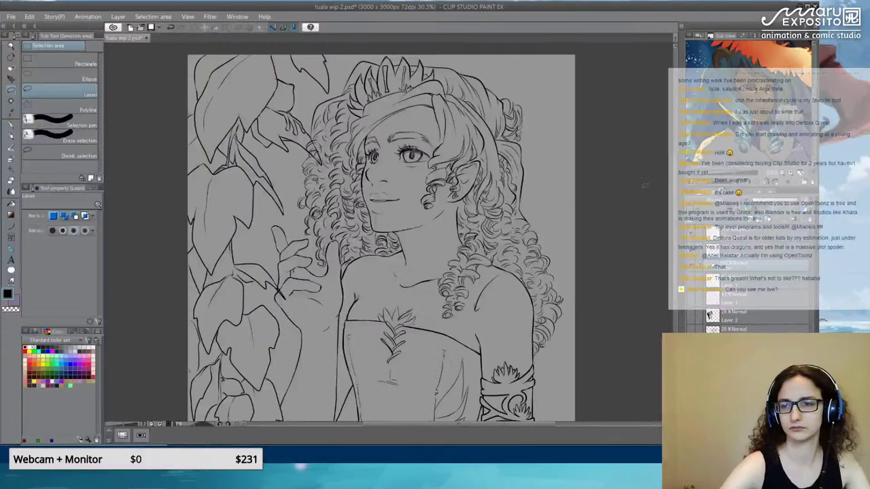
{"action": "left_click", "coordinate": [745, 219]}
{"action": "left_click", "coordinate": [738, 305]}
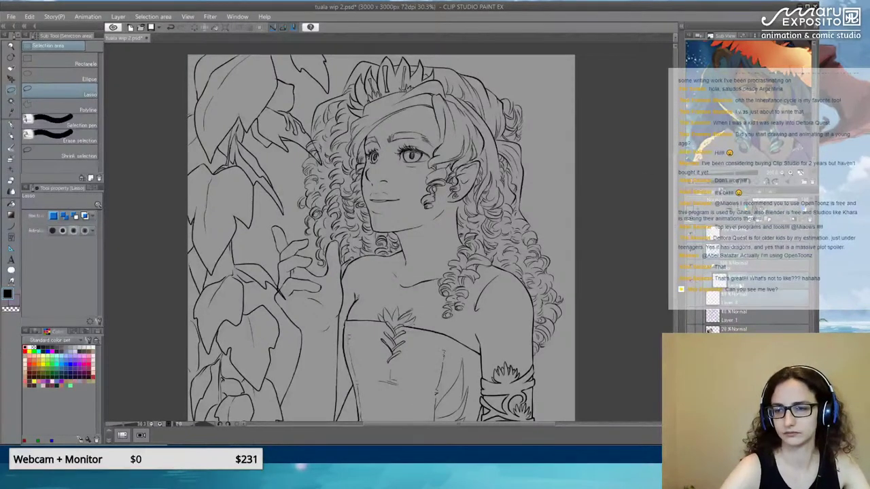
{"action": "left_click", "coordinate": [768, 220]}
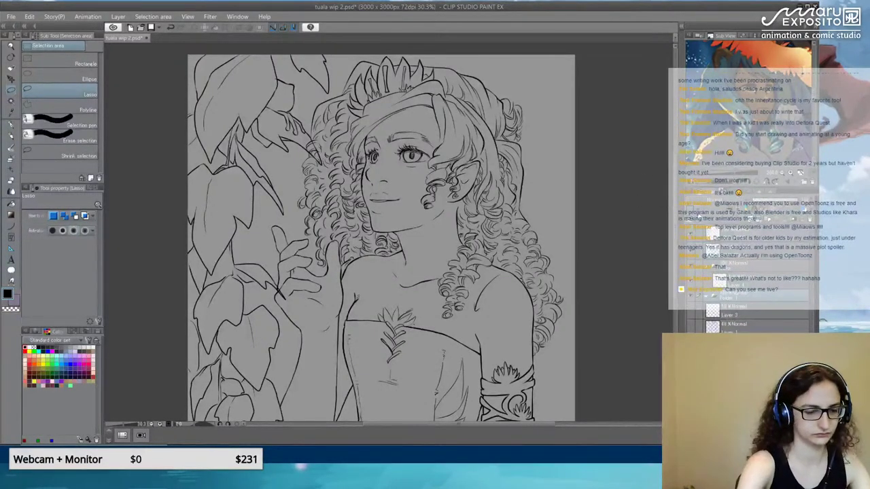
Rename the new lower folder as Sketch and make the G-pen the active tool.
{"action": "key", "text": "c"}
{"action": "key", "text": "o"}
{"action": "key", "text": "t"}
{"action": "key", "text": "h"}
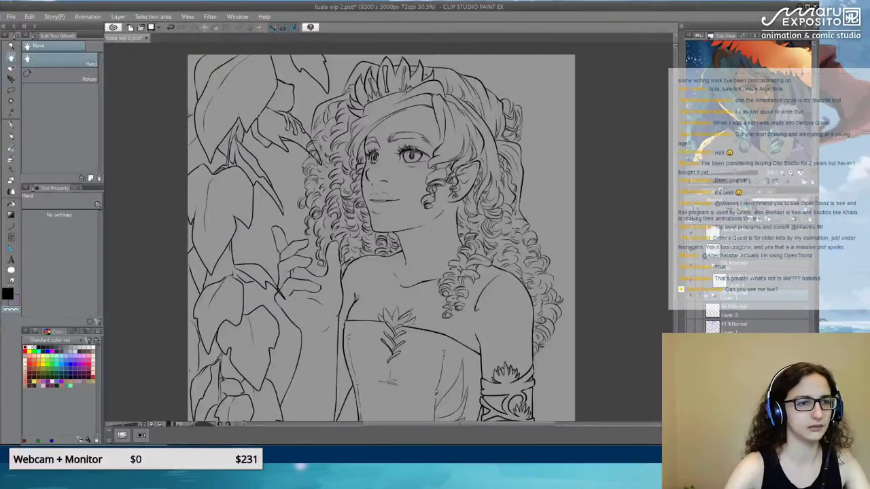
{"action": "left_click", "coordinate": [11, 124]}
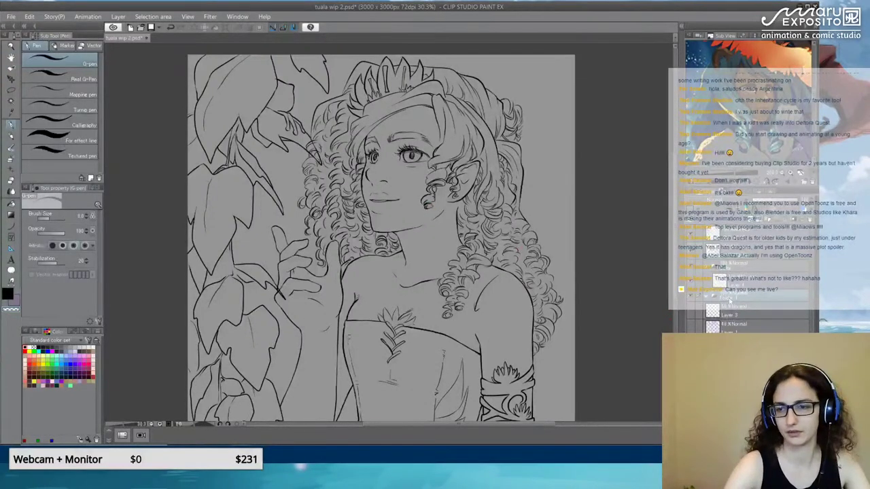
{"action": "double_click", "coordinate": [729, 297]}
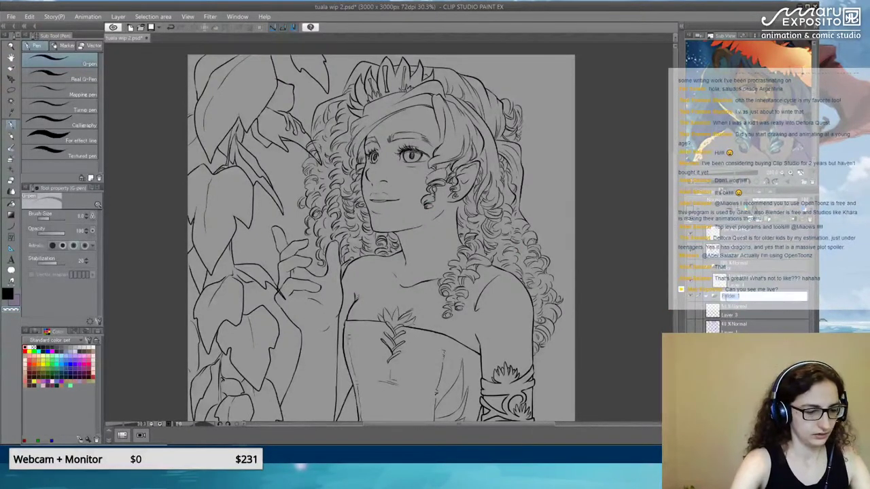
{"action": "type", "text": "Sketch"}
{"action": "key", "text": "Return"}
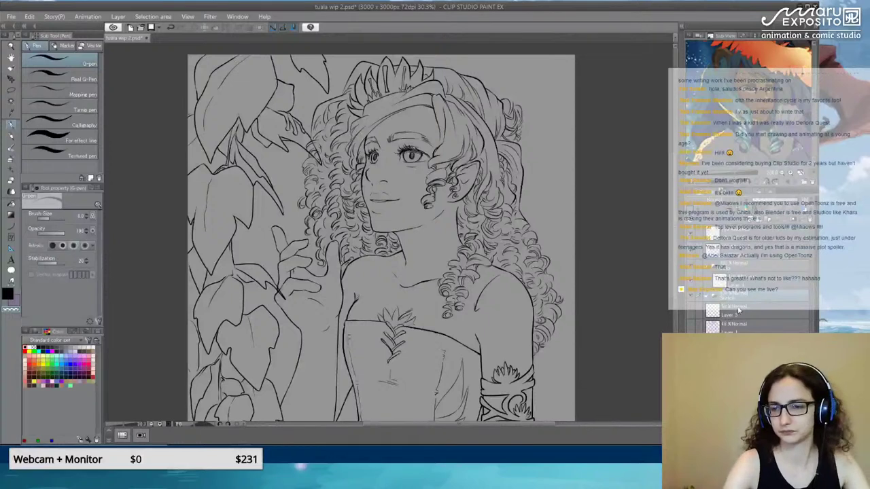
Move the sketch layers together into the Sketch folder and collapse it.
{"action": "left_click", "coordinate": [739, 309]}
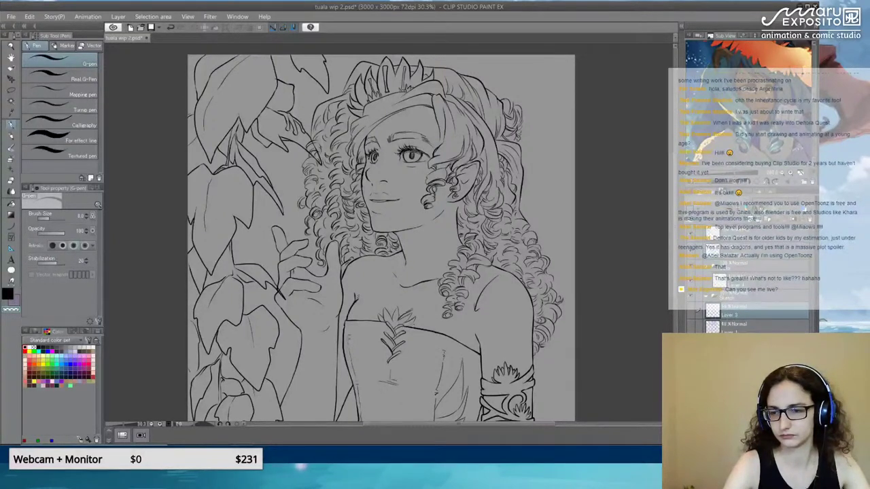
{"action": "left_click", "coordinate": [741, 322], "text": "shift"}
{"action": "left_click_drag", "start_coordinate": [740, 323], "coordinate": [737, 300]}
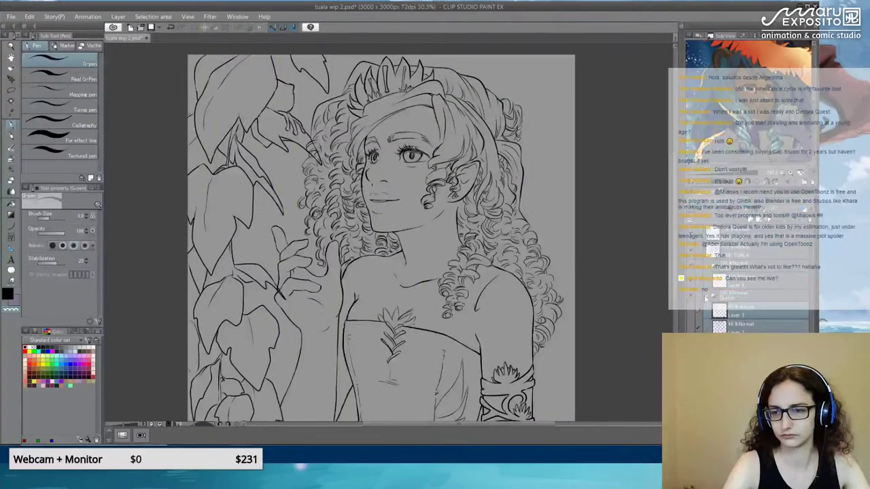
{"action": "left_click", "coordinate": [706, 297]}
On the new colour layer, block in the woman's forehead with a larger G-pen, using brown skin sampled from the reference image.
{"action": "left_click", "coordinate": [747, 282]}
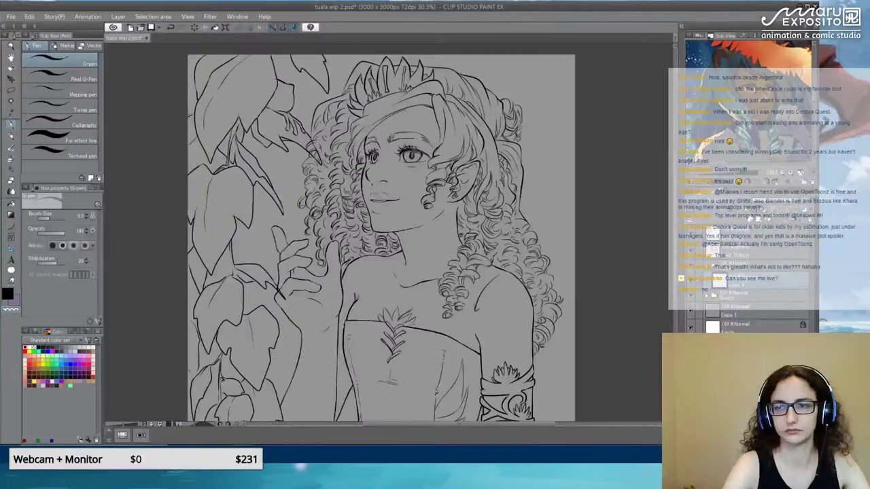
{"action": "left_click", "coordinate": [743, 80]}
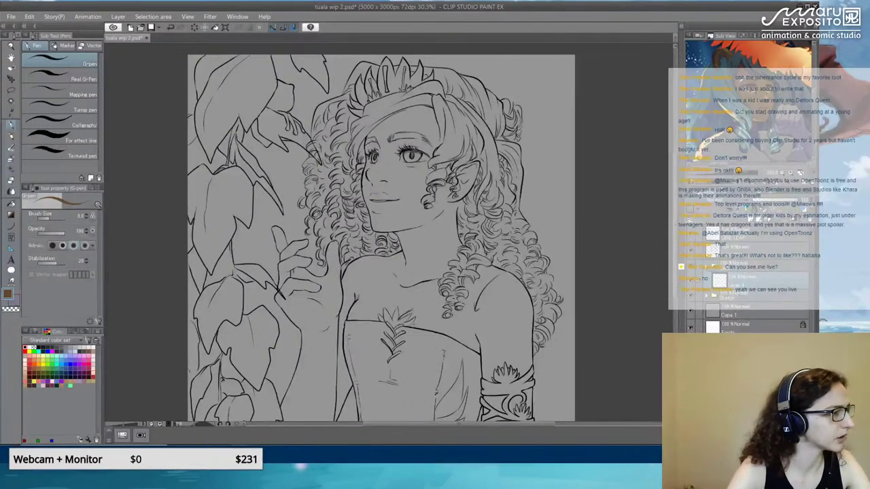
{"action": "scroll", "coordinate": [447, 179], "scroll_direction": "down", "scroll_amount": 3}
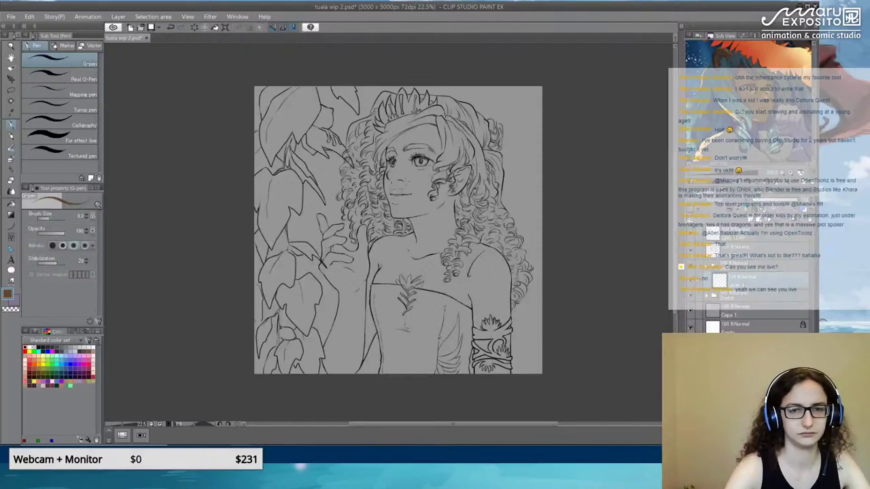
{"action": "left_click", "coordinate": [55, 218]}
{"action": "left_click_drag", "start_coordinate": [387, 169], "coordinate": [415, 172]}
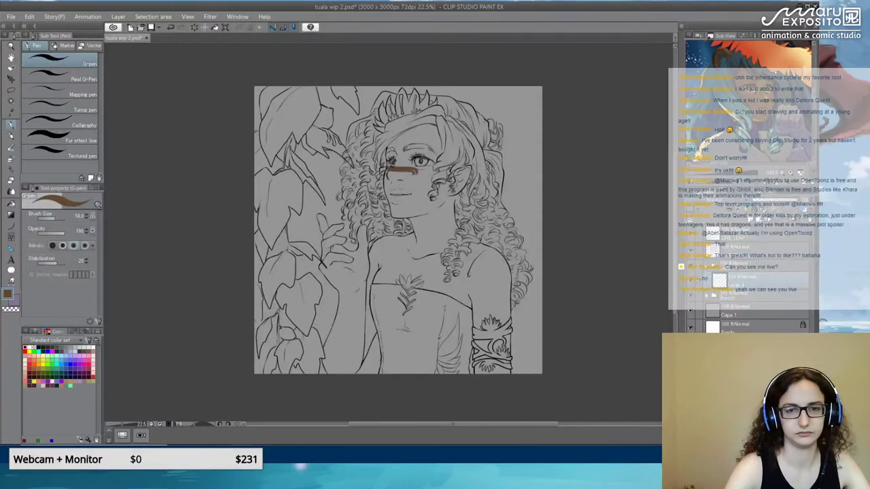
{"action": "key", "text": "ctrl+z"}
{"action": "mouse_move", "coordinate": [396, 141]}
{"action": "left_mouse_down"}
{"action": "mouse_move", "coordinate": [419, 130]}
{"action": "mouse_move", "coordinate": [391, 151]}
{"action": "mouse_move", "coordinate": [391, 173]}
{"action": "left_mouse_up"}
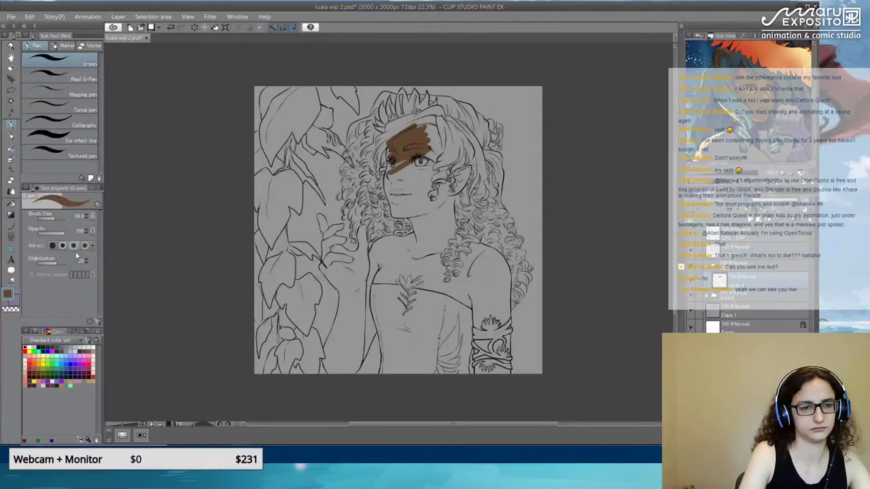
Enlarge the G-pen to about 267 and block in brown skin over the woman's face, neck and far shoulder.
{"action": "left_click", "coordinate": [59, 218]}
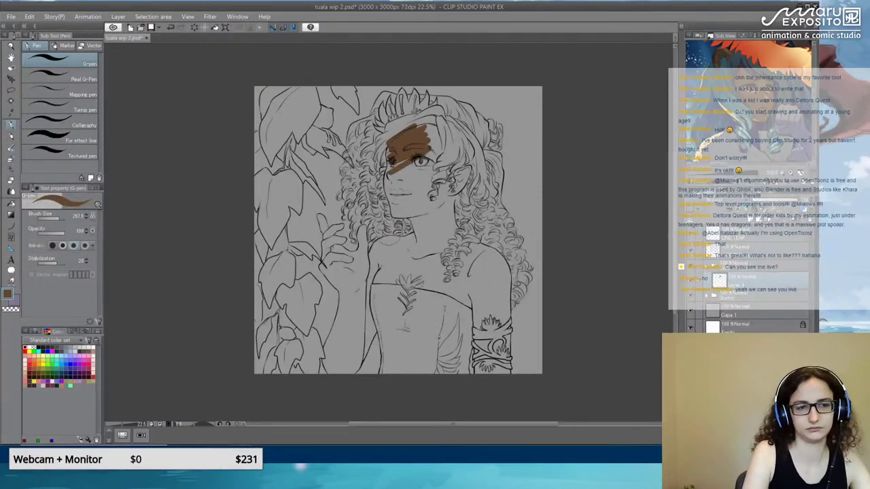
{"action": "mouse_move", "coordinate": [394, 141]}
{"action": "left_mouse_down"}
{"action": "mouse_move", "coordinate": [391, 158]}
{"action": "mouse_move", "coordinate": [417, 198]}
{"action": "mouse_move", "coordinate": [377, 228]}
{"action": "left_mouse_up"}
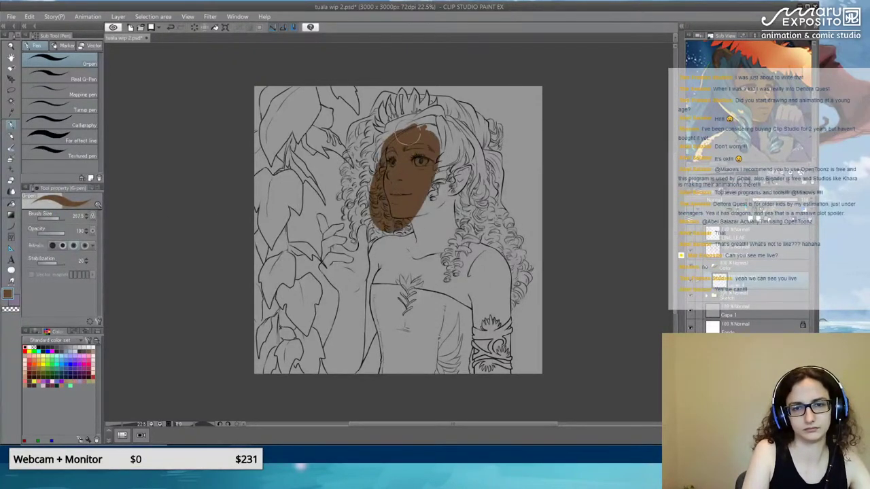
{"action": "left_click_drag", "start_coordinate": [428, 169], "coordinate": [408, 248]}
{"action": "left_click_drag", "start_coordinate": [407, 197], "coordinate": [373, 267]}
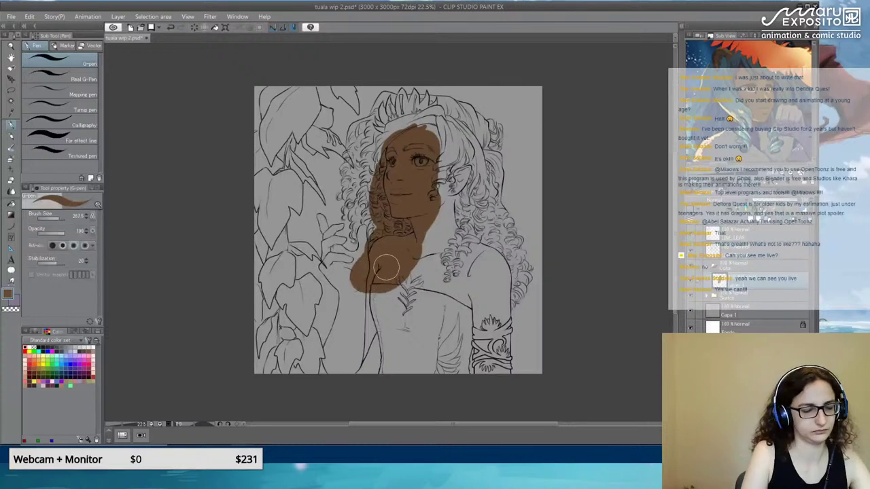
Choose a dark yellowish green on the colour wheel and block in a large patch over the woman's chest.
{"action": "left_click", "coordinate": [35, 331]}
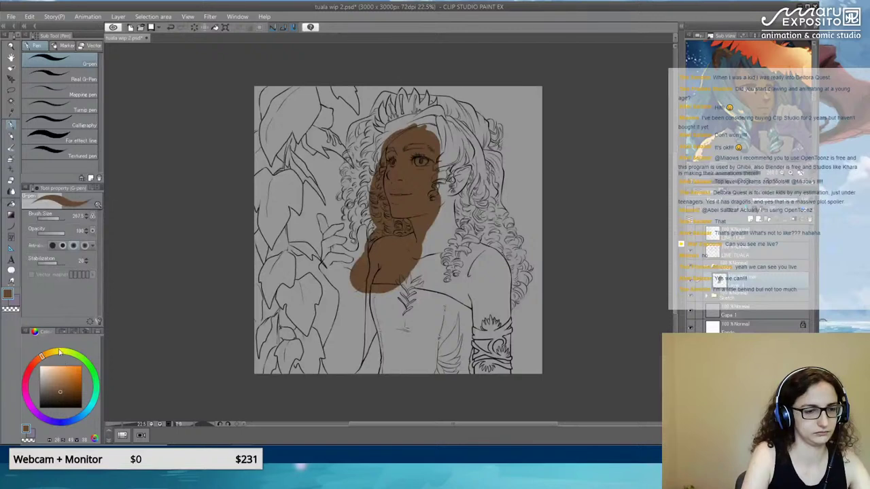
{"action": "left_click", "coordinate": [94, 380]}
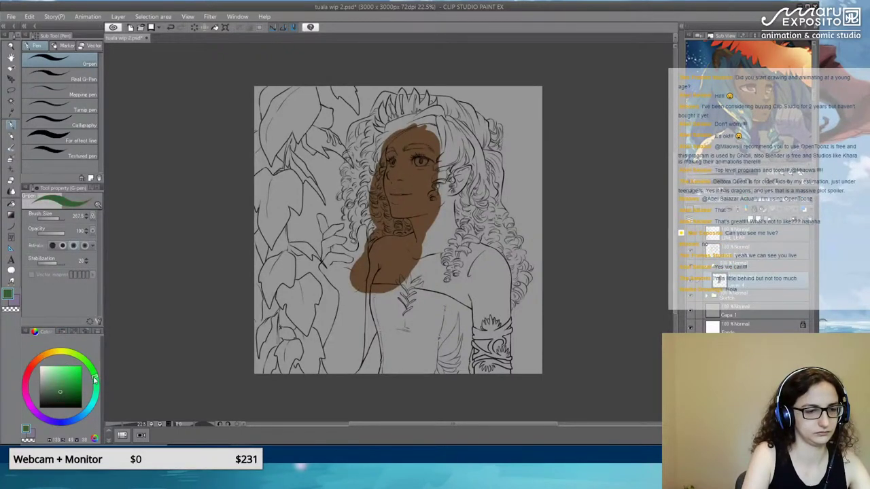
{"action": "left_click", "coordinate": [74, 396]}
{"action": "left_click", "coordinate": [69, 392]}
{"action": "left_click_drag", "start_coordinate": [94, 374], "coordinate": [84, 358]}
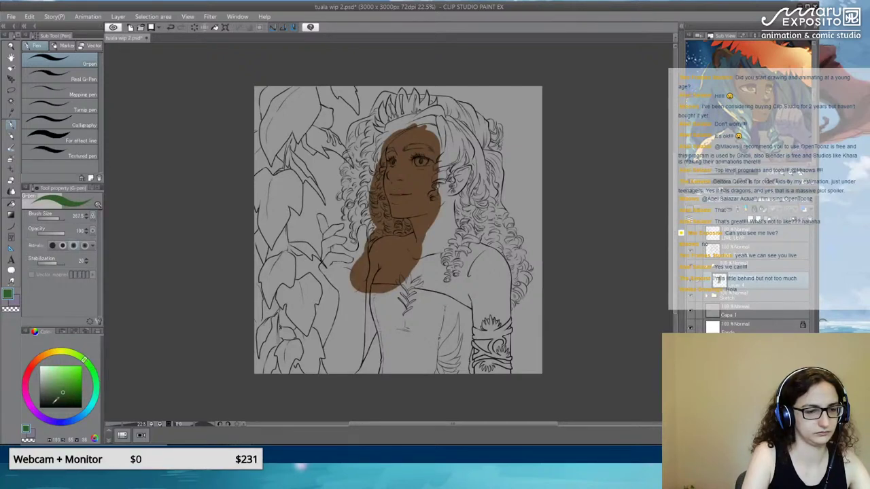
{"action": "left_click_drag", "start_coordinate": [67, 394], "coordinate": [59, 394]}
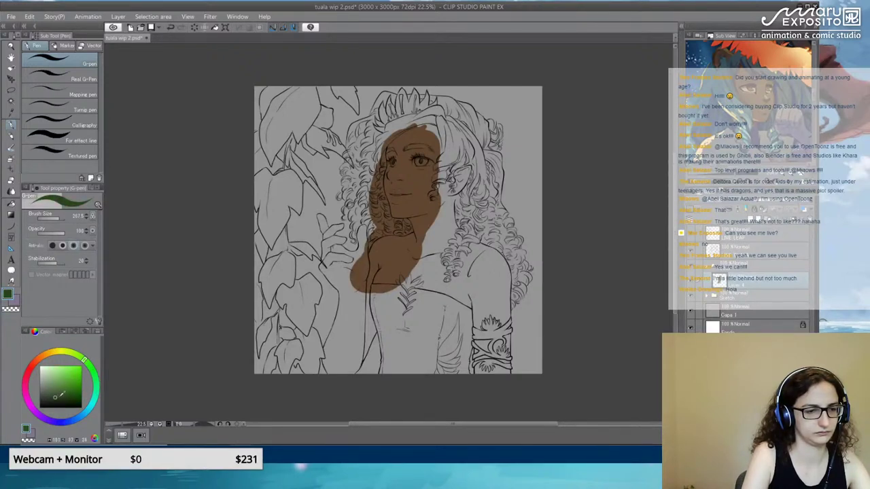
{"action": "mouse_move", "coordinate": [436, 308]}
{"action": "left_mouse_down"}
{"action": "mouse_move", "coordinate": [414, 299]}
{"action": "mouse_move", "coordinate": [400, 275]}
{"action": "mouse_move", "coordinate": [424, 262]}
{"action": "mouse_move", "coordinate": [429, 280]}
{"action": "mouse_move", "coordinate": [406, 289]}
{"action": "mouse_move", "coordinate": [403, 308]}
{"action": "left_mouse_up"}
Add a light green dab at the upper edge of the green chest patch and a very dark green one at its lower edge.
{"action": "left_click", "coordinate": [56, 384]}
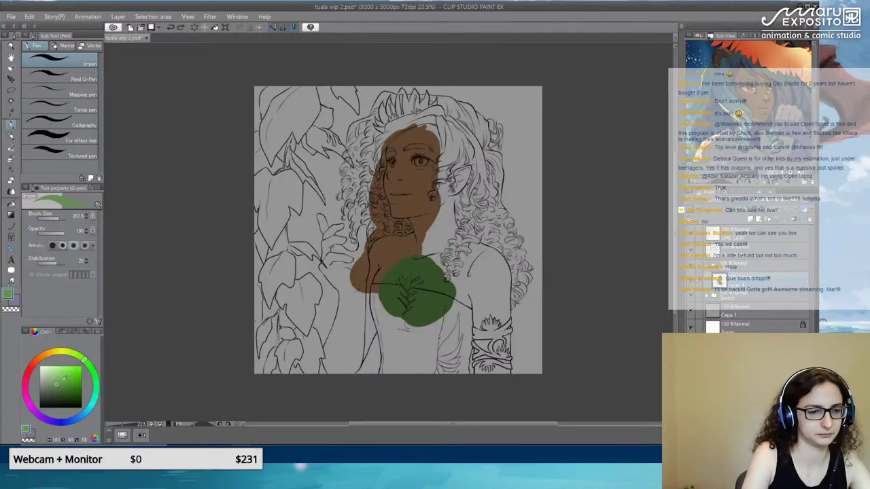
{"action": "left_click_drag", "start_coordinate": [85, 358], "coordinate": [94, 372]}
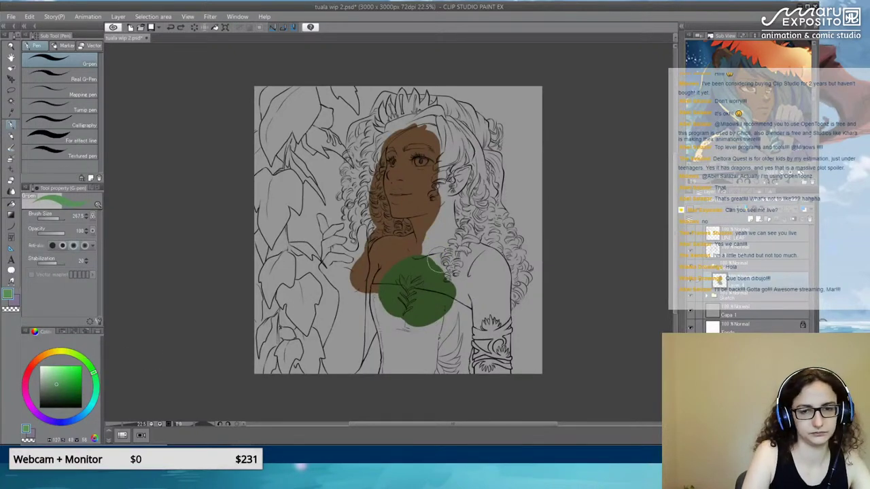
{"action": "left_click", "coordinate": [425, 258]}
{"action": "key", "text": "ctrl+z"}
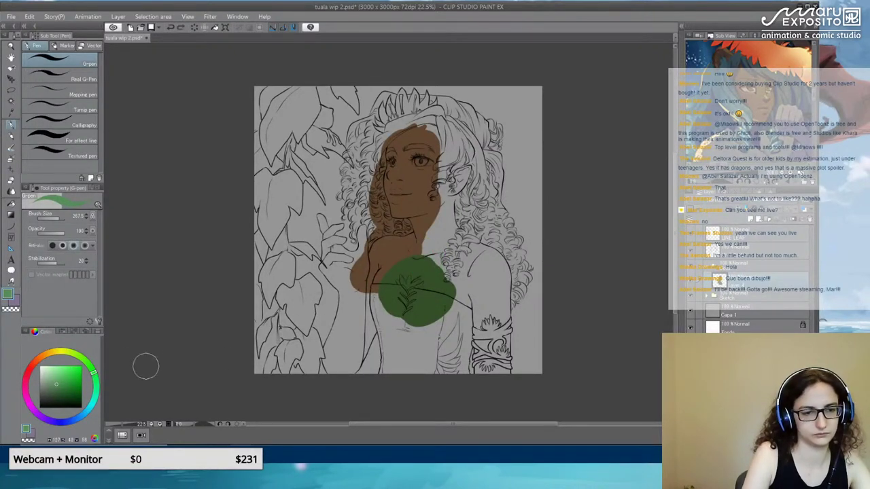
{"action": "left_click", "coordinate": [84, 363]}
{"action": "left_click", "coordinate": [426, 258]}
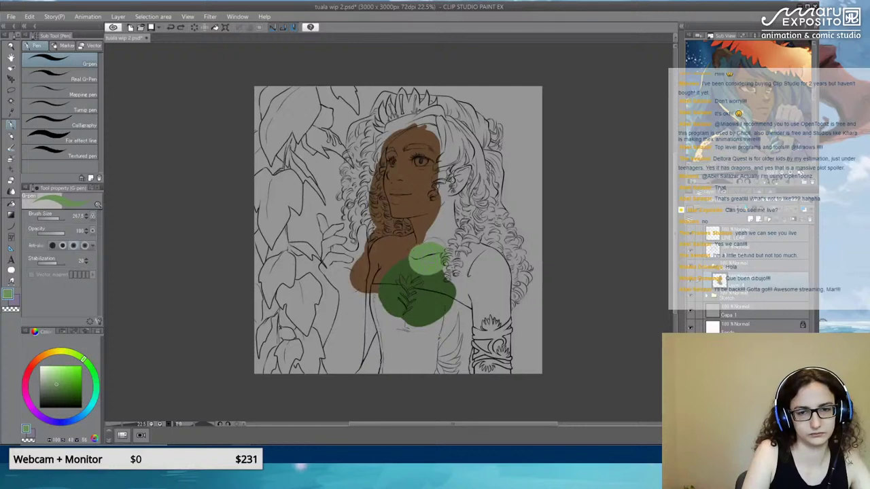
{"action": "left_click", "coordinate": [62, 399]}
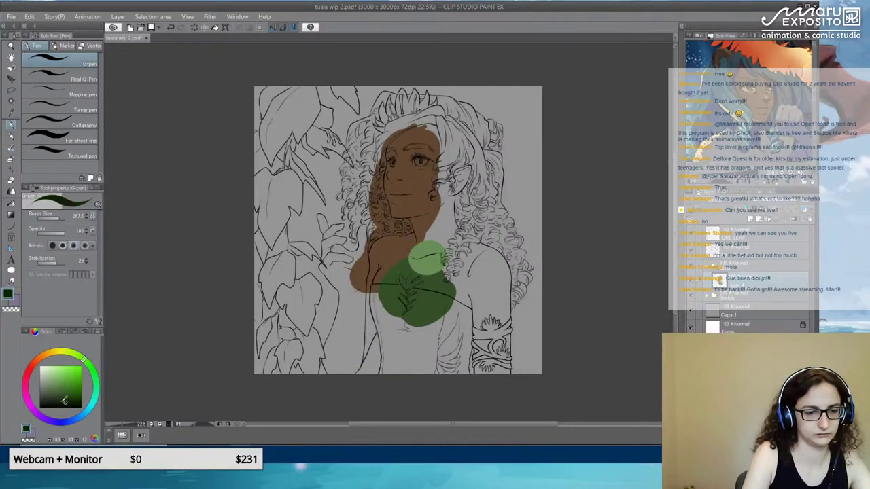
{"action": "mouse_move", "coordinate": [429, 318]}
{"action": "left_mouse_down"}
{"action": "mouse_move", "coordinate": [445, 331]}
{"action": "mouse_move", "coordinate": [428, 316]}
{"action": "mouse_move", "coordinate": [448, 325]}
{"action": "left_mouse_up"}
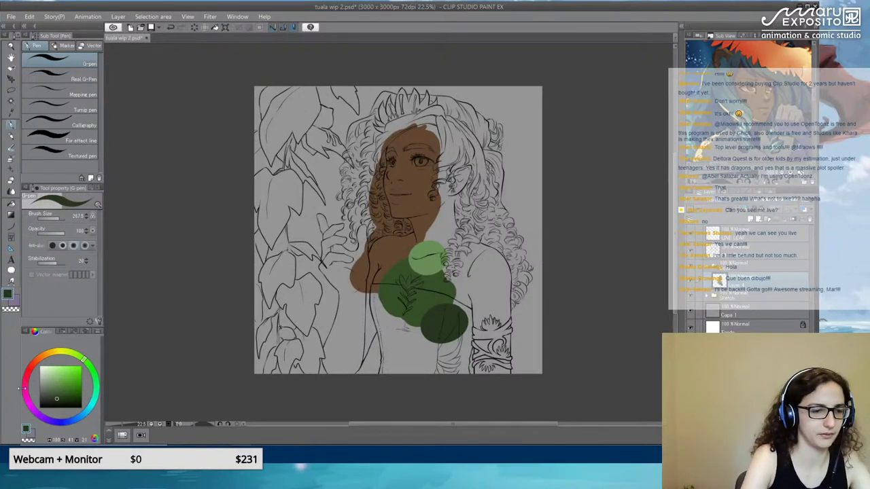
{"action": "left_click", "coordinate": [28, 398]}
{"action": "left_click_drag", "start_coordinate": [27, 398], "coordinate": [39, 417]}
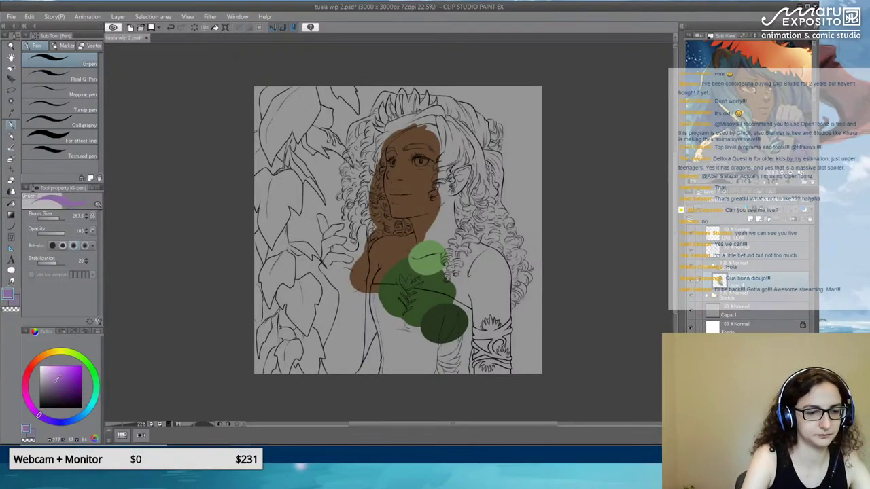
{"action": "left_click", "coordinate": [65, 383]}
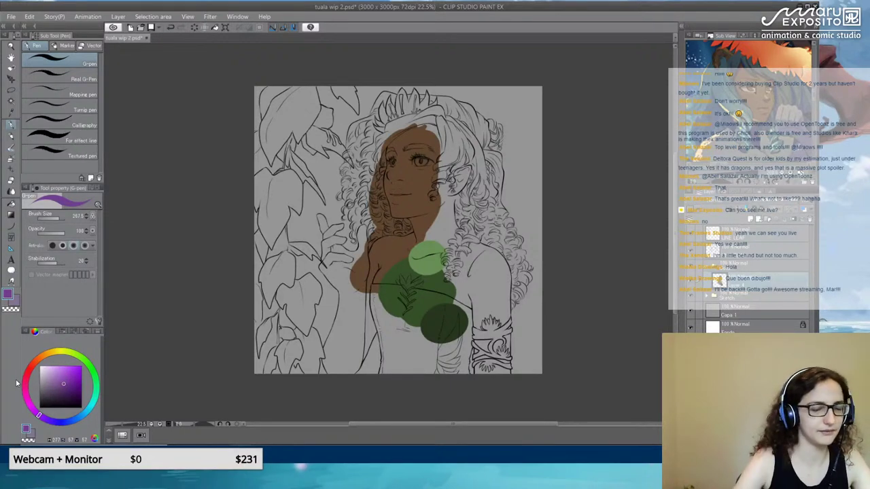
{"action": "left_click_drag", "start_coordinate": [355, 257], "coordinate": [345, 261]}
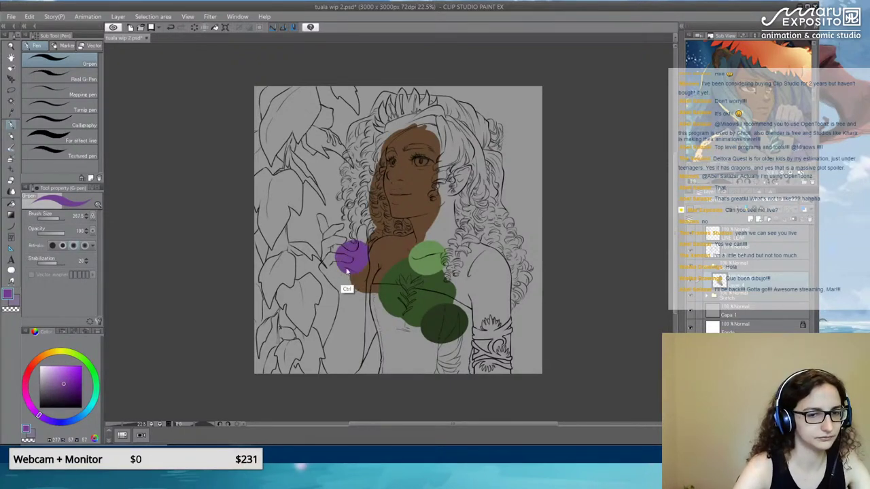
{"action": "key", "text": "ctrl+z"}
Shift the hue to magenta and place a muted pinkish-purple dab between the raised hand and the far shoulder.
{"action": "left_click_drag", "start_coordinate": [39, 414], "coordinate": [31, 406]}
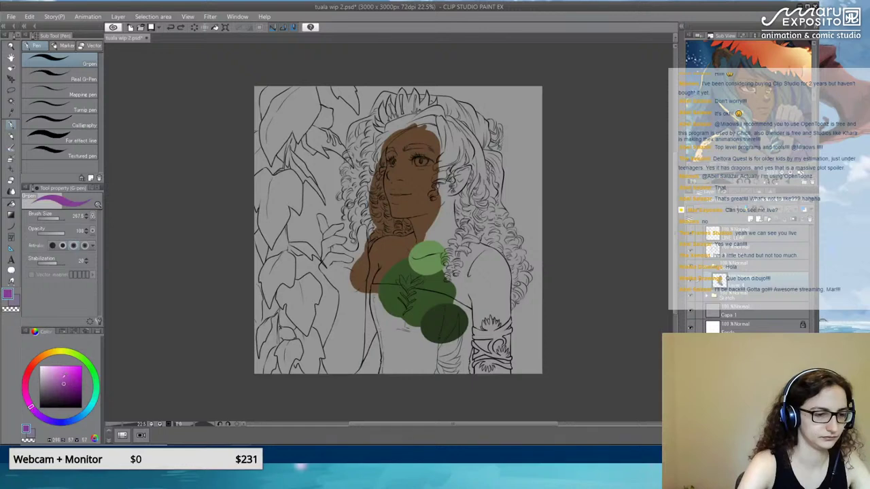
{"action": "left_click", "coordinate": [59, 374]}
{"action": "left_click", "coordinate": [350, 257]}
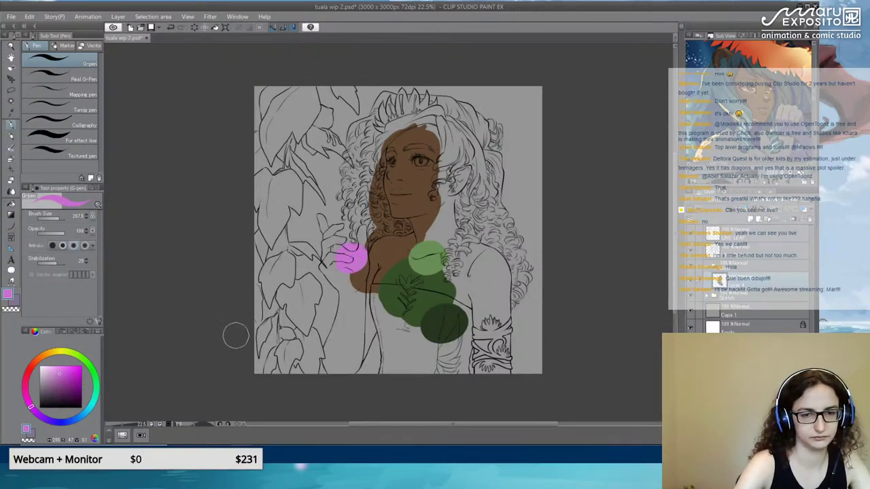
{"action": "key", "text": "ctrl+z"}
{"action": "left_click", "coordinate": [56, 378]}
{"action": "left_click", "coordinate": [350, 257]}
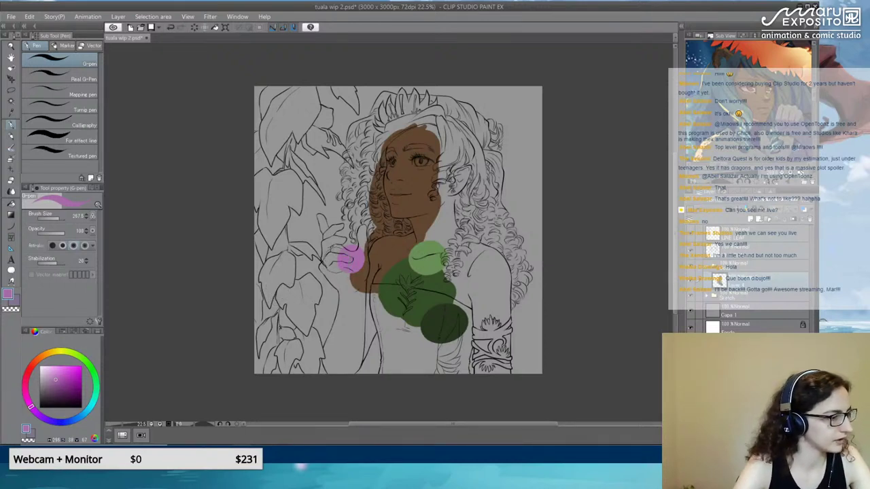
Compare the drawing with and without the rough colour layer.
{"action": "left_click_drag", "start_coordinate": [511, 222], "coordinate": [442, 237]}
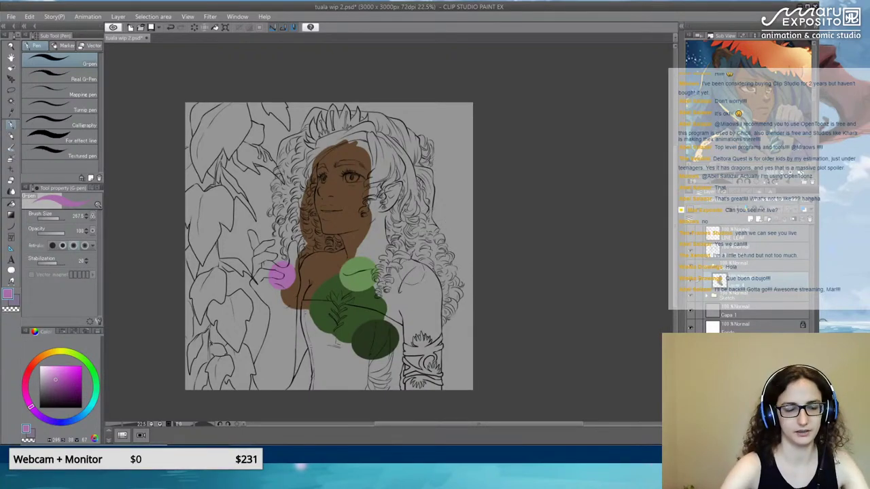
{"action": "left_click", "coordinate": [692, 284]}
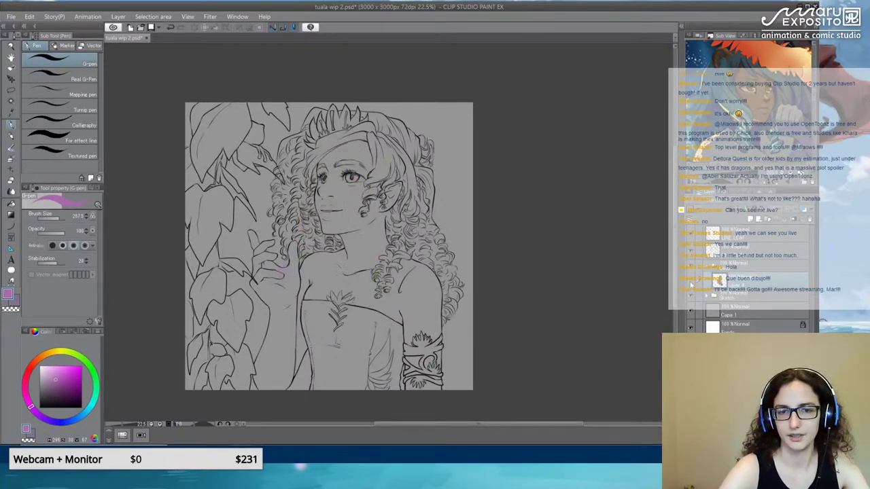
{"action": "left_click", "coordinate": [692, 284]}
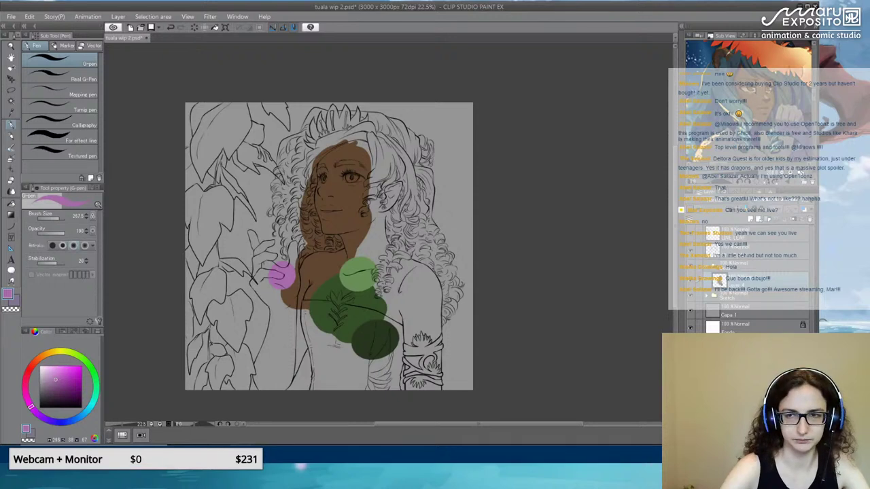
Bring up the reference image of the curly-haired girl in a pink dress and frame her head and dress in view.
{"action": "left_click", "coordinate": [786, 183]}
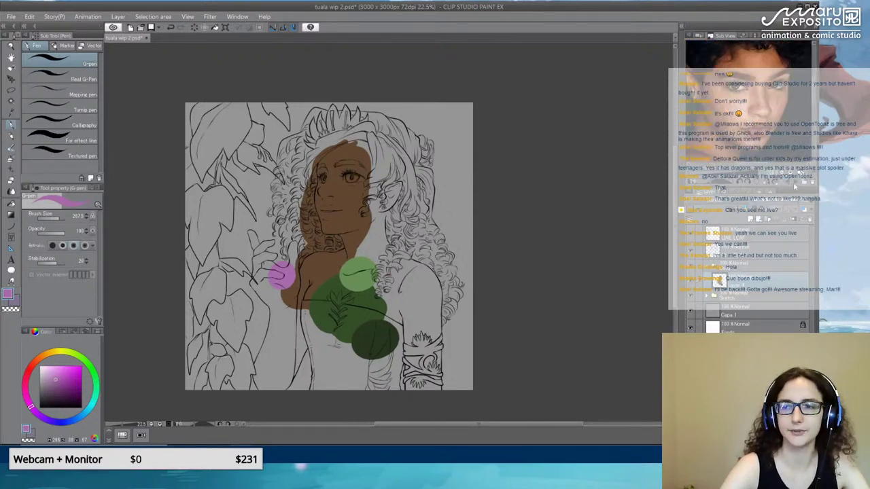
{"action": "left_click", "coordinate": [786, 185]}
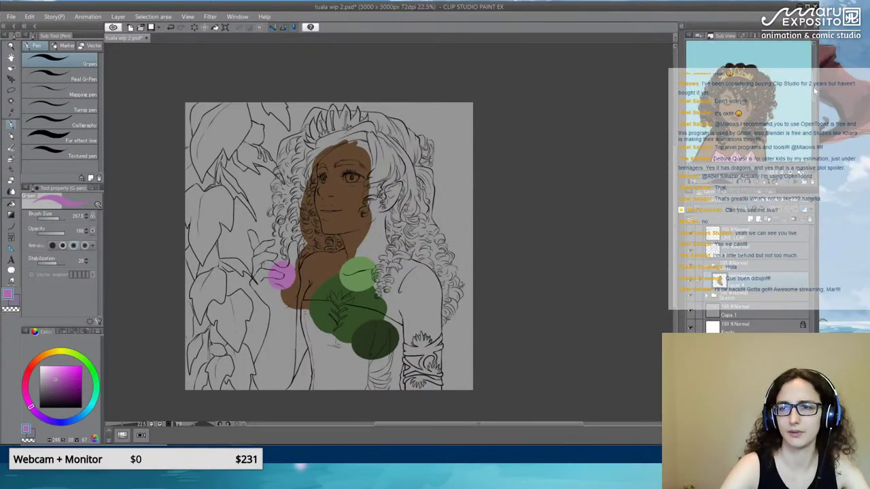
{"action": "left_click_drag", "start_coordinate": [815, 91], "coordinate": [816, 100]}
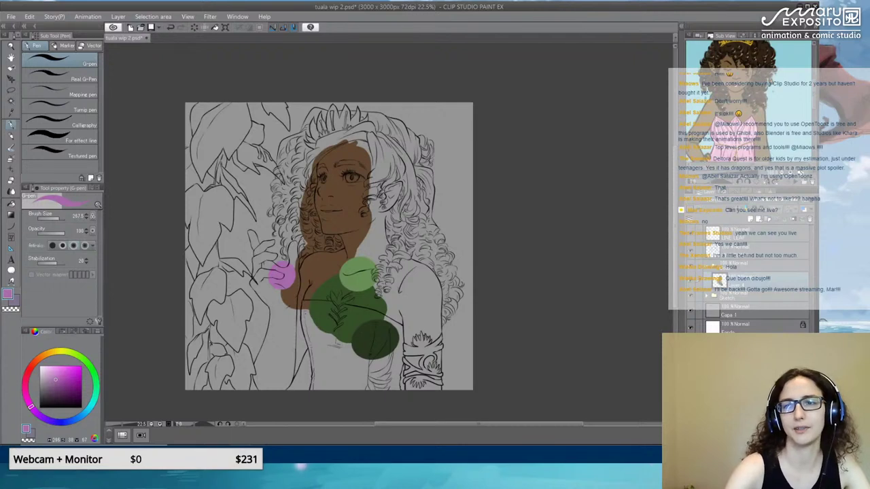
{"action": "mouse_move", "coordinate": [731, 172]}
{"action": "left_mouse_down"}
{"action": "mouse_move", "coordinate": [710, 173]}
{"action": "mouse_move", "coordinate": [719, 172]}
{"action": "left_mouse_up"}
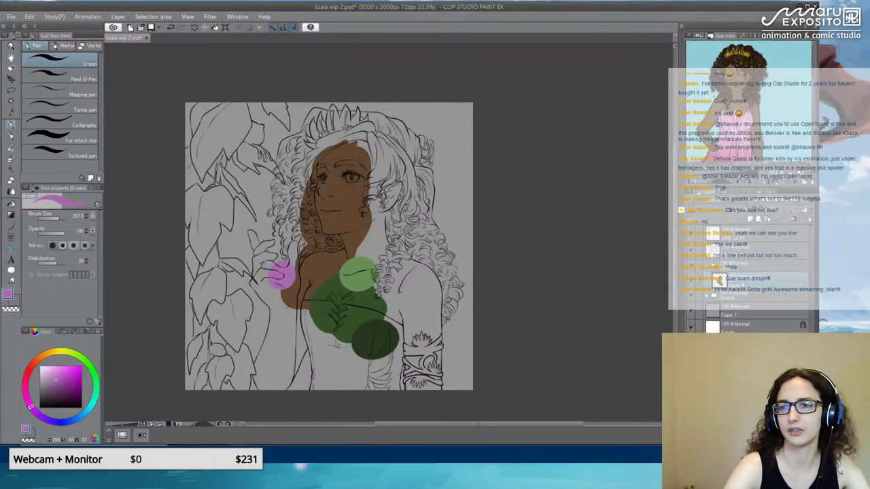
{"action": "left_click_drag", "start_coordinate": [746, 118], "coordinate": [761, 105]}
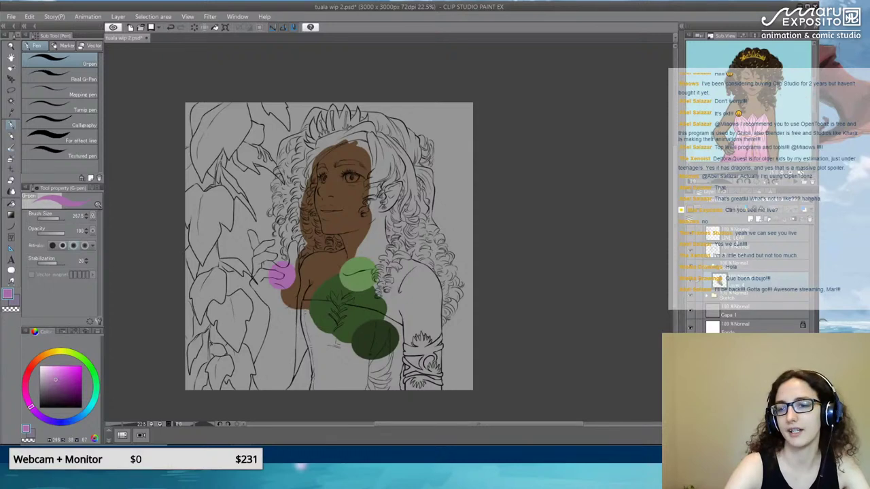
Examine the colour swatches against the line art by hiding and showing the colour layer and viewing the figure at different sizes.
{"action": "left_click", "coordinate": [691, 284]}
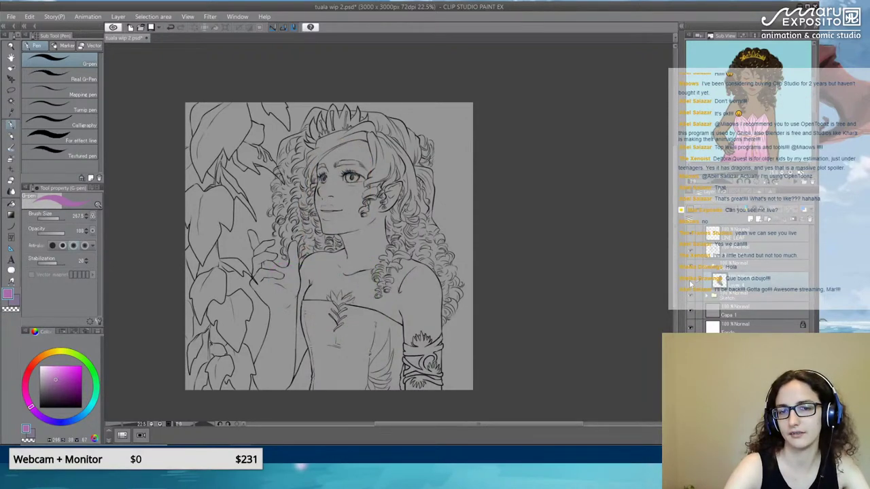
{"action": "left_click", "coordinate": [691, 284]}
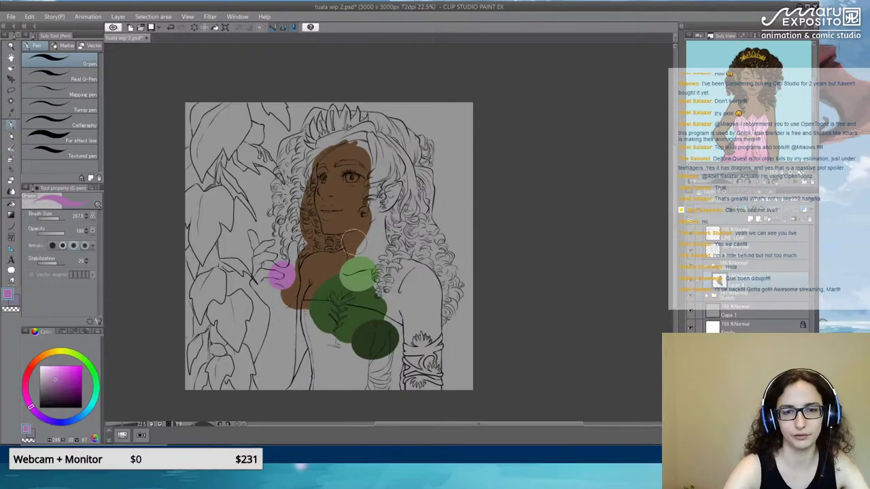
{"action": "scroll", "coordinate": [356, 245], "scroll_direction": "up", "scroll_amount": 1}
{"action": "scroll", "coordinate": [359, 243], "scroll_direction": "up", "scroll_amount": 1}
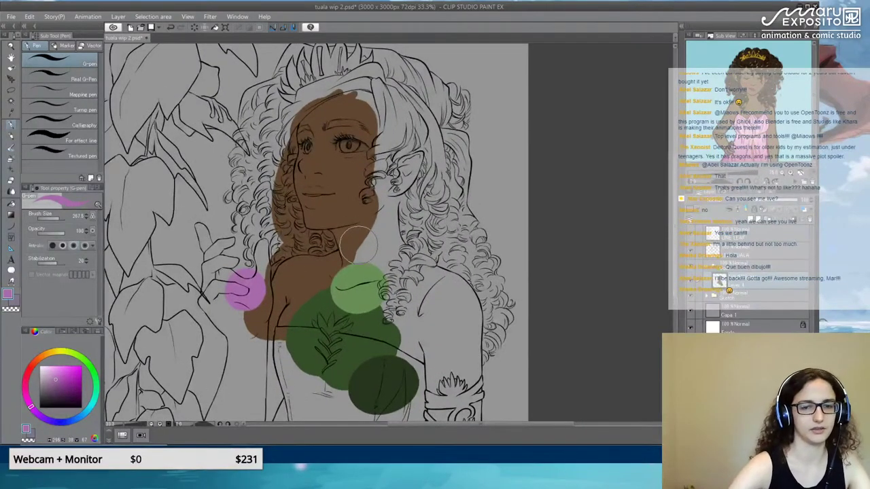
{"action": "left_click", "coordinate": [370, 401], "text": "alt"}
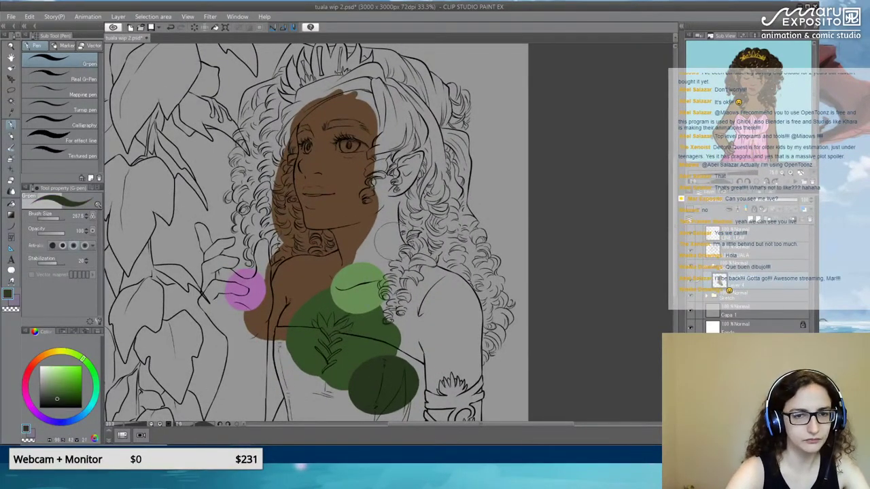
{"action": "scroll", "coordinate": [387, 189], "scroll_direction": "down", "scroll_amount": 1}
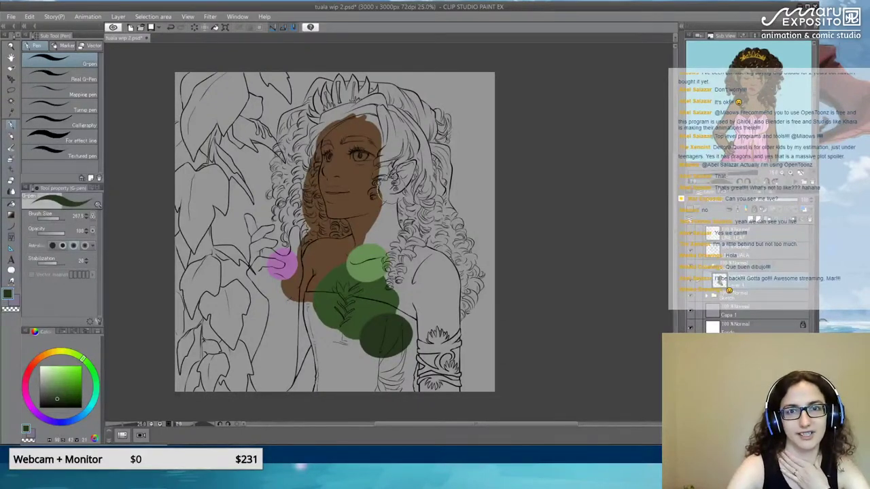
{"action": "left_click", "coordinate": [690, 284]}
{"action": "left_click", "coordinate": [691, 283]}
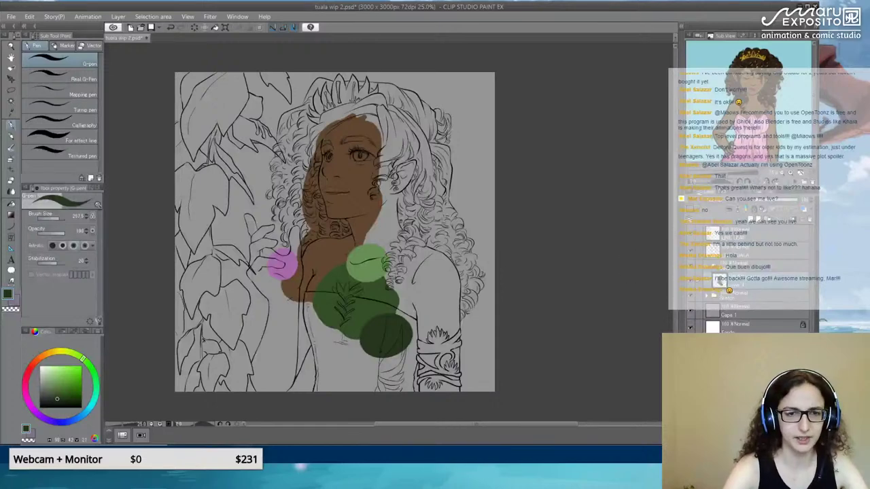
{"action": "scroll", "coordinate": [389, 253], "scroll_direction": "up", "scroll_amount": 3}
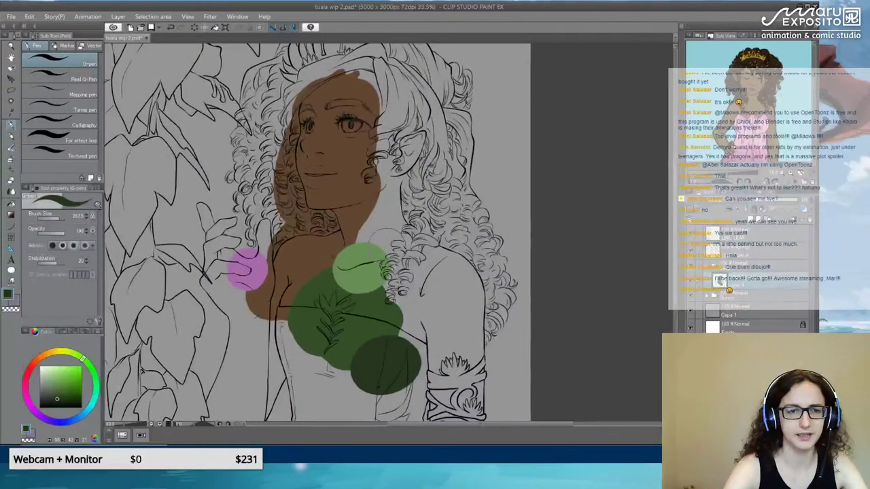
{"action": "scroll", "coordinate": [388, 253], "scroll_direction": "down", "scroll_amount": 2}
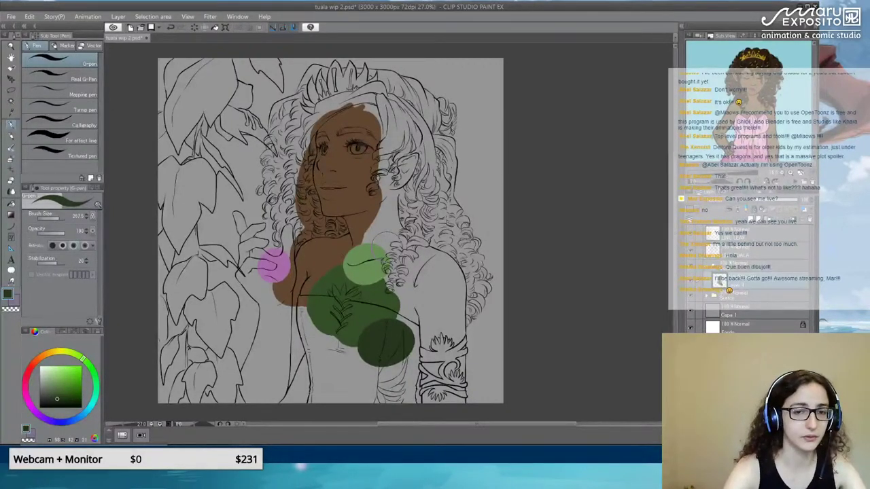
{"action": "scroll", "coordinate": [388, 247], "scroll_direction": "up", "scroll_amount": 1}
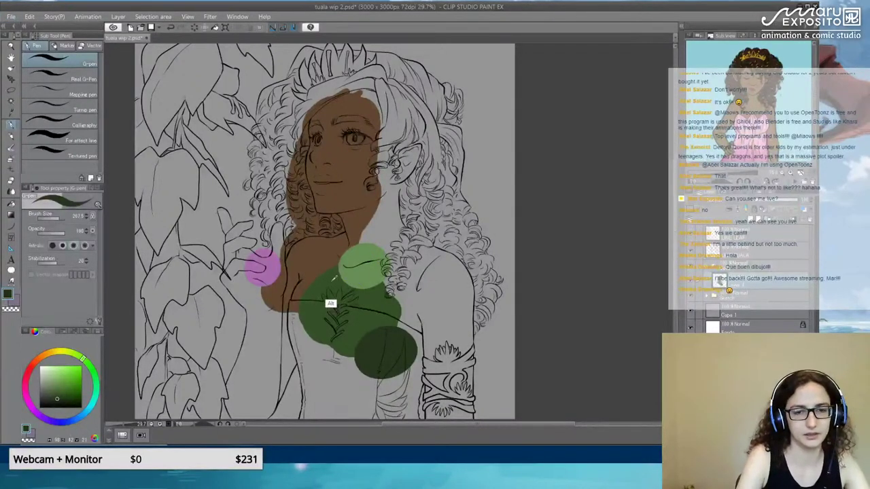
Try covering the light green dab on the chest with the mid green sampled from the bodice swatch.
{"action": "left_click", "coordinate": [367, 270], "text": "alt"}
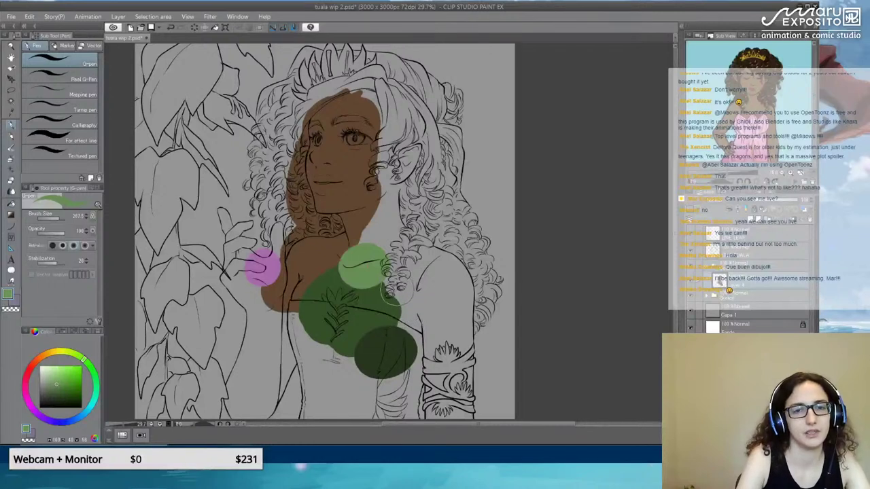
{"action": "left_click", "coordinate": [333, 301], "text": "alt"}
{"action": "left_click_drag", "start_coordinate": [343, 271], "coordinate": [367, 275]}
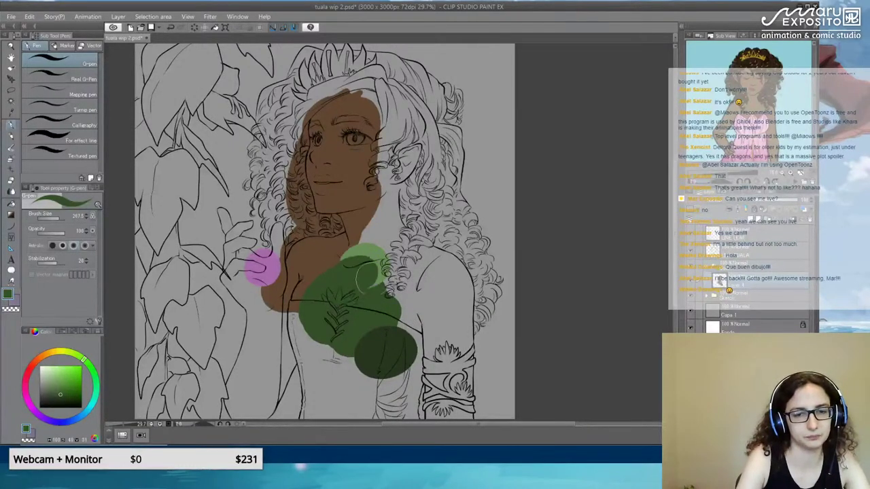
{"action": "key", "text": "ctrl+z"}
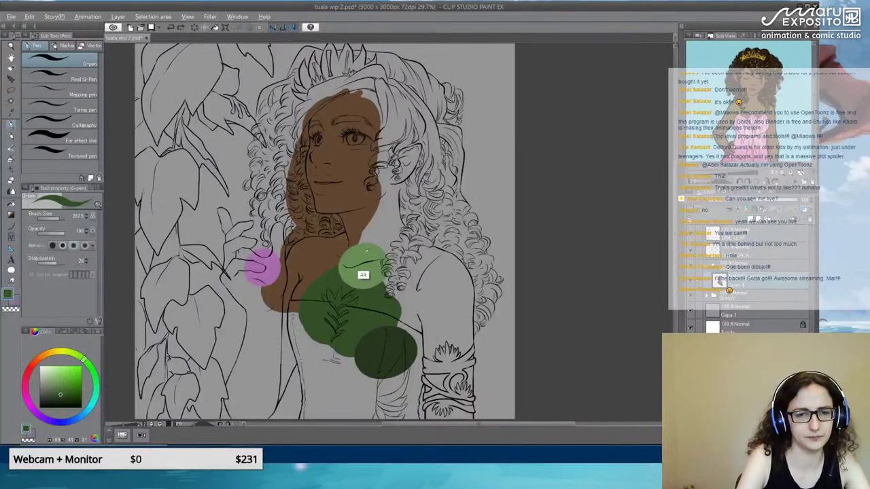
Repaint the light green dab on the chest in a more saturated green, and cover its outer part with the sampled skin brown.
{"action": "left_click", "coordinate": [364, 274], "text": "alt"}
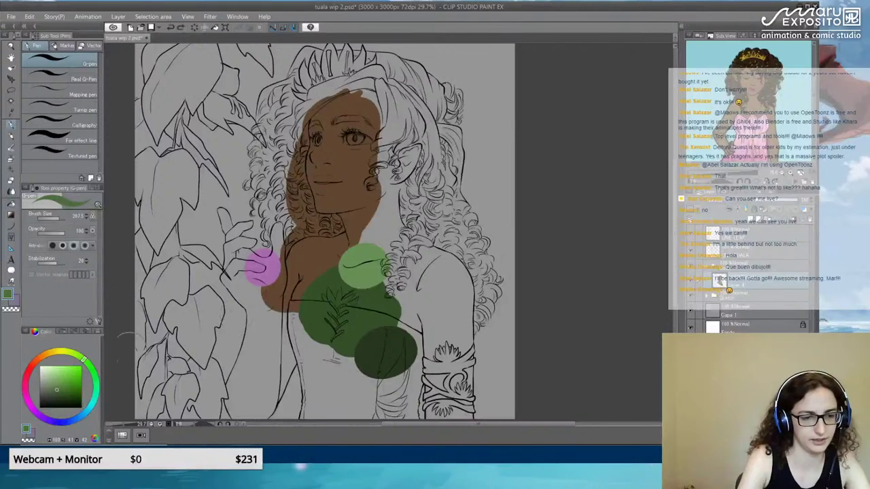
{"action": "left_click", "coordinate": [67, 388]}
{"action": "mouse_move", "coordinate": [350, 263]}
{"action": "left_mouse_down"}
{"action": "mouse_move", "coordinate": [341, 274]}
{"action": "mouse_move", "coordinate": [360, 248]}
{"action": "mouse_move", "coordinate": [370, 277]}
{"action": "left_mouse_up"}
{"action": "left_click", "coordinate": [356, 238], "text": "alt"}
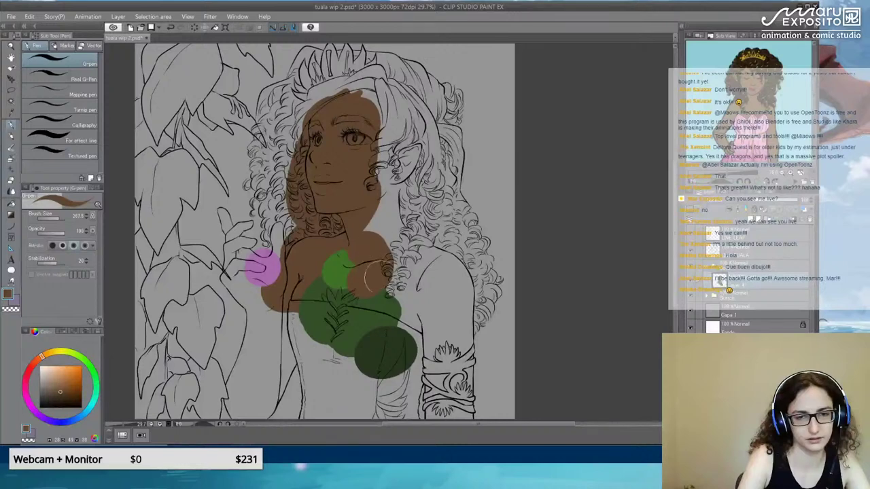
{"action": "key", "text": "alt"}
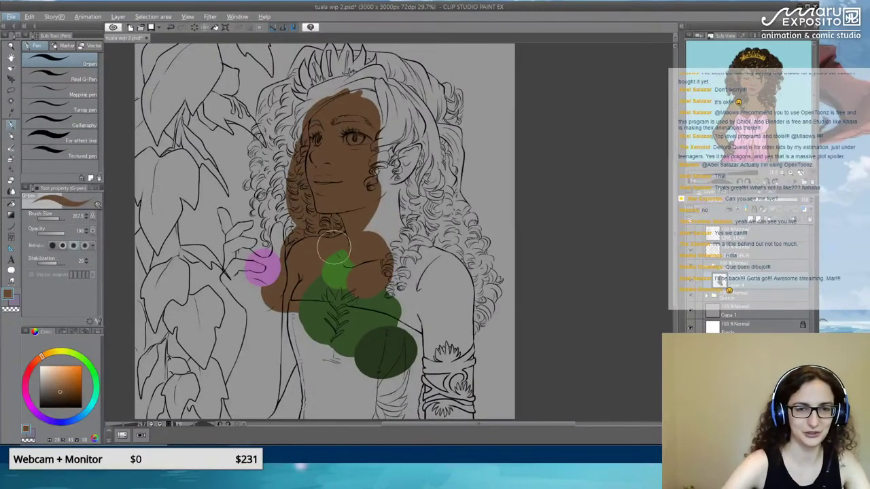
{"action": "key", "text": "alt"}
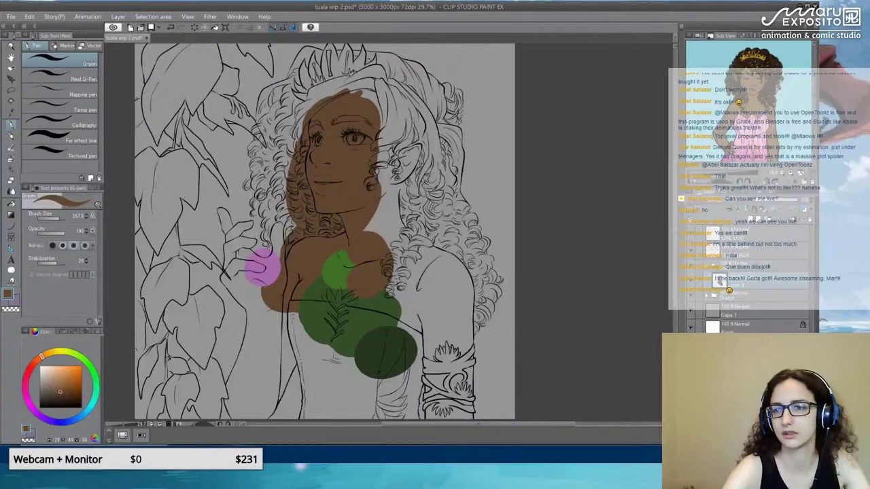
Sample a reddish brown from the reference illustration of the blue-haired character and paint it over the hair below the crown.
{"action": "left_click", "coordinate": [796, 183]}
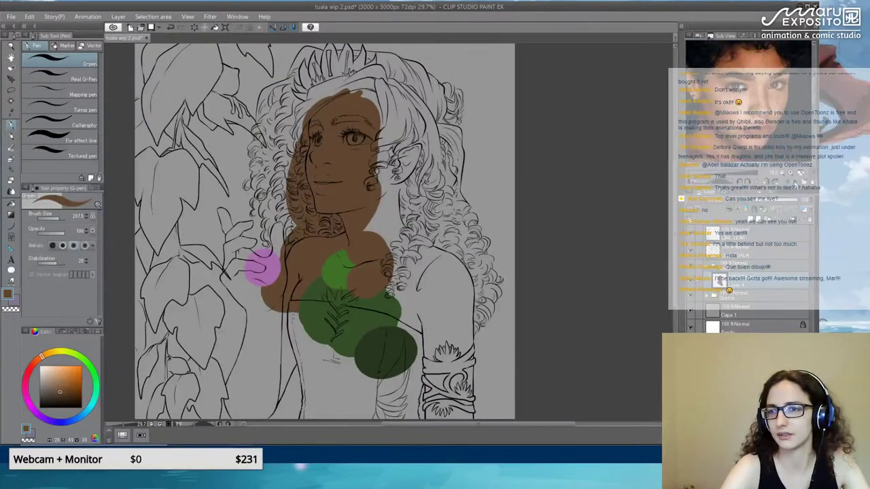
{"action": "left_click", "coordinate": [795, 183]}
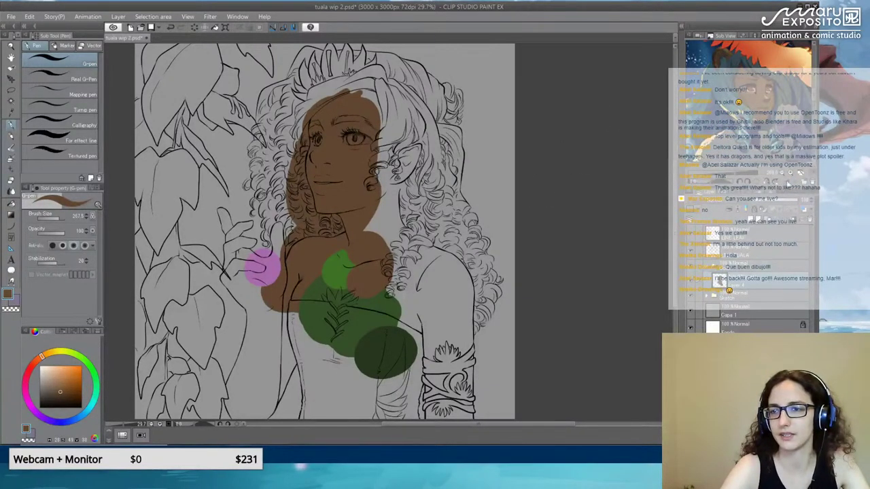
{"action": "left_click", "coordinate": [788, 183]}
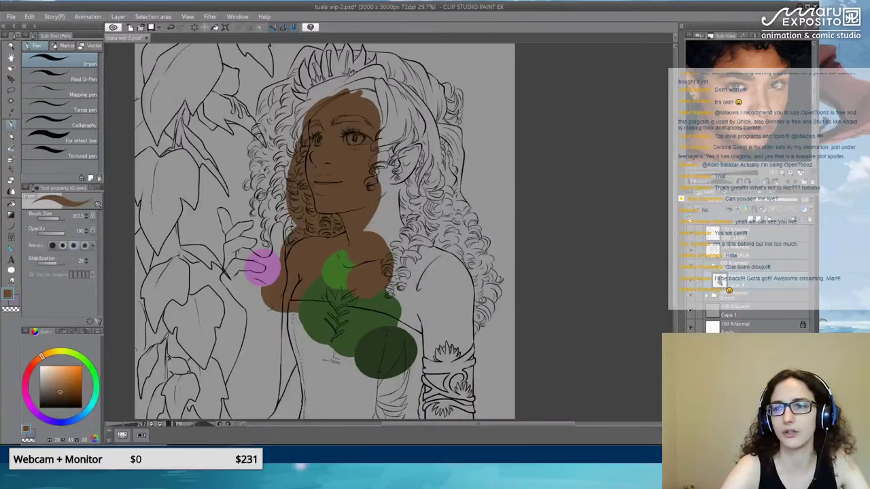
{"action": "left_click_drag", "start_coordinate": [761, 169], "coordinate": [756, 171]}
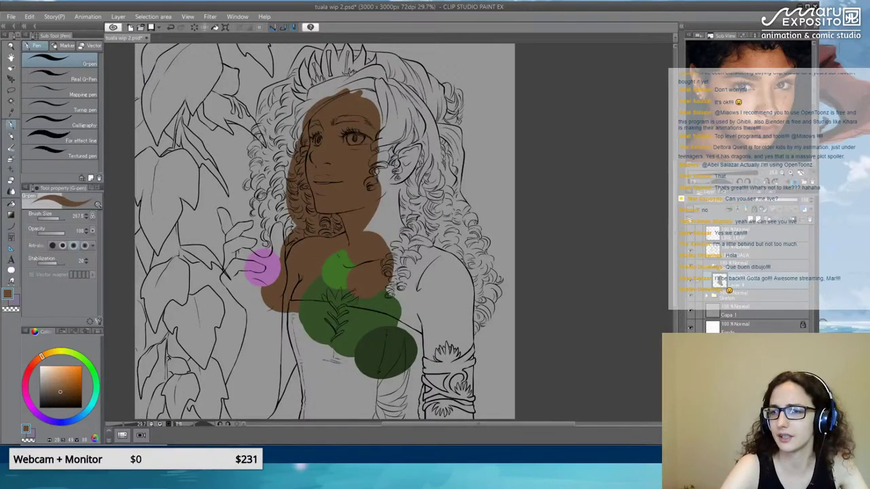
{"action": "left_click", "coordinate": [787, 182]}
{"action": "left_click", "coordinate": [787, 182]}
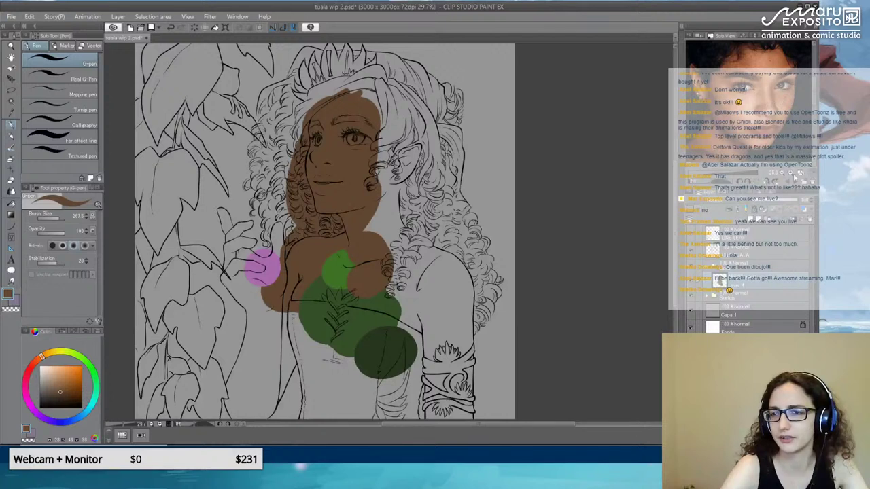
{"action": "left_click", "coordinate": [793, 183]}
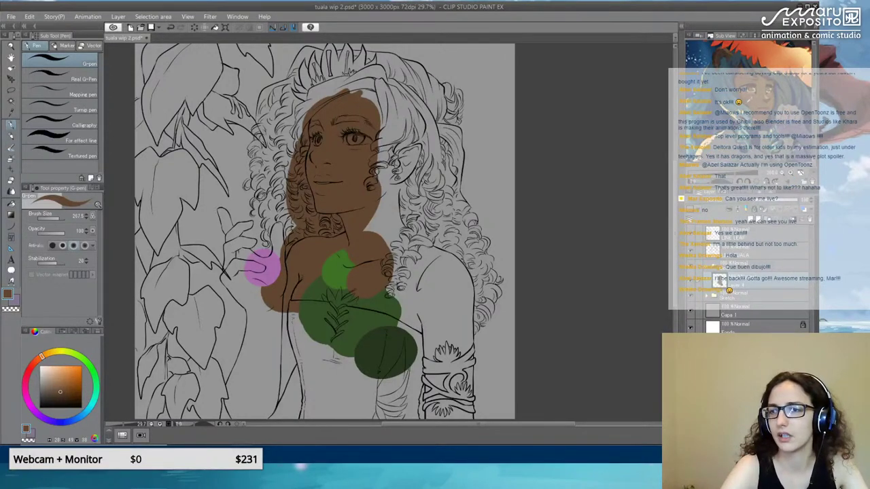
{"action": "left_click", "coordinate": [765, 103]}
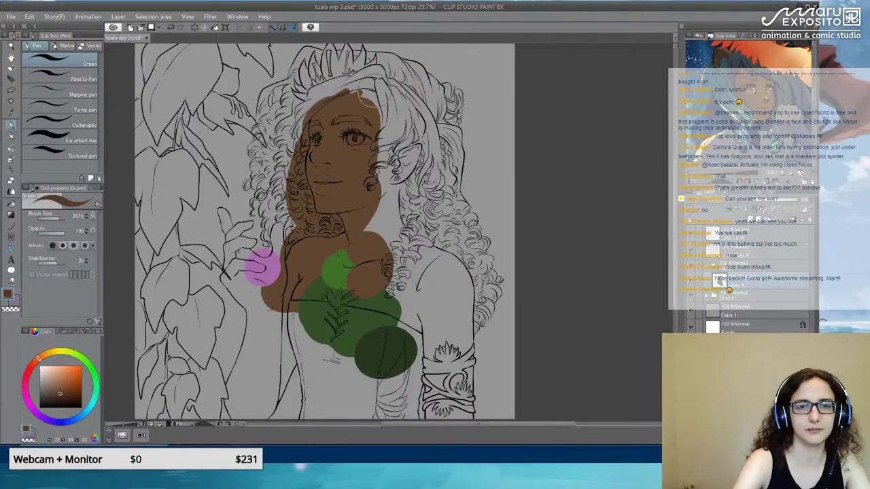
{"action": "mouse_move", "coordinate": [374, 94]}
{"action": "left_mouse_down"}
{"action": "mouse_move", "coordinate": [375, 106]}
{"action": "mouse_move", "coordinate": [386, 97]}
{"action": "mouse_move", "coordinate": [337, 89]}
{"action": "mouse_move", "coordinate": [379, 91]}
{"action": "left_mouse_up"}
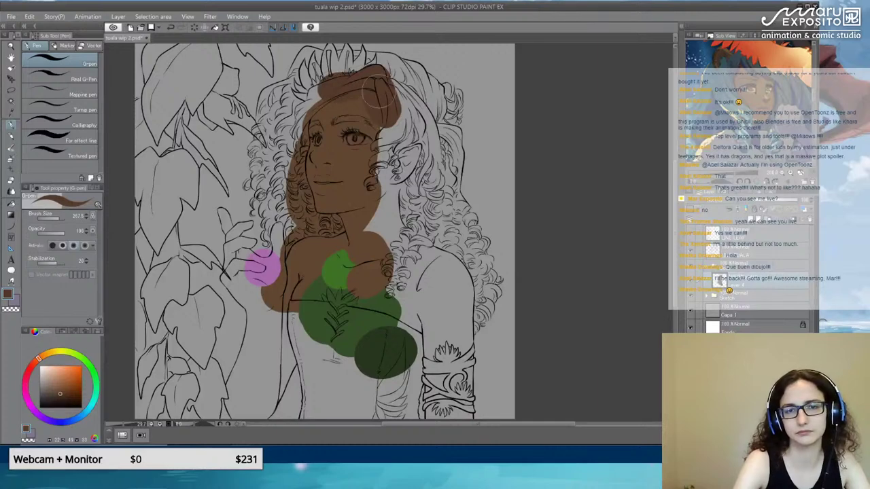
Shift the hue to red and block in the hair, near shoulder and upper arm with dark maroon.
{"action": "left_click", "coordinate": [28, 373]}
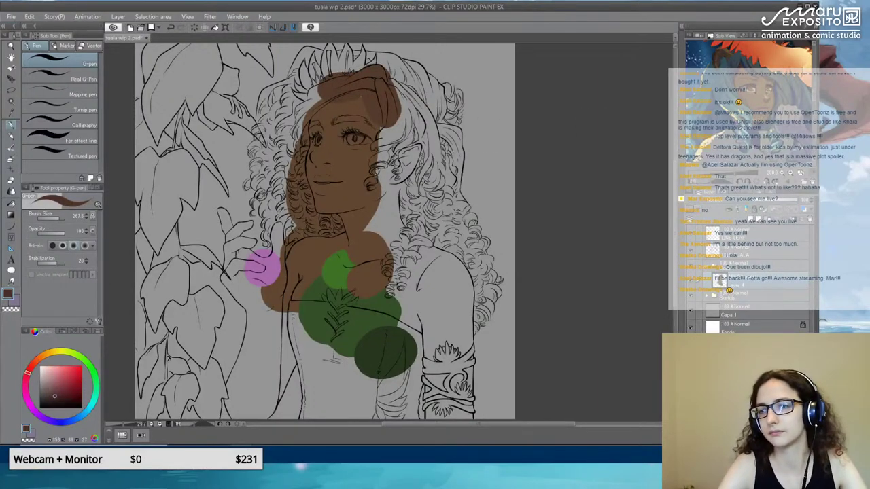
{"action": "mouse_move", "coordinate": [372, 81]}
{"action": "left_mouse_down"}
{"action": "mouse_move", "coordinate": [397, 139]}
{"action": "mouse_move", "coordinate": [399, 175]}
{"action": "mouse_move", "coordinate": [360, 238]}
{"action": "mouse_move", "coordinate": [389, 231]}
{"action": "mouse_move", "coordinate": [394, 255]}
{"action": "mouse_move", "coordinate": [386, 139]}
{"action": "mouse_move", "coordinate": [384, 148]}
{"action": "mouse_move", "coordinate": [362, 82]}
{"action": "mouse_move", "coordinate": [294, 102]}
{"action": "mouse_move", "coordinate": [268, 153]}
{"action": "mouse_move", "coordinate": [286, 121]}
{"action": "mouse_move", "coordinate": [285, 170]}
{"action": "left_mouse_up"}
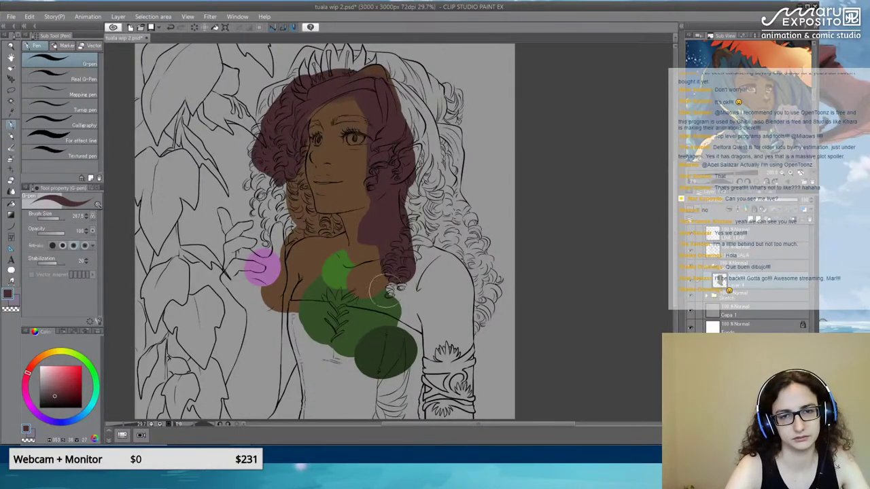
{"action": "mouse_move", "coordinate": [404, 238]}
{"action": "left_mouse_down"}
{"action": "mouse_move", "coordinate": [450, 253]}
{"action": "mouse_move", "coordinate": [461, 323]}
{"action": "mouse_move", "coordinate": [402, 255]}
{"action": "mouse_move", "coordinate": [421, 308]}
{"action": "mouse_move", "coordinate": [408, 325]}
{"action": "mouse_move", "coordinate": [417, 257]}
{"action": "mouse_move", "coordinate": [449, 346]}
{"action": "left_mouse_up"}
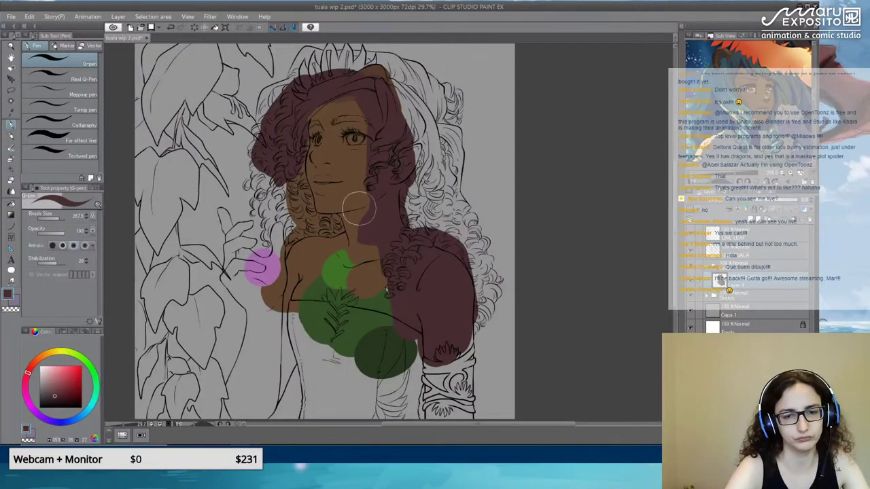
Sample the darkest green swatch, add a new layer beneath the swatches and fill the canvas background with that green.
{"action": "left_click", "coordinate": [393, 350], "text": "alt"}
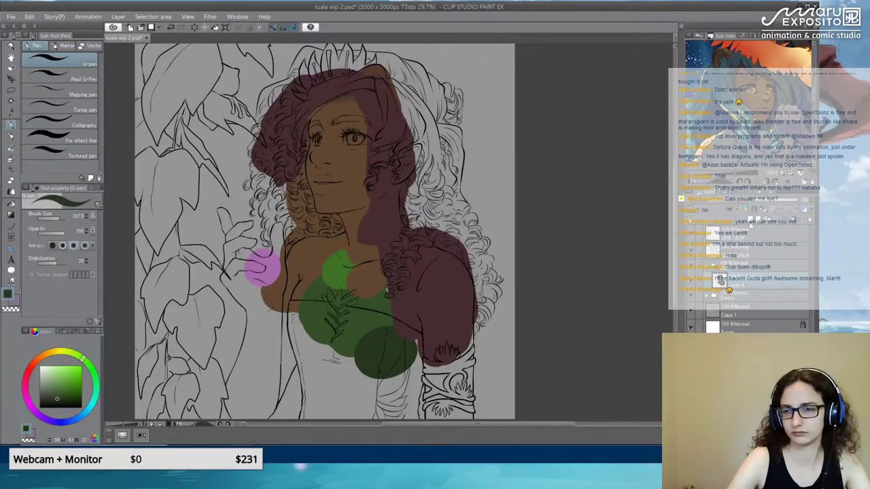
{"action": "left_click", "coordinate": [749, 223]}
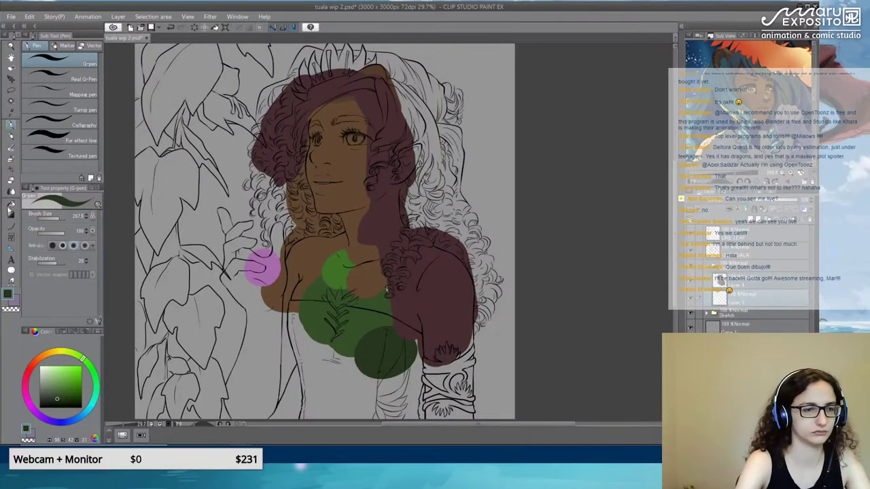
{"action": "left_click", "coordinate": [10, 208]}
{"action": "left_click", "coordinate": [269, 234]}
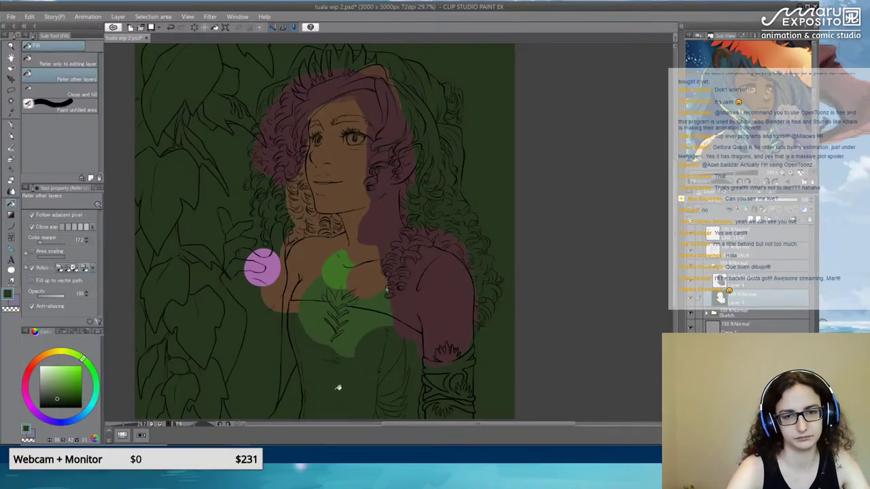
{"action": "scroll", "coordinate": [373, 260], "scroll_direction": "down", "scroll_amount": 2}
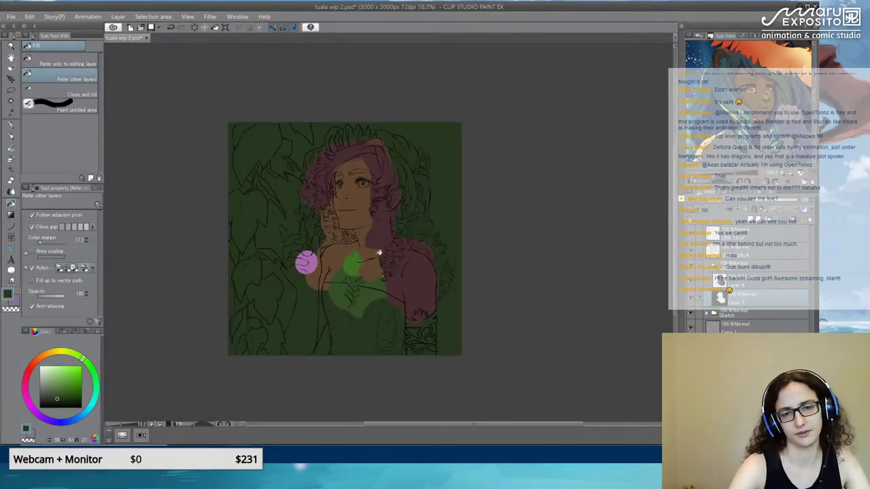
{"action": "scroll", "coordinate": [379, 252], "scroll_direction": "up", "scroll_amount": 2}
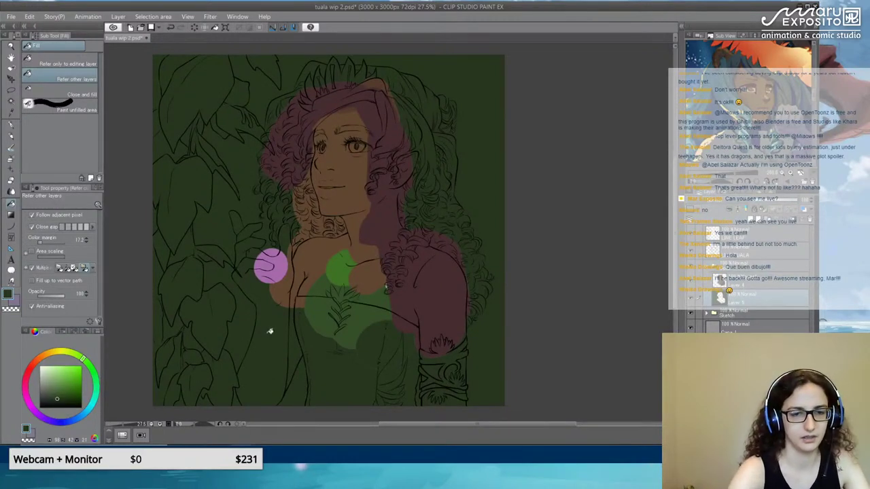
Shift the hue to blue, merge the green fill with the swatch layer and paint a dark blue band across the canvas's lower edge.
{"action": "left_click_drag", "start_coordinate": [96, 387], "coordinate": [96, 391]}
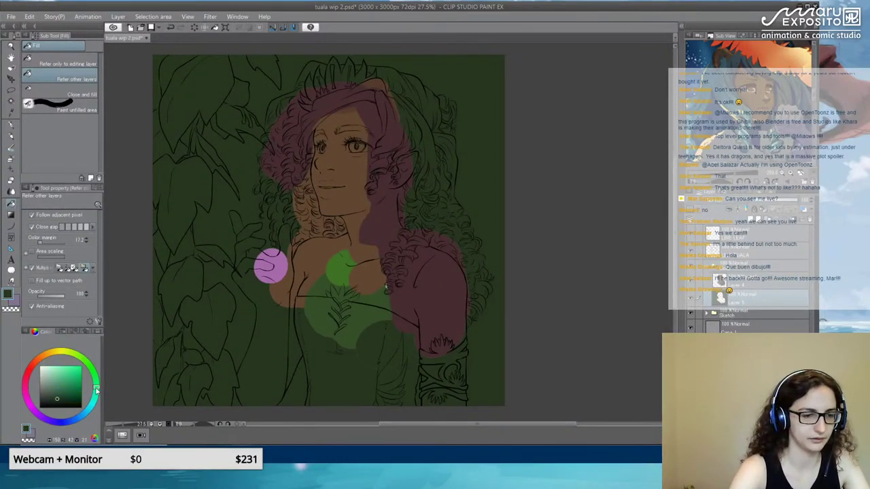
{"action": "left_click", "coordinate": [85, 416]}
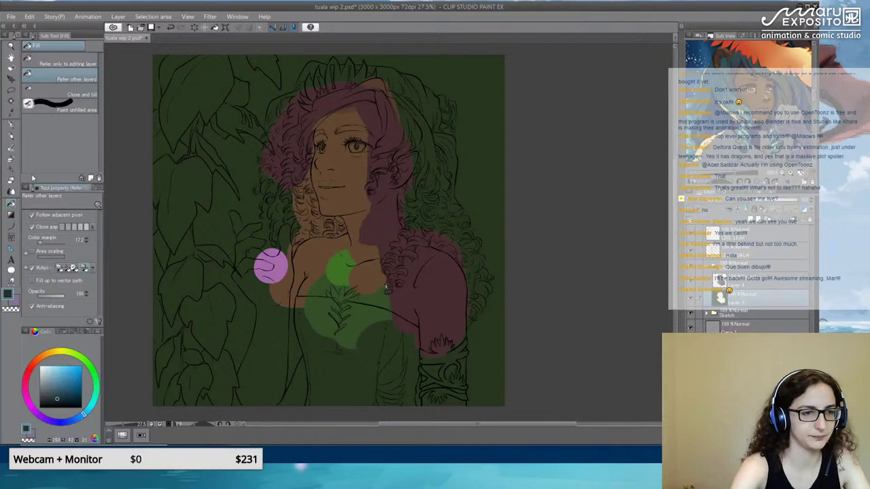
{"action": "left_click", "coordinate": [11, 125]}
{"action": "mouse_move", "coordinate": [408, 378]}
{"action": "left_mouse_down"}
{"action": "mouse_move", "coordinate": [425, 363]}
{"action": "mouse_move", "coordinate": [416, 352]}
{"action": "left_mouse_up"}
{"action": "left_click", "coordinate": [773, 281]}
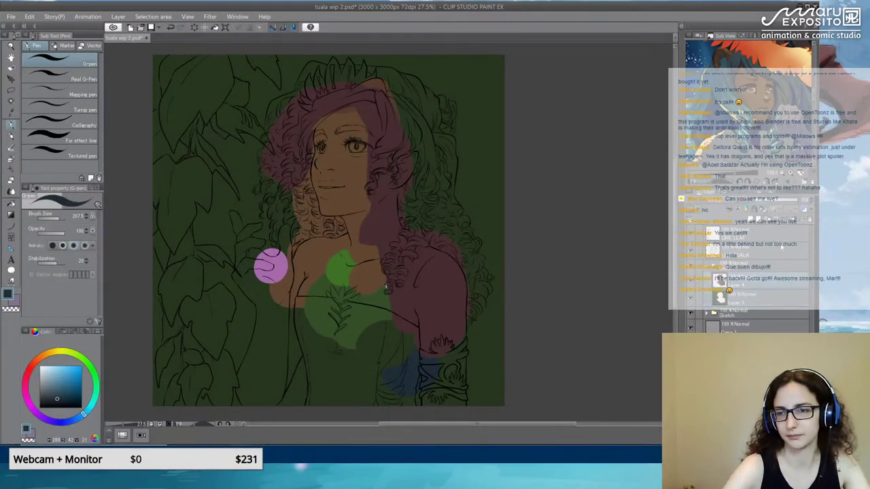
{"action": "mouse_move", "coordinate": [381, 370]}
{"action": "left_mouse_down"}
{"action": "mouse_move", "coordinate": [453, 366]}
{"action": "mouse_move", "coordinate": [485, 343]}
{"action": "mouse_move", "coordinate": [452, 376]}
{"action": "mouse_move", "coordinate": [358, 395]}
{"action": "mouse_move", "coordinate": [401, 394]}
{"action": "mouse_move", "coordinate": [153, 407]}
{"action": "mouse_move", "coordinate": [293, 377]}
{"action": "mouse_move", "coordinate": [389, 370]}
{"action": "mouse_move", "coordinate": [147, 383]}
{"action": "mouse_move", "coordinate": [452, 380]}
{"action": "mouse_move", "coordinate": [509, 388]}
{"action": "mouse_move", "coordinate": [504, 364]}
{"action": "mouse_move", "coordinate": [519, 335]}
{"action": "mouse_move", "coordinate": [518, 359]}
{"action": "mouse_move", "coordinate": [497, 387]}
{"action": "left_mouse_up"}
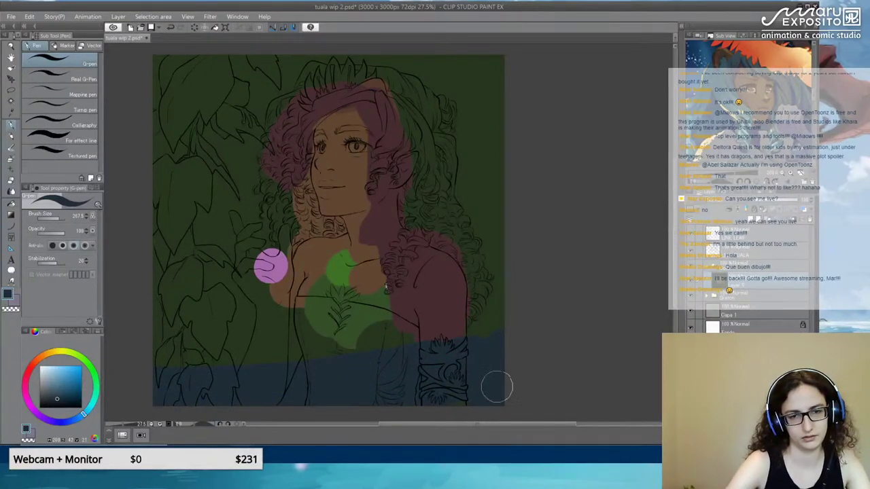
Sample the purple dab beside the far shoulder, make the colour lighter and pinker, and paint a highlight over the dab.
{"action": "left_click", "coordinate": [275, 272], "text": "alt"}
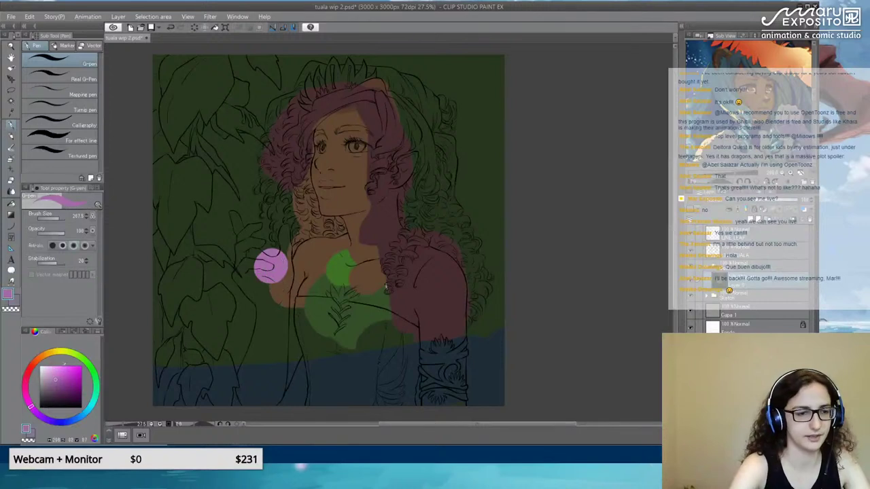
{"action": "left_click", "coordinate": [29, 404]}
{"action": "left_click", "coordinate": [54, 373]}
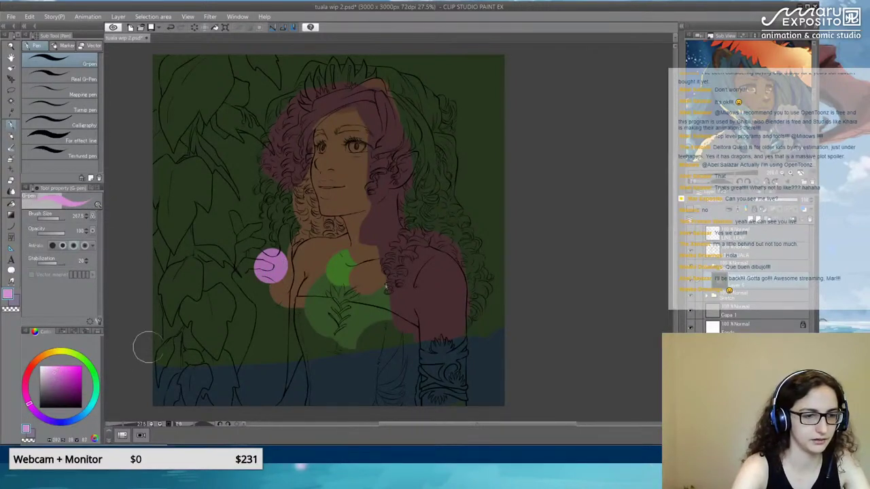
{"action": "left_click_drag", "start_coordinate": [269, 262], "coordinate": [266, 265]}
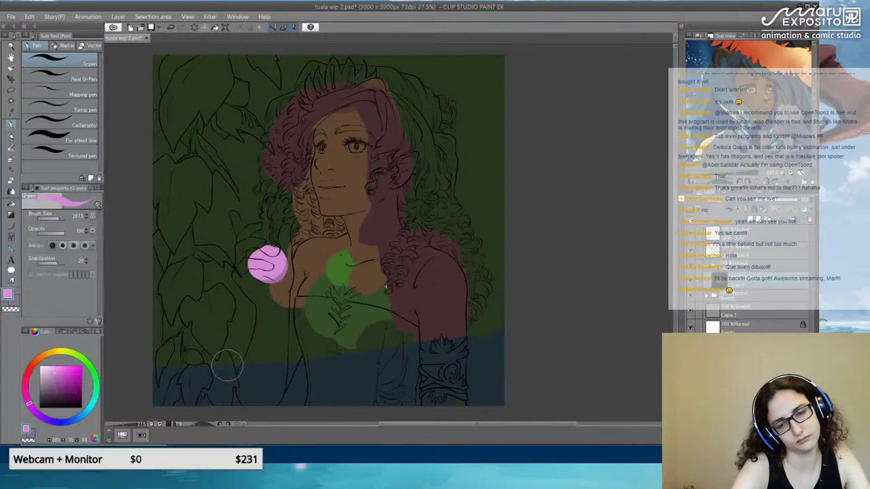
Sample the green from the dress swatch and load it into a corner of the intermediate colour grid.
{"action": "left_click", "coordinate": [333, 292], "text": "alt"}
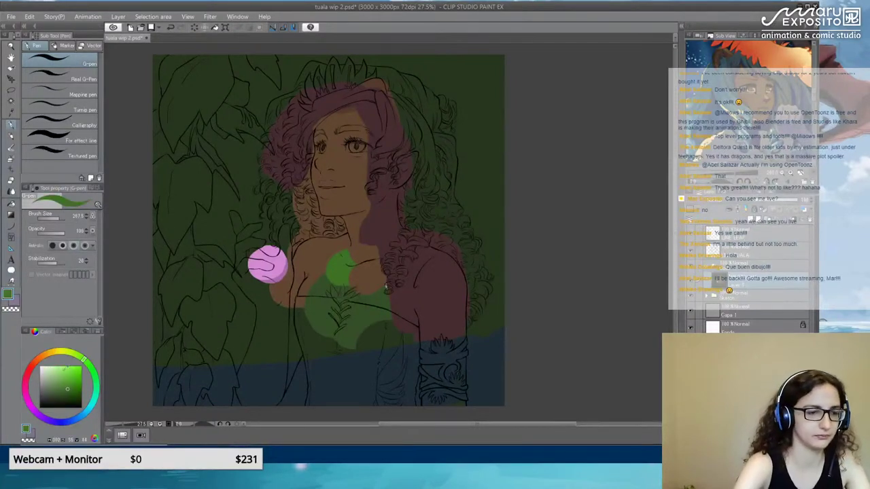
{"action": "left_click", "coordinate": [62, 331]}
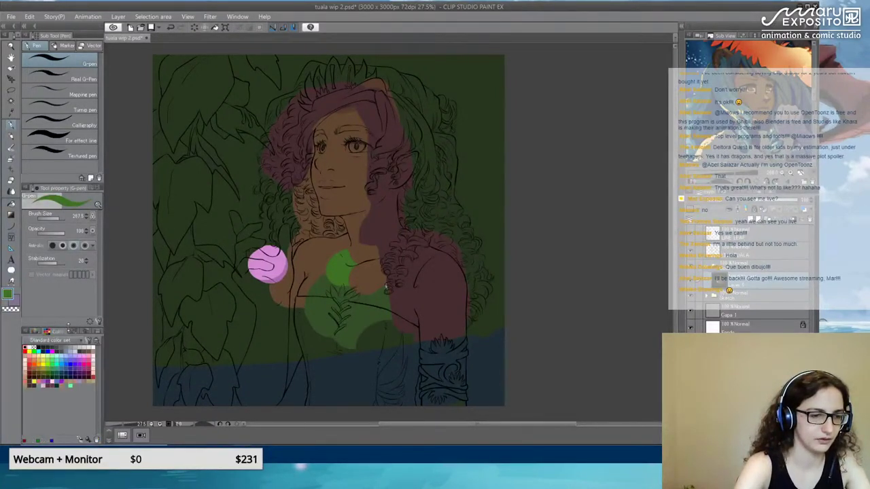
{"action": "left_click", "coordinate": [73, 331]}
{"action": "left_click", "coordinate": [29, 341]}
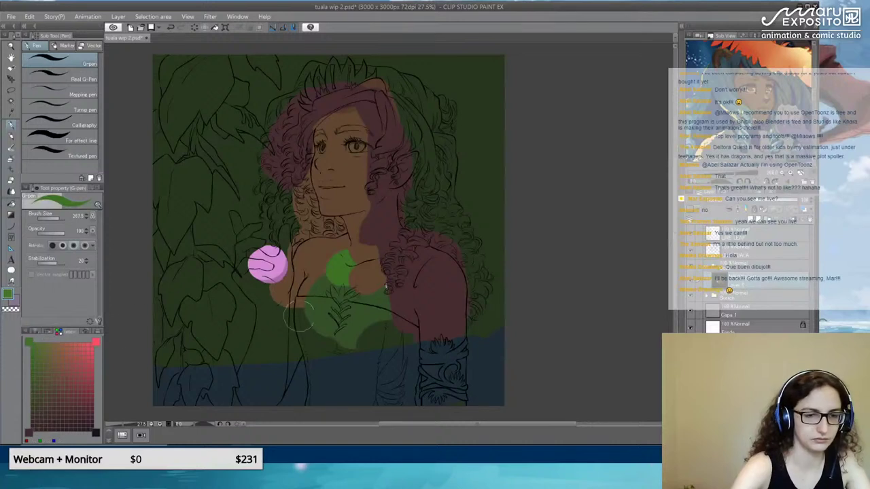
{"action": "left_click", "coordinate": [317, 307], "text": "alt"}
{"action": "left_click", "coordinate": [29, 341]}
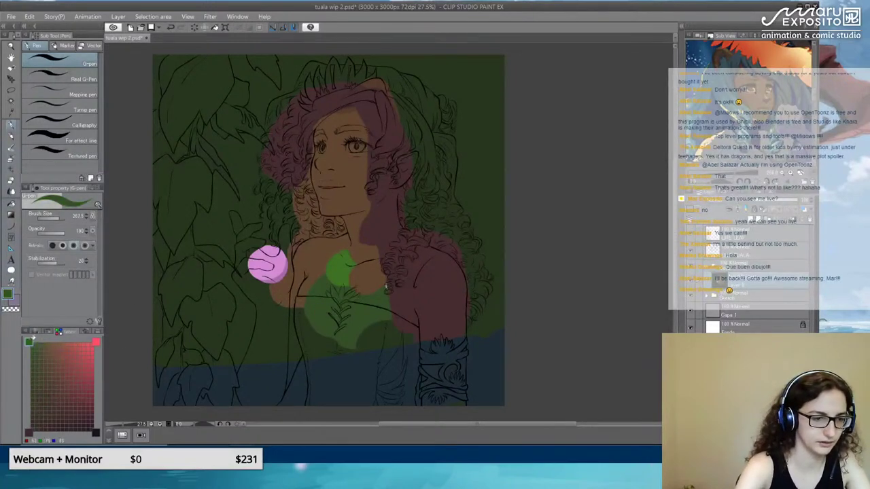
Load the dress green into a second corner of the grid, pick a blend between the two, and repaint the bright green chest dab.
{"action": "left_click", "coordinate": [333, 291], "text": "alt"}
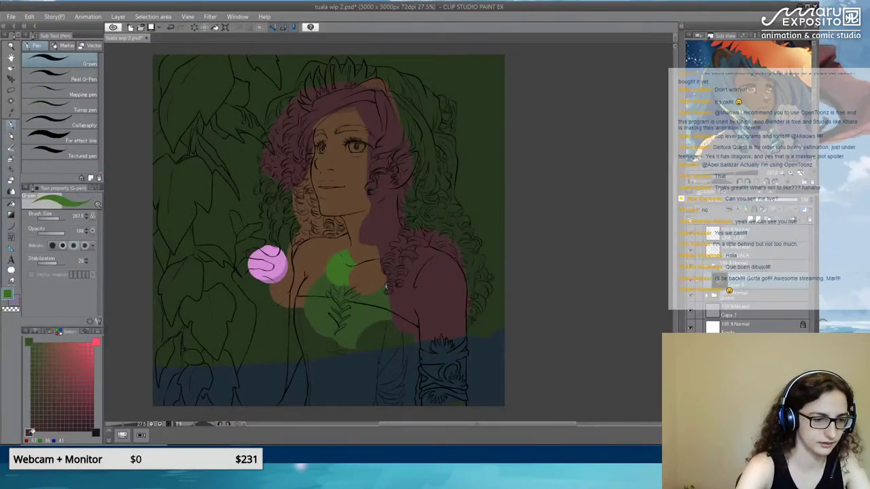
{"action": "left_click", "coordinate": [29, 432]}
{"action": "left_click", "coordinate": [33, 387]}
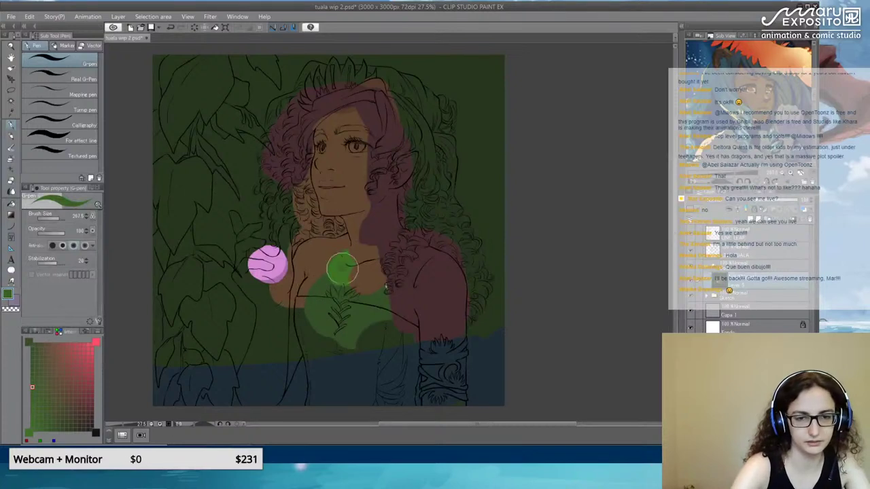
{"action": "left_click_drag", "start_coordinate": [342, 270], "coordinate": [345, 265]}
{"action": "key", "text": "ctrl+z"}
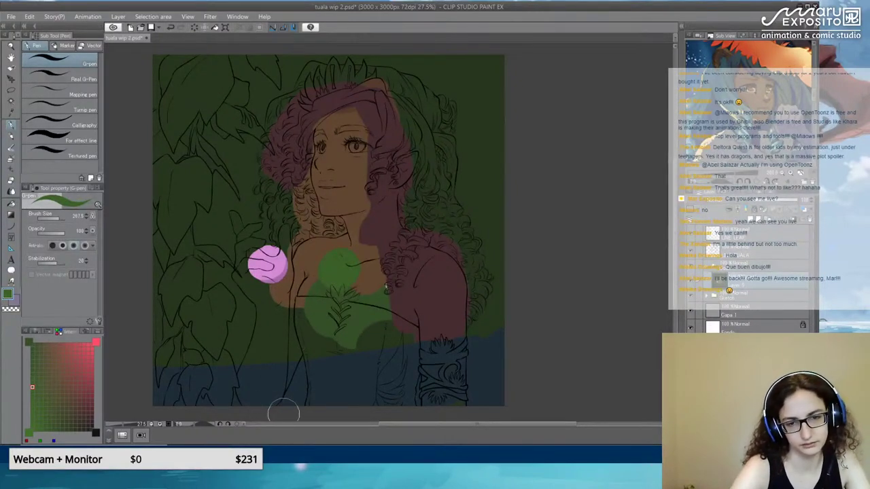
Cover the lower part of the dress swatch with dark green, load dark blue into a grid corner and dab teal over the curls behind the ear.
{"action": "left_click", "coordinate": [373, 344], "text": "alt"}
{"action": "mouse_move", "coordinate": [371, 344]}
{"action": "left_mouse_down"}
{"action": "mouse_move", "coordinate": [376, 330]}
{"action": "mouse_move", "coordinate": [349, 329]}
{"action": "left_mouse_up"}
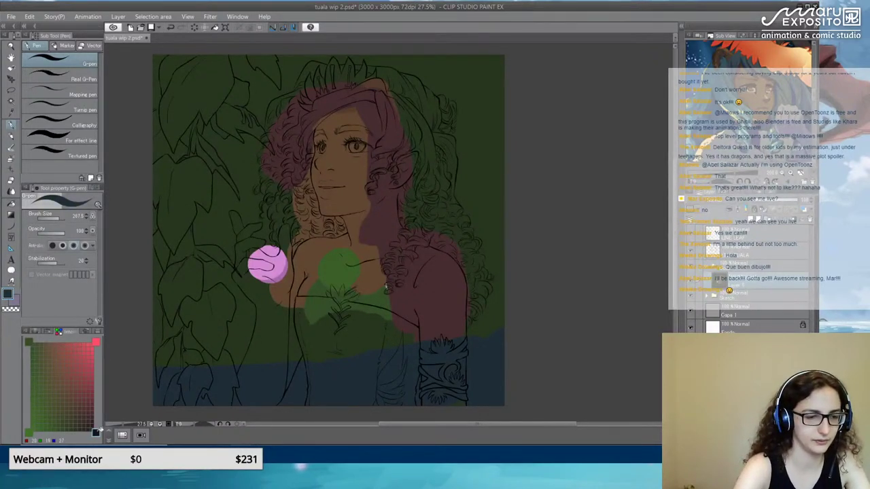
{"action": "left_click", "coordinate": [96, 432]}
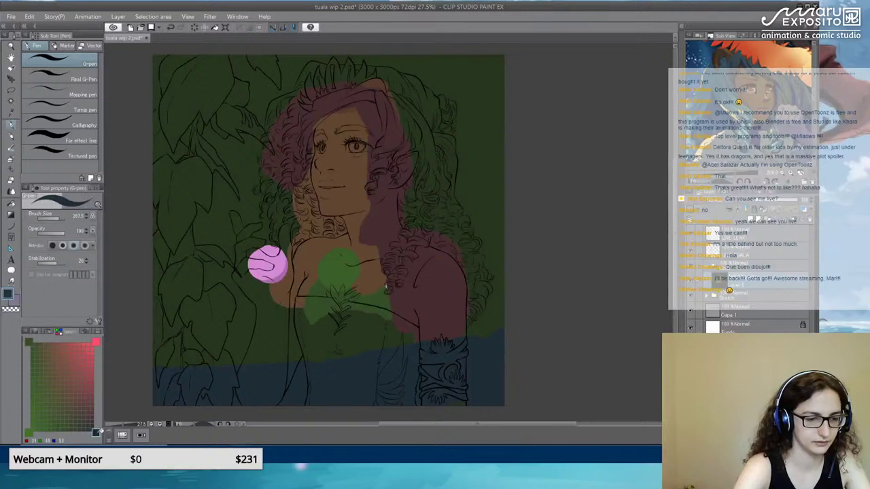
{"action": "left_click_drag", "start_coordinate": [95, 432], "coordinate": [79, 429]}
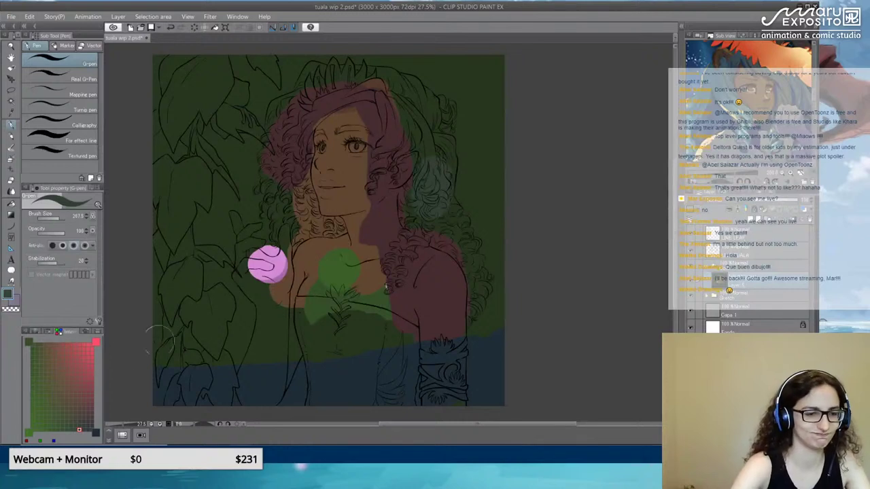
Replace the red corner of the colour grid with near-black, pick a very dark blue-green and paint the background behind the near arm and hair.
{"action": "left_click", "coordinate": [37, 332]}
{"action": "left_click_drag", "start_coordinate": [46, 401], "coordinate": [18, 412]}
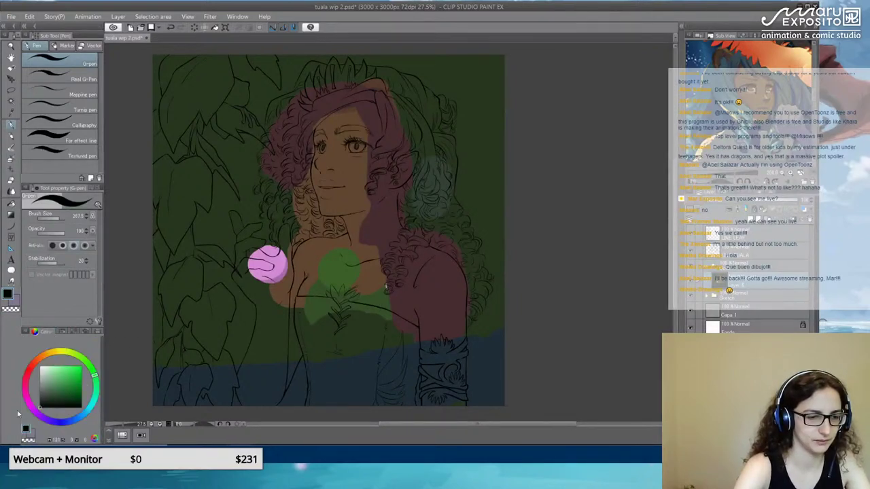
{"action": "left_click", "coordinate": [59, 333]}
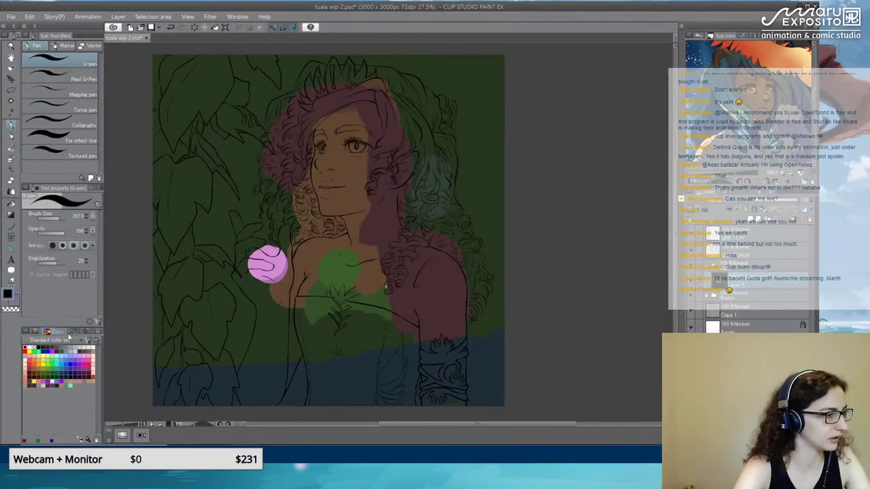
{"action": "left_click", "coordinate": [36, 332]}
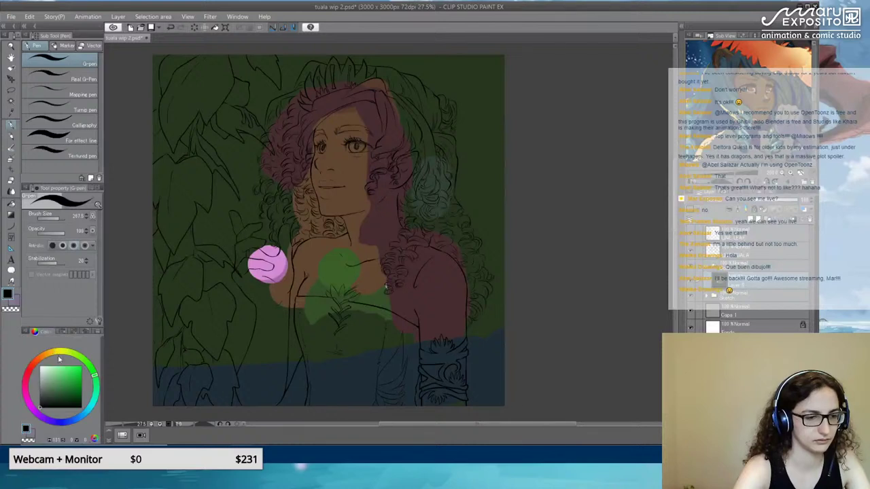
{"action": "left_click", "coordinate": [58, 331]}
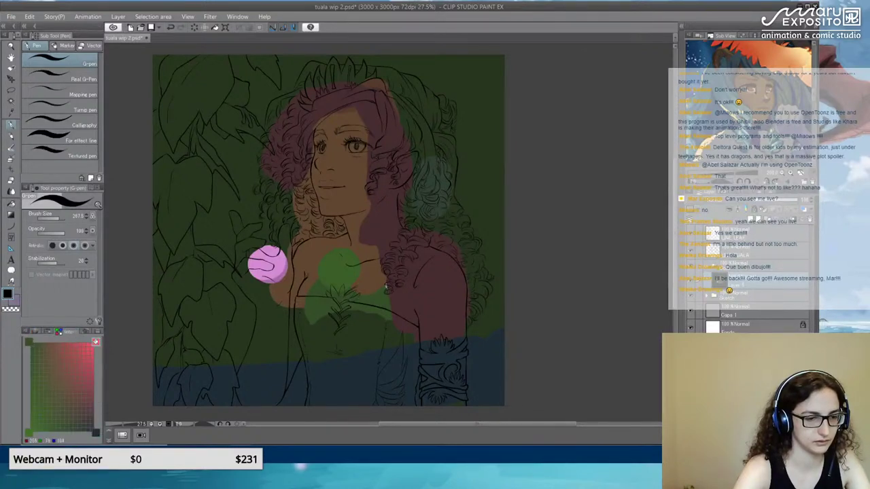
{"action": "left_click", "coordinate": [93, 361]}
{"action": "left_click", "coordinate": [92, 371]}
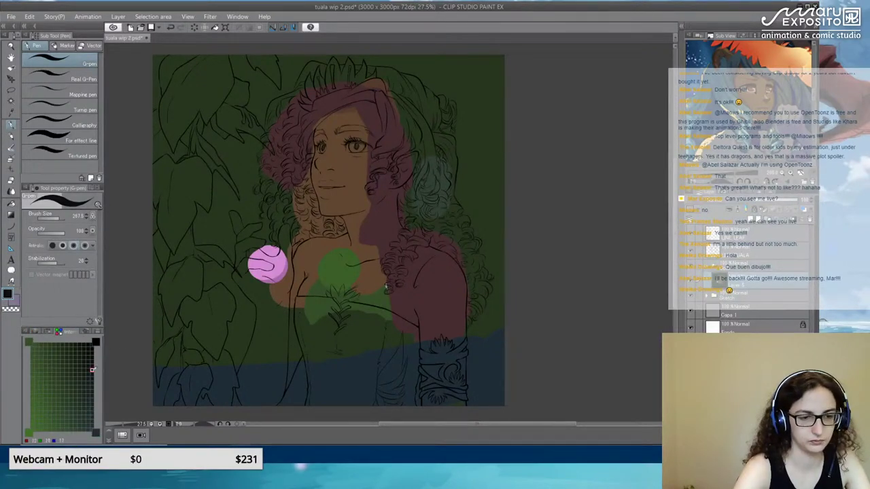
{"action": "mouse_move", "coordinate": [456, 219]}
{"action": "left_mouse_down"}
{"action": "mouse_move", "coordinate": [451, 136]}
{"action": "mouse_move", "coordinate": [454, 198]}
{"action": "mouse_move", "coordinate": [472, 264]}
{"action": "mouse_move", "coordinate": [467, 337]}
{"action": "mouse_move", "coordinate": [484, 306]}
{"action": "mouse_move", "coordinate": [479, 330]}
{"action": "mouse_move", "coordinate": [473, 138]}
{"action": "mouse_move", "coordinate": [472, 194]}
{"action": "mouse_move", "coordinate": [490, 69]}
{"action": "mouse_move", "coordinate": [465, 144]}
{"action": "mouse_move", "coordinate": [458, 60]}
{"action": "mouse_move", "coordinate": [458, 136]}
{"action": "left_mouse_up"}
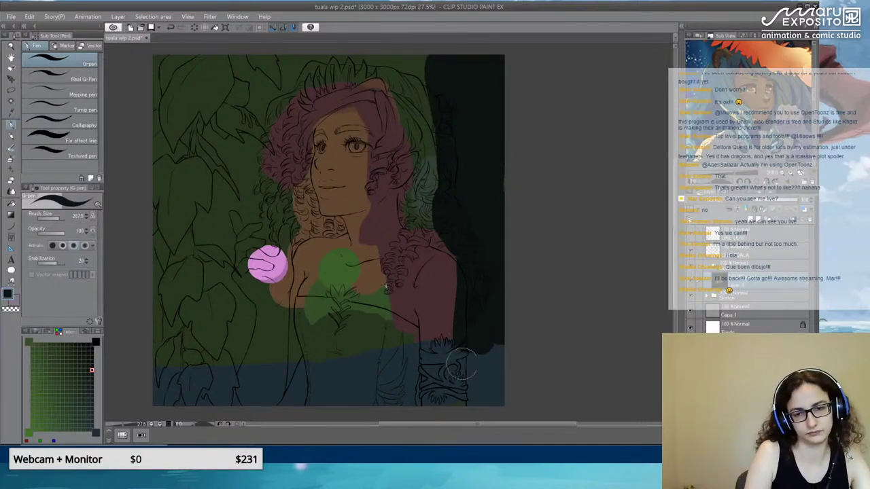
{"action": "mouse_move", "coordinate": [473, 342]}
{"action": "left_mouse_down"}
{"action": "mouse_move", "coordinate": [490, 354]}
{"action": "mouse_move", "coordinate": [478, 338]}
{"action": "left_mouse_up"}
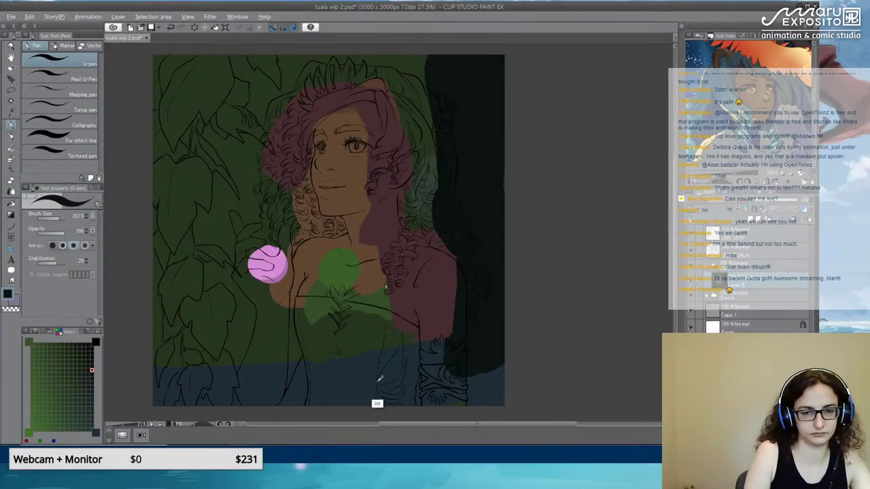
Load the sampled dark blue into a grid corner, repaint the side and lower background with a dark teal blend, and save the drawing.
{"action": "left_click", "coordinate": [305, 389], "text": "alt"}
{"action": "left_click", "coordinate": [96, 432]}
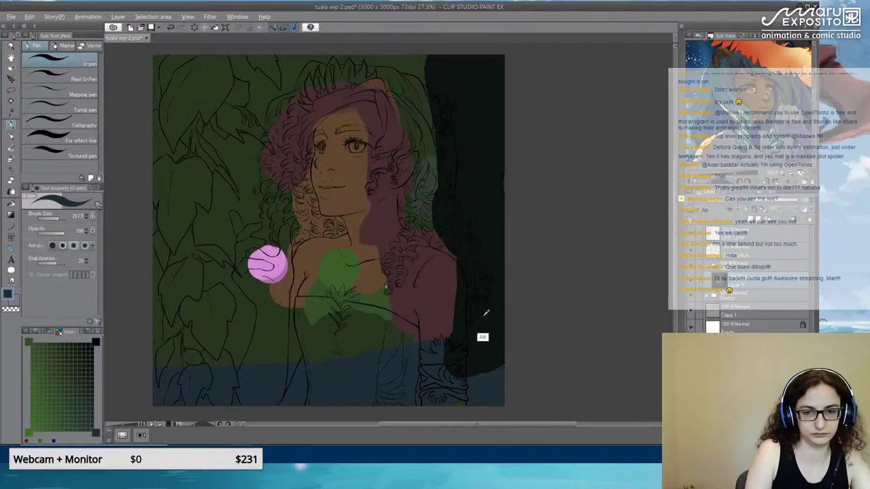
{"action": "left_click", "coordinate": [91, 394]}
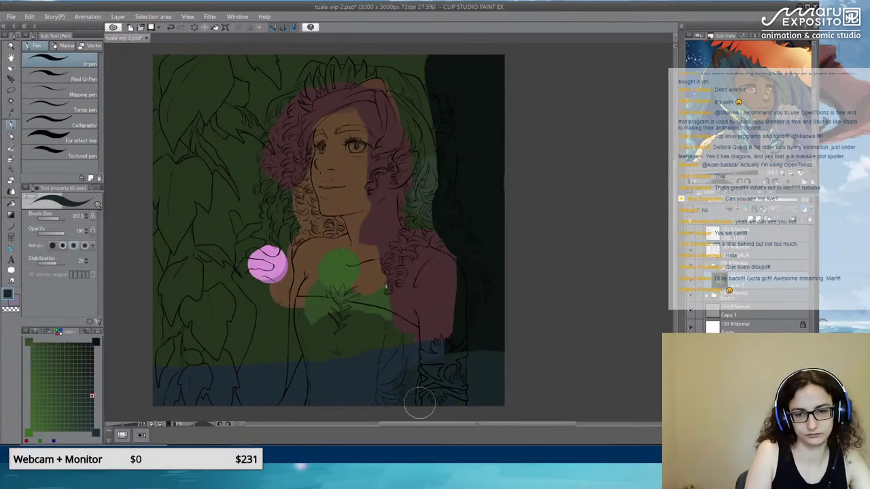
{"action": "mouse_move", "coordinate": [295, 388]}
{"action": "left_mouse_down"}
{"action": "mouse_move", "coordinate": [398, 360]}
{"action": "mouse_move", "coordinate": [526, 337]}
{"action": "mouse_move", "coordinate": [511, 260]}
{"action": "mouse_move", "coordinate": [491, 248]}
{"action": "mouse_move", "coordinate": [459, 344]}
{"action": "mouse_move", "coordinate": [459, 214]}
{"action": "mouse_move", "coordinate": [447, 233]}
{"action": "mouse_move", "coordinate": [443, 173]}
{"action": "mouse_move", "coordinate": [460, 79]}
{"action": "mouse_move", "coordinate": [463, 161]}
{"action": "mouse_move", "coordinate": [433, 61]}
{"action": "mouse_move", "coordinate": [505, 280]}
{"action": "left_mouse_up"}
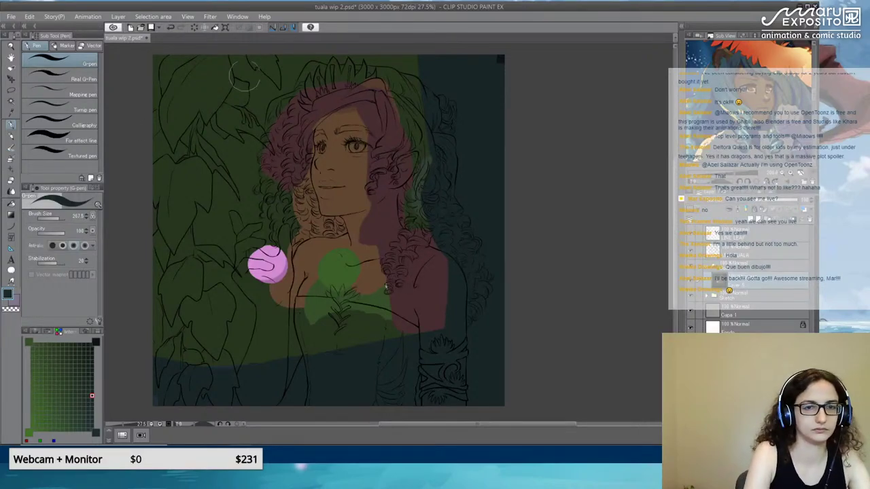
{"action": "left_click", "coordinate": [11, 17]}
{"action": "left_click", "coordinate": [36, 89]}
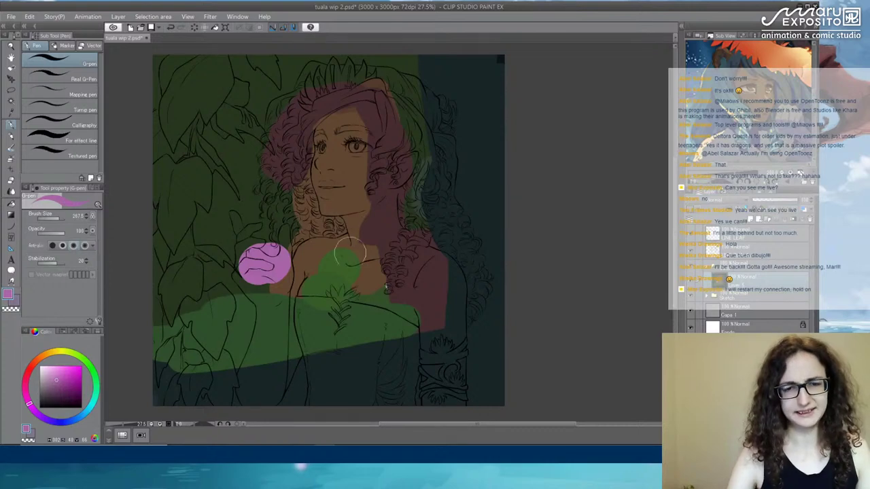
Undo the last dab, sample the dress green and dab it over the bodice beside the leaf ornament.
{"action": "left_click", "coordinate": [264, 377]}
{"action": "key", "text": "ctrl+z"}
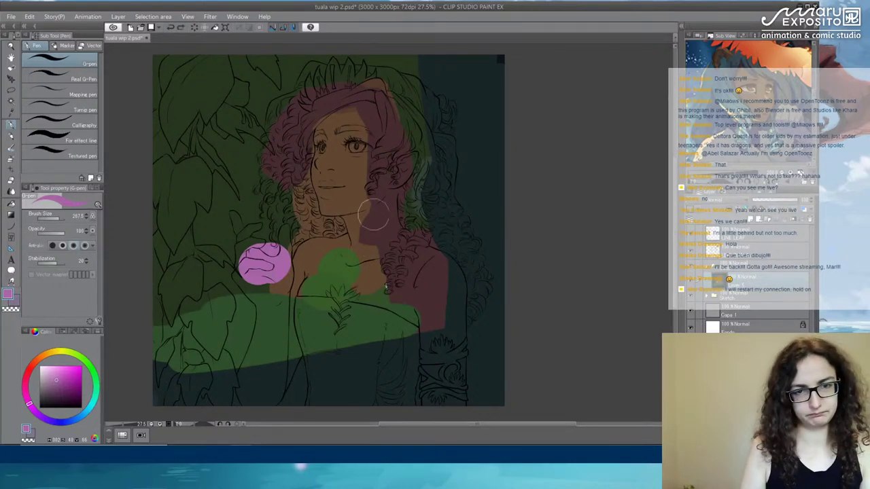
{"action": "mouse_move", "coordinate": [449, 180]}
{"action": "left_mouse_down"}
{"action": "mouse_move", "coordinate": [428, 181]}
{"action": "mouse_move", "coordinate": [438, 190]}
{"action": "left_mouse_up"}
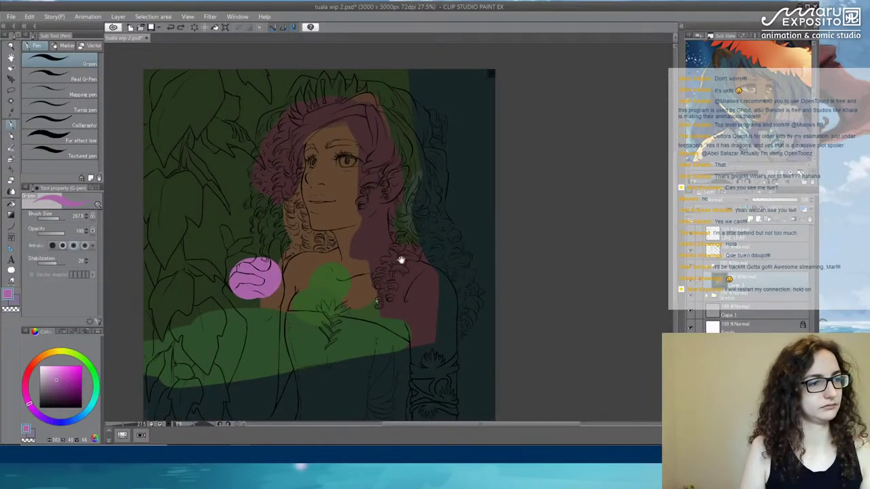
{"action": "mouse_move", "coordinate": [415, 263]}
{"action": "left_mouse_down"}
{"action": "mouse_move", "coordinate": [479, 243]}
{"action": "mouse_move", "coordinate": [453, 249]}
{"action": "left_mouse_up"}
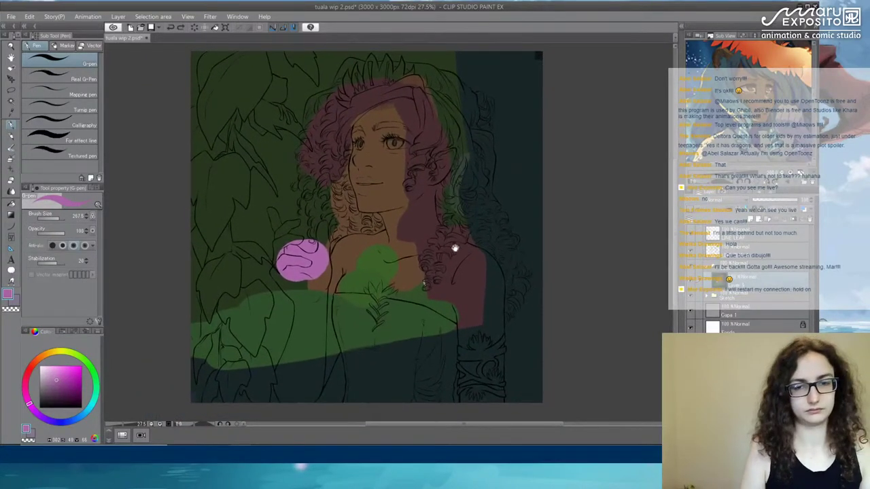
{"action": "left_click", "coordinate": [357, 299], "text": "alt"}
{"action": "left_click_drag", "start_coordinate": [352, 306], "coordinate": [355, 312]}
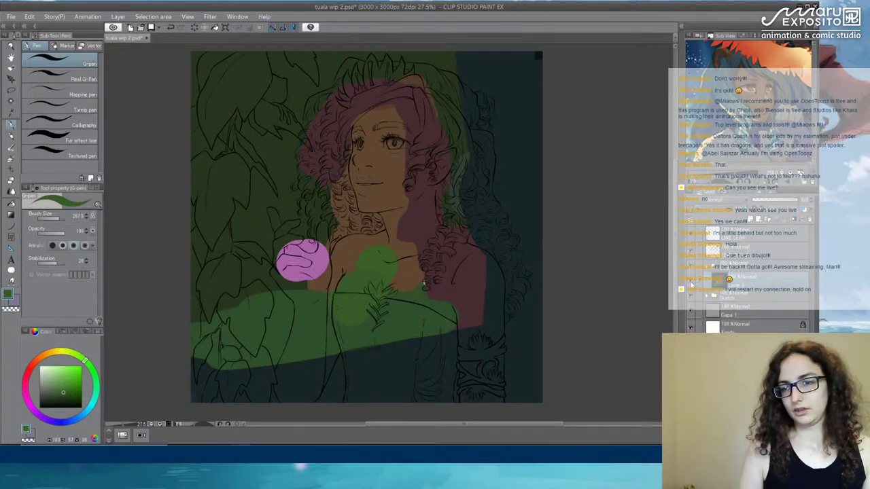
Hide the colour test layer, add a new layer and block in the foreground foliage with dark grey.
{"action": "left_click", "coordinate": [691, 283]}
{"action": "left_click", "coordinate": [752, 220]}
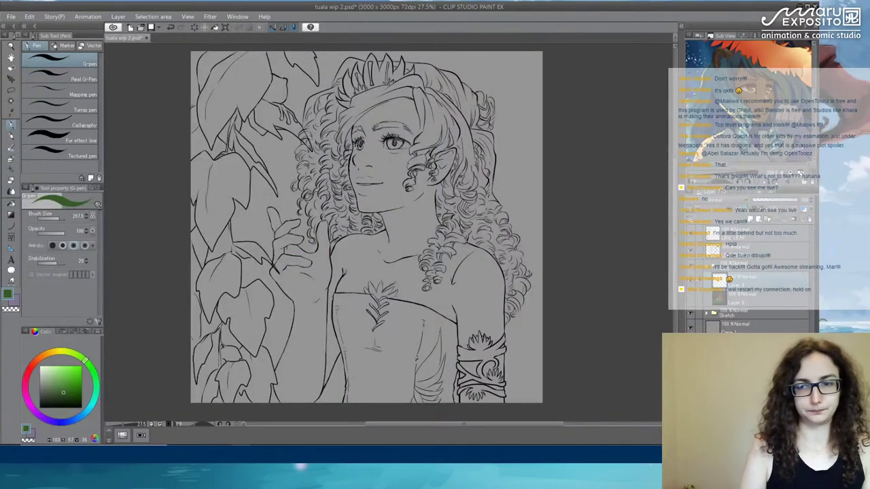
{"action": "left_click", "coordinate": [48, 398]}
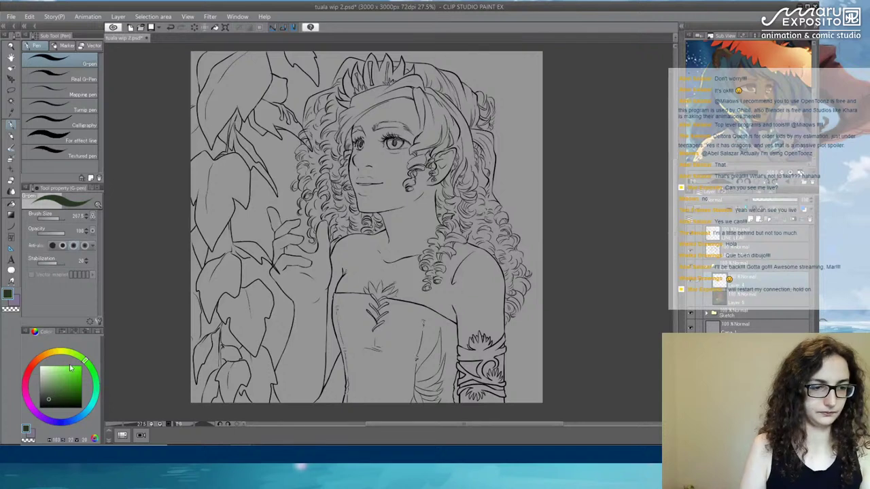
{"action": "left_click_drag", "start_coordinate": [47, 398], "coordinate": [39, 394]}
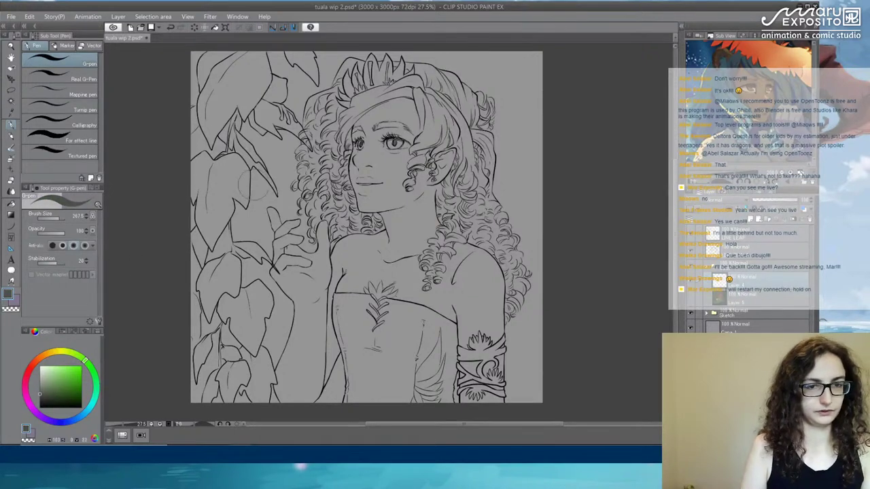
{"action": "mouse_move", "coordinate": [199, 59]}
{"action": "left_mouse_down"}
{"action": "mouse_move", "coordinate": [255, 55]}
{"action": "mouse_move", "coordinate": [203, 117]}
{"action": "mouse_move", "coordinate": [216, 122]}
{"action": "mouse_move", "coordinate": [257, 87]}
{"action": "mouse_move", "coordinate": [265, 108]}
{"action": "mouse_move", "coordinate": [250, 109]}
{"action": "mouse_move", "coordinate": [268, 105]}
{"action": "mouse_move", "coordinate": [272, 89]}
{"action": "mouse_move", "coordinate": [255, 65]}
{"action": "mouse_move", "coordinate": [305, 56]}
{"action": "mouse_move", "coordinate": [287, 60]}
{"action": "mouse_move", "coordinate": [226, 161]}
{"action": "mouse_move", "coordinate": [224, 139]}
{"action": "mouse_move", "coordinate": [237, 144]}
{"action": "mouse_move", "coordinate": [223, 165]}
{"action": "mouse_move", "coordinate": [233, 174]}
{"action": "mouse_move", "coordinate": [207, 254]}
{"action": "mouse_move", "coordinate": [217, 268]}
{"action": "mouse_move", "coordinate": [209, 296]}
{"action": "mouse_move", "coordinate": [256, 316]}
{"action": "mouse_move", "coordinate": [250, 306]}
{"action": "mouse_move", "coordinate": [207, 326]}
{"action": "mouse_move", "coordinate": [207, 394]}
{"action": "mouse_move", "coordinate": [214, 407]}
{"action": "mouse_move", "coordinate": [271, 408]}
{"action": "mouse_move", "coordinate": [222, 221]}
{"action": "mouse_move", "coordinate": [222, 241]}
{"action": "mouse_move", "coordinate": [233, 291]}
{"action": "mouse_move", "coordinate": [233, 251]}
{"action": "mouse_move", "coordinate": [259, 261]}
{"action": "mouse_move", "coordinate": [229, 188]}
{"action": "mouse_move", "coordinate": [237, 157]}
{"action": "mouse_move", "coordinate": [265, 184]}
{"action": "mouse_move", "coordinate": [218, 103]}
{"action": "mouse_move", "coordinate": [202, 128]}
{"action": "mouse_move", "coordinate": [199, 116]}
{"action": "mouse_move", "coordinate": [257, 59]}
{"action": "mouse_move", "coordinate": [290, 60]}
{"action": "mouse_move", "coordinate": [263, 83]}
{"action": "left_mouse_up"}
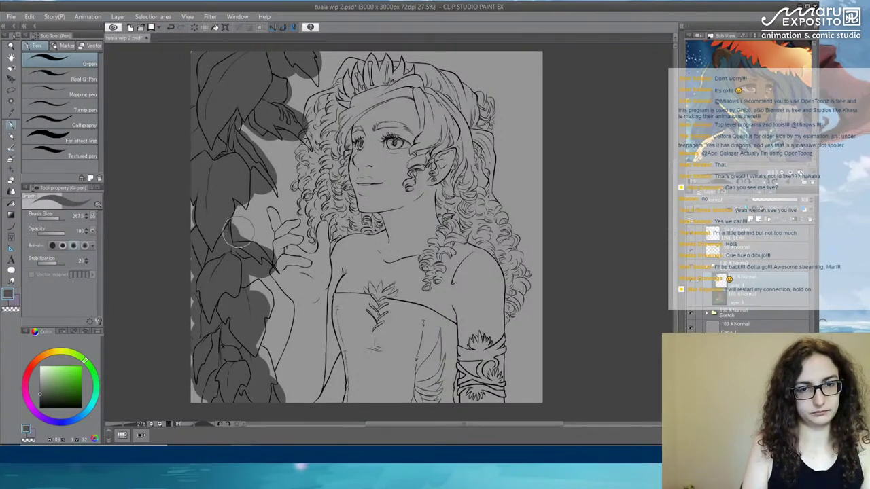
{"action": "left_click_drag", "start_coordinate": [238, 232], "coordinate": [243, 249]}
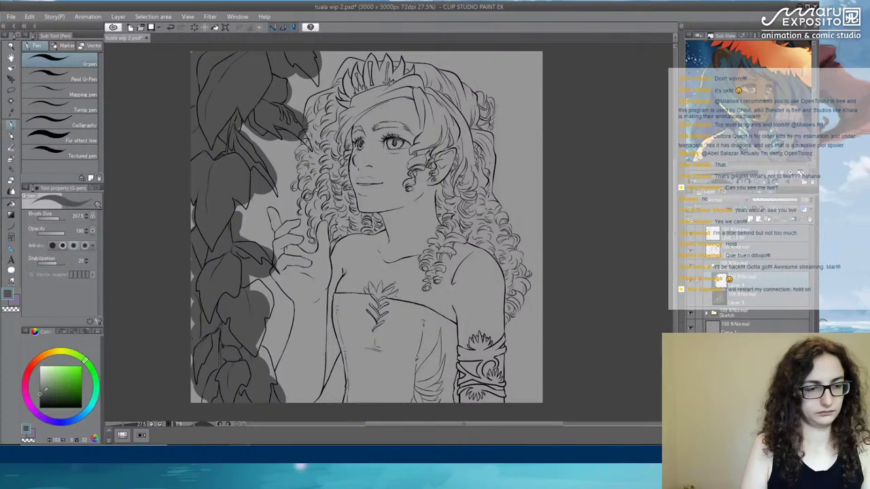
Choose a lighter grey and paint the background around the hair and crown and between the foliage and the hand.
{"action": "left_click", "coordinate": [44, 387]}
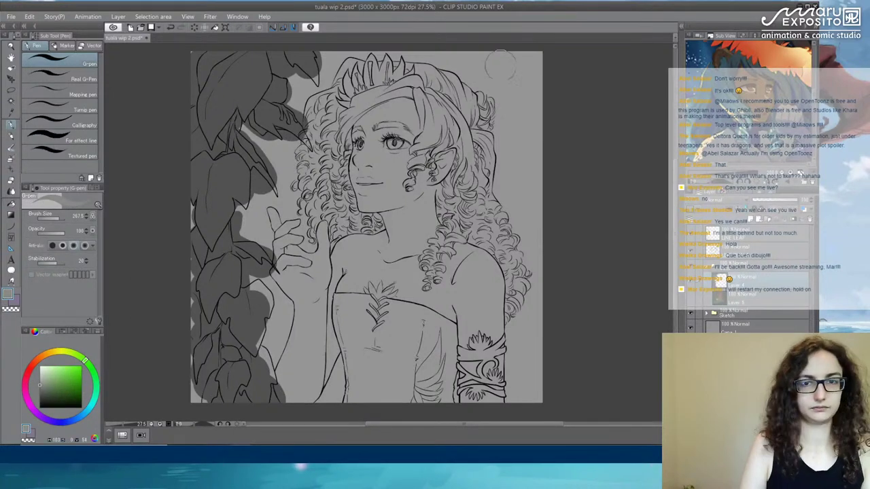
{"action": "mouse_move", "coordinate": [500, 64]}
{"action": "left_mouse_down"}
{"action": "mouse_move", "coordinate": [529, 97]}
{"action": "mouse_move", "coordinate": [524, 57]}
{"action": "mouse_move", "coordinate": [534, 170]}
{"action": "mouse_move", "coordinate": [533, 150]}
{"action": "mouse_move", "coordinate": [526, 219]}
{"action": "mouse_move", "coordinate": [547, 309]}
{"action": "mouse_move", "coordinate": [533, 302]}
{"action": "mouse_move", "coordinate": [511, 371]}
{"action": "mouse_move", "coordinate": [521, 386]}
{"action": "mouse_move", "coordinate": [519, 344]}
{"action": "left_mouse_up"}
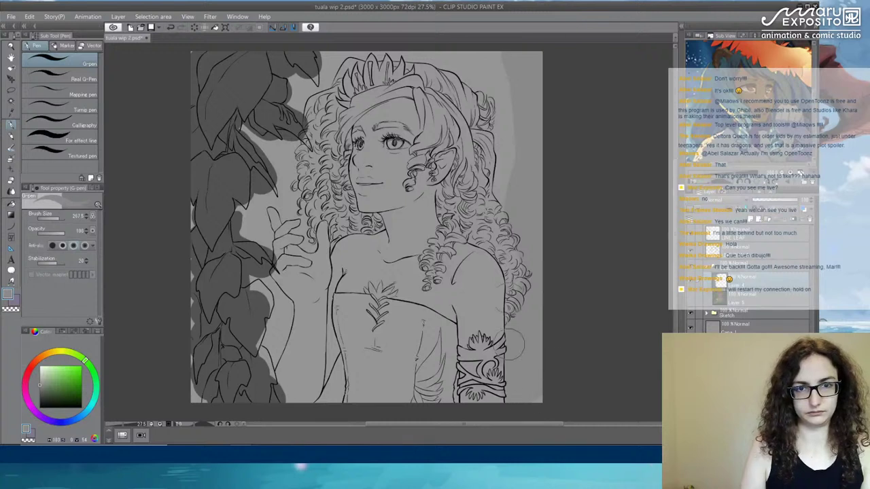
{"action": "mouse_move", "coordinate": [504, 60]}
{"action": "left_mouse_down"}
{"action": "mouse_move", "coordinate": [473, 46]}
{"action": "mouse_move", "coordinate": [450, 48]}
{"action": "mouse_move", "coordinate": [448, 57]}
{"action": "mouse_move", "coordinate": [402, 54]}
{"action": "left_mouse_up"}
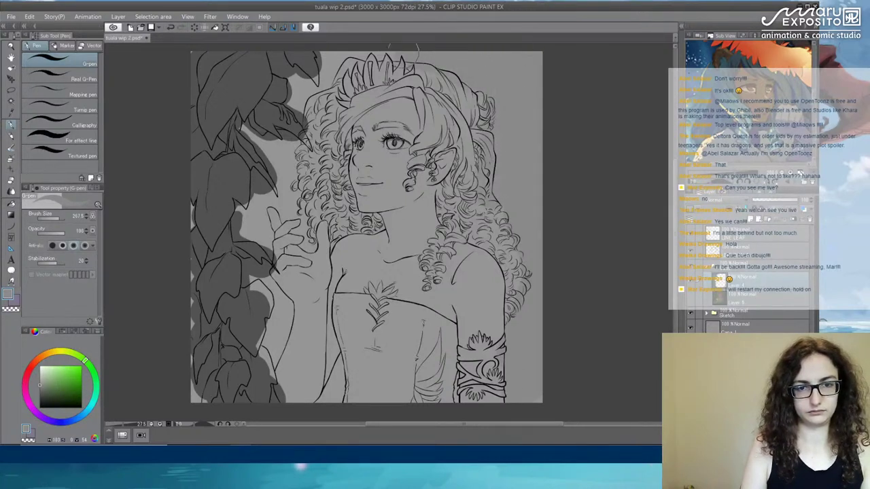
{"action": "mouse_move", "coordinate": [324, 72]}
{"action": "left_mouse_down"}
{"action": "mouse_move", "coordinate": [302, 79]}
{"action": "mouse_move", "coordinate": [365, 54]}
{"action": "mouse_move", "coordinate": [342, 46]}
{"action": "mouse_move", "coordinate": [352, 66]}
{"action": "left_mouse_up"}
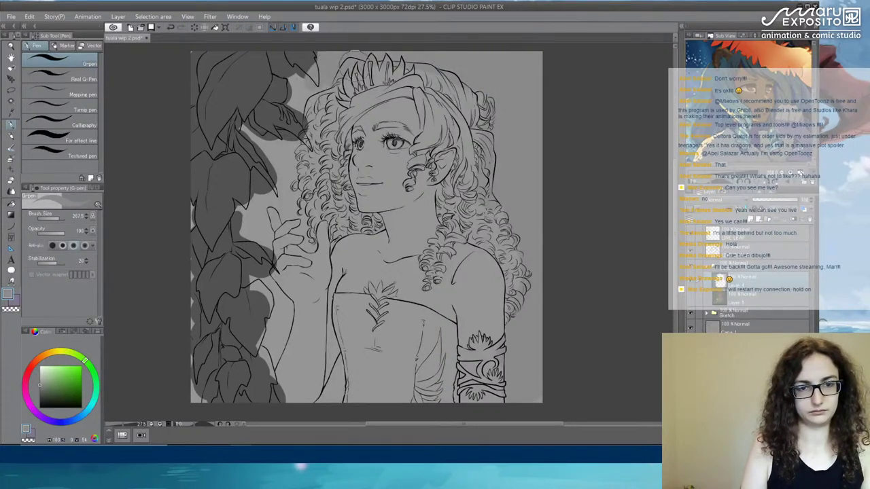
{"action": "mouse_move", "coordinate": [246, 243]}
{"action": "left_mouse_down"}
{"action": "mouse_move", "coordinate": [267, 293]}
{"action": "mouse_move", "coordinate": [255, 287]}
{"action": "mouse_move", "coordinate": [280, 301]}
{"action": "mouse_move", "coordinate": [277, 352]}
{"action": "left_mouse_up"}
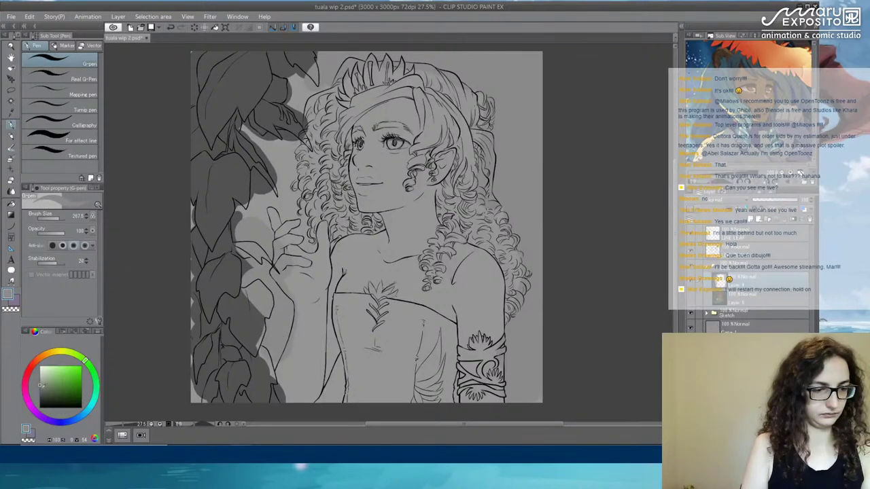
Pick a muted grey-green and paint the outer leaves along the foliage's edge nearest the woman.
{"action": "left_click", "coordinate": [42, 388]}
{"action": "mouse_move", "coordinate": [252, 309]}
{"action": "left_mouse_down"}
{"action": "mouse_move", "coordinate": [248, 287]}
{"action": "mouse_move", "coordinate": [275, 322]}
{"action": "mouse_move", "coordinate": [263, 343]}
{"action": "mouse_move", "coordinate": [274, 353]}
{"action": "mouse_move", "coordinate": [239, 210]}
{"action": "mouse_move", "coordinate": [264, 183]}
{"action": "mouse_move", "coordinate": [250, 117]}
{"action": "mouse_move", "coordinate": [279, 97]}
{"action": "mouse_move", "coordinate": [256, 142]}
{"action": "left_mouse_up"}
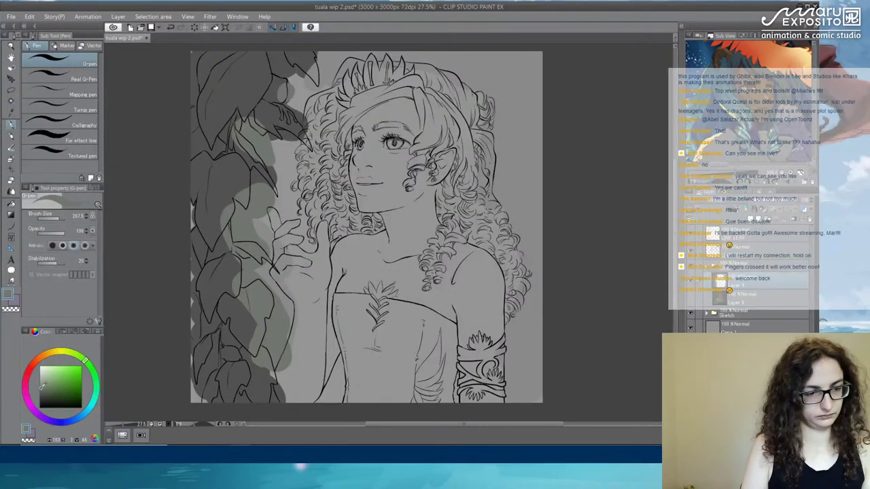
Paint light grey between the lower leaves, then cover the foliage edge with sampled dark grey at 57% opacity.
{"action": "left_click", "coordinate": [40, 384]}
{"action": "mouse_move", "coordinate": [247, 289]}
{"action": "left_mouse_down"}
{"action": "mouse_move", "coordinate": [255, 300]}
{"action": "mouse_move", "coordinate": [239, 228]}
{"action": "left_mouse_up"}
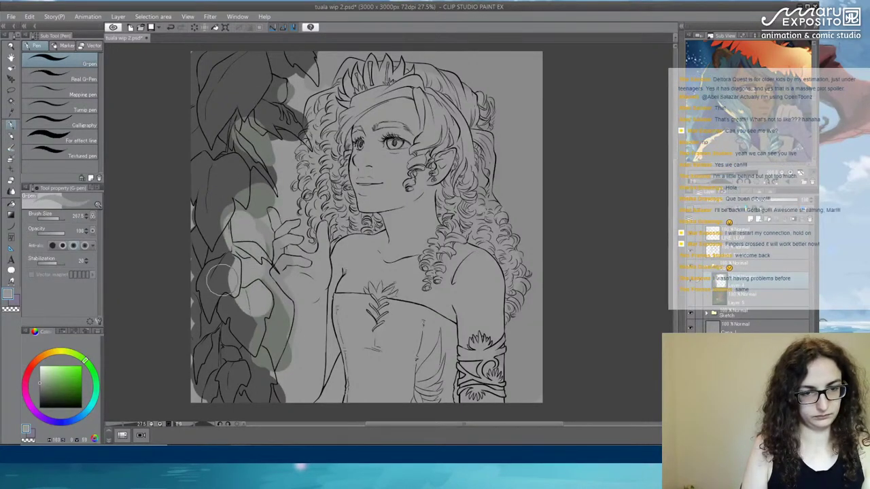
{"action": "left_click", "coordinate": [210, 292], "text": "alt"}
{"action": "left_click", "coordinate": [52, 233]}
{"action": "mouse_move", "coordinate": [241, 300]}
{"action": "left_mouse_down"}
{"action": "mouse_move", "coordinate": [227, 262]}
{"action": "mouse_move", "coordinate": [265, 182]}
{"action": "mouse_move", "coordinate": [239, 133]}
{"action": "mouse_move", "coordinate": [255, 139]}
{"action": "mouse_move", "coordinate": [305, 54]}
{"action": "mouse_move", "coordinate": [248, 266]}
{"action": "mouse_move", "coordinate": [270, 324]}
{"action": "mouse_move", "coordinate": [265, 387]}
{"action": "mouse_move", "coordinate": [293, 408]}
{"action": "mouse_move", "coordinate": [326, 411]}
{"action": "left_mouse_up"}
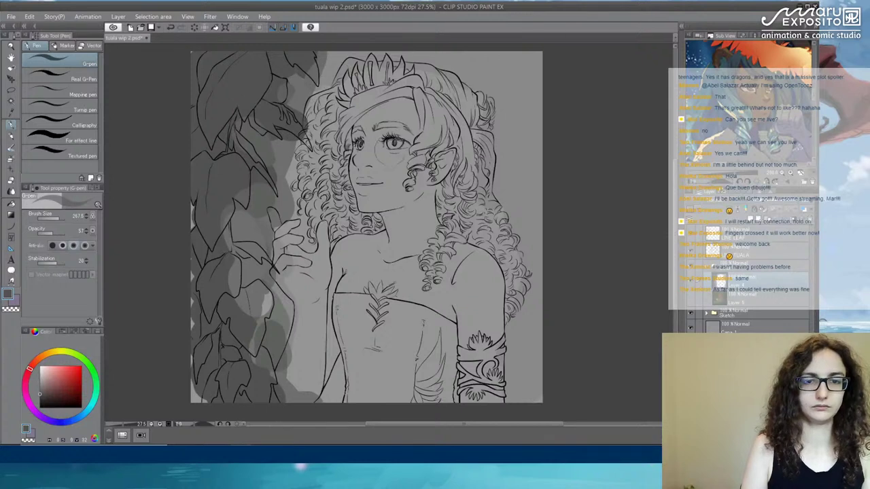
Paint light grey highlights on the upper leaves, the curls nearest the foliage and the raised hand.
{"action": "left_click", "coordinate": [374, 179], "text": "alt"}
{"action": "left_click_drag", "start_coordinate": [46, 374], "coordinate": [31, 375]}
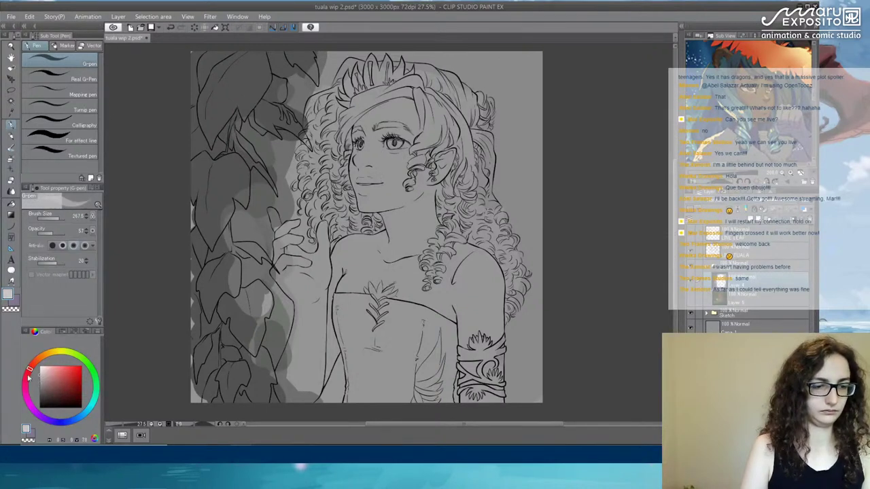
{"action": "left_click_drag", "start_coordinate": [286, 93], "coordinate": [279, 82]}
{"action": "mouse_move", "coordinate": [296, 144]}
{"action": "left_mouse_down"}
{"action": "mouse_move", "coordinate": [303, 114]}
{"action": "mouse_move", "coordinate": [333, 72]}
{"action": "mouse_move", "coordinate": [300, 180]}
{"action": "mouse_move", "coordinate": [318, 232]}
{"action": "mouse_move", "coordinate": [336, 254]}
{"action": "left_mouse_up"}
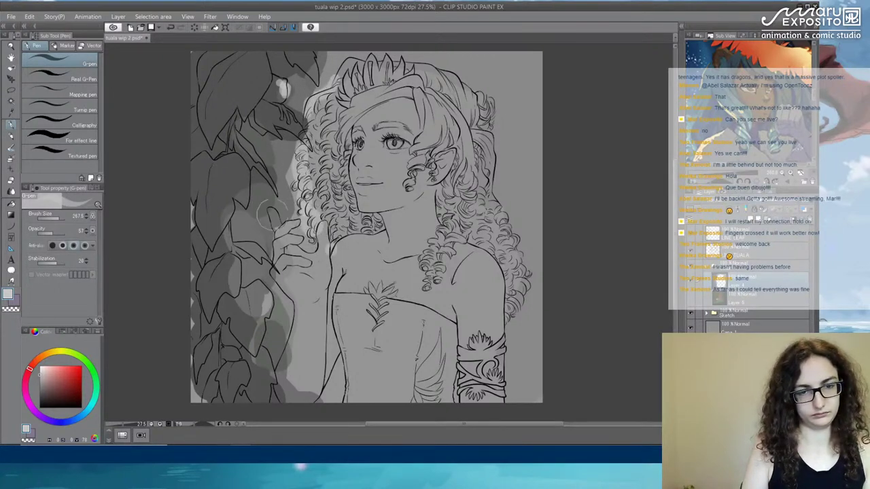
{"action": "mouse_move", "coordinate": [273, 213]}
{"action": "left_mouse_down"}
{"action": "mouse_move", "coordinate": [274, 265]}
{"action": "mouse_move", "coordinate": [289, 292]}
{"action": "left_mouse_up"}
Highlight the forehead and cheek in light grey, then soften the highlights with a grey sampled from the forehead.
{"action": "mouse_move", "coordinate": [358, 124]}
{"action": "left_mouse_down"}
{"action": "mouse_move", "coordinate": [359, 202]}
{"action": "mouse_move", "coordinate": [357, 123]}
{"action": "mouse_move", "coordinate": [384, 102]}
{"action": "left_mouse_up"}
{"action": "left_click_drag", "start_coordinate": [366, 148], "coordinate": [367, 166]}
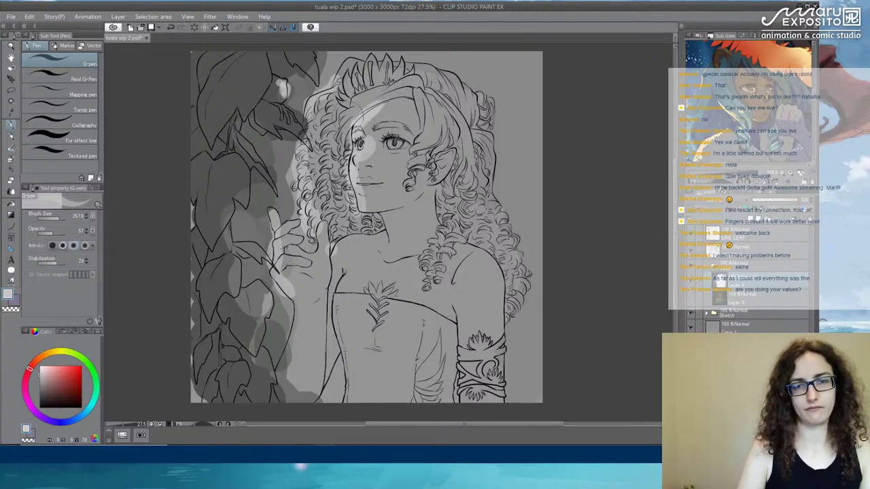
{"action": "left_click", "coordinate": [403, 123], "text": "alt"}
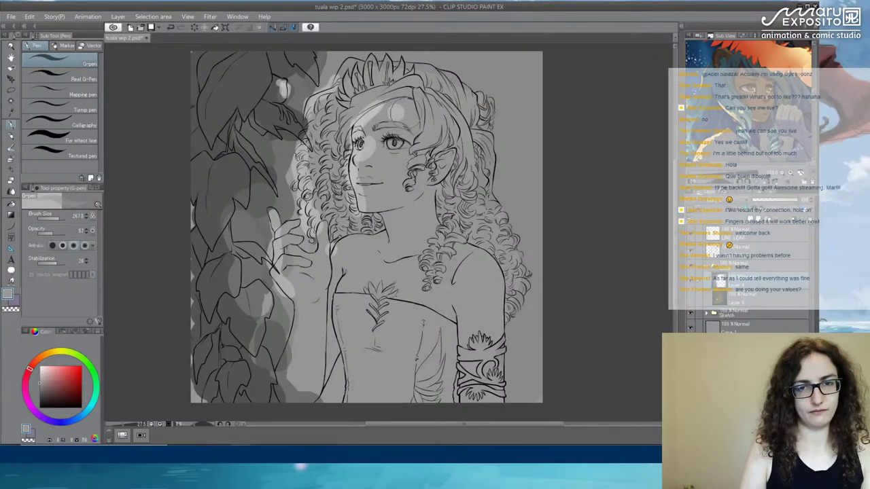
{"action": "mouse_move", "coordinate": [392, 113]}
{"action": "left_mouse_down"}
{"action": "mouse_move", "coordinate": [371, 122]}
{"action": "mouse_move", "coordinate": [367, 139]}
{"action": "left_mouse_up"}
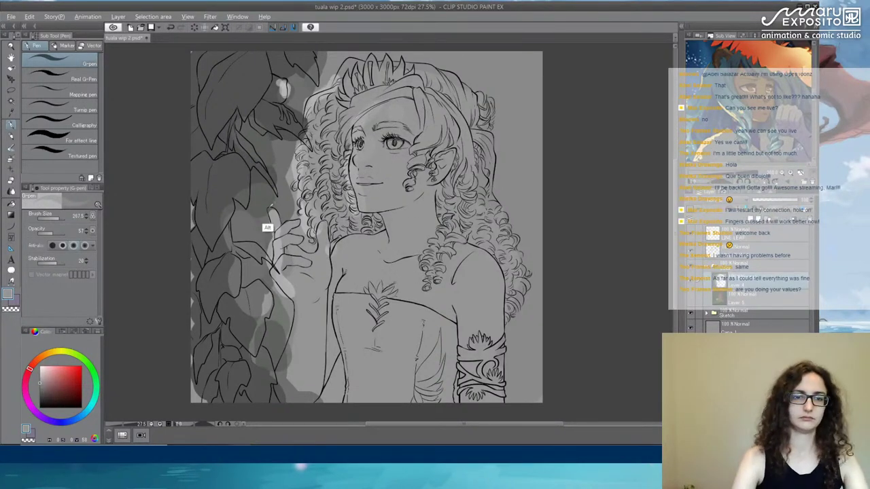
Shade the background around the woman and the gap between her forearm and torso with mid grey.
{"action": "mouse_move", "coordinate": [367, 53]}
{"action": "left_mouse_down"}
{"action": "mouse_move", "coordinate": [322, 68]}
{"action": "mouse_move", "coordinate": [376, 49]}
{"action": "mouse_move", "coordinate": [362, 51]}
{"action": "mouse_move", "coordinate": [496, 79]}
{"action": "mouse_move", "coordinate": [509, 175]}
{"action": "mouse_move", "coordinate": [532, 115]}
{"action": "mouse_move", "coordinate": [502, 182]}
{"action": "mouse_move", "coordinate": [534, 256]}
{"action": "mouse_move", "coordinate": [532, 156]}
{"action": "mouse_move", "coordinate": [535, 312]}
{"action": "mouse_move", "coordinate": [514, 393]}
{"action": "mouse_move", "coordinate": [523, 330]}
{"action": "mouse_move", "coordinate": [519, 394]}
{"action": "left_mouse_up"}
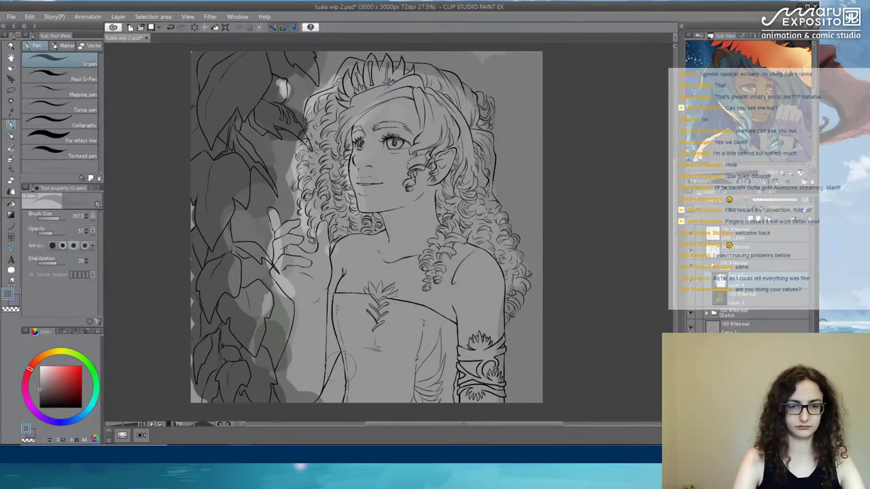
{"action": "mouse_move", "coordinate": [316, 386]}
{"action": "left_mouse_down"}
{"action": "mouse_move", "coordinate": [330, 365]}
{"action": "mouse_move", "coordinate": [333, 381]}
{"action": "mouse_move", "coordinate": [328, 387]}
{"action": "mouse_move", "coordinate": [335, 369]}
{"action": "mouse_move", "coordinate": [313, 323]}
{"action": "left_mouse_up"}
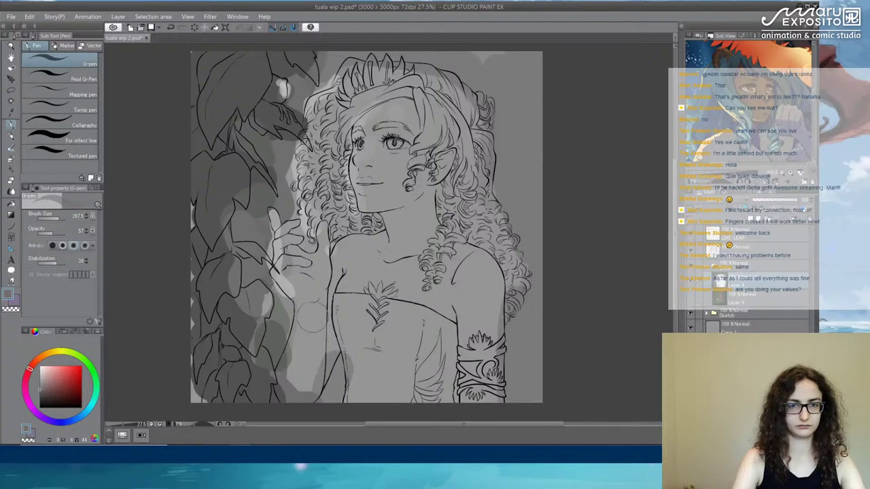
Dab small light grey flowers beside the wrist and below the curls at 85% opacity, and add white highlights to leaf edges.
{"action": "left_click", "coordinate": [286, 88], "text": "alt"}
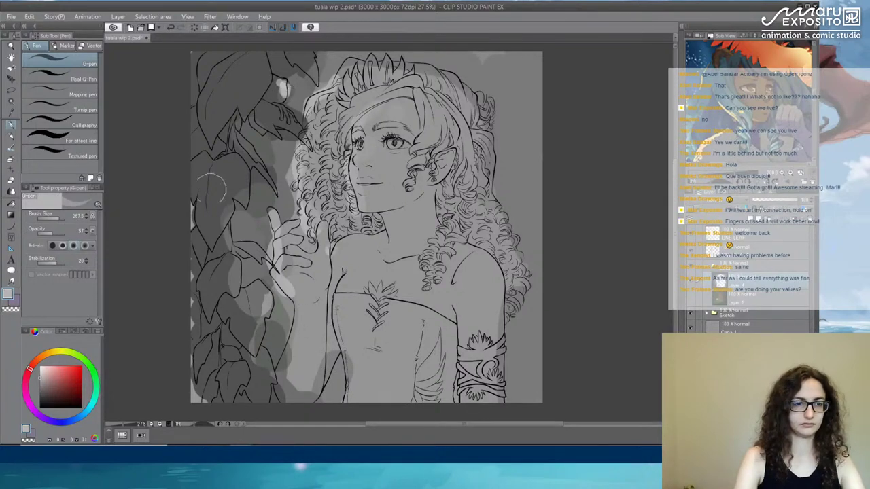
{"action": "left_click", "coordinate": [49, 219]}
{"action": "left_click", "coordinate": [60, 234]}
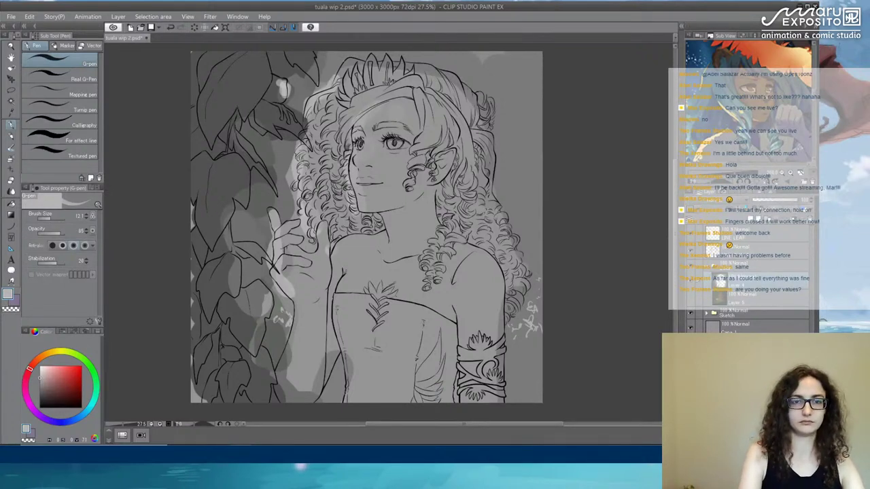
{"action": "left_click", "coordinate": [40, 368]}
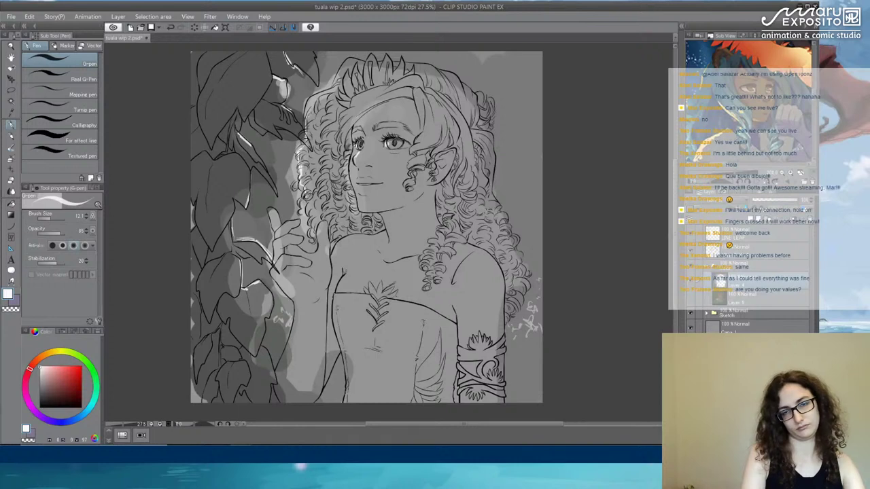
Fill the background around the hair, arms and gaps between the leaves with dark grey using a larger brush.
{"action": "key", "text": "c"}
{"action": "left_click_drag", "start_coordinate": [44, 398], "coordinate": [32, 397]}
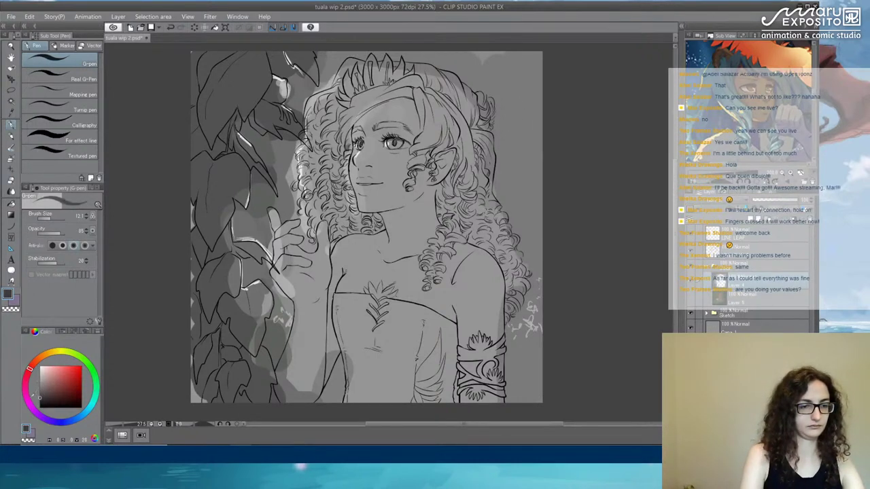
{"action": "left_click", "coordinate": [53, 217]}
{"action": "mouse_move", "coordinate": [517, 346]}
{"action": "left_mouse_down"}
{"action": "mouse_move", "coordinate": [509, 401]}
{"action": "mouse_move", "coordinate": [524, 404]}
{"action": "mouse_move", "coordinate": [534, 347]}
{"action": "mouse_move", "coordinate": [535, 381]}
{"action": "left_mouse_up"}
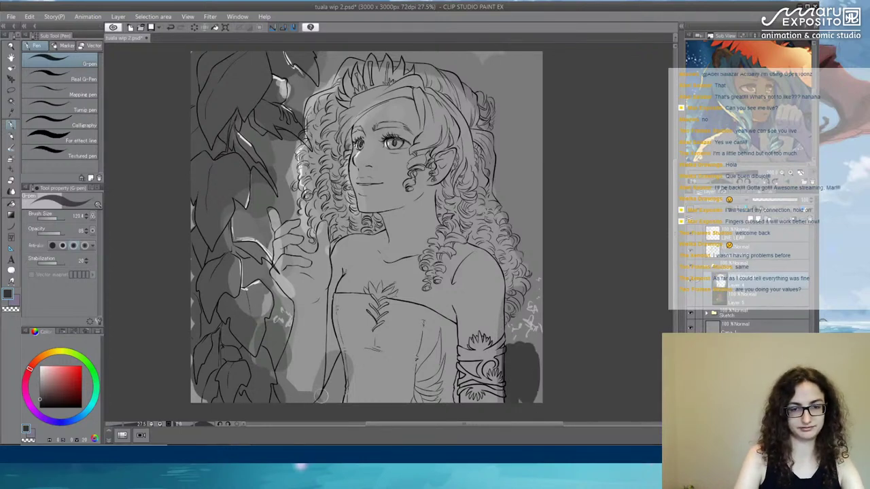
{"action": "left_click_drag", "start_coordinate": [321, 395], "coordinate": [334, 372]}
{"action": "mouse_move", "coordinate": [299, 75]}
{"action": "left_mouse_down"}
{"action": "mouse_move", "coordinate": [295, 96]}
{"action": "mouse_move", "coordinate": [354, 50]}
{"action": "mouse_move", "coordinate": [523, 64]}
{"action": "mouse_move", "coordinate": [462, 78]}
{"action": "mouse_move", "coordinate": [499, 144]}
{"action": "mouse_move", "coordinate": [495, 190]}
{"action": "mouse_move", "coordinate": [527, 244]}
{"action": "mouse_move", "coordinate": [521, 269]}
{"action": "mouse_move", "coordinate": [516, 187]}
{"action": "left_mouse_up"}
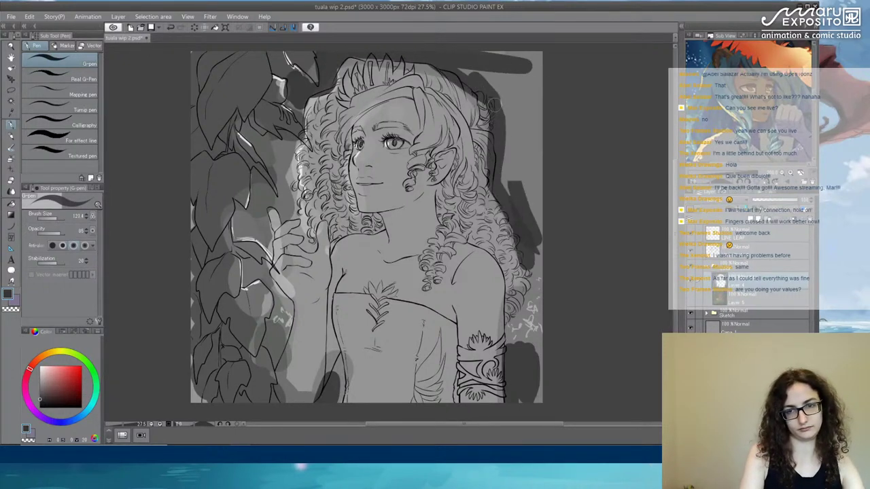
{"action": "mouse_move", "coordinate": [494, 102]}
{"action": "left_mouse_down"}
{"action": "mouse_move", "coordinate": [503, 71]}
{"action": "mouse_move", "coordinate": [472, 65]}
{"action": "mouse_move", "coordinate": [503, 126]}
{"action": "mouse_move", "coordinate": [533, 66]}
{"action": "mouse_move", "coordinate": [527, 170]}
{"action": "mouse_move", "coordinate": [540, 235]}
{"action": "left_mouse_up"}
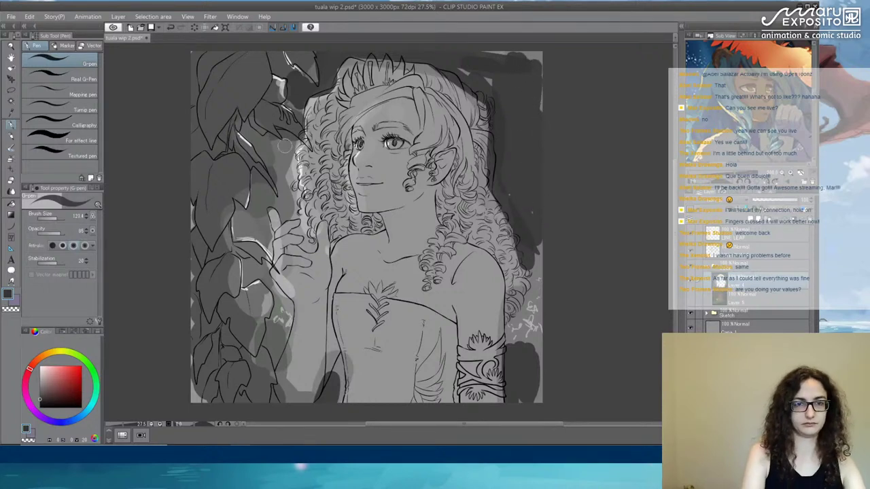
{"action": "mouse_move", "coordinate": [284, 145]}
{"action": "left_mouse_down"}
{"action": "mouse_move", "coordinate": [263, 144]}
{"action": "mouse_move", "coordinate": [278, 154]}
{"action": "mouse_move", "coordinate": [285, 197]}
{"action": "mouse_move", "coordinate": [289, 151]}
{"action": "mouse_move", "coordinate": [288, 185]}
{"action": "mouse_move", "coordinate": [266, 211]}
{"action": "mouse_move", "coordinate": [265, 194]}
{"action": "mouse_move", "coordinate": [273, 195]}
{"action": "mouse_move", "coordinate": [252, 175]}
{"action": "mouse_move", "coordinate": [240, 214]}
{"action": "left_mouse_up"}
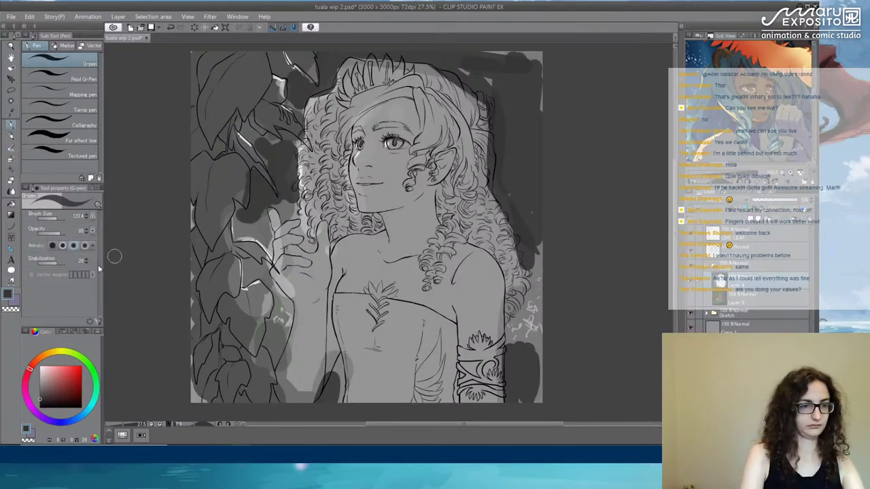
Block in the foreground foliage with black, from the upper leaves down to the lower edge of the canvas.
{"action": "left_click", "coordinate": [40, 406]}
{"action": "mouse_move", "coordinate": [207, 149]}
{"action": "left_mouse_down"}
{"action": "mouse_move", "coordinate": [221, 169]}
{"action": "mouse_move", "coordinate": [198, 184]}
{"action": "mouse_move", "coordinate": [228, 57]}
{"action": "mouse_move", "coordinate": [234, 95]}
{"action": "left_mouse_up"}
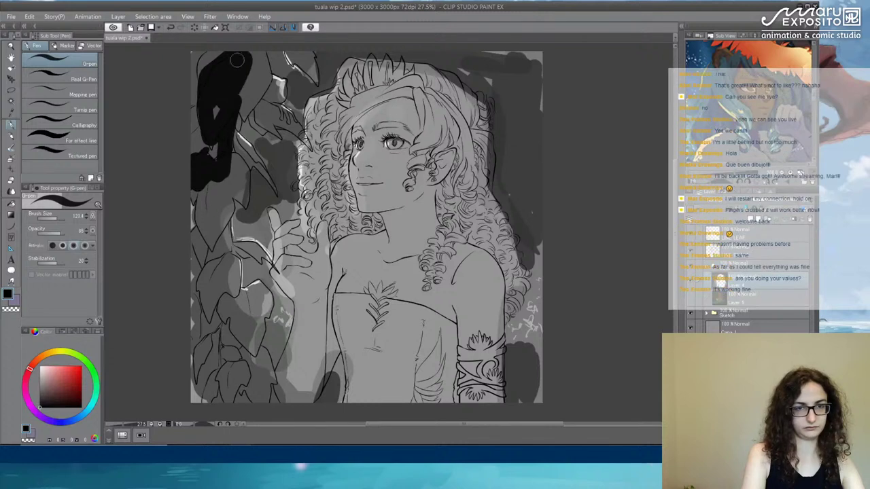
{"action": "mouse_move", "coordinate": [256, 59]}
{"action": "left_mouse_down"}
{"action": "mouse_move", "coordinate": [236, 100]}
{"action": "mouse_move", "coordinate": [258, 71]}
{"action": "mouse_move", "coordinate": [273, 115]}
{"action": "left_mouse_up"}
{"action": "mouse_move", "coordinate": [216, 178]}
{"action": "left_mouse_down"}
{"action": "mouse_move", "coordinate": [205, 207]}
{"action": "mouse_move", "coordinate": [213, 243]}
{"action": "mouse_move", "coordinate": [221, 219]}
{"action": "mouse_move", "coordinate": [194, 261]}
{"action": "mouse_move", "coordinate": [212, 294]}
{"action": "mouse_move", "coordinate": [225, 291]}
{"action": "mouse_move", "coordinate": [233, 307]}
{"action": "mouse_move", "coordinate": [225, 314]}
{"action": "mouse_move", "coordinate": [248, 306]}
{"action": "mouse_move", "coordinate": [190, 383]}
{"action": "mouse_move", "coordinate": [210, 401]}
{"action": "mouse_move", "coordinate": [261, 404]}
{"action": "left_mouse_up"}
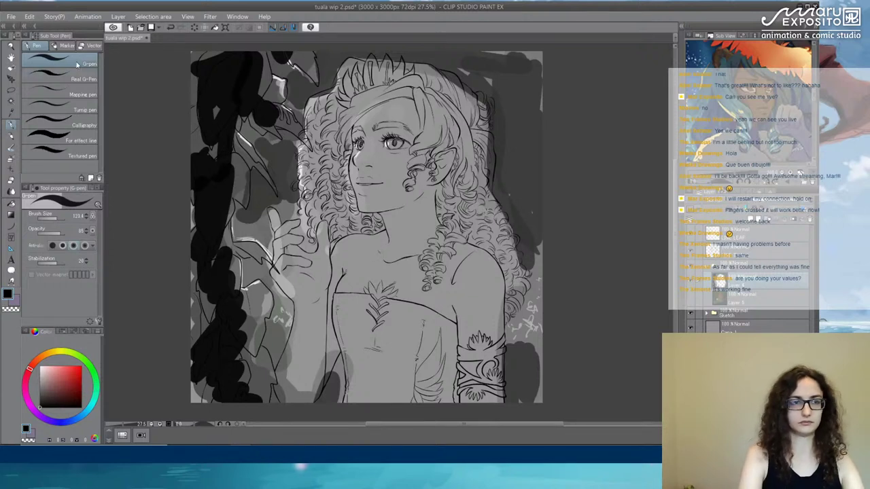
Save the document, then save a JPEG version named "tuala wip 2 bnw", accepting the loss of layer information.
{"action": "left_click", "coordinate": [11, 18]}
{"action": "left_click", "coordinate": [30, 96]}
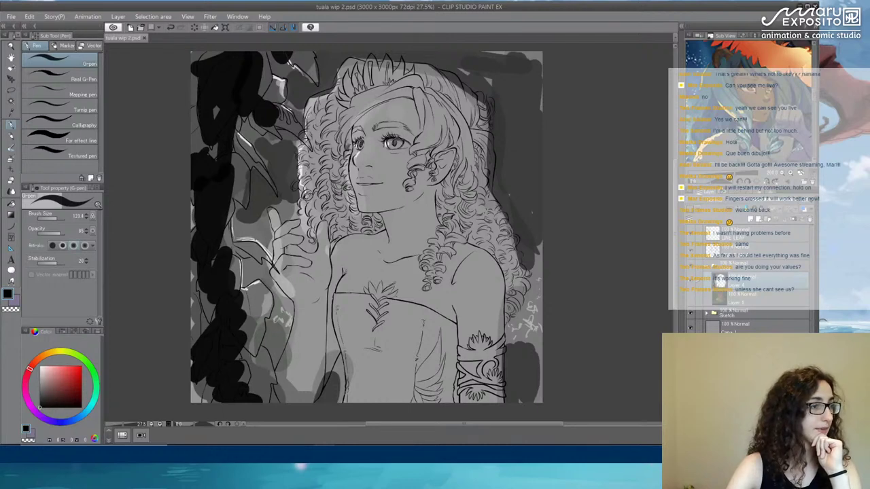
{"action": "left_click", "coordinate": [12, 17]}
{"action": "left_click", "coordinate": [98, 101]}
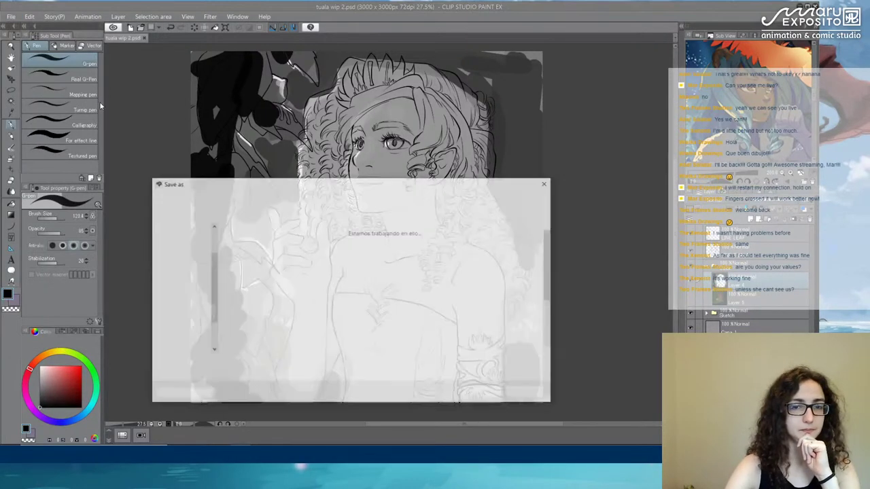
{"action": "left_click", "coordinate": [456, 374]}
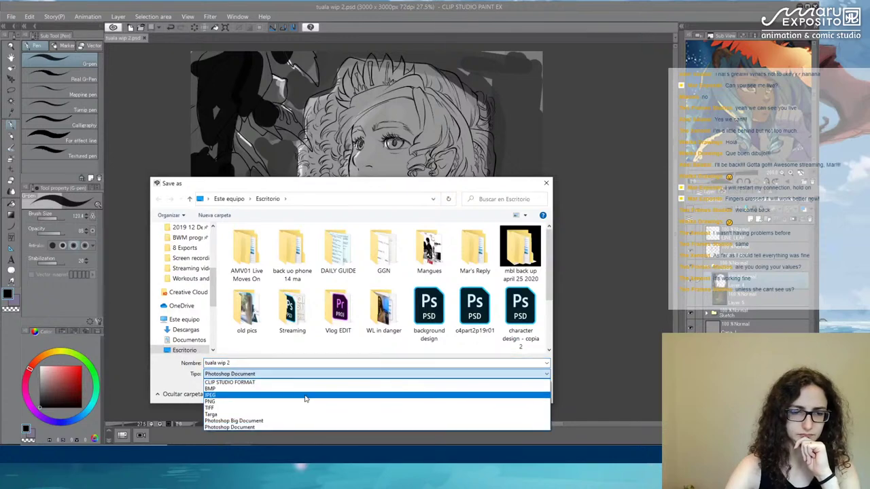
{"action": "left_click", "coordinate": [305, 397]}
{"action": "left_click", "coordinate": [284, 362]}
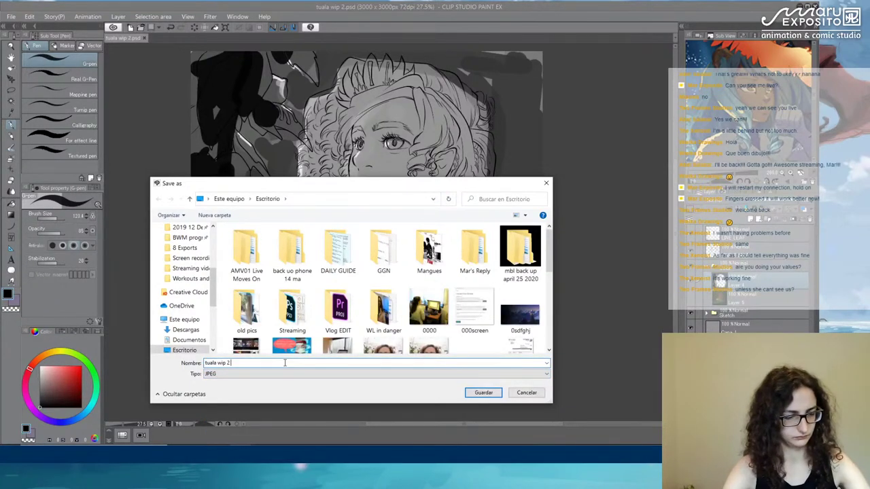
{"action": "type", "text": "bnw"}
{"action": "left_click", "coordinate": [486, 393]}
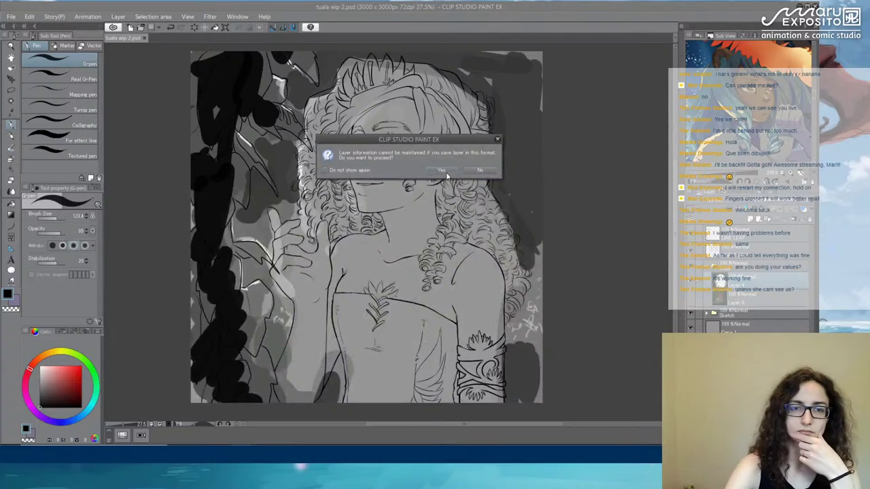
{"action": "left_click", "coordinate": [443, 170]}
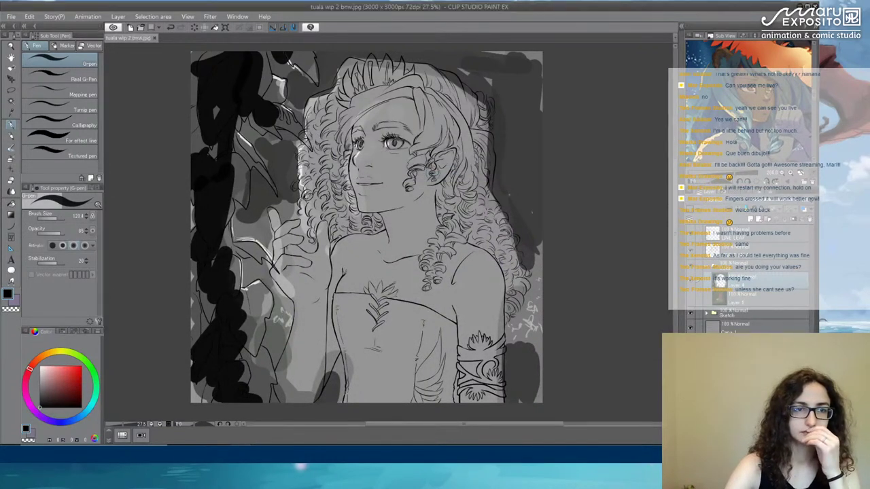
Reopen the recent file tuala wip 2.psd and compare it with the black-and-white JPEG.
{"action": "left_click", "coordinate": [11, 16]}
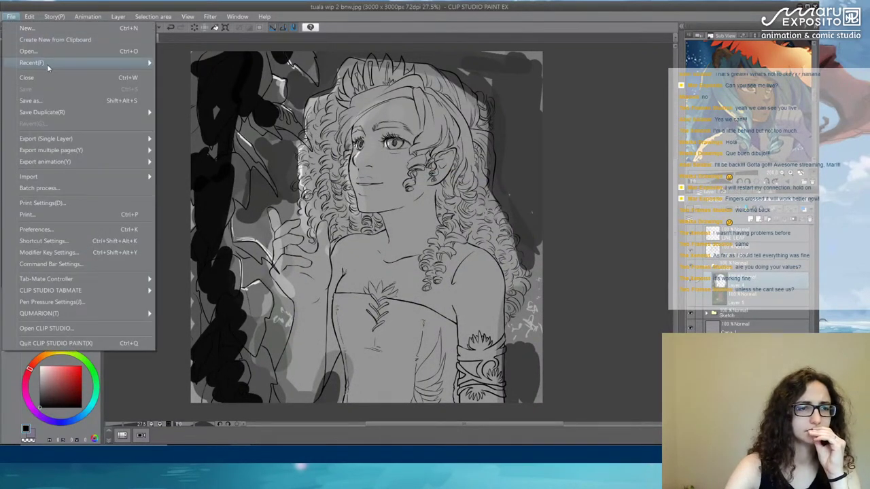
{"action": "mouse_move", "coordinate": [81, 62]}
{"action": "left_click", "coordinate": [219, 77]}
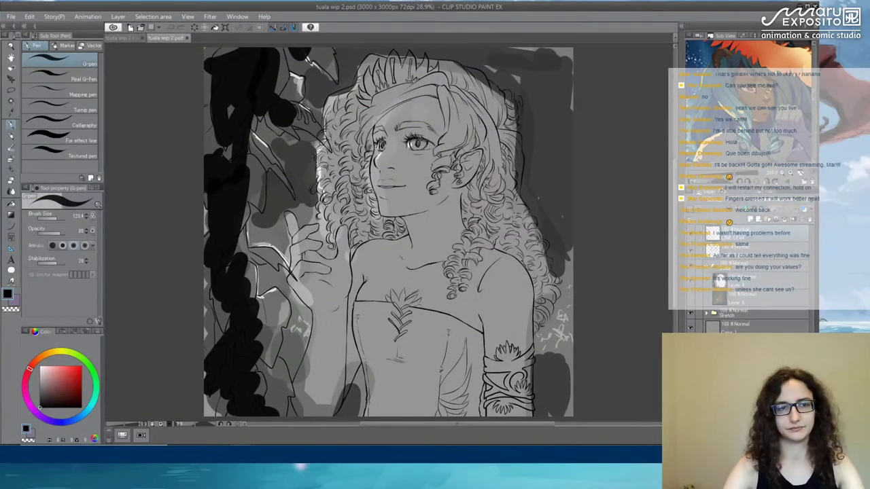
{"action": "left_click", "coordinate": [126, 38]}
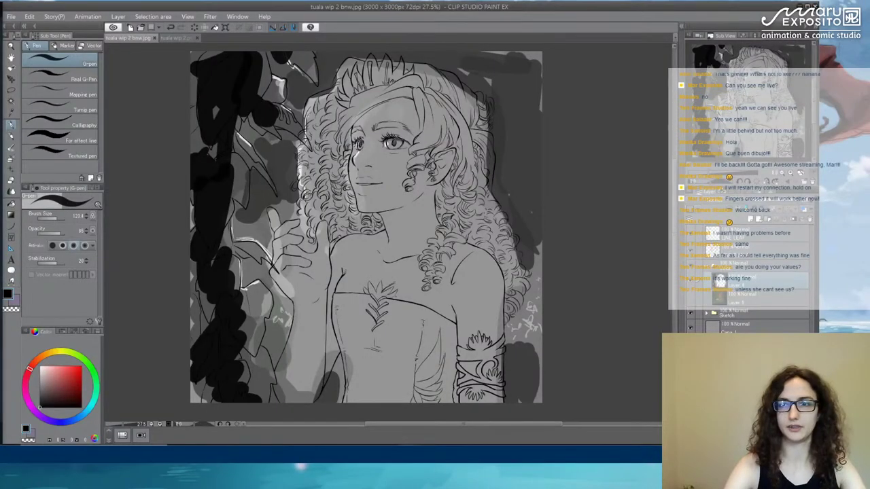
{"action": "left_click", "coordinate": [176, 39]}
{"action": "left_click", "coordinate": [139, 39]}
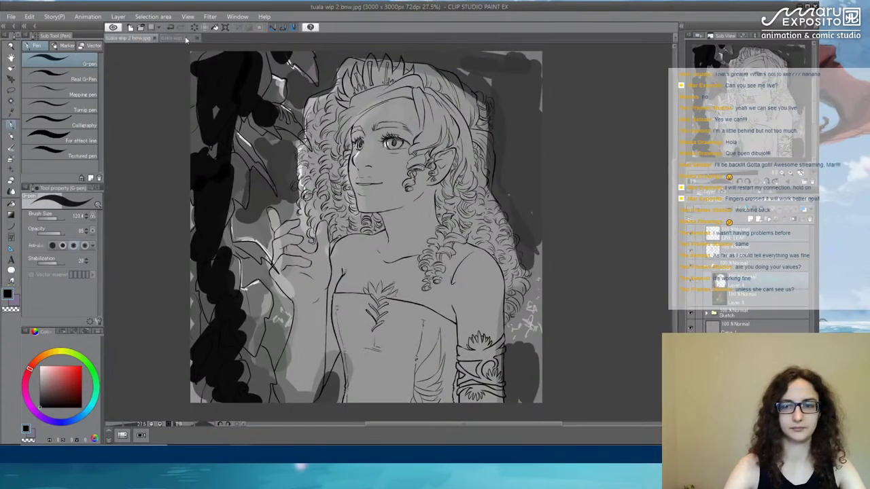
{"action": "left_click", "coordinate": [184, 39]}
Hide the greyscale value layer, then show and select the colour layer beneath it.
{"action": "left_click", "coordinate": [742, 285]}
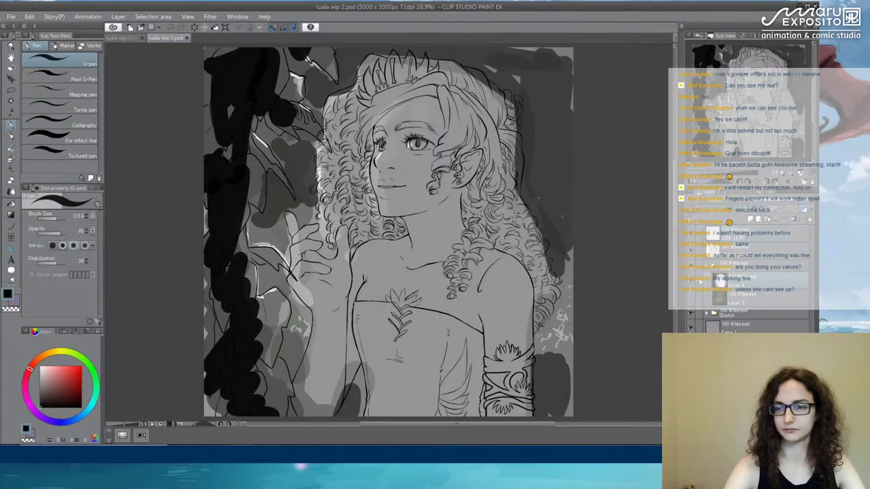
{"action": "left_click", "coordinate": [690, 280]}
{"action": "left_click", "coordinate": [690, 299]}
{"action": "left_click", "coordinate": [756, 301]}
{"action": "scroll", "coordinate": [555, 237], "scroll_direction": "down", "scroll_amount": 1}
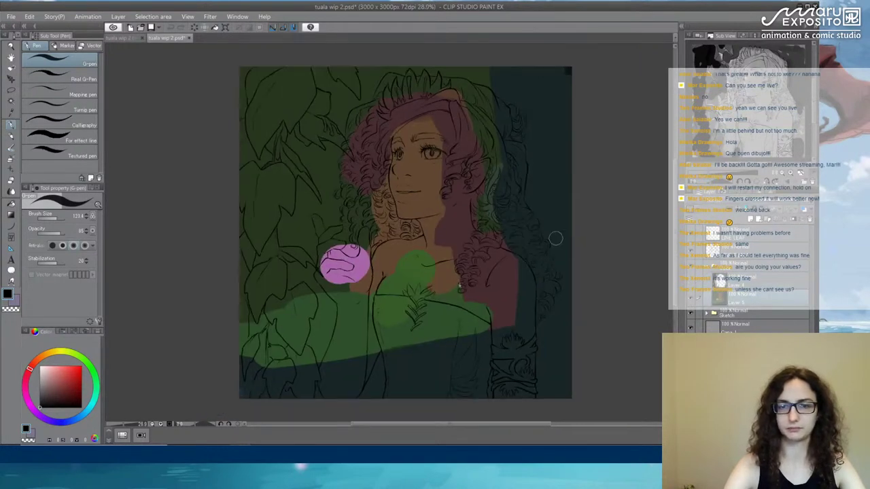
Paint the foreground foliage on the colour layer in a darker shade of the blue-green sampled from the lower background.
{"action": "mouse_move", "coordinate": [580, 278]}
{"action": "left_mouse_down"}
{"action": "mouse_move", "coordinate": [458, 256]}
{"action": "mouse_move", "coordinate": [455, 299]}
{"action": "mouse_move", "coordinate": [507, 320]}
{"action": "left_mouse_up"}
{"action": "left_click", "coordinate": [378, 395], "text": "alt"}
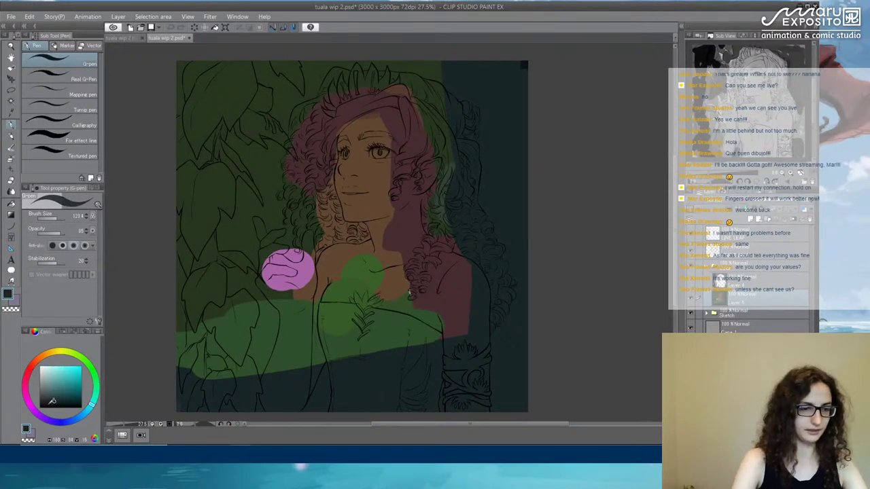
{"action": "left_click", "coordinate": [48, 404]}
{"action": "mouse_move", "coordinate": [177, 361]}
{"action": "left_mouse_down"}
{"action": "mouse_move", "coordinate": [199, 407]}
{"action": "mouse_move", "coordinate": [212, 368]}
{"action": "left_mouse_up"}
{"action": "left_click", "coordinate": [280, 406], "text": "alt"}
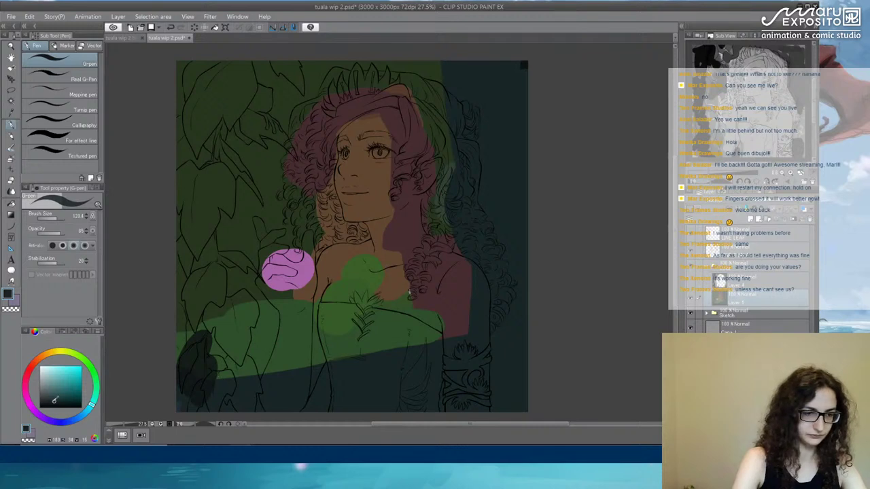
{"action": "left_click", "coordinate": [49, 403]}
{"action": "mouse_move", "coordinate": [197, 346]}
{"action": "left_mouse_down"}
{"action": "mouse_move", "coordinate": [174, 376]}
{"action": "mouse_move", "coordinate": [196, 398]}
{"action": "mouse_move", "coordinate": [219, 364]}
{"action": "mouse_move", "coordinate": [214, 325]}
{"action": "mouse_move", "coordinate": [222, 323]}
{"action": "mouse_move", "coordinate": [225, 293]}
{"action": "mouse_move", "coordinate": [232, 290]}
{"action": "mouse_move", "coordinate": [234, 311]}
{"action": "mouse_move", "coordinate": [210, 262]}
{"action": "mouse_move", "coordinate": [191, 271]}
{"action": "mouse_move", "coordinate": [189, 301]}
{"action": "mouse_move", "coordinate": [196, 270]}
{"action": "mouse_move", "coordinate": [178, 272]}
{"action": "mouse_move", "coordinate": [212, 190]}
{"action": "mouse_move", "coordinate": [173, 176]}
{"action": "left_mouse_up"}
{"action": "mouse_move", "coordinate": [193, 68]}
{"action": "left_mouse_down"}
{"action": "mouse_move", "coordinate": [169, 122]}
{"action": "mouse_move", "coordinate": [188, 118]}
{"action": "mouse_move", "coordinate": [242, 72]}
{"action": "mouse_move", "coordinate": [176, 161]}
{"action": "mouse_move", "coordinate": [193, 204]}
{"action": "mouse_move", "coordinate": [223, 214]}
{"action": "mouse_move", "coordinate": [248, 178]}
{"action": "left_mouse_up"}
{"action": "mouse_move", "coordinate": [226, 279]}
{"action": "left_mouse_down"}
{"action": "mouse_move", "coordinate": [219, 255]}
{"action": "mouse_move", "coordinate": [209, 296]}
{"action": "mouse_move", "coordinate": [194, 303]}
{"action": "mouse_move", "coordinate": [217, 332]}
{"action": "mouse_move", "coordinate": [213, 397]}
{"action": "mouse_move", "coordinate": [240, 418]}
{"action": "mouse_move", "coordinate": [254, 407]}
{"action": "mouse_move", "coordinate": [236, 338]}
{"action": "mouse_move", "coordinate": [242, 303]}
{"action": "mouse_move", "coordinate": [207, 298]}
{"action": "mouse_move", "coordinate": [178, 272]}
{"action": "mouse_move", "coordinate": [188, 360]}
{"action": "mouse_move", "coordinate": [179, 246]}
{"action": "mouse_move", "coordinate": [188, 161]}
{"action": "left_mouse_up"}
{"action": "mouse_move", "coordinate": [216, 58]}
{"action": "left_mouse_down"}
{"action": "mouse_move", "coordinate": [217, 86]}
{"action": "mouse_move", "coordinate": [240, 89]}
{"action": "mouse_move", "coordinate": [243, 113]}
{"action": "mouse_move", "coordinate": [264, 119]}
{"action": "mouse_move", "coordinate": [256, 122]}
{"action": "mouse_move", "coordinate": [256, 87]}
{"action": "mouse_move", "coordinate": [257, 113]}
{"action": "mouse_move", "coordinate": [285, 60]}
{"action": "mouse_move", "coordinate": [309, 76]}
{"action": "left_mouse_up"}
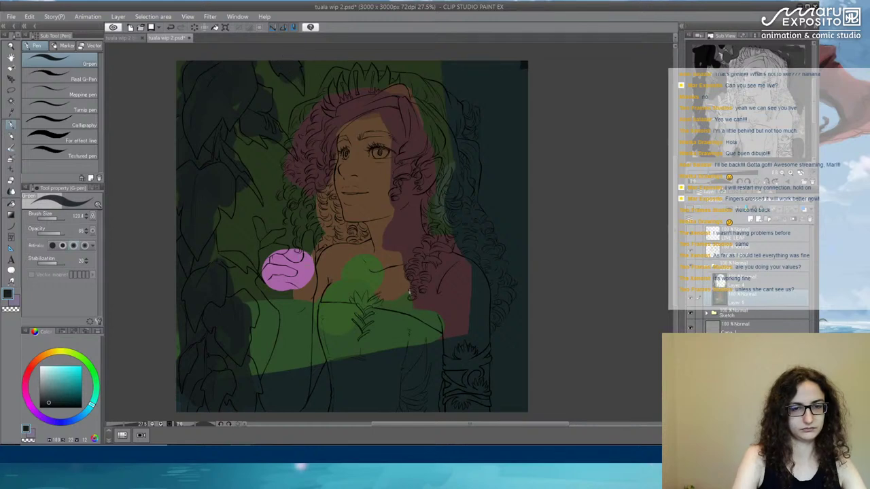
Dab small flowers near the wrist and beside the armband with the sampled pink-purple and a small brush.
{"action": "left_click", "coordinate": [307, 273], "text": "alt"}
{"action": "left_click", "coordinate": [49, 218]}
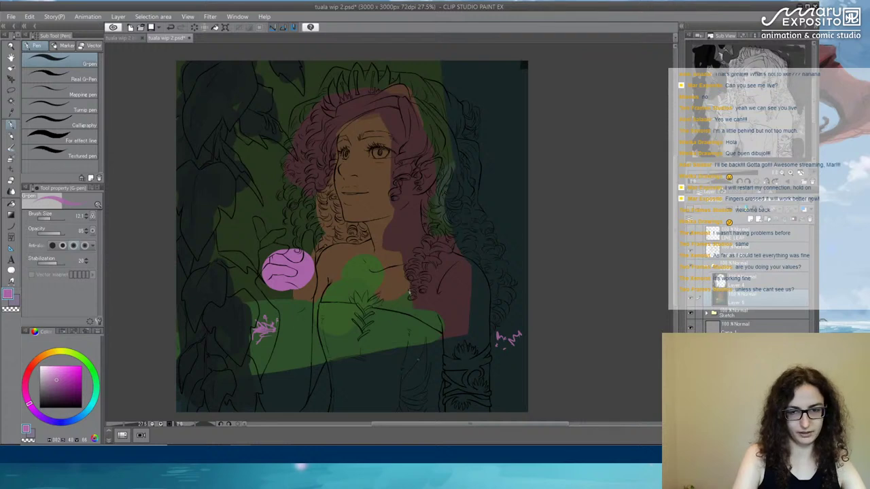
Paint the lower background with a more saturated variation of its sampled blue-green, using a larger G-pen.
{"action": "left_click", "coordinate": [517, 372], "text": "alt"}
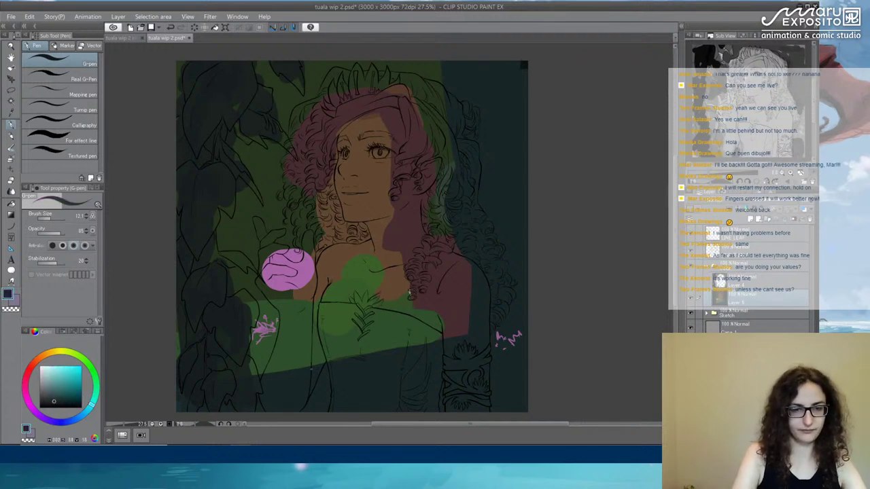
{"action": "left_click", "coordinate": [90, 413]}
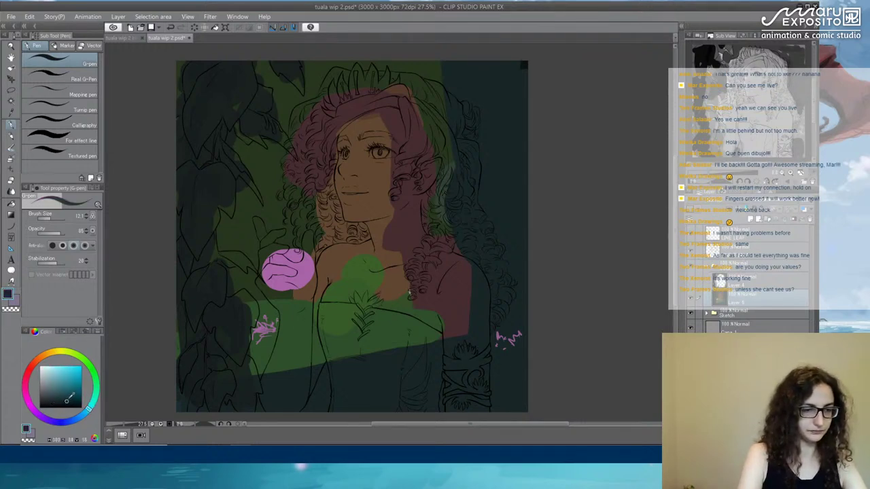
{"action": "left_click", "coordinate": [55, 218]}
{"action": "left_click", "coordinate": [509, 385], "text": "alt"}
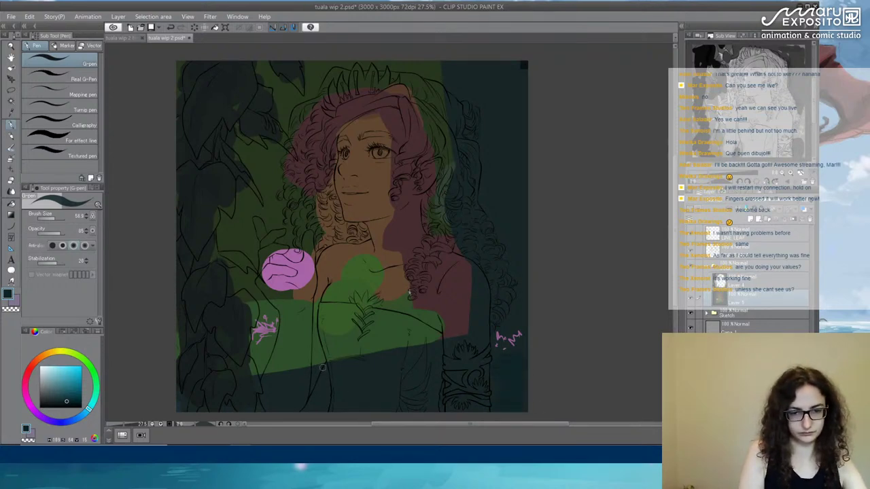
{"action": "mouse_move", "coordinate": [254, 364]}
{"action": "left_mouse_down"}
{"action": "mouse_move", "coordinate": [257, 357]}
{"action": "mouse_move", "coordinate": [255, 403]}
{"action": "left_mouse_up"}
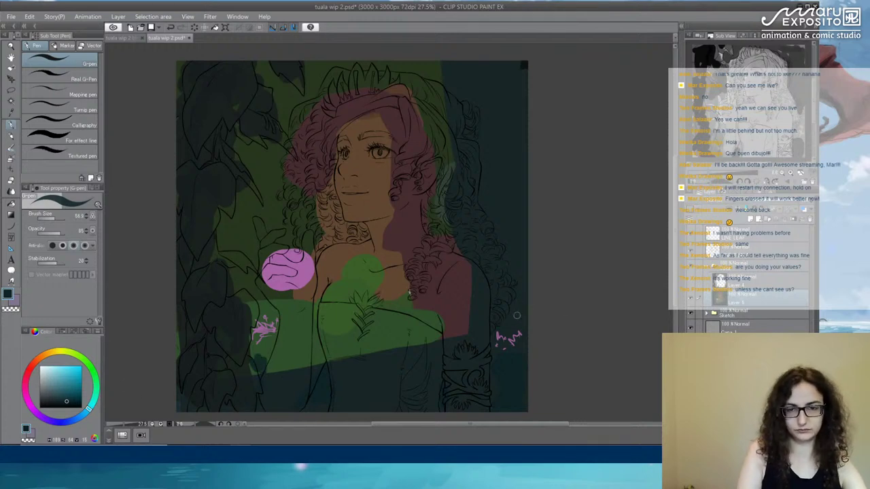
Try a slightly lighter version of the sampled blue-green on the upper background, then undo the stroke.
{"action": "key", "text": "alt"}
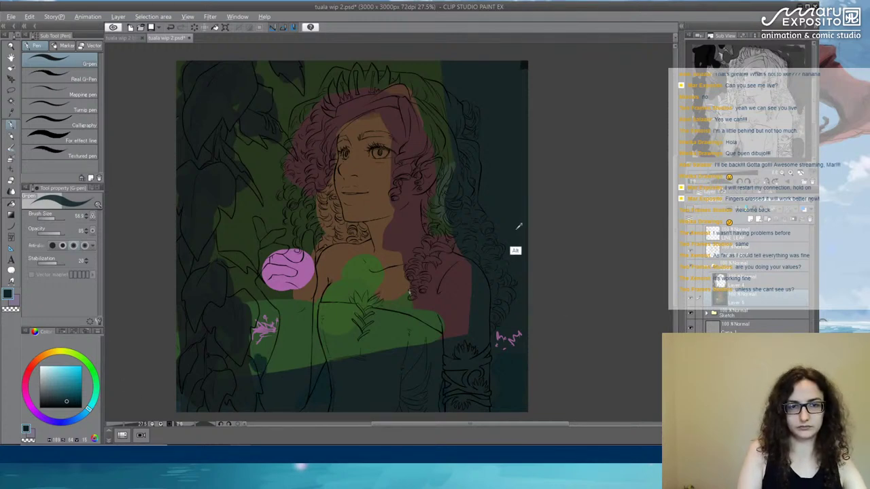
{"action": "left_click", "coordinate": [511, 225], "text": "alt"}
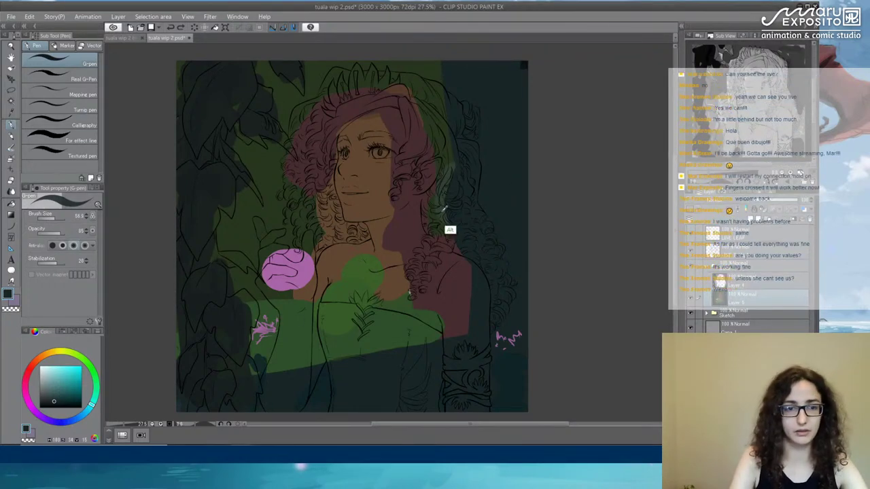
{"action": "left_click", "coordinate": [51, 397]}
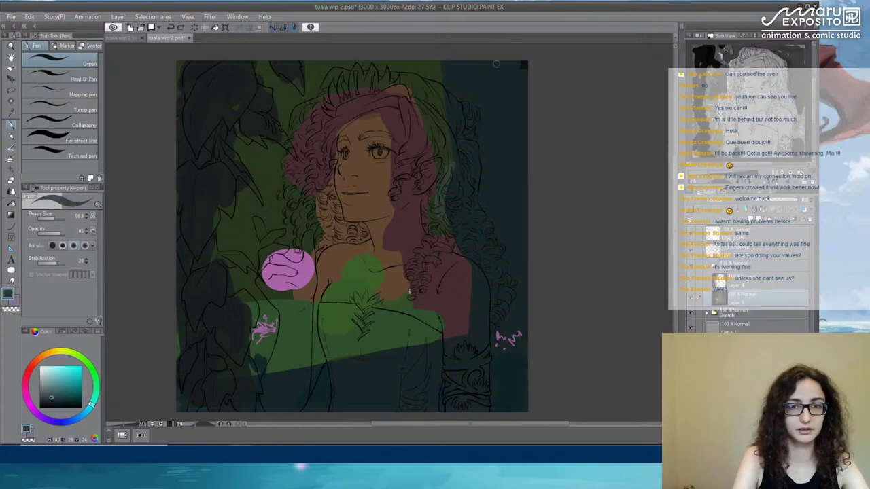
{"action": "mouse_move", "coordinate": [419, 67]}
{"action": "left_mouse_down"}
{"action": "mouse_move", "coordinate": [471, 61]}
{"action": "mouse_move", "coordinate": [441, 75]}
{"action": "mouse_move", "coordinate": [466, 86]}
{"action": "mouse_move", "coordinate": [452, 101]}
{"action": "mouse_move", "coordinate": [478, 122]}
{"action": "left_mouse_up"}
{"action": "key", "text": "ctrl+z"}
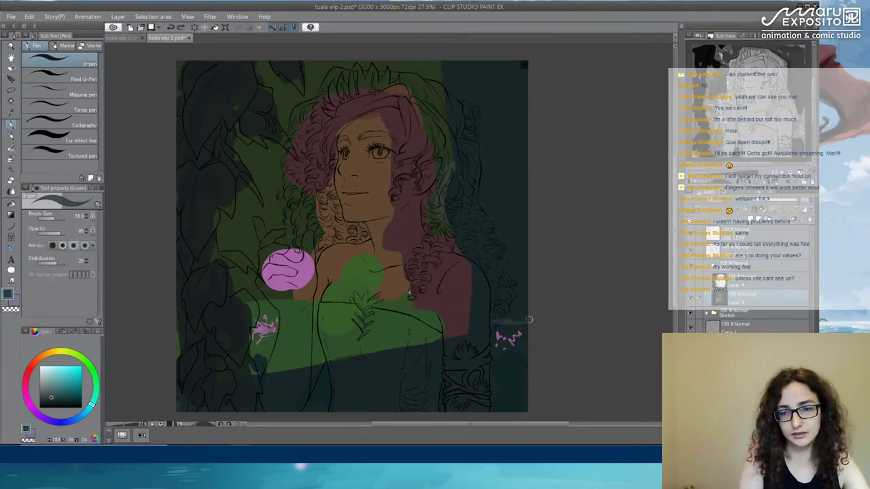
Glaze the upper background's green with the sampled blue-green using an enlarged, semi-transparent brush, and sample the blended dark green.
{"action": "left_click", "coordinate": [453, 92], "text": "alt"}
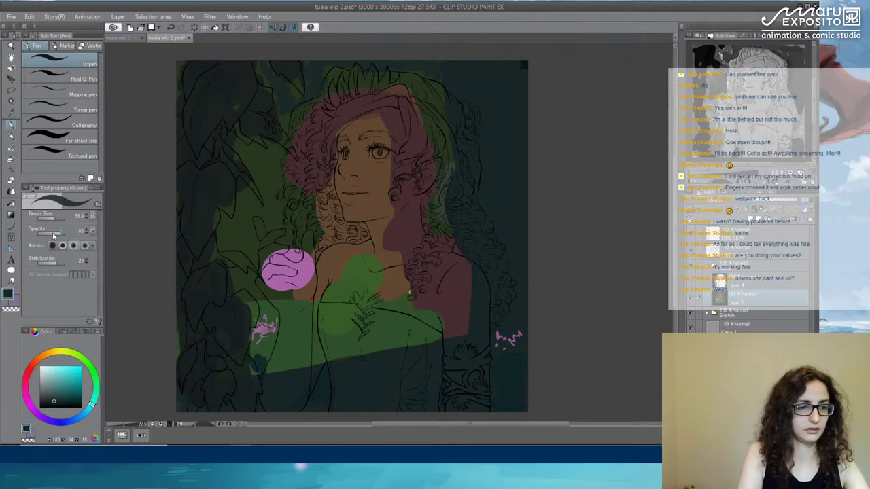
{"action": "left_click", "coordinate": [53, 234]}
{"action": "left_click", "coordinate": [60, 218]}
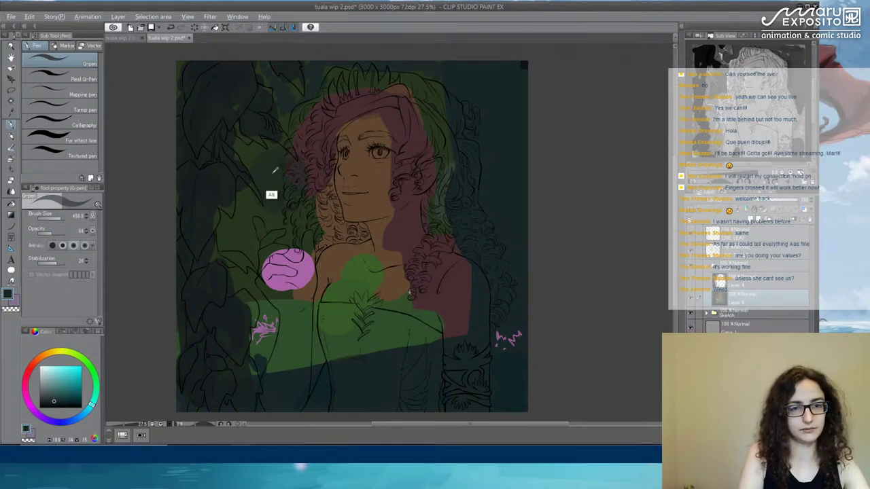
{"action": "left_click", "coordinate": [274, 172], "text": "alt"}
Cover the background around the figure and across the lower area with the blended dark green at 100 opacity.
{"action": "left_click", "coordinate": [64, 234]}
{"action": "mouse_move", "coordinate": [262, 176]}
{"action": "left_mouse_down"}
{"action": "mouse_move", "coordinate": [288, 180]}
{"action": "mouse_move", "coordinate": [278, 89]}
{"action": "mouse_move", "coordinate": [268, 73]}
{"action": "mouse_move", "coordinate": [489, 74]}
{"action": "mouse_move", "coordinate": [499, 86]}
{"action": "mouse_move", "coordinate": [511, 200]}
{"action": "left_mouse_up"}
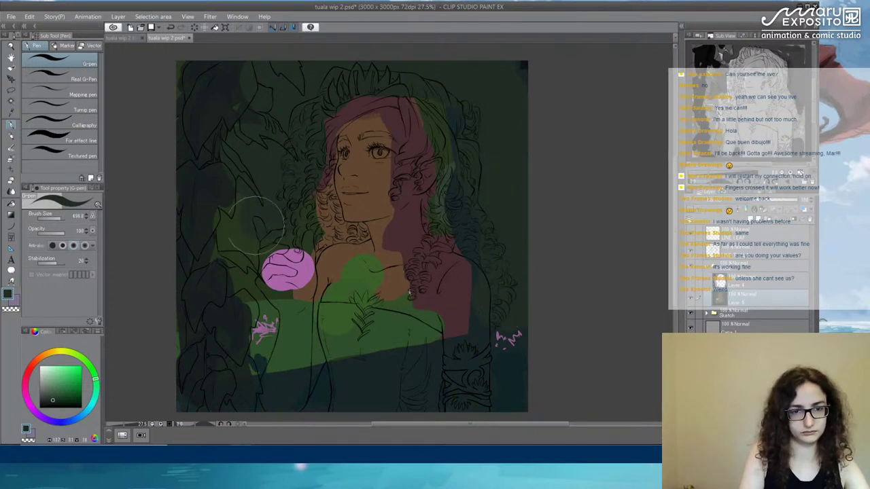
{"action": "mouse_move", "coordinate": [257, 225]}
{"action": "left_mouse_down"}
{"action": "mouse_move", "coordinate": [245, 252]}
{"action": "mouse_move", "coordinate": [267, 345]}
{"action": "mouse_move", "coordinate": [262, 317]}
{"action": "mouse_move", "coordinate": [262, 365]}
{"action": "mouse_move", "coordinate": [293, 396]}
{"action": "mouse_move", "coordinate": [442, 388]}
{"action": "mouse_move", "coordinate": [482, 394]}
{"action": "mouse_move", "coordinate": [513, 378]}
{"action": "mouse_move", "coordinate": [421, 391]}
{"action": "mouse_move", "coordinate": [482, 392]}
{"action": "left_mouse_up"}
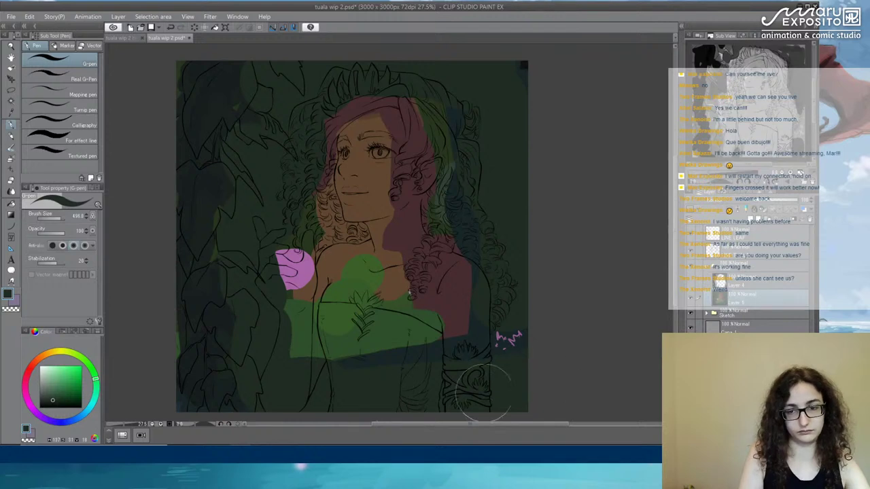
Dab pink-purple flowers beside the wrist and above the armband, using the colour sampled from the round flower and a small brush.
{"action": "left_click", "coordinate": [303, 289], "text": "alt"}
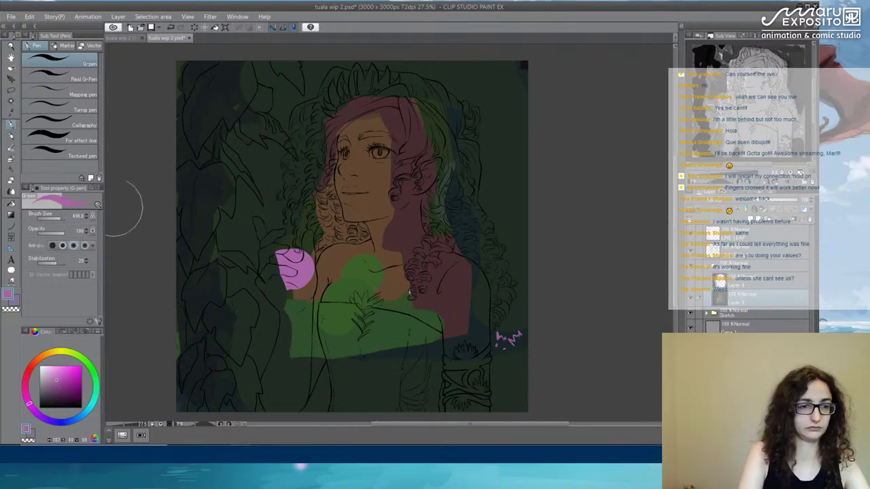
{"action": "left_click", "coordinate": [50, 216]}
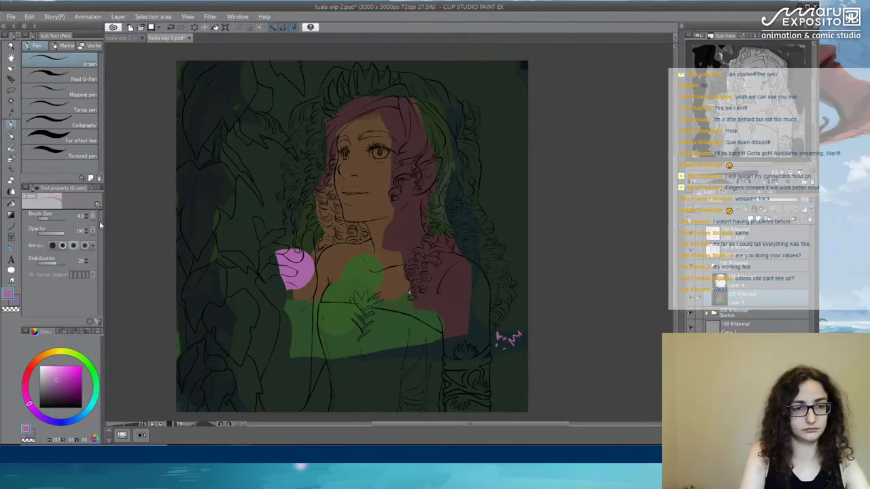
{"action": "left_click", "coordinate": [55, 217]}
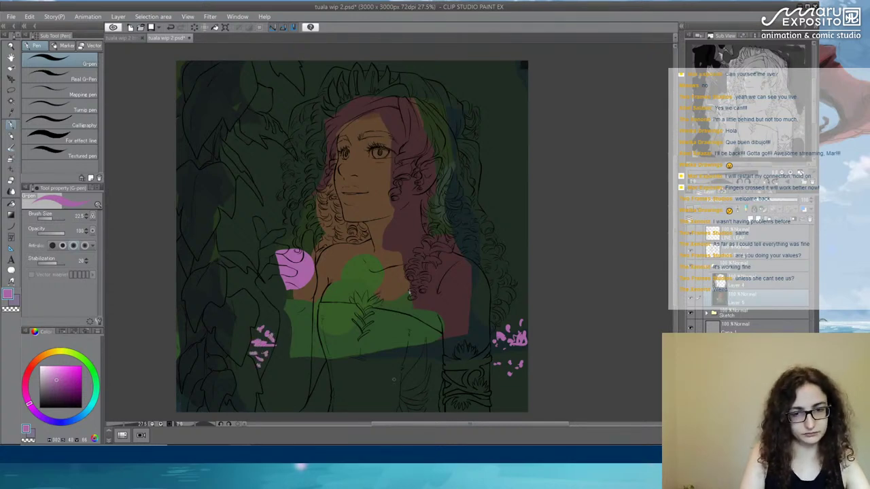
Shift the sampled dark green's hue to blue and paint the lower background beneath the flowers with it.
{"action": "left_click", "coordinate": [413, 374], "text": "alt"}
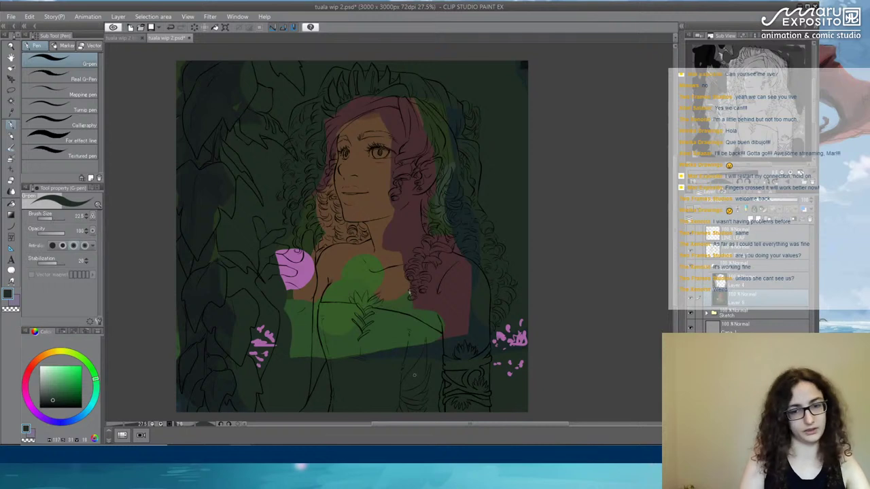
{"action": "left_click", "coordinate": [71, 422]}
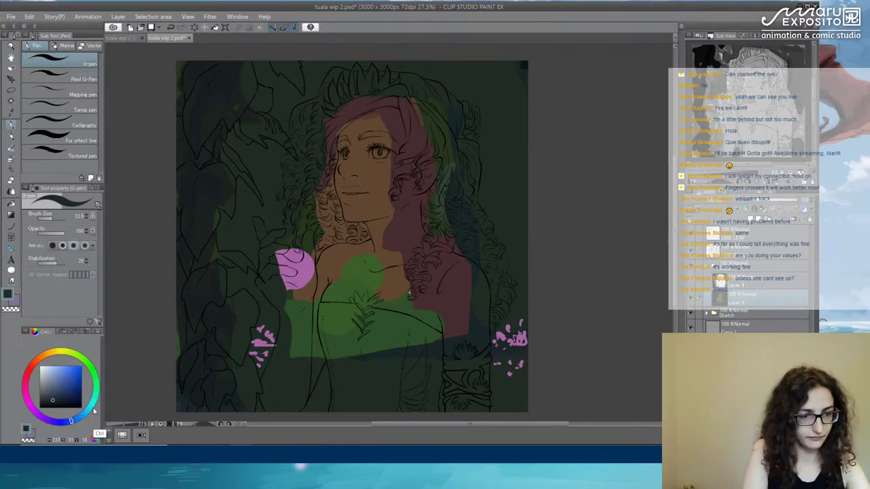
{"action": "left_click", "coordinate": [517, 317], "text": "alt"}
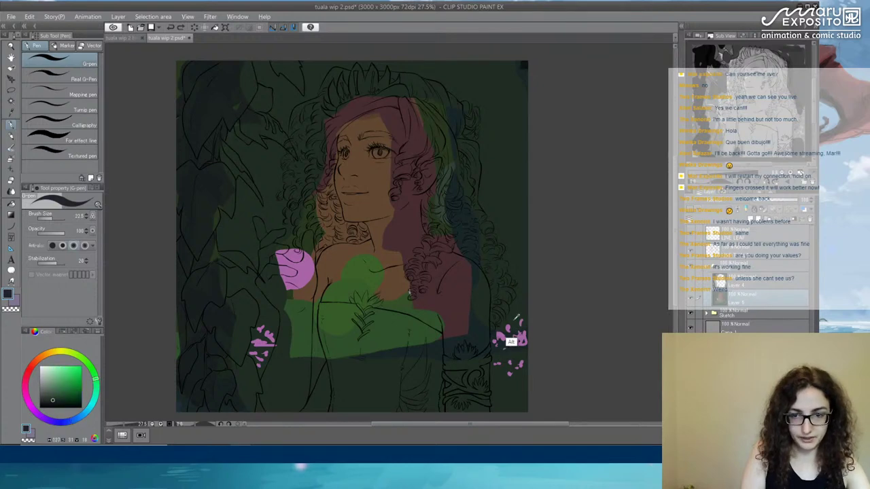
{"action": "left_click", "coordinate": [71, 422]}
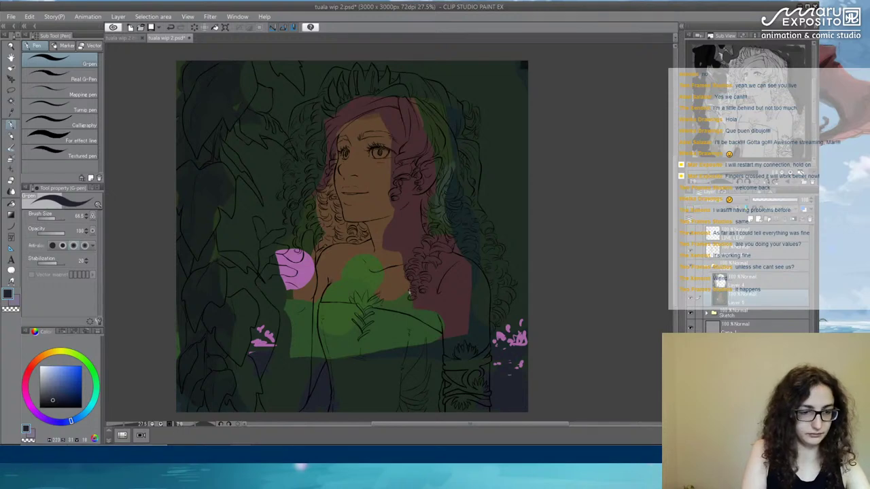
Search Windows for the night light settings, check the intensity and schedule, and close the settings window.
{"action": "key", "text": "super"}
{"action": "type", "text": "blue"}
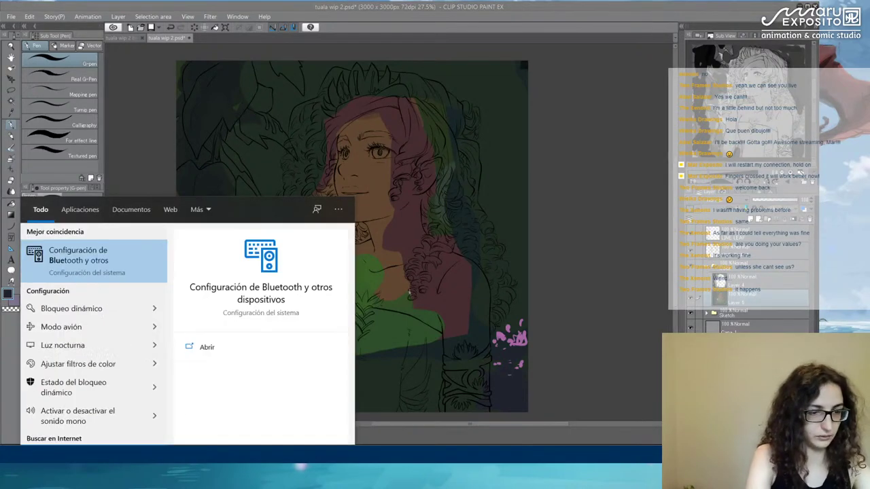
{"action": "left_click", "coordinate": [88, 345]}
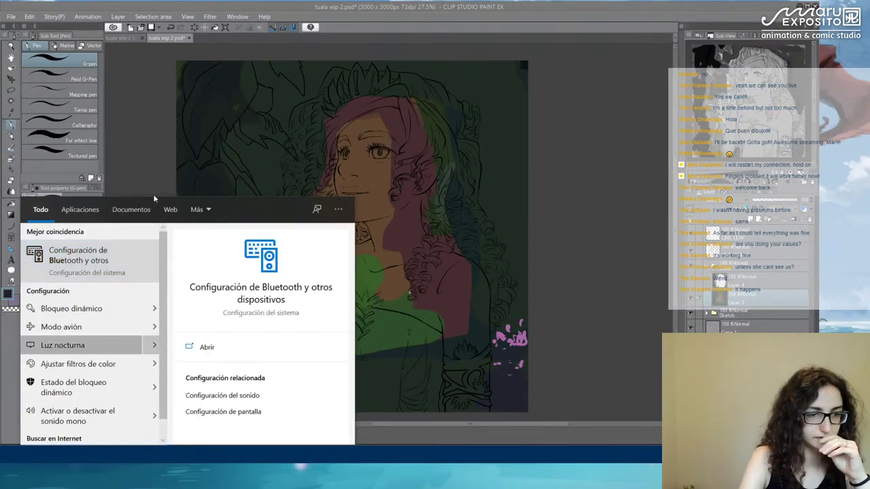
{"action": "key", "text": "Return"}
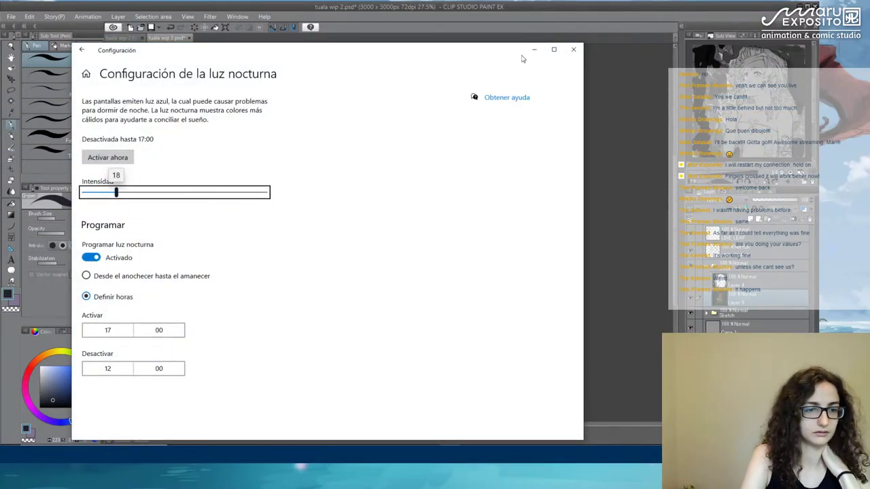
{"action": "left_click", "coordinate": [573, 49]}
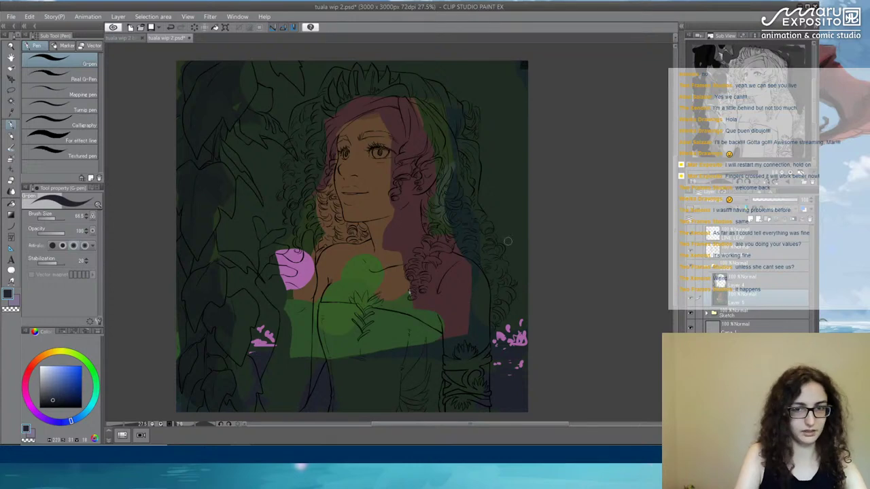
Paint the background around the hair and beside the foreground foliage in a near-black version of the sampled dark green with a larger brush.
{"action": "left_click", "coordinate": [513, 199], "text": "alt"}
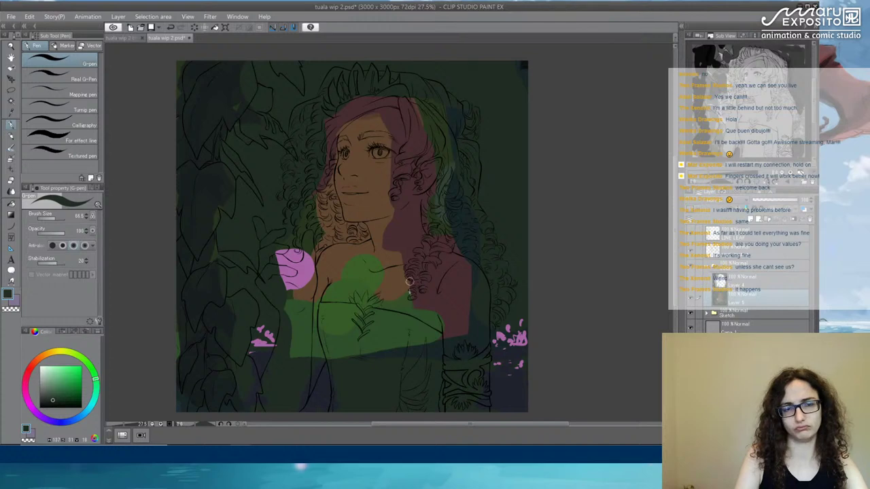
{"action": "left_click", "coordinate": [43, 405]}
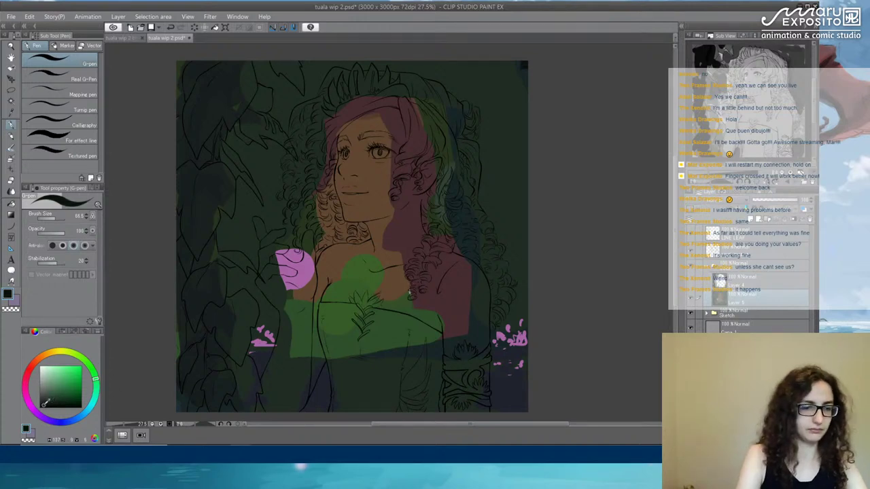
{"action": "left_click", "coordinate": [60, 219]}
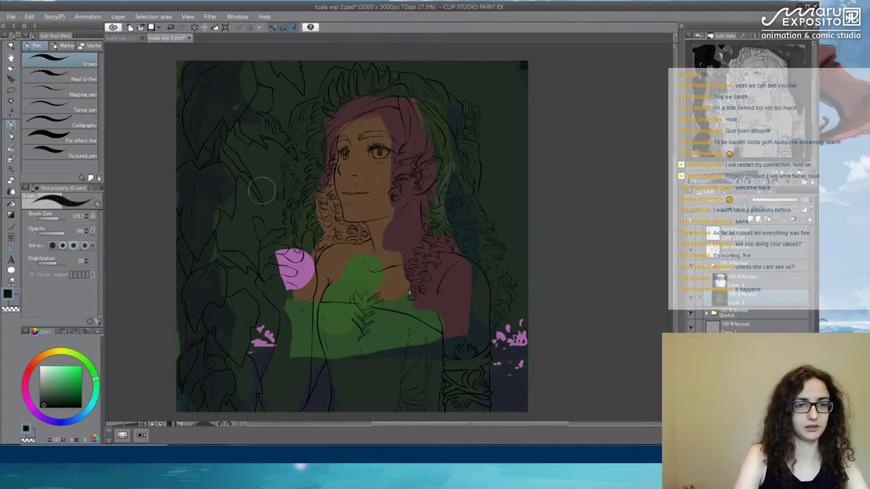
{"action": "mouse_move", "coordinate": [242, 153]}
{"action": "left_mouse_down"}
{"action": "mouse_move", "coordinate": [260, 183]}
{"action": "mouse_move", "coordinate": [271, 186]}
{"action": "mouse_move", "coordinate": [269, 156]}
{"action": "mouse_move", "coordinate": [257, 185]}
{"action": "mouse_move", "coordinate": [226, 213]}
{"action": "mouse_move", "coordinate": [249, 288]}
{"action": "left_mouse_up"}
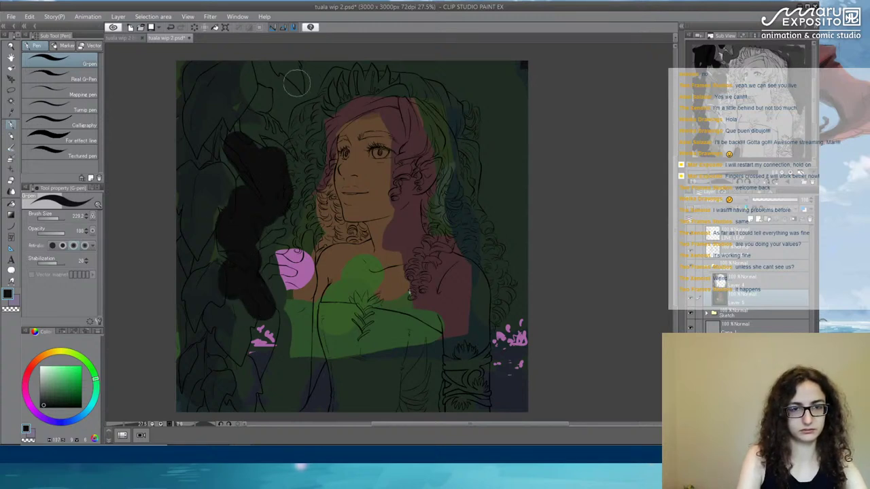
{"action": "mouse_move", "coordinate": [295, 82]}
{"action": "left_mouse_down"}
{"action": "mouse_move", "coordinate": [257, 68]}
{"action": "mouse_move", "coordinate": [300, 80]}
{"action": "mouse_move", "coordinate": [334, 68]}
{"action": "mouse_move", "coordinate": [528, 80]}
{"action": "mouse_move", "coordinate": [371, 69]}
{"action": "mouse_move", "coordinate": [505, 79]}
{"action": "mouse_move", "coordinate": [446, 86]}
{"action": "mouse_move", "coordinate": [490, 245]}
{"action": "mouse_move", "coordinate": [488, 99]}
{"action": "mouse_move", "coordinate": [504, 229]}
{"action": "mouse_move", "coordinate": [508, 166]}
{"action": "mouse_move", "coordinate": [501, 176]}
{"action": "mouse_move", "coordinate": [453, 78]}
{"action": "mouse_move", "coordinate": [468, 72]}
{"action": "mouse_move", "coordinate": [498, 99]}
{"action": "mouse_move", "coordinate": [523, 269]}
{"action": "mouse_move", "coordinate": [524, 259]}
{"action": "mouse_move", "coordinate": [494, 217]}
{"action": "mouse_move", "coordinate": [513, 301]}
{"action": "mouse_move", "coordinate": [502, 308]}
{"action": "mouse_move", "coordinate": [520, 293]}
{"action": "left_mouse_up"}
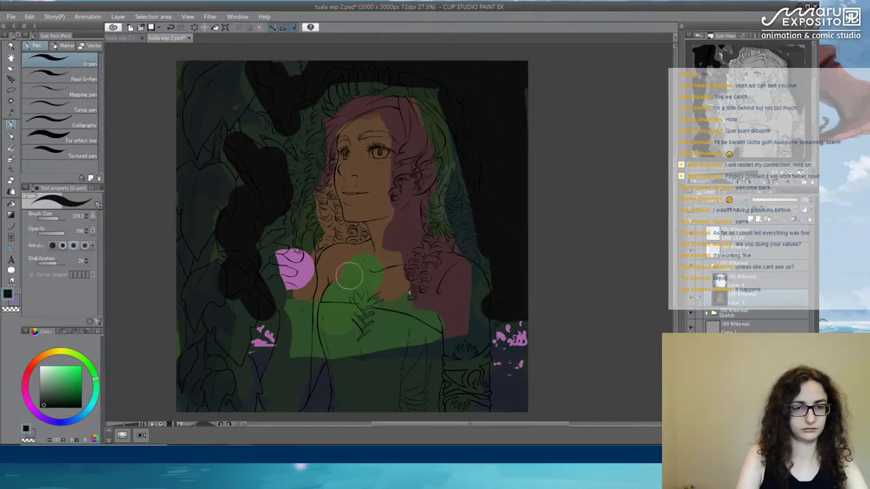
Mix a dark green by sampling the background while varying the brush opacity, and repaint the background around the hair with it at 100 opacity.
{"action": "left_click", "coordinate": [270, 347], "text": "alt"}
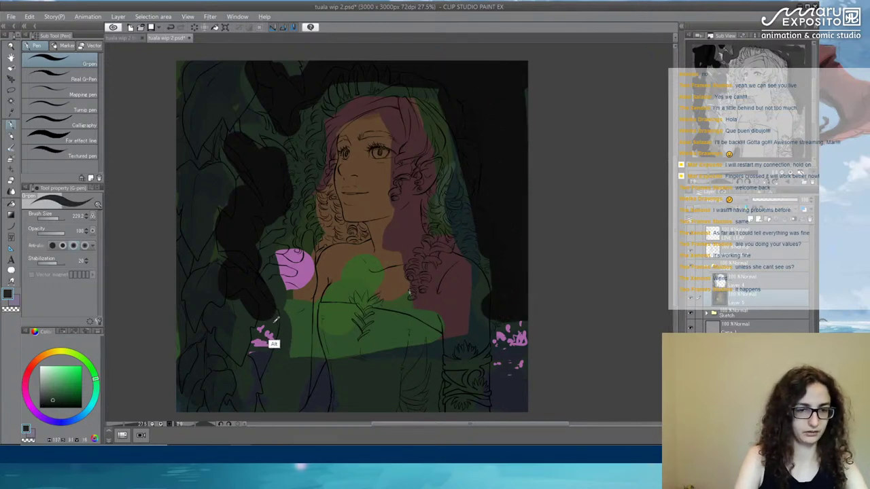
{"action": "left_click", "coordinate": [57, 232]}
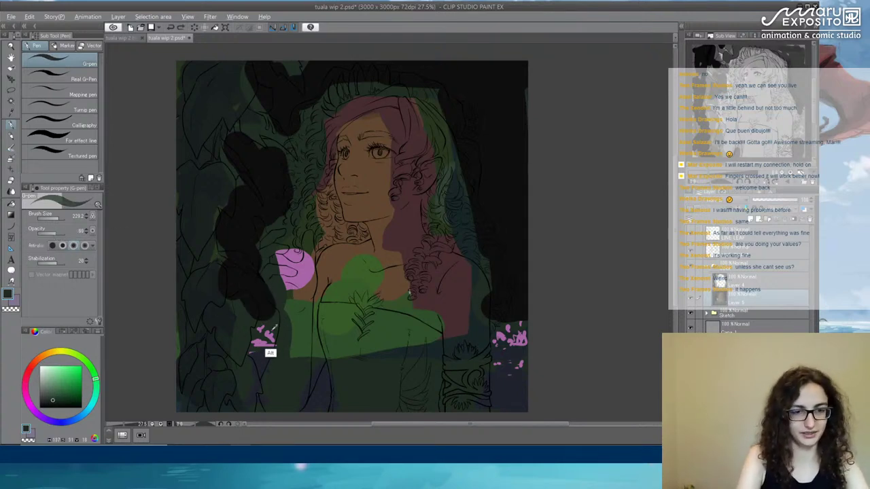
{"action": "left_click", "coordinate": [49, 233]}
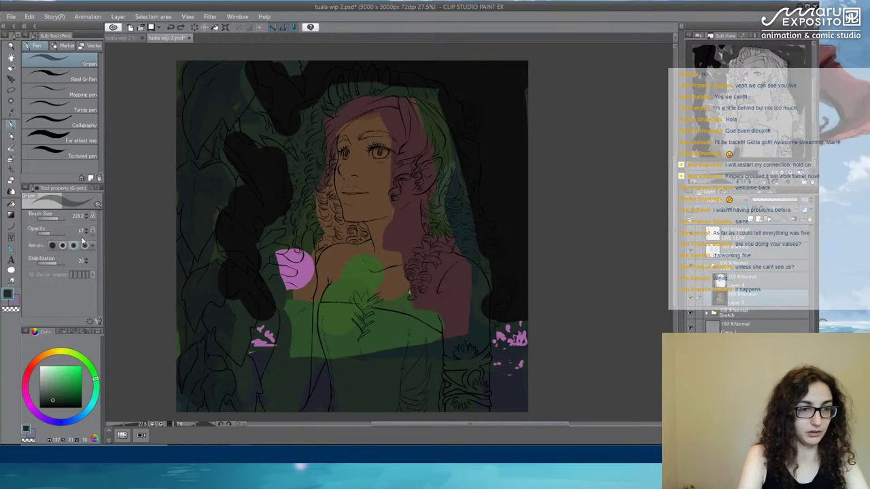
{"action": "left_click", "coordinate": [45, 232]}
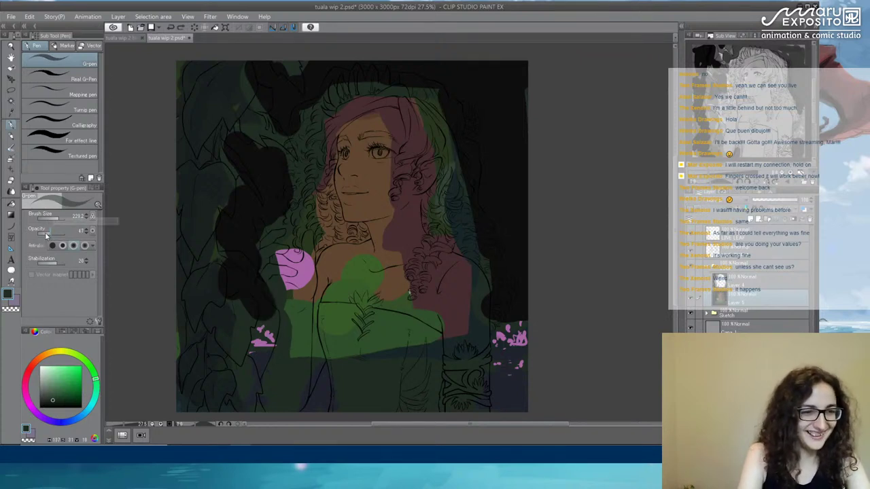
{"action": "left_click", "coordinate": [259, 321], "text": "alt"}
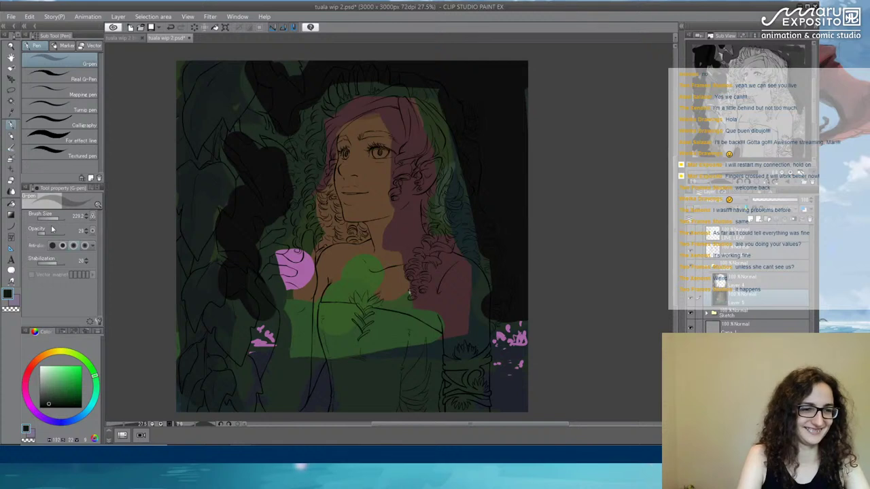
{"action": "left_click_drag", "start_coordinate": [51, 231], "coordinate": [71, 233]}
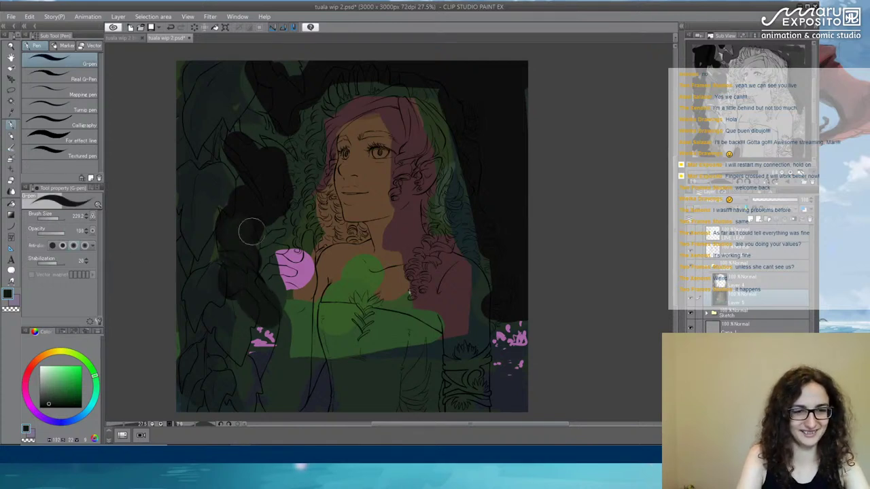
{"action": "mouse_move", "coordinate": [253, 231]}
{"action": "left_mouse_down"}
{"action": "mouse_move", "coordinate": [282, 204]}
{"action": "mouse_move", "coordinate": [272, 171]}
{"action": "mouse_move", "coordinate": [303, 144]}
{"action": "mouse_move", "coordinate": [226, 141]}
{"action": "mouse_move", "coordinate": [260, 73]}
{"action": "mouse_move", "coordinate": [328, 68]}
{"action": "mouse_move", "coordinate": [354, 82]}
{"action": "mouse_move", "coordinate": [467, 84]}
{"action": "mouse_move", "coordinate": [494, 66]}
{"action": "mouse_move", "coordinate": [444, 97]}
{"action": "mouse_move", "coordinate": [483, 100]}
{"action": "mouse_move", "coordinate": [471, 188]}
{"action": "mouse_move", "coordinate": [472, 111]}
{"action": "mouse_move", "coordinate": [493, 160]}
{"action": "mouse_move", "coordinate": [507, 272]}
{"action": "mouse_move", "coordinate": [528, 74]}
{"action": "mouse_move", "coordinate": [517, 242]}
{"action": "mouse_move", "coordinate": [514, 102]}
{"action": "mouse_move", "coordinate": [519, 252]}
{"action": "mouse_move", "coordinate": [509, 296]}
{"action": "mouse_move", "coordinate": [515, 270]}
{"action": "left_mouse_up"}
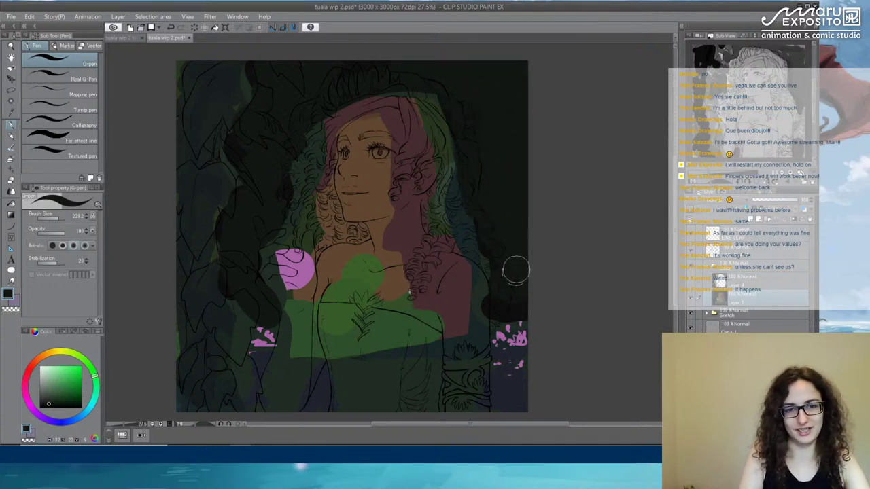
Sample the reddish-brown skin shadow and paint it over the shaded side of the face, the neck, chest and upper arm.
{"action": "left_click", "coordinate": [513, 387], "text": "alt"}
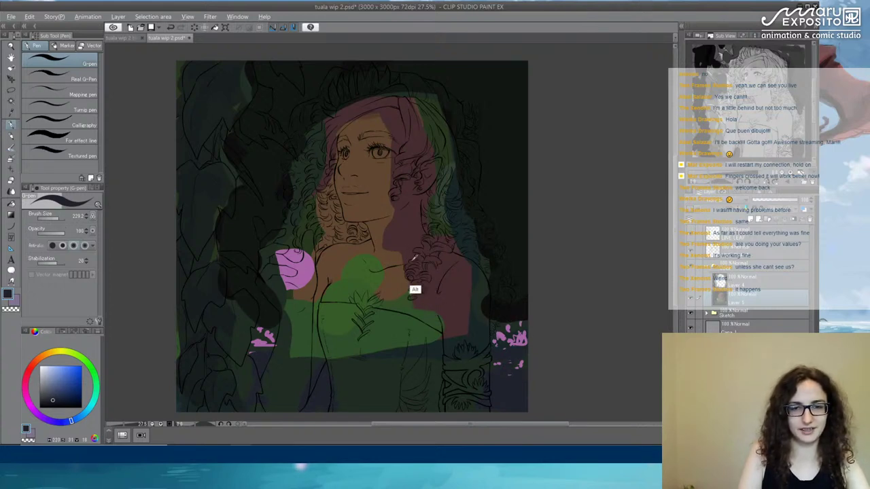
{"action": "left_click", "coordinate": [378, 188], "text": "alt"}
{"action": "left_click", "coordinate": [401, 248], "text": "alt"}
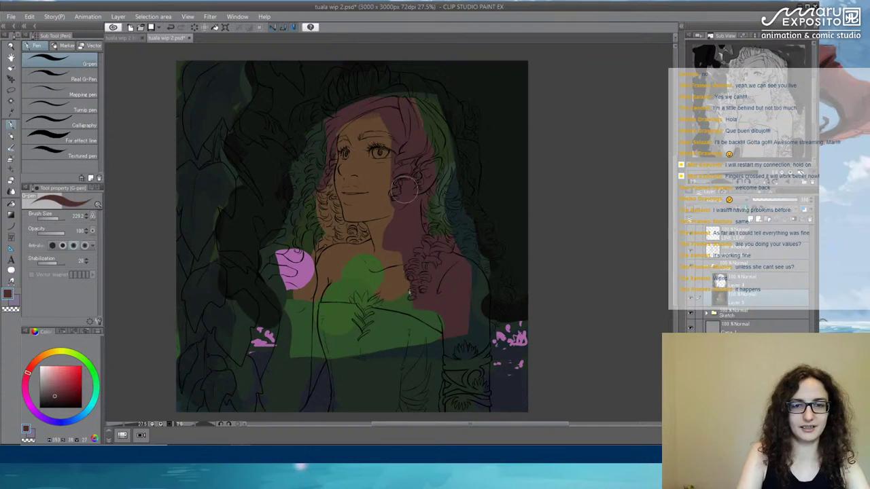
{"action": "mouse_move", "coordinate": [394, 170]}
{"action": "left_mouse_down"}
{"action": "mouse_move", "coordinate": [360, 149]}
{"action": "mouse_move", "coordinate": [370, 214]}
{"action": "mouse_move", "coordinate": [404, 250]}
{"action": "mouse_move", "coordinate": [469, 285]}
{"action": "mouse_move", "coordinate": [469, 320]}
{"action": "mouse_move", "coordinate": [452, 347]}
{"action": "left_mouse_up"}
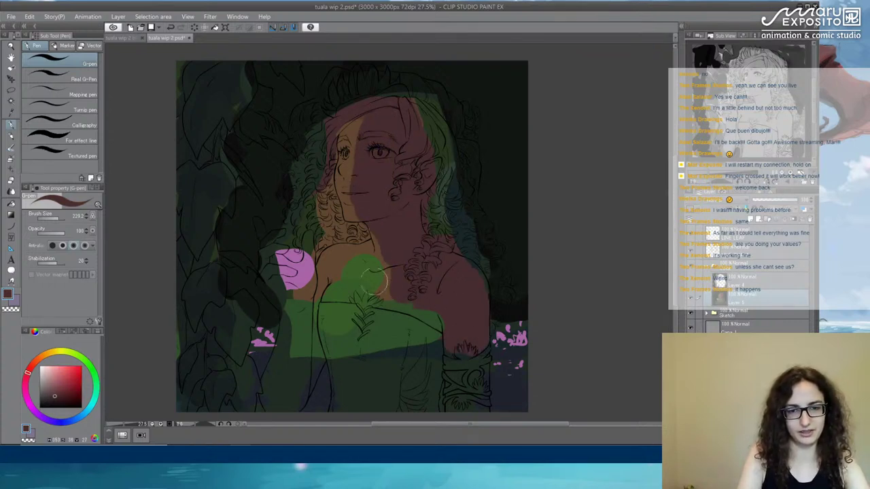
{"action": "mouse_move", "coordinate": [383, 288]}
{"action": "left_mouse_down"}
{"action": "mouse_move", "coordinate": [383, 250]}
{"action": "mouse_move", "coordinate": [369, 248]}
{"action": "mouse_move", "coordinate": [337, 257]}
{"action": "mouse_move", "coordinate": [317, 290]}
{"action": "mouse_move", "coordinate": [343, 282]}
{"action": "left_mouse_up"}
Sample the dress green and paint lit leaves along the edge of the foreground foliage, thin strokes above and broader ones below.
{"action": "left_click", "coordinate": [343, 282], "text": "alt"}
{"action": "left_click_drag", "start_coordinate": [55, 218], "coordinate": [49, 219]}
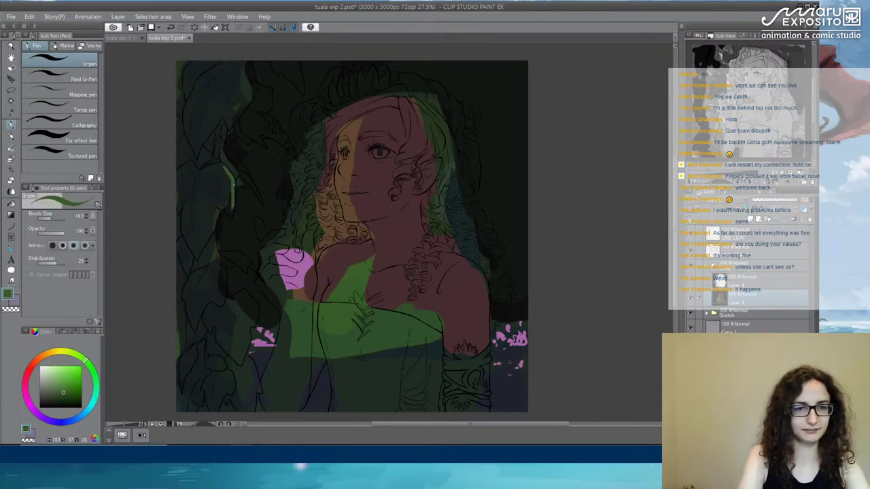
{"action": "left_click_drag", "start_coordinate": [227, 141], "coordinate": [258, 197]}
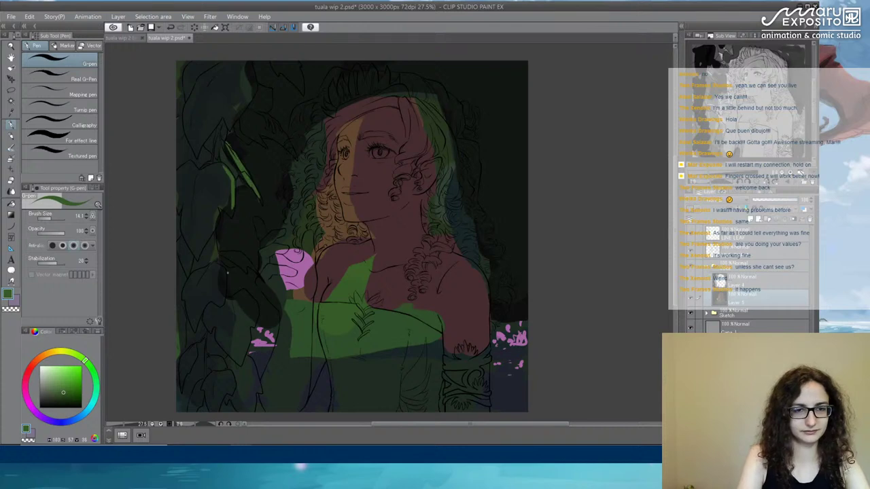
{"action": "left_click", "coordinate": [57, 219]}
{"action": "left_click_drag", "start_coordinate": [232, 294], "coordinate": [245, 319]}
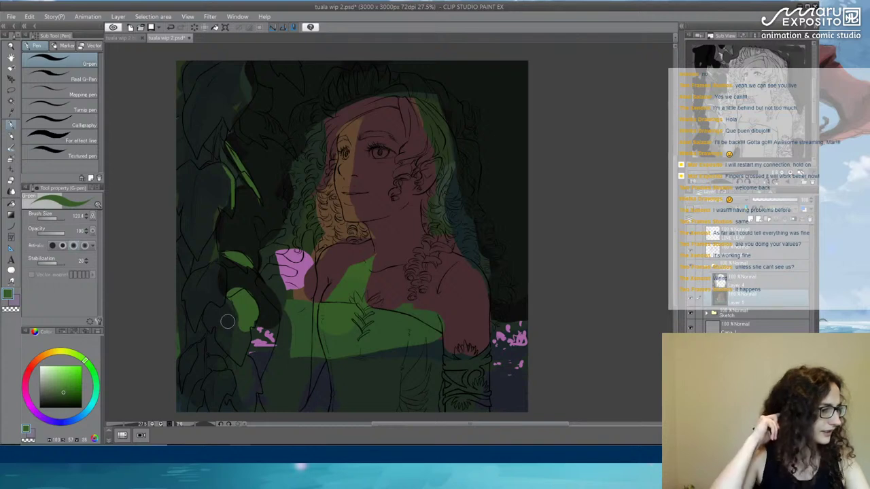
{"action": "mouse_move", "coordinate": [247, 326]}
{"action": "left_mouse_down"}
{"action": "mouse_move", "coordinate": [246, 355]}
{"action": "mouse_move", "coordinate": [238, 357]}
{"action": "mouse_move", "coordinate": [249, 390]}
{"action": "mouse_move", "coordinate": [246, 372]}
{"action": "left_mouse_up"}
Sample a cooler green from the dress and add leaves in the middle and upper part of the foreground foliage.
{"action": "left_click", "coordinate": [361, 337], "text": "alt"}
{"action": "left_click_drag", "start_coordinate": [219, 260], "coordinate": [229, 260]}
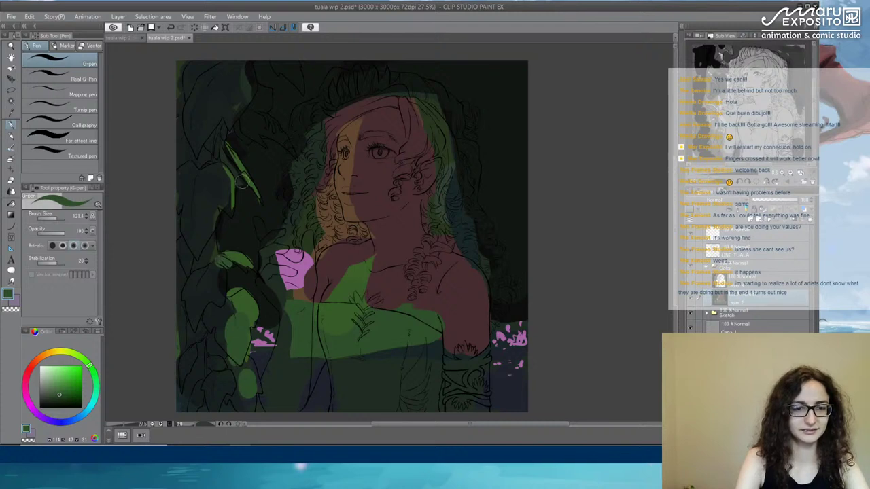
{"action": "left_click_drag", "start_coordinate": [235, 168], "coordinate": [229, 175]}
{"action": "mouse_move", "coordinate": [244, 123]}
{"action": "left_mouse_down"}
{"action": "mouse_move", "coordinate": [241, 113]}
{"action": "mouse_move", "coordinate": [291, 151]}
{"action": "left_mouse_up"}
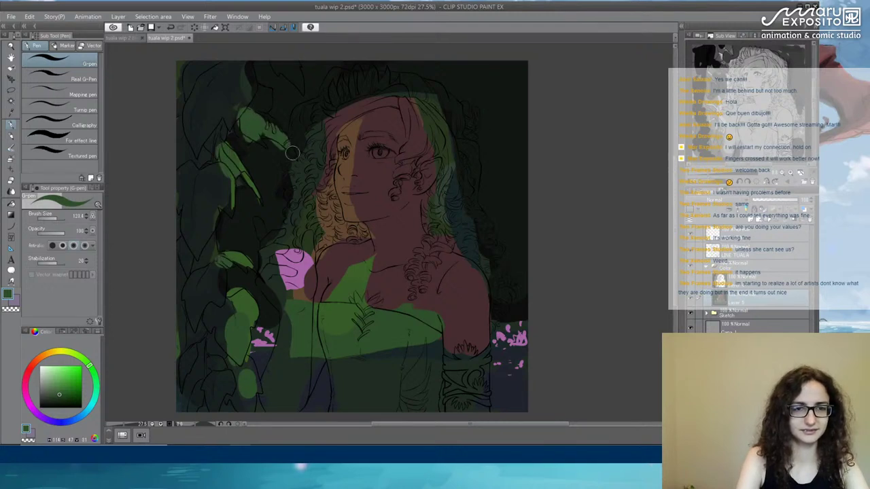
{"action": "mouse_move", "coordinate": [261, 105]}
{"action": "left_mouse_down"}
{"action": "mouse_move", "coordinate": [265, 90]}
{"action": "mouse_move", "coordinate": [292, 75]}
{"action": "mouse_move", "coordinate": [284, 66]}
{"action": "left_mouse_up"}
Shift the sampled dress green towards yellow and paint lighter accents on the upper leaves of the foliage.
{"action": "left_click", "coordinate": [349, 299], "text": "alt"}
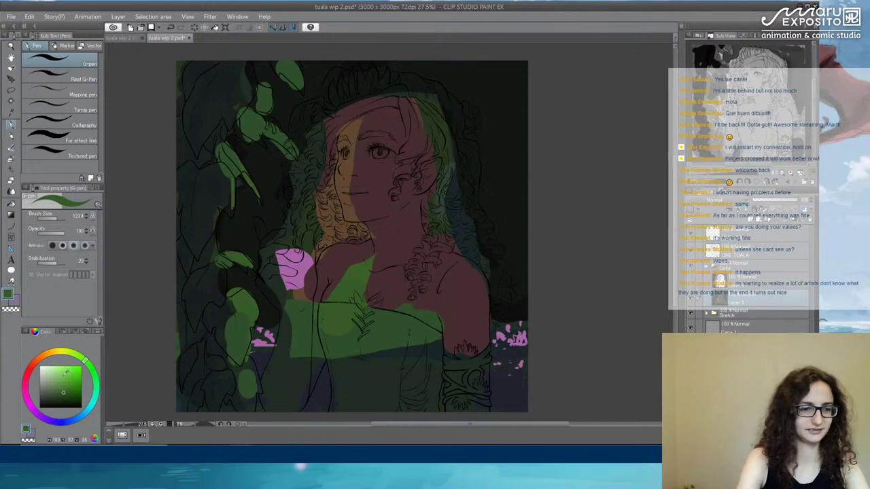
{"action": "left_click_drag", "start_coordinate": [79, 363], "coordinate": [79, 353]}
{"action": "mouse_move", "coordinate": [256, 102]}
{"action": "left_mouse_down"}
{"action": "mouse_move", "coordinate": [270, 100]}
{"action": "mouse_move", "coordinate": [264, 94]}
{"action": "mouse_move", "coordinate": [262, 109]}
{"action": "left_mouse_up"}
{"action": "left_click_drag", "start_coordinate": [288, 69], "coordinate": [282, 68]}
{"action": "mouse_move", "coordinate": [216, 170]}
{"action": "left_mouse_down"}
{"action": "mouse_move", "coordinate": [223, 162]}
{"action": "mouse_move", "coordinate": [214, 158]}
{"action": "mouse_move", "coordinate": [197, 165]}
{"action": "mouse_move", "coordinate": [216, 150]}
{"action": "left_mouse_up"}
Sample the skin shadow colour and cover the remaining green on the chest down to the dress neckline.
{"action": "left_click", "coordinate": [272, 225], "text": "alt"}
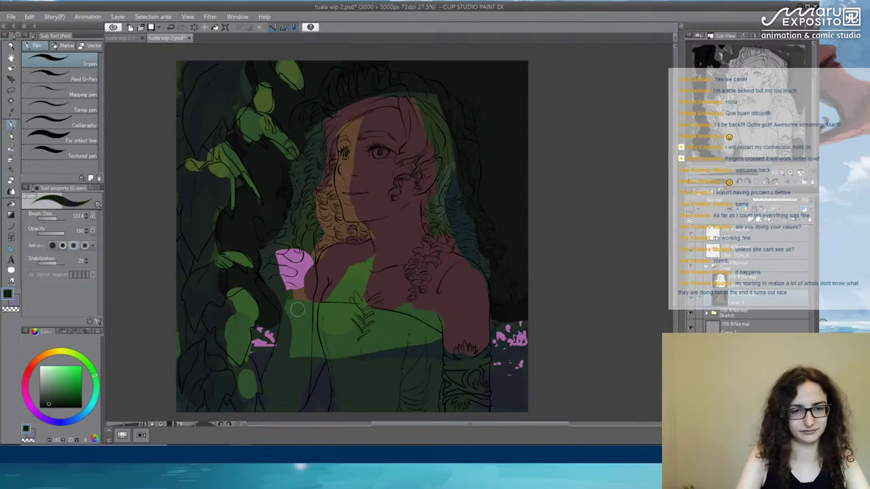
{"action": "left_click", "coordinate": [343, 266], "text": "alt"}
{"action": "mouse_move", "coordinate": [385, 253]}
{"action": "left_mouse_down"}
{"action": "mouse_move", "coordinate": [370, 281]}
{"action": "mouse_move", "coordinate": [327, 285]}
{"action": "left_mouse_up"}
{"action": "left_click_drag", "start_coordinate": [419, 297], "coordinate": [437, 325]}
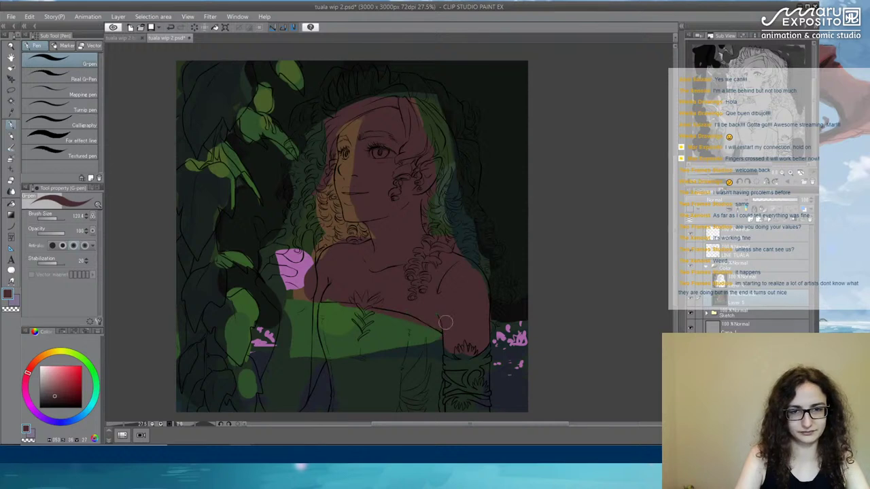
Sample the warm lit skin tone and paint light patches on the forehead and the shoulder nearest the raised hand.
{"action": "left_click", "coordinate": [337, 196], "text": "alt"}
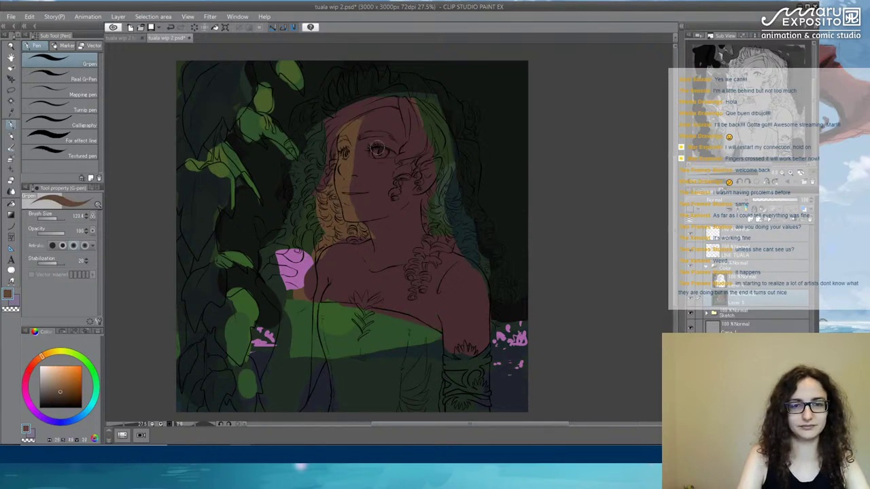
{"action": "left_click_drag", "start_coordinate": [377, 148], "coordinate": [390, 149]}
{"action": "mouse_move", "coordinate": [366, 119]}
{"action": "left_mouse_down"}
{"action": "mouse_move", "coordinate": [359, 129]}
{"action": "mouse_move", "coordinate": [404, 126]}
{"action": "left_mouse_up"}
{"action": "mouse_move", "coordinate": [329, 258]}
{"action": "left_mouse_down"}
{"action": "mouse_move", "coordinate": [317, 267]}
{"action": "mouse_move", "coordinate": [358, 244]}
{"action": "left_mouse_up"}
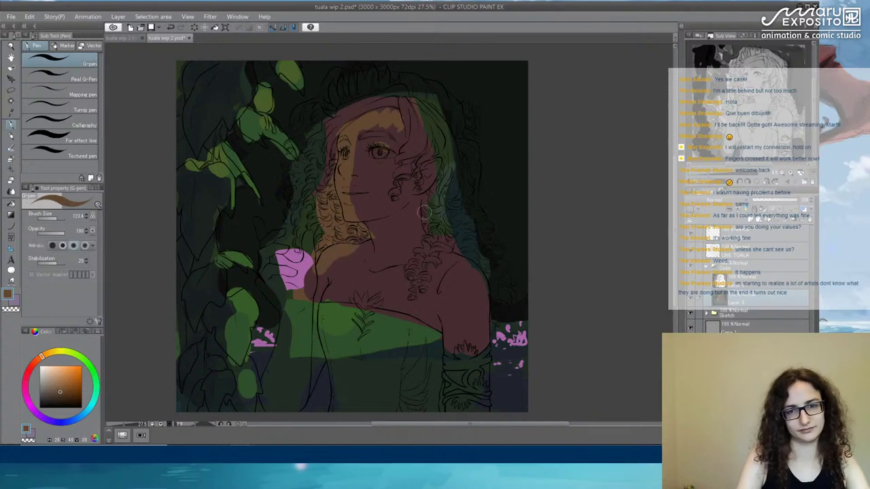
Sample near-black and block in the curly hair on both sides of the face and down over the shoulders.
{"action": "left_click", "coordinate": [490, 256], "text": "alt"}
{"action": "mouse_move", "coordinate": [474, 237]}
{"action": "left_mouse_down"}
{"action": "mouse_move", "coordinate": [483, 247]}
{"action": "mouse_move", "coordinate": [458, 229]}
{"action": "left_mouse_up"}
{"action": "mouse_move", "coordinate": [494, 271]}
{"action": "left_mouse_down"}
{"action": "mouse_move", "coordinate": [483, 219]}
{"action": "mouse_move", "coordinate": [478, 255]}
{"action": "mouse_move", "coordinate": [500, 291]}
{"action": "mouse_move", "coordinate": [469, 247]}
{"action": "mouse_move", "coordinate": [472, 215]}
{"action": "mouse_move", "coordinate": [418, 266]}
{"action": "mouse_move", "coordinate": [446, 226]}
{"action": "mouse_move", "coordinate": [414, 260]}
{"action": "mouse_move", "coordinate": [441, 190]}
{"action": "mouse_move", "coordinate": [424, 197]}
{"action": "mouse_move", "coordinate": [430, 192]}
{"action": "mouse_move", "coordinate": [448, 215]}
{"action": "mouse_move", "coordinate": [470, 141]}
{"action": "mouse_move", "coordinate": [473, 166]}
{"action": "mouse_move", "coordinate": [458, 120]}
{"action": "mouse_move", "coordinate": [444, 165]}
{"action": "mouse_move", "coordinate": [431, 120]}
{"action": "mouse_move", "coordinate": [415, 105]}
{"action": "mouse_move", "coordinate": [417, 142]}
{"action": "mouse_move", "coordinate": [409, 109]}
{"action": "mouse_move", "coordinate": [402, 174]}
{"action": "mouse_move", "coordinate": [423, 158]}
{"action": "left_mouse_up"}
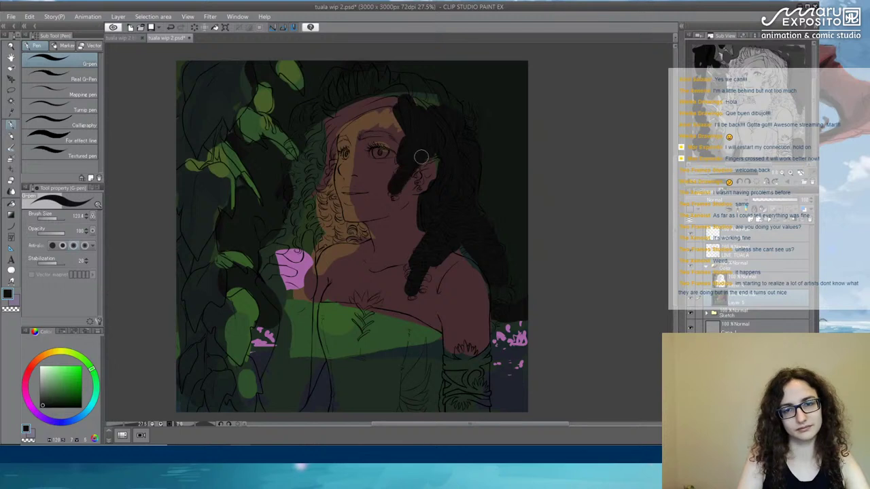
{"action": "mouse_move", "coordinate": [293, 133]}
{"action": "left_mouse_down"}
{"action": "mouse_move", "coordinate": [306, 172]}
{"action": "mouse_move", "coordinate": [291, 173]}
{"action": "mouse_move", "coordinate": [293, 183]}
{"action": "mouse_move", "coordinate": [306, 129]}
{"action": "mouse_move", "coordinate": [321, 109]}
{"action": "mouse_move", "coordinate": [334, 235]}
{"action": "mouse_move", "coordinate": [329, 246]}
{"action": "mouse_move", "coordinate": [300, 191]}
{"action": "mouse_move", "coordinate": [295, 239]}
{"action": "mouse_move", "coordinate": [334, 238]}
{"action": "left_mouse_up"}
Paint the raised hand, forearm and upper arm with the sampled reddish-brown skin shadow.
{"action": "left_click", "coordinate": [346, 296], "text": "alt"}
{"action": "mouse_move", "coordinate": [275, 261]}
{"action": "left_mouse_down"}
{"action": "mouse_move", "coordinate": [267, 286]}
{"action": "mouse_move", "coordinate": [270, 238]}
{"action": "mouse_move", "coordinate": [290, 299]}
{"action": "mouse_move", "coordinate": [308, 298]}
{"action": "mouse_move", "coordinate": [309, 234]}
{"action": "mouse_move", "coordinate": [305, 308]}
{"action": "mouse_move", "coordinate": [282, 375]}
{"action": "mouse_move", "coordinate": [282, 343]}
{"action": "mouse_move", "coordinate": [291, 318]}
{"action": "mouse_move", "coordinate": [280, 374]}
{"action": "mouse_move", "coordinate": [289, 395]}
{"action": "mouse_move", "coordinate": [304, 312]}
{"action": "mouse_move", "coordinate": [301, 403]}
{"action": "left_mouse_up"}
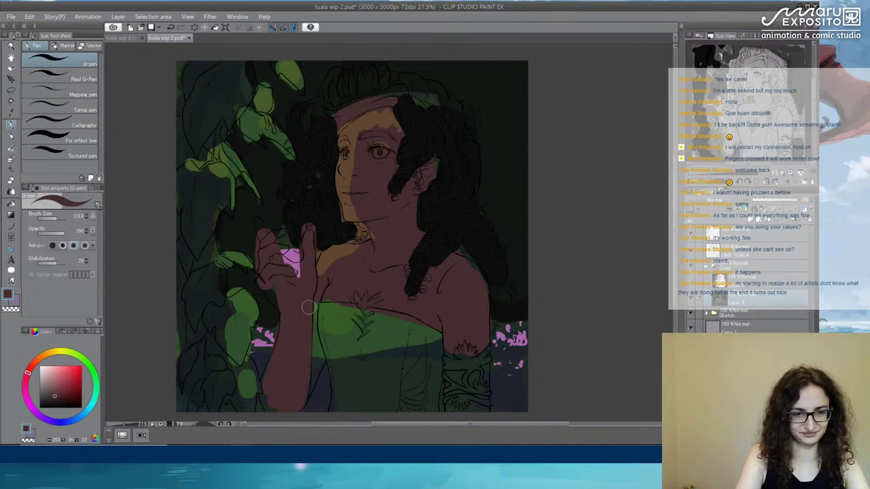
{"action": "left_click_drag", "start_coordinate": [309, 307], "coordinate": [315, 377]}
Sample the flower's pink, darken it slightly and fill the upper bodice of the dress with it.
{"action": "left_click", "coordinate": [291, 258], "text": "alt"}
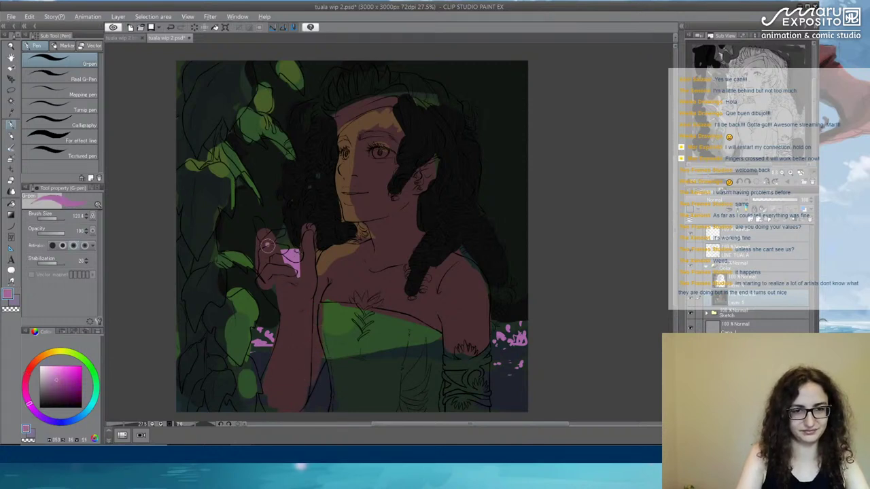
{"action": "left_click_drag", "start_coordinate": [270, 250], "coordinate": [259, 223]}
{"action": "key", "text": "ctrl+z"}
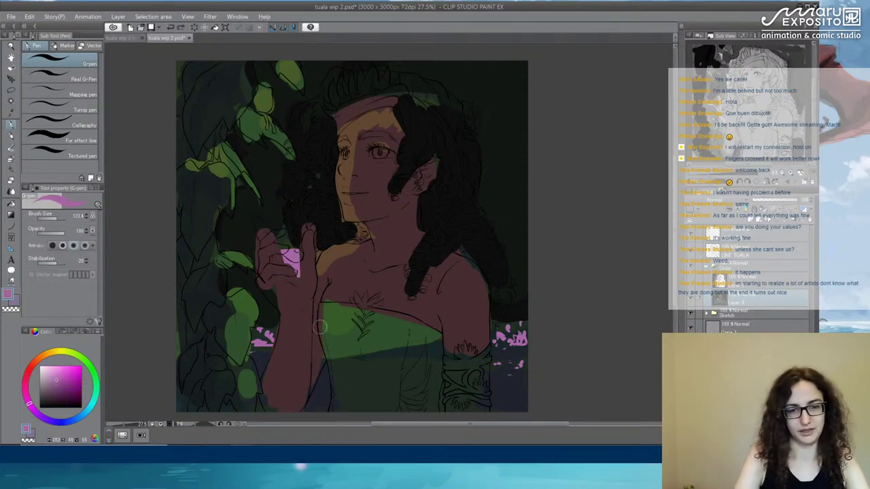
{"action": "mouse_move", "coordinate": [326, 353]}
{"action": "left_mouse_down"}
{"action": "mouse_move", "coordinate": [321, 308]}
{"action": "mouse_move", "coordinate": [318, 340]}
{"action": "left_mouse_up"}
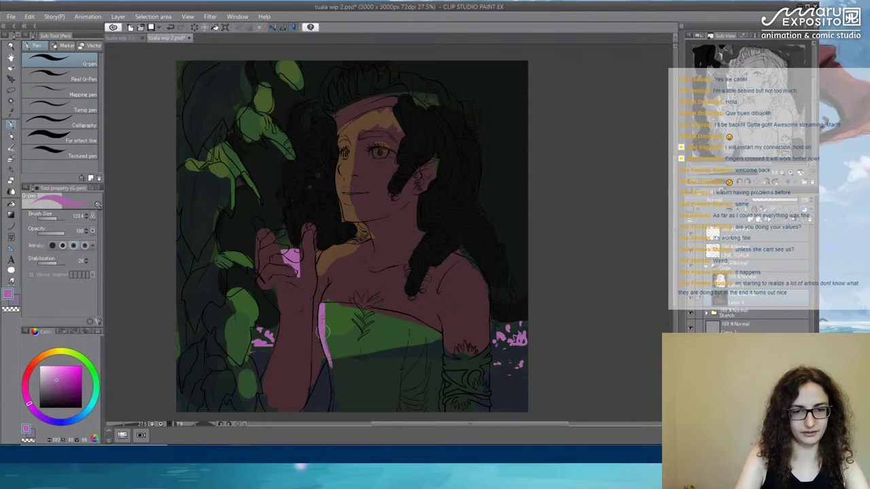
{"action": "left_click_drag", "start_coordinate": [328, 306], "coordinate": [333, 394]}
{"action": "left_click", "coordinate": [55, 387]}
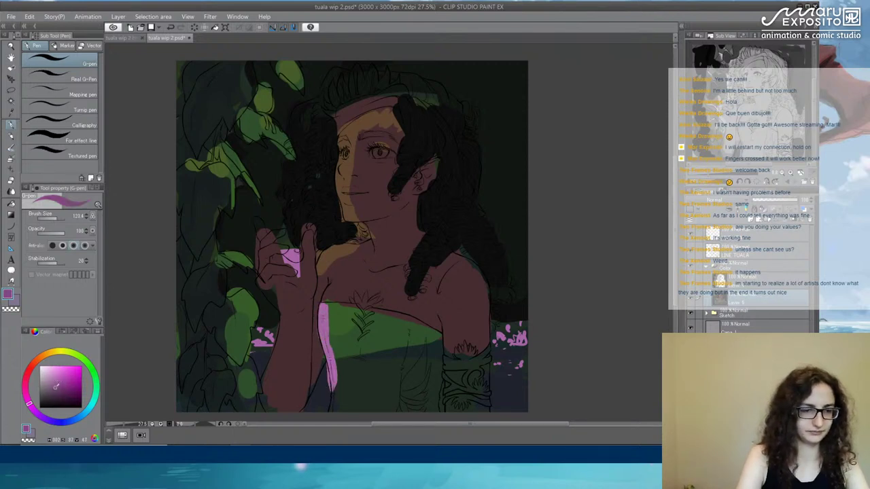
{"action": "mouse_move", "coordinate": [331, 309]}
{"action": "left_mouse_down"}
{"action": "mouse_move", "coordinate": [339, 359]}
{"action": "mouse_move", "coordinate": [342, 315]}
{"action": "mouse_move", "coordinate": [403, 325]}
{"action": "mouse_move", "coordinate": [334, 340]}
{"action": "mouse_move", "coordinate": [347, 346]}
{"action": "mouse_move", "coordinate": [423, 337]}
{"action": "mouse_move", "coordinate": [353, 344]}
{"action": "mouse_move", "coordinate": [387, 324]}
{"action": "left_mouse_up"}
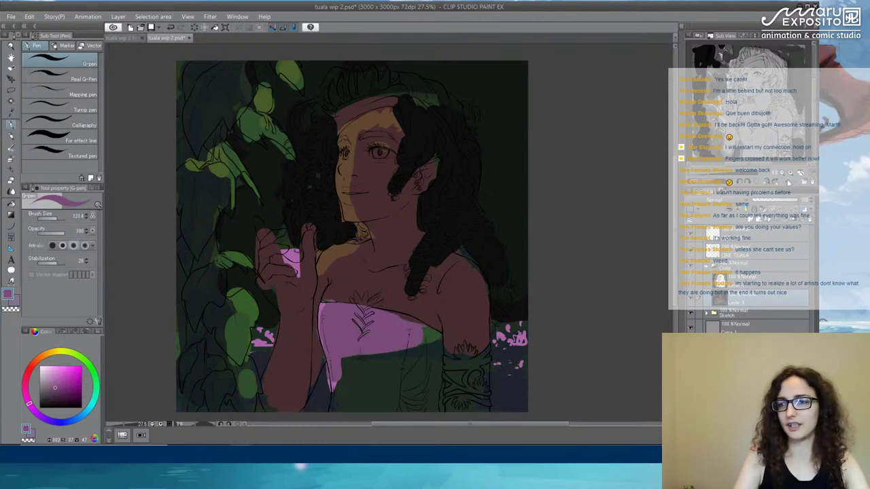
Switch the reference image to the full-colour character design with the pink dress.
{"action": "left_click", "coordinate": [788, 182]}
{"action": "left_click", "coordinate": [787, 184]}
{"action": "left_click", "coordinate": [787, 183]}
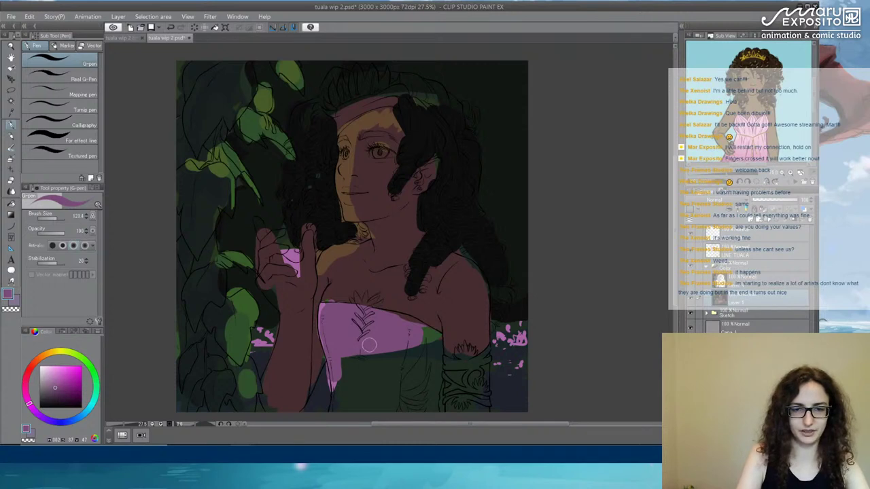
Extend the pink to the lower bodice and paint the dress's shaded side in a more purple hue.
{"action": "mouse_move", "coordinate": [369, 345]}
{"action": "left_mouse_down"}
{"action": "mouse_move", "coordinate": [324, 418]}
{"action": "mouse_move", "coordinate": [381, 351]}
{"action": "mouse_move", "coordinate": [388, 355]}
{"action": "mouse_move", "coordinate": [372, 366]}
{"action": "mouse_move", "coordinate": [368, 411]}
{"action": "mouse_move", "coordinate": [394, 345]}
{"action": "mouse_move", "coordinate": [387, 400]}
{"action": "mouse_move", "coordinate": [399, 357]}
{"action": "left_mouse_up"}
{"action": "left_click", "coordinate": [49, 389]}
{"action": "key", "text": "ctrl+z"}
{"action": "left_click", "coordinate": [390, 358], "text": "alt"}
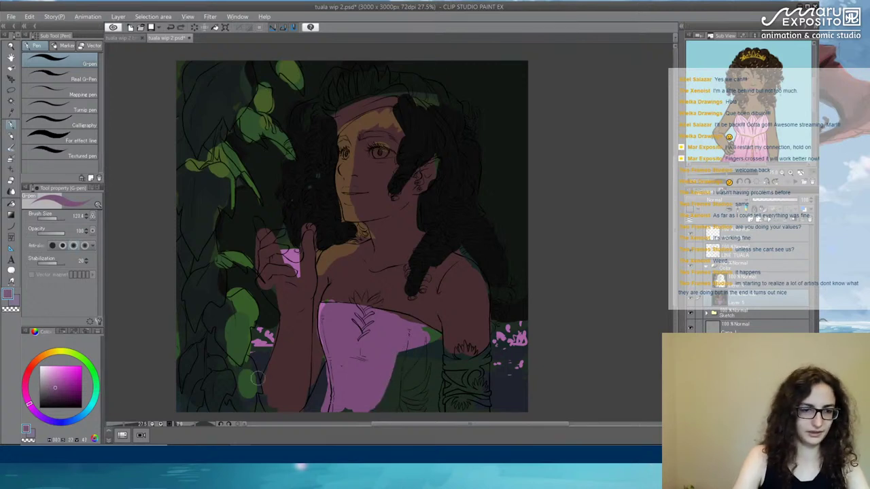
{"action": "left_click", "coordinate": [36, 414]}
{"action": "mouse_move", "coordinate": [396, 360]}
{"action": "left_mouse_down"}
{"action": "mouse_move", "coordinate": [426, 335]}
{"action": "mouse_move", "coordinate": [412, 333]}
{"action": "mouse_move", "coordinate": [401, 354]}
{"action": "mouse_move", "coordinate": [403, 411]}
{"action": "mouse_move", "coordinate": [434, 336]}
{"action": "mouse_move", "coordinate": [419, 414]}
{"action": "mouse_move", "coordinate": [435, 359]}
{"action": "mouse_move", "coordinate": [423, 400]}
{"action": "left_mouse_up"}
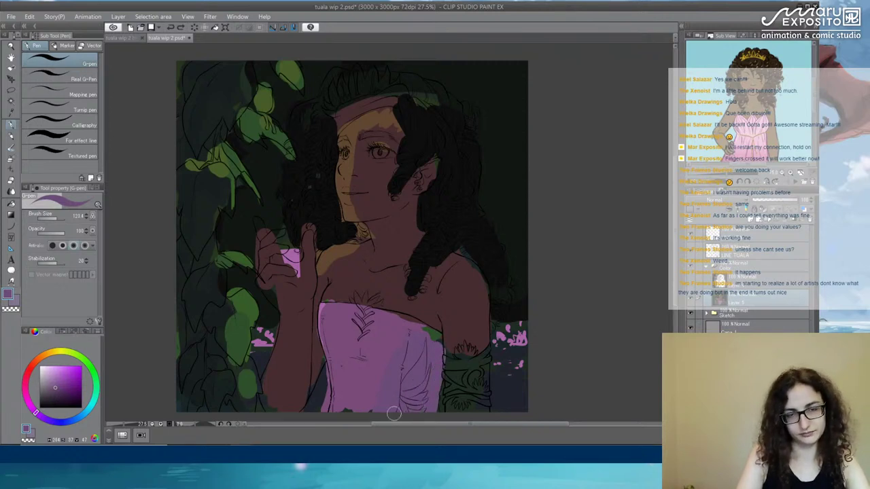
Fill the top of the hair with sampled near-black and add thin highlights along its curls in the flower's pink.
{"action": "left_click", "coordinate": [322, 151], "text": "alt"}
{"action": "mouse_move", "coordinate": [340, 111]}
{"action": "left_mouse_down"}
{"action": "mouse_move", "coordinate": [319, 138]}
{"action": "mouse_move", "coordinate": [403, 94]}
{"action": "mouse_move", "coordinate": [426, 102]}
{"action": "left_mouse_up"}
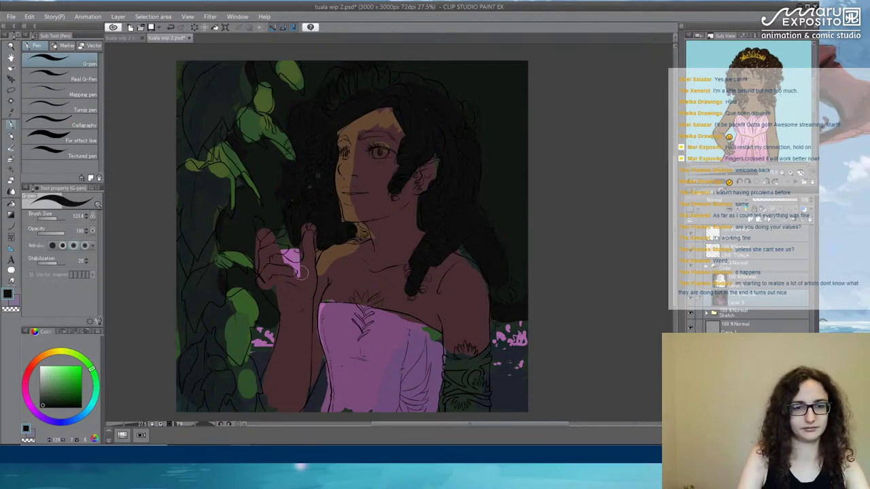
{"action": "left_click", "coordinate": [297, 289], "text": "alt"}
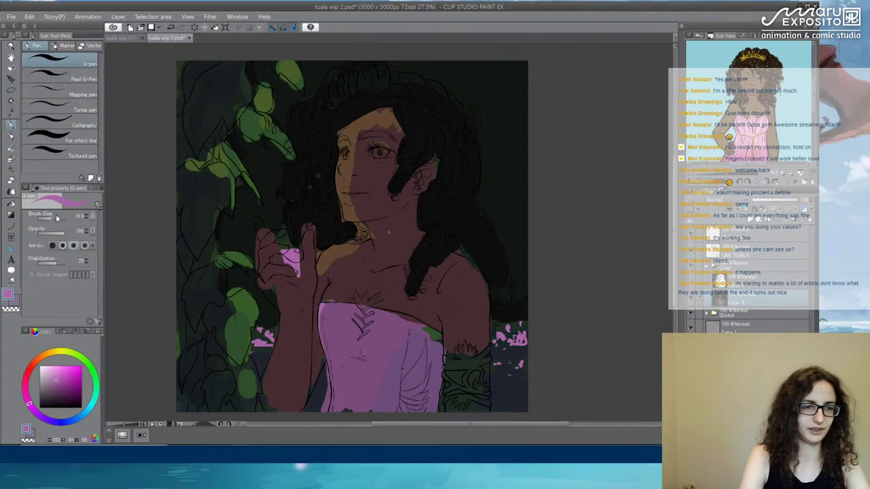
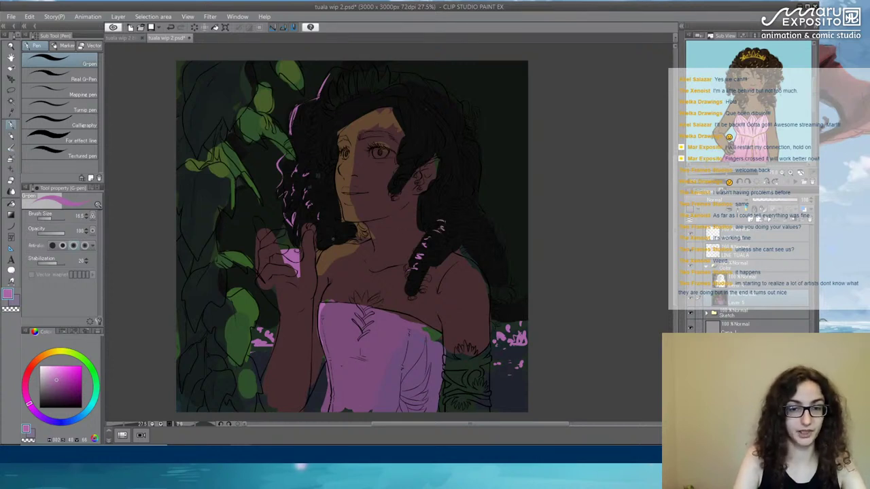
Sample the dark background green and paint it over the upper part of the pink flower held in the hand.
{"action": "left_click", "coordinate": [277, 220], "text": "alt"}
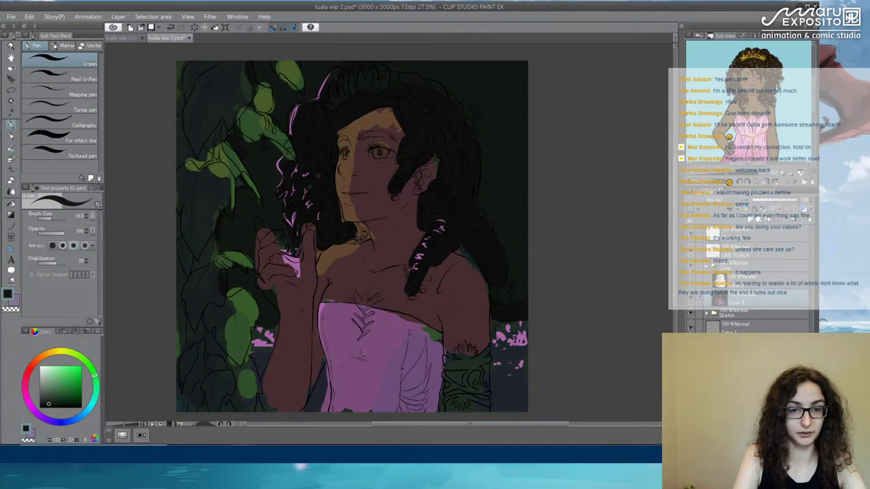
{"action": "left_click", "coordinate": [56, 219]}
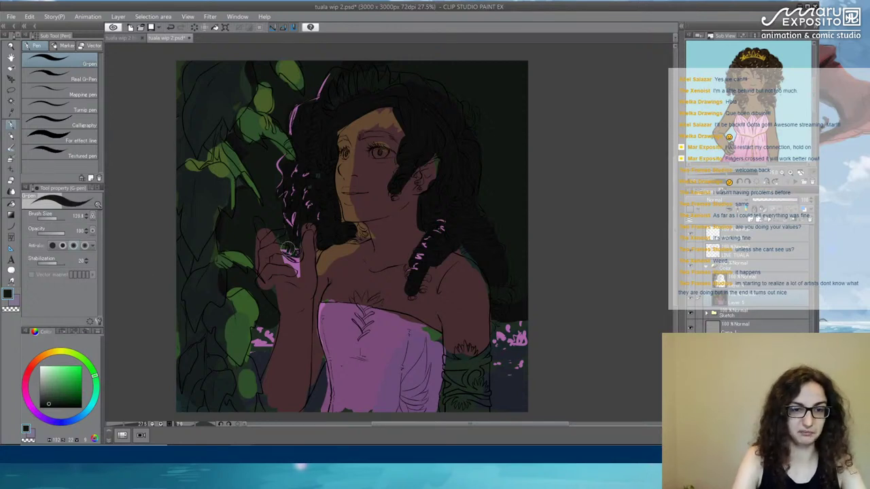
{"action": "left_click_drag", "start_coordinate": [288, 249], "coordinate": [290, 255]}
Sample the golden lit skin tone from the face and paint the raised fingertip with it.
{"action": "left_click", "coordinate": [330, 229], "text": "alt"}
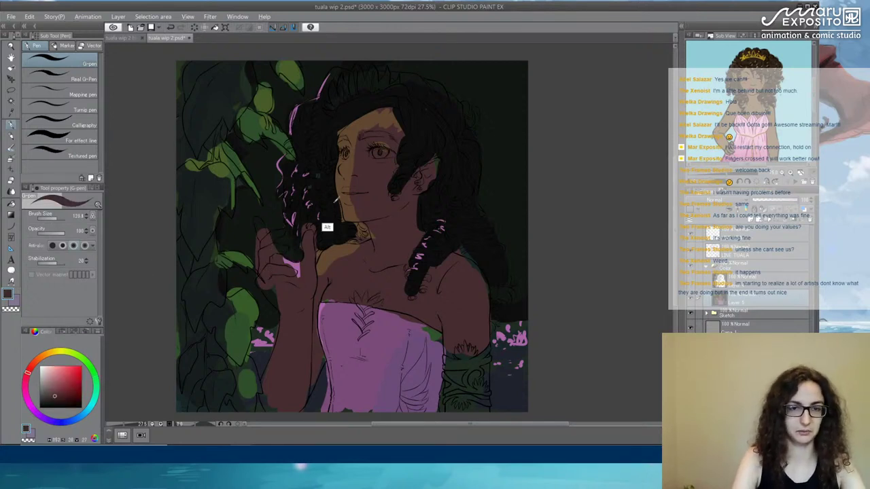
{"action": "left_click", "coordinate": [341, 202], "text": "alt"}
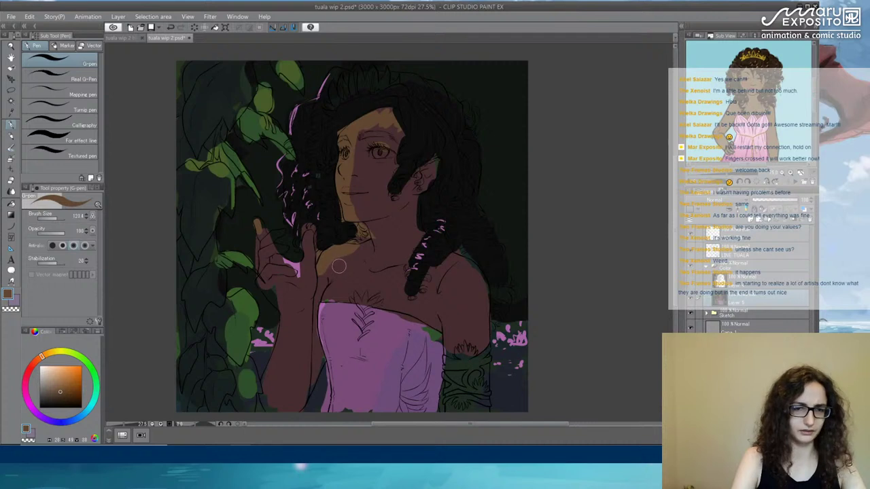
{"action": "key", "text": "alt"}
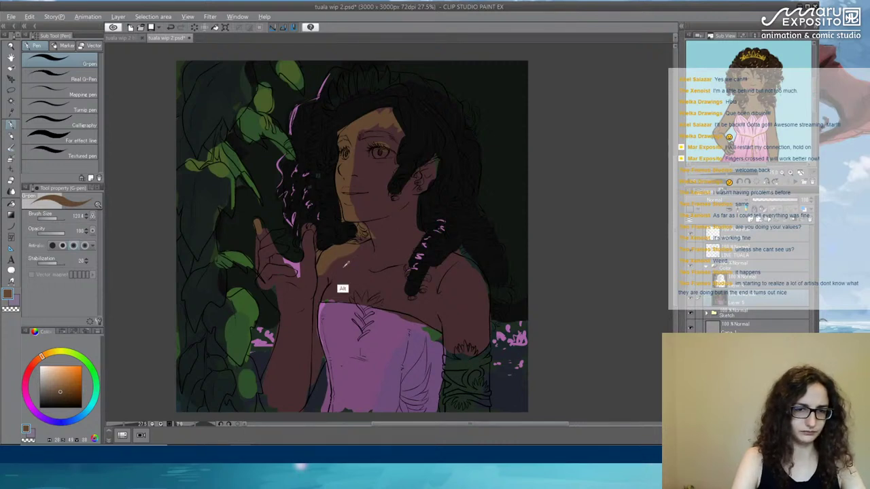
Build an intermediate colour palette from the lit skin, shadow skin and dress pink, and pick a warm reddish brown from the mix.
{"action": "left_click", "coordinate": [59, 332]}
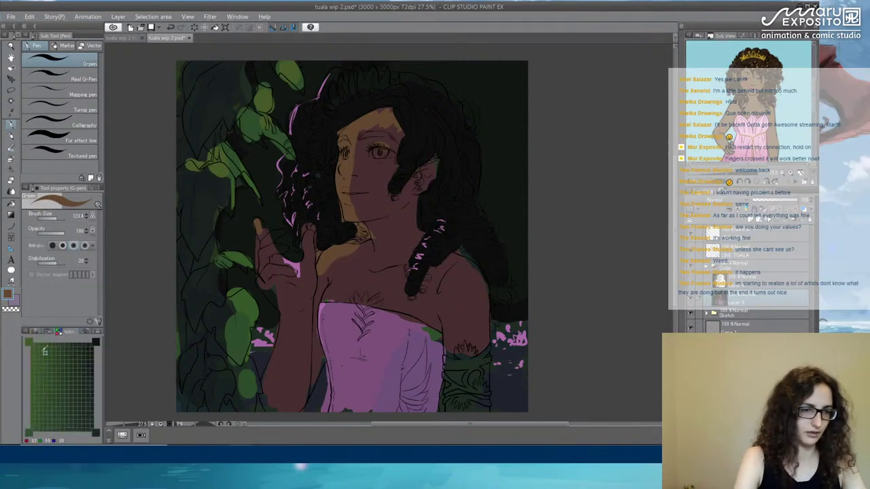
{"action": "left_click", "coordinate": [350, 282], "text": "alt"}
{"action": "left_click", "coordinate": [28, 433]}
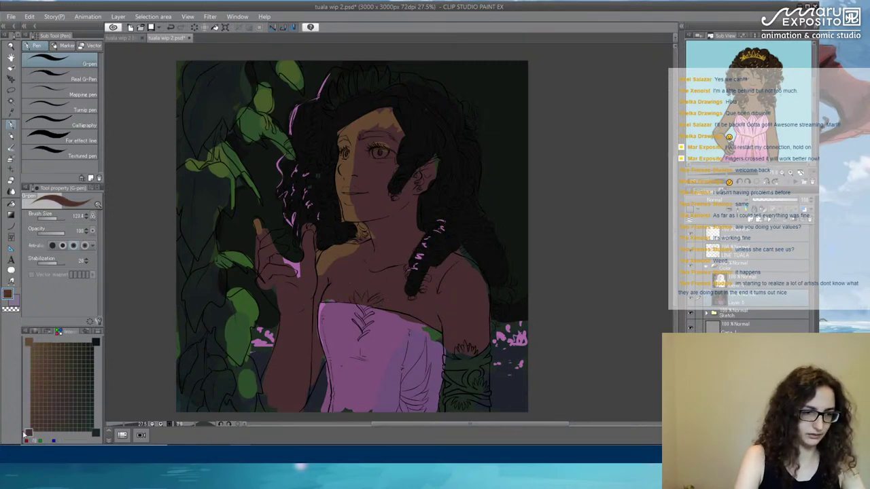
{"action": "left_click", "coordinate": [334, 333], "text": "alt"}
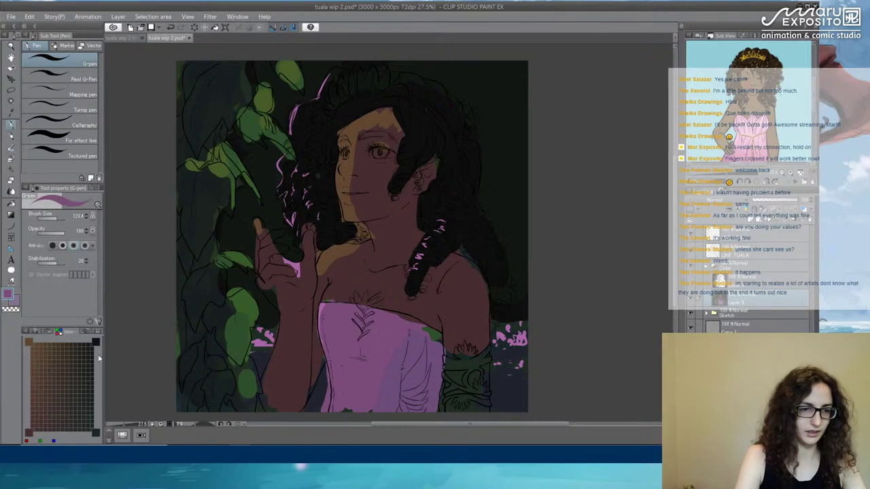
{"action": "left_click", "coordinate": [96, 342]}
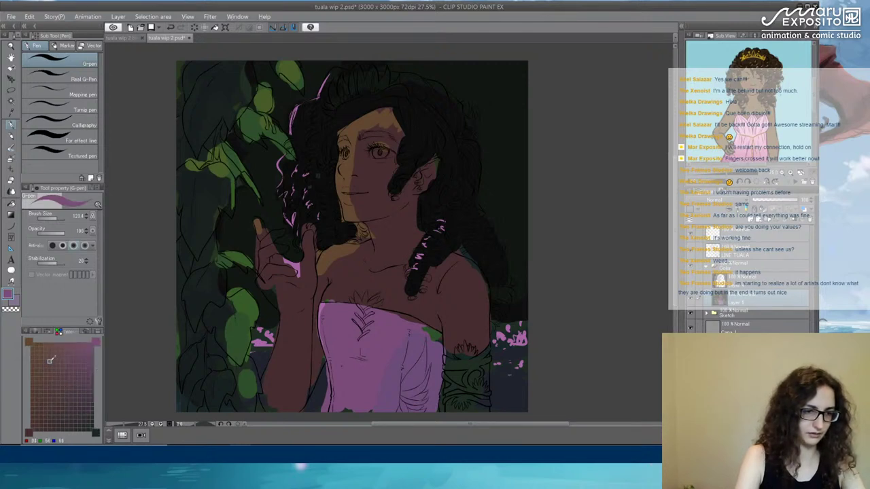
{"action": "left_click", "coordinate": [50, 360]}
Repaint the lit skin on the shoulder, face, raised hand and forearm with the mixed reddish brown.
{"action": "left_click_drag", "start_coordinate": [329, 258], "coordinate": [354, 248]}
{"action": "mouse_move", "coordinate": [343, 189]}
{"action": "left_mouse_down"}
{"action": "mouse_move", "coordinate": [348, 134]}
{"action": "mouse_move", "coordinate": [380, 116]}
{"action": "left_mouse_up"}
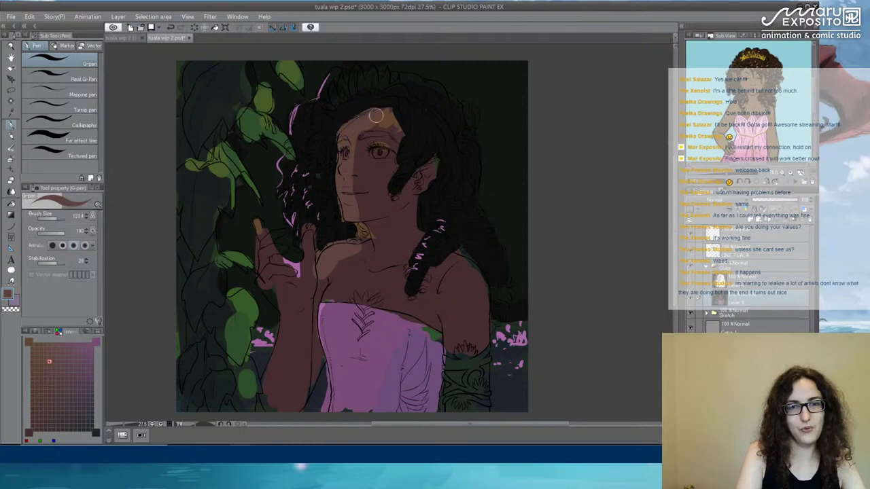
{"action": "mouse_move", "coordinate": [267, 261]}
{"action": "left_mouse_down"}
{"action": "mouse_move", "coordinate": [261, 231]}
{"action": "mouse_move", "coordinate": [281, 340]}
{"action": "mouse_move", "coordinate": [277, 324]}
{"action": "mouse_move", "coordinate": [280, 344]}
{"action": "mouse_move", "coordinate": [264, 377]}
{"action": "left_mouse_up"}
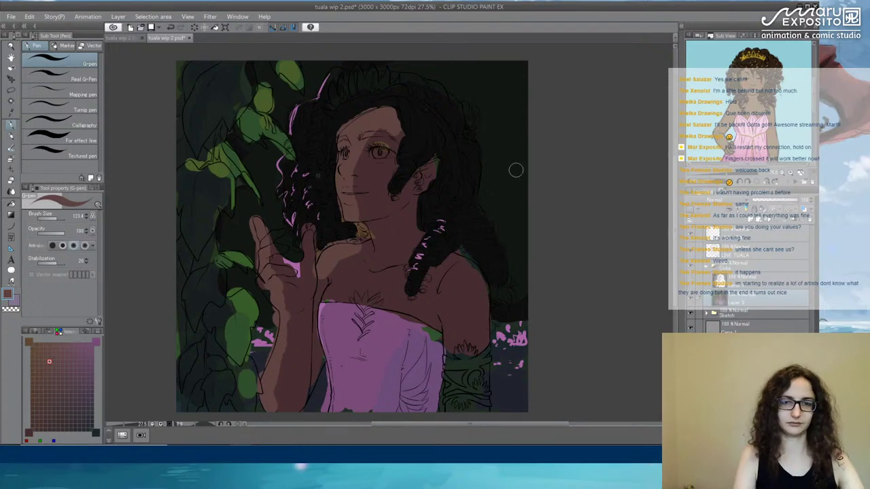
Fill the hair behind the shoulder with sampled near-black and cover the green armband area with the shadow skin tone.
{"action": "left_click", "coordinate": [452, 273], "text": "alt"}
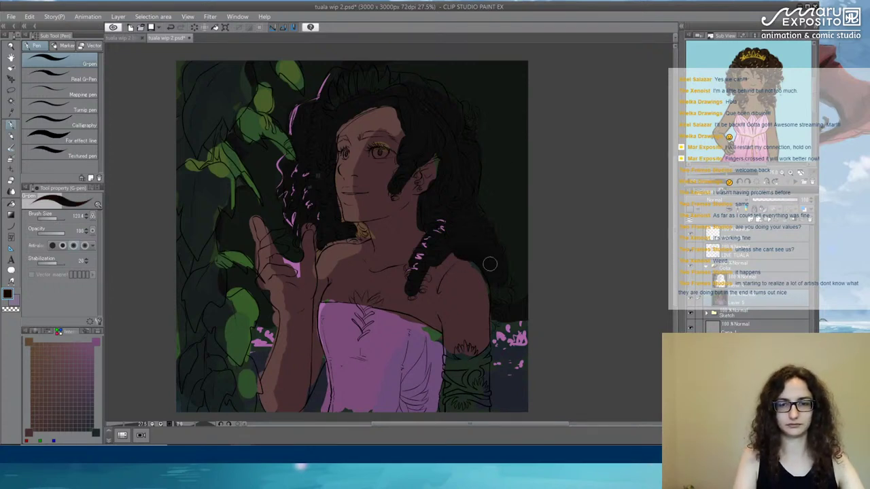
{"action": "mouse_move", "coordinate": [464, 337]}
{"action": "left_mouse_down"}
{"action": "mouse_move", "coordinate": [449, 413]}
{"action": "mouse_move", "coordinate": [454, 366]}
{"action": "mouse_move", "coordinate": [477, 332]}
{"action": "mouse_move", "coordinate": [479, 401]}
{"action": "left_mouse_up"}
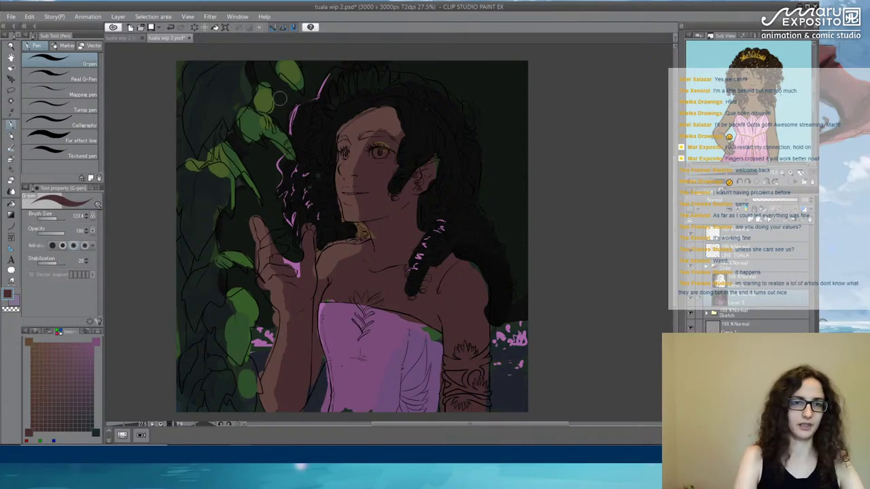
Brighten a sampled leaf green to yellow-green, paint the front of the tiara, and add fine highlights to the upper leaves.
{"action": "left_click", "coordinate": [291, 85], "text": "alt"}
{"action": "left_click", "coordinate": [34, 331]}
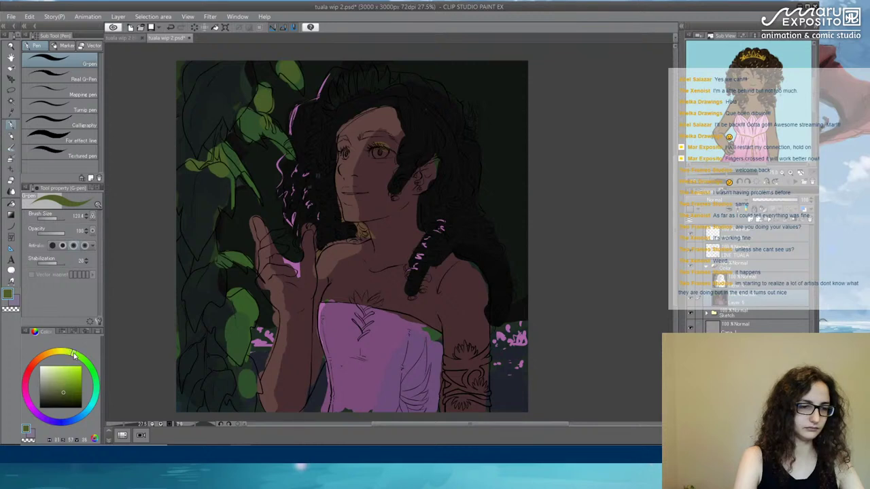
{"action": "left_click", "coordinate": [64, 376]}
{"action": "mouse_move", "coordinate": [332, 90]}
{"action": "left_mouse_down"}
{"action": "mouse_move", "coordinate": [329, 101]}
{"action": "mouse_move", "coordinate": [351, 76]}
{"action": "left_mouse_up"}
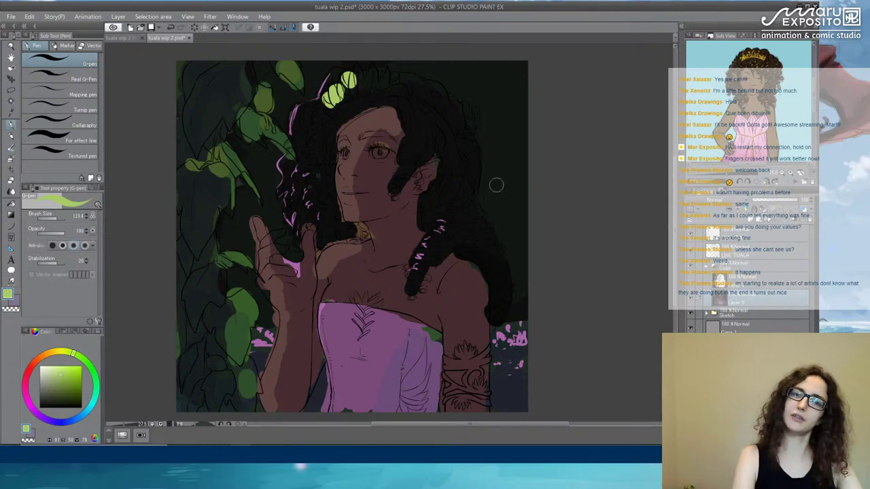
{"action": "left_click", "coordinate": [49, 218]}
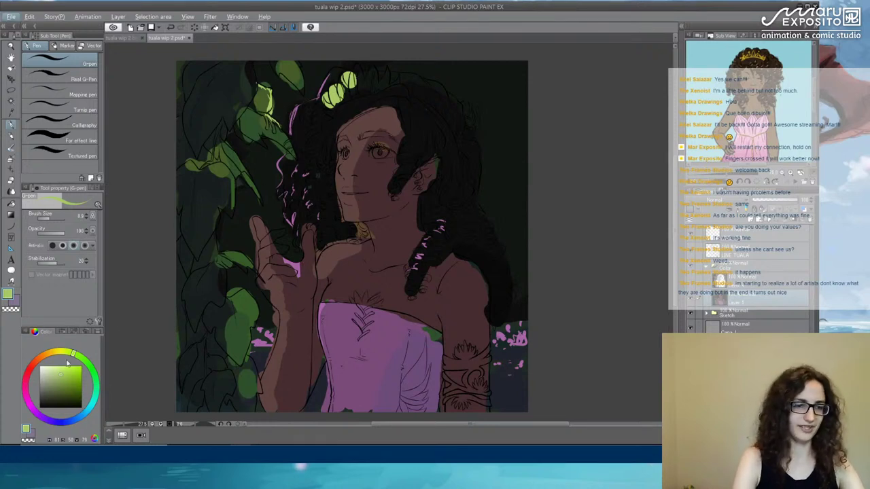
Switch to a golden yellow with a larger brush and fill the whole tiara and the first parts of the armband.
{"action": "left_click", "coordinate": [55, 357]}
{"action": "left_click", "coordinate": [64, 385]}
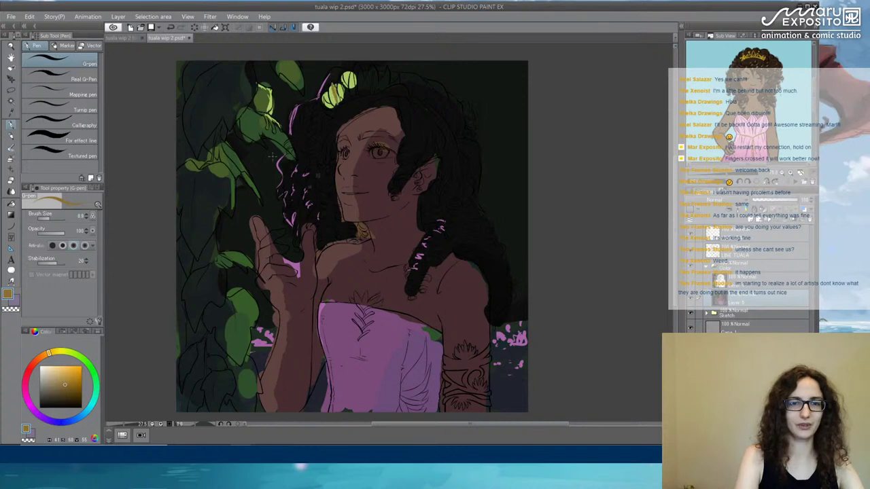
{"action": "left_click", "coordinate": [59, 219]}
{"action": "mouse_move", "coordinate": [332, 92]}
{"action": "left_mouse_down"}
{"action": "mouse_move", "coordinate": [378, 82]}
{"action": "mouse_move", "coordinate": [325, 103]}
{"action": "left_mouse_up"}
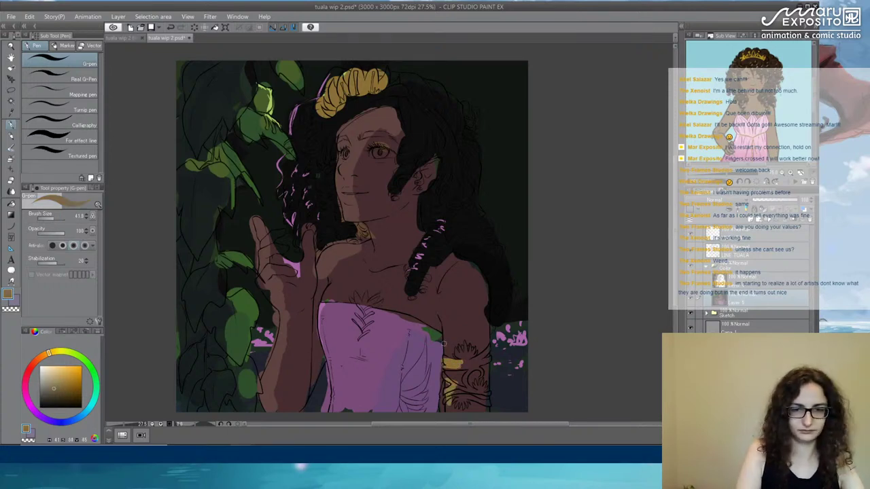
Paint the rest of the armband's upper band in a more orange gold and undo the last stroke after darkening the colour.
{"action": "left_click", "coordinate": [43, 352]}
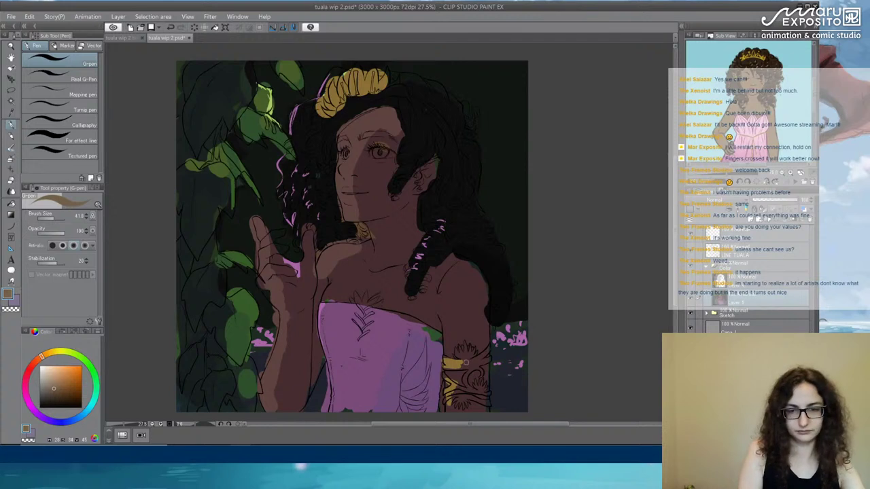
{"action": "mouse_move", "coordinate": [466, 362]}
{"action": "left_mouse_down"}
{"action": "mouse_move", "coordinate": [479, 355]}
{"action": "mouse_move", "coordinate": [462, 370]}
{"action": "mouse_move", "coordinate": [466, 384]}
{"action": "mouse_move", "coordinate": [448, 366]}
{"action": "mouse_move", "coordinate": [484, 359]}
{"action": "left_mouse_up"}
{"action": "left_click", "coordinate": [54, 398]}
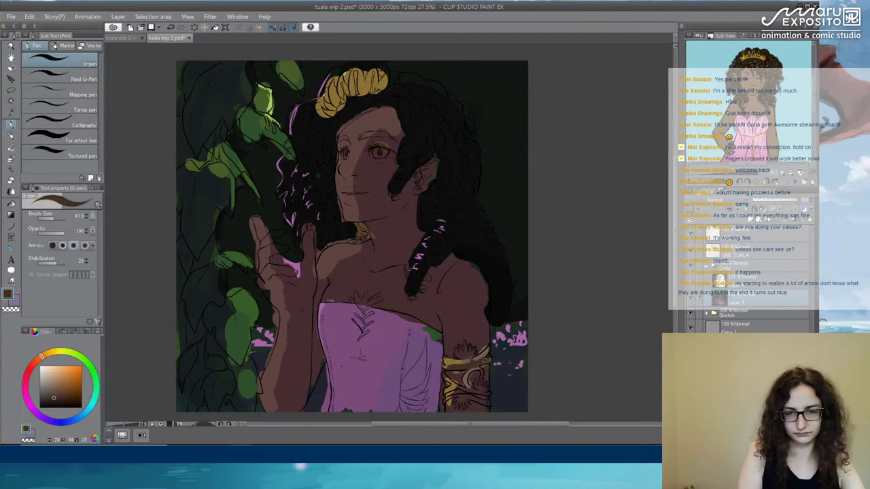
{"action": "key", "text": "ctrl+z"}
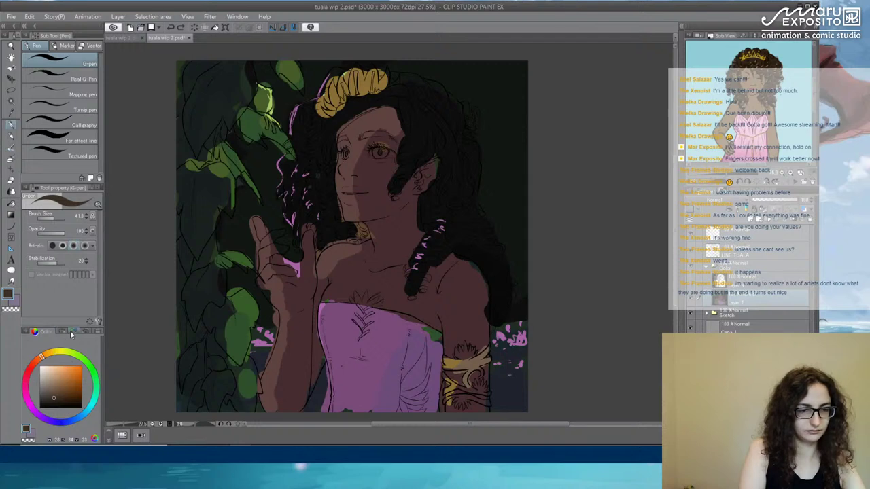
Lower the brush opacity to 52 and shade the armband and tiara's lower edge with sampled brown, undoing a test stroke on the background.
{"action": "left_click", "coordinate": [53, 233]}
{"action": "left_click", "coordinate": [468, 365], "text": "alt"}
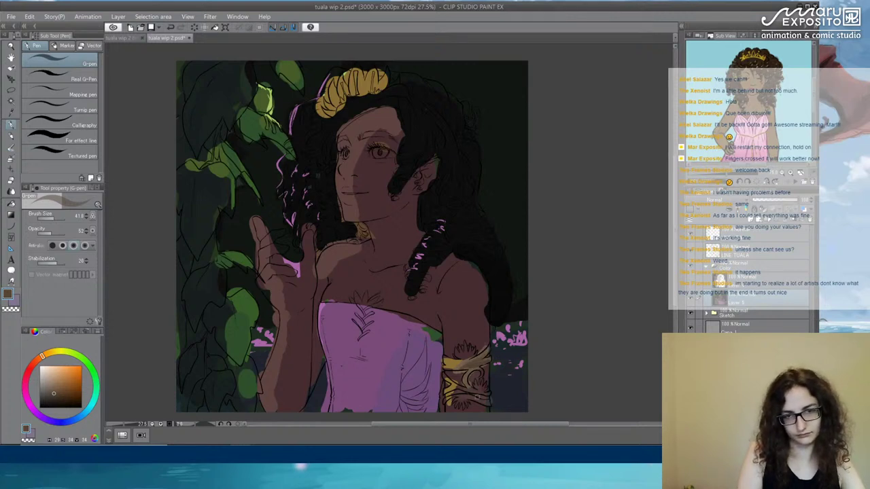
{"action": "mouse_move", "coordinate": [343, 102]}
{"action": "left_mouse_down"}
{"action": "mouse_move", "coordinate": [360, 85]}
{"action": "mouse_move", "coordinate": [384, 85]}
{"action": "left_mouse_up"}
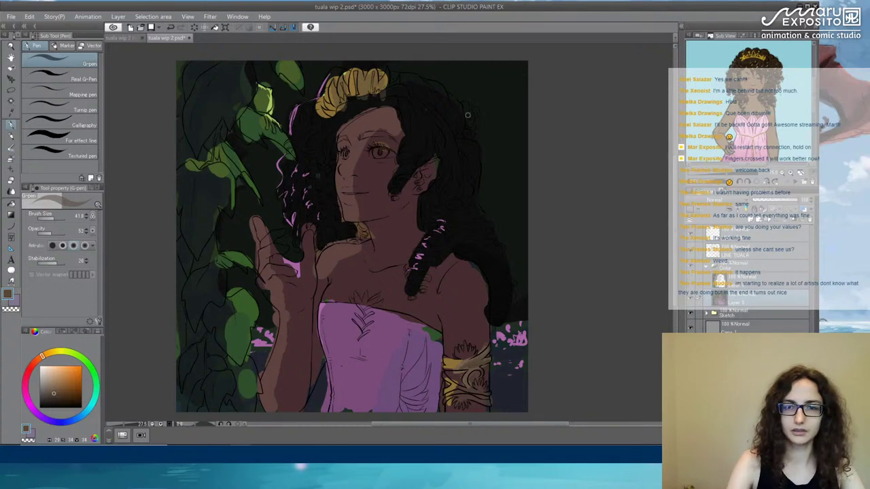
{"action": "left_click_drag", "start_coordinate": [513, 98], "coordinate": [517, 187]}
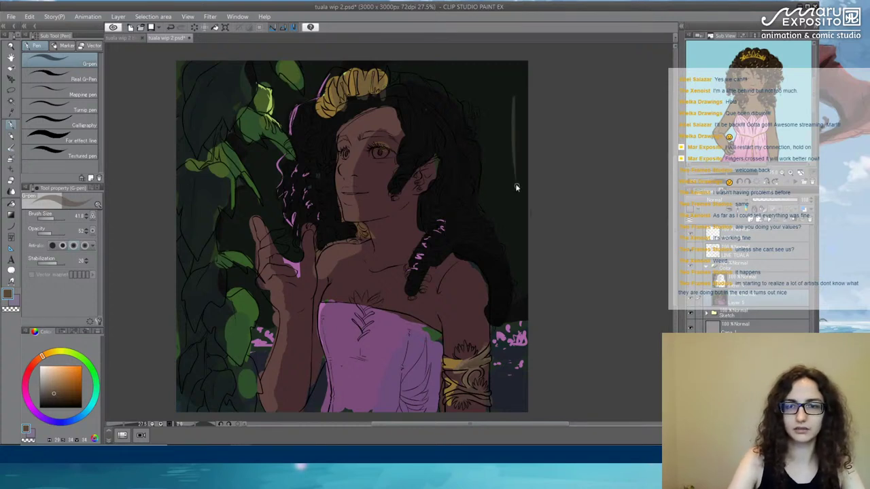
{"action": "key", "text": "ctrl+z"}
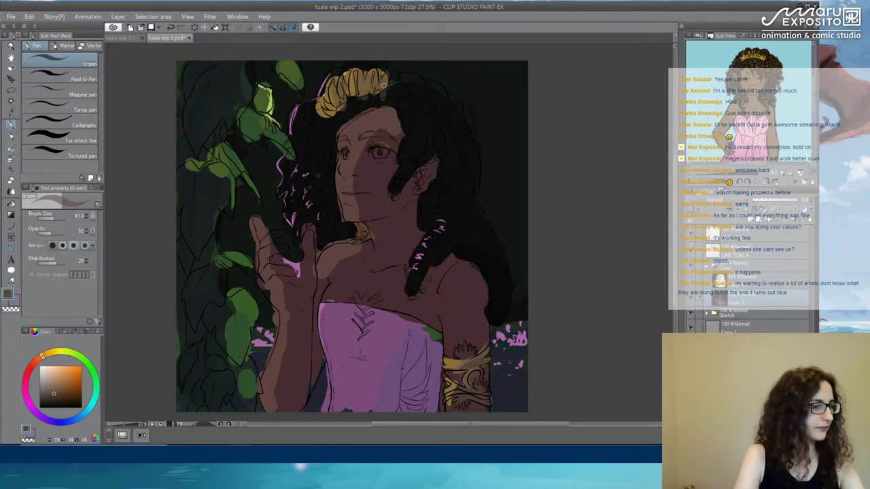
Save the painting under its current file name.
{"action": "left_click", "coordinate": [13, 18]}
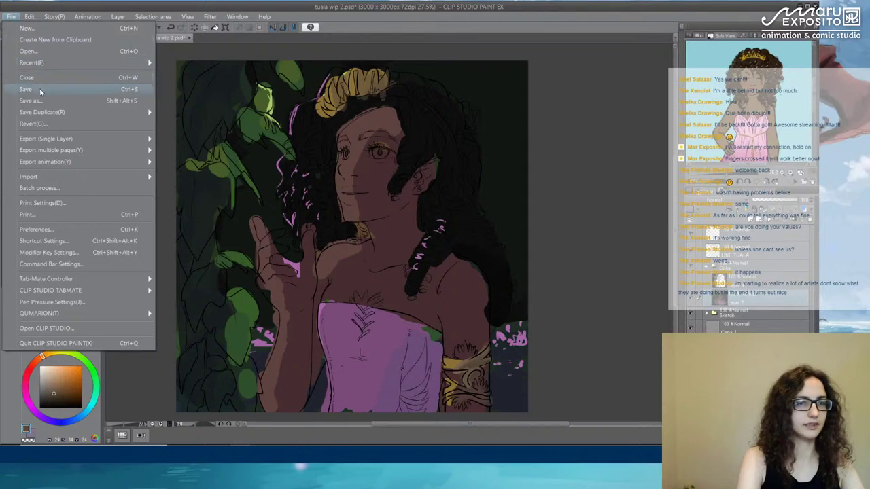
{"action": "left_click", "coordinate": [39, 91]}
{"action": "key", "text": "ctrl+s"}
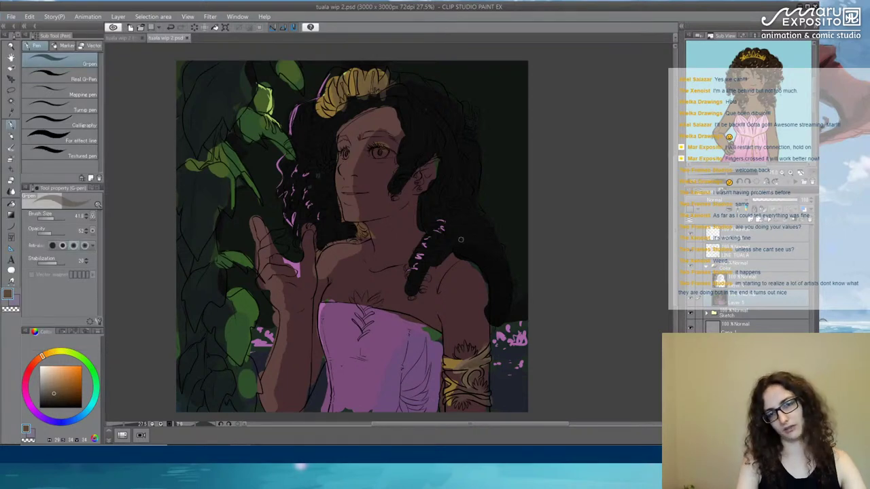
Desaturate the sampled dress pink and glaze it over the bodice with an enlarged brush, covering the green patch at its upper corner.
{"action": "left_click_drag", "start_coordinate": [462, 254], "coordinate": [438, 252]}
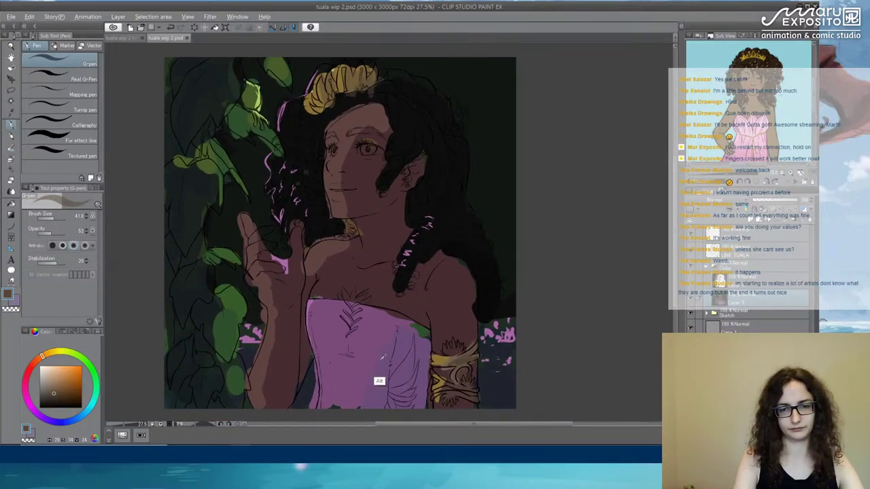
{"action": "left_click", "coordinate": [369, 361], "text": "alt"}
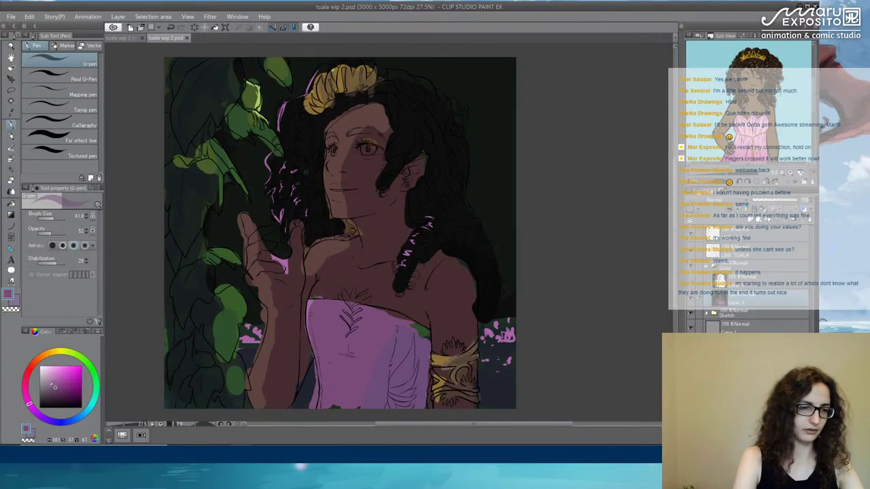
{"action": "left_click", "coordinate": [47, 386]}
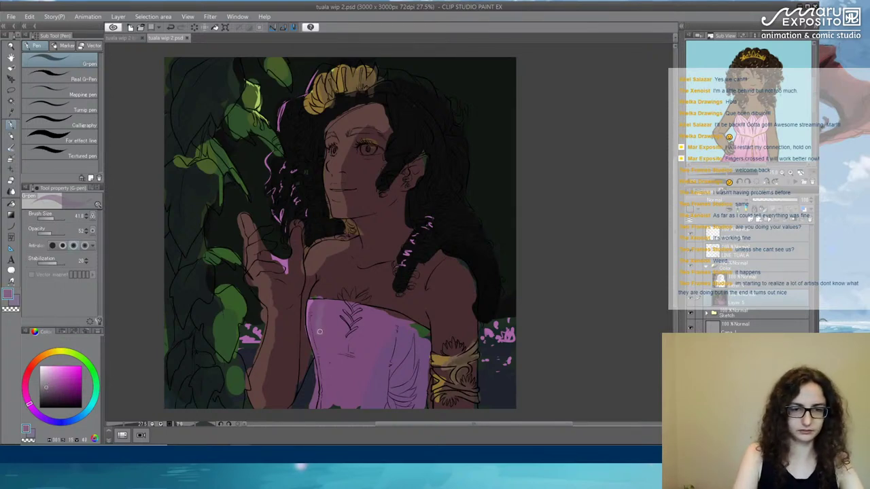
{"action": "left_click_drag", "start_coordinate": [349, 322], "coordinate": [315, 350]}
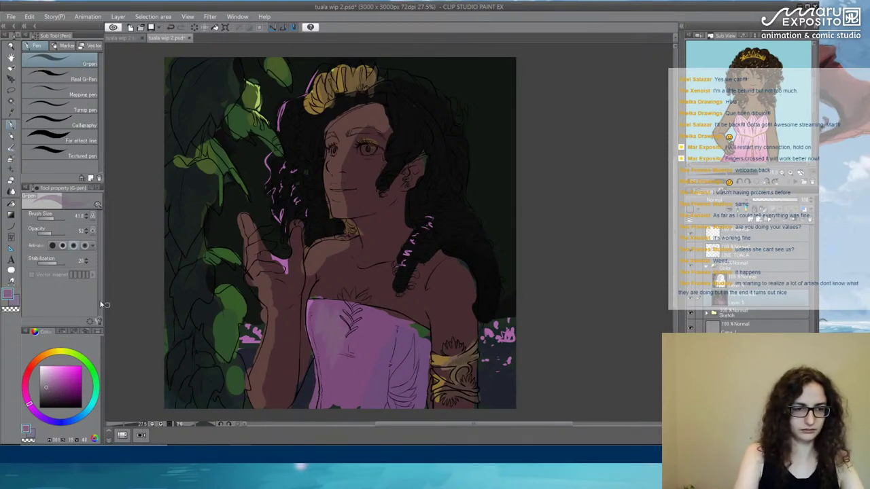
{"action": "left_click", "coordinate": [56, 217]}
{"action": "mouse_move", "coordinate": [338, 302]}
{"action": "left_mouse_down"}
{"action": "mouse_move", "coordinate": [361, 315]}
{"action": "mouse_move", "coordinate": [333, 308]}
{"action": "mouse_move", "coordinate": [320, 319]}
{"action": "mouse_move", "coordinate": [333, 328]}
{"action": "mouse_move", "coordinate": [320, 415]}
{"action": "mouse_move", "coordinate": [339, 407]}
{"action": "mouse_move", "coordinate": [357, 350]}
{"action": "mouse_move", "coordinate": [332, 360]}
{"action": "mouse_move", "coordinate": [330, 392]}
{"action": "mouse_move", "coordinate": [322, 308]}
{"action": "mouse_move", "coordinate": [350, 321]}
{"action": "mouse_move", "coordinate": [385, 319]}
{"action": "mouse_move", "coordinate": [349, 396]}
{"action": "mouse_move", "coordinate": [378, 327]}
{"action": "mouse_move", "coordinate": [434, 332]}
{"action": "mouse_move", "coordinate": [394, 360]}
{"action": "mouse_move", "coordinate": [421, 334]}
{"action": "left_mouse_up"}
Shift the sampled dress shadow colour to a bluer violet, raise the brush opacity to 89 and repaint the dress's shaded side.
{"action": "left_click", "coordinate": [377, 402], "text": "alt"}
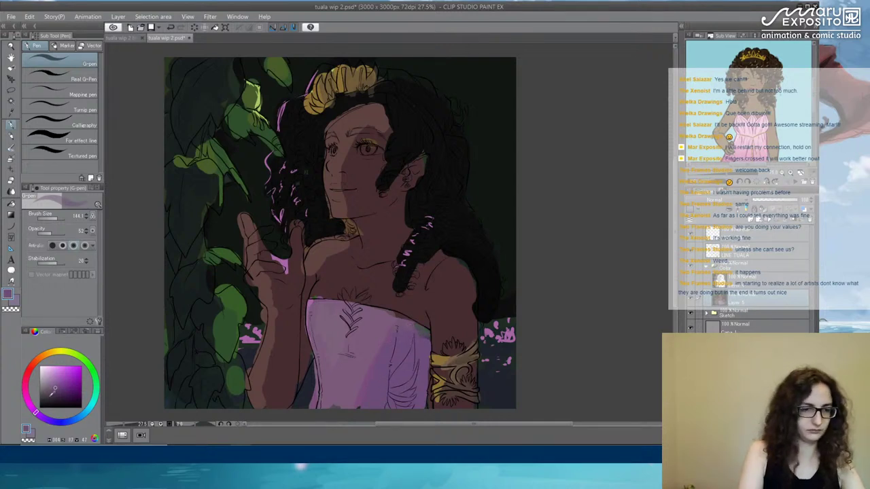
{"action": "left_click", "coordinate": [39, 416]}
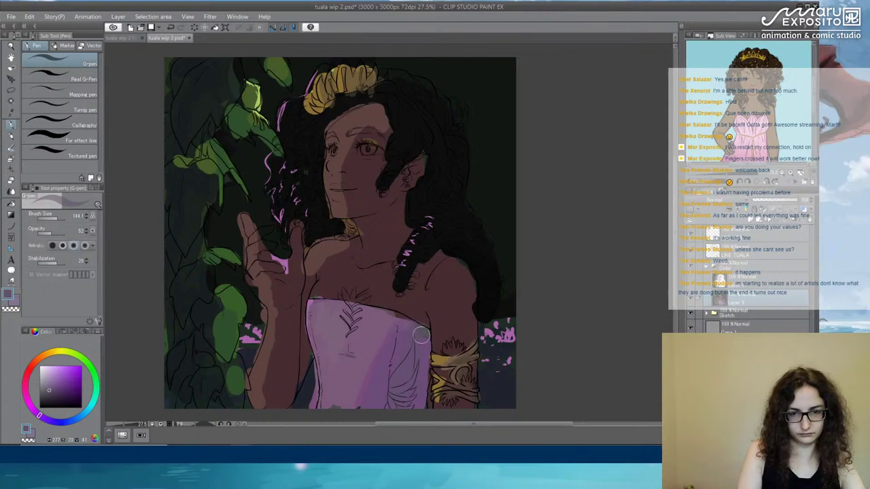
{"action": "left_click", "coordinate": [59, 234]}
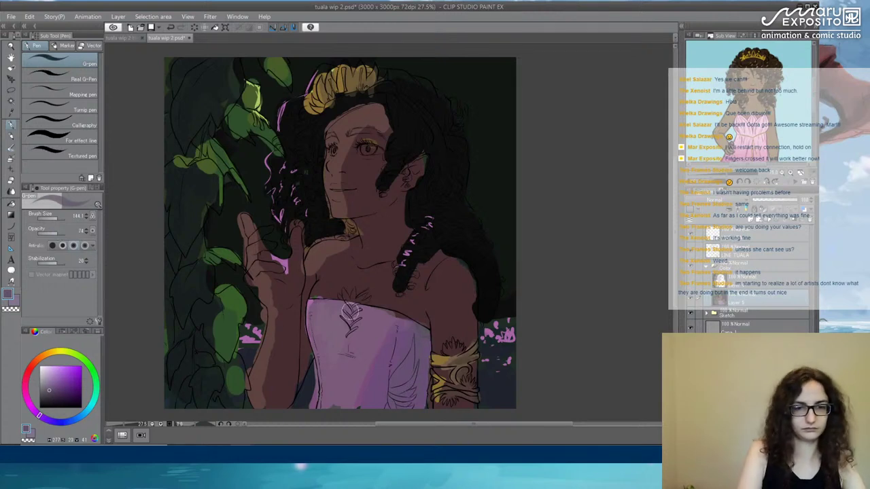
{"action": "left_click", "coordinate": [67, 233]}
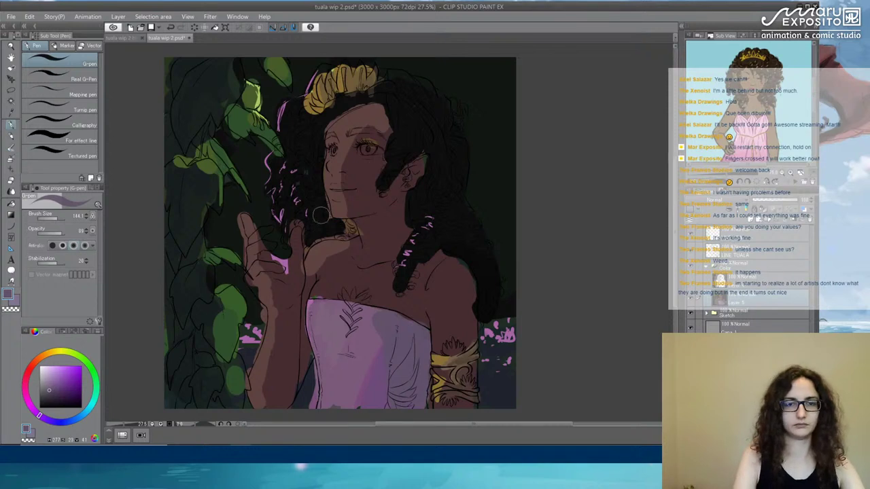
Mix a dark greyed brown from the sampled hair and skin colours and paint it over the hair behind the jaw and neck.
{"action": "left_click", "coordinate": [321, 246], "text": "alt"}
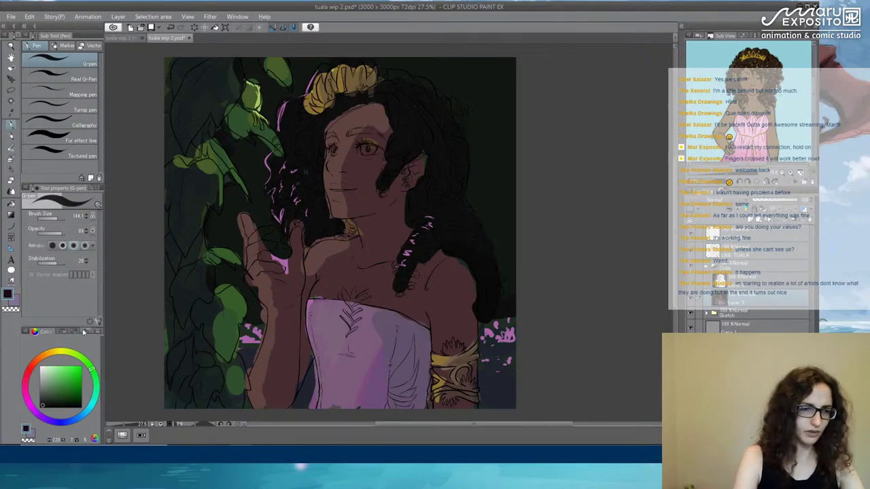
{"action": "left_click", "coordinate": [68, 331]}
{"action": "left_click", "coordinate": [30, 432]}
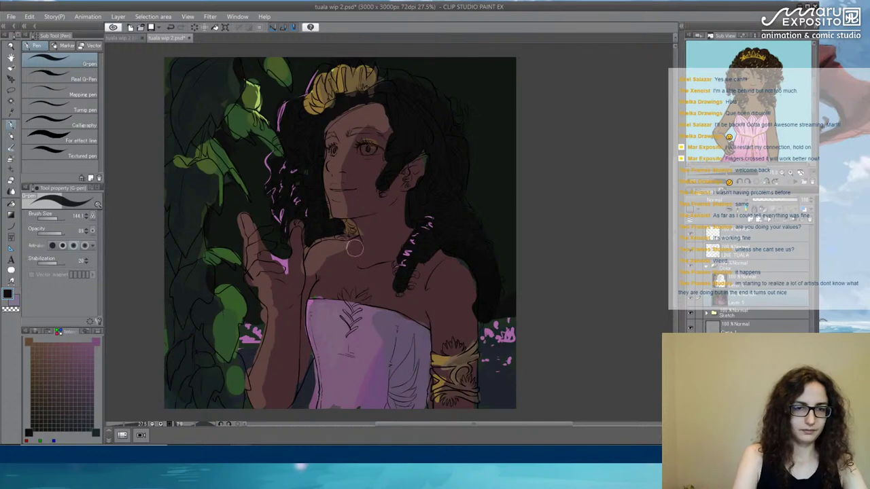
{"action": "left_click", "coordinate": [338, 283], "text": "alt"}
{"action": "left_click", "coordinate": [29, 343]}
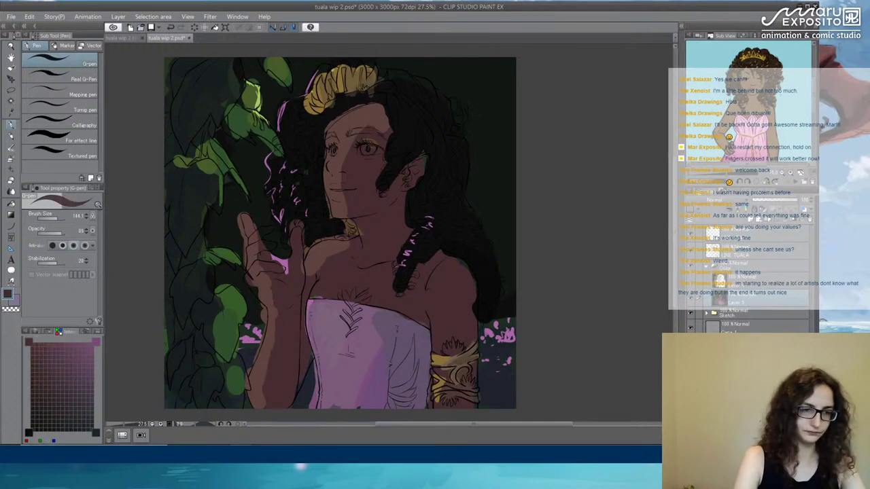
{"action": "left_click", "coordinate": [32, 382]}
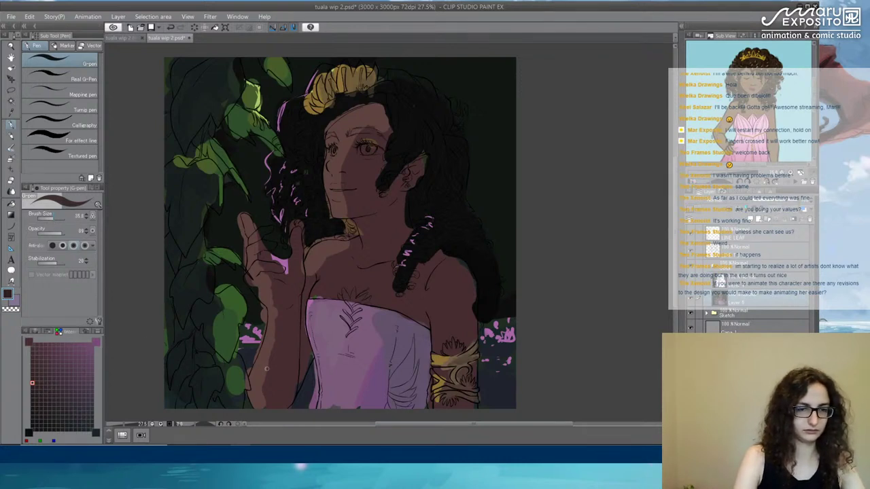
{"action": "left_click", "coordinate": [96, 342]}
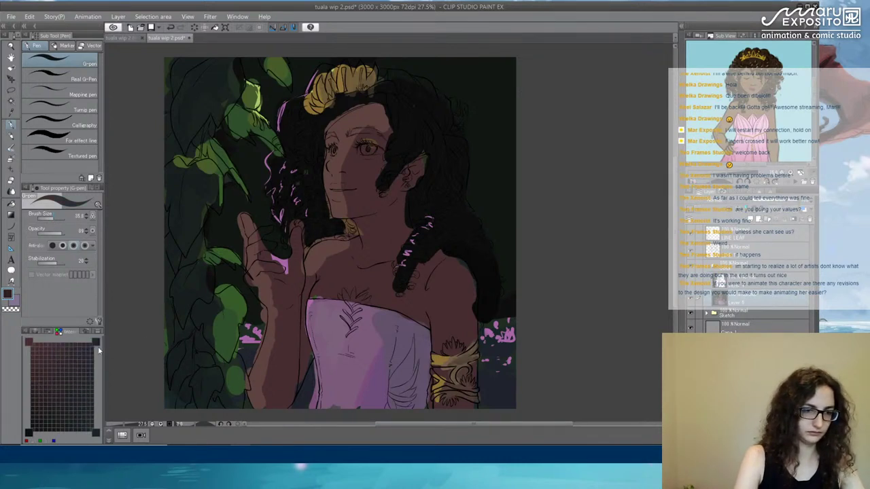
{"action": "left_click", "coordinate": [49, 367]}
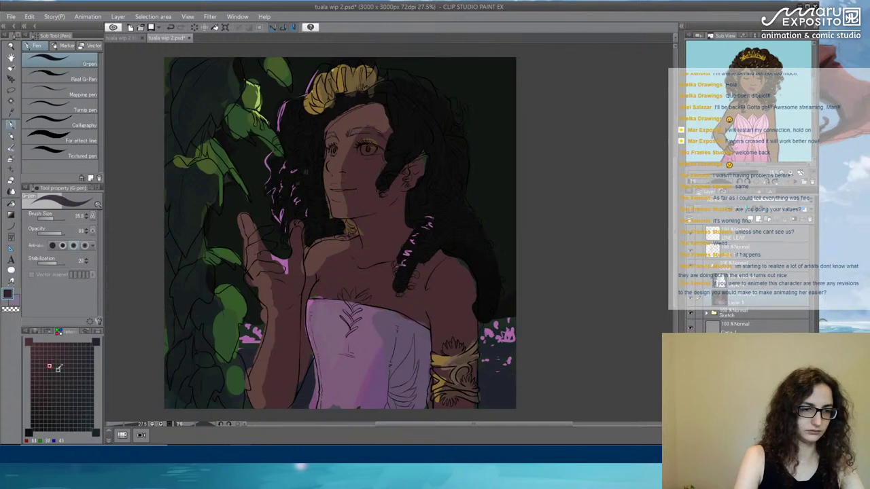
{"action": "mouse_move", "coordinate": [322, 236]}
{"action": "left_mouse_down"}
{"action": "mouse_move", "coordinate": [316, 203]}
{"action": "mouse_move", "coordinate": [318, 230]}
{"action": "left_mouse_up"}
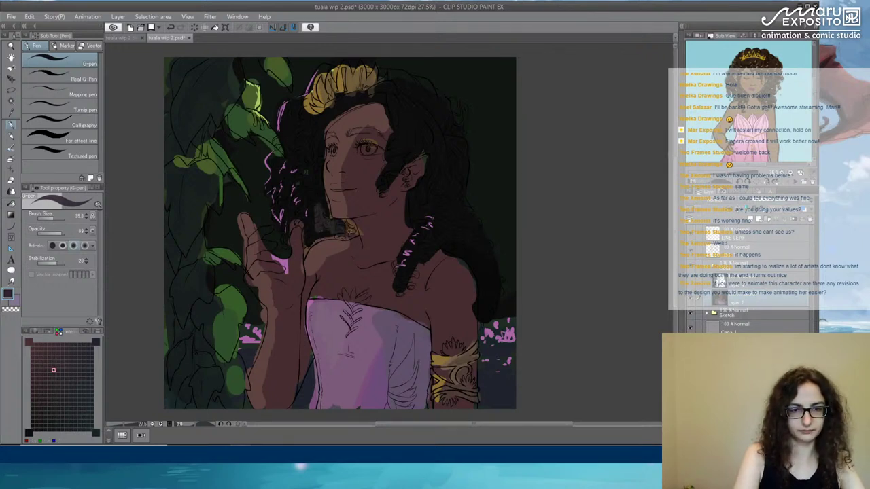
{"action": "mouse_move", "coordinate": [323, 222]}
{"action": "left_mouse_down"}
{"action": "mouse_move", "coordinate": [303, 198]}
{"action": "mouse_move", "coordinate": [312, 170]}
{"action": "mouse_move", "coordinate": [299, 107]}
{"action": "mouse_move", "coordinate": [277, 171]}
{"action": "mouse_move", "coordinate": [278, 221]}
{"action": "left_mouse_up"}
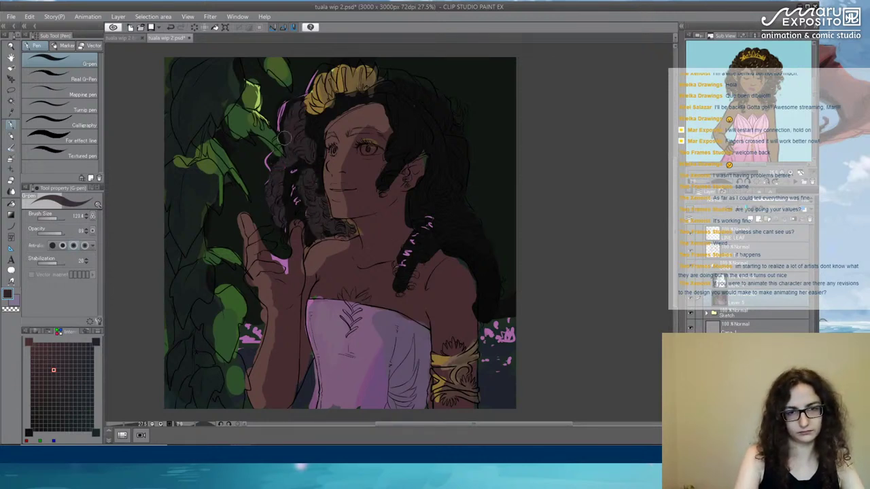
Try the greyed brown on the curls framing the face and ear, and undo those strokes.
{"action": "mouse_move", "coordinate": [399, 134]}
{"action": "left_mouse_down"}
{"action": "mouse_move", "coordinate": [383, 185]}
{"action": "mouse_move", "coordinate": [421, 238]}
{"action": "mouse_move", "coordinate": [408, 268]}
{"action": "mouse_move", "coordinate": [434, 157]}
{"action": "left_mouse_up"}
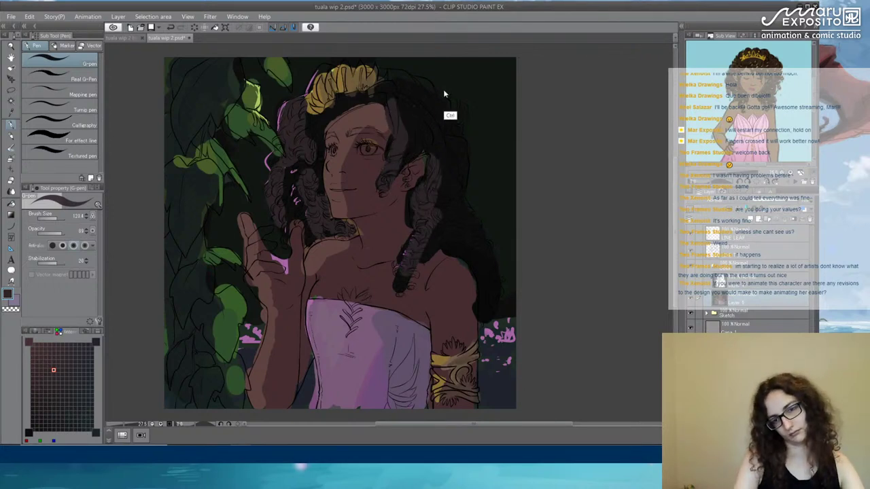
{"action": "key", "text": "ctrl+z"}
{"action": "key", "text": "ctrl+z"}
{"action": "key", "text": "ctrl+z"}
{"action": "key", "text": "ctrl+z"}
{"action": "key", "text": "ctrl+z"}
{"action": "key", "text": "ctrl+z"}
{"action": "key", "text": "ctrl+z"}
{"action": "key", "text": "ctrl+z"}
{"action": "key", "text": "ctrl+z"}
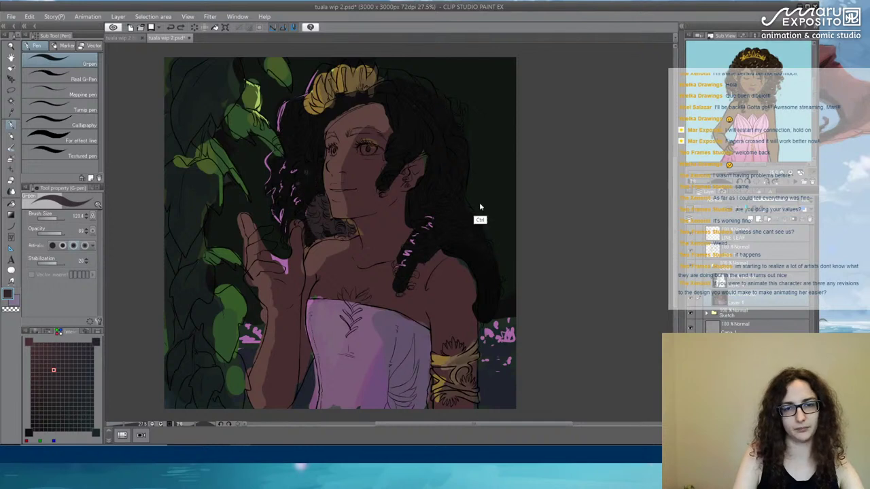
Paint the greyed brown over the back hair mass and cover the pink stroke on the front hair edge with sampled black.
{"action": "mouse_move", "coordinate": [460, 235]}
{"action": "left_mouse_down"}
{"action": "mouse_move", "coordinate": [489, 308]}
{"action": "mouse_move", "coordinate": [454, 185]}
{"action": "mouse_move", "coordinate": [463, 165]}
{"action": "mouse_move", "coordinate": [426, 100]}
{"action": "mouse_move", "coordinate": [410, 90]}
{"action": "mouse_move", "coordinate": [416, 124]}
{"action": "mouse_move", "coordinate": [410, 98]}
{"action": "left_mouse_up"}
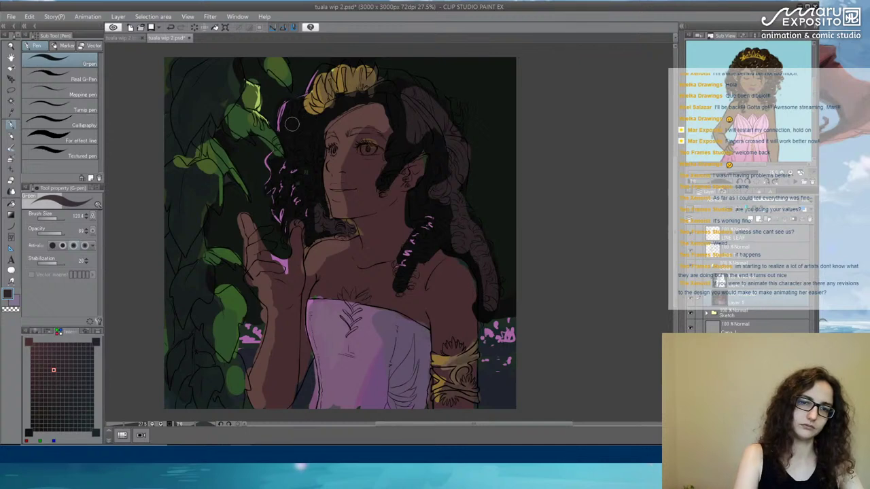
{"action": "left_click", "coordinate": [283, 144], "text": "alt"}
{"action": "mouse_move", "coordinate": [286, 112]}
{"action": "left_mouse_down"}
{"action": "mouse_move", "coordinate": [286, 129]}
{"action": "mouse_move", "coordinate": [290, 107]}
{"action": "left_mouse_up"}
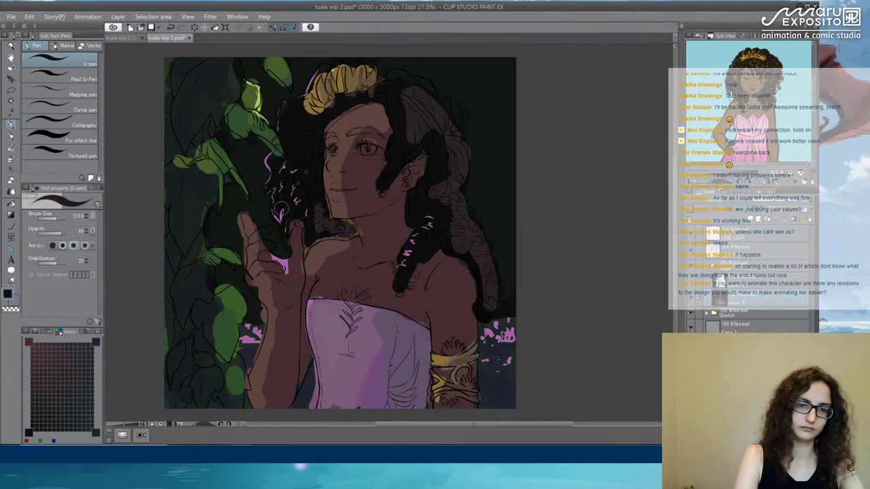
Lighten the sampled pink, reduce the brush size and paint pink petals along the front edge of the hair.
{"action": "left_click", "coordinate": [278, 242], "text": "alt"}
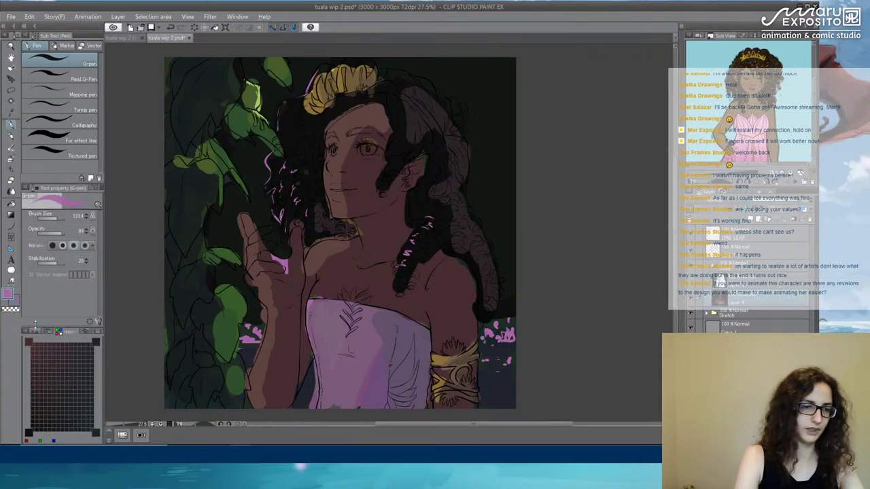
{"action": "left_click", "coordinate": [46, 330]}
{"action": "left_click", "coordinate": [34, 331]}
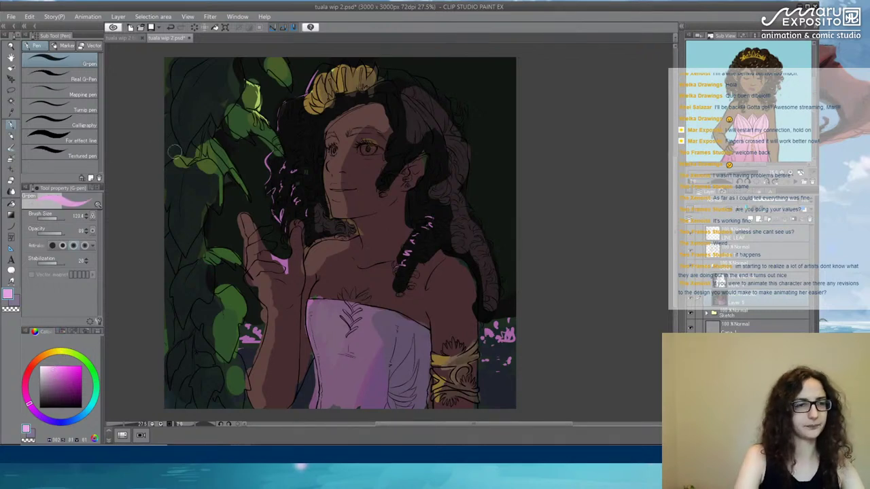
{"action": "left_click", "coordinate": [55, 218]}
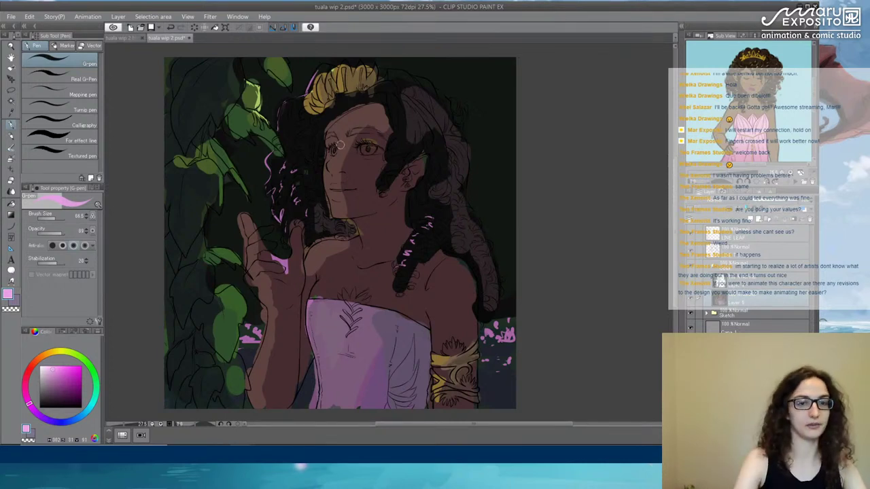
{"action": "mouse_move", "coordinate": [279, 145]}
{"action": "left_mouse_down"}
{"action": "mouse_move", "coordinate": [284, 105]}
{"action": "mouse_move", "coordinate": [295, 101]}
{"action": "left_mouse_up"}
{"action": "mouse_move", "coordinate": [270, 176]}
{"action": "left_mouse_down"}
{"action": "mouse_move", "coordinate": [291, 171]}
{"action": "mouse_move", "coordinate": [280, 214]}
{"action": "left_mouse_up"}
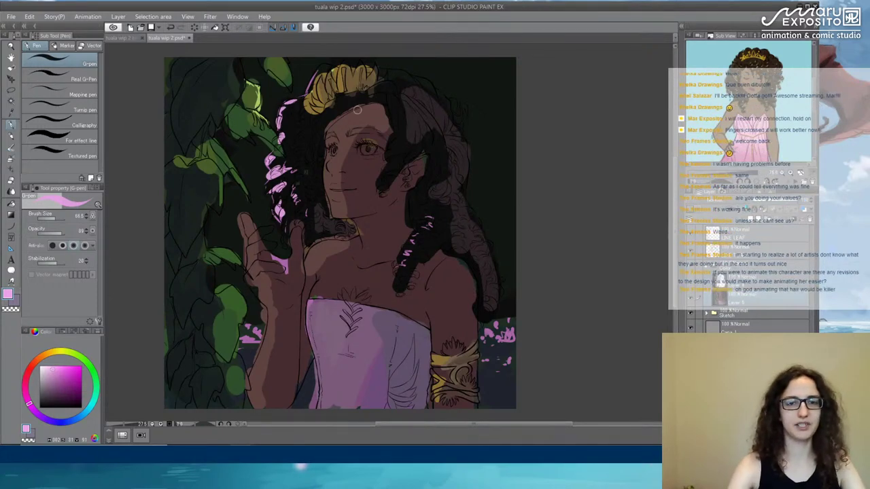
Paint thick dark eyebrows with the near-black sampled from the hair.
{"action": "scroll", "coordinate": [371, 139], "scroll_direction": "up", "scroll_amount": 4}
{"action": "scroll", "coordinate": [371, 136], "scroll_direction": "down", "scroll_amount": 3}
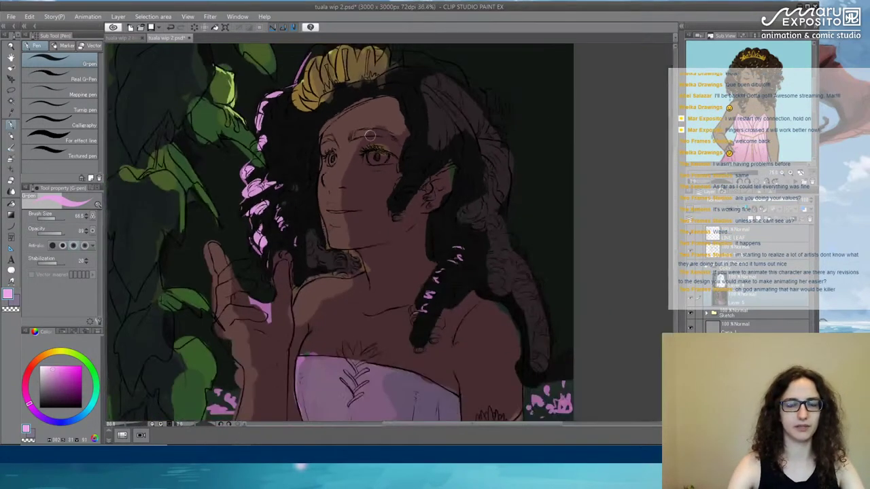
{"action": "left_click", "coordinate": [428, 156], "text": "alt"}
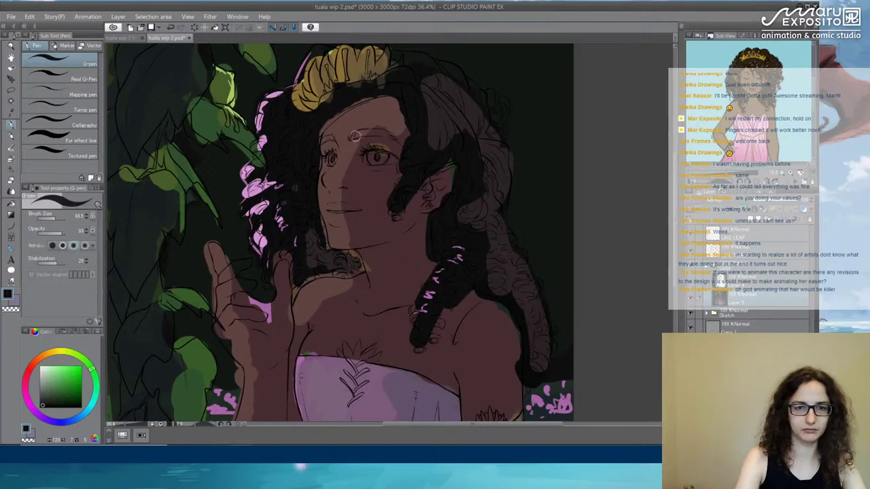
{"action": "mouse_move", "coordinate": [355, 137]}
{"action": "left_mouse_down"}
{"action": "mouse_move", "coordinate": [379, 131]}
{"action": "mouse_move", "coordinate": [358, 133]}
{"action": "mouse_move", "coordinate": [402, 146]}
{"action": "left_mouse_up"}
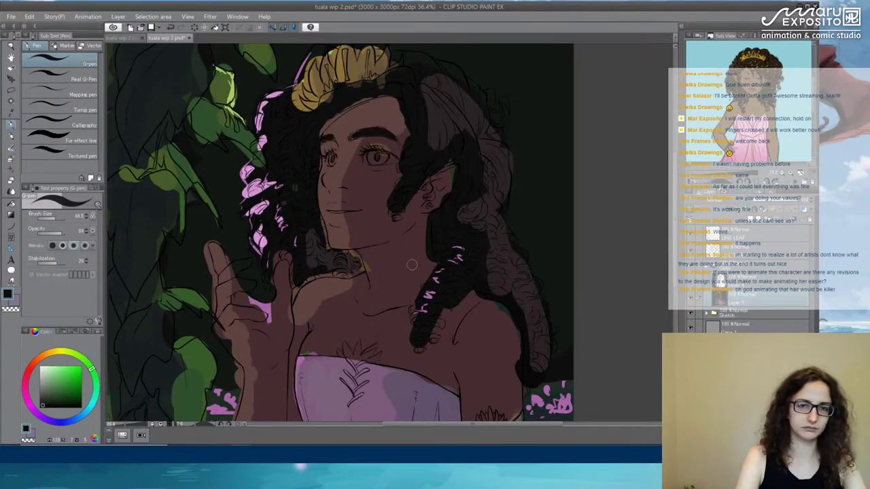
{"action": "left_click_drag", "start_coordinate": [438, 315], "coordinate": [548, 224]}
{"action": "scroll", "coordinate": [475, 238], "scroll_direction": "down", "scroll_amount": 2}
{"action": "scroll", "coordinate": [450, 239], "scroll_direction": "down", "scroll_amount": 2}
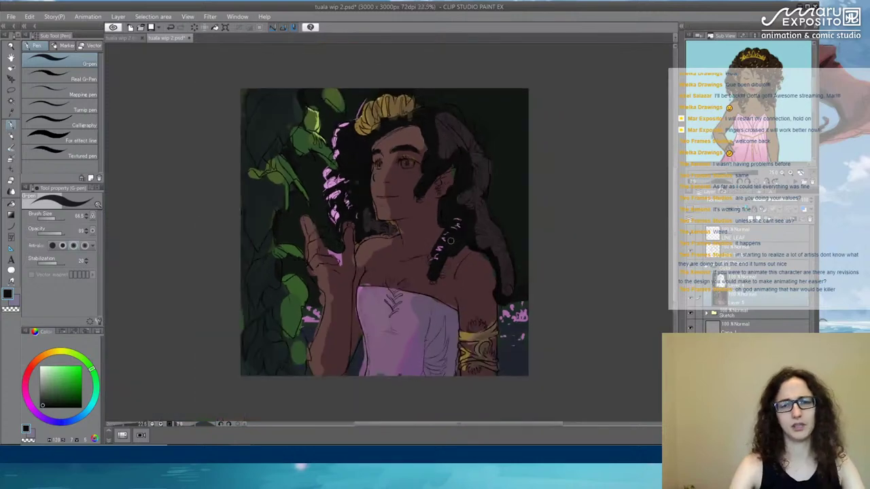
{"action": "scroll", "coordinate": [445, 229], "scroll_direction": "up", "scroll_amount": 2}
{"action": "scroll", "coordinate": [423, 194], "scroll_direction": "down", "scroll_amount": 4}
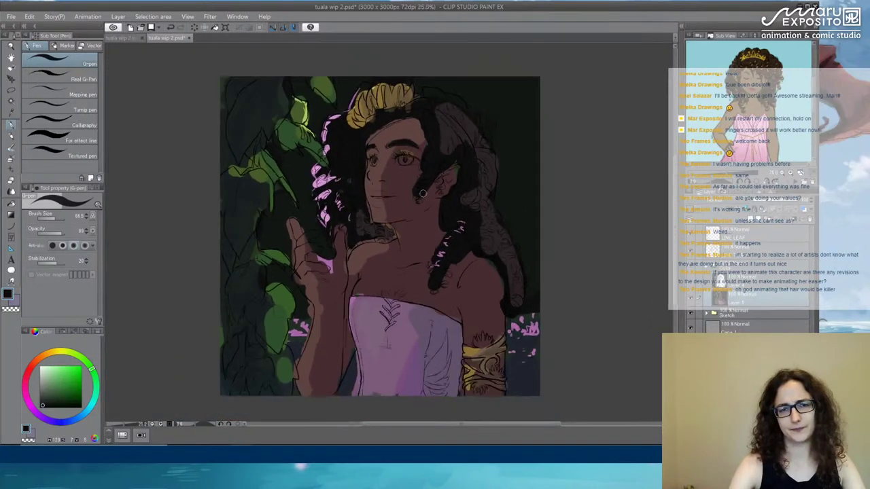
{"action": "scroll", "coordinate": [422, 194], "scroll_direction": "up", "scroll_amount": 2}
{"action": "scroll", "coordinate": [423, 193], "scroll_direction": "down", "scroll_amount": 1}
{"action": "scroll", "coordinate": [423, 194], "scroll_direction": "up", "scroll_amount": 1}
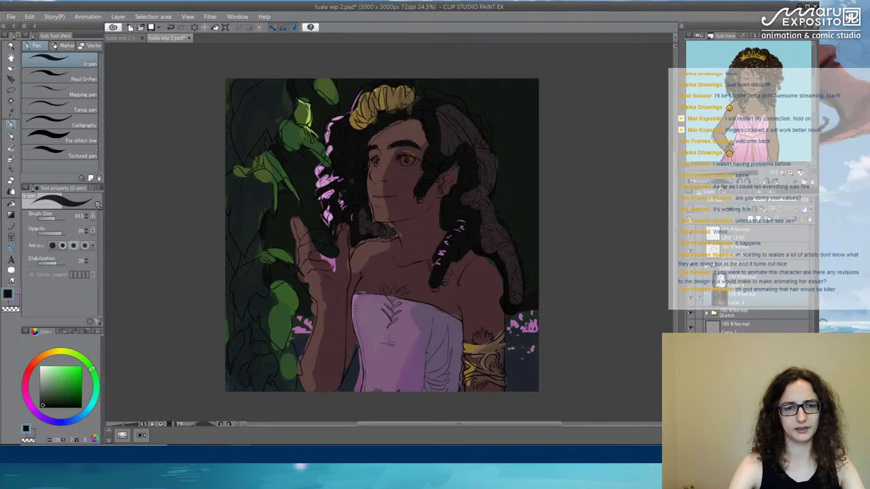
Fill out the drooping leaf with sampled green using a smaller brush, and save the painting.
{"action": "left_click", "coordinate": [274, 187], "text": "alt"}
{"action": "left_click", "coordinate": [51, 218]}
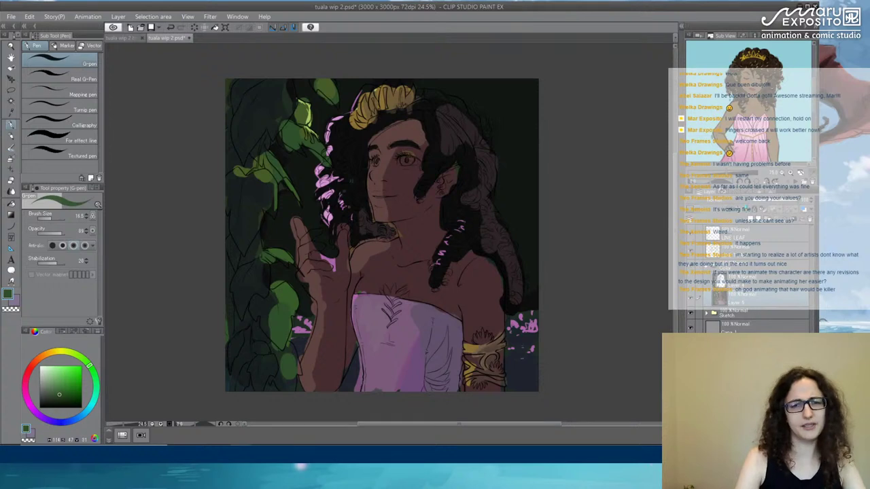
{"action": "mouse_move", "coordinate": [252, 181]}
{"action": "left_mouse_down"}
{"action": "mouse_move", "coordinate": [259, 207]}
{"action": "mouse_move", "coordinate": [265, 180]}
{"action": "left_mouse_up"}
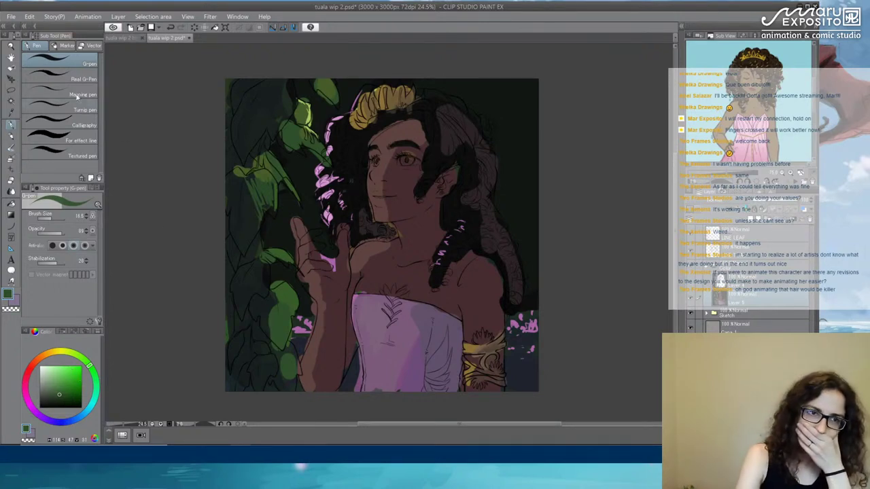
{"action": "left_click", "coordinate": [12, 18]}
{"action": "left_click", "coordinate": [41, 94]}
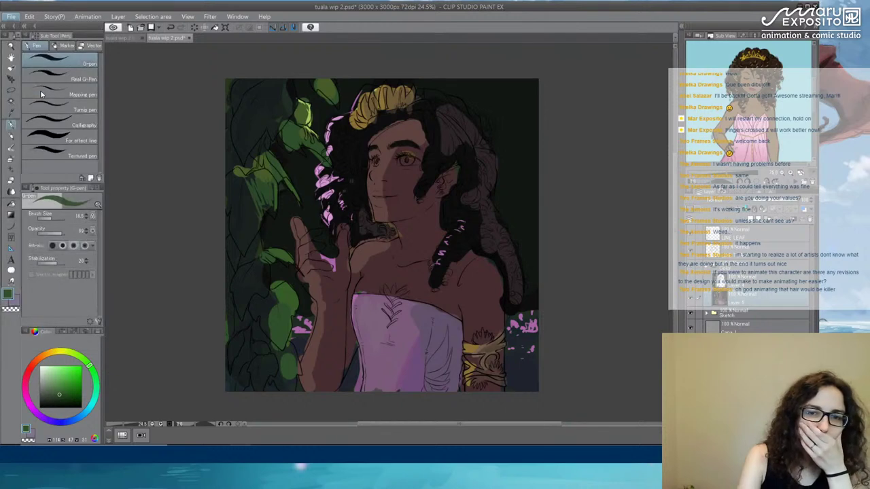
Glaze sampled green over the dark foliage with a larger, less opaque brush, and darken the gaps between leaves with near-black at opacity 100.
{"action": "left_click", "coordinate": [55, 219]}
{"action": "left_click", "coordinate": [254, 218], "text": "alt"}
{"action": "mouse_move", "coordinate": [241, 181]}
{"action": "left_mouse_down"}
{"action": "mouse_move", "coordinate": [255, 224]}
{"action": "mouse_move", "coordinate": [234, 186]}
{"action": "mouse_move", "coordinate": [230, 203]}
{"action": "mouse_move", "coordinate": [250, 251]}
{"action": "mouse_move", "coordinate": [243, 210]}
{"action": "mouse_move", "coordinate": [239, 221]}
{"action": "mouse_move", "coordinate": [49, 234]}
{"action": "mouse_move", "coordinate": [262, 120]}
{"action": "mouse_move", "coordinate": [280, 74]}
{"action": "mouse_move", "coordinate": [289, 109]}
{"action": "left_mouse_up"}
{"action": "key", "text": "ctrl+z"}
{"action": "left_click", "coordinate": [49, 235]}
{"action": "mouse_move", "coordinate": [247, 270]}
{"action": "left_mouse_down"}
{"action": "mouse_move", "coordinate": [244, 306]}
{"action": "mouse_move", "coordinate": [258, 299]}
{"action": "mouse_move", "coordinate": [259, 326]}
{"action": "mouse_move", "coordinate": [226, 365]}
{"action": "mouse_move", "coordinate": [287, 383]}
{"action": "left_mouse_up"}
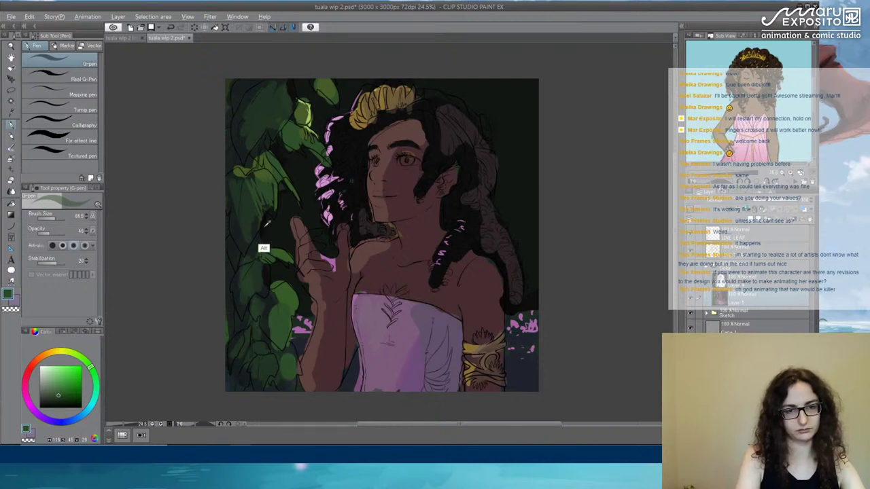
{"action": "left_click", "coordinate": [229, 229], "text": "alt"}
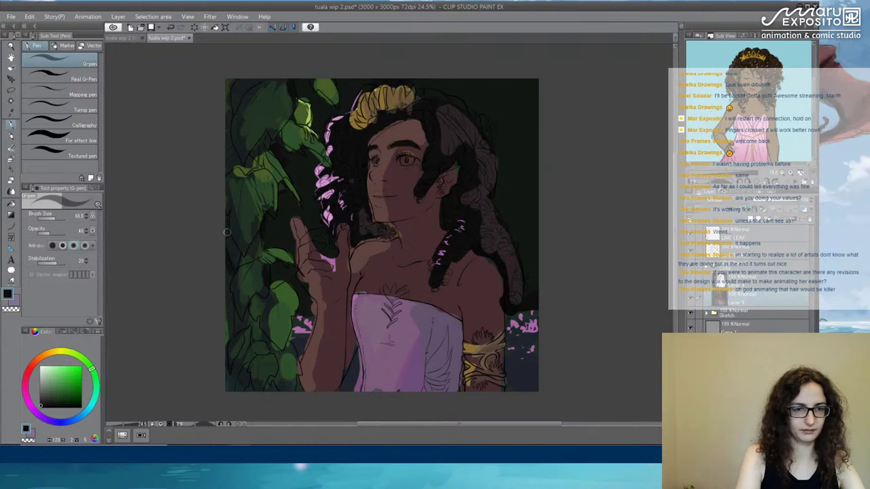
{"action": "left_click_drag", "start_coordinate": [57, 231], "coordinate": [119, 212]}
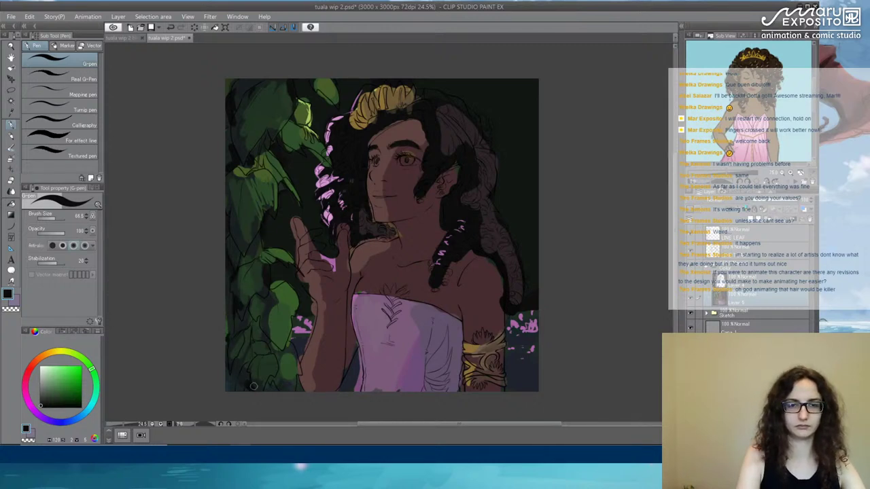
Try pale, deeper and greener blue strokes on the dark background behind the hair, undoing each attempt.
{"action": "left_click", "coordinate": [520, 190], "text": "alt"}
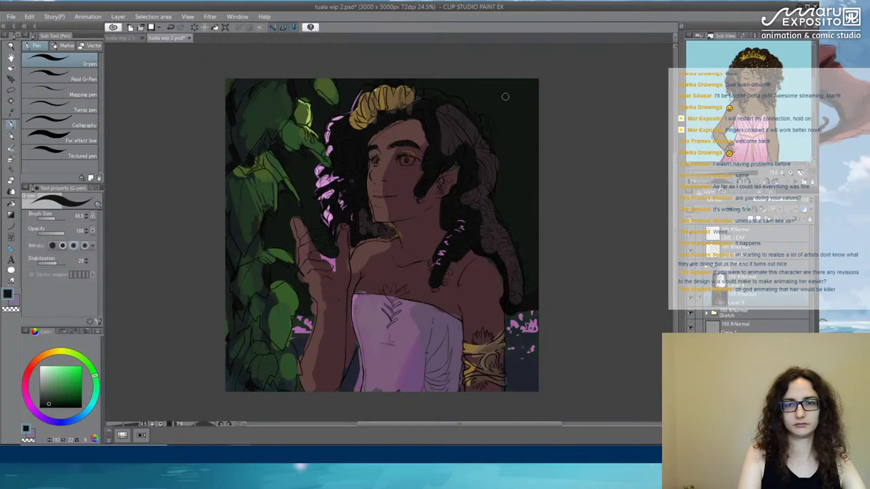
{"action": "left_click", "coordinate": [75, 420]}
{"action": "left_click", "coordinate": [56, 387]}
{"action": "left_click", "coordinate": [51, 382]}
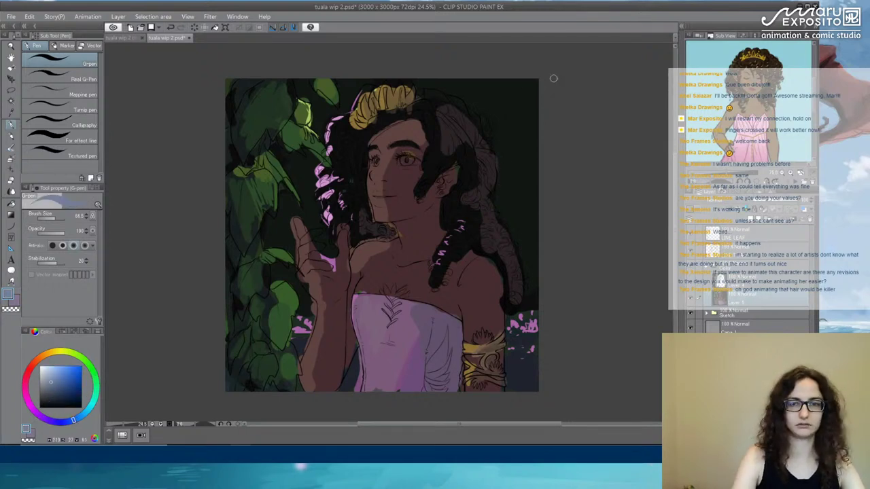
{"action": "left_click_drag", "start_coordinate": [503, 85], "coordinate": [530, 132]}
{"action": "mouse_move", "coordinate": [511, 71]}
{"action": "left_mouse_down"}
{"action": "mouse_move", "coordinate": [546, 139]}
{"action": "mouse_move", "coordinate": [531, 69]}
{"action": "mouse_move", "coordinate": [501, 106]}
{"action": "mouse_move", "coordinate": [498, 84]}
{"action": "mouse_move", "coordinate": [529, 175]}
{"action": "mouse_move", "coordinate": [508, 78]}
{"action": "left_mouse_up"}
{"action": "key", "text": "ctrl+z"}
{"action": "left_click", "coordinate": [64, 385]}
{"action": "mouse_move", "coordinate": [535, 162]}
{"action": "left_mouse_down"}
{"action": "mouse_move", "coordinate": [522, 65]}
{"action": "mouse_move", "coordinate": [542, 140]}
{"action": "mouse_move", "coordinate": [532, 72]}
{"action": "left_mouse_up"}
{"action": "key", "text": "ctrl+z"}
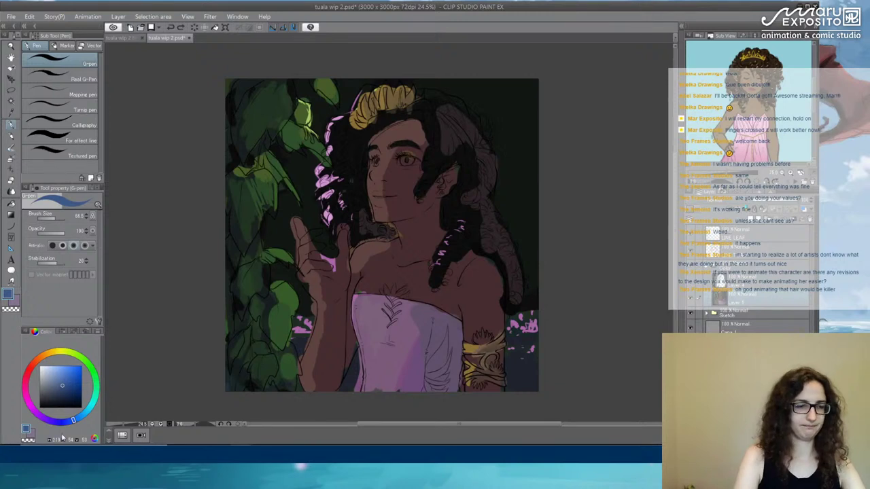
{"action": "left_click_drag", "start_coordinate": [84, 421], "coordinate": [97, 406]}
{"action": "mouse_move", "coordinate": [479, 70]}
{"action": "left_mouse_down"}
{"action": "mouse_move", "coordinate": [543, 189]}
{"action": "mouse_move", "coordinate": [479, 57]}
{"action": "mouse_move", "coordinate": [526, 155]}
{"action": "mouse_move", "coordinate": [535, 146]}
{"action": "mouse_move", "coordinate": [510, 81]}
{"action": "mouse_move", "coordinate": [572, 201]}
{"action": "left_mouse_up"}
{"action": "key", "text": "ctrl+z"}
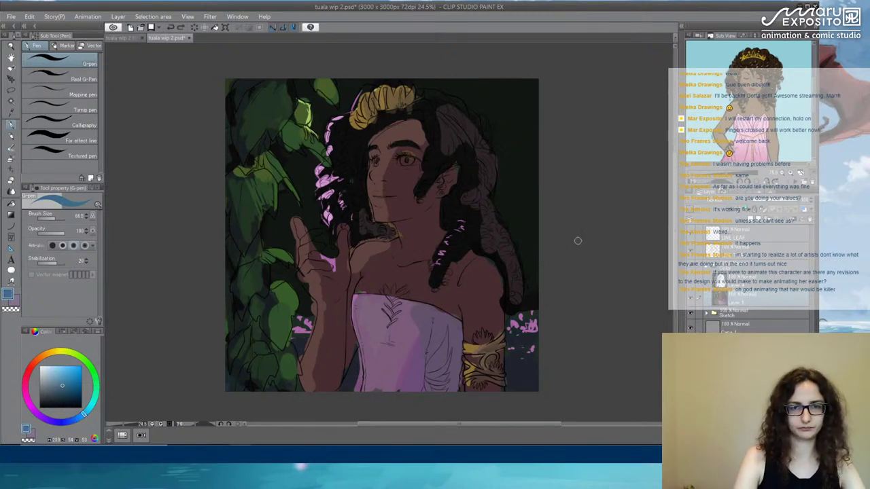
Paint a purple sky behind the hair and across the upper background, shaping dark treetops and using a larger brush for the open areas.
{"action": "left_click", "coordinate": [48, 421]}
{"action": "left_click", "coordinate": [59, 391]}
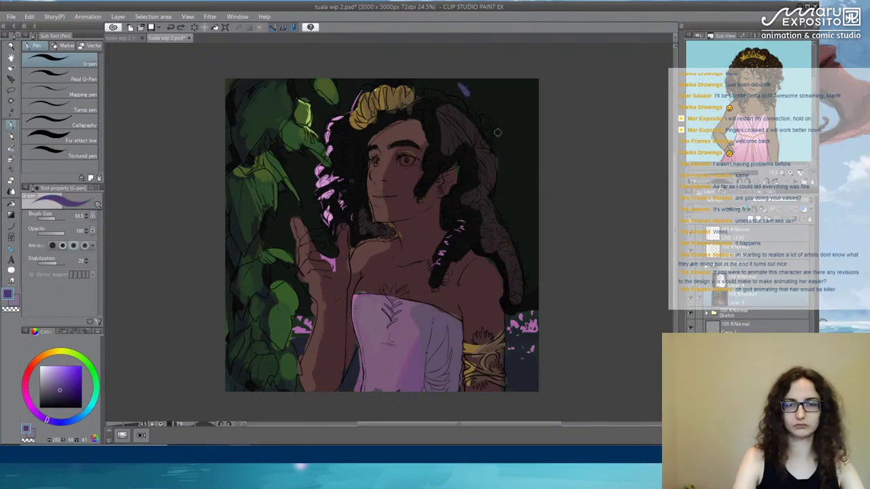
{"action": "mouse_move", "coordinate": [498, 133]}
{"action": "left_mouse_down"}
{"action": "mouse_move", "coordinate": [487, 98]}
{"action": "mouse_move", "coordinate": [546, 176]}
{"action": "mouse_move", "coordinate": [501, 90]}
{"action": "mouse_move", "coordinate": [503, 65]}
{"action": "mouse_move", "coordinate": [520, 77]}
{"action": "mouse_move", "coordinate": [548, 182]}
{"action": "left_mouse_up"}
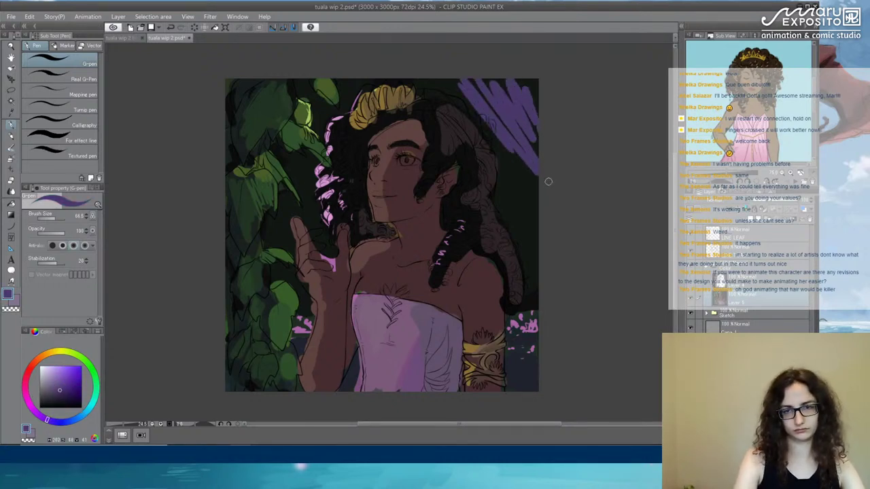
{"action": "key", "text": "ctrl+z"}
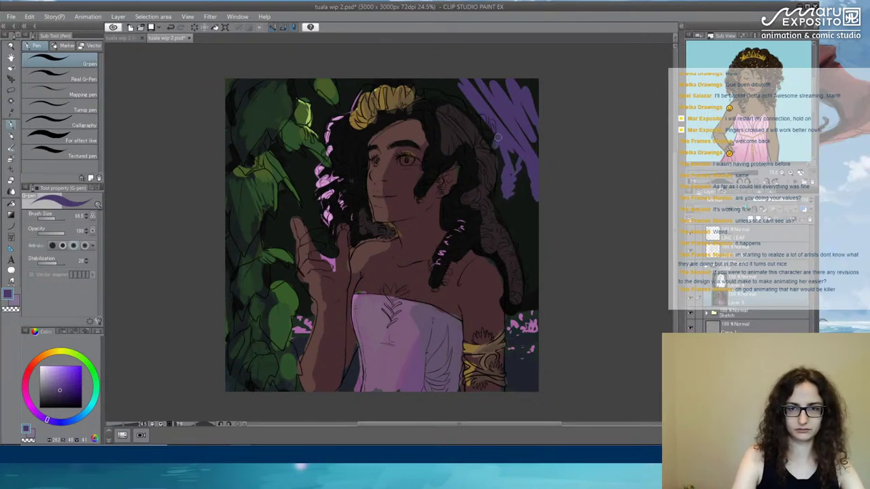
{"action": "mouse_move", "coordinate": [514, 164]}
{"action": "left_mouse_down"}
{"action": "mouse_move", "coordinate": [531, 134]}
{"action": "mouse_move", "coordinate": [533, 60]}
{"action": "mouse_move", "coordinate": [519, 161]}
{"action": "left_mouse_up"}
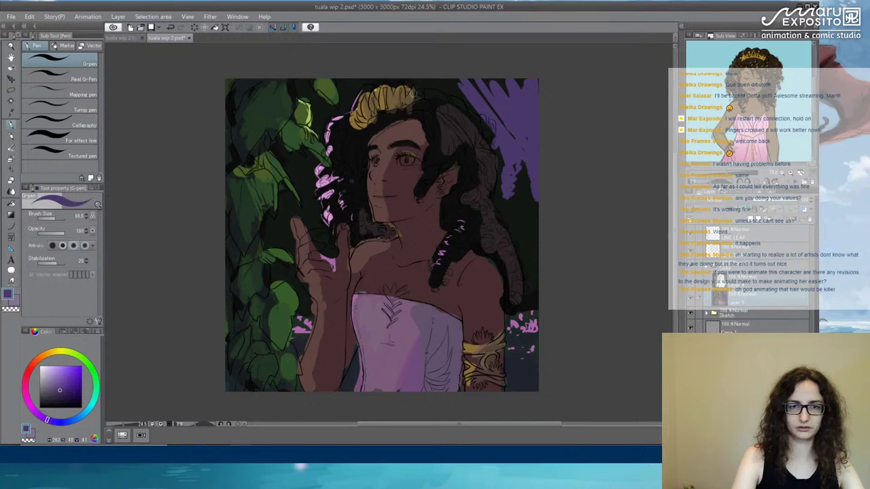
{"action": "left_click", "coordinate": [60, 218]}
{"action": "mouse_move", "coordinate": [495, 92]}
{"action": "left_mouse_down"}
{"action": "mouse_move", "coordinate": [521, 123]}
{"action": "mouse_move", "coordinate": [542, 90]}
{"action": "left_mouse_up"}
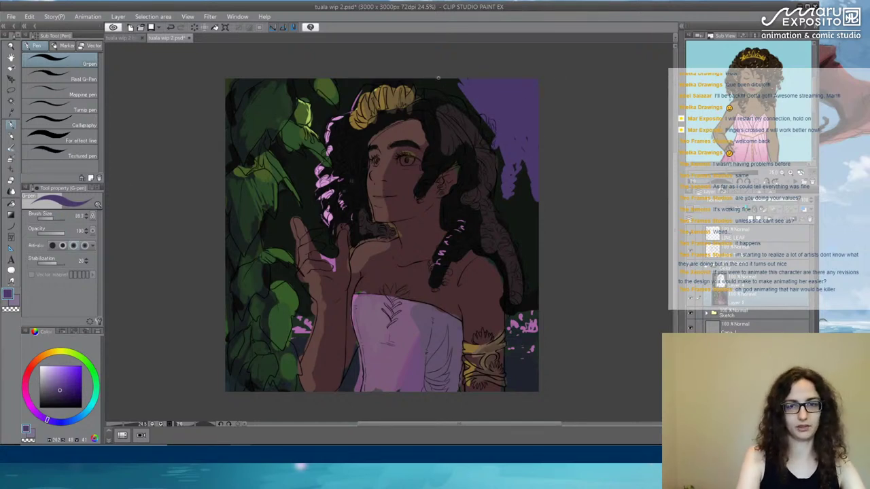
{"action": "mouse_move", "coordinate": [467, 91]}
{"action": "left_mouse_down"}
{"action": "mouse_move", "coordinate": [401, 74]}
{"action": "mouse_move", "coordinate": [328, 80]}
{"action": "mouse_move", "coordinate": [375, 75]}
{"action": "left_mouse_up"}
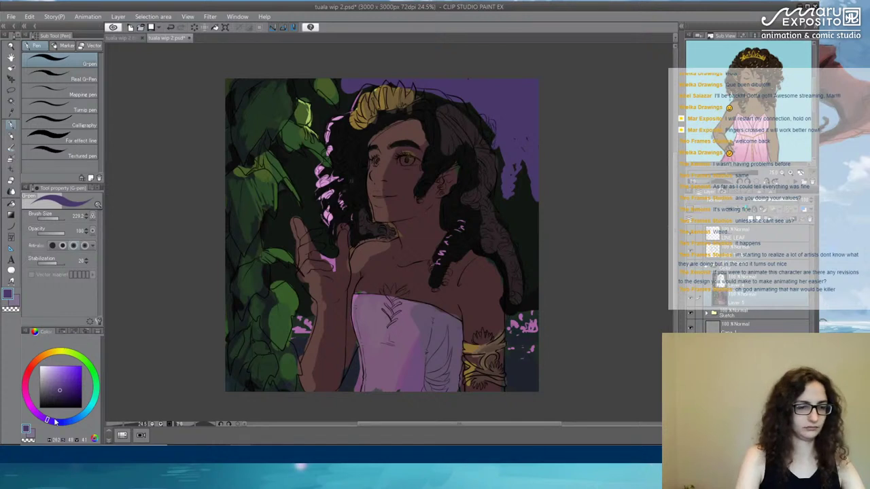
Shift the purple toward blue-violet and paint it over the upper sky and into the gaps between the upper leaves.
{"action": "left_click", "coordinate": [57, 421]}
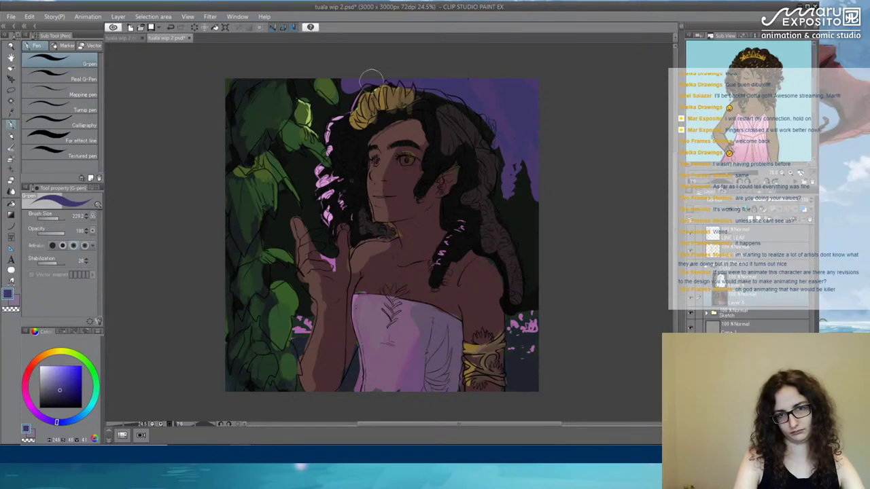
{"action": "mouse_move", "coordinate": [342, 83]}
{"action": "left_mouse_down"}
{"action": "mouse_move", "coordinate": [333, 109]}
{"action": "mouse_move", "coordinate": [315, 93]}
{"action": "mouse_move", "coordinate": [324, 114]}
{"action": "mouse_move", "coordinate": [317, 126]}
{"action": "mouse_move", "coordinate": [337, 106]}
{"action": "mouse_move", "coordinate": [325, 117]}
{"action": "left_mouse_up"}
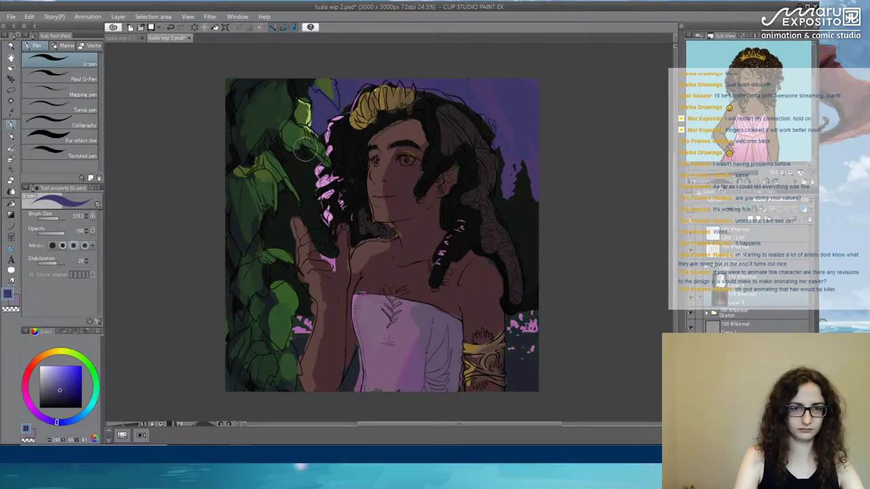
{"action": "mouse_move", "coordinate": [305, 150]}
{"action": "left_mouse_down"}
{"action": "mouse_move", "coordinate": [288, 156]}
{"action": "mouse_move", "coordinate": [306, 163]}
{"action": "mouse_move", "coordinate": [323, 136]}
{"action": "left_mouse_up"}
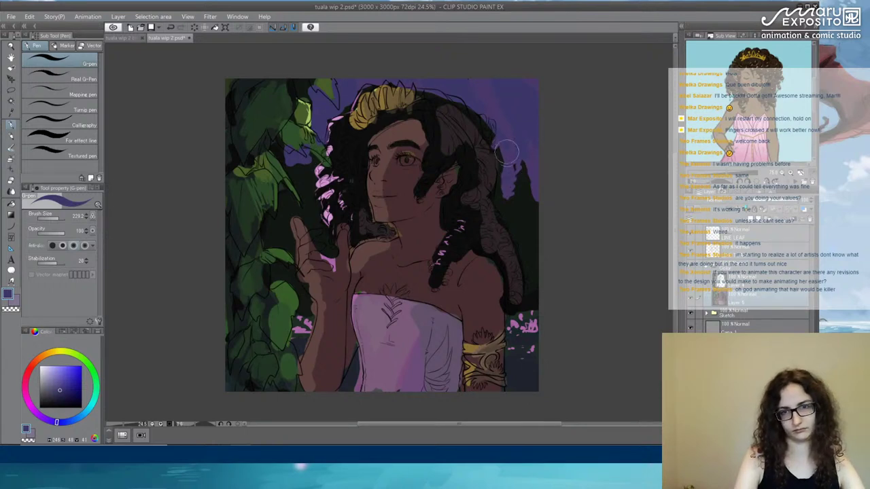
Layer dark navy strokes over the upper sky, blending them into the purple with reduced brush opacity.
{"action": "left_click", "coordinate": [69, 394]}
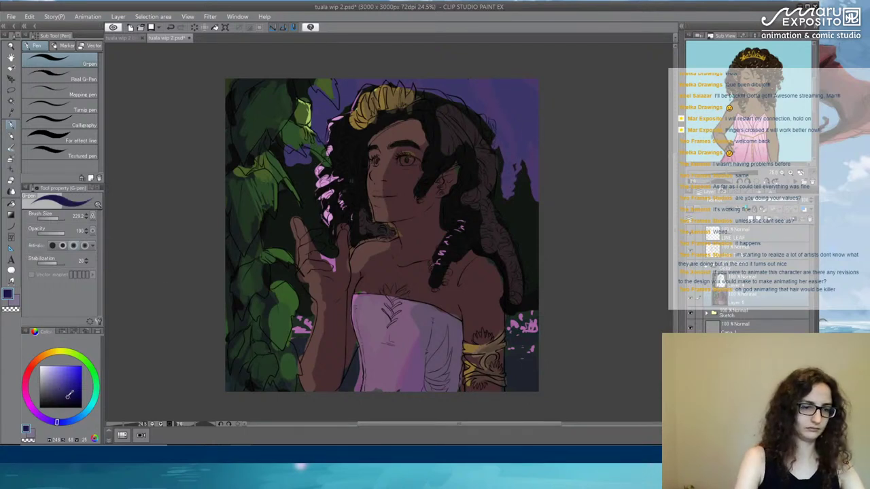
{"action": "mouse_move", "coordinate": [459, 126]}
{"action": "left_mouse_down"}
{"action": "mouse_move", "coordinate": [501, 90]}
{"action": "mouse_move", "coordinate": [523, 131]}
{"action": "mouse_move", "coordinate": [532, 110]}
{"action": "left_mouse_up"}
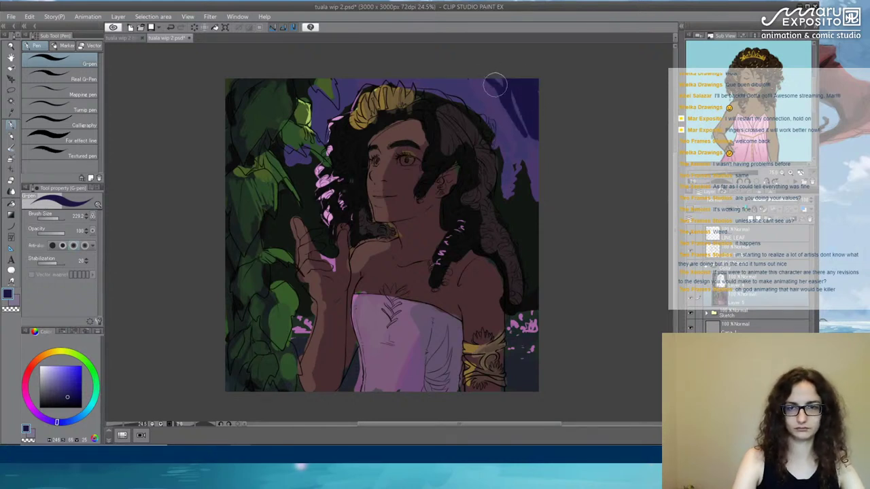
{"action": "mouse_move", "coordinate": [464, 82]}
{"action": "left_mouse_down"}
{"action": "mouse_move", "coordinate": [442, 78]}
{"action": "mouse_move", "coordinate": [462, 99]}
{"action": "mouse_move", "coordinate": [421, 77]}
{"action": "left_mouse_up"}
{"action": "mouse_move", "coordinate": [523, 129]}
{"action": "left_mouse_down"}
{"action": "mouse_move", "coordinate": [499, 144]}
{"action": "mouse_move", "coordinate": [509, 166]}
{"action": "mouse_move", "coordinate": [511, 158]}
{"action": "left_mouse_up"}
{"action": "left_click", "coordinate": [54, 234]}
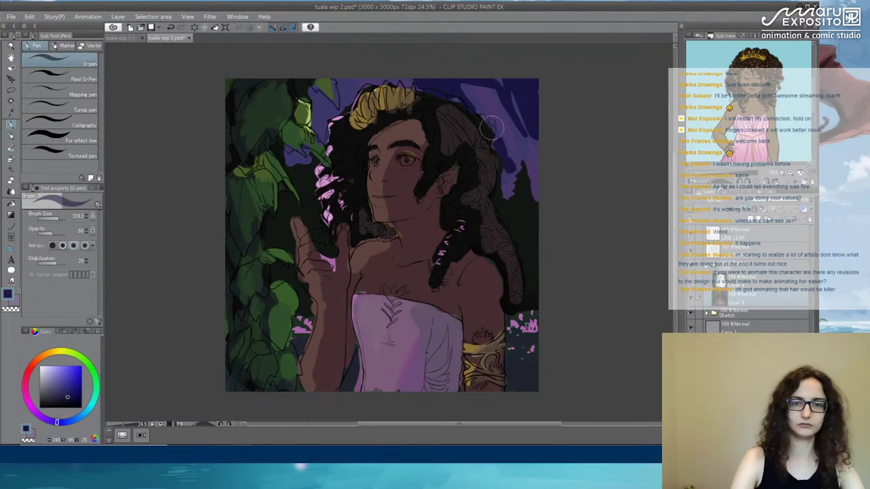
{"action": "mouse_move", "coordinate": [491, 126]}
{"action": "left_mouse_down"}
{"action": "mouse_move", "coordinate": [520, 163]}
{"action": "mouse_move", "coordinate": [475, 109]}
{"action": "mouse_move", "coordinate": [471, 77]}
{"action": "mouse_move", "coordinate": [511, 102]}
{"action": "left_mouse_up"}
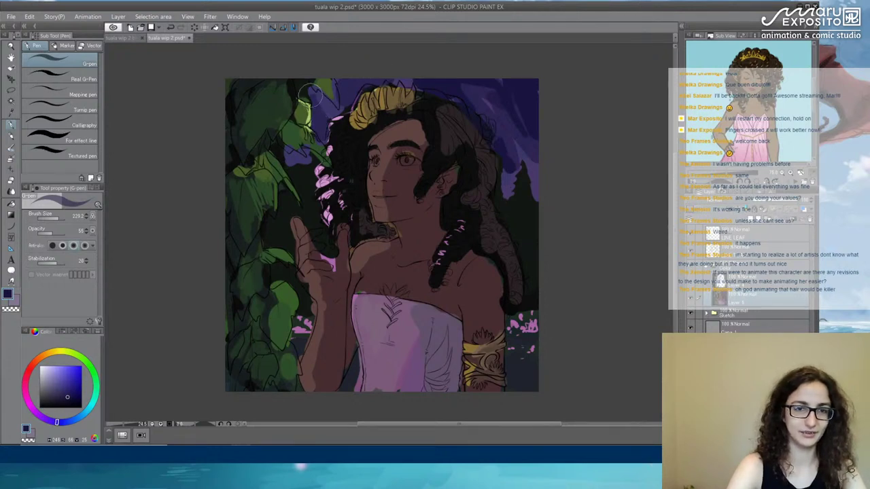
Soften the sky with sampled violet and dark blue, and glaze a bluer navy into the corner beyond the hair.
{"action": "left_click", "coordinate": [319, 127], "text": "alt"}
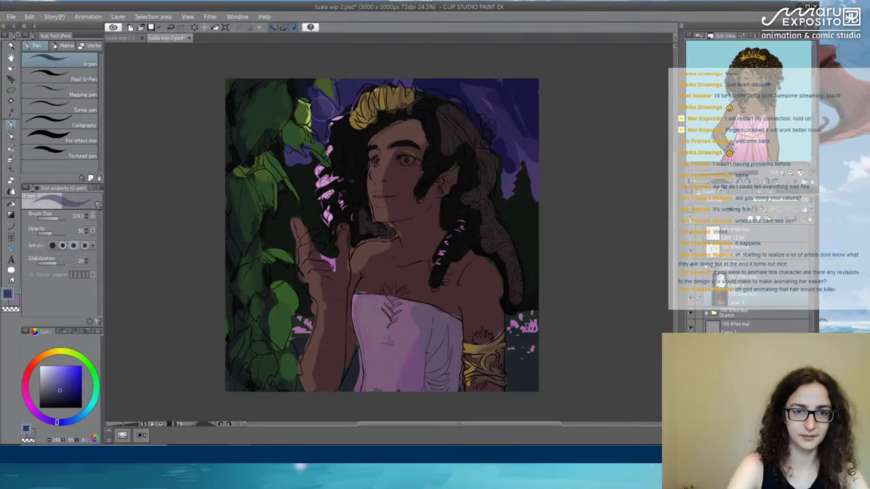
{"action": "left_click", "coordinate": [532, 182], "text": "alt"}
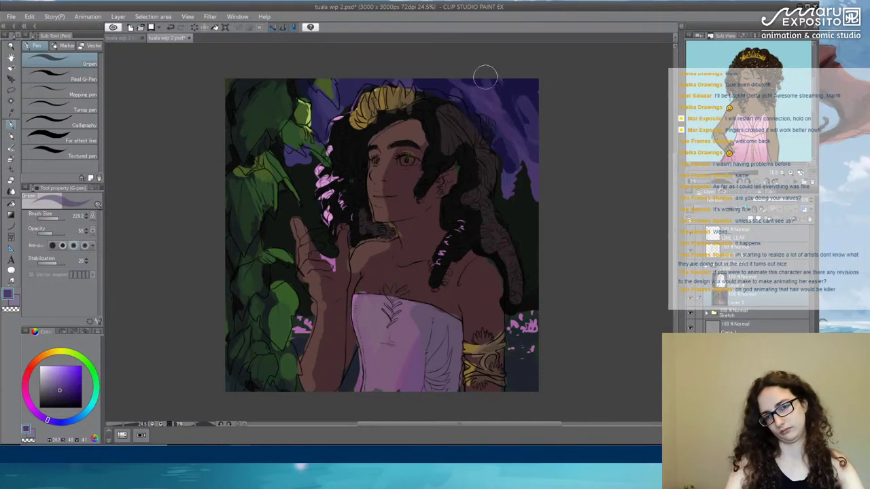
{"action": "left_click", "coordinate": [524, 94], "text": "alt"}
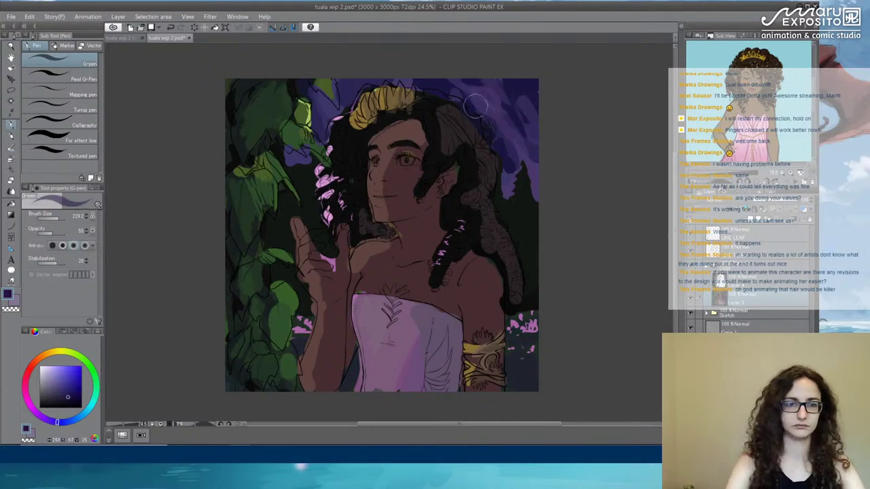
{"action": "left_click", "coordinate": [69, 421]}
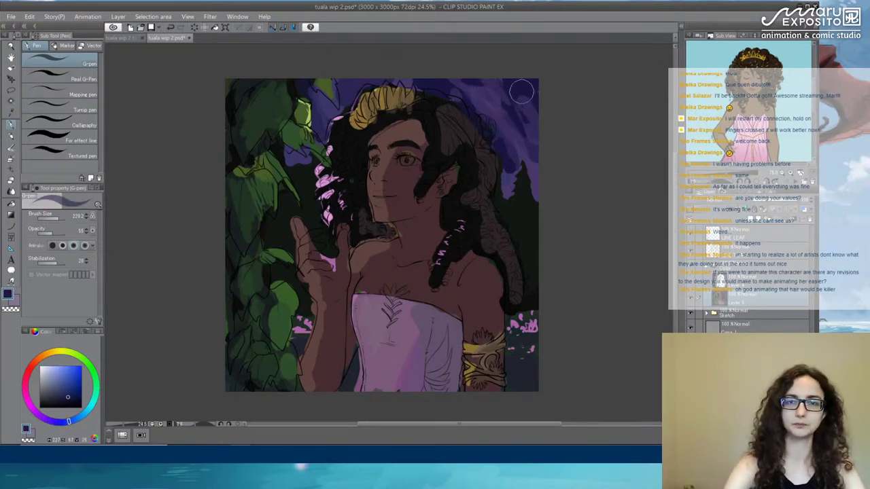
{"action": "mouse_move", "coordinate": [512, 74]}
{"action": "left_mouse_down"}
{"action": "mouse_move", "coordinate": [541, 116]}
{"action": "mouse_move", "coordinate": [531, 80]}
{"action": "left_mouse_up"}
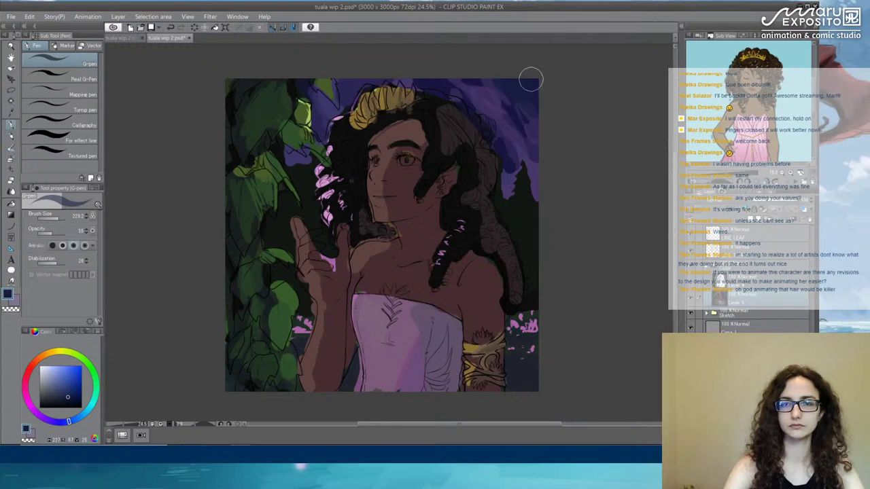
Blend the clouds beside the hair using sampled sky blues, a more cyan navy and the purple from near the treetops.
{"action": "left_click", "coordinate": [525, 94], "text": "alt"}
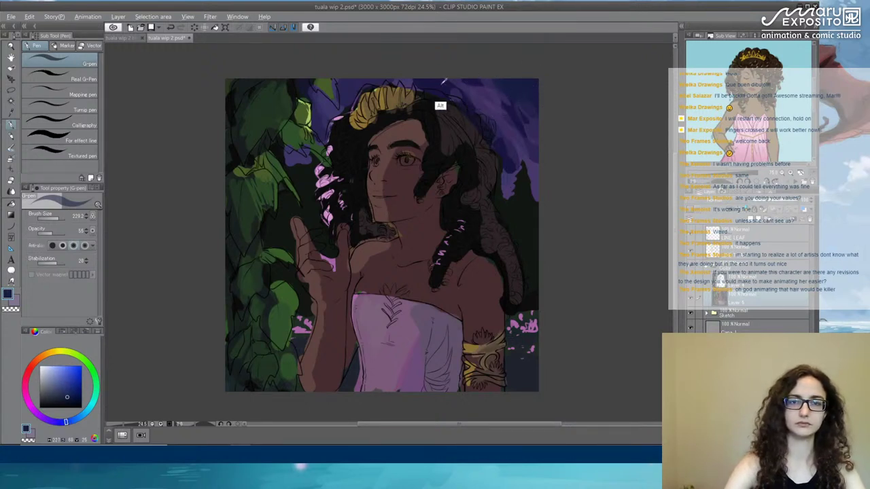
{"action": "left_click", "coordinate": [437, 108], "text": "alt"}
{"action": "left_click", "coordinate": [75, 421]}
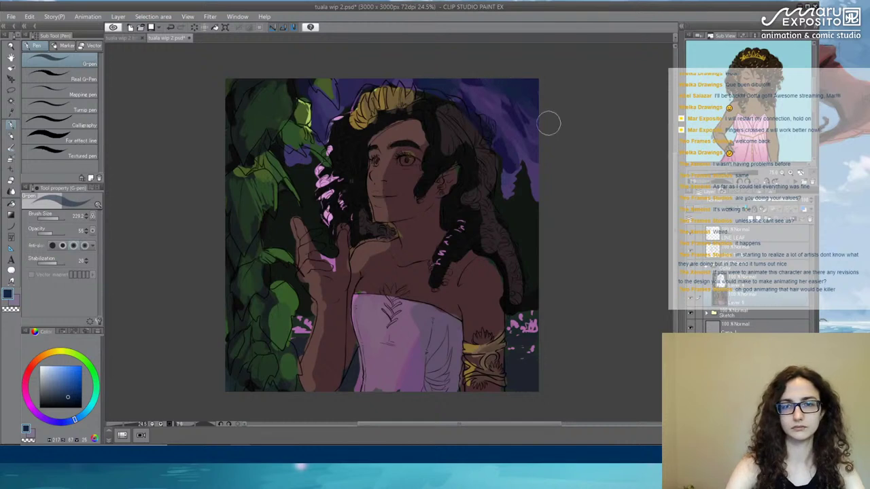
{"action": "left_click", "coordinate": [502, 203], "text": "alt"}
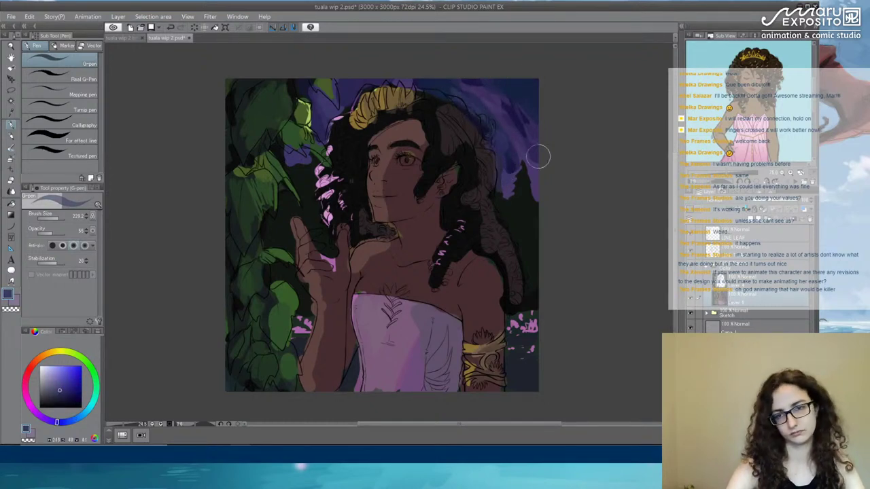
{"action": "left_click", "coordinate": [518, 167], "text": "alt"}
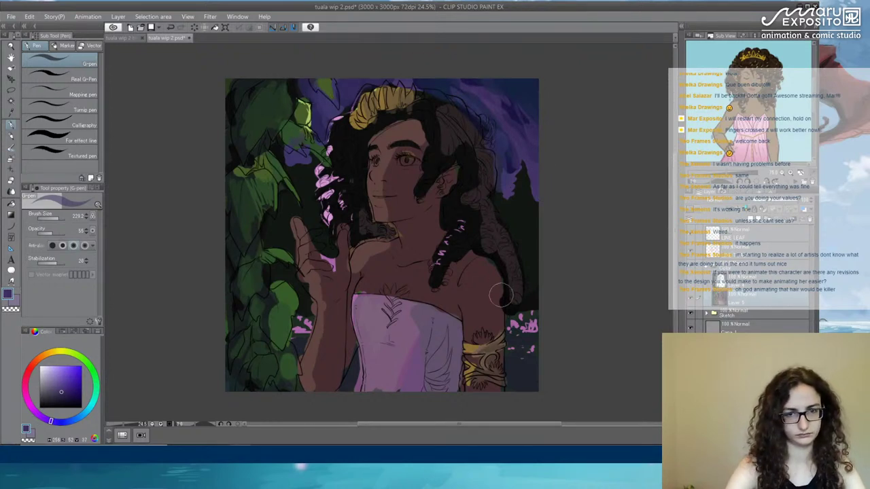
Tone down the brows, the pink flowers in the hair and the patch between the fingers with sampled skin brown, near-black and dark green.
{"action": "left_click", "coordinate": [383, 211], "text": "alt"}
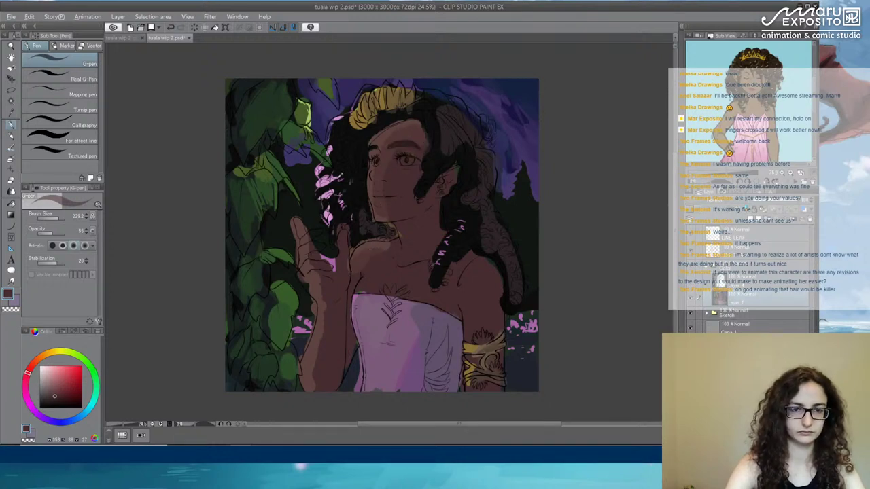
{"action": "left_click", "coordinate": [332, 198], "text": "alt"}
{"action": "left_click_drag", "start_coordinate": [327, 184], "coordinate": [341, 171]}
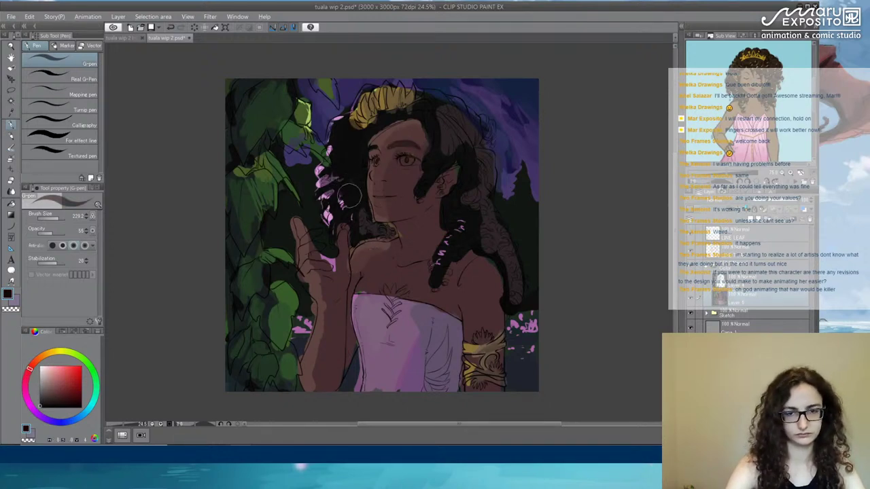
{"action": "left_click", "coordinate": [329, 258], "text": "alt"}
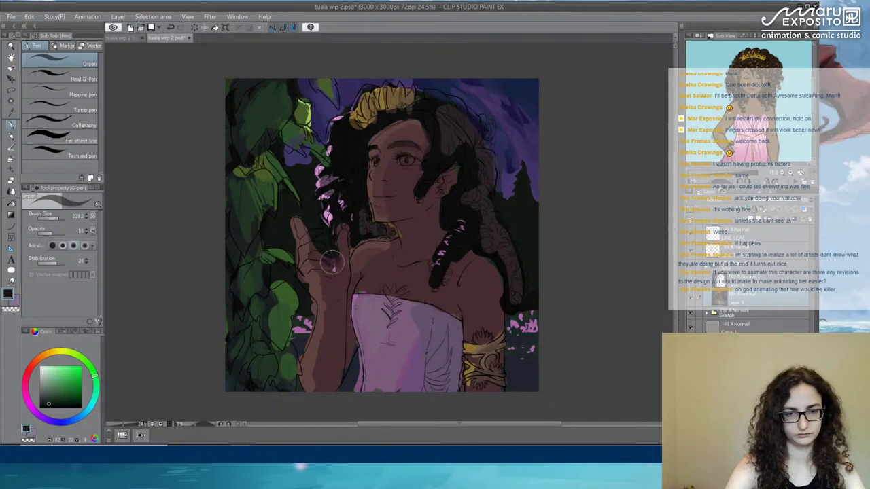
Recolour part of the pink background flowers beside the arm with a sampled pink shifted to violet, using a small brush at opacity 100.
{"action": "left_click", "coordinate": [530, 329], "text": "alt"}
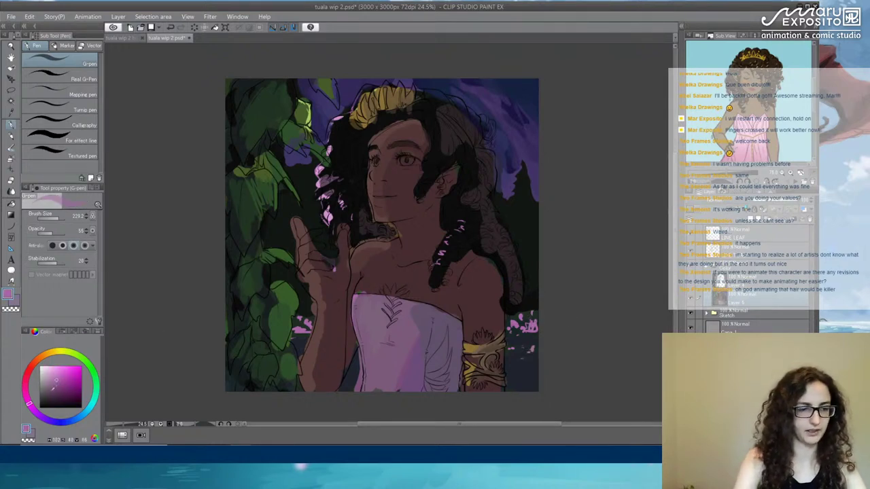
{"action": "left_click", "coordinate": [40, 415]}
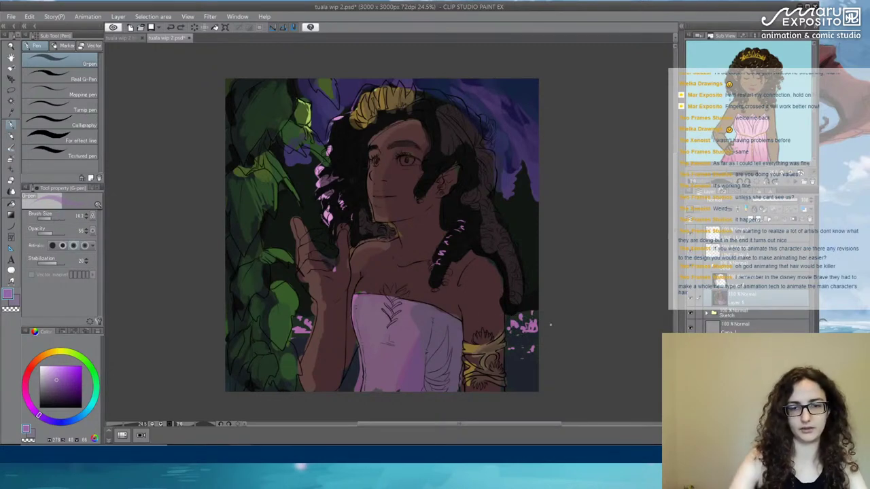
{"action": "scroll", "coordinate": [550, 325], "scroll_direction": "up", "scroll_amount": 5}
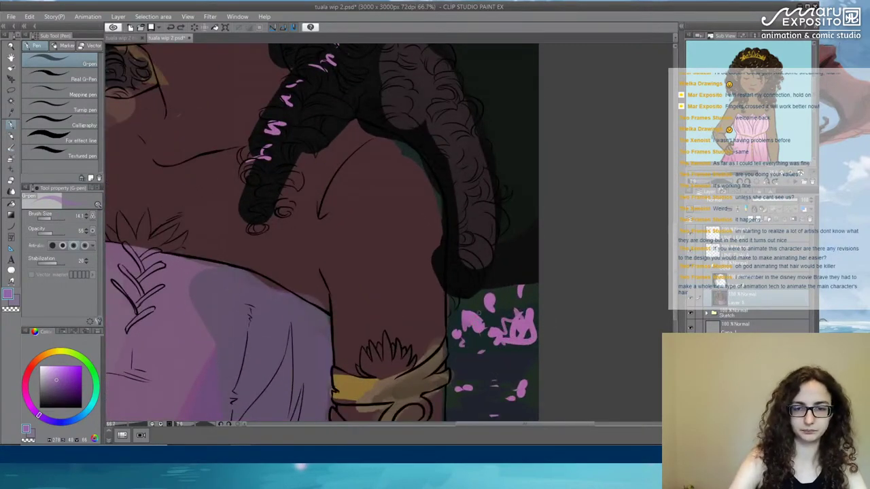
{"action": "left_click", "coordinate": [63, 233]}
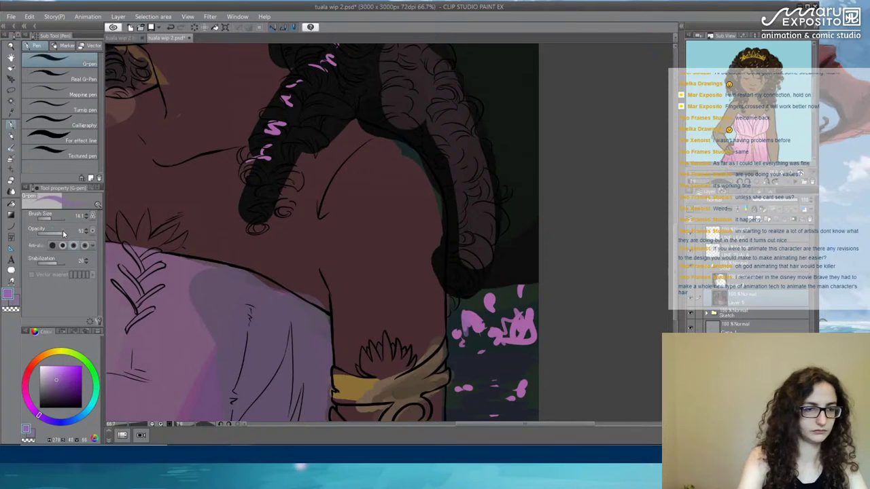
{"action": "left_click", "coordinate": [504, 321], "text": "alt"}
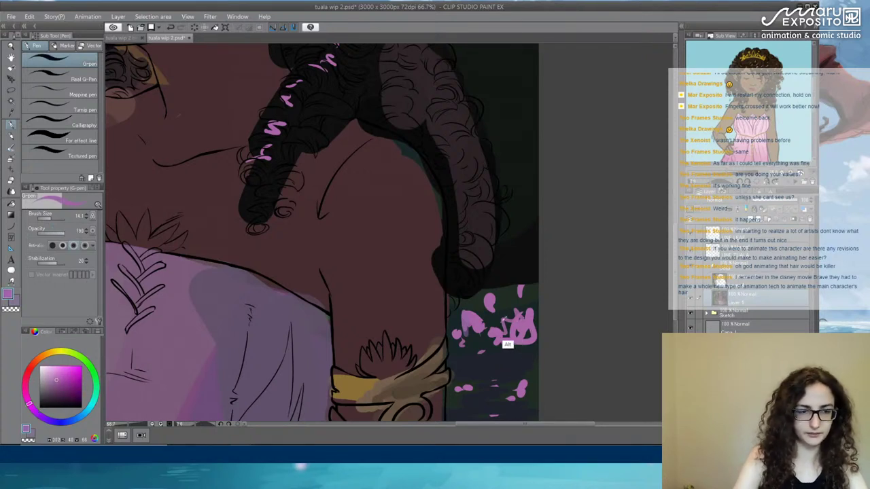
{"action": "left_click", "coordinate": [42, 419]}
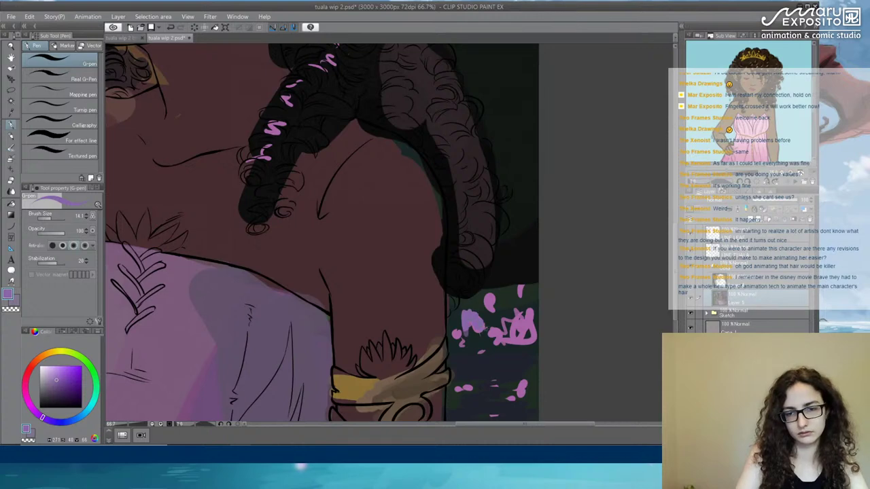
Cover the background flowers on both sides of the figure with rounded violet masses using a brush size of 144.1, undoing a stray stroke.
{"action": "left_click", "coordinate": [59, 221]}
{"action": "mouse_move", "coordinate": [459, 299]}
{"action": "left_mouse_down"}
{"action": "mouse_move", "coordinate": [493, 301]}
{"action": "mouse_move", "coordinate": [532, 327]}
{"action": "mouse_move", "coordinate": [507, 334]}
{"action": "mouse_move", "coordinate": [462, 331]}
{"action": "left_mouse_up"}
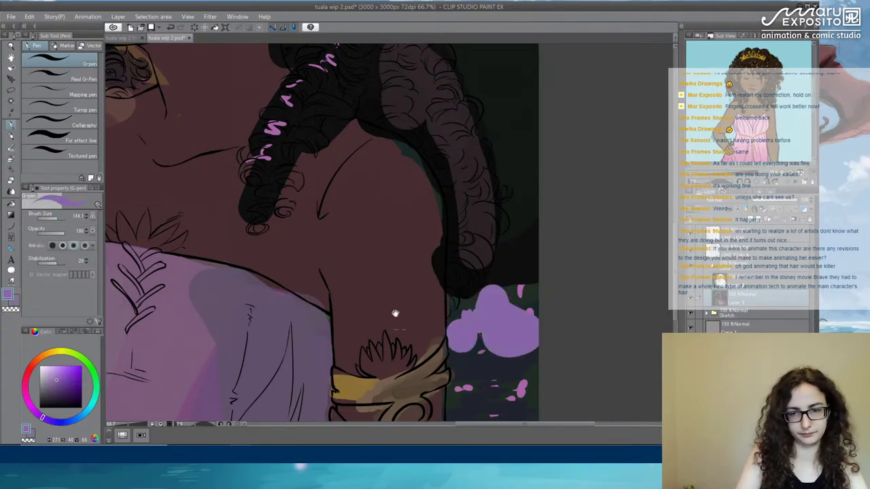
{"action": "left_click_drag", "start_coordinate": [122, 323], "coordinate": [436, 313]}
{"action": "mouse_move", "coordinate": [203, 293]}
{"action": "left_mouse_down"}
{"action": "mouse_move", "coordinate": [231, 308]}
{"action": "mouse_move", "coordinate": [221, 299]}
{"action": "mouse_move", "coordinate": [221, 321]}
{"action": "mouse_move", "coordinate": [204, 331]}
{"action": "mouse_move", "coordinate": [217, 332]}
{"action": "mouse_move", "coordinate": [202, 344]}
{"action": "mouse_move", "coordinate": [198, 325]}
{"action": "mouse_move", "coordinate": [185, 324]}
{"action": "mouse_move", "coordinate": [210, 332]}
{"action": "mouse_move", "coordinate": [231, 316]}
{"action": "left_mouse_up"}
{"action": "key", "text": "ctrl+z"}
Retouch the skin along the edge of the face and the raised hand with a sampled skin brown made slightly brighter.
{"action": "scroll", "coordinate": [368, 196], "scroll_direction": "down", "scroll_amount": 6}
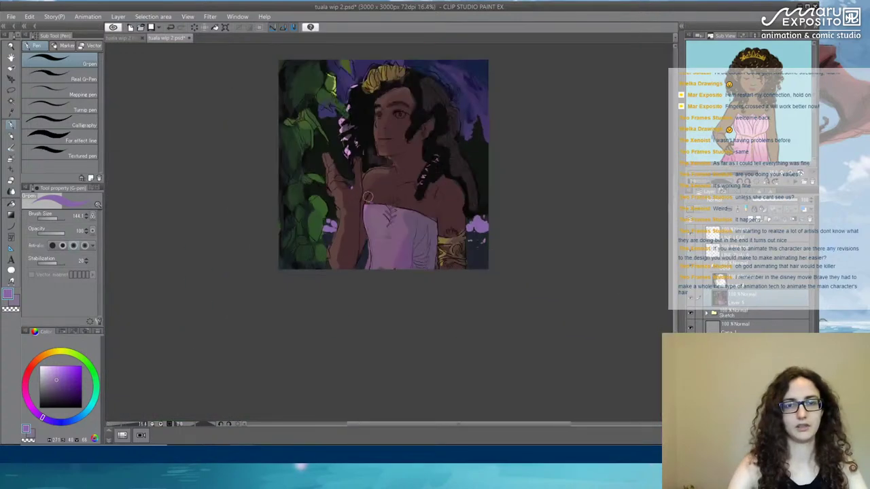
{"action": "scroll", "coordinate": [387, 136], "scroll_direction": "up", "scroll_amount": 5}
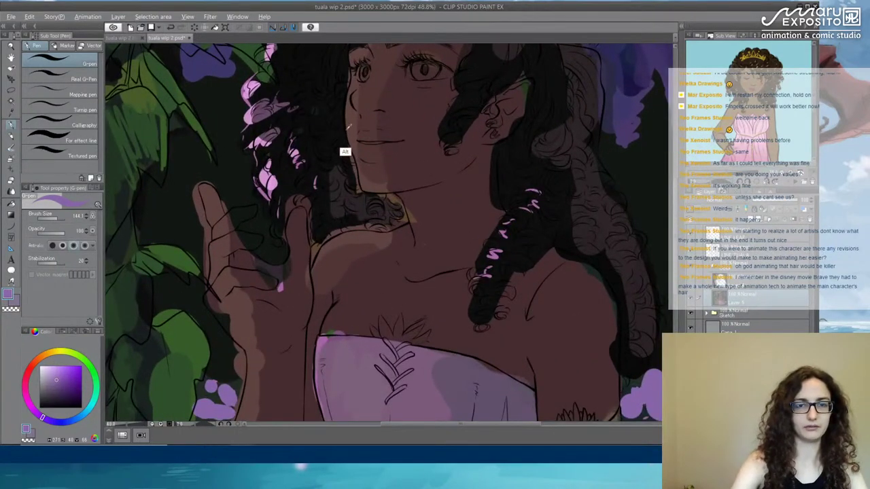
{"action": "left_click", "coordinate": [330, 144], "text": "alt"}
{"action": "left_click_drag", "start_coordinate": [32, 367], "coordinate": [42, 361]}
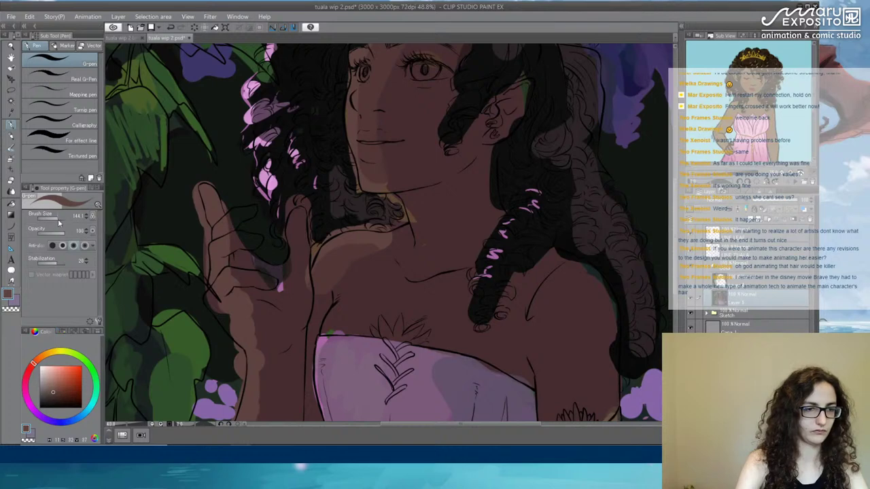
{"action": "left_click", "coordinate": [51, 387]}
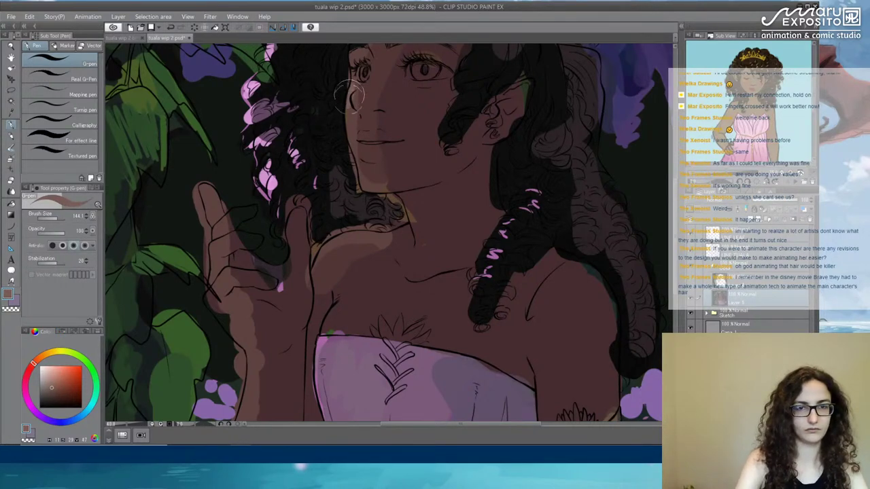
{"action": "left_click_drag", "start_coordinate": [437, 136], "coordinate": [411, 251]}
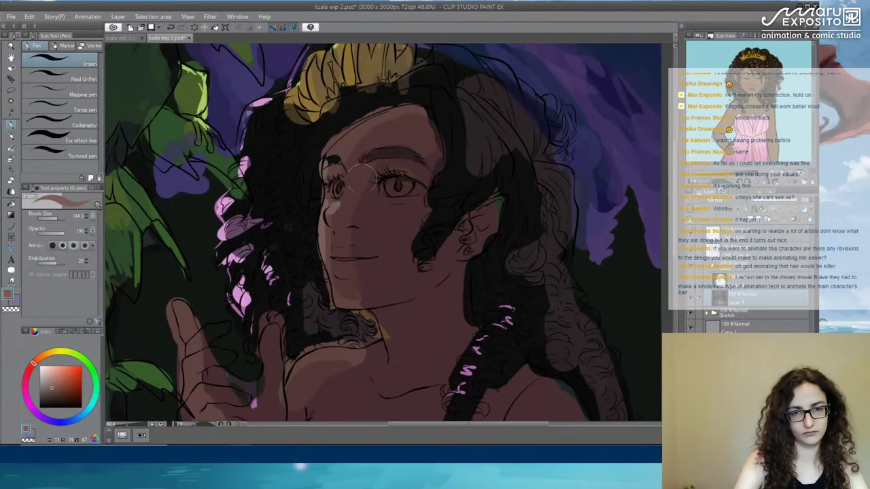
{"action": "left_click_drag", "start_coordinate": [285, 319], "coordinate": [352, 198]}
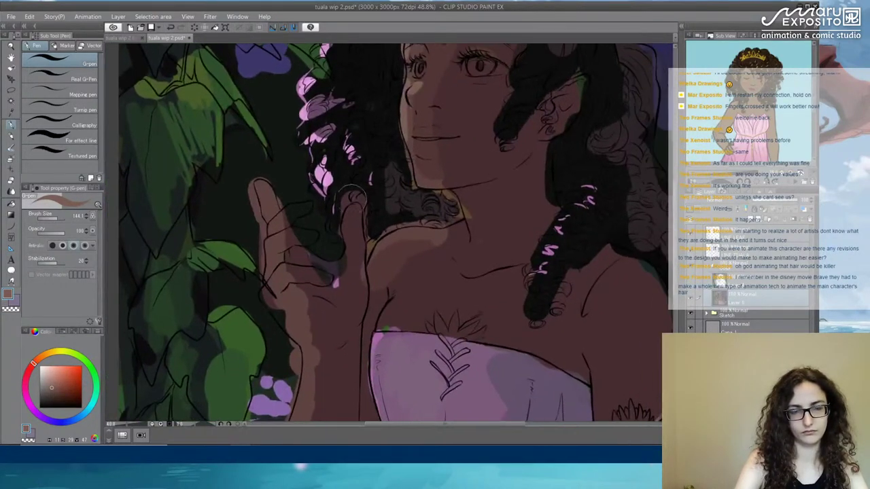
Trim the edge of the raised index finger with the dark green sampled from the background beside it.
{"action": "left_click", "coordinate": [246, 196], "text": "alt"}
{"action": "left_click_drag", "start_coordinate": [246, 196], "coordinate": [250, 259]}
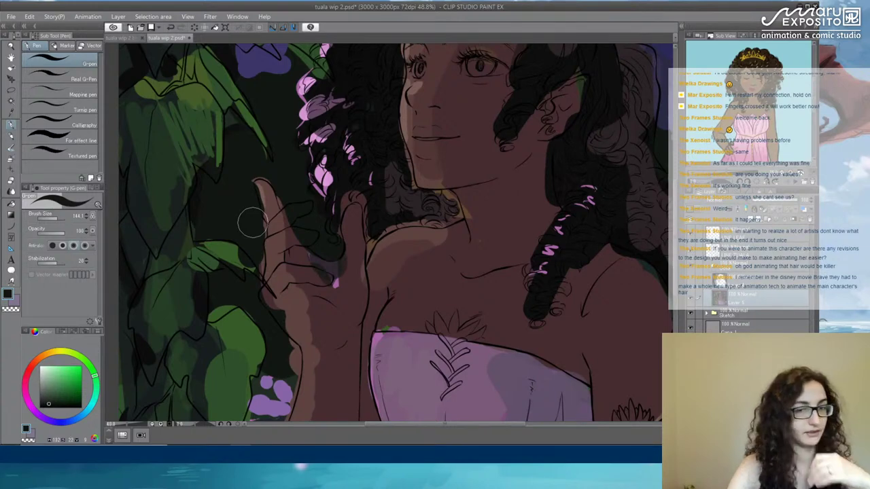
{"action": "scroll", "coordinate": [252, 224], "scroll_direction": "down", "scroll_amount": 6}
{"action": "scroll", "coordinate": [370, 194], "scroll_direction": "down", "scroll_amount": 3}
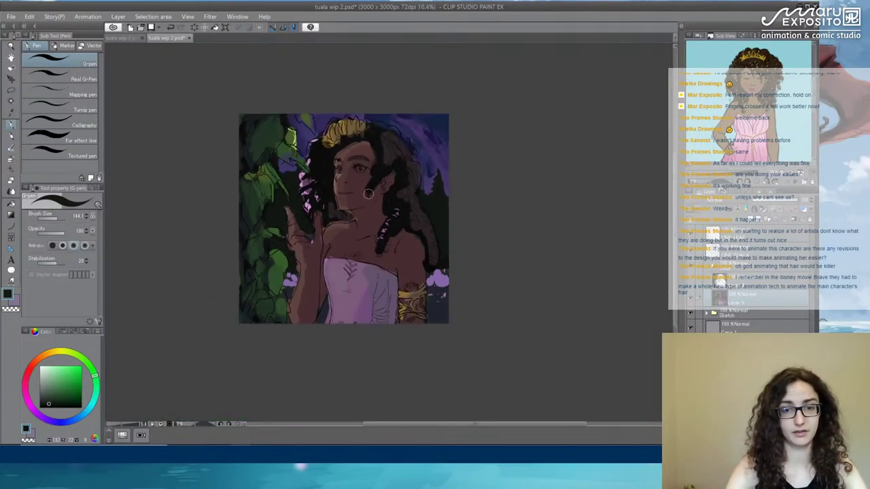
Cover the pink hair flowers with a sampled dark hair tone and shape the curls around the face and crown with near-black.
{"action": "scroll", "coordinate": [368, 195], "scroll_direction": "up", "scroll_amount": 2}
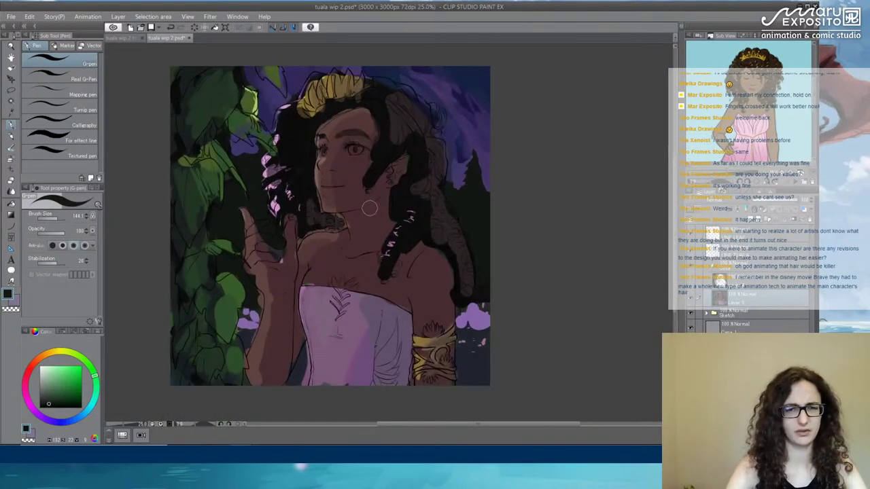
{"action": "left_click", "coordinate": [443, 249], "text": "alt"}
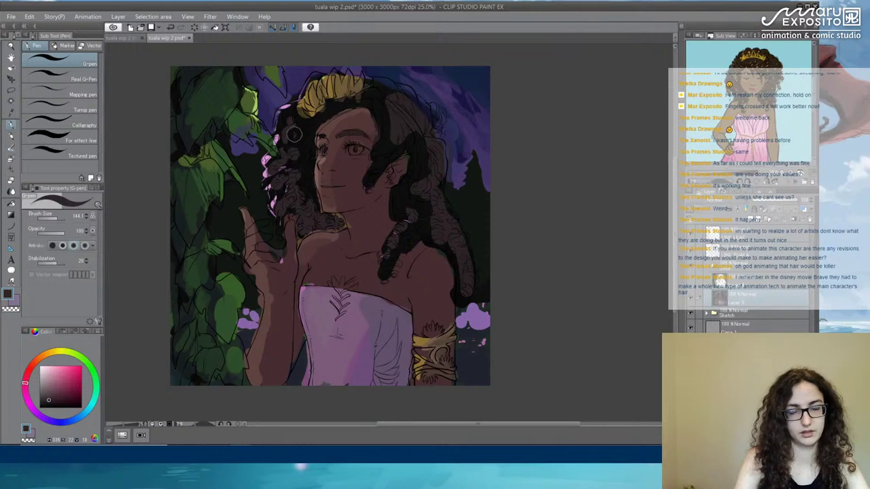
{"action": "left_click", "coordinate": [304, 190], "text": "alt"}
{"action": "mouse_move", "coordinate": [304, 195]}
{"action": "left_mouse_down"}
{"action": "mouse_move", "coordinate": [308, 217]}
{"action": "mouse_move", "coordinate": [312, 201]}
{"action": "mouse_move", "coordinate": [333, 217]}
{"action": "left_mouse_up"}
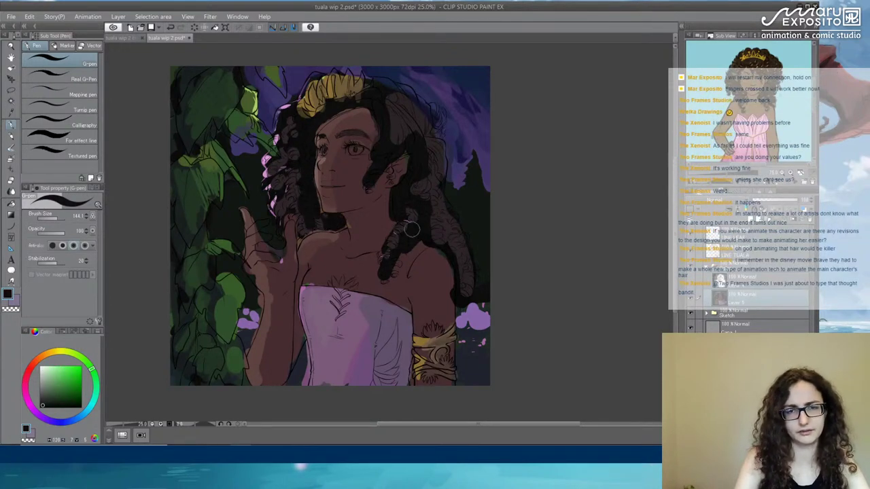
{"action": "mouse_move", "coordinate": [433, 179]}
{"action": "left_mouse_down"}
{"action": "mouse_move", "coordinate": [402, 106]}
{"action": "mouse_move", "coordinate": [375, 97]}
{"action": "mouse_move", "coordinate": [412, 128]}
{"action": "mouse_move", "coordinate": [390, 101]}
{"action": "mouse_move", "coordinate": [410, 123]}
{"action": "mouse_move", "coordinate": [401, 96]}
{"action": "left_mouse_up"}
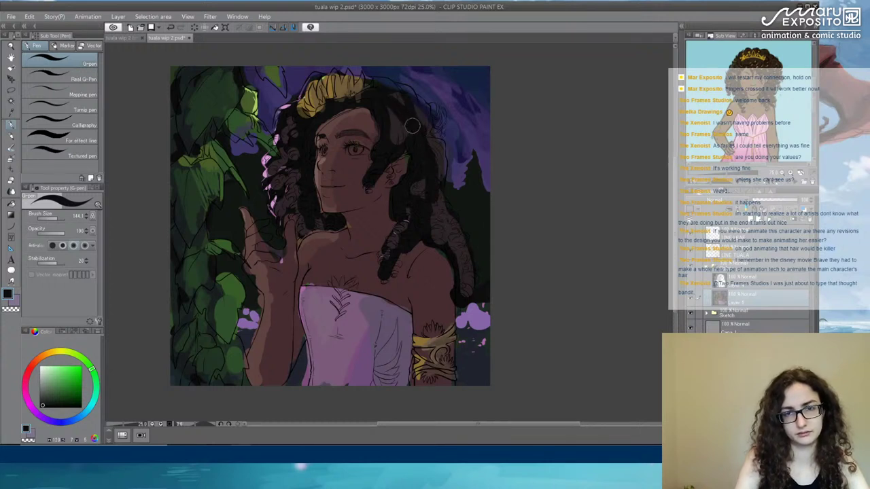
{"action": "mouse_move", "coordinate": [324, 117]}
{"action": "left_mouse_down"}
{"action": "mouse_move", "coordinate": [314, 117]}
{"action": "mouse_move", "coordinate": [314, 95]}
{"action": "mouse_move", "coordinate": [287, 132]}
{"action": "mouse_move", "coordinate": [300, 97]}
{"action": "mouse_move", "coordinate": [326, 78]}
{"action": "mouse_move", "coordinate": [362, 88]}
{"action": "left_mouse_up"}
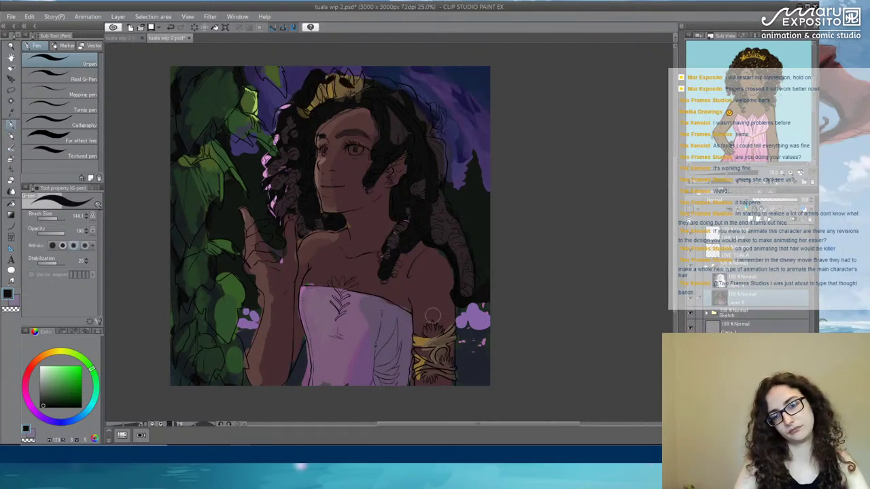
Sample the shaded purple of the dress, add a new layer above the painting and shift the colour towards blue-violet.
{"action": "left_click", "coordinate": [384, 350], "text": "alt"}
{"action": "mouse_move", "coordinate": [394, 319]}
{"action": "left_mouse_down"}
{"action": "mouse_move", "coordinate": [396, 374]}
{"action": "mouse_move", "coordinate": [379, 330]}
{"action": "mouse_move", "coordinate": [360, 384]}
{"action": "mouse_move", "coordinate": [390, 308]}
{"action": "left_mouse_up"}
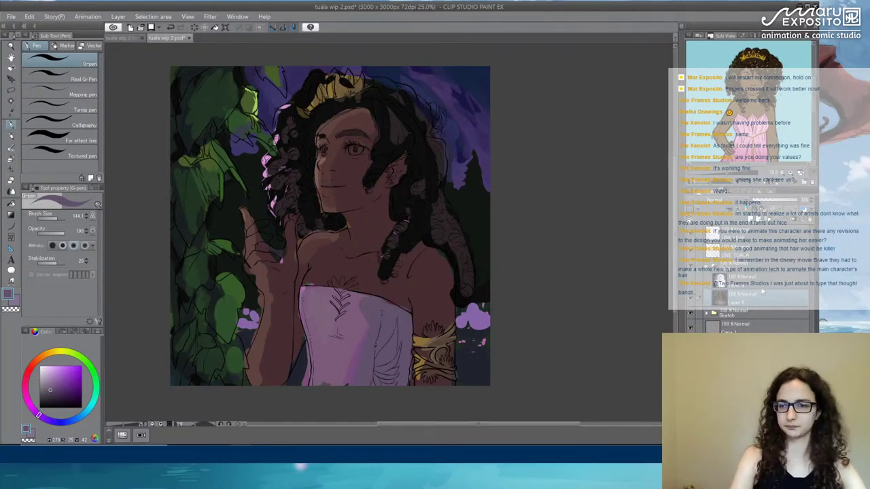
{"action": "left_click", "coordinate": [751, 220]}
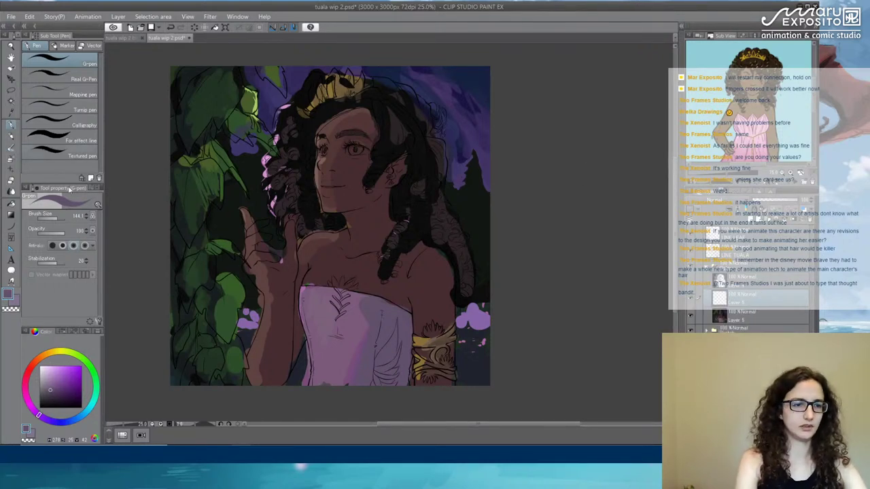
{"action": "left_click", "coordinate": [46, 419]}
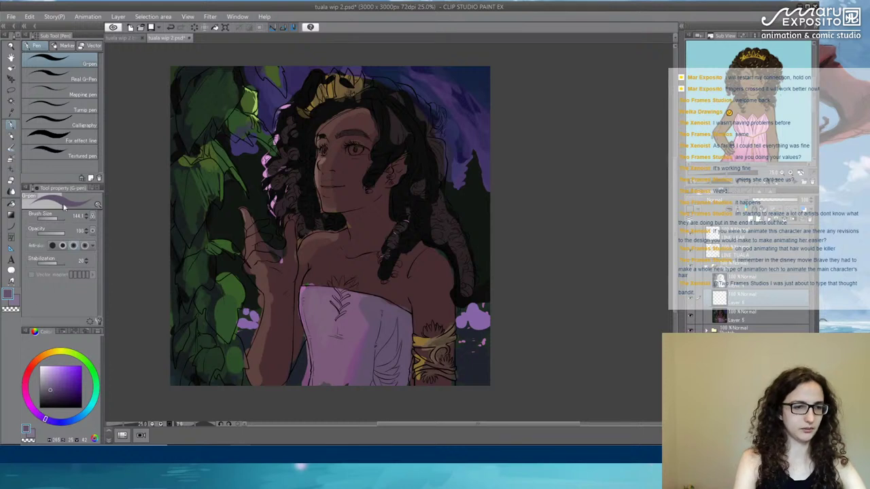
Lasso the crown and the armband, fill both with the muted violet and clear the selection.
{"action": "left_click", "coordinate": [11, 90]}
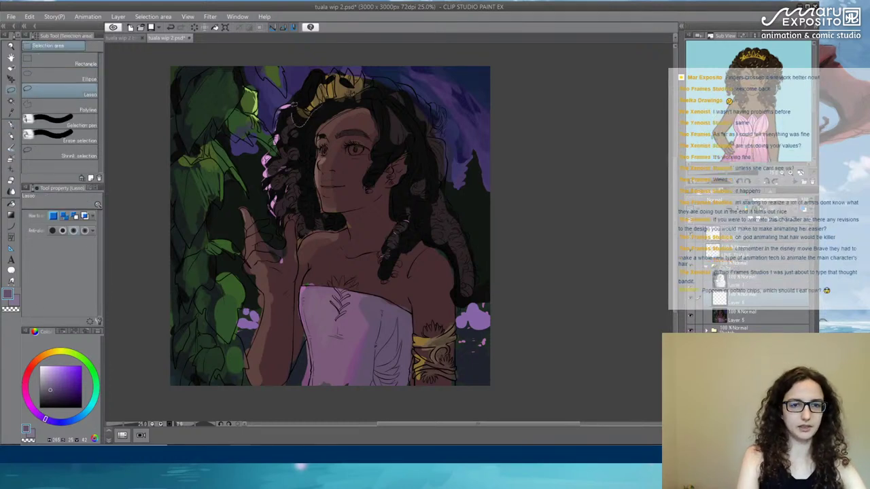
{"action": "mouse_move", "coordinate": [312, 83]}
{"action": "left_mouse_down"}
{"action": "mouse_move", "coordinate": [356, 70]}
{"action": "mouse_move", "coordinate": [313, 112]}
{"action": "left_mouse_up"}
{"action": "mouse_move", "coordinate": [423, 349]}
{"action": "left_mouse_down"}
{"action": "mouse_move", "coordinate": [440, 328]}
{"action": "mouse_move", "coordinate": [462, 335]}
{"action": "mouse_move", "coordinate": [414, 384]}
{"action": "mouse_move", "coordinate": [417, 355]}
{"action": "left_mouse_up"}
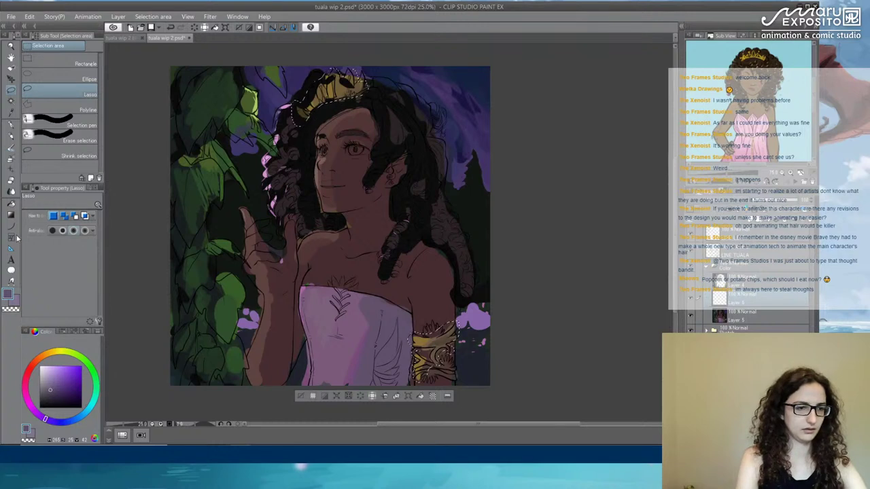
{"action": "left_click", "coordinate": [11, 205]}
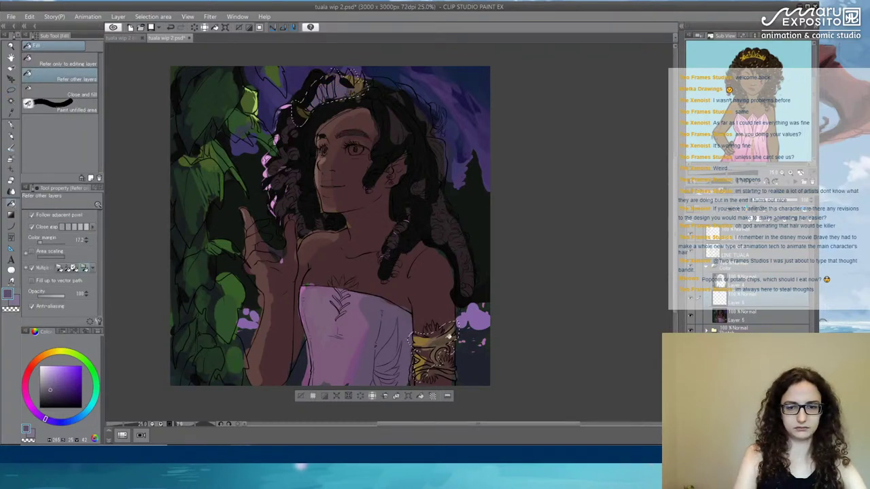
{"action": "left_click", "coordinate": [448, 336]}
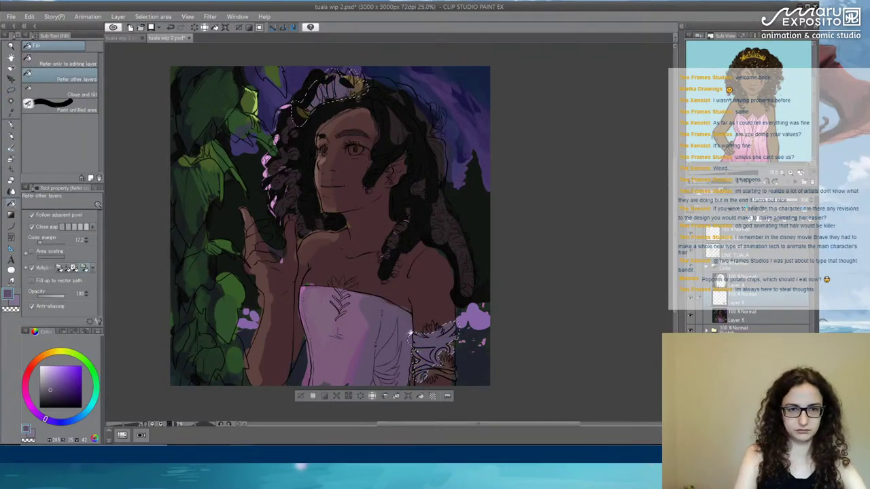
{"action": "left_click", "coordinate": [315, 99]}
{"action": "left_click", "coordinate": [360, 78]}
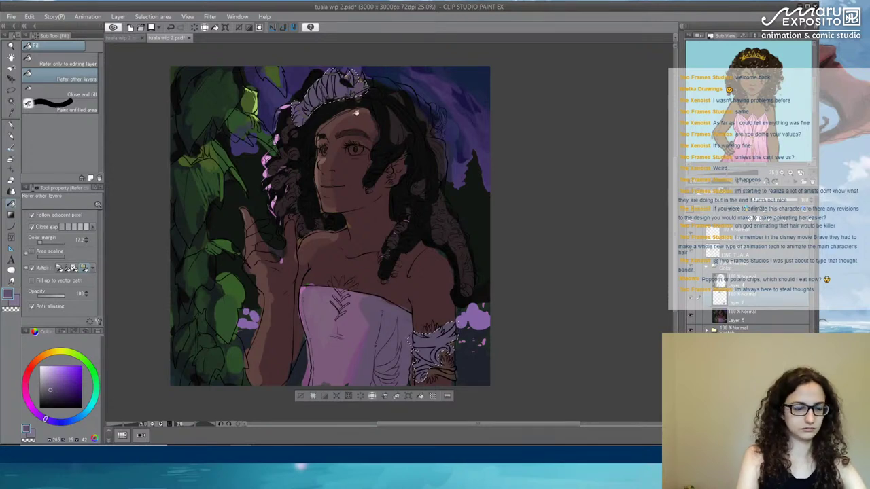
{"action": "key", "text": "ctrl+d"}
Try several blending modes on the violet jewellery layer, from the lightening modes through Overlay to the harsher light modes.
{"action": "left_click", "coordinate": [710, 200]}
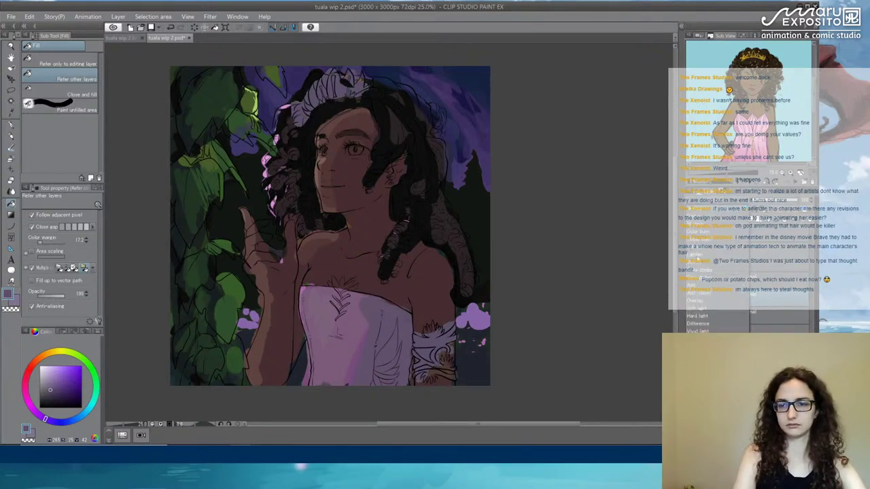
{"action": "left_click", "coordinate": [698, 259]}
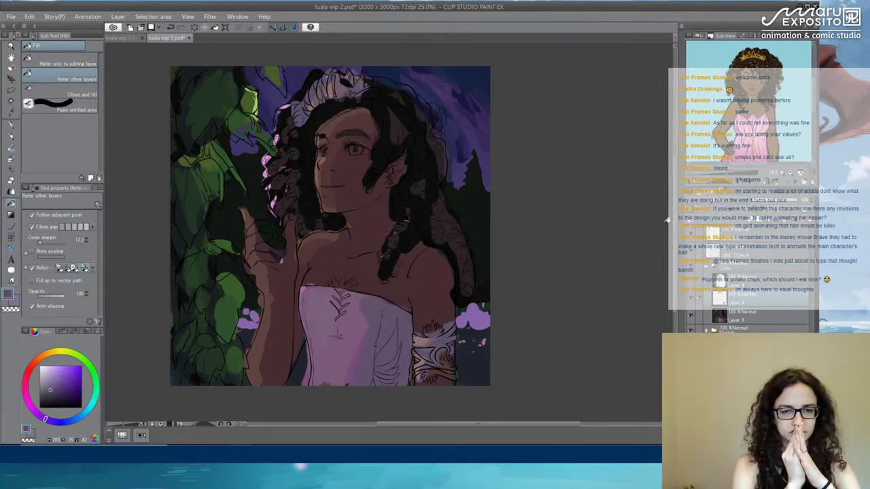
{"action": "left_click", "coordinate": [722, 206]}
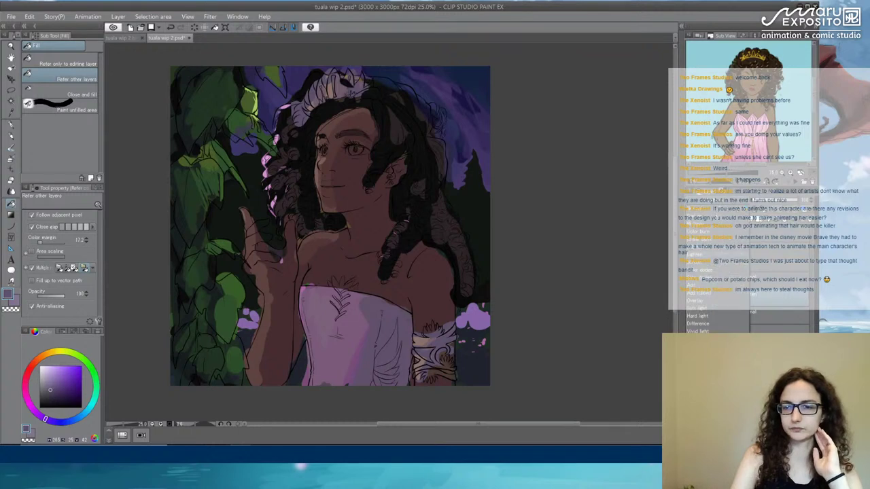
{"action": "left_click", "coordinate": [711, 267]}
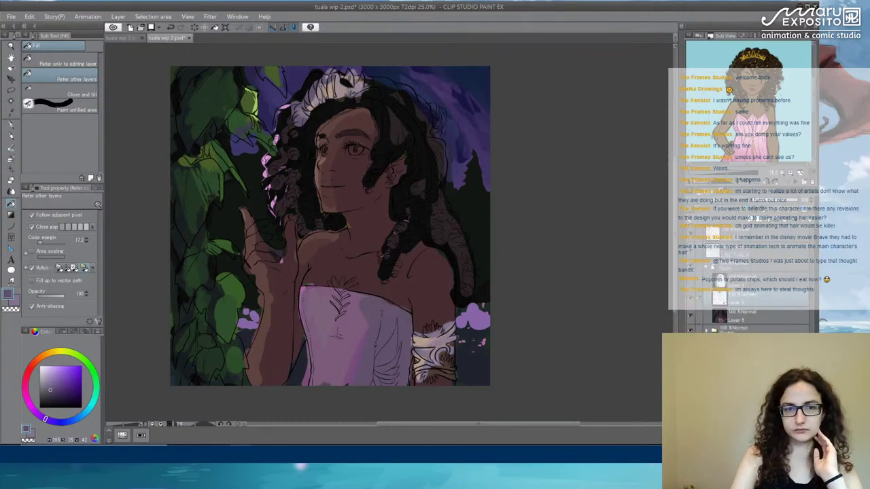
{"action": "left_click", "coordinate": [720, 202]}
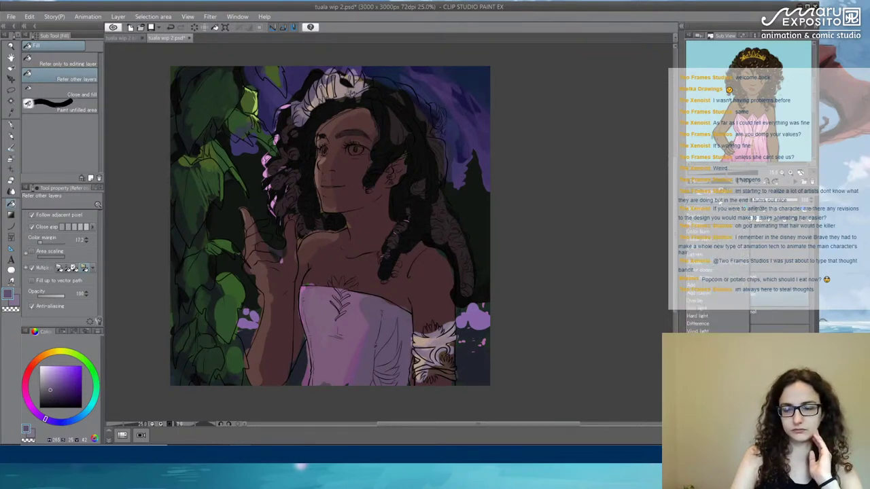
{"action": "left_click", "coordinate": [703, 298]}
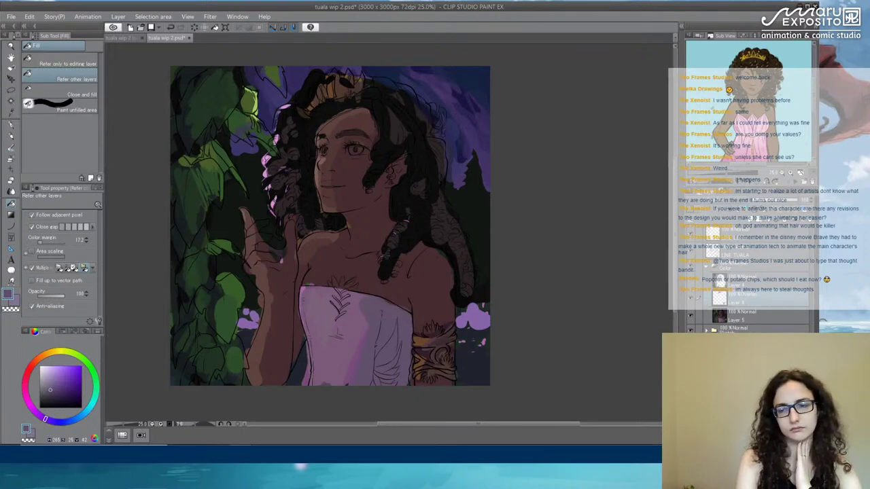
{"action": "left_click", "coordinate": [706, 212]}
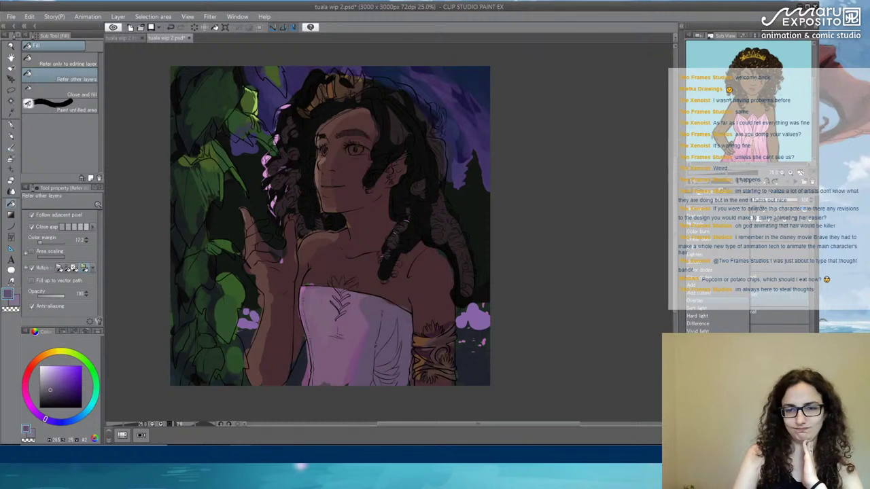
{"action": "left_click", "coordinate": [713, 316]}
{"action": "left_click", "coordinate": [728, 212]}
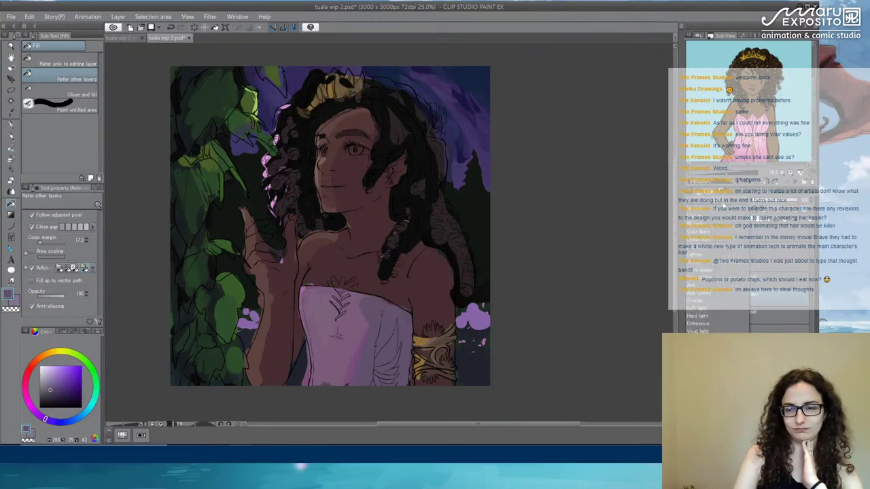
{"action": "left_click", "coordinate": [704, 331]}
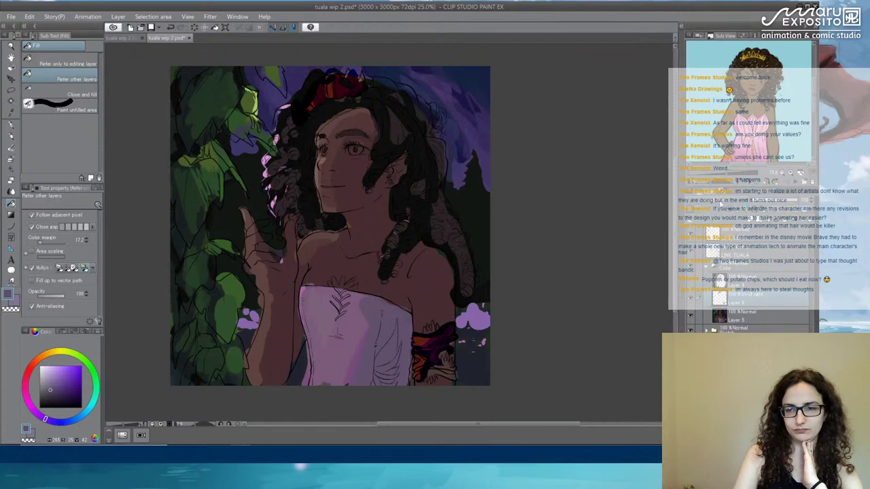
Give the violet layer a subtler blending mode over the gold, compare it hidden and shown, and merge it into the painting layer.
{"action": "left_click", "coordinate": [720, 204]}
{"action": "left_click", "coordinate": [708, 311]}
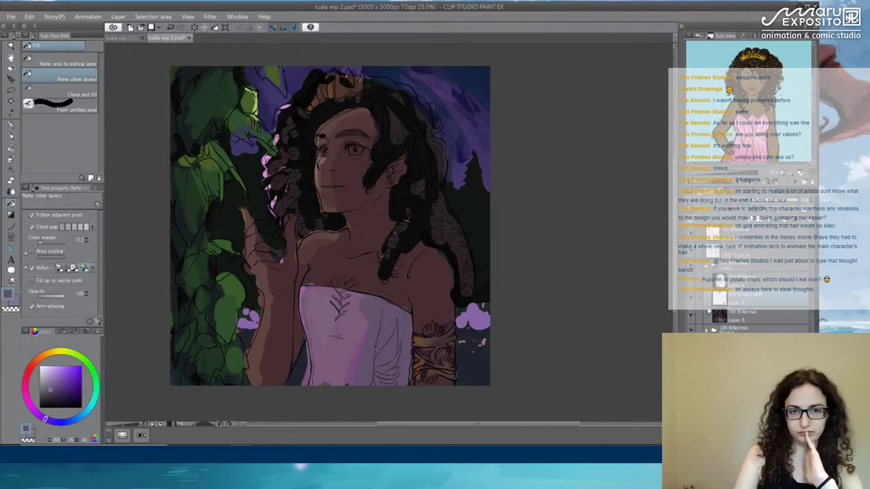
{"action": "left_click", "coordinate": [691, 299]}
{"action": "left_click", "coordinate": [691, 300]}
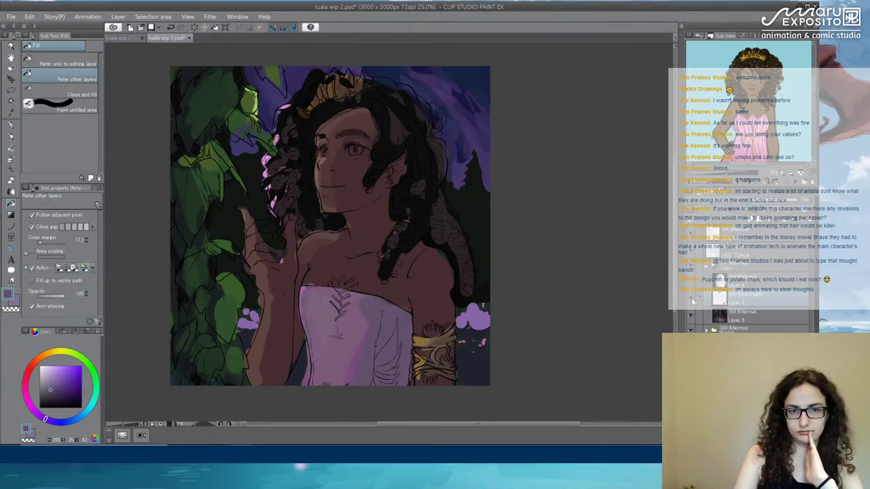
{"action": "left_click", "coordinate": [692, 301]}
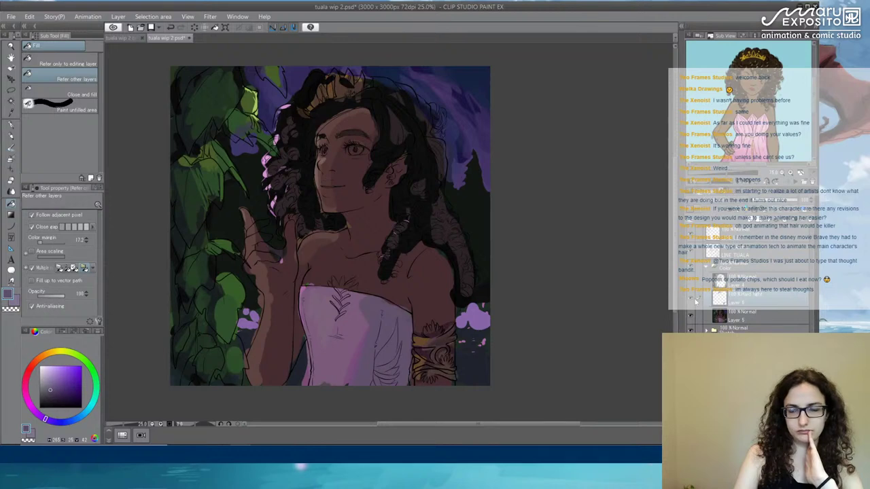
{"action": "left_click", "coordinate": [692, 301]}
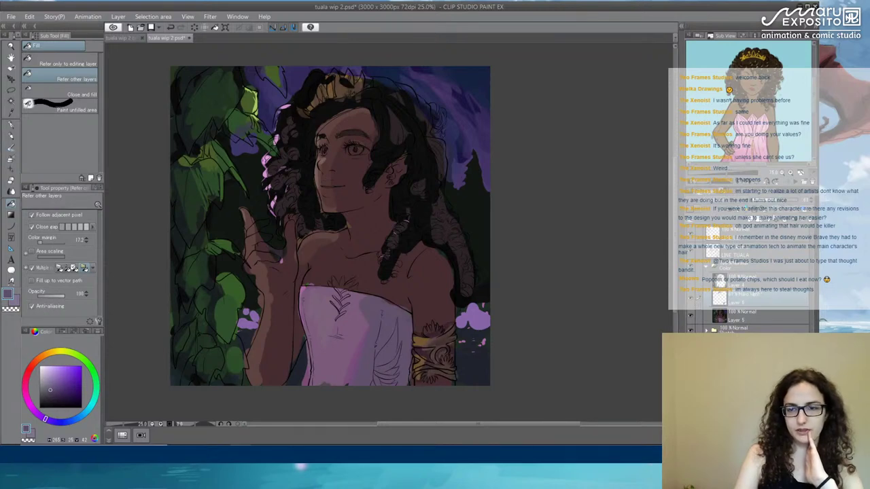
{"action": "left_click", "coordinate": [783, 222]}
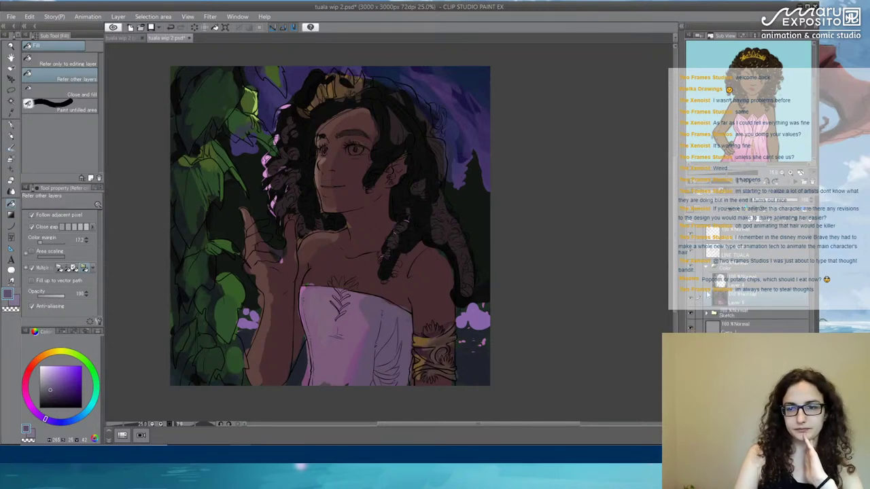
Compare the portrait with the painting layer hidden and shown under the line art.
{"action": "left_click", "coordinate": [691, 301]}
{"action": "left_click", "coordinate": [691, 302]}
{"action": "left_click", "coordinate": [691, 303]}
{"action": "left_click", "coordinate": [692, 303]}
{"action": "left_click", "coordinate": [692, 303]}
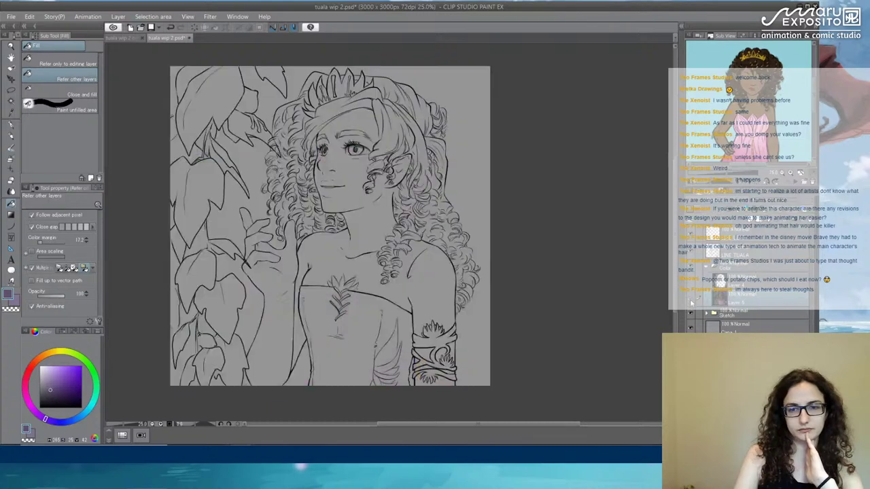
{"action": "left_click", "coordinate": [692, 303]}
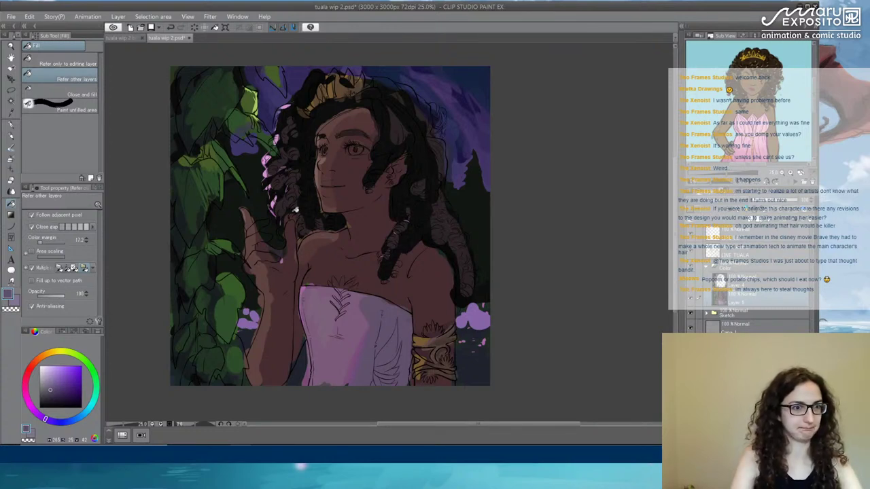
With the G-pen, sample tones from the hair and skin, and repaint the long curls over the shoulder in near-black.
{"action": "left_click", "coordinate": [12, 126]}
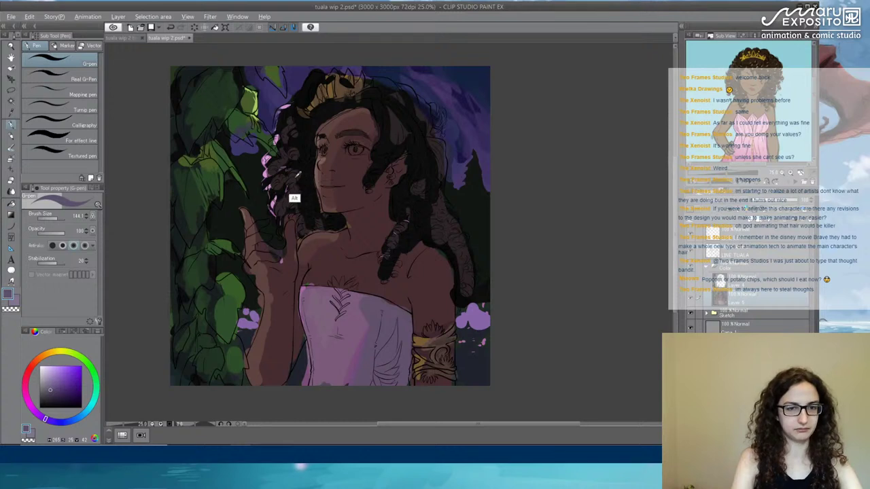
{"action": "left_click", "coordinate": [305, 166], "text": "alt"}
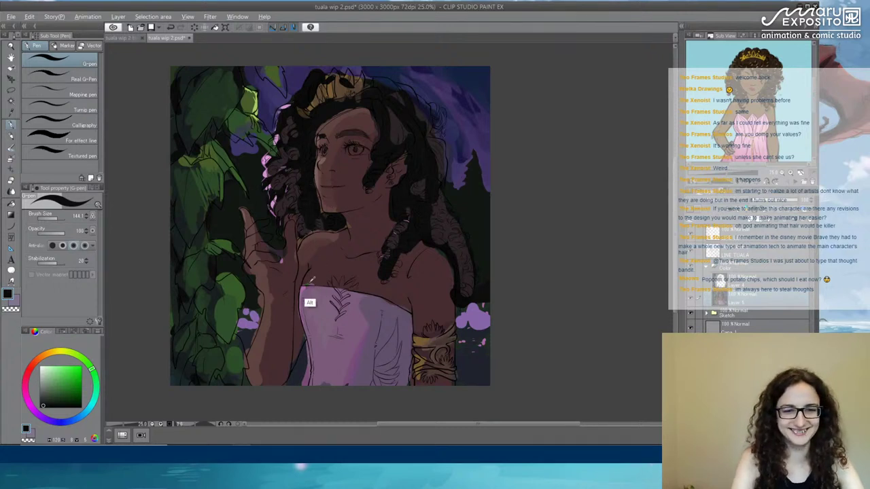
{"action": "left_click", "coordinate": [266, 296], "text": "alt"}
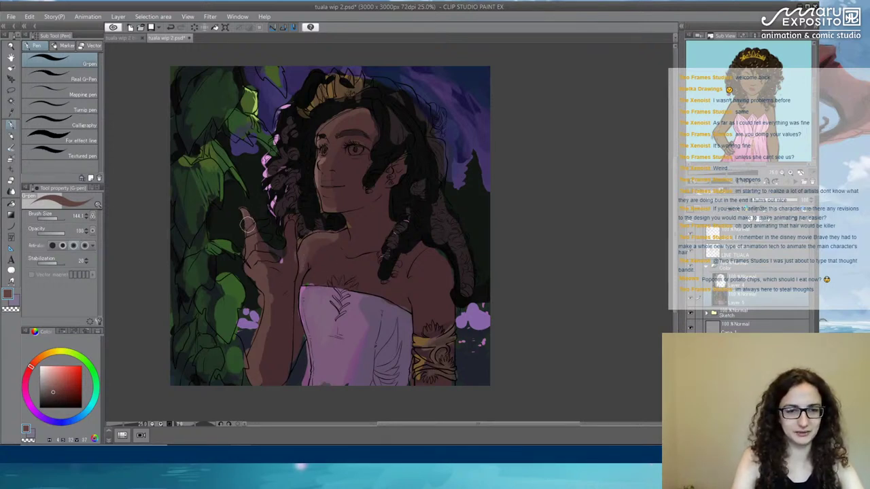
{"action": "left_click", "coordinate": [440, 327], "text": "alt"}
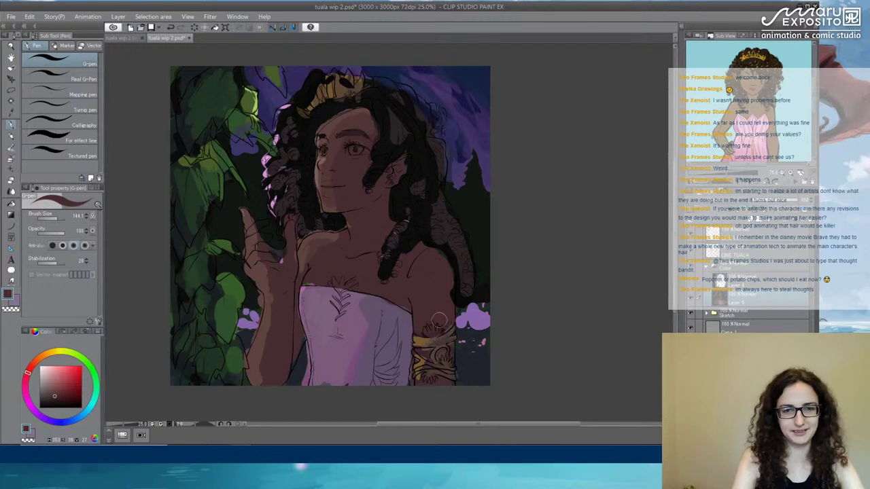
{"action": "left_click", "coordinate": [413, 233], "text": "alt"}
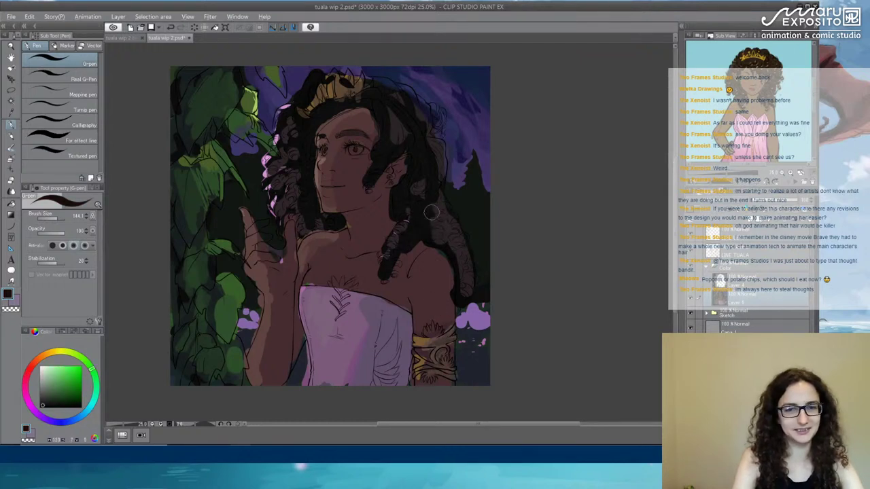
{"action": "mouse_move", "coordinate": [432, 213]}
{"action": "left_mouse_down"}
{"action": "mouse_move", "coordinate": [442, 252]}
{"action": "mouse_move", "coordinate": [451, 256]}
{"action": "mouse_move", "coordinate": [440, 295]}
{"action": "left_mouse_up"}
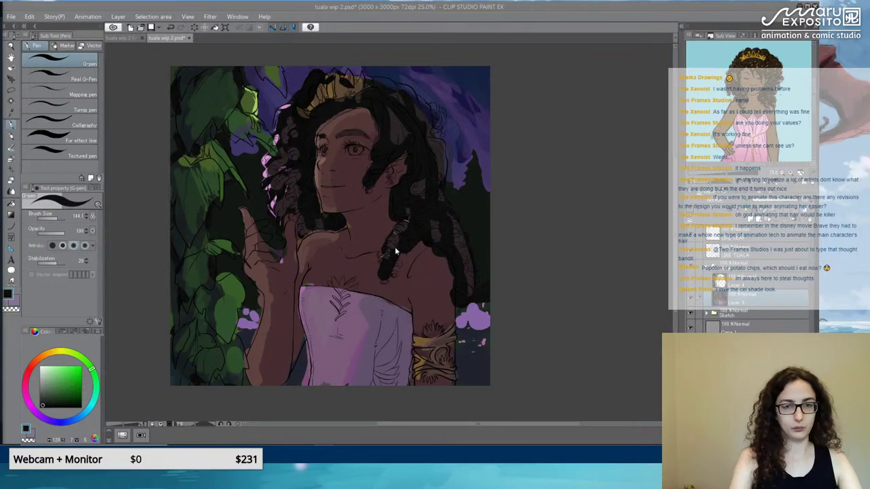
{"action": "left_click", "coordinate": [437, 213]}
Sample the dark forest green, paint more pine silhouettes against the purple sky beside the hair, and pick up the sky's blue-violet.
{"action": "key", "text": "alt"}
{"action": "left_click", "coordinate": [471, 185], "text": "alt"}
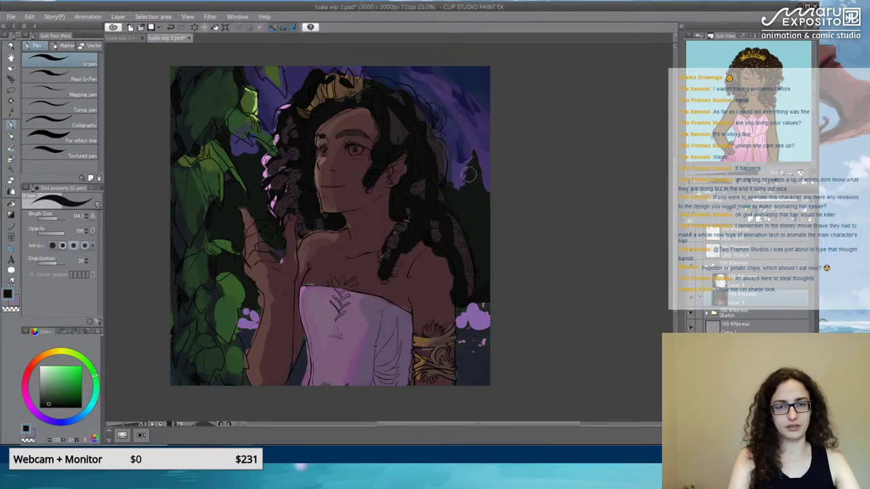
{"action": "mouse_move", "coordinate": [471, 156]}
{"action": "left_mouse_down"}
{"action": "mouse_move", "coordinate": [479, 187]}
{"action": "mouse_move", "coordinate": [453, 189]}
{"action": "mouse_move", "coordinate": [450, 150]}
{"action": "mouse_move", "coordinate": [451, 191]}
{"action": "mouse_move", "coordinate": [489, 189]}
{"action": "mouse_move", "coordinate": [487, 165]}
{"action": "left_mouse_up"}
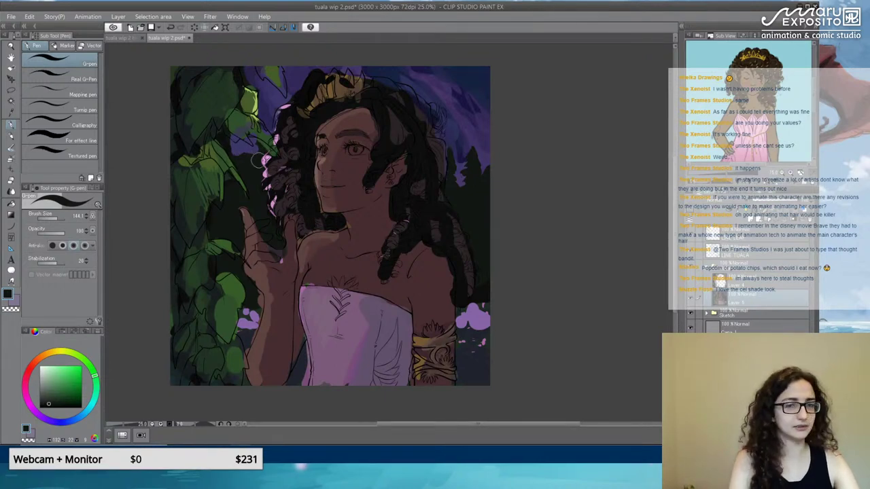
{"action": "left_click", "coordinate": [237, 170], "text": "alt"}
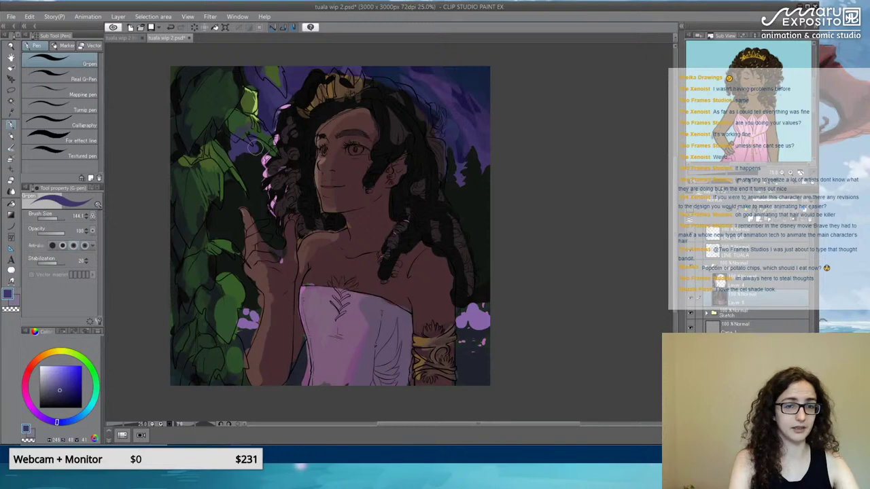
Toggle the painting layer off and on to judge the new hair and tree shapes.
{"action": "left_click", "coordinate": [691, 301]}
{"action": "left_click", "coordinate": [691, 301]}
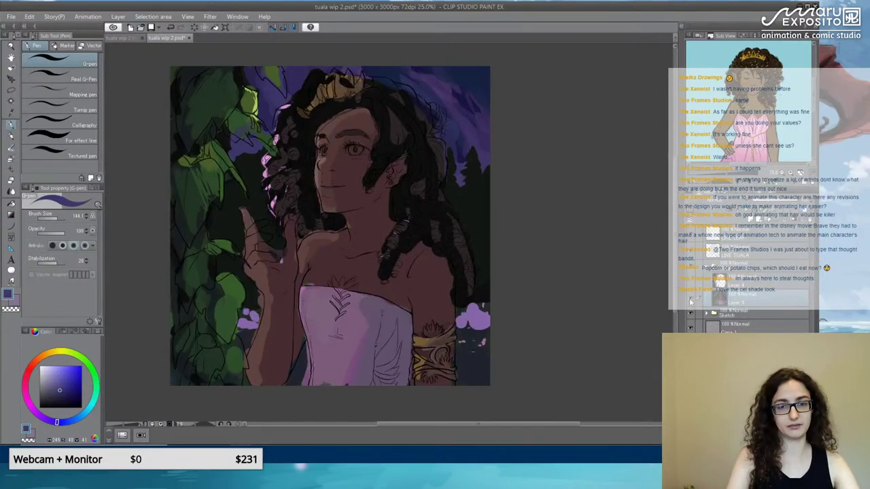
{"action": "left_click", "coordinate": [691, 301]}
{"action": "left_click", "coordinate": [691, 300]}
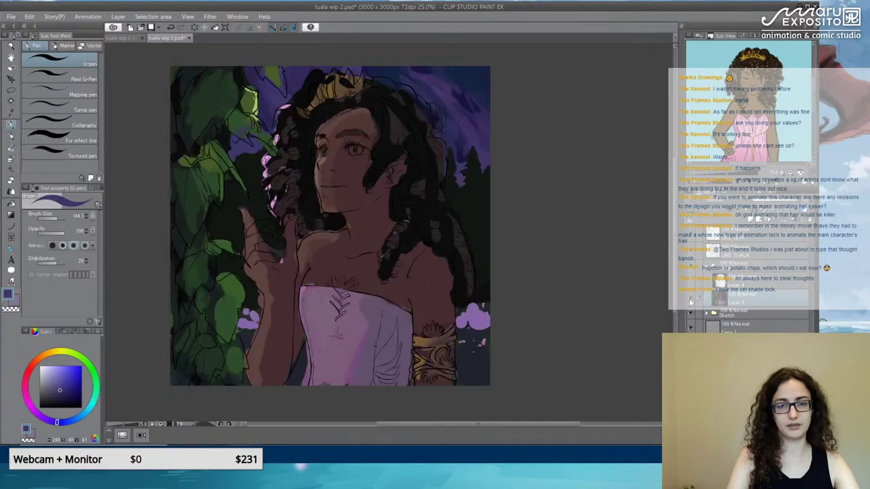
{"action": "left_click", "coordinate": [691, 301]}
{"action": "left_click", "coordinate": [691, 301]}
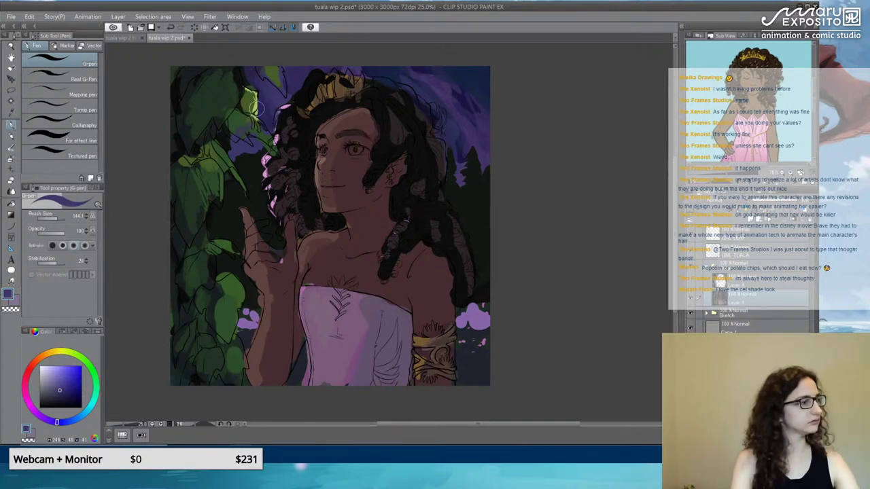
Touch up the sky around the bright leaf, then dab pale lavender highlights on the background flowers with a much smaller brush.
{"action": "left_click_drag", "start_coordinate": [252, 108], "coordinate": [248, 91]}
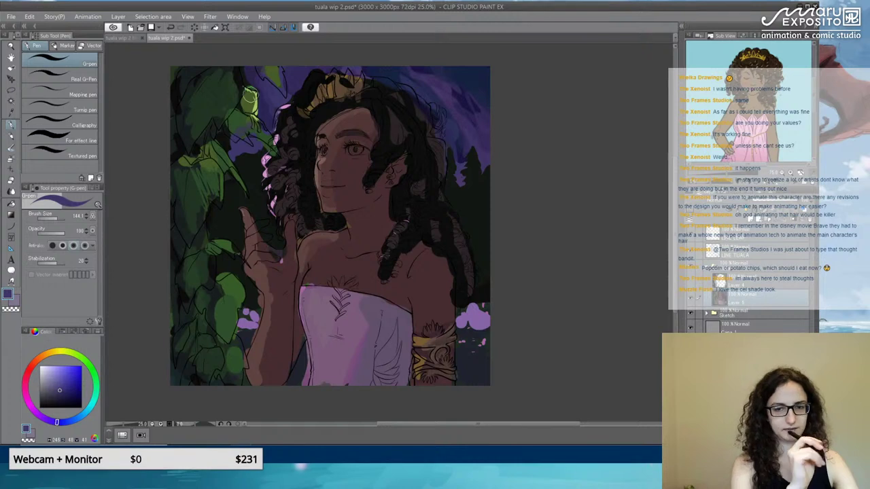
{"action": "left_click", "coordinate": [476, 335], "text": "alt"}
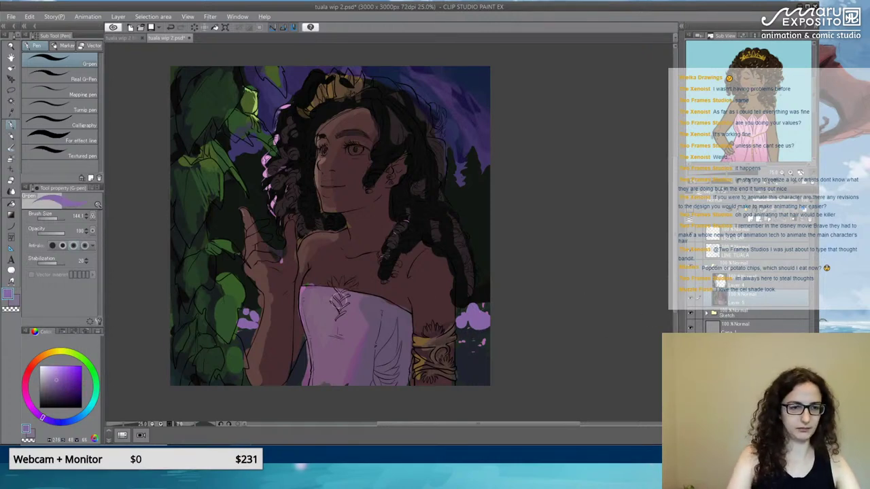
{"action": "left_click", "coordinate": [51, 219]}
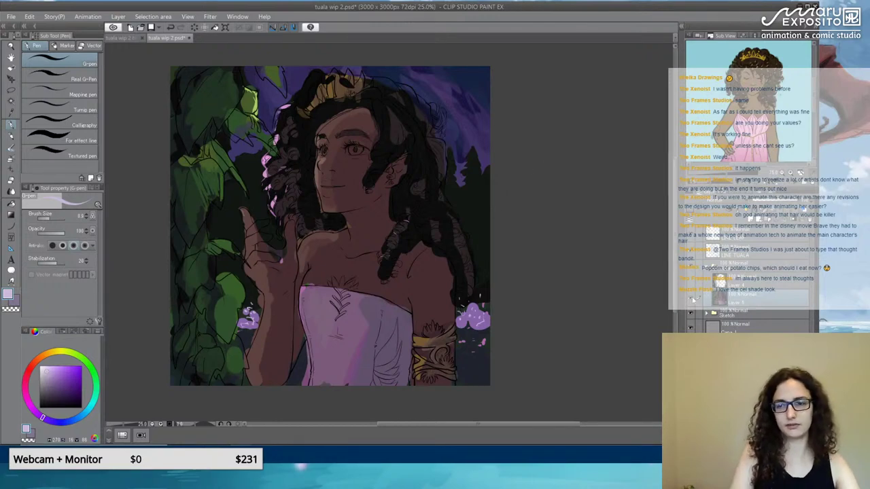
Check the highlighted flowers by hiding and showing the painting layer against the bare line art.
{"action": "left_click", "coordinate": [691, 303]}
{"action": "left_click", "coordinate": [691, 304]}
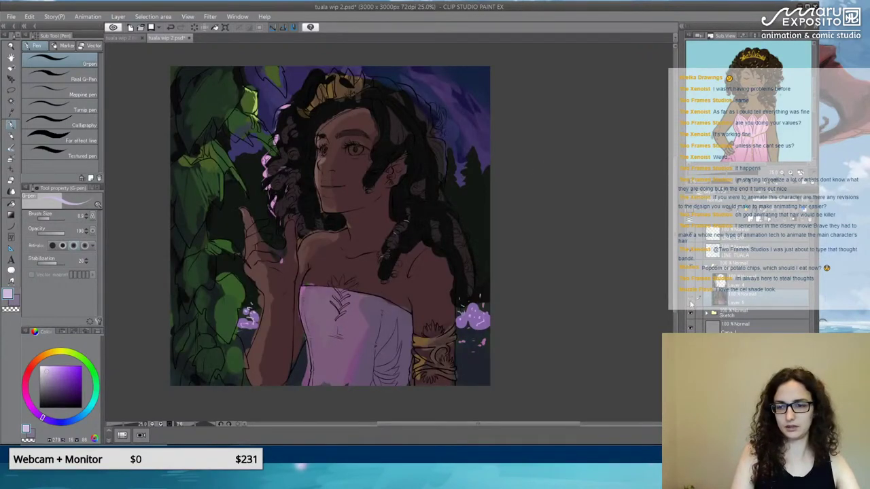
{"action": "left_click", "coordinate": [691, 304]}
{"action": "left_click", "coordinate": [691, 305]}
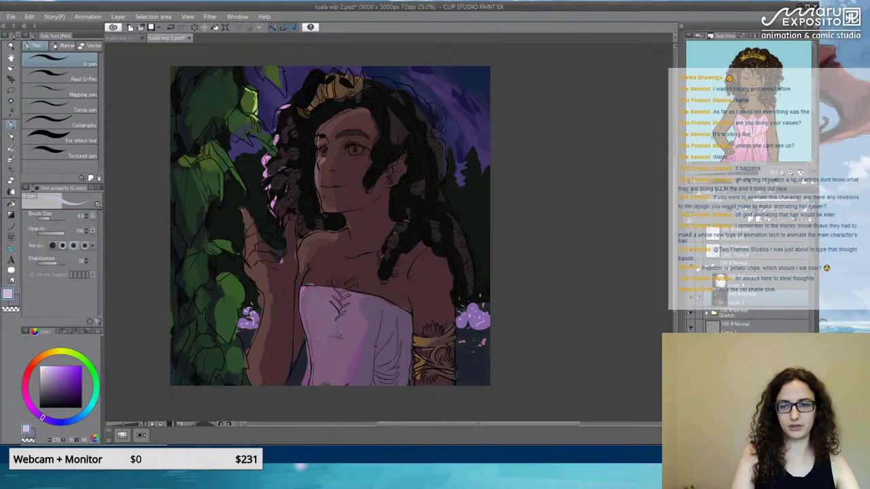
{"action": "left_click", "coordinate": [691, 304]}
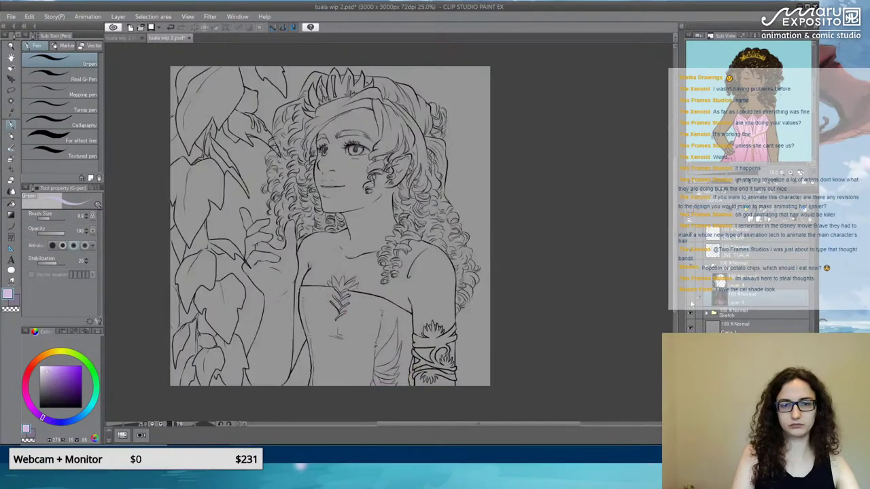
{"action": "left_click", "coordinate": [692, 304]}
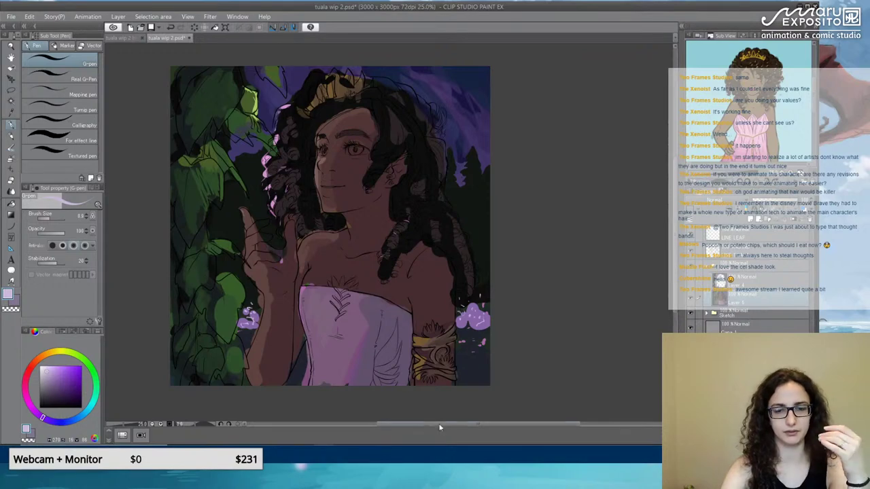
Lower the painting layer's opacity so the colours fade beneath the line art, and save the file.
{"action": "left_click_drag", "start_coordinate": [430, 424], "coordinate": [408, 424]}
{"action": "scroll", "coordinate": [474, 266], "scroll_direction": "up", "scroll_amount": 2}
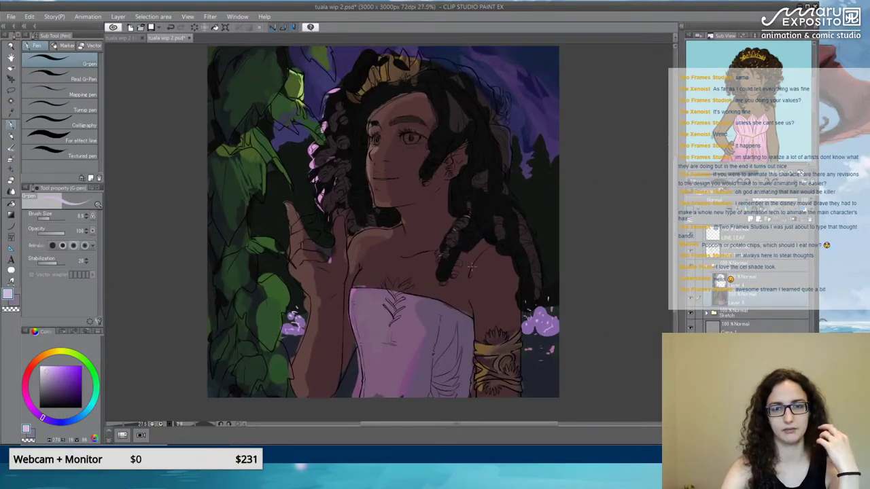
{"action": "scroll", "coordinate": [474, 265], "scroll_direction": "down", "scroll_amount": 1}
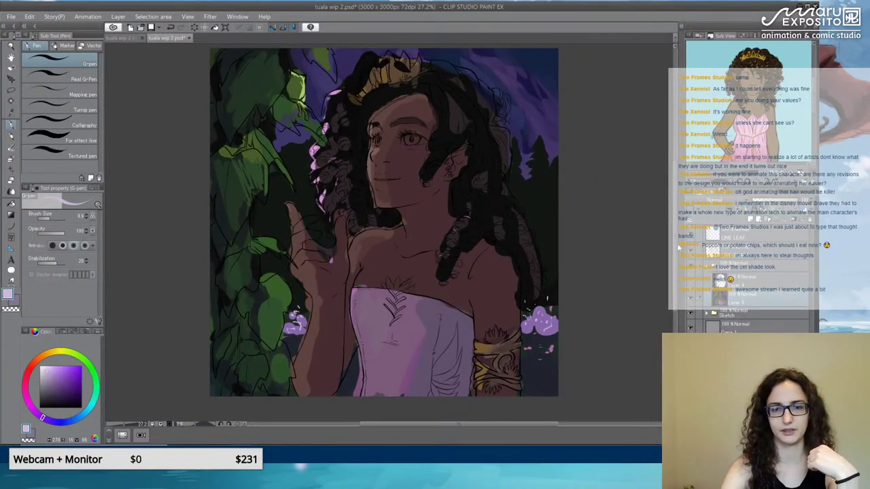
{"action": "left_click_drag", "start_coordinate": [676, 255], "coordinate": [675, 252]}
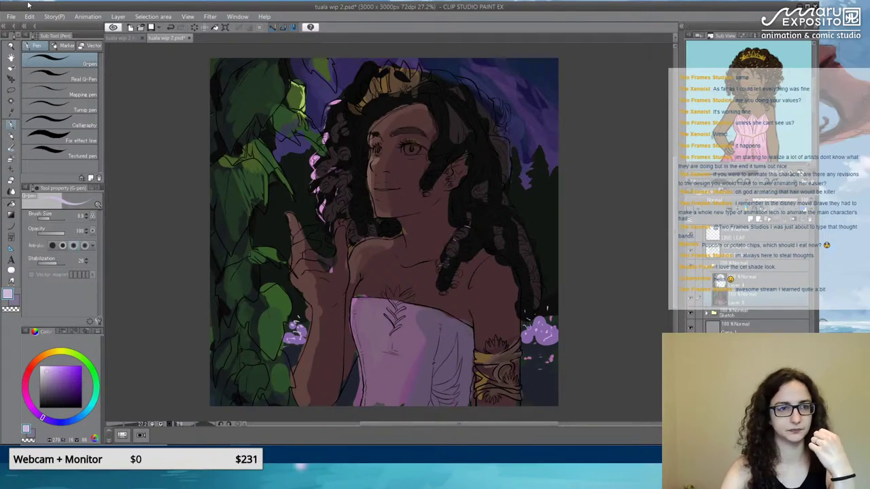
{"action": "left_click", "coordinate": [12, 16]}
{"action": "left_click", "coordinate": [51, 91]}
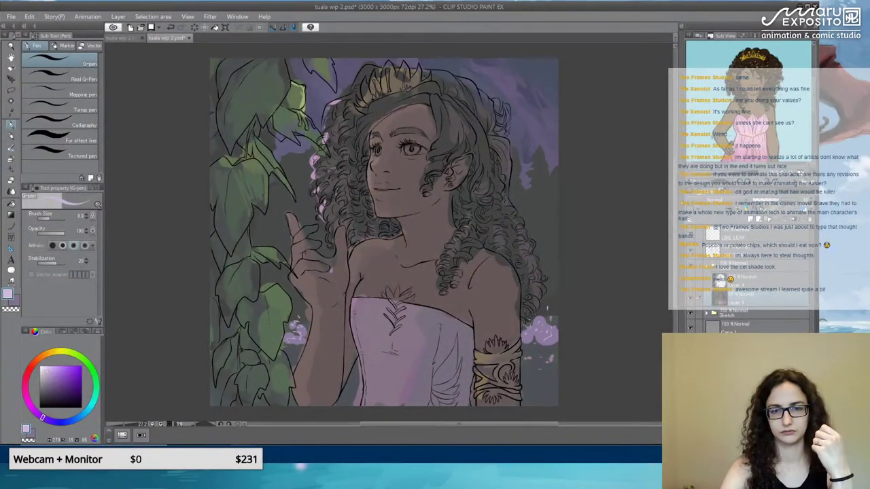
{"action": "left_click", "coordinate": [12, 16]}
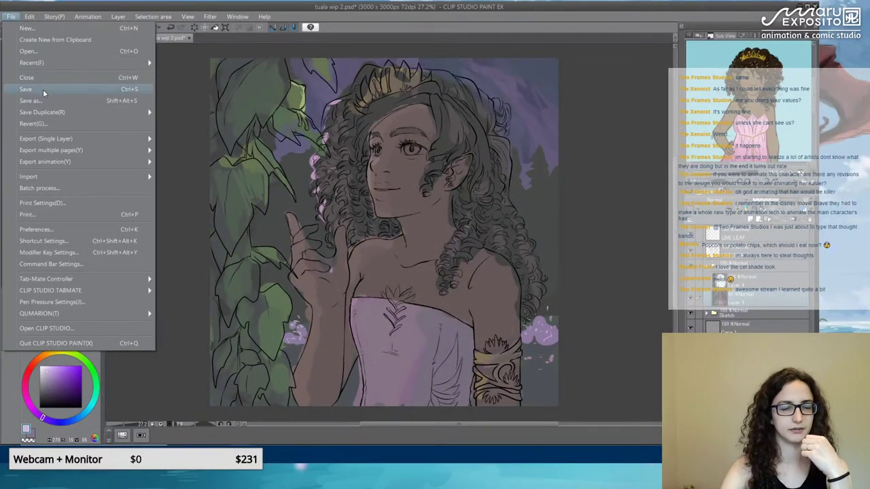
{"action": "left_click", "coordinate": [42, 89]}
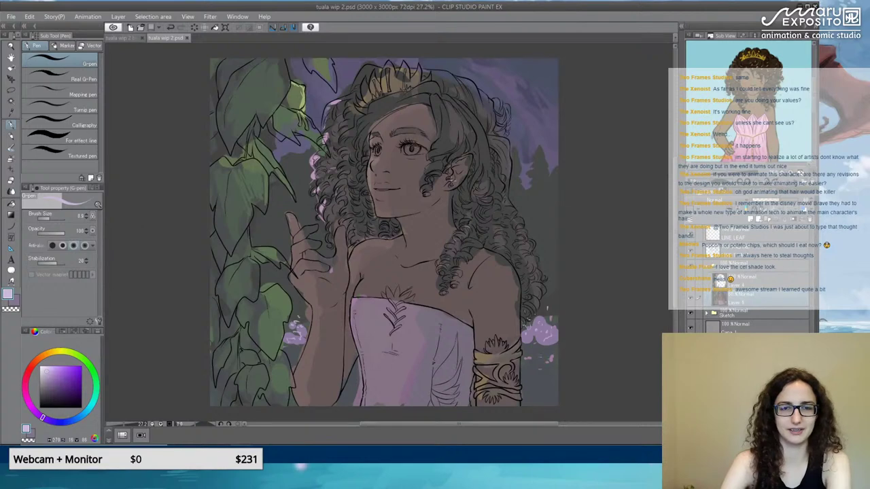
Add a new layer above the colour layers and dot pale pink freckles across the nose and cheeks.
{"action": "scroll", "coordinate": [390, 152], "scroll_direction": "up", "scroll_amount": 5}
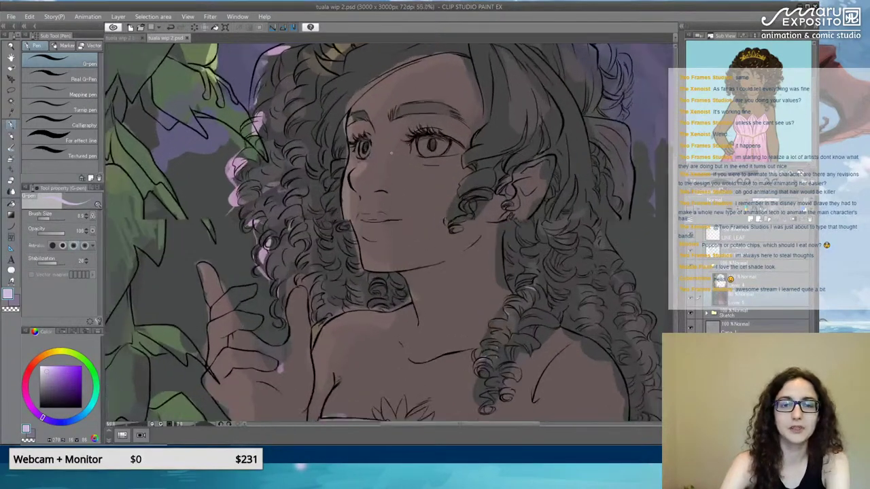
{"action": "scroll", "coordinate": [391, 153], "scroll_direction": "up", "scroll_amount": 2}
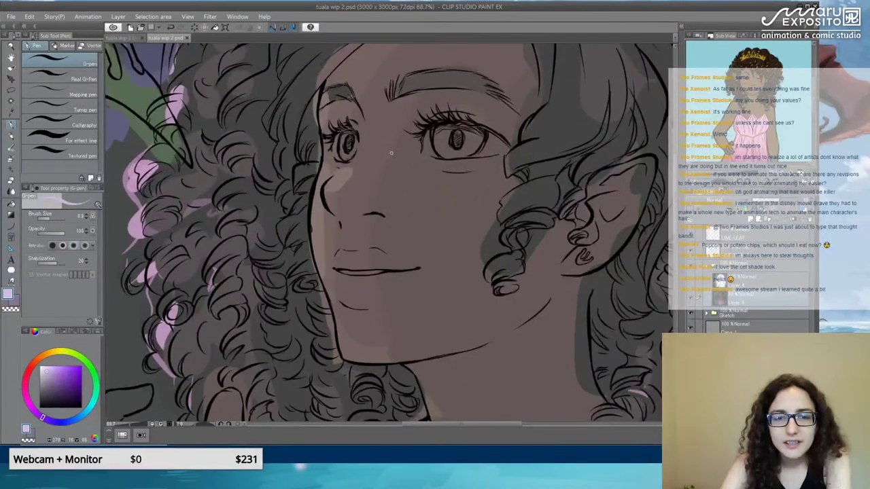
{"action": "scroll", "coordinate": [391, 152], "scroll_direction": "down", "scroll_amount": 6}
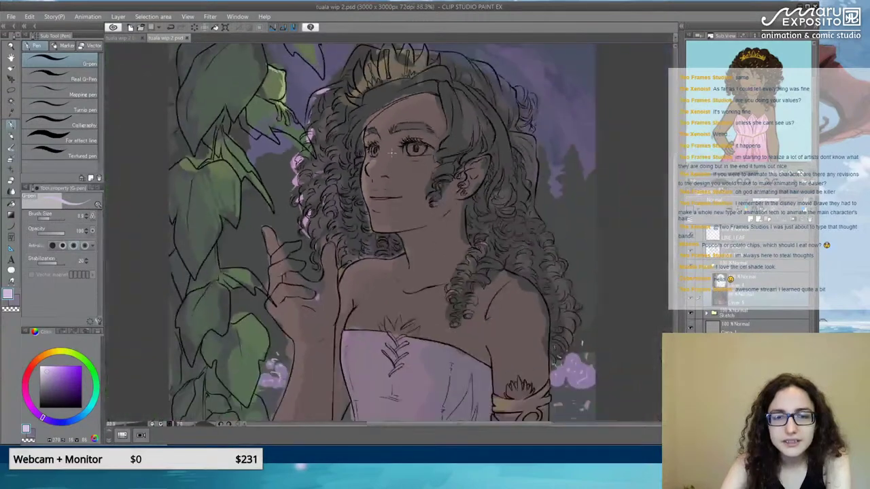
{"action": "scroll", "coordinate": [390, 153], "scroll_direction": "up", "scroll_amount": 2}
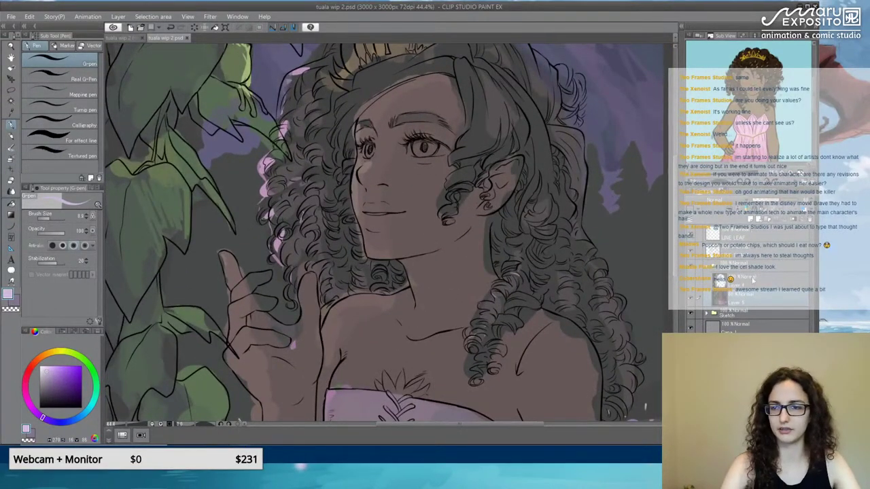
{"action": "left_click", "coordinate": [753, 280]}
{"action": "left_click", "coordinate": [750, 219]}
{"action": "scroll", "coordinate": [459, 167], "scroll_direction": "up", "scroll_amount": 1}
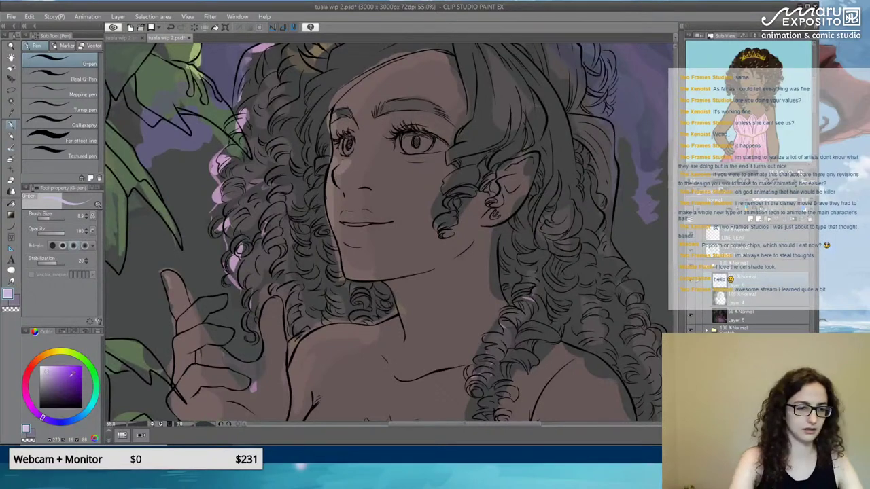
{"action": "left_click", "coordinate": [29, 374]}
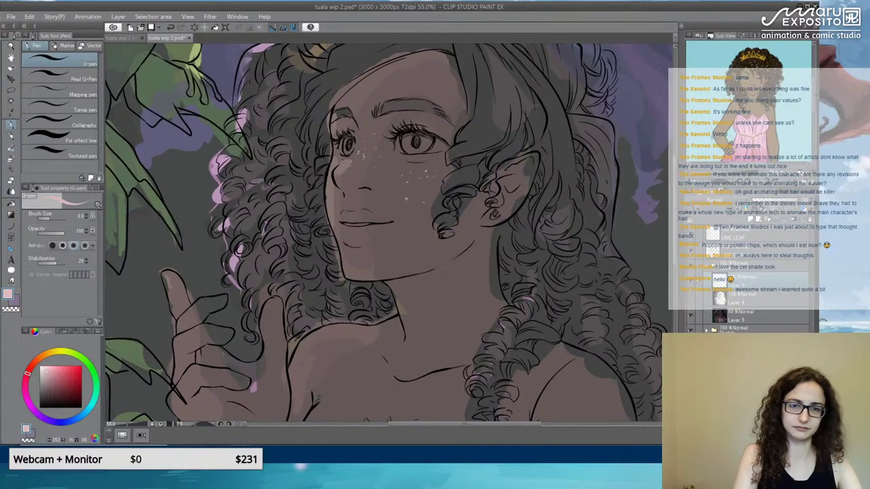
{"action": "left_click", "coordinate": [408, 199]}
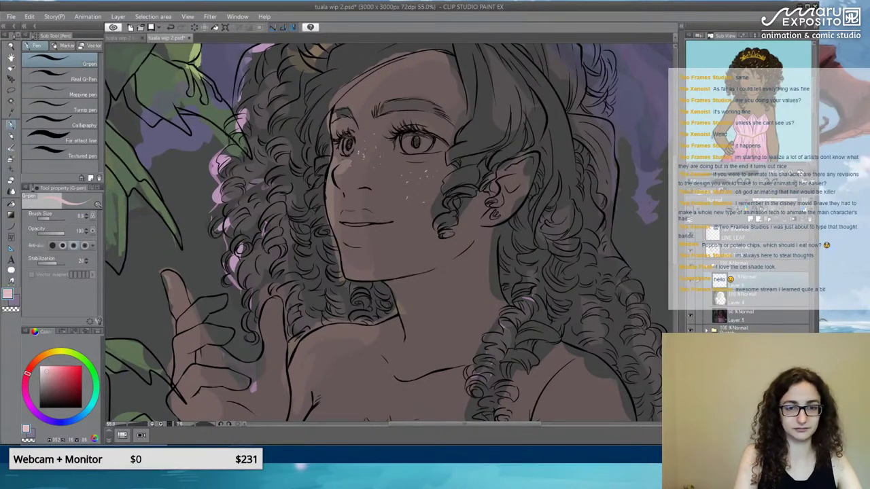
Check the freckles on the whole portrait and save the file under its existing name.
{"action": "scroll", "coordinate": [384, 192], "scroll_direction": "down", "scroll_amount": 5}
{"action": "scroll", "coordinate": [384, 193], "scroll_direction": "up", "scroll_amount": 2}
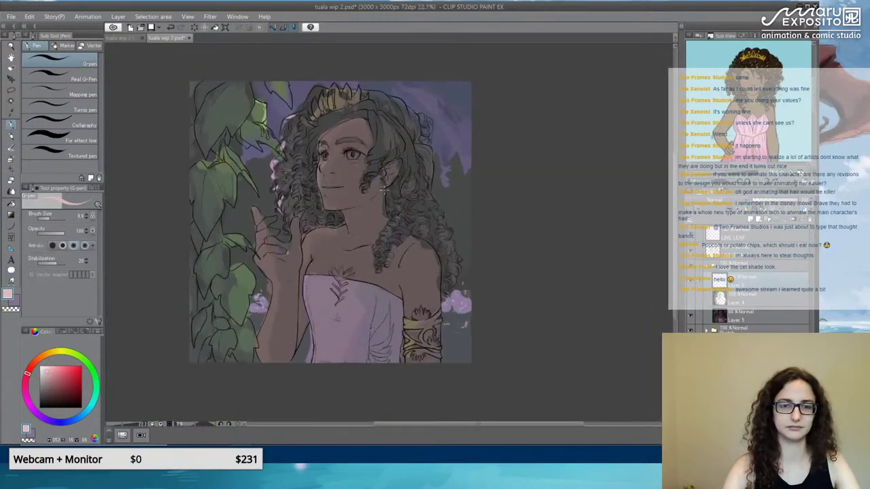
{"action": "left_click_drag", "start_coordinate": [304, 182], "coordinate": [354, 199]}
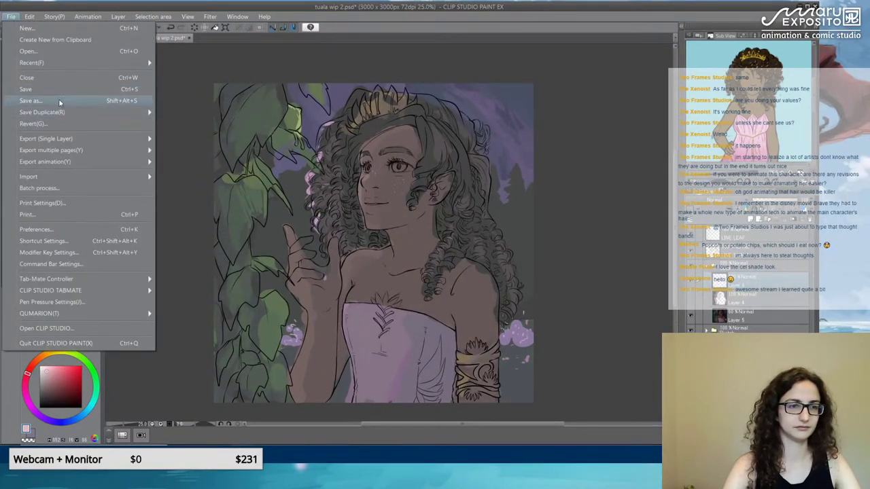
{"action": "left_click", "coordinate": [57, 90]}
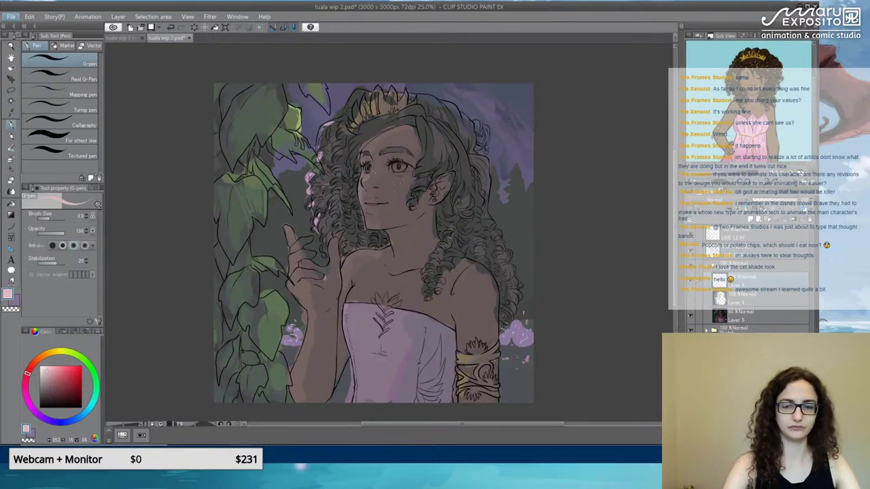